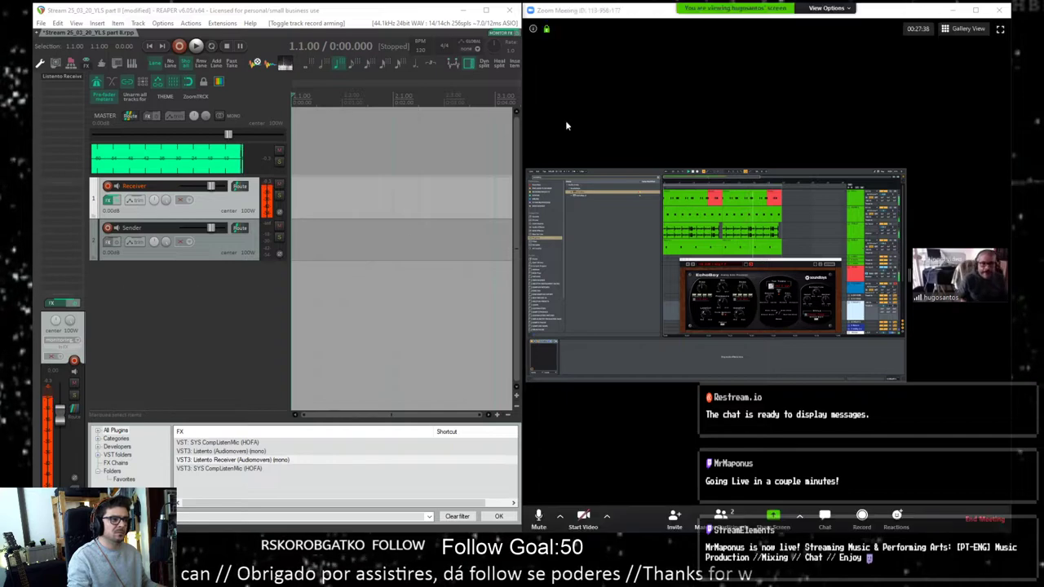
Step: Maximize the meeting window and audition the passage around the first red kick clip with the snare track's devices shown
left_click(975, 10)
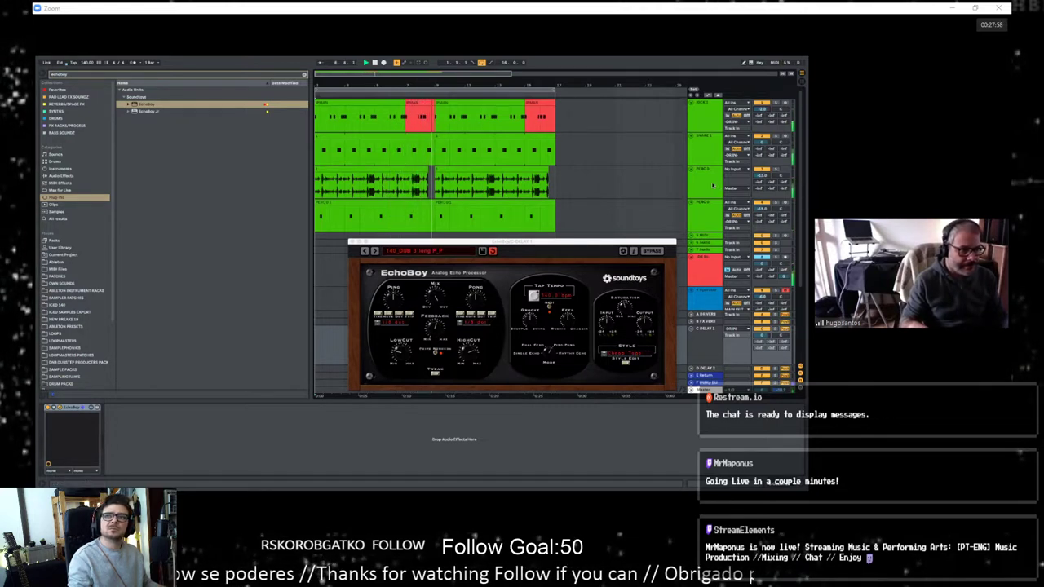
left_click_drag(429, 83, 427, 155)
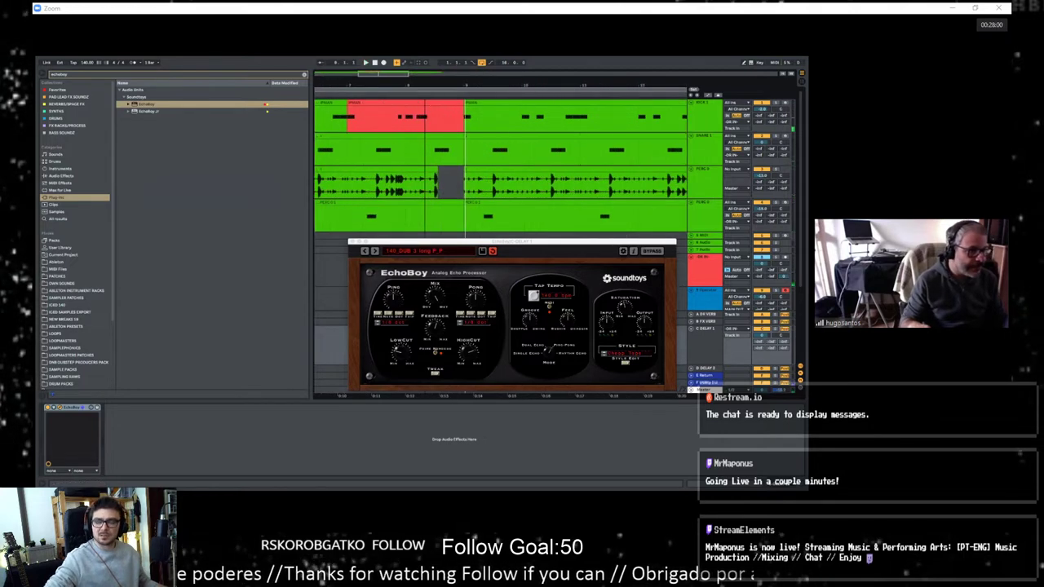
left_click(404, 155)
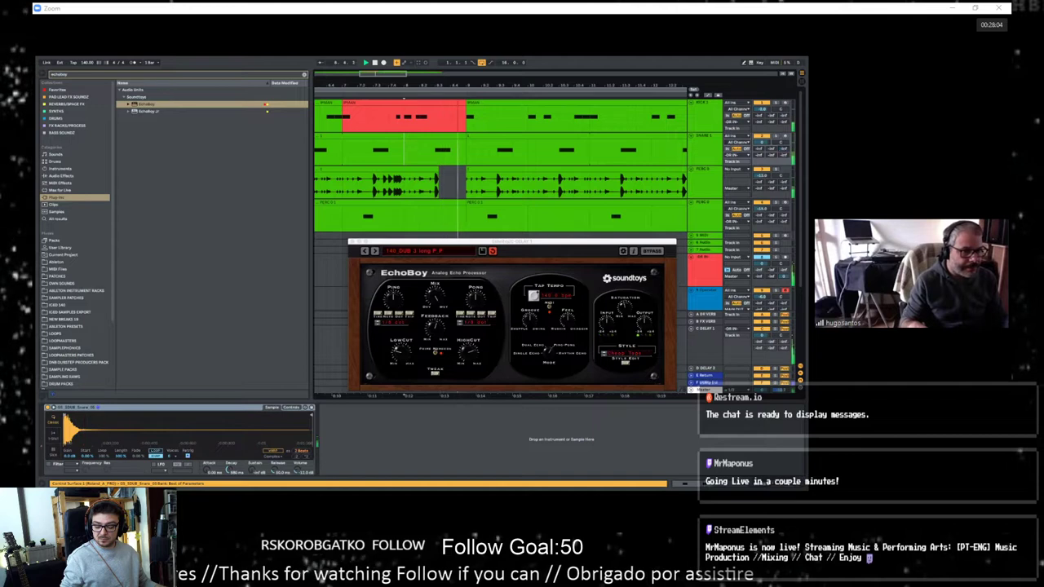
left_click(708, 155)
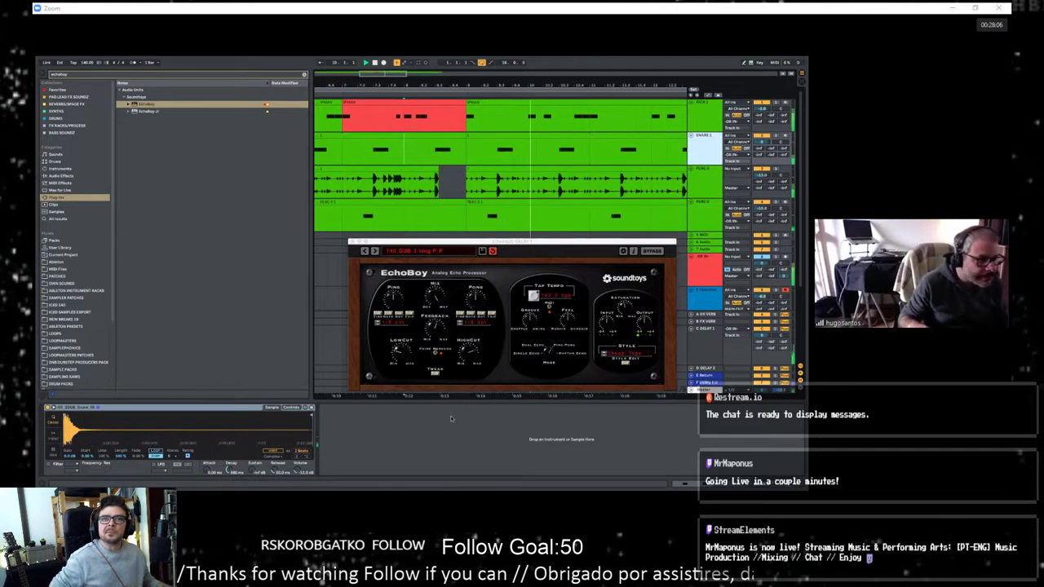
Step: Load the user preset SPACE PING PONG 1 in the EchoBoy on the DELAY 1 return and close the plug-in window
left_click(397, 315)
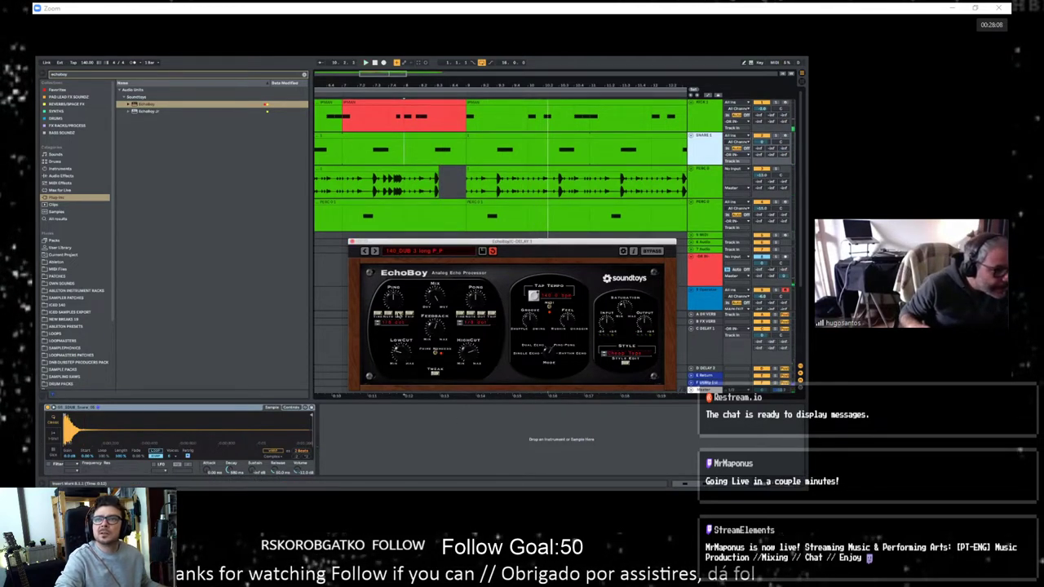
left_click(422, 250)
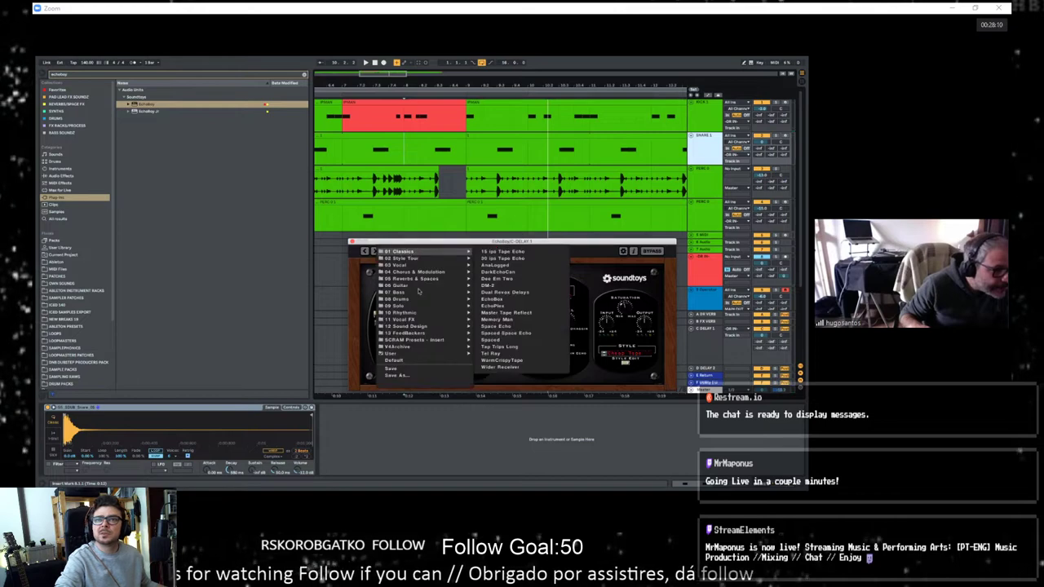
mouse_move(423, 357)
mouse_move(515, 383)
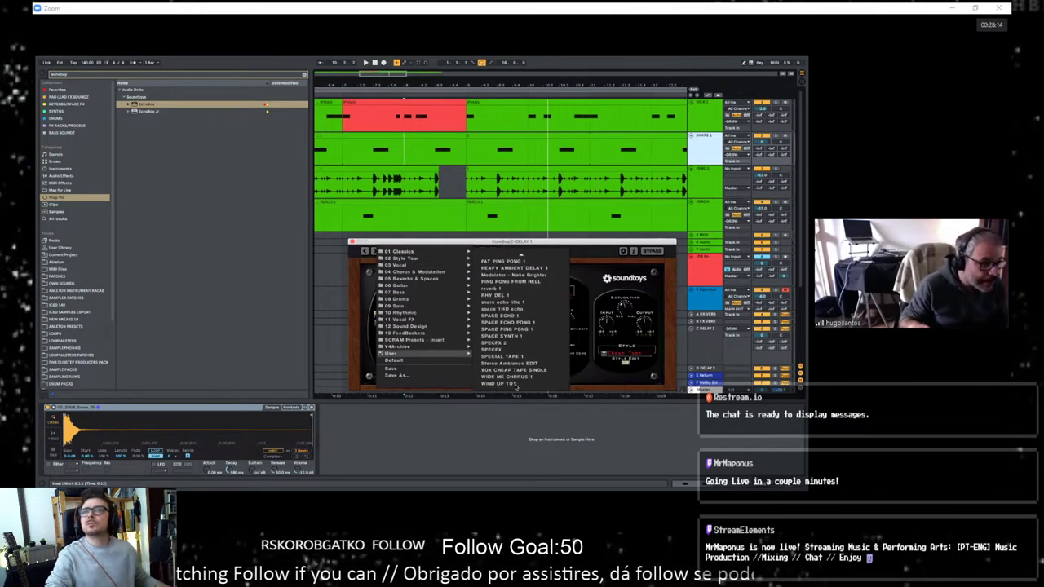
left_click(543, 329)
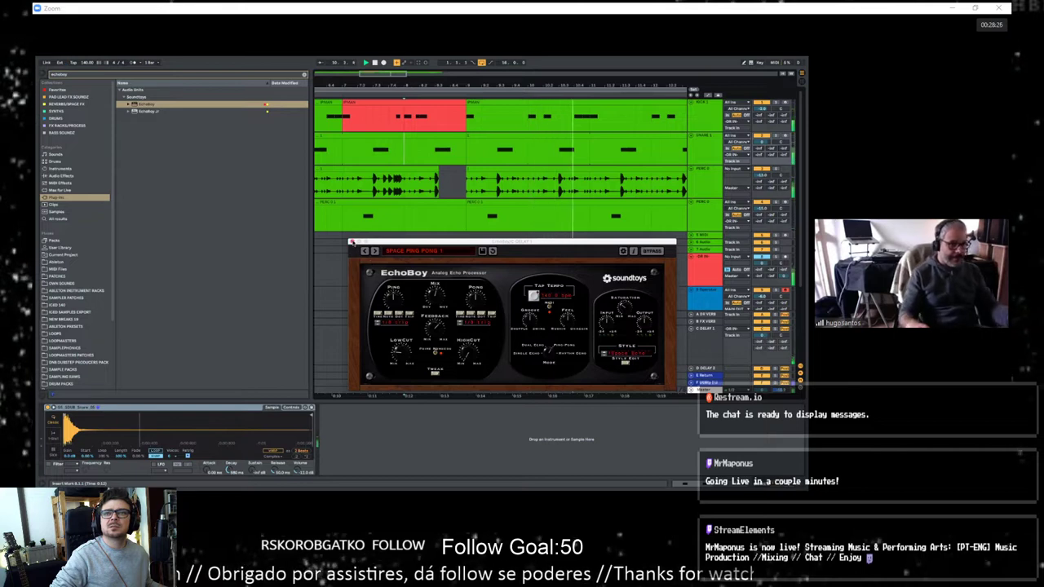
left_click(351, 242)
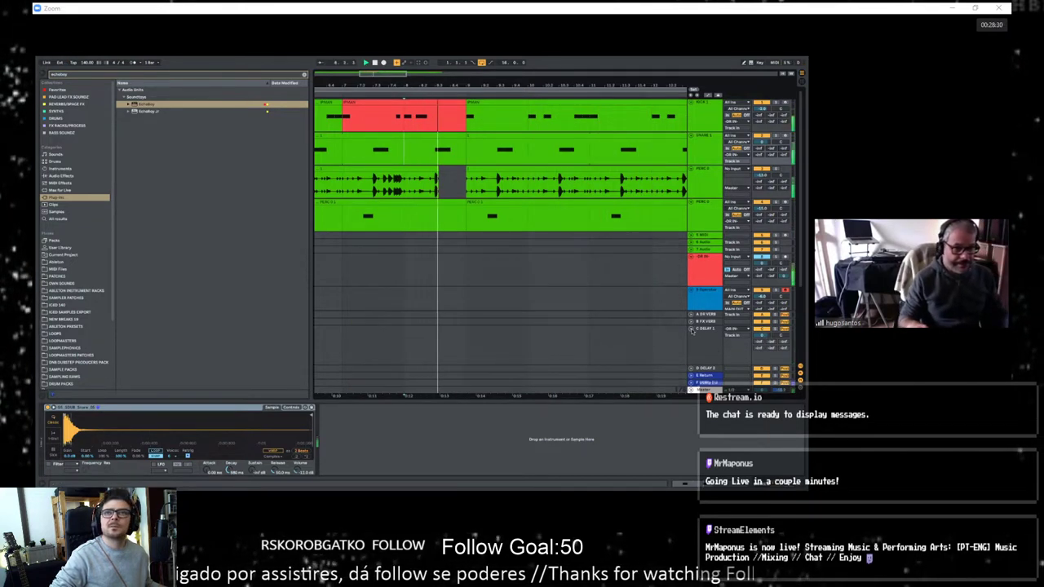
Step: Raise the snare's DELAY 1 send automation over the two beats from 8.3.1 to 9.1.1 and play the result
left_click_drag(723, 353, 723, 322)
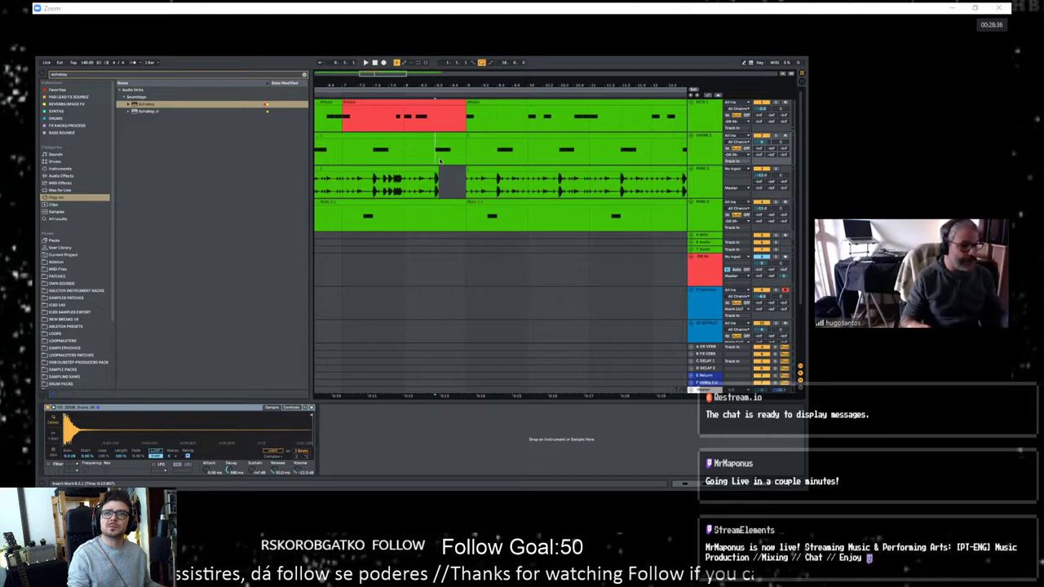
key("a")
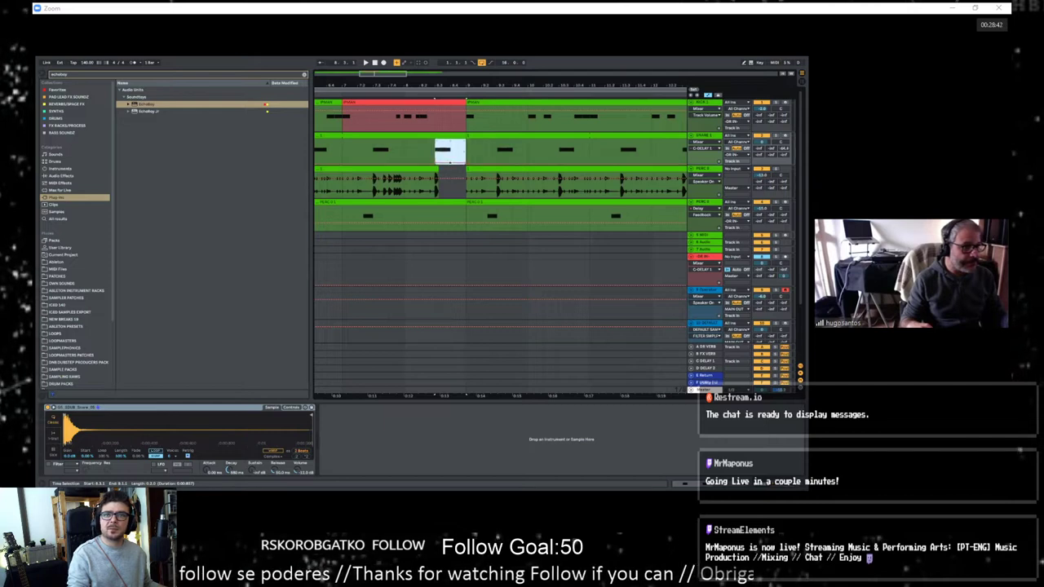
key("space")
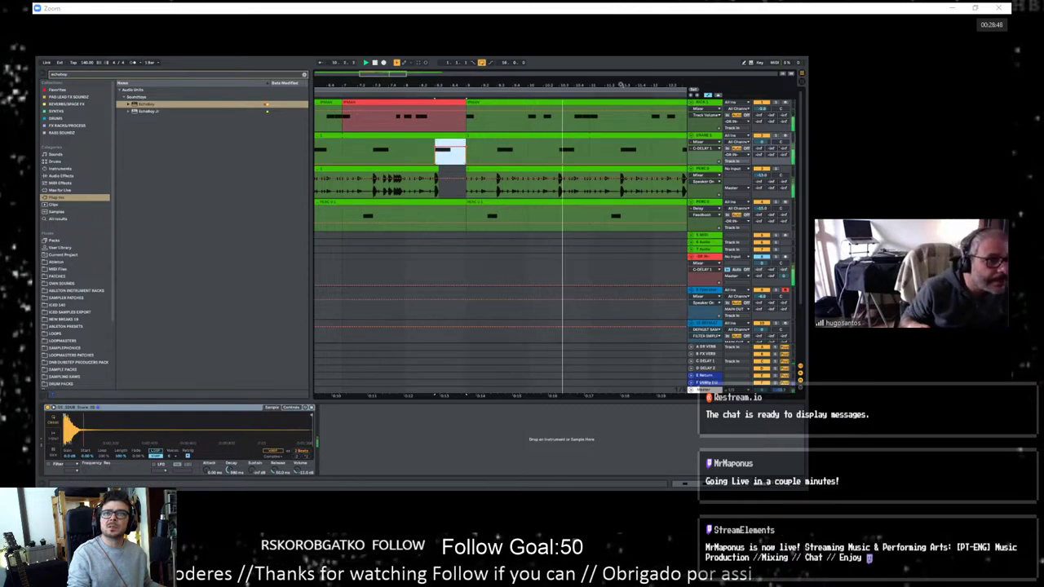
left_click_drag(476, 85, 467, 81)
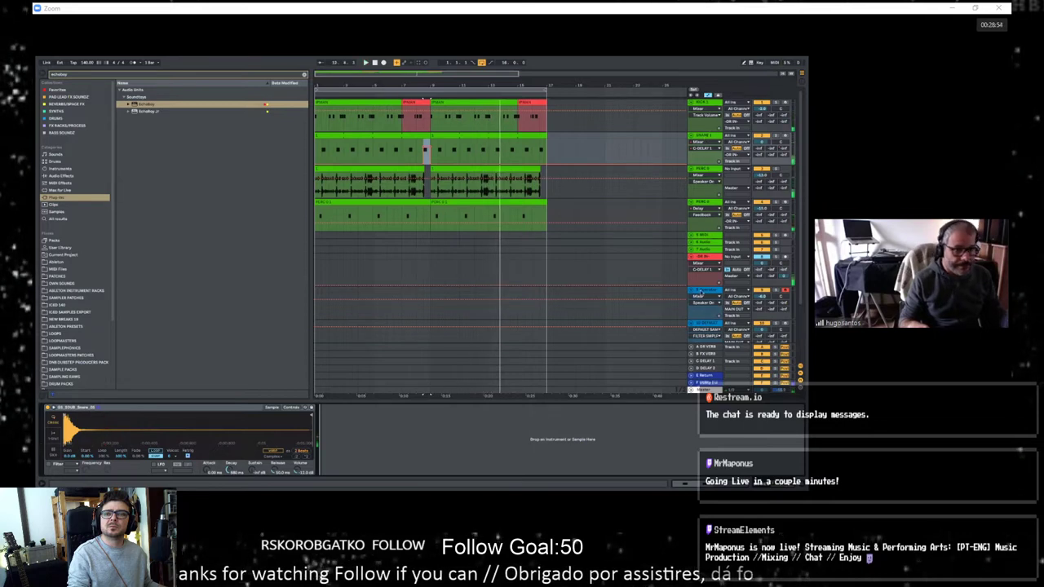
key("space")
key("space")
Step: Examine the device chains on the E and F return tracks
left_click(708, 383)
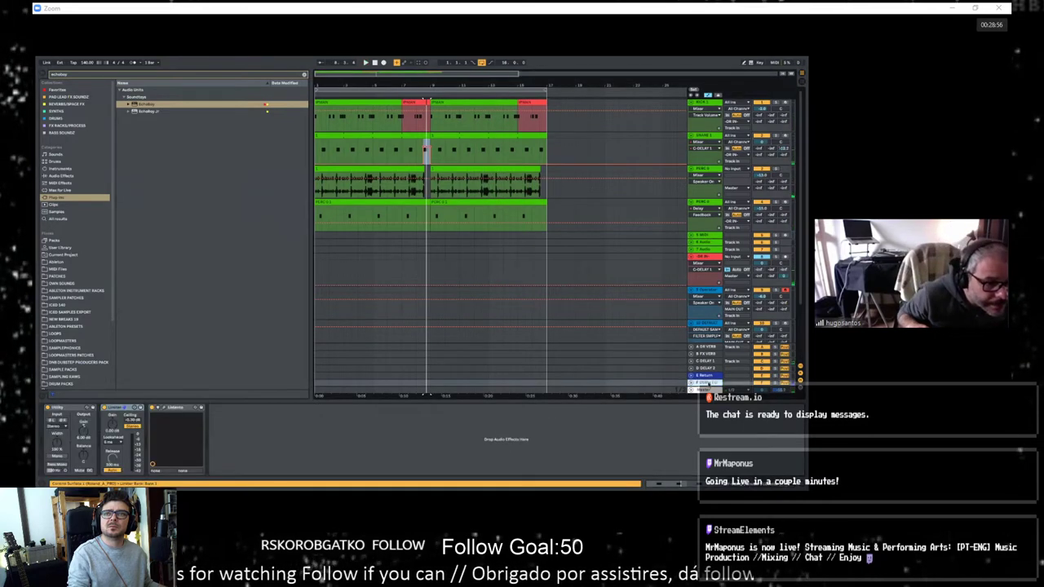
left_click(708, 377)
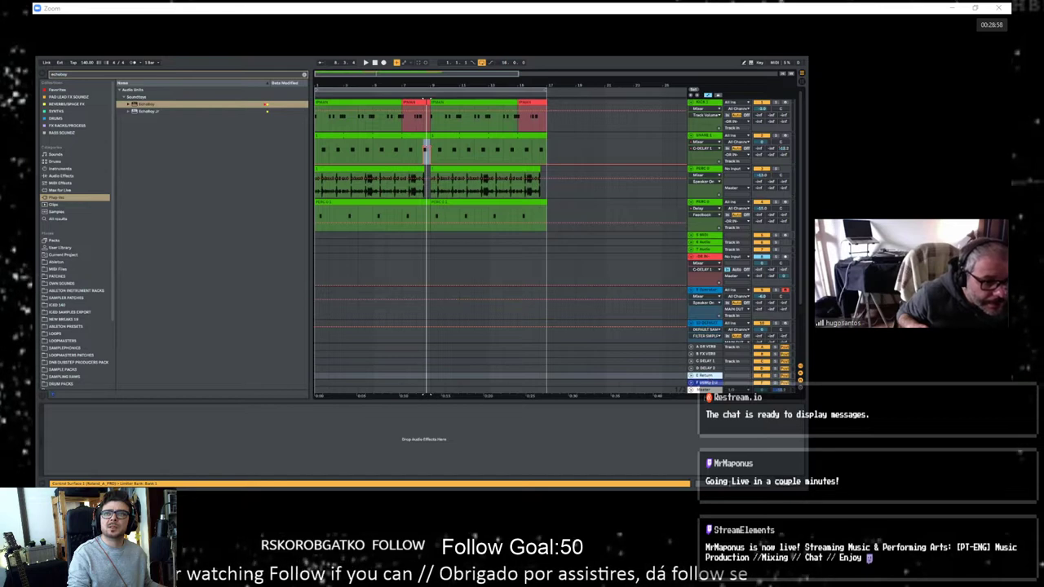
left_click(704, 383)
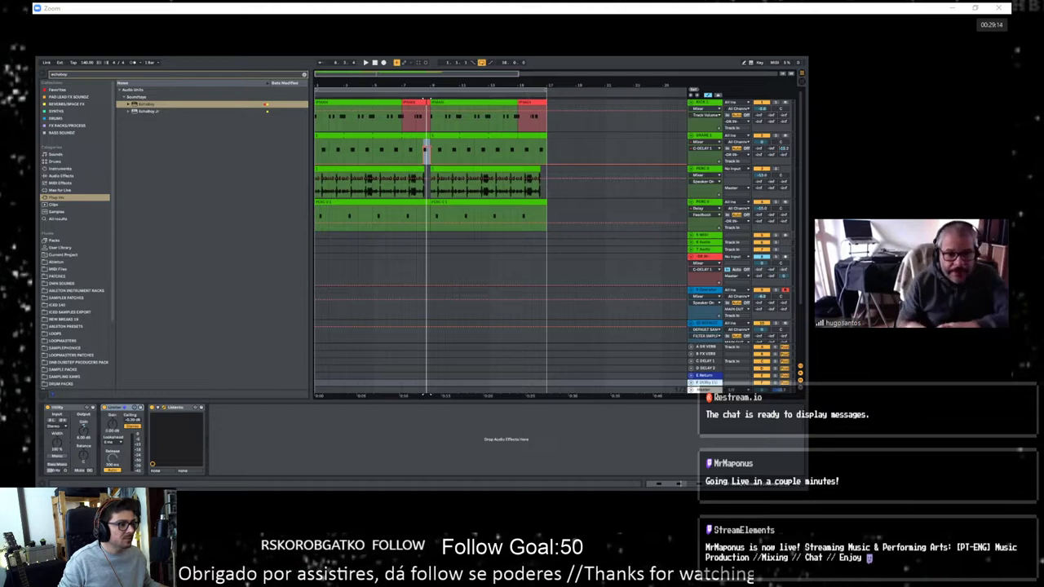
Step: Restore the meeting window to a smaller size so that it sits beside the REAPER window
mouse_move(442, 146)
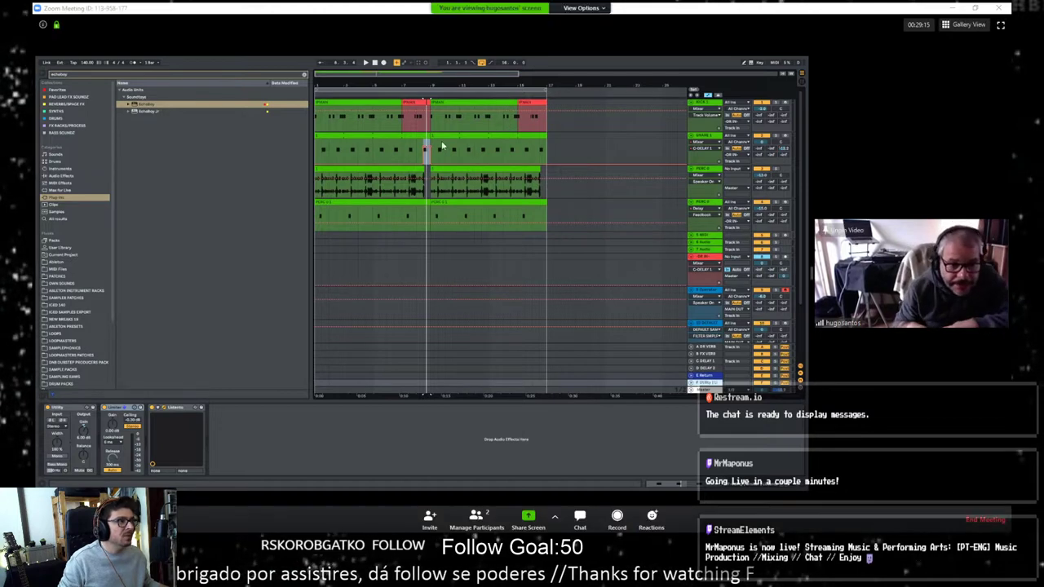
left_click(1000, 25)
left_click(983, 13)
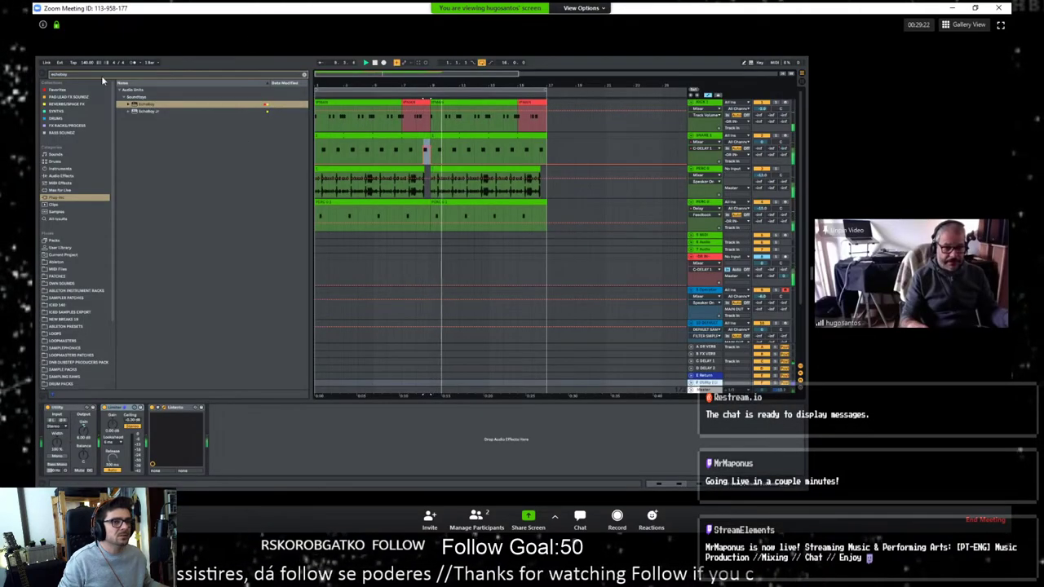
double_click(244, 8)
left_click_drag(152, 22, 919, 22)
double_click(919, 22)
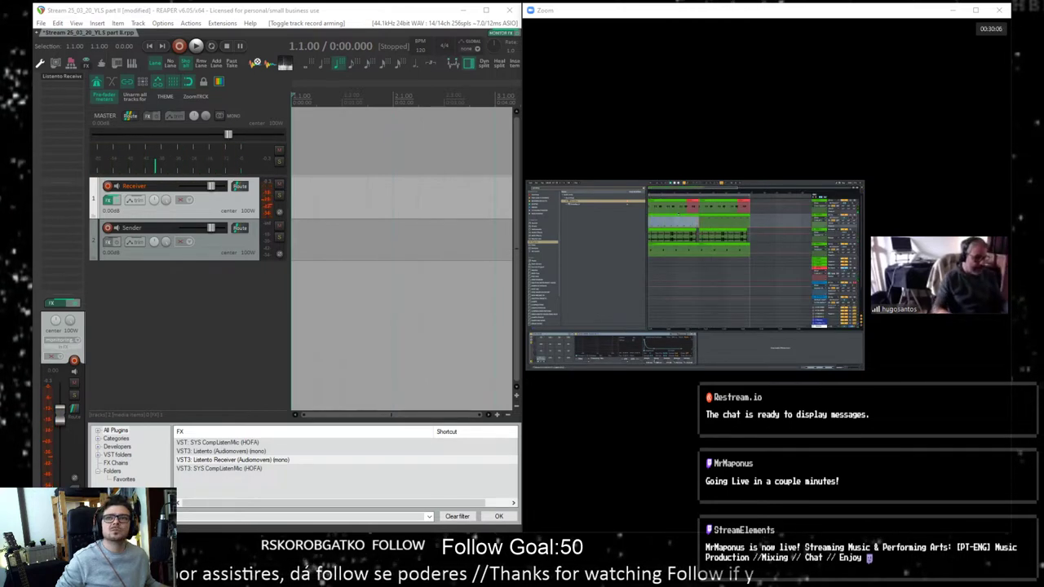
Step: Check the Listento Receiver plug-in on REAPER's Receiver track and make that track taller
left_click(106, 199)
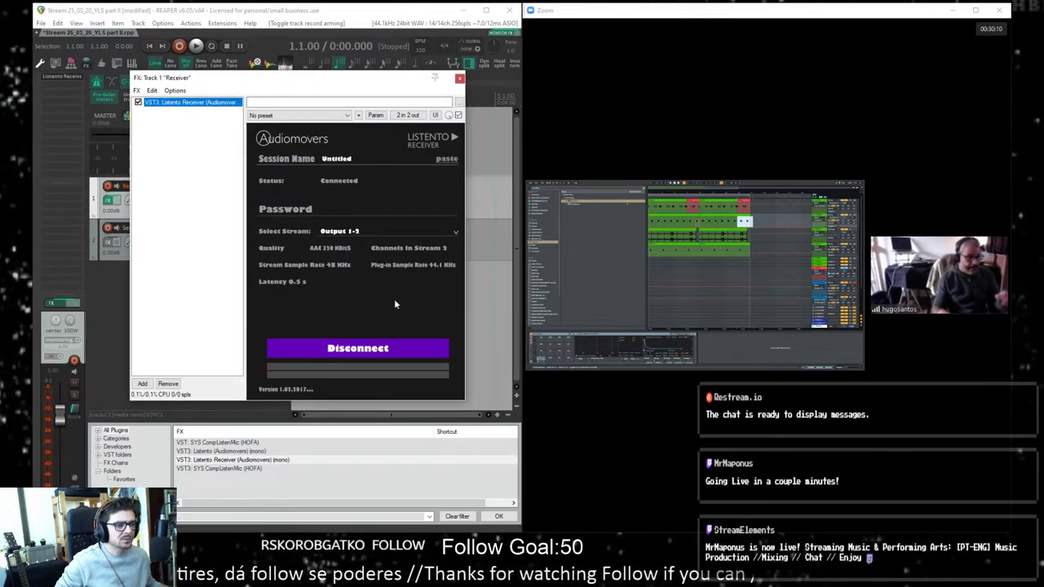
left_click(460, 79)
left_click(224, 300)
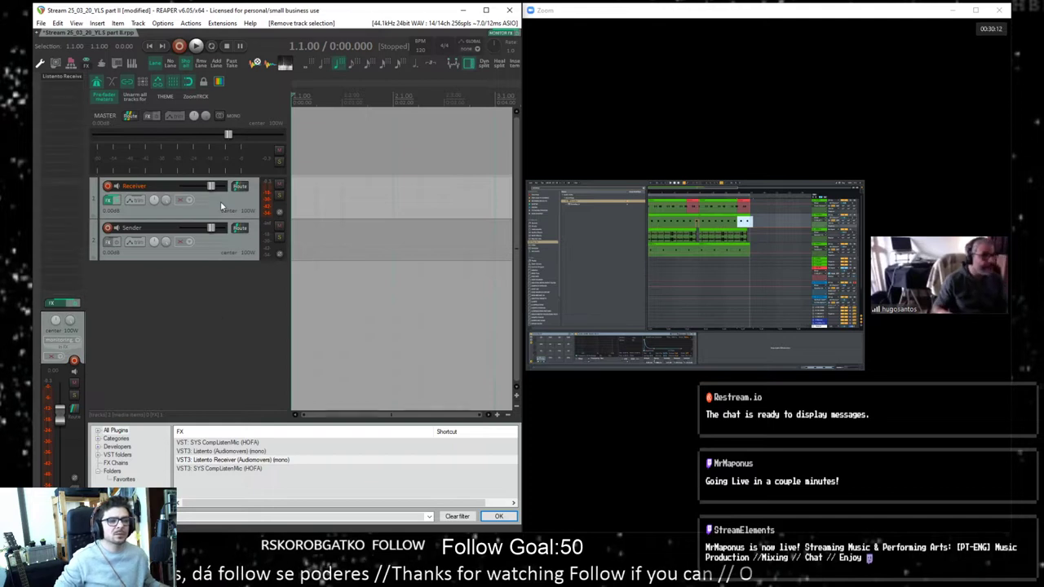
left_click(220, 205)
left_click_drag(211, 219, 211, 266)
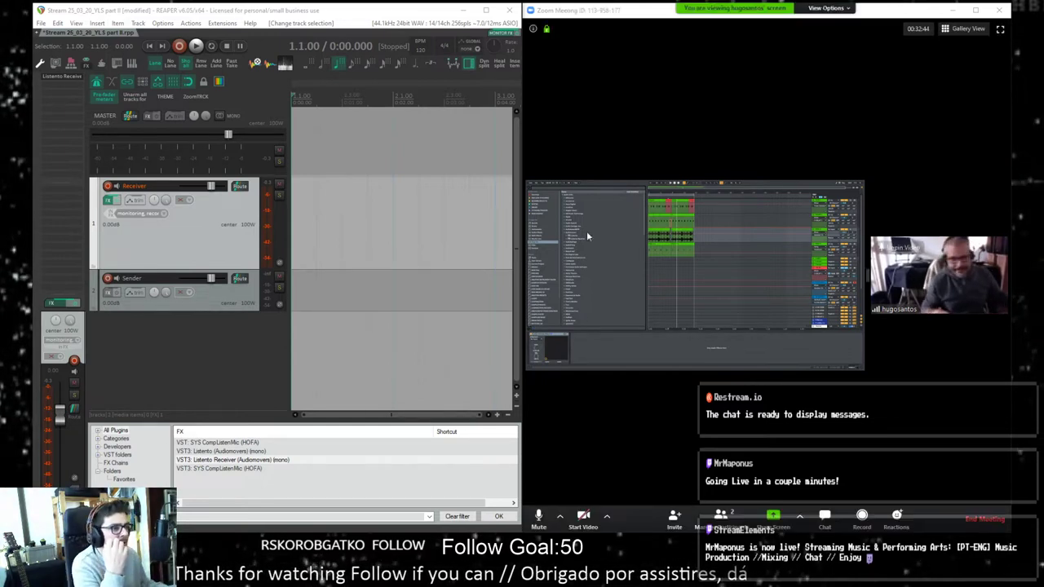
Step: Maximize the Zoom meeting window and widen the shared screen against the webcam view
mouse_move(522, 221)
left_mouse_down()
mouse_move(396, 221)
mouse_move(512, 214)
left_mouse_up()
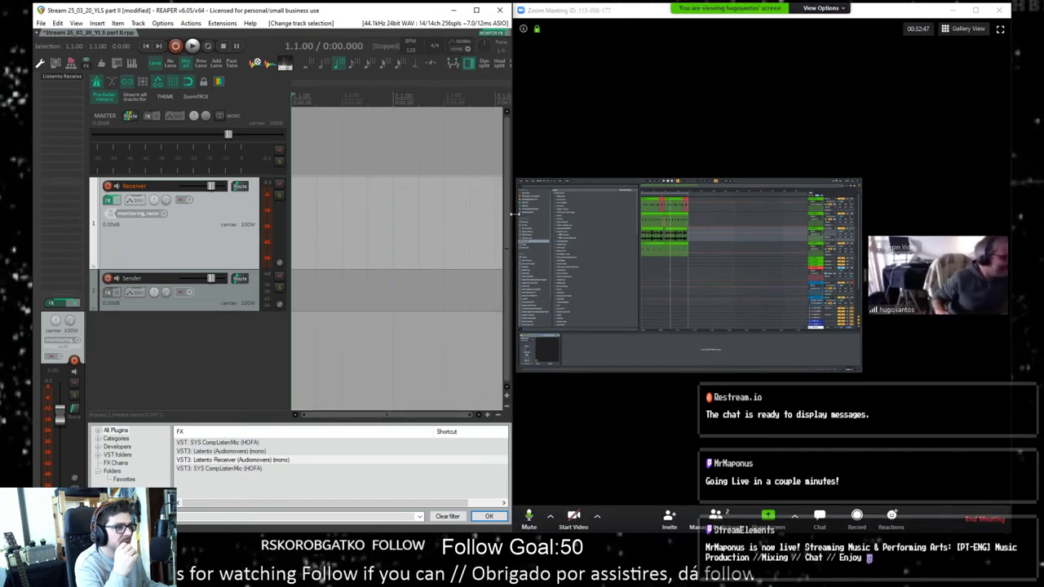
left_click(975, 10)
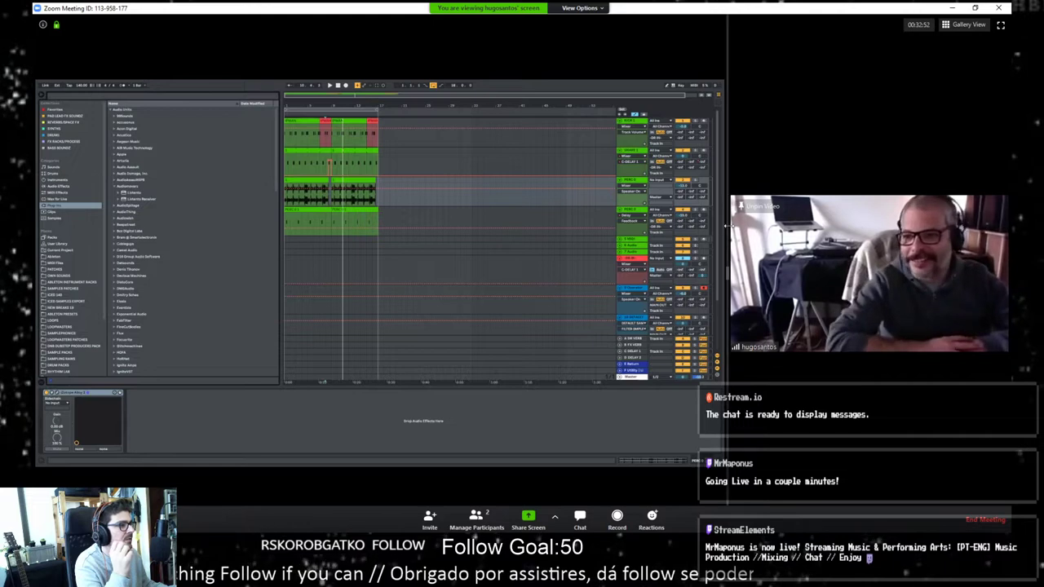
left_click_drag(725, 240, 829, 240)
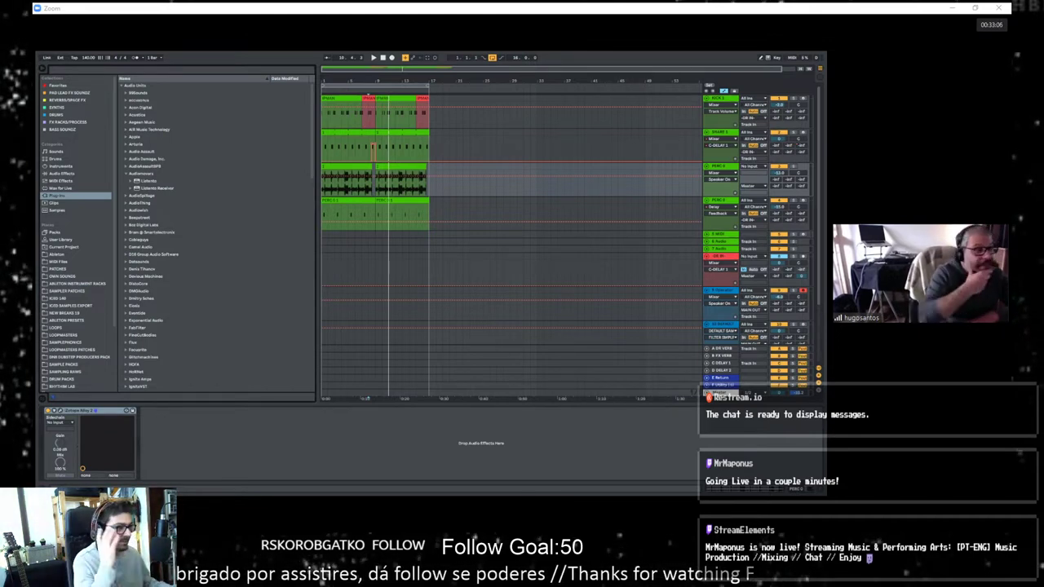
Step: Hide the browser and insert 16 bars of silence at the start of the arrangement, ahead of the drum clips
left_click(42, 69)
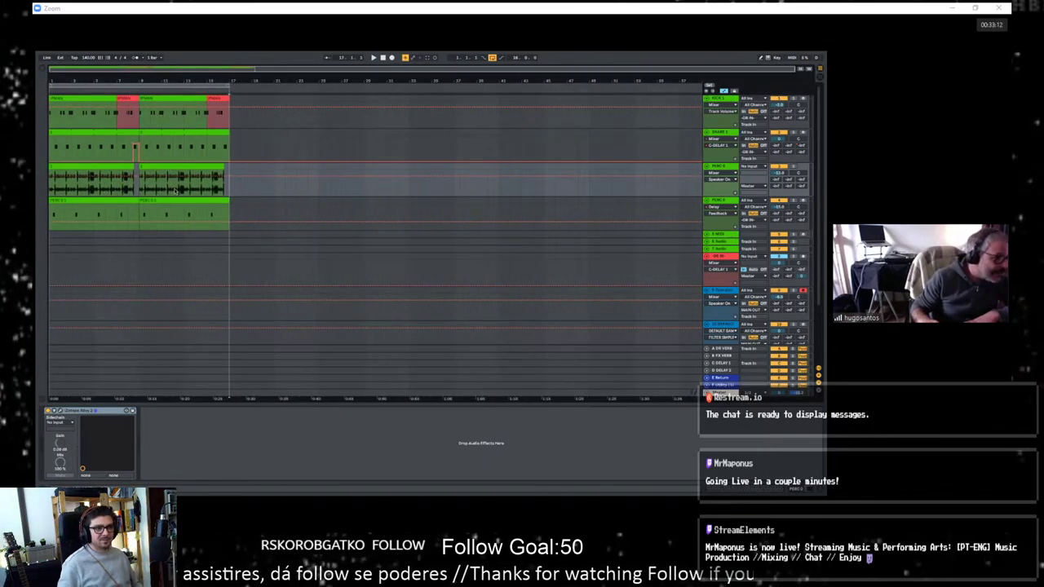
left_click_drag(230, 193, 36, 181)
key("ctrl+i")
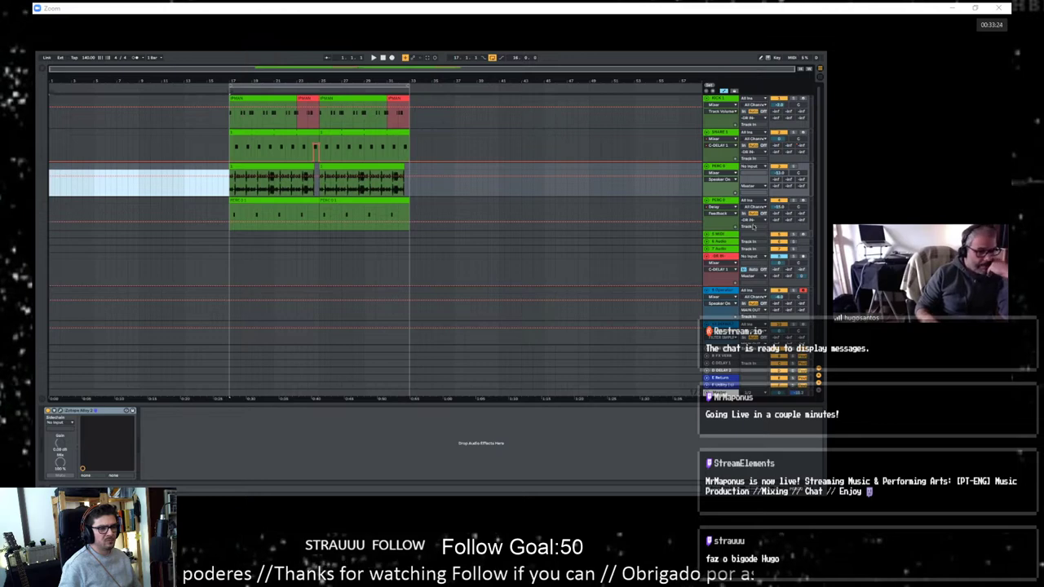
Step: Hide the automation lanes and fold the kick, snare and both percussion tracks
left_click(716, 201)
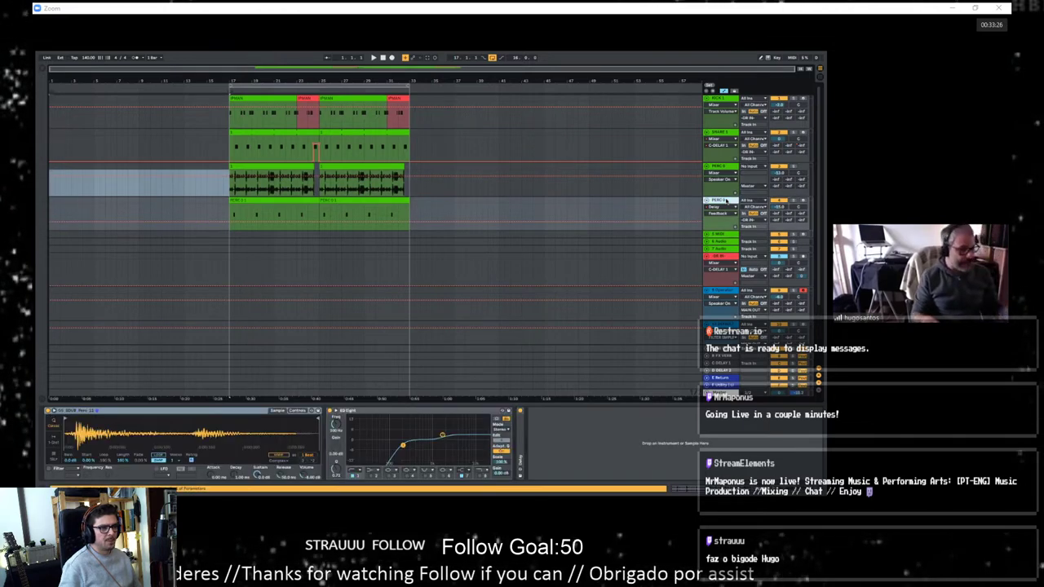
left_click_drag(299, 83, 414, 107)
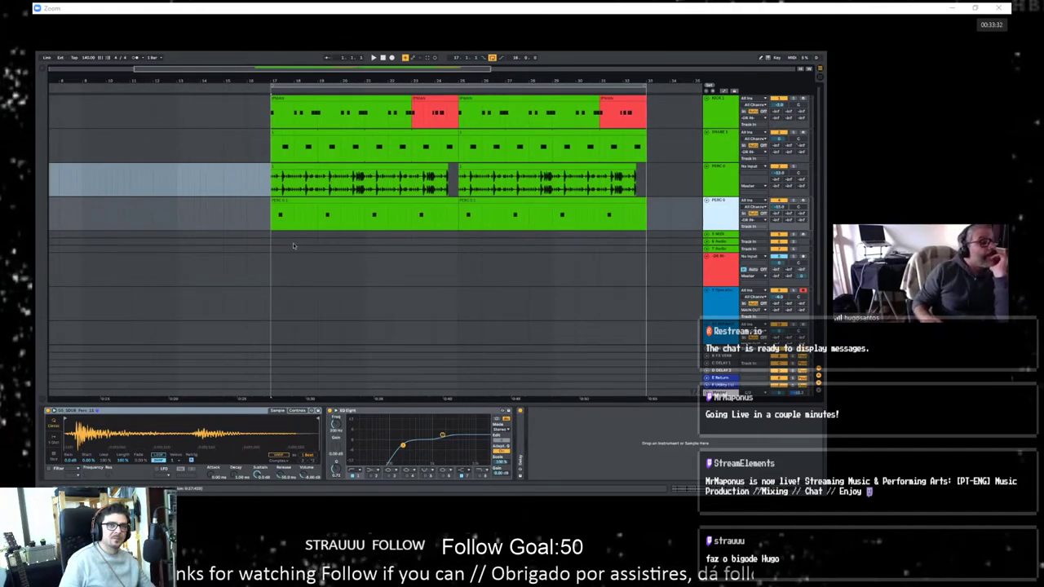
left_click(707, 171)
left_click(707, 173)
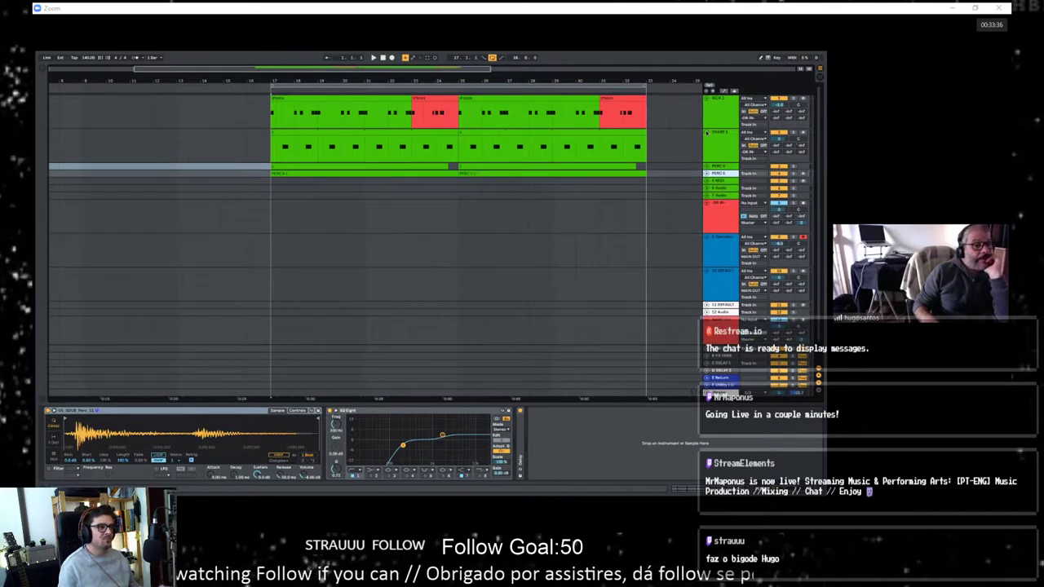
left_click(707, 133)
left_click(706, 98)
Step: Play the folded drum arrangement from bar 17 and select the red drum input track
left_click(273, 137)
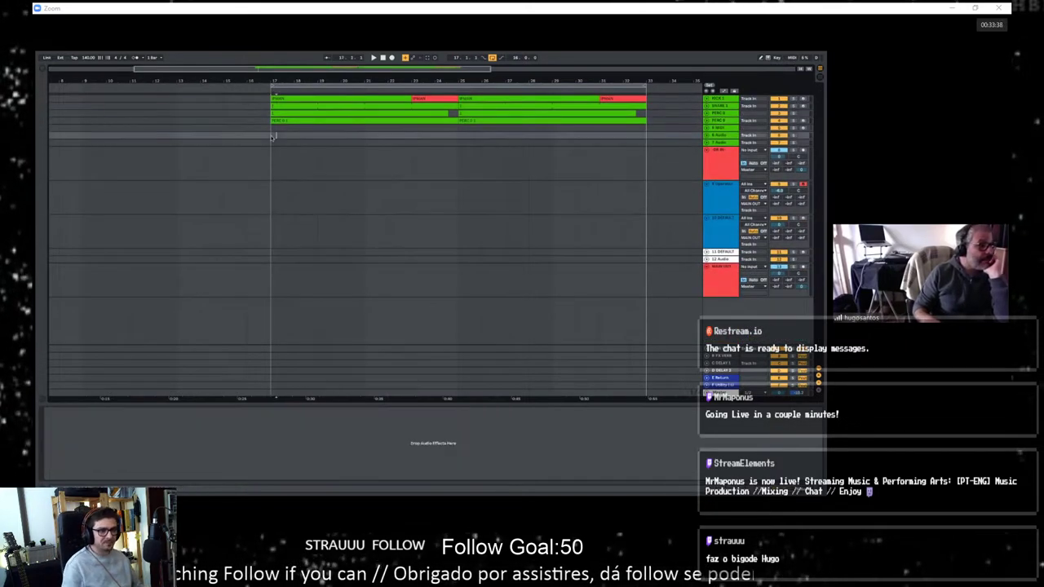
key("space")
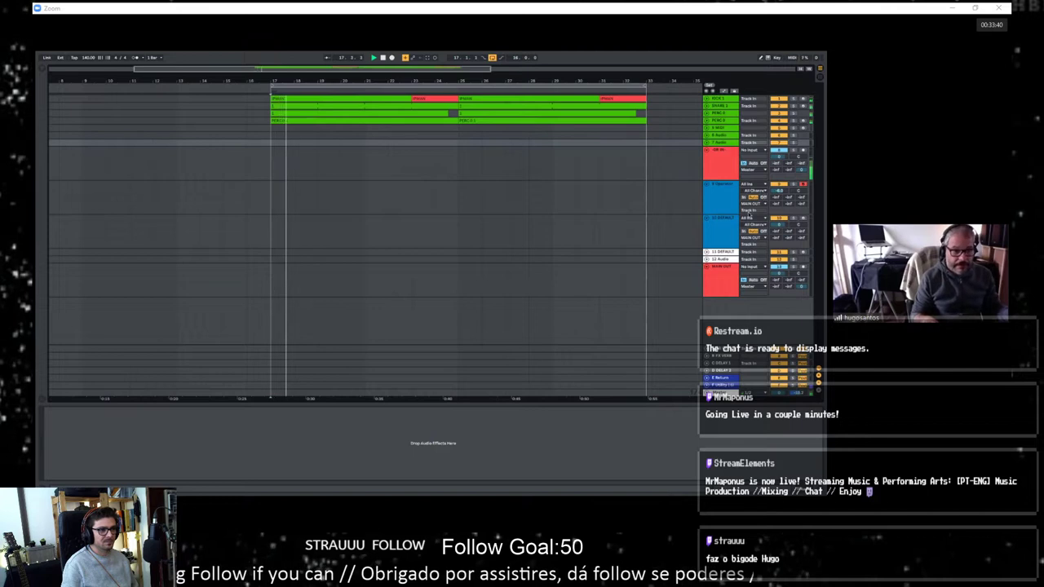
left_click(728, 166)
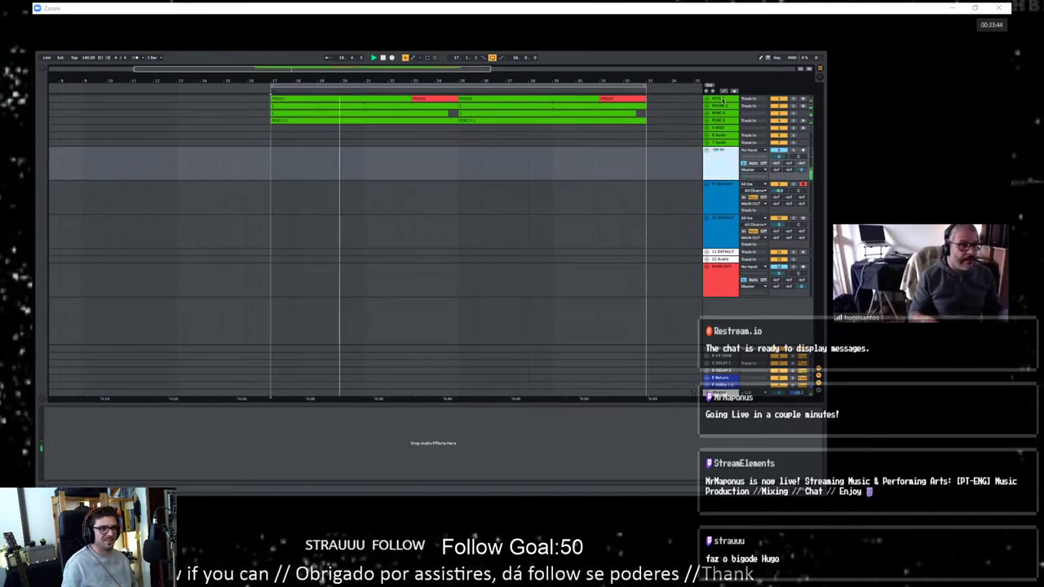
Step: Select the kick track and unfold the kick, snare and both percussion tracks
left_click(722, 99)
left_click(707, 99)
left_click(707, 132)
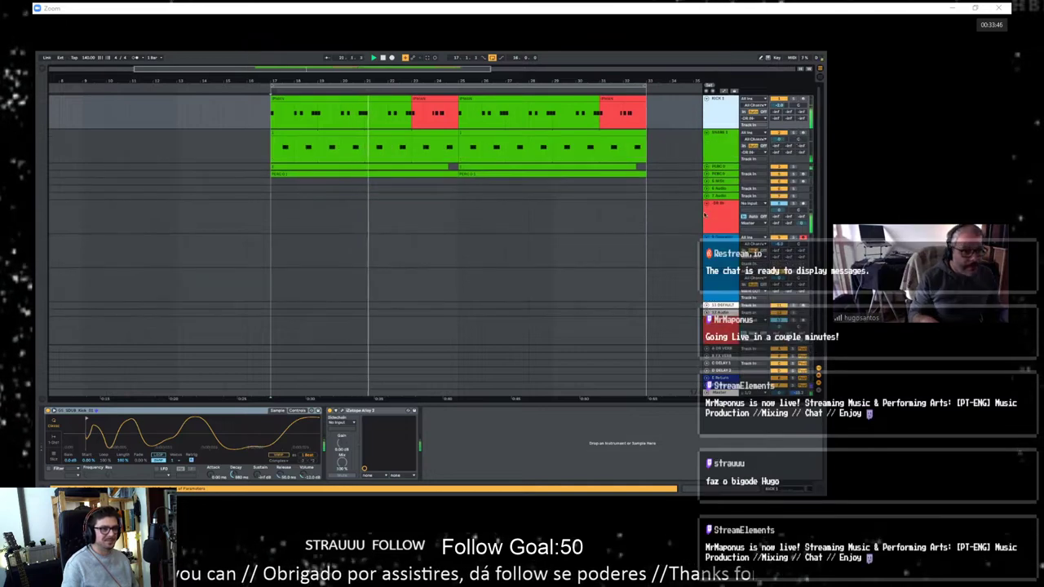
left_click(706, 167)
left_click(707, 200)
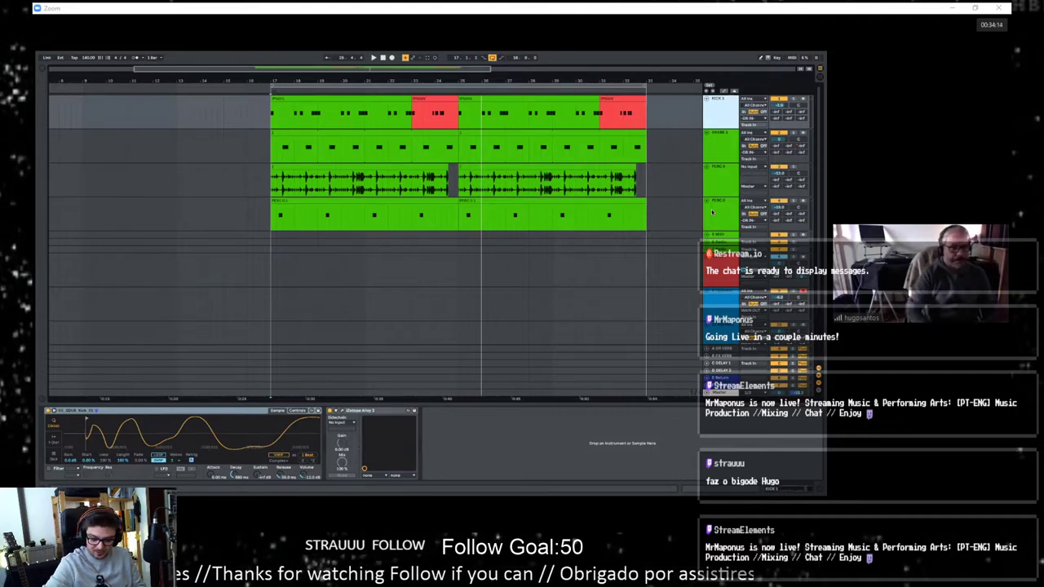
Step: Replace the Operator instrument on the blue MIDI track with Serum from the Synths collection and reposition its window
left_click(722, 296)
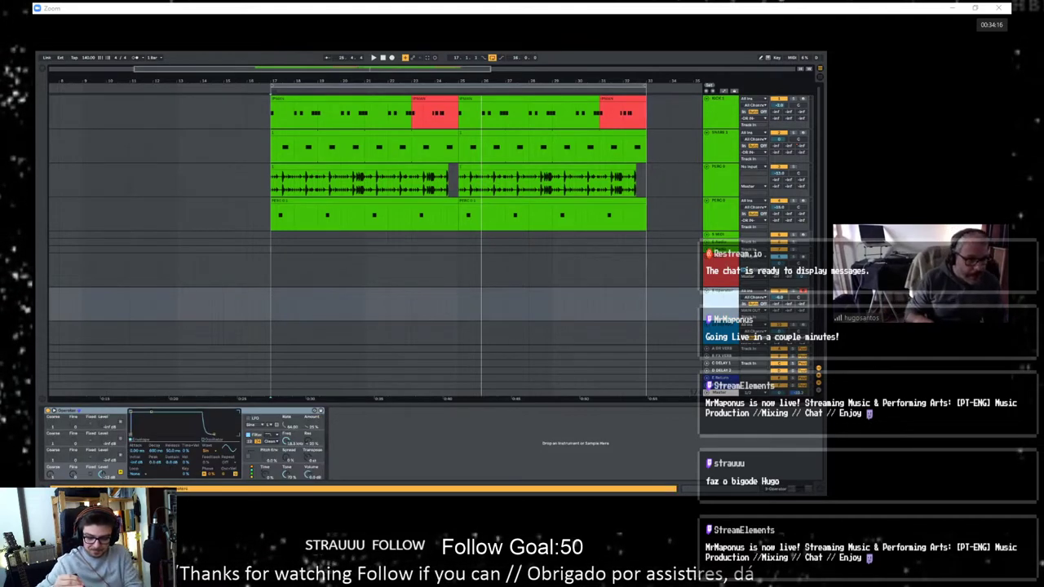
key("Up")
left_click(721, 297)
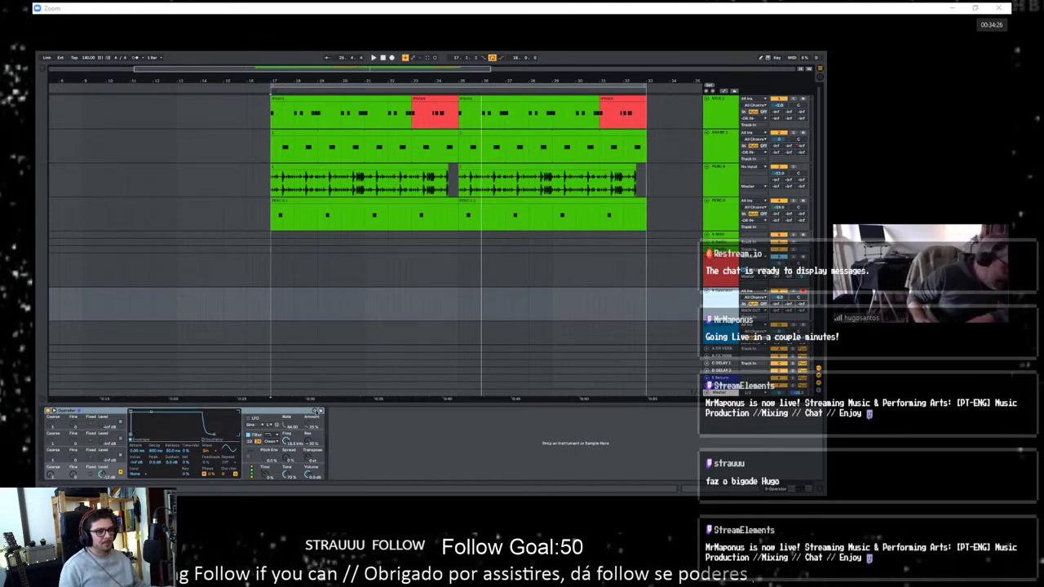
key("ctrl+alt+b")
left_click(65, 86)
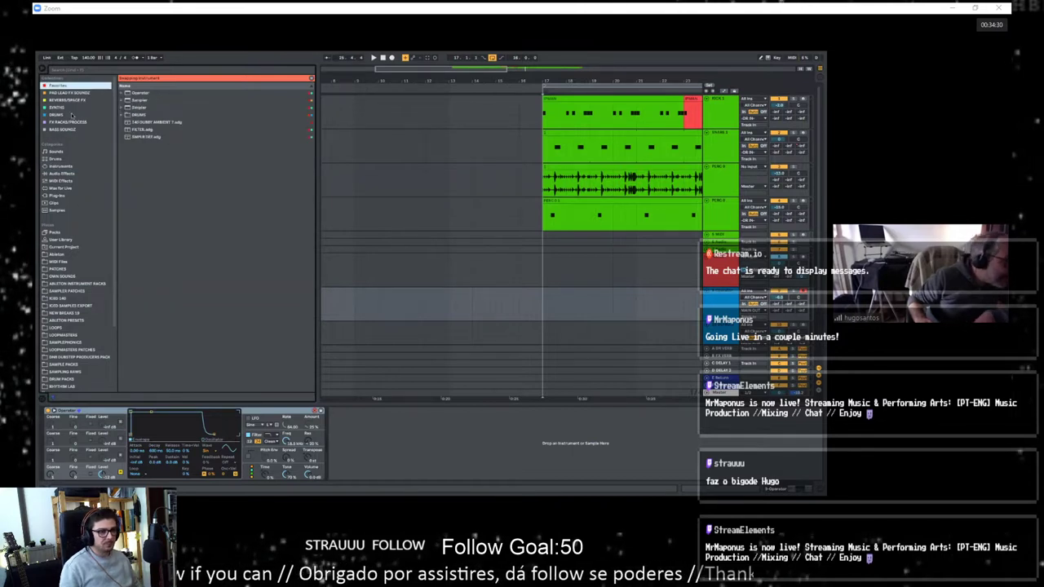
left_click(72, 115)
left_click(72, 108)
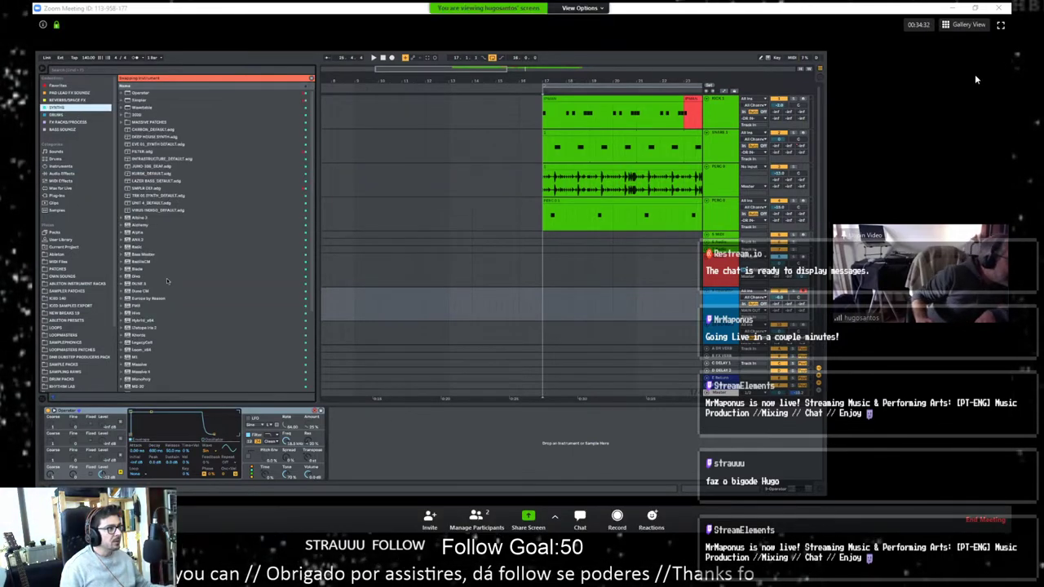
scroll(166, 281, "down", 5)
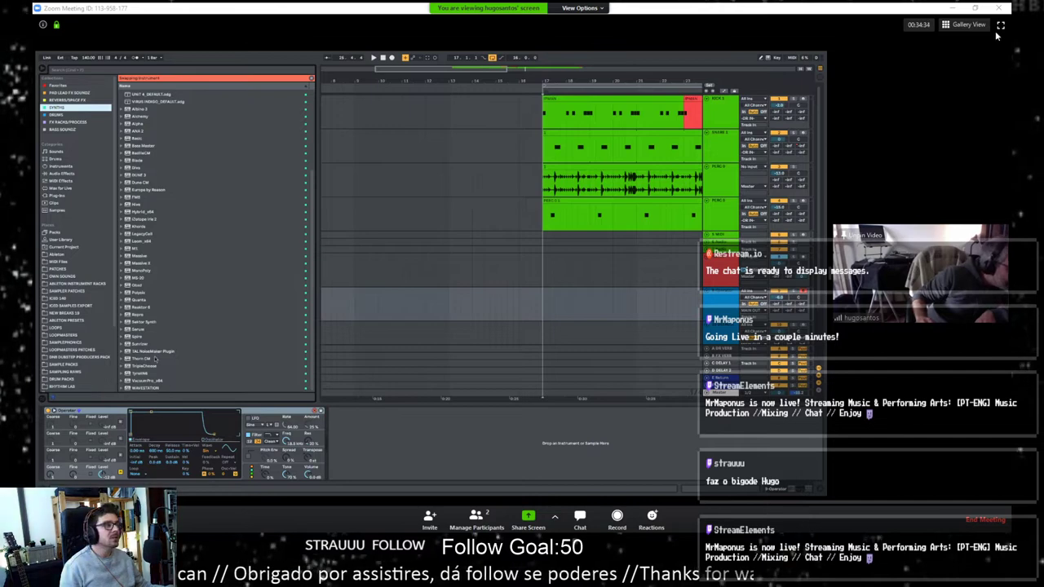
left_click(1000, 25)
left_click(139, 328)
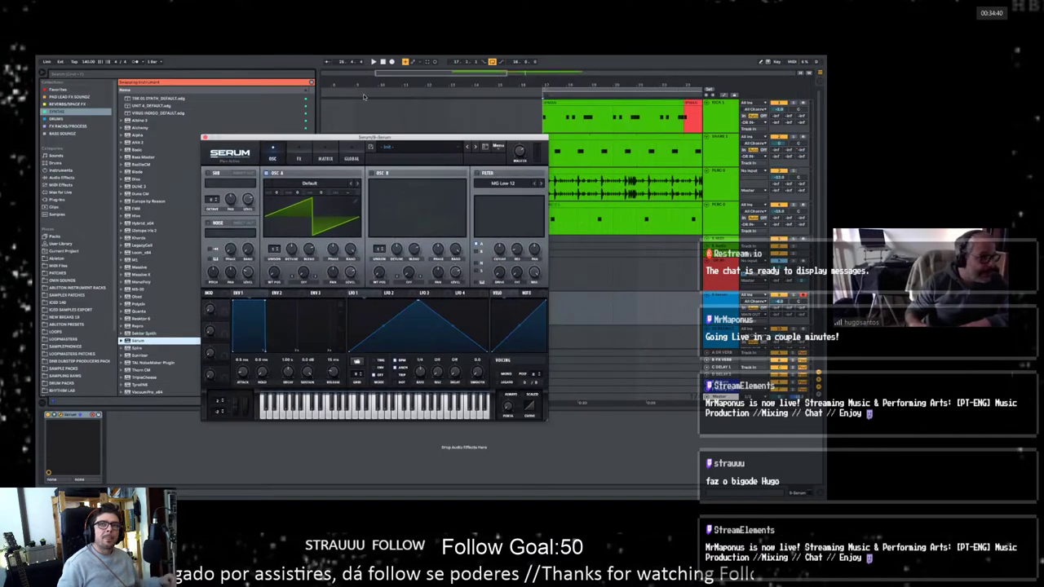
left_click_drag(410, 137, 327, 92)
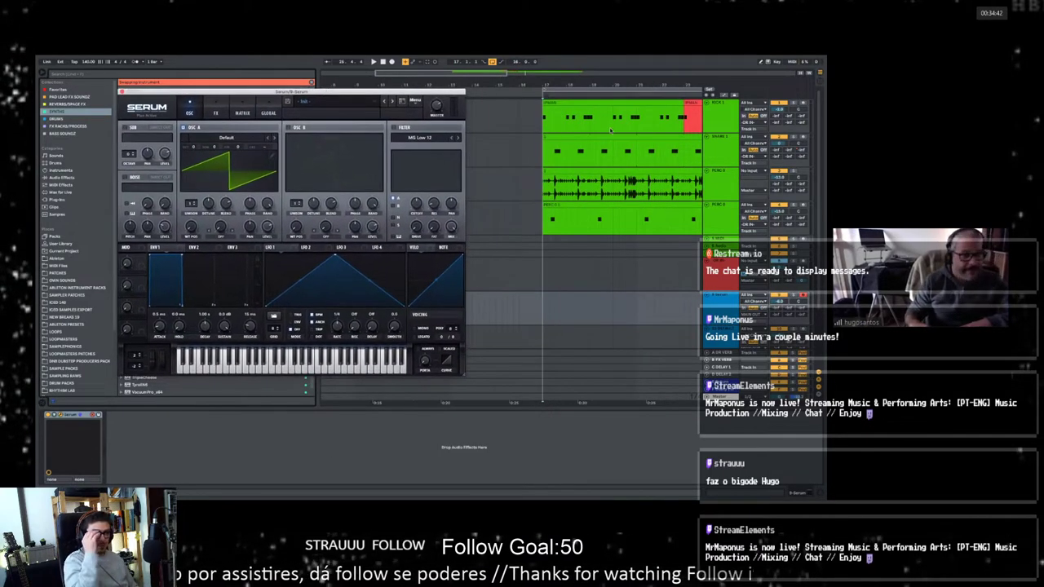
Step: Select the Serum track, move the Serum window off the arrangement's top tracks and hide the browser
left_click(721, 302)
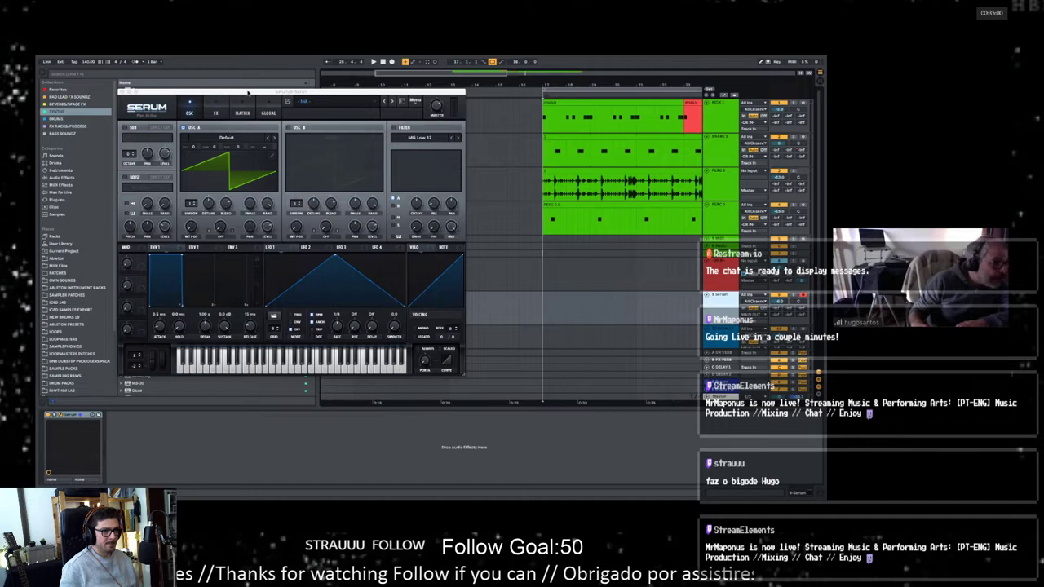
left_click(283, 97)
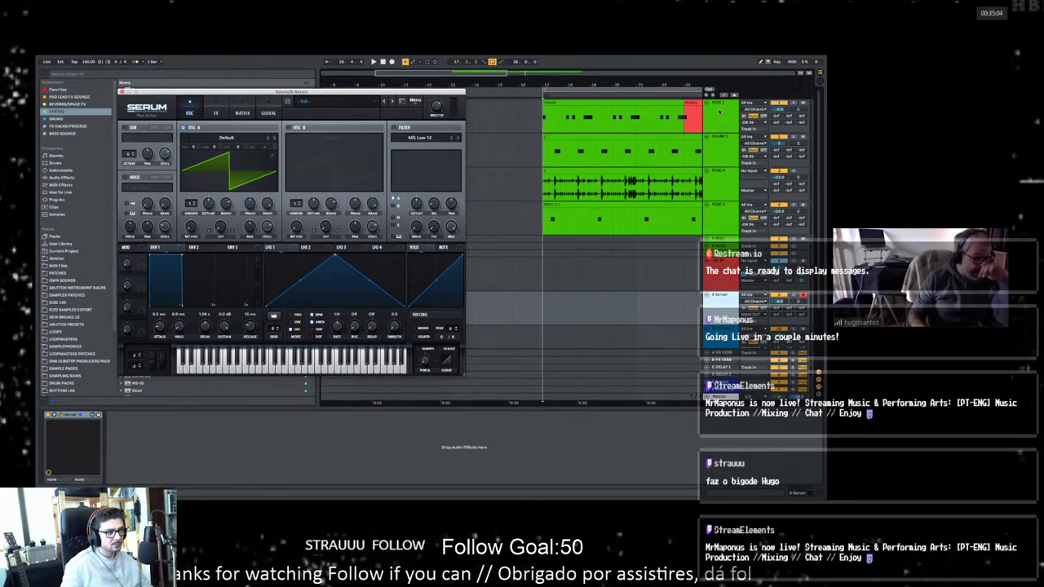
left_click_drag(349, 91, 343, 163)
key("super+alt+b")
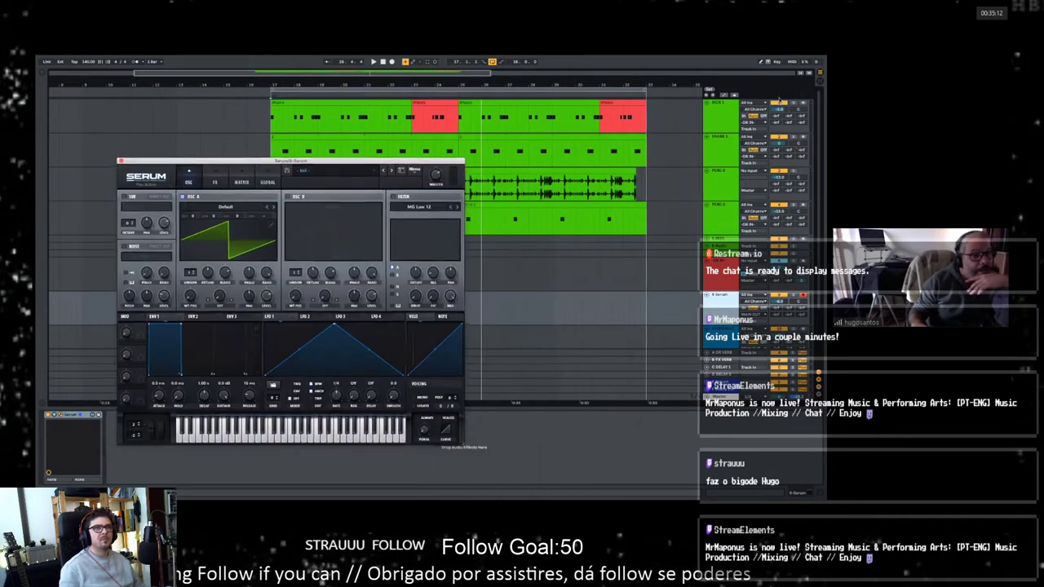
Step: Select and solo the kick track, play it from bar 17 and zoom out its sample waveform
left_click(210, 120)
left_click_drag(243, 163, 214, 96)
key("space")
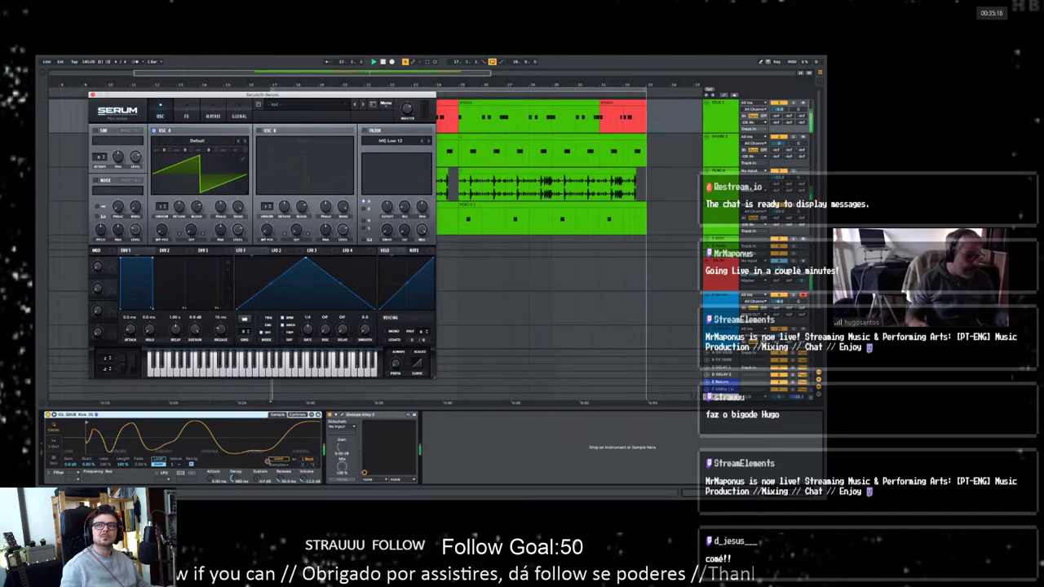
left_click(792, 103)
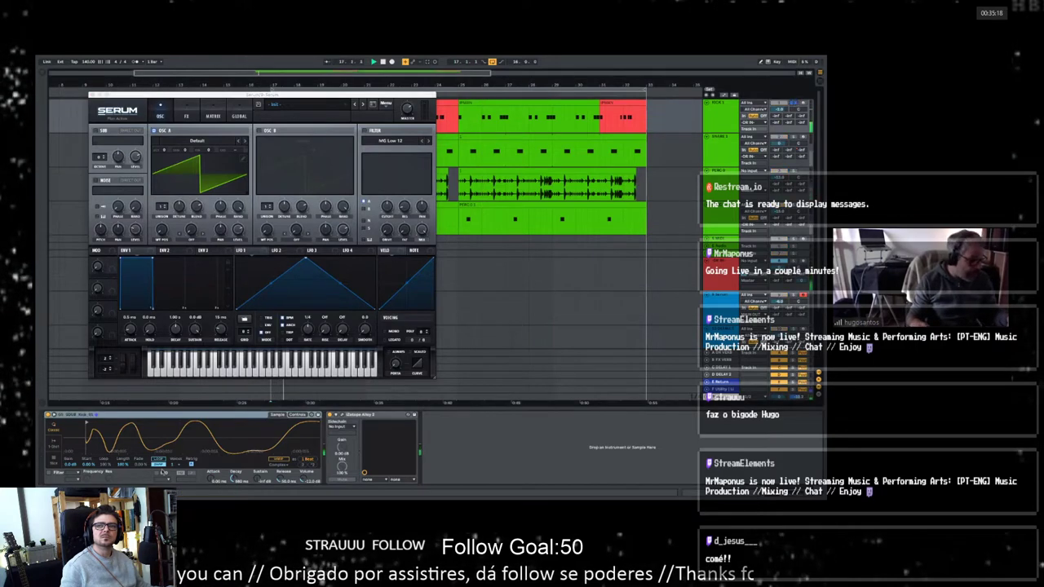
left_click_drag(211, 451, 211, 442)
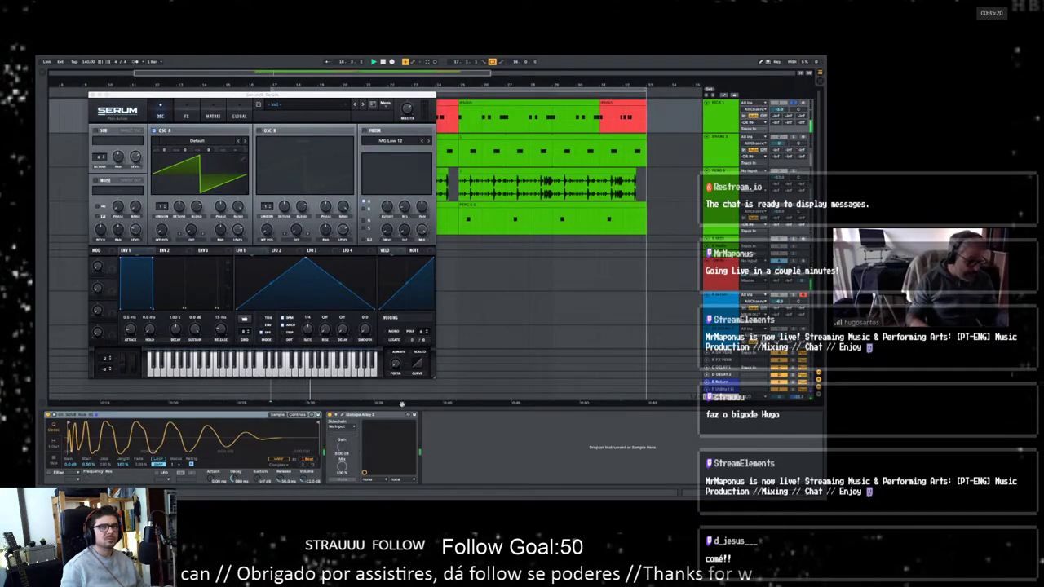
Step: Examine the soloed kick's spectrum in the Alloy 2 equalizer, close the plug-in and stop playback
left_click(332, 416)
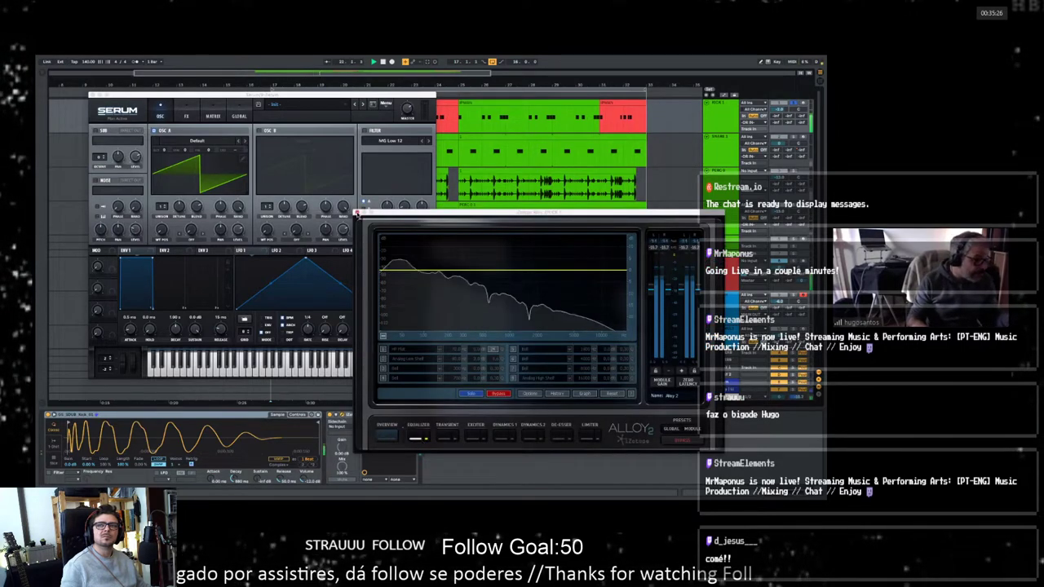
left_click(357, 213)
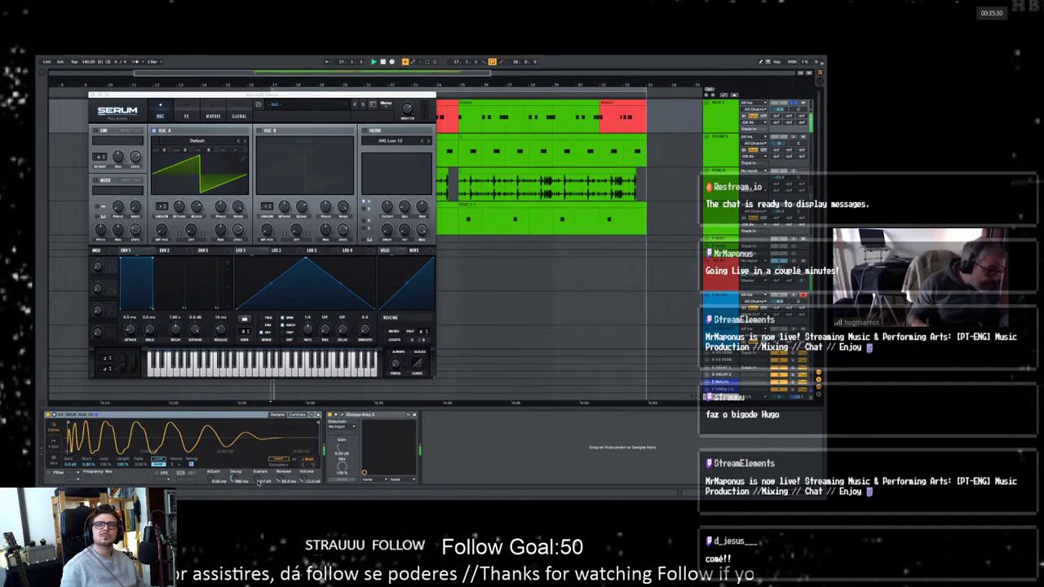
key("space")
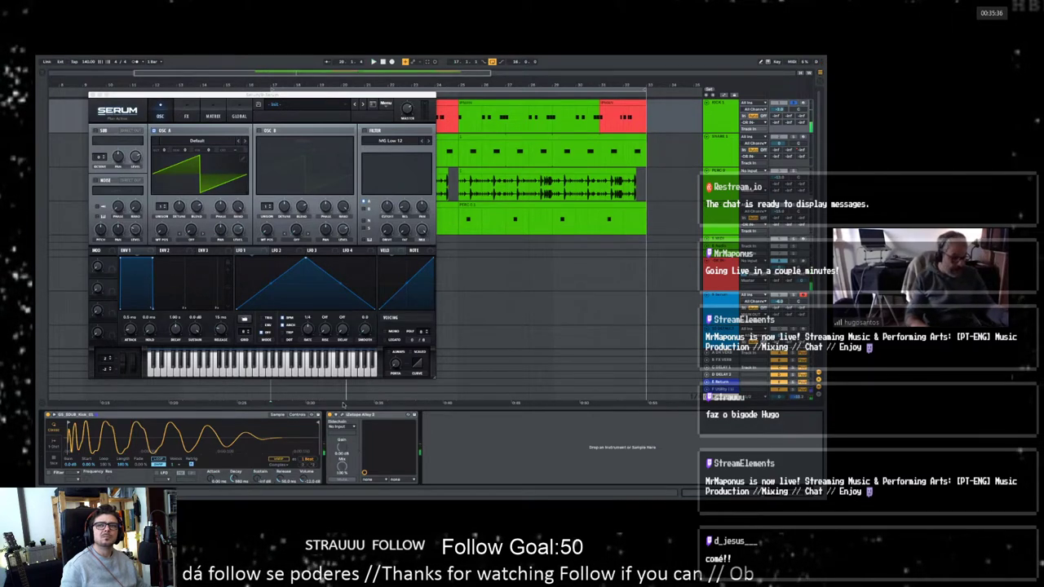
key("space")
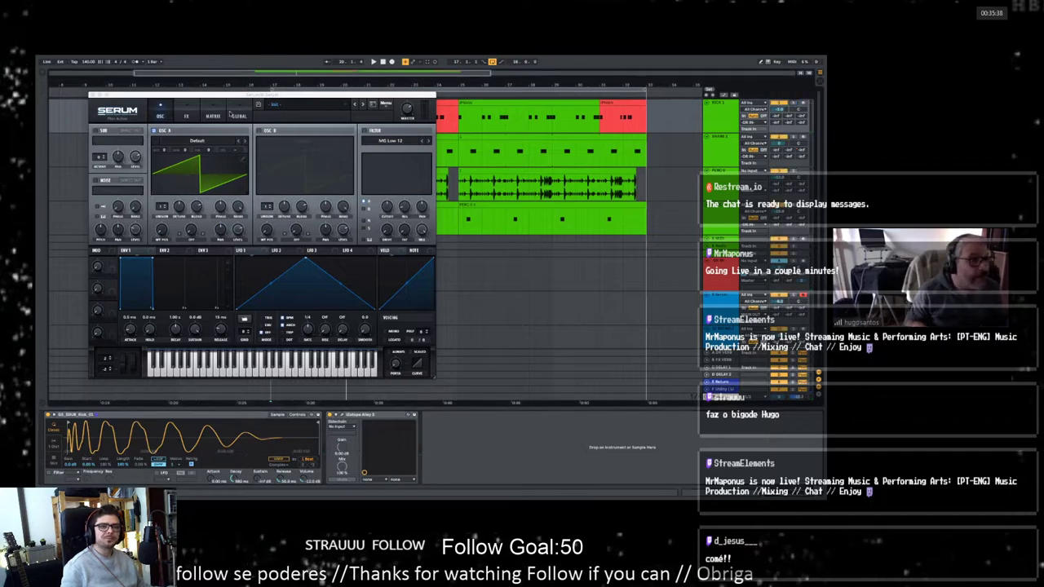
Step: Select the Serum track and load the Analog_BD_Sin wavetable from the Analog category into oscillator A
left_click_drag(265, 95, 289, 82)
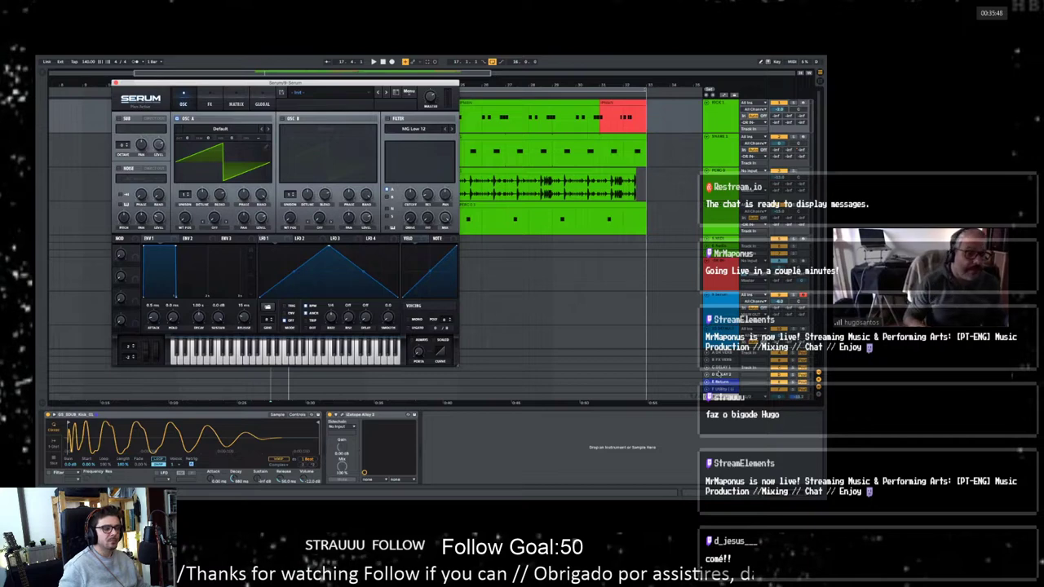
left_click(708, 304)
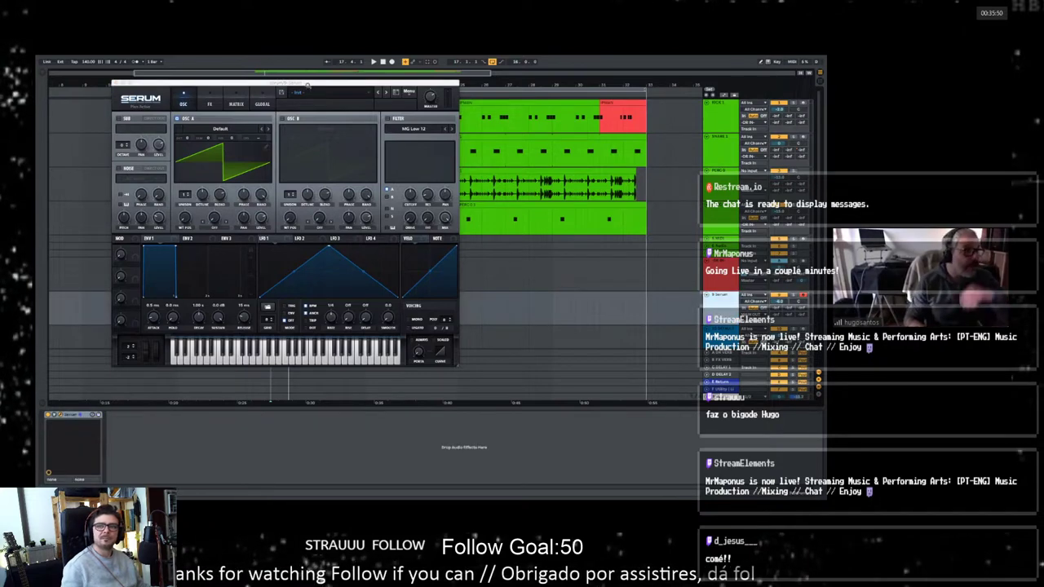
left_click_drag(306, 84, 454, 79)
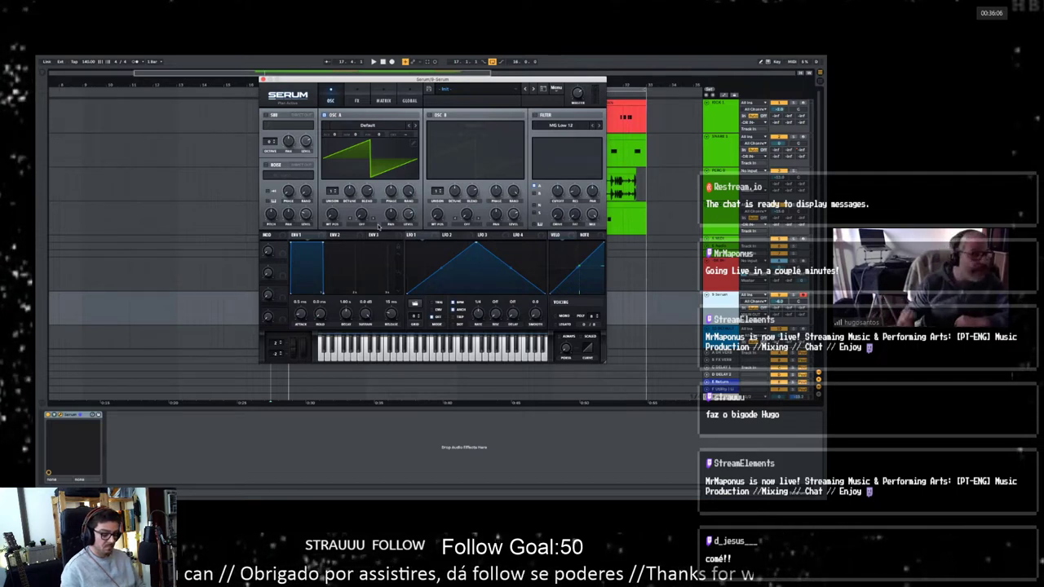
left_click(358, 98)
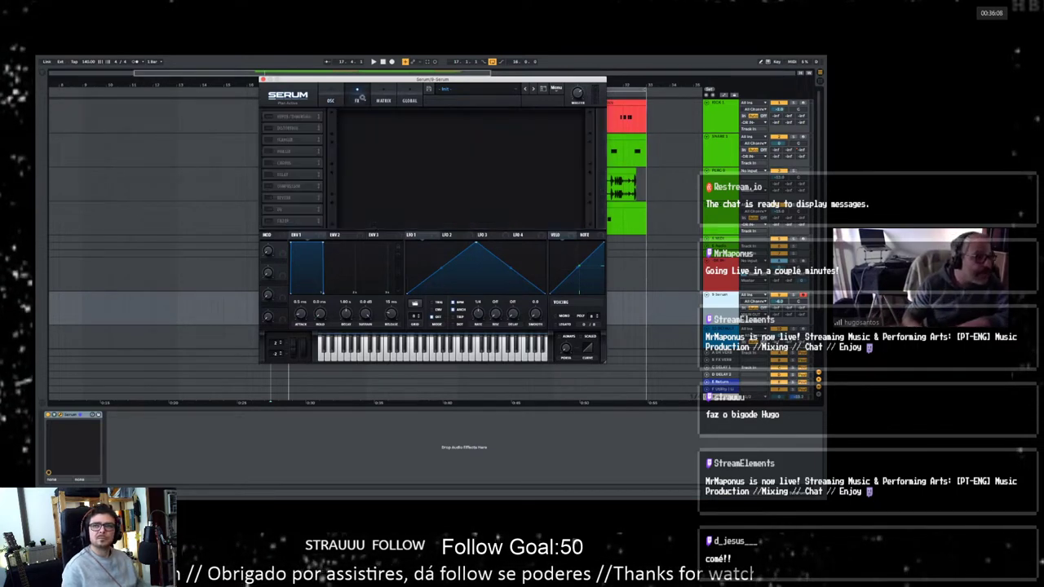
left_click(330, 99)
left_click(368, 126)
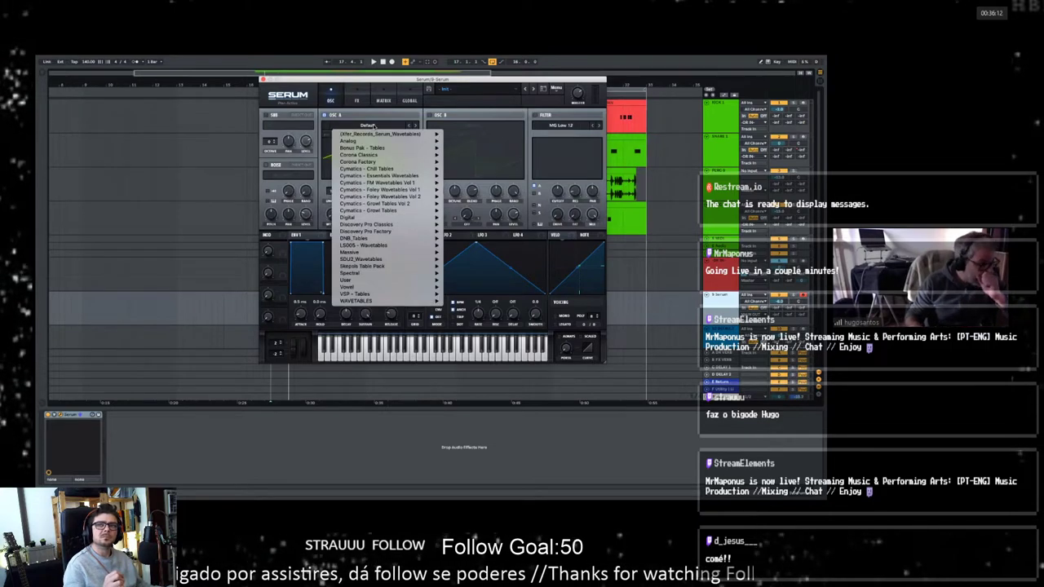
mouse_move(373, 144)
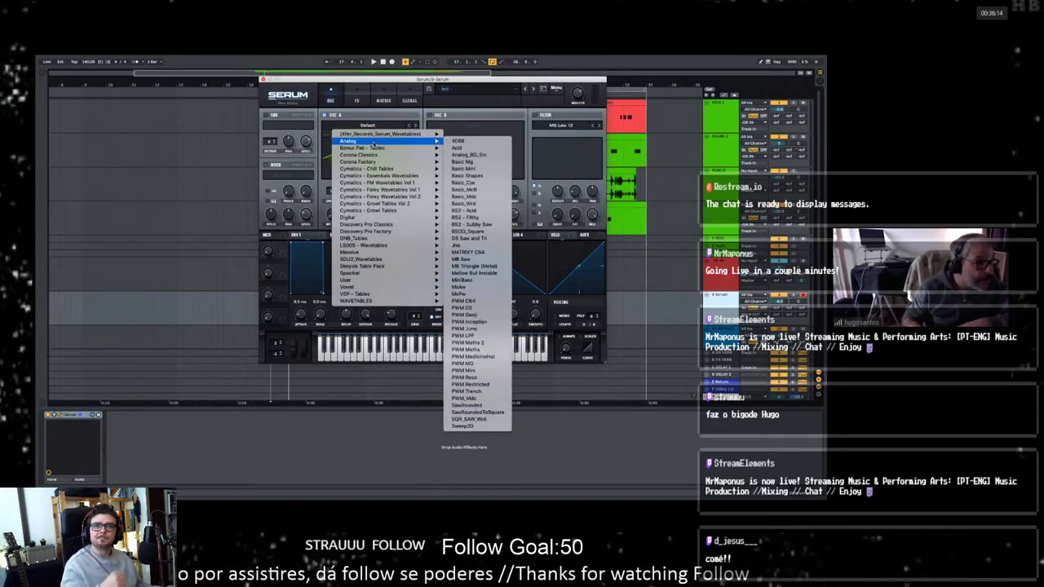
left_click(471, 155)
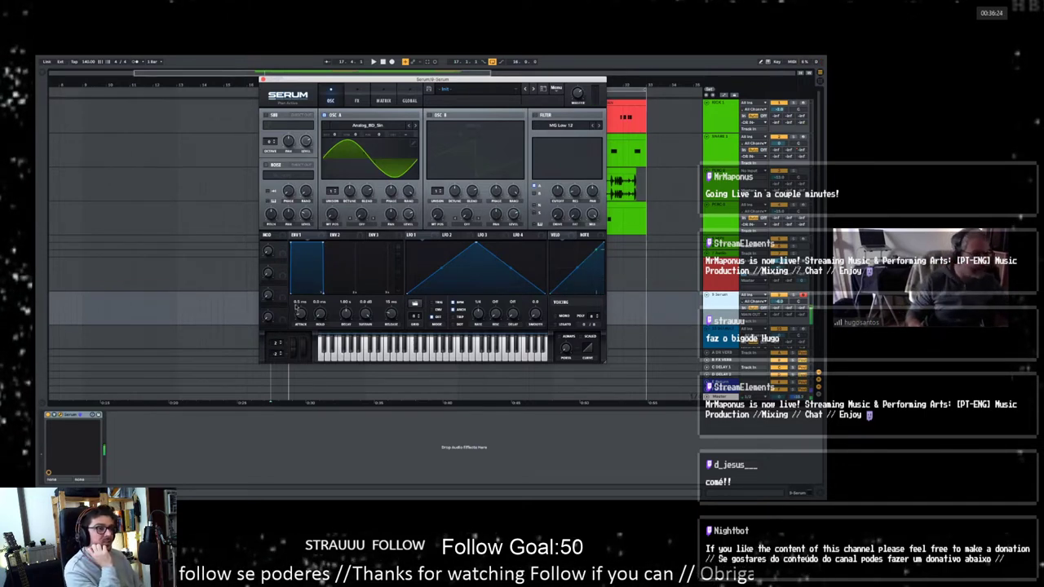
left_click(443, 81)
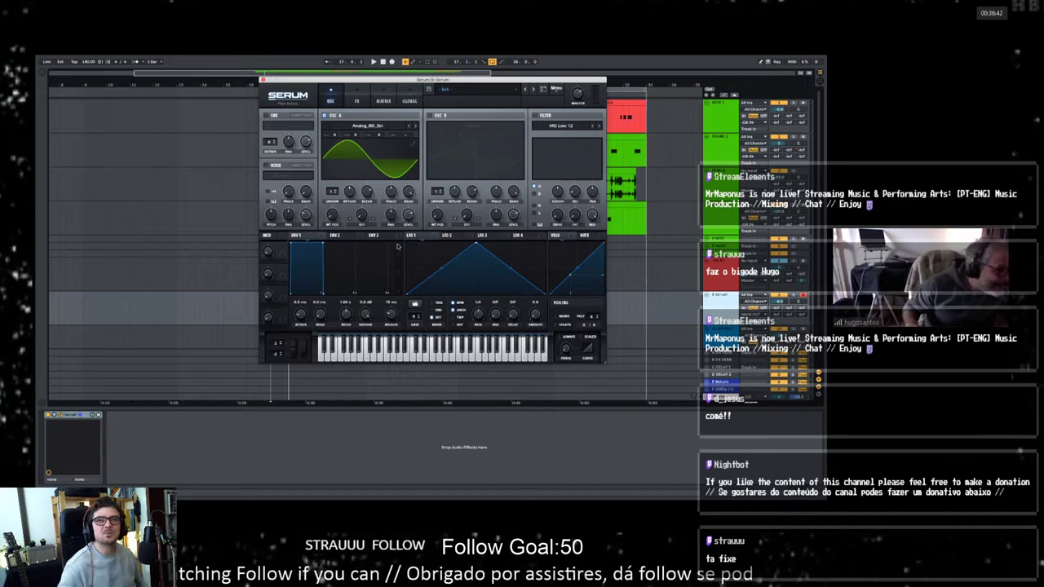
Step: Set Env 2 as the source of the first row in Serum's modulation matrix
left_click(383, 100)
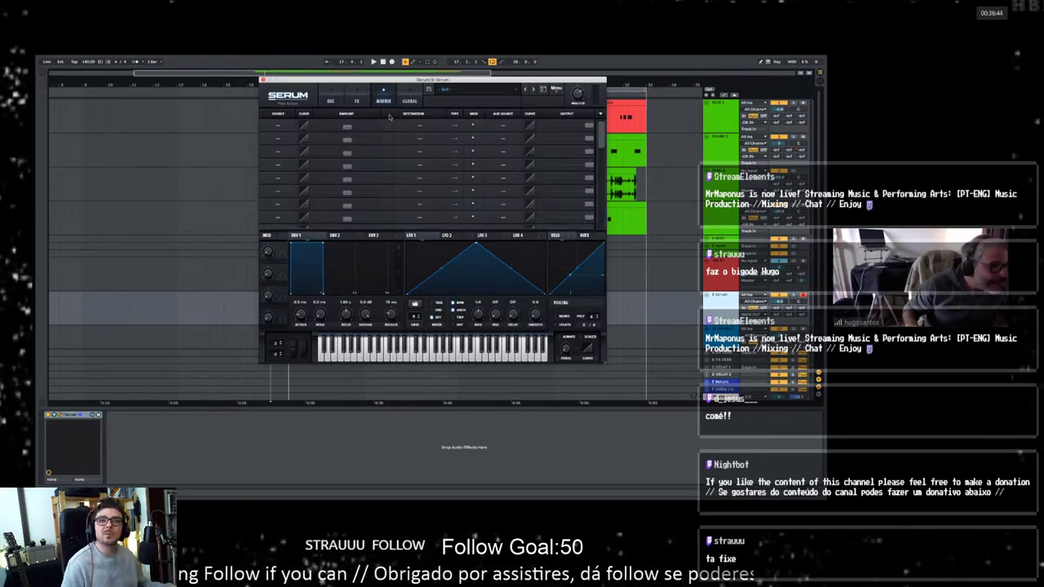
left_click(278, 126)
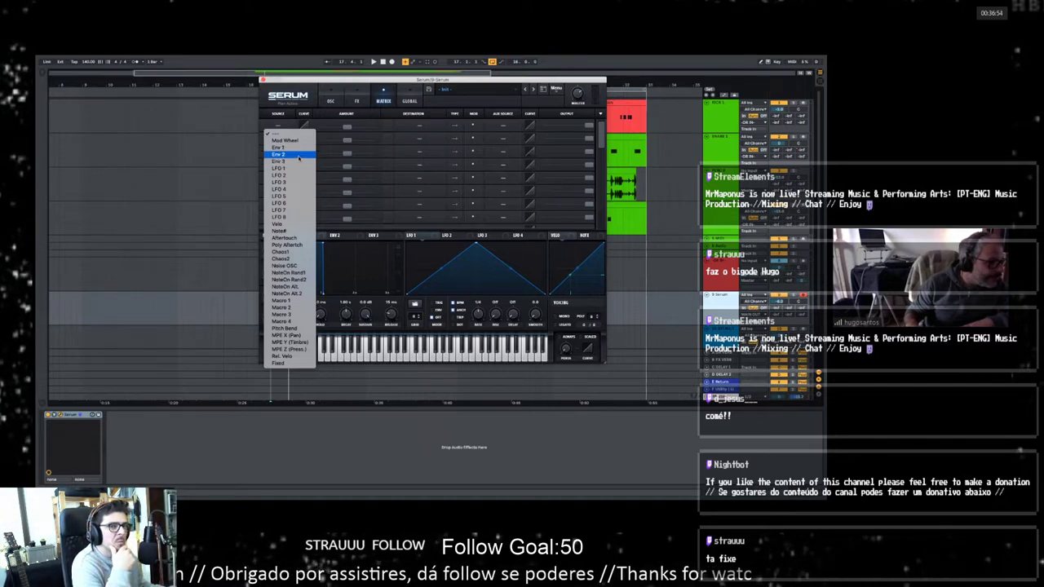
left_click(298, 158)
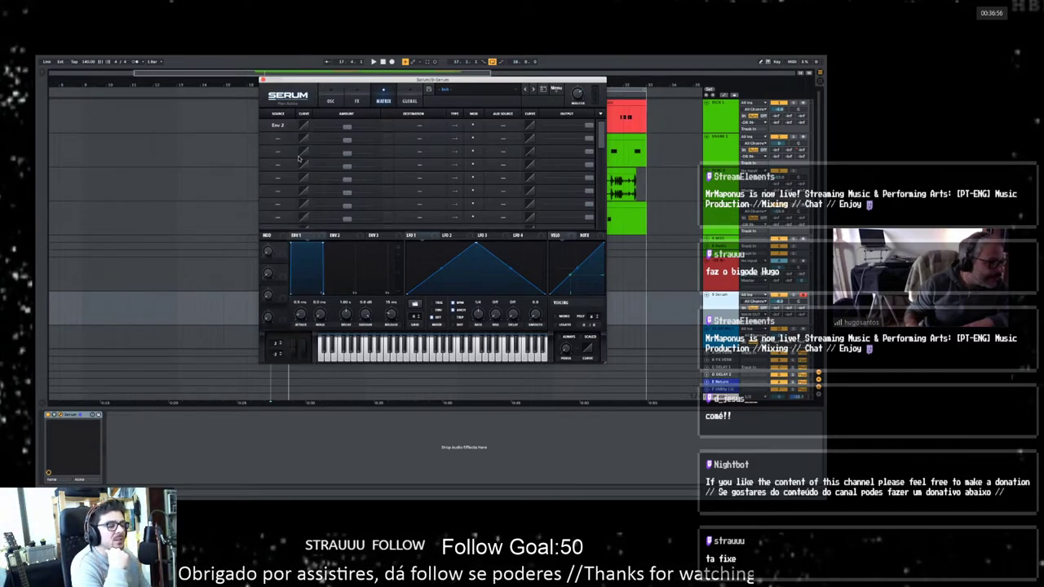
Step: Route the Env 2 modulation to the global master tuning (Mast.Tun) with an amount of 100
left_click(399, 128)
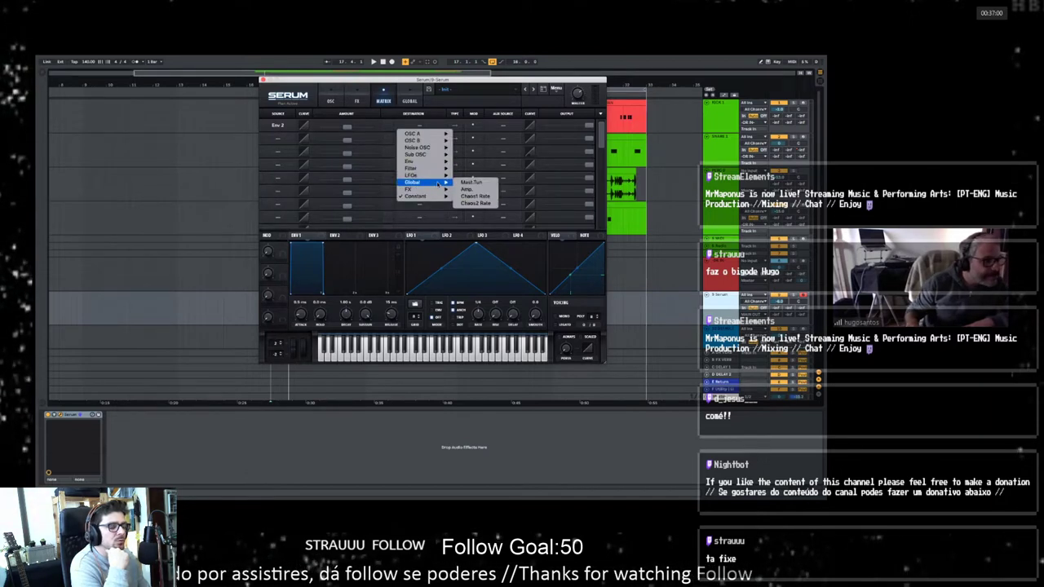
mouse_move(441, 196)
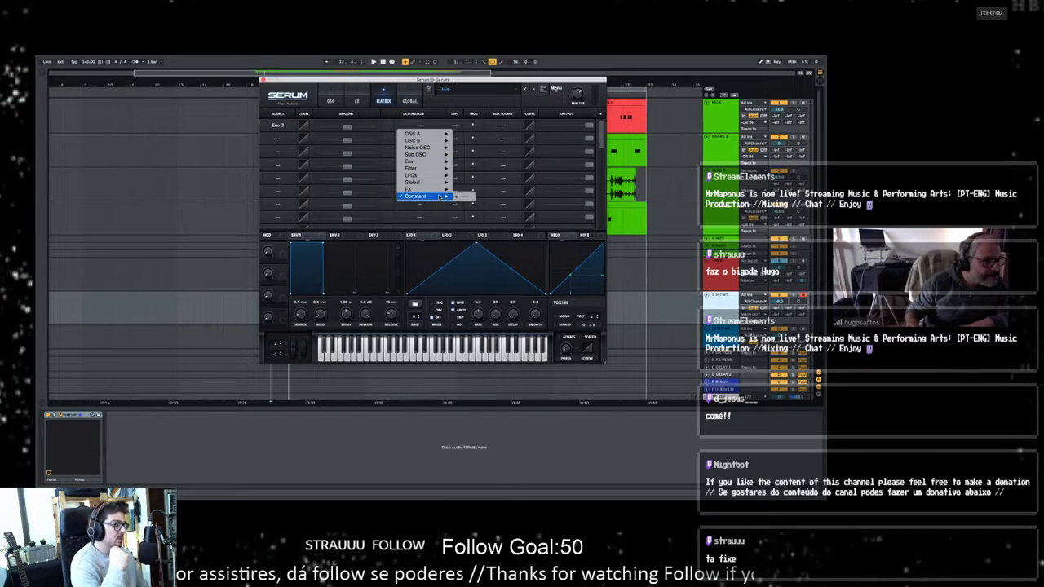
left_click(394, 113)
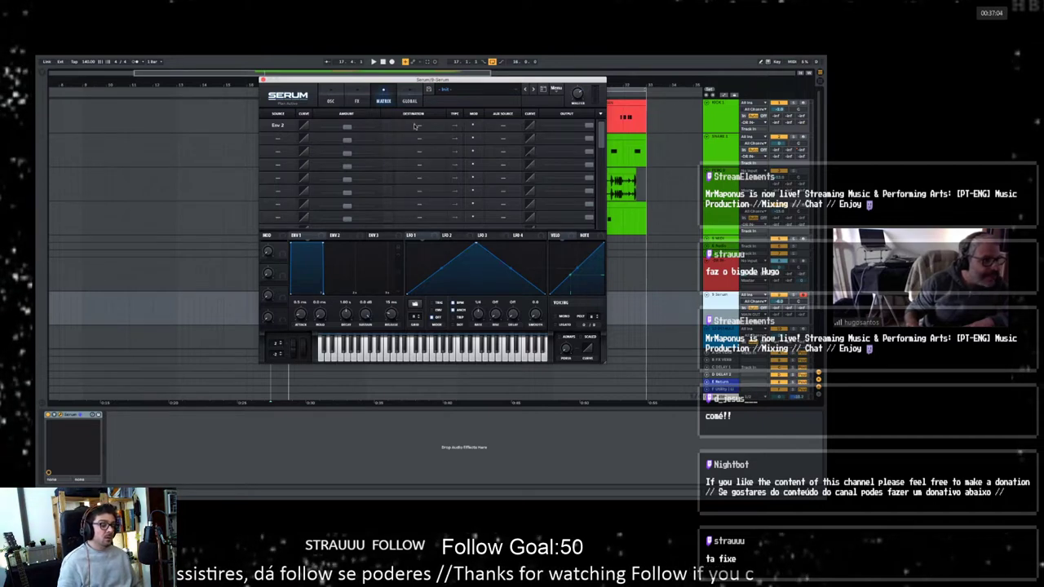
left_click(418, 128)
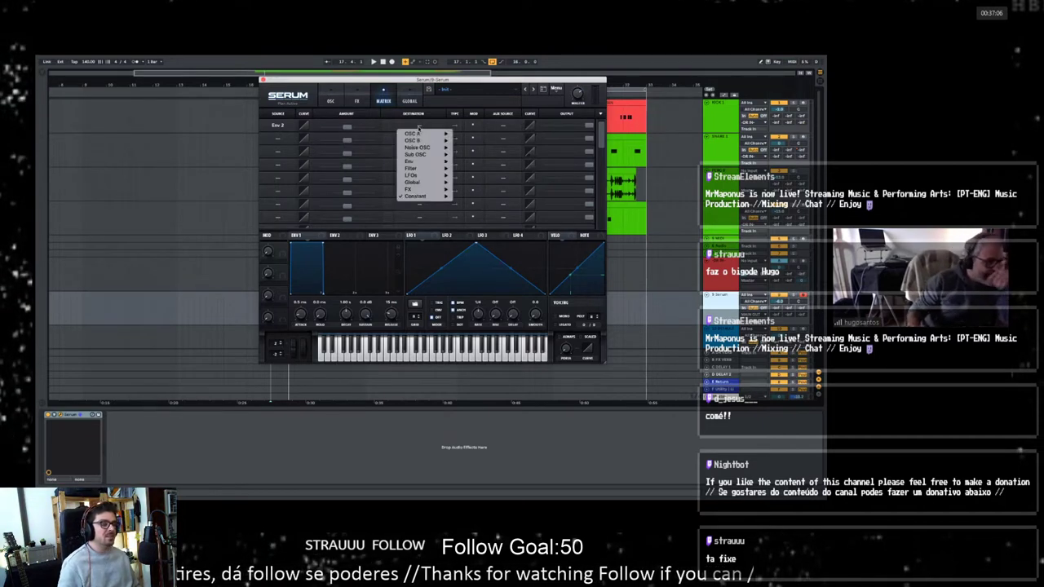
mouse_move(424, 166)
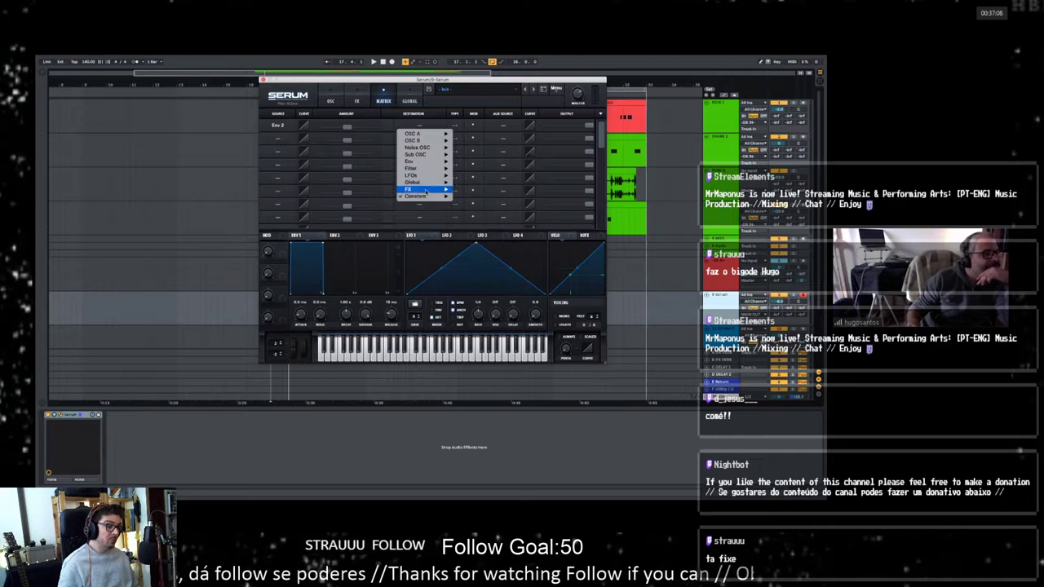
left_click(295, 81)
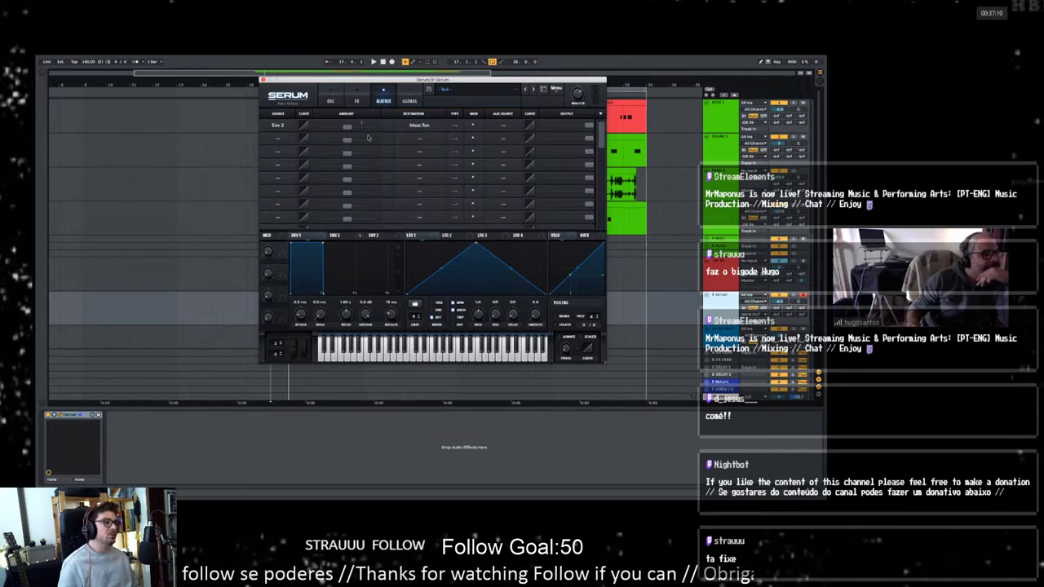
left_click_drag(350, 128, 400, 132)
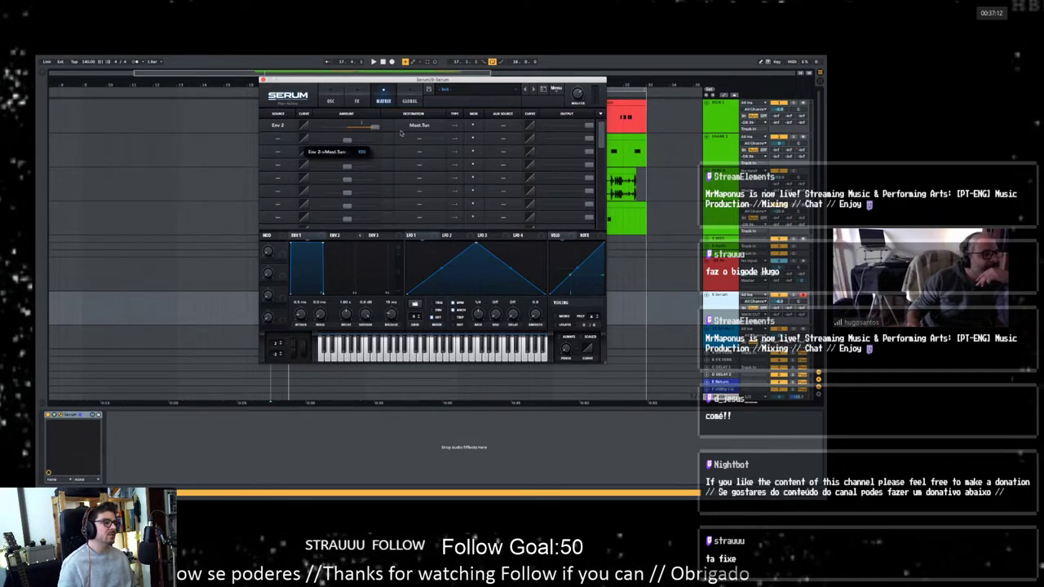
Step: Display Env 2, inspect oscillator A's sine wave in the wavetable editor, and switch the oscillator's waveform display to 3D
left_click(335, 235)
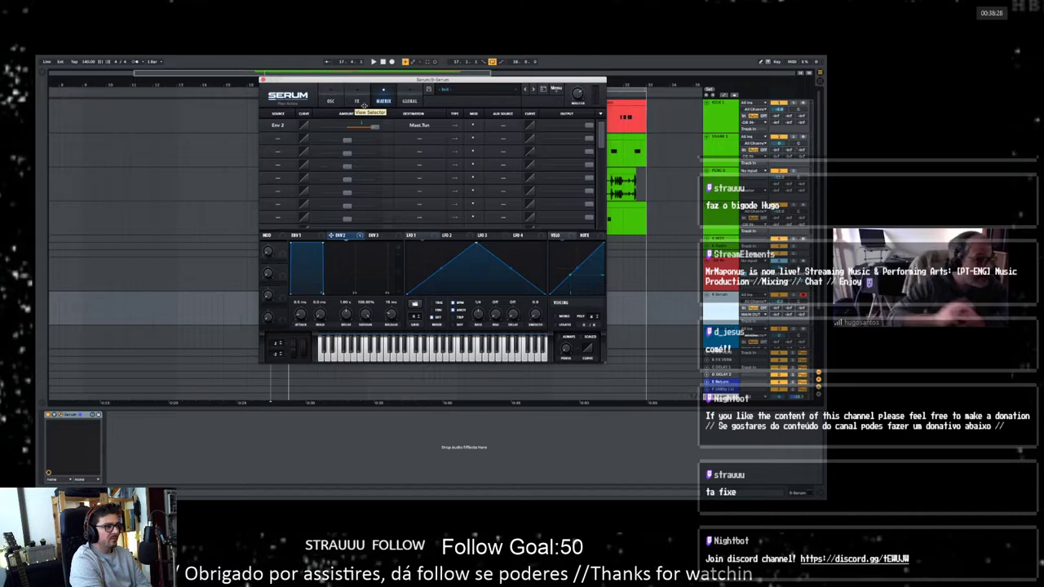
left_click(72, 415)
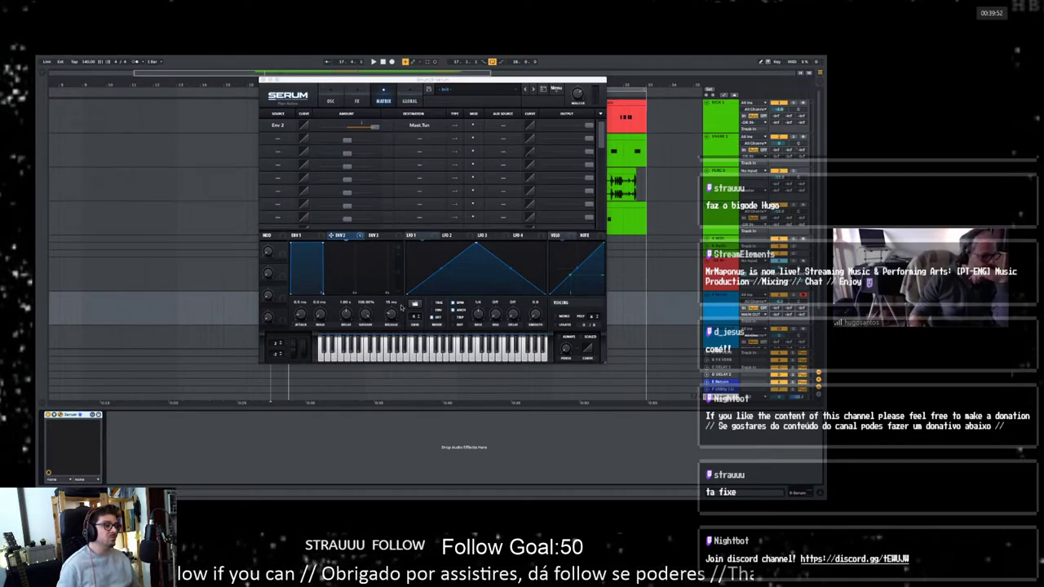
left_click(359, 102)
left_click(332, 102)
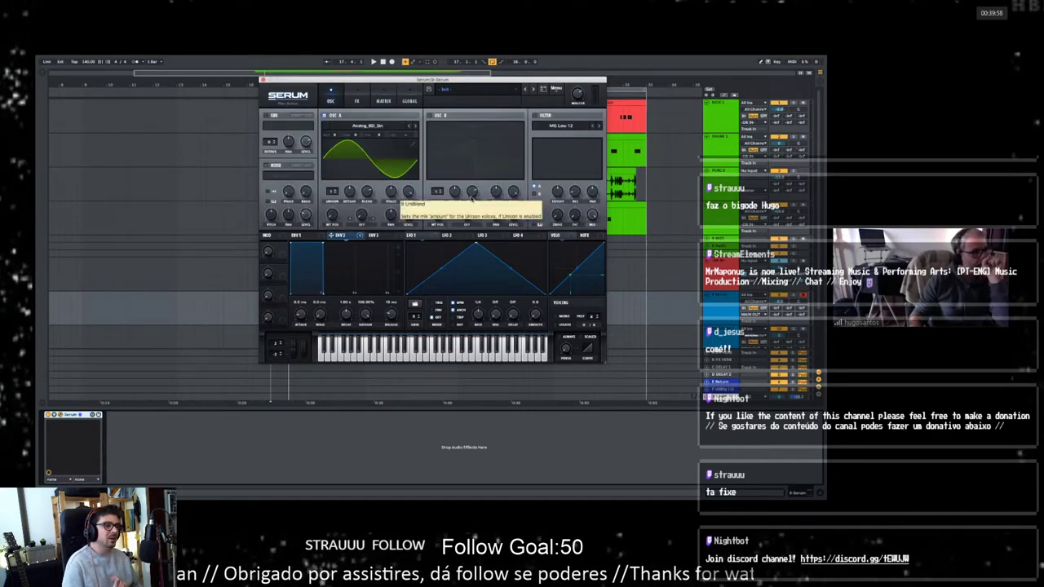
left_click(412, 144)
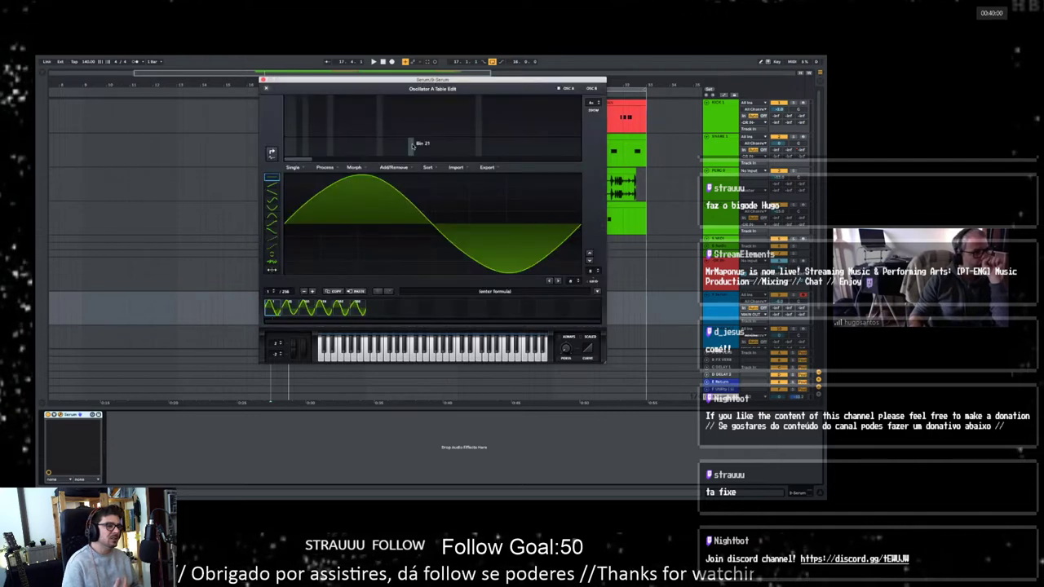
left_click(264, 87)
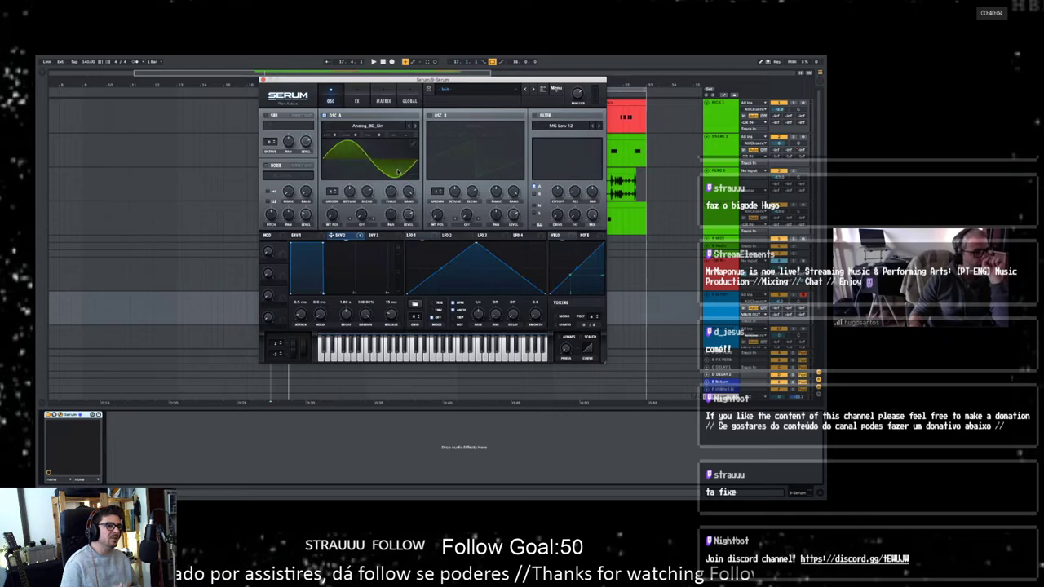
left_click(397, 171)
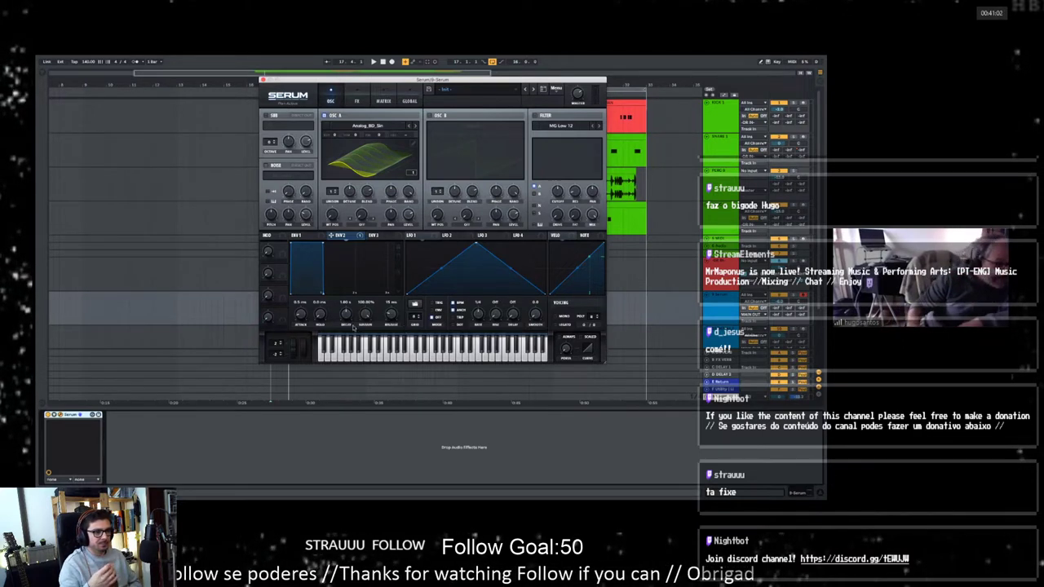
Step: Set Env 2's sustain to 0% and its decay to 90 ms
left_click_drag(374, 318, 377, 483)
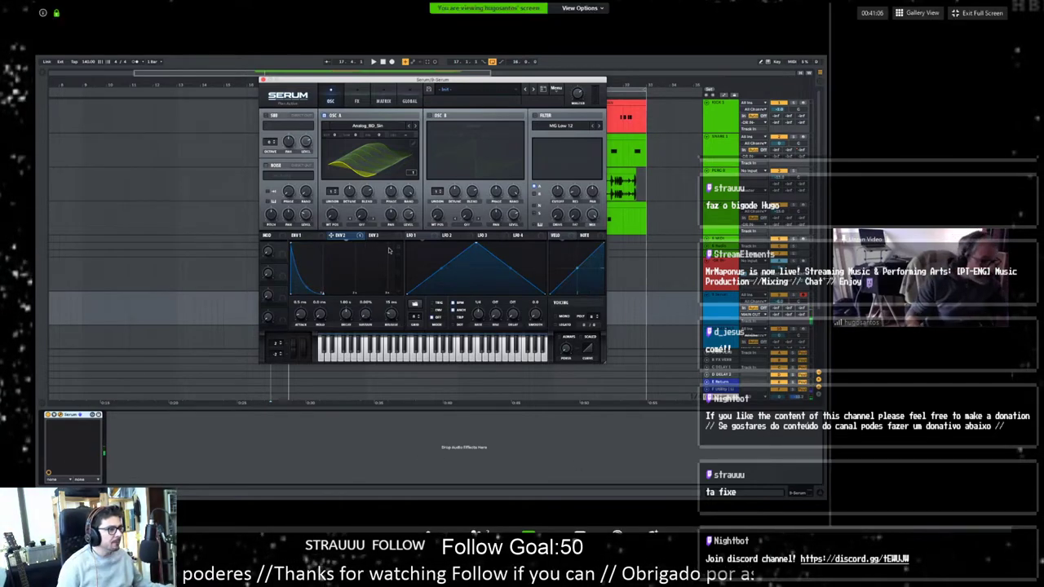
left_click_drag(830, 273, 901, 274)
left_click_drag(375, 319, 372, 337)
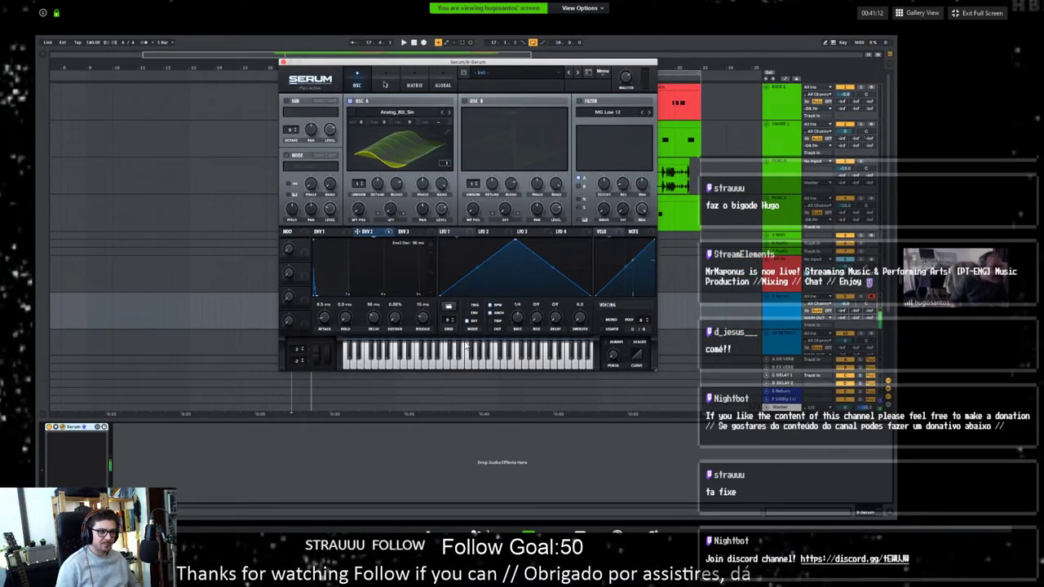
Step: Lower the Env 2 modulation amount on Mast.Tun in the matrix and lengthen Env 2's decay to 977 ms
left_click(399, 83)
left_click(413, 84)
left_click_drag(407, 116, 376, 119)
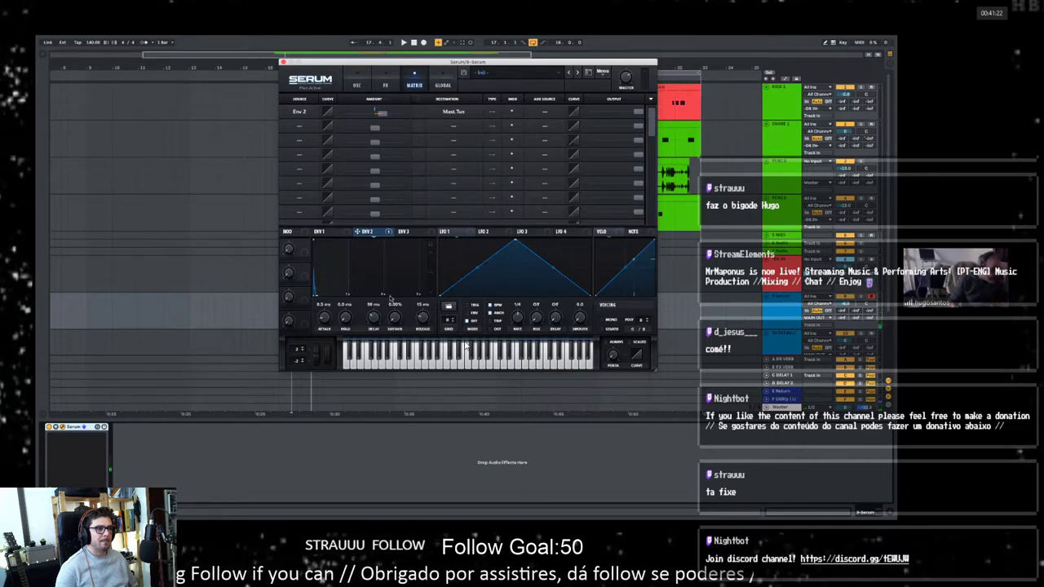
left_click_drag(372, 320, 372, 304)
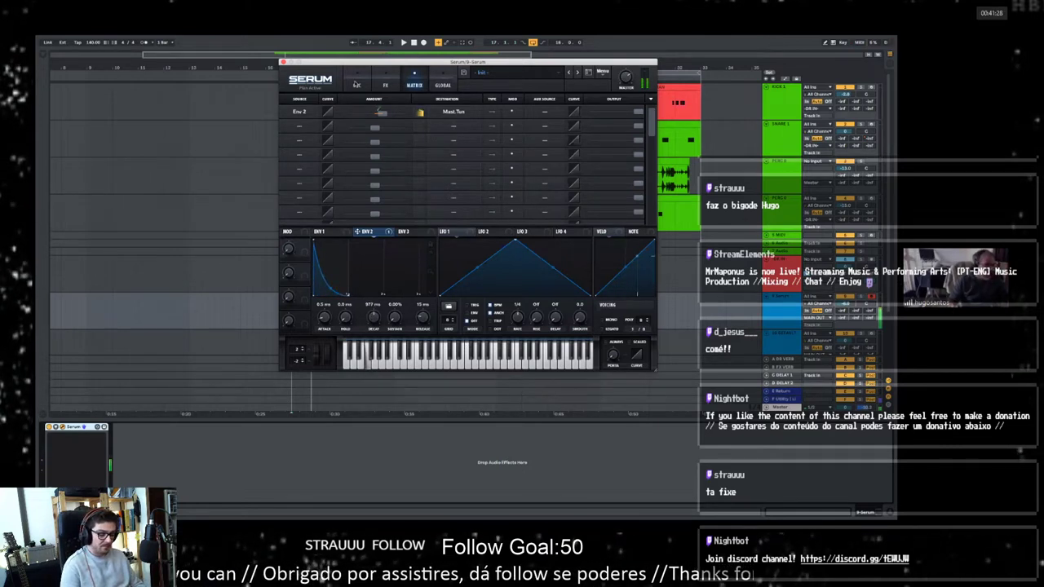
Step: Enable Serum's MG Low 12 filter and raise its resonance
left_click(357, 84)
left_click(579, 101)
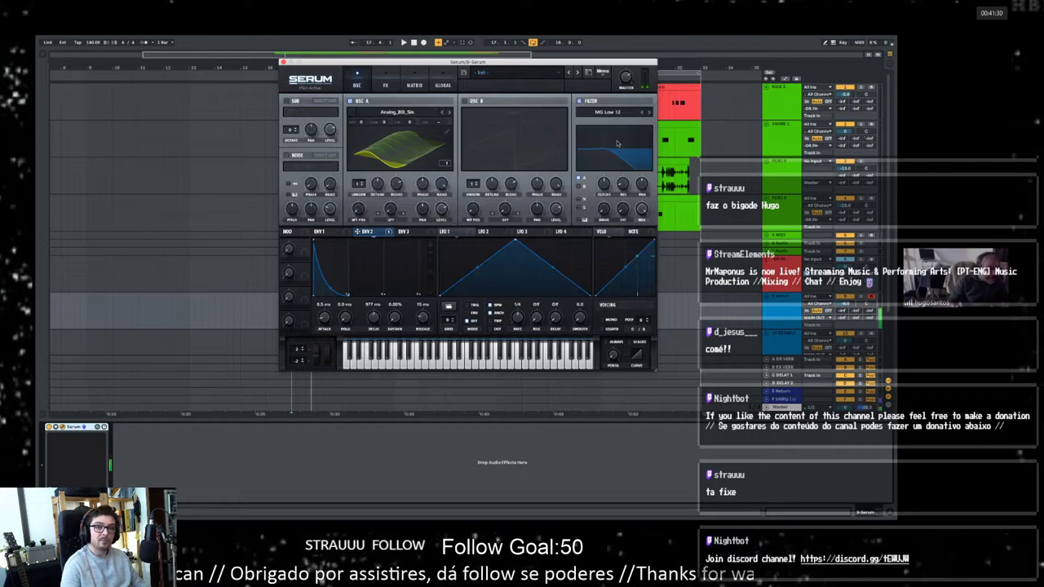
left_click_drag(622, 186, 620, 169)
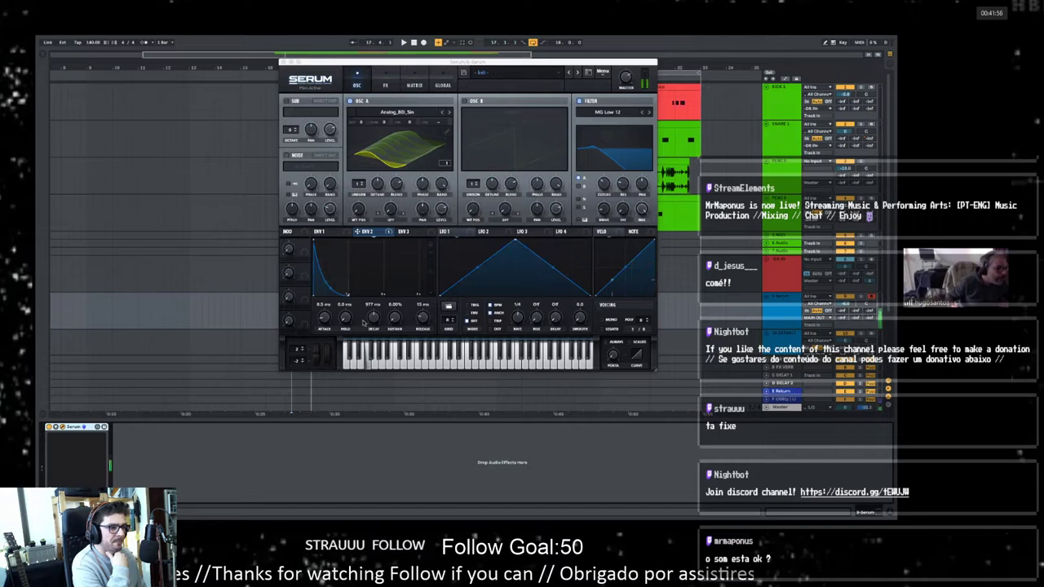
left_click(388, 85)
left_click(358, 86)
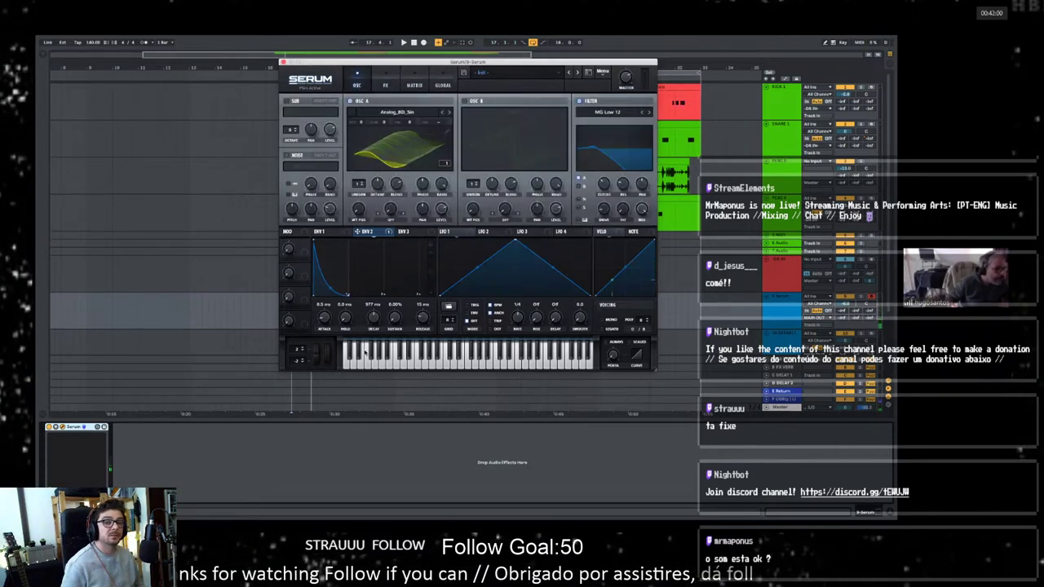
Step: Shorten Env 2's decay and further reduce its modulation amount on the master tuning
left_click_drag(374, 318, 373, 326)
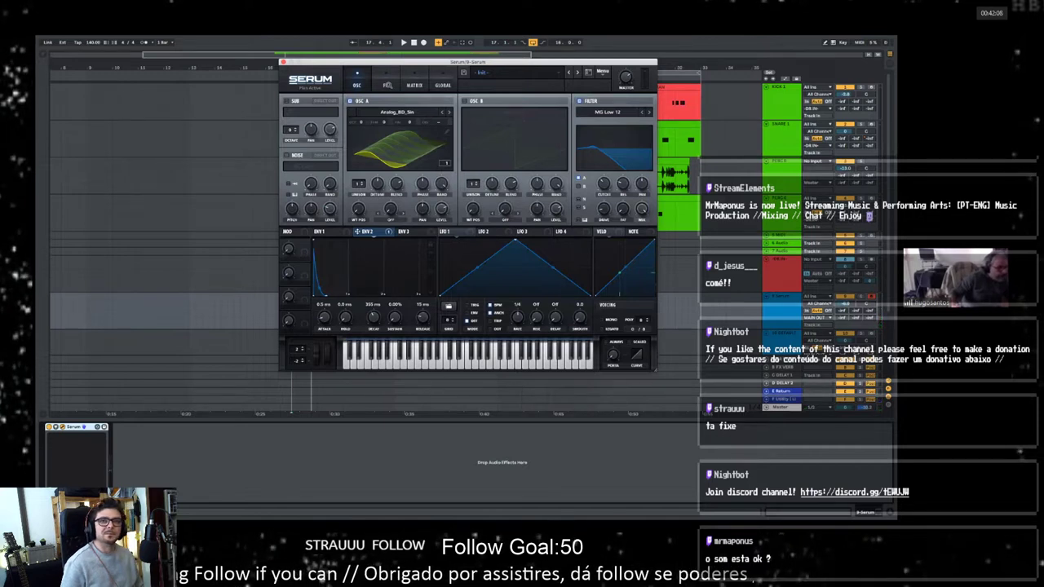
left_click(387, 85)
left_click(414, 85)
left_click_drag(381, 115, 379, 114)
Step: Set Env 2's attack to 0.0 ms and its decay to 1.17 s
left_click_drag(375, 317, 375, 315)
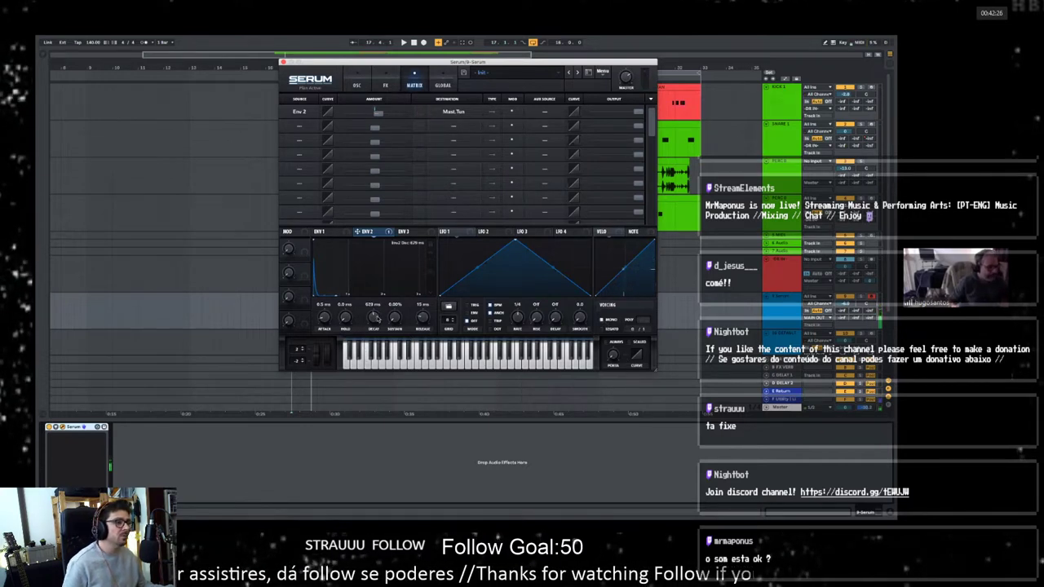
left_click_drag(374, 316, 373, 313)
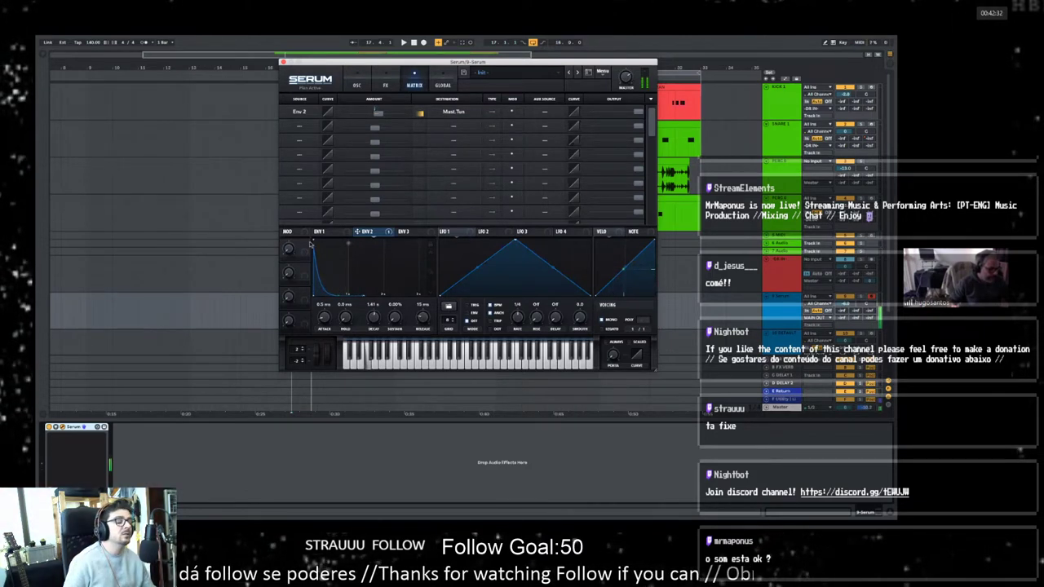
left_click_drag(323, 320, 323, 328)
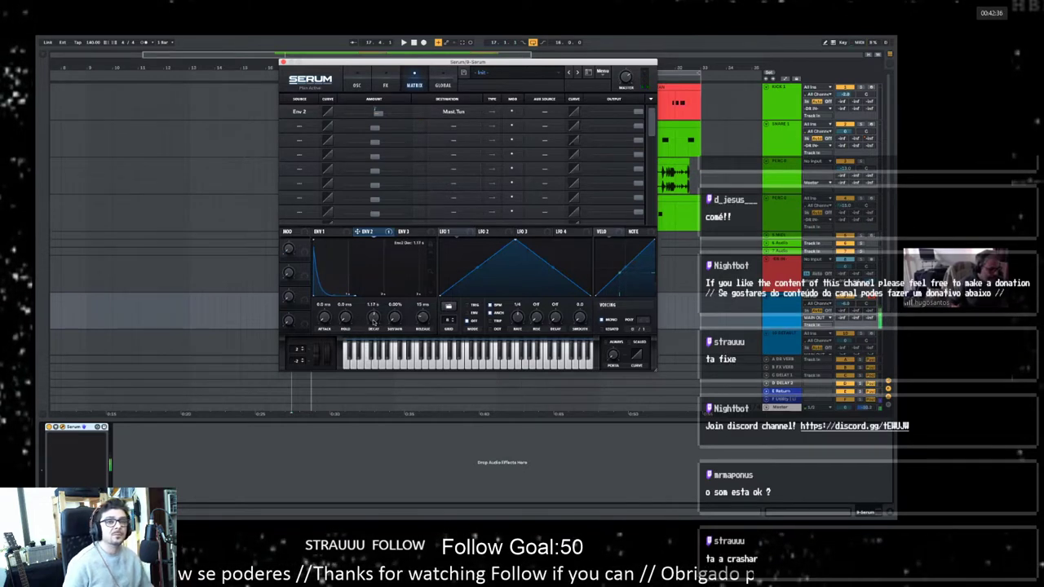
left_click_drag(373, 319, 373, 326)
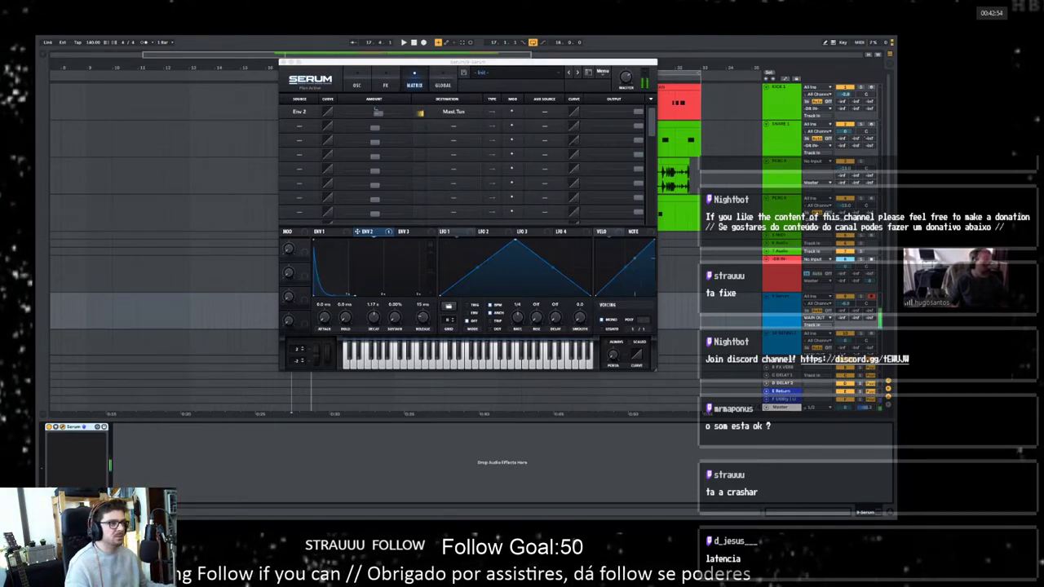
Step: Check the Listento Receiver's stream settings on REAPER's Receiver track, and return to the full-screen shared view in Zoom
left_click(973, 19)
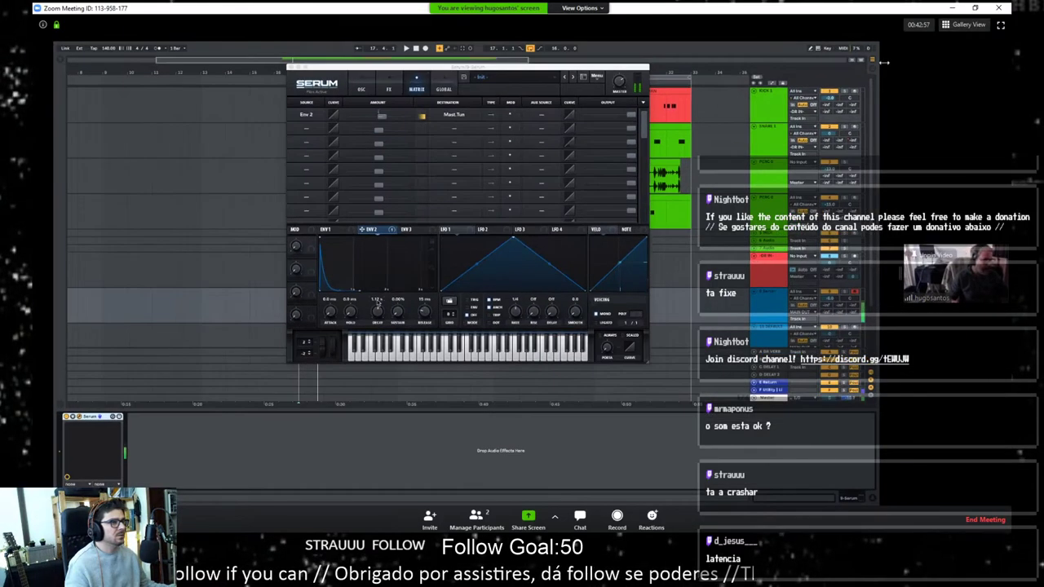
left_click_drag(181, 9, 618, 15)
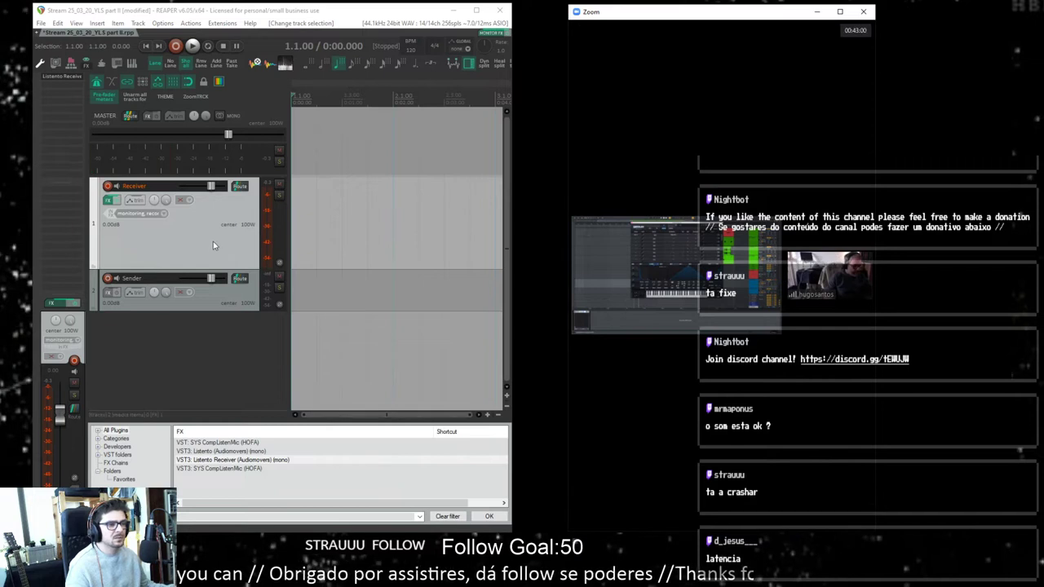
left_click(110, 201)
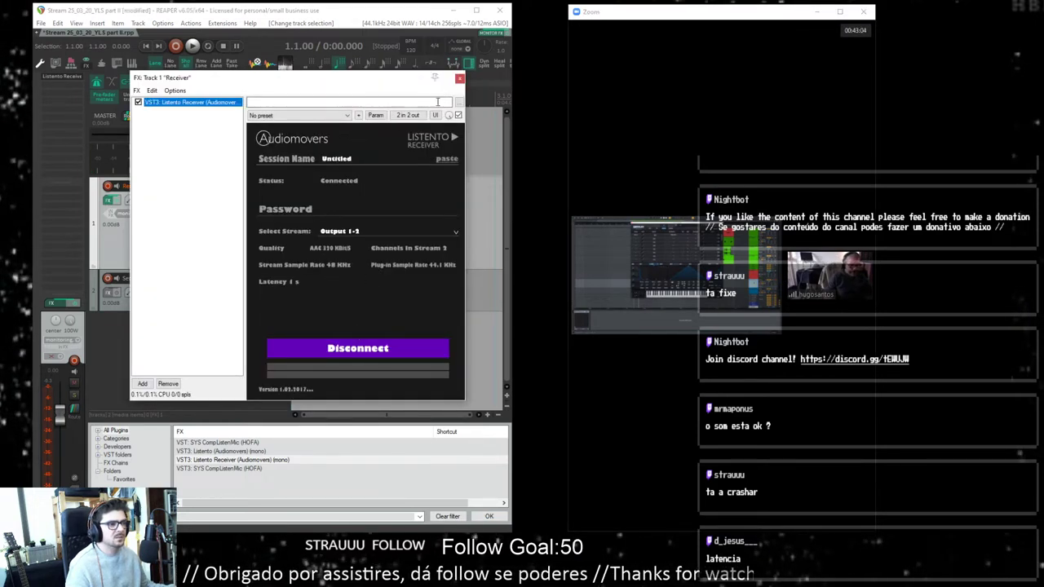
left_click(459, 78)
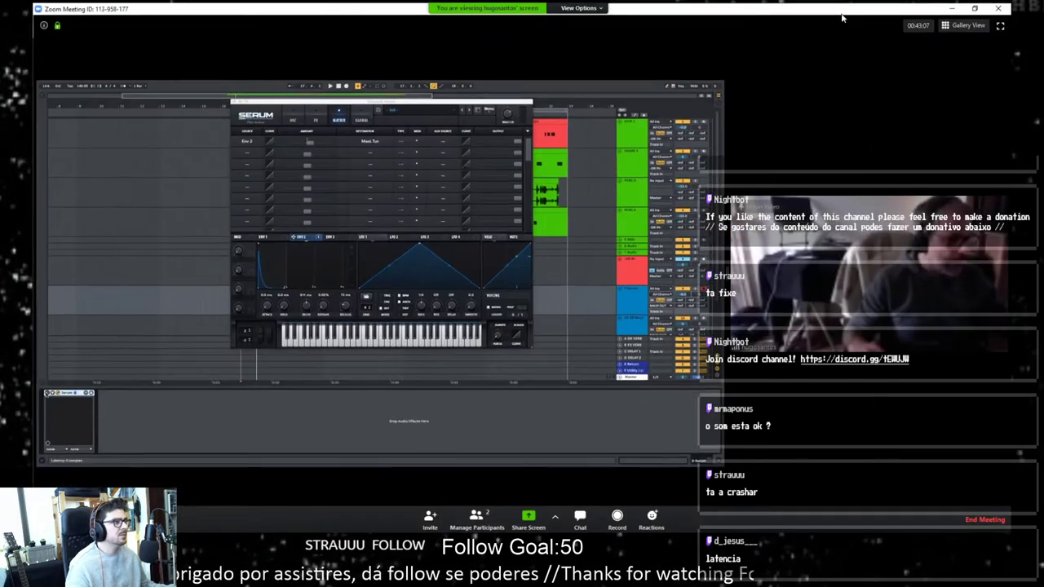
left_click(839, 12)
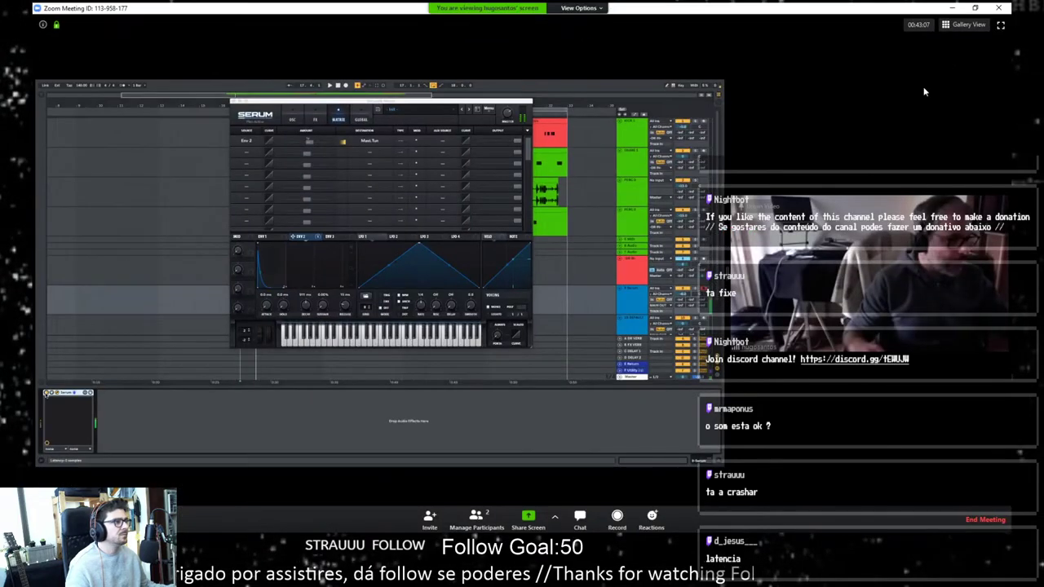
left_click(1000, 25)
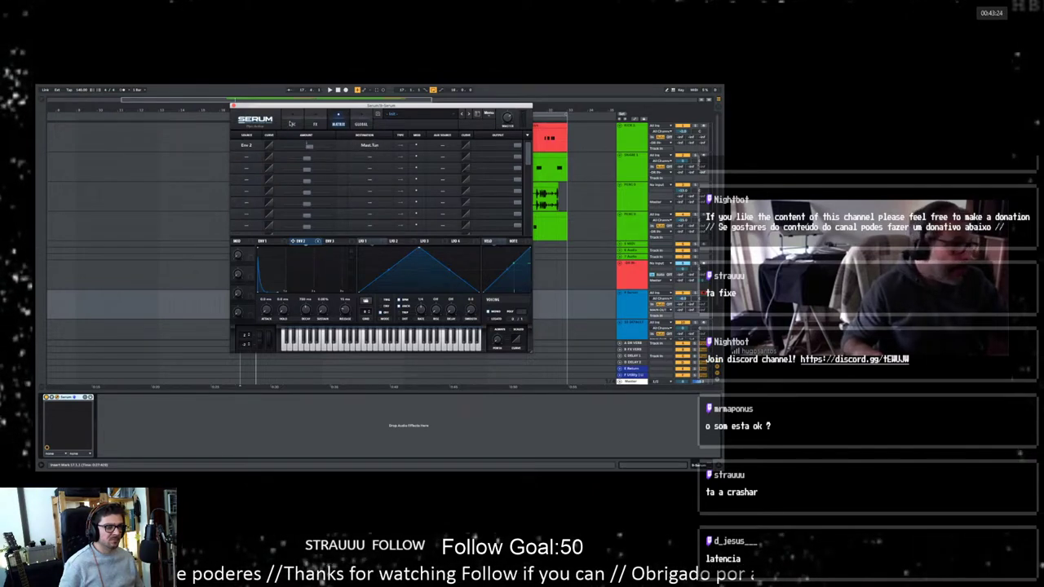
Step: Show Serum's oscillators, clear its window from the arrangement, and play the drums from bar 17 with the Serum track selected
left_click(292, 123)
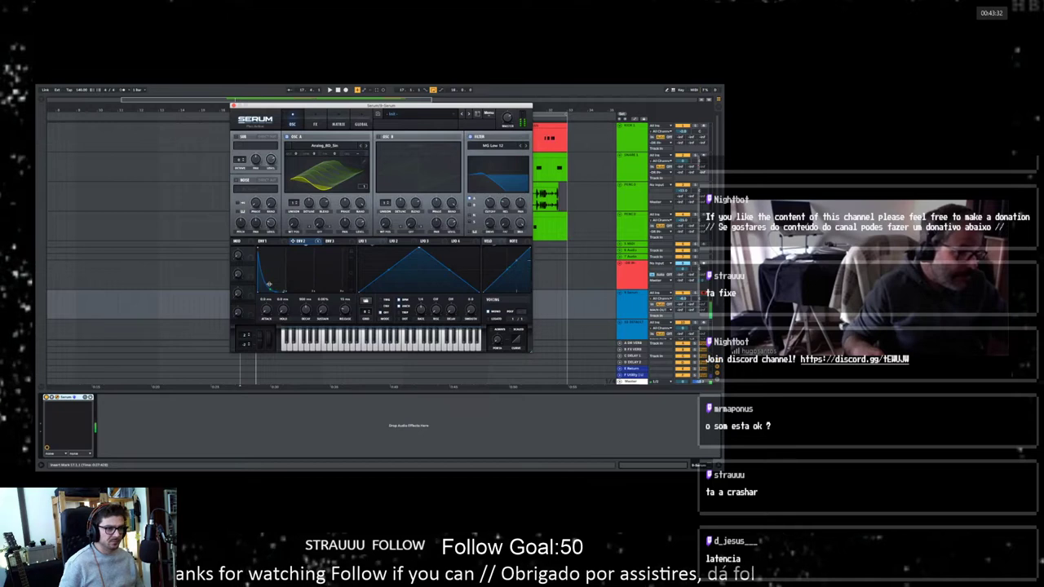
left_click_drag(402, 108, 699, 155)
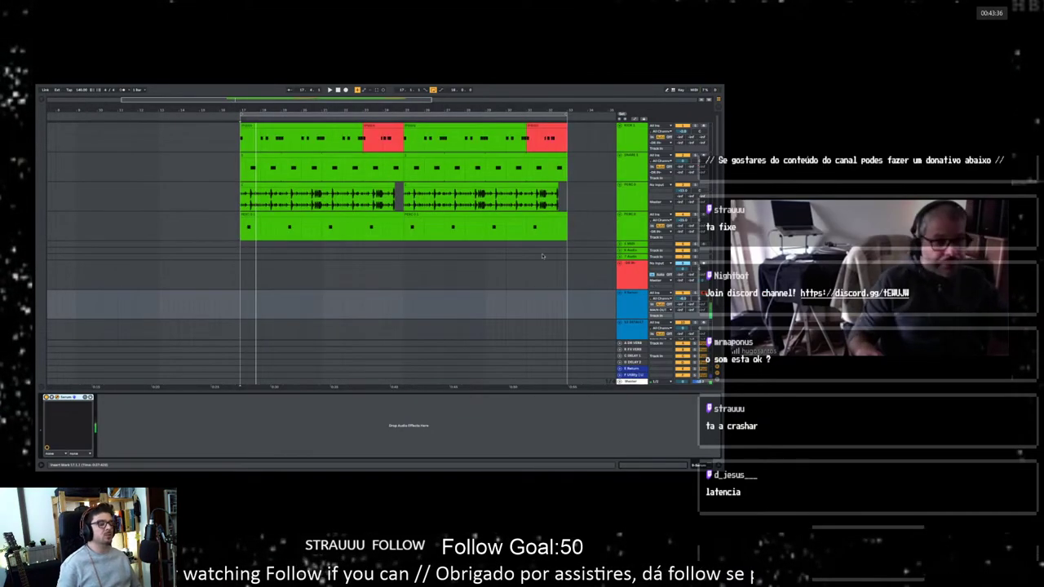
left_click(241, 279)
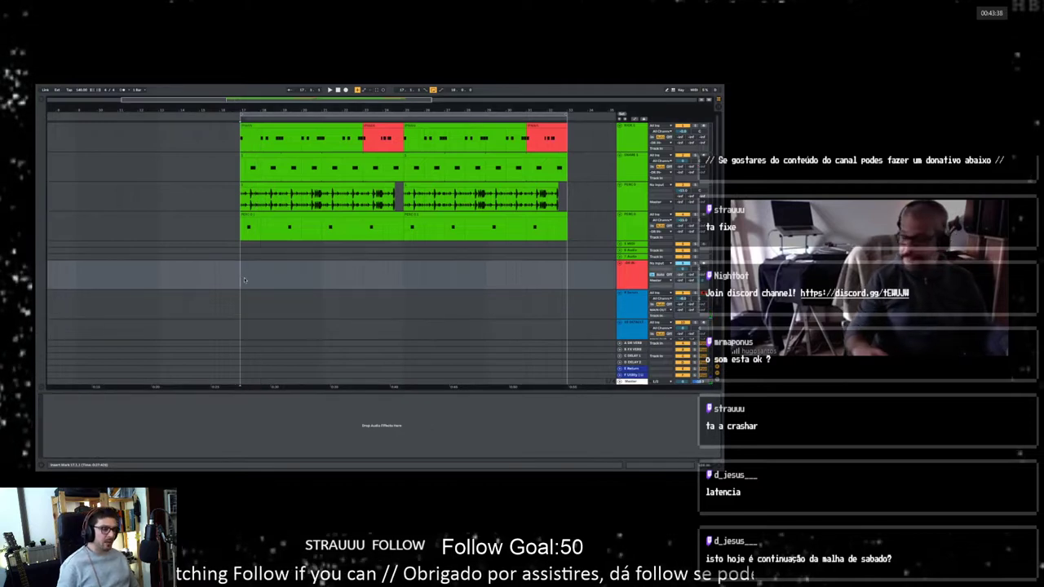
left_click(637, 303)
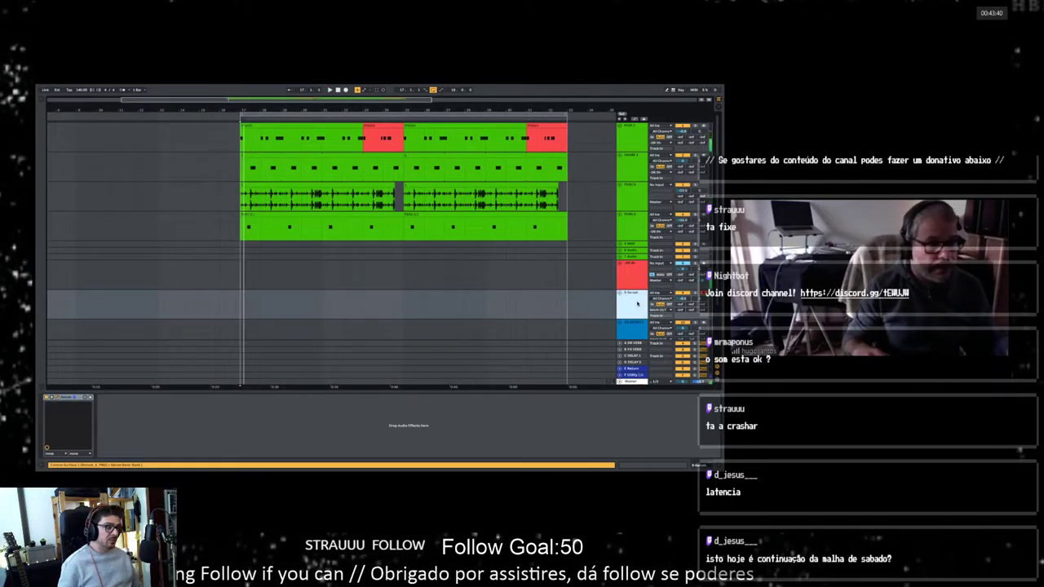
key("space")
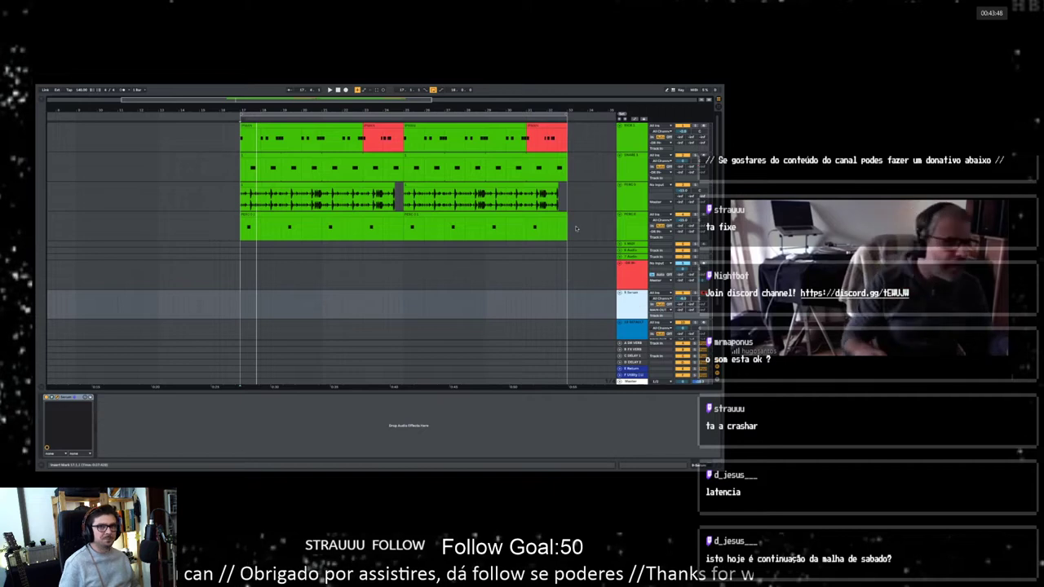
Step: View the kick track's devices, reopen Serum from its own track and reposition its window over the arrangement
left_click(631, 130)
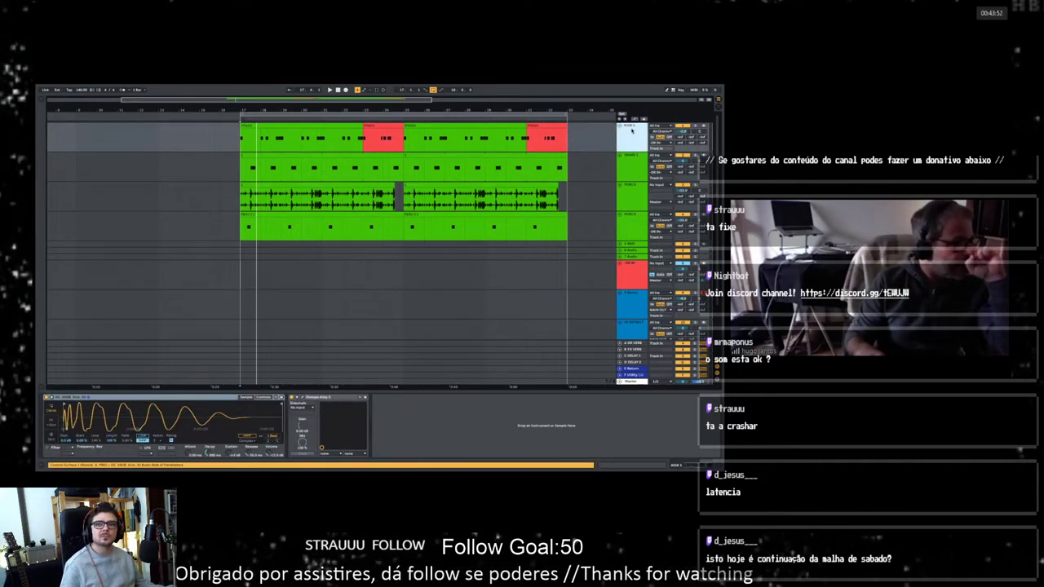
left_click(623, 306)
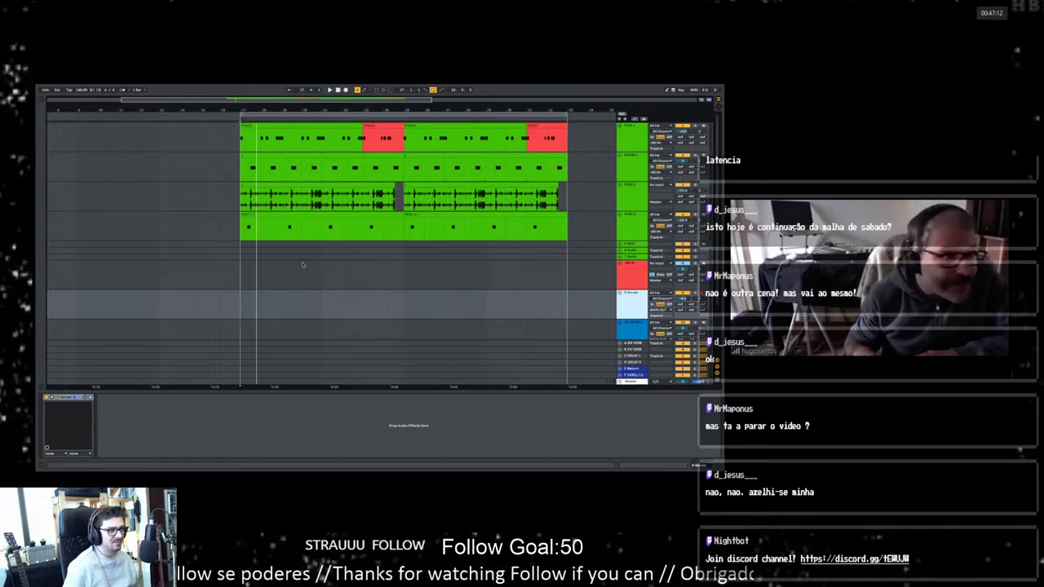
left_click(57, 397)
left_click_drag(489, 313, 195, 150)
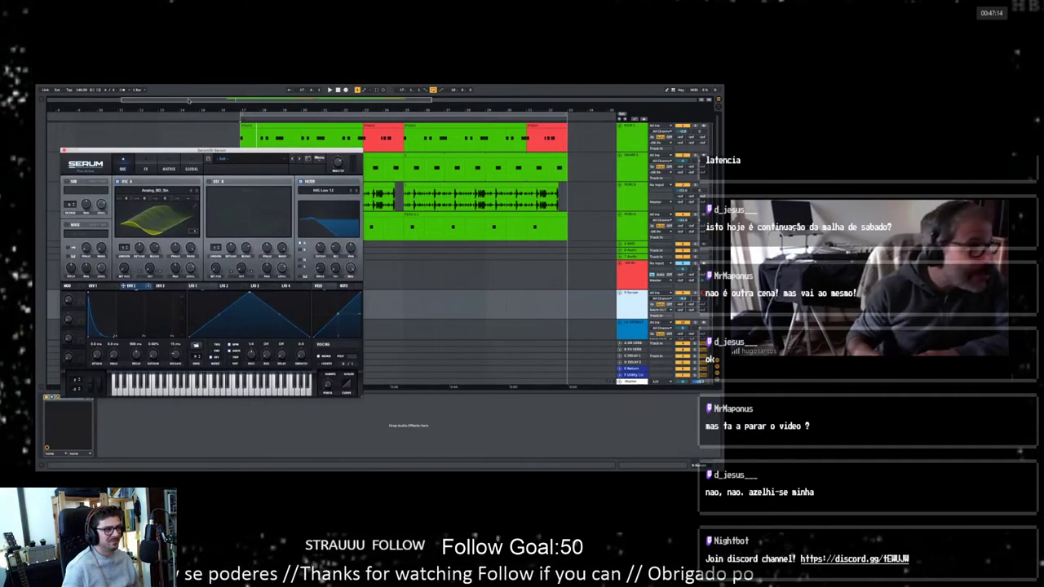
left_click_drag(188, 101, 186, 99)
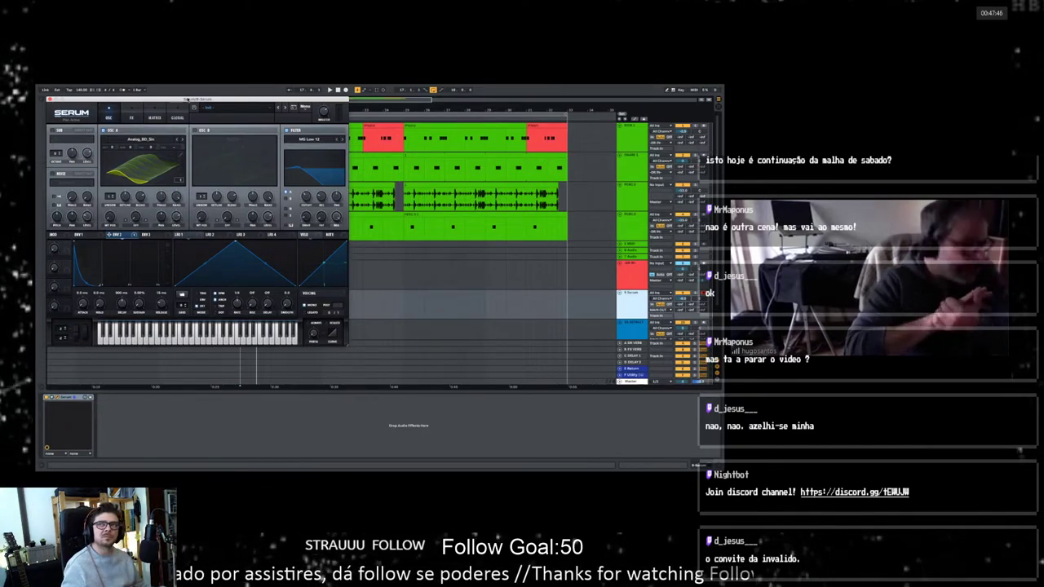
left_click(187, 99)
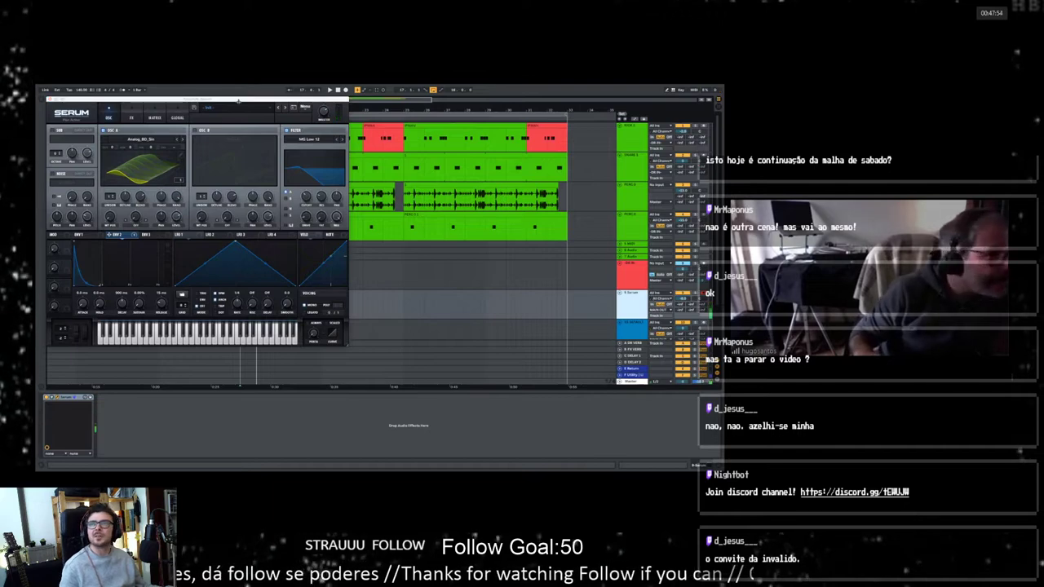
left_click_drag(244, 100, 232, 122)
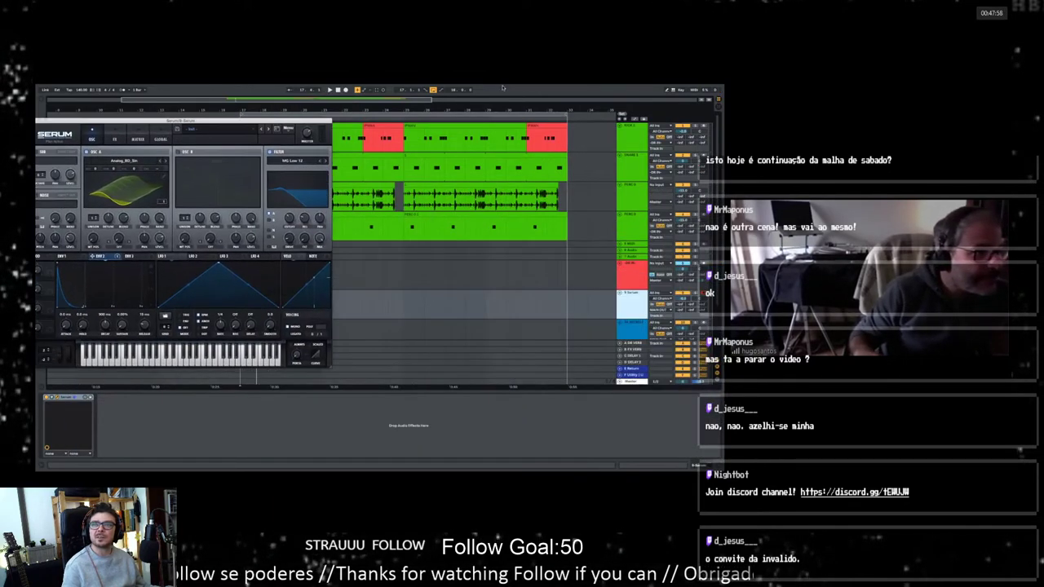
Step: Clear Serum's window from the drum clips and record a short MIDI take on the Serum track from bar 17
left_click_drag(507, 107, 489, 87)
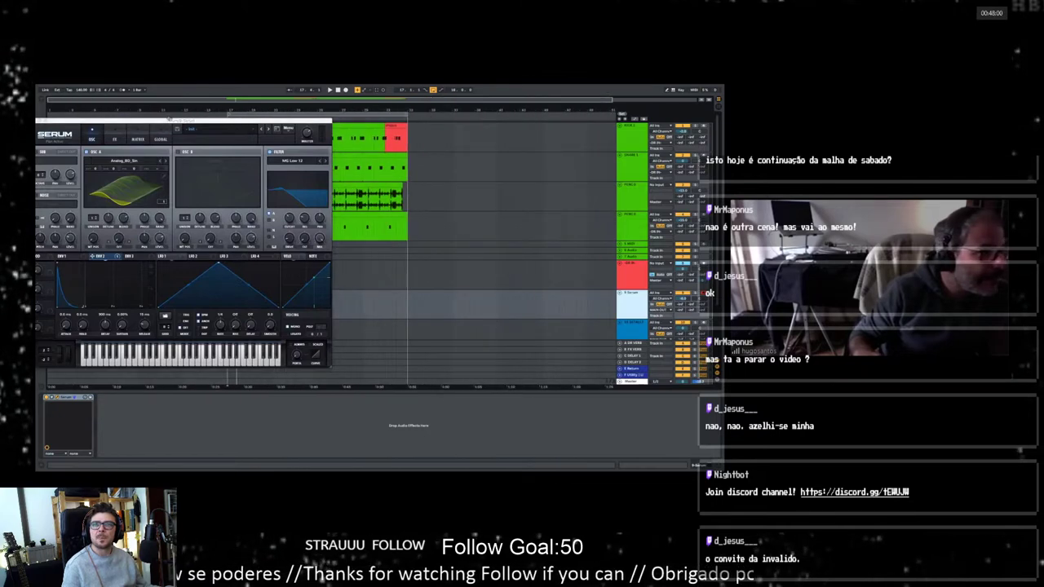
left_click_drag(169, 120, 495, 112)
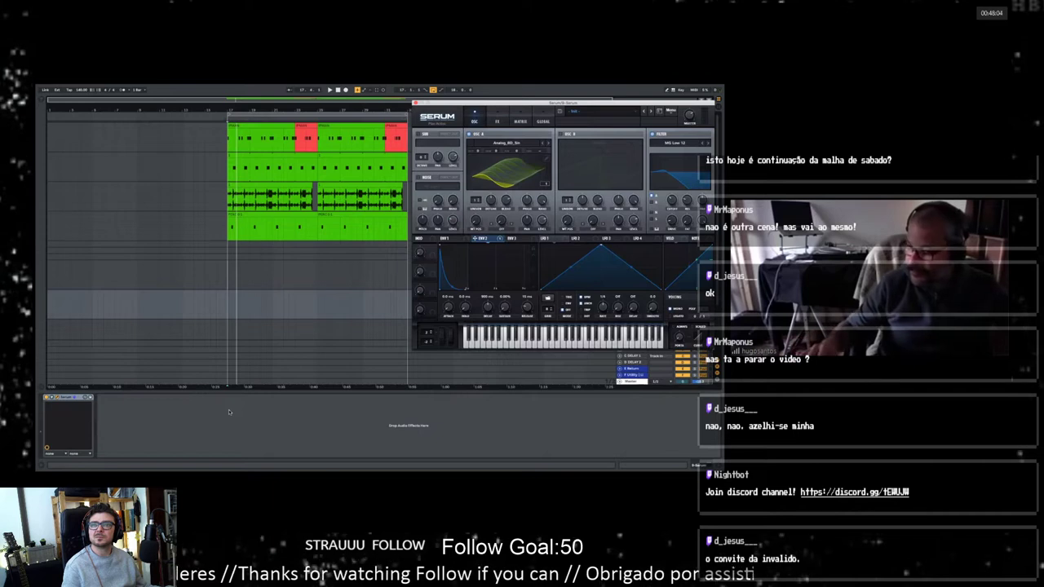
left_click(229, 269)
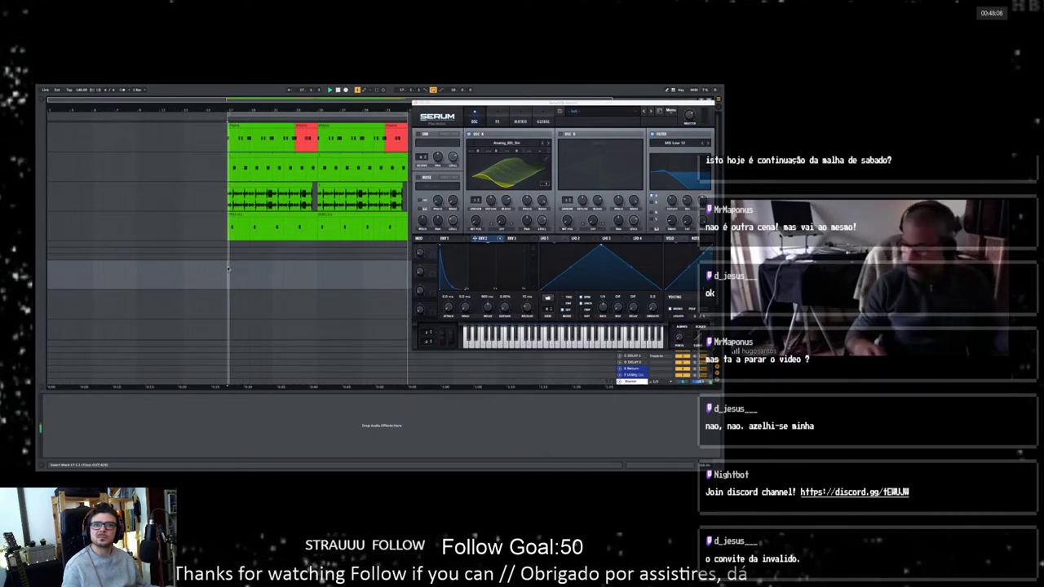
key("F9")
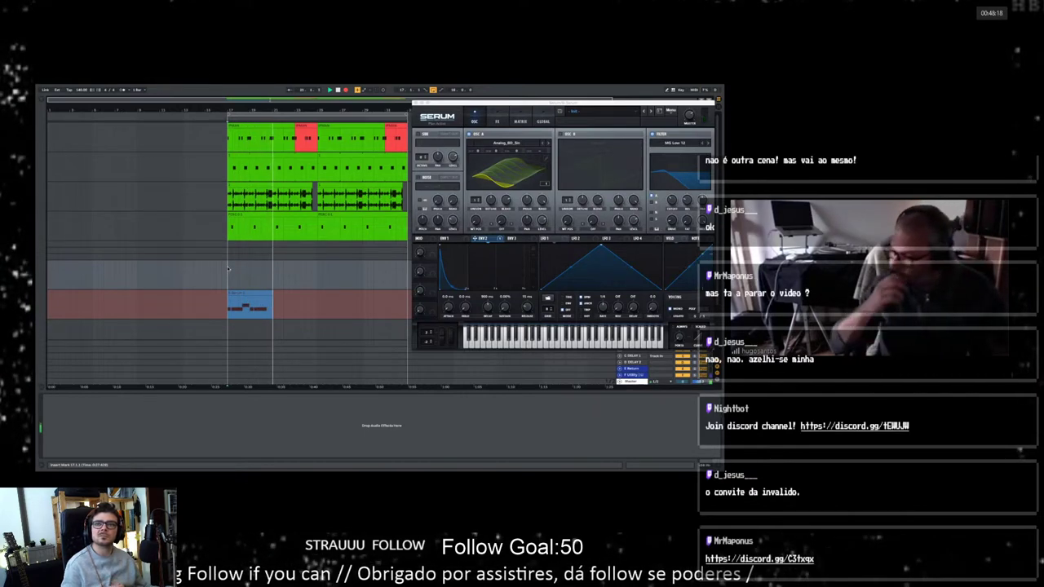
key("space")
Step: Close Serum's window and delete the newly recorded clip from the Serum track
left_click_drag(489, 103, 362, 252)
left_click(287, 252)
left_click(258, 292)
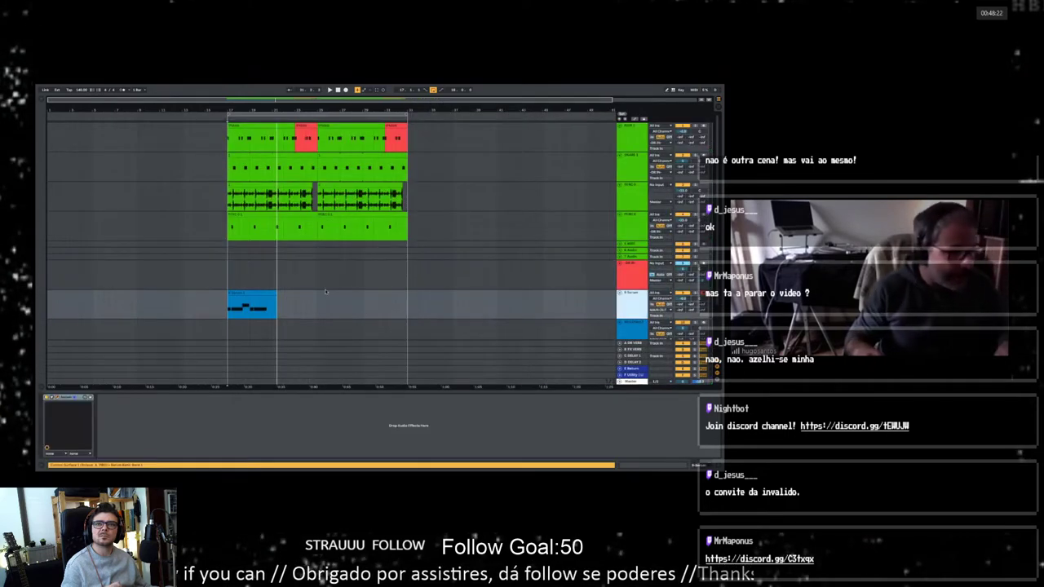
key("Delete")
Step: Reopen Serum, record a longer MIDI take on its track from bar 17, and close the plug-in window
left_click_drag(651, 173, 344, 139)
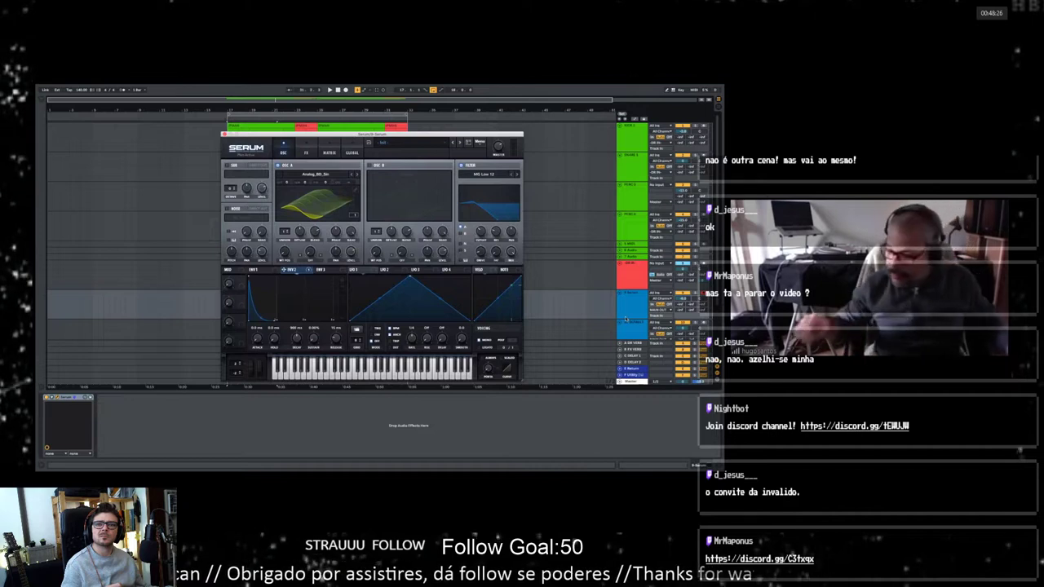
key("F9")
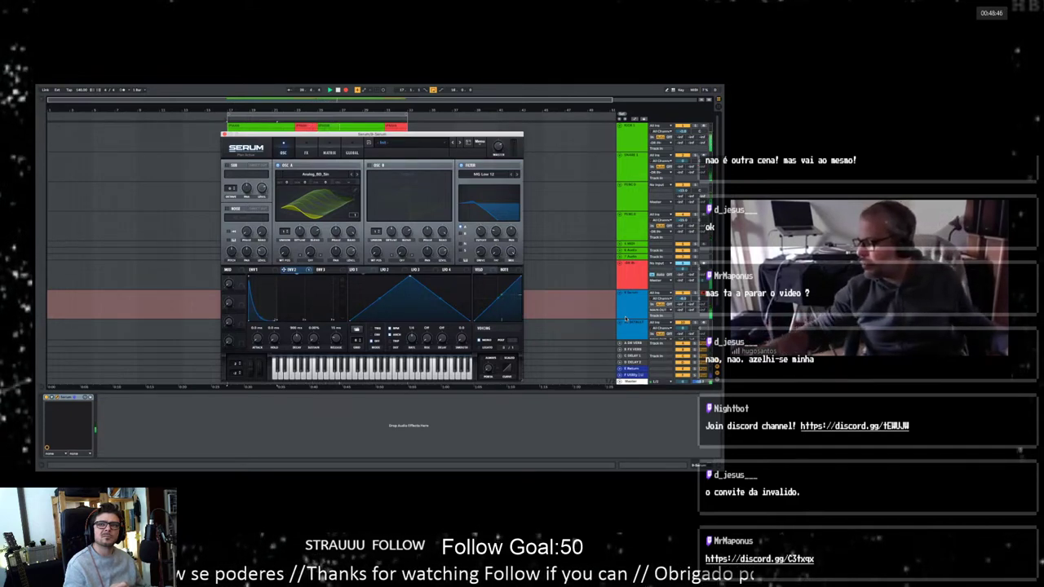
key("space")
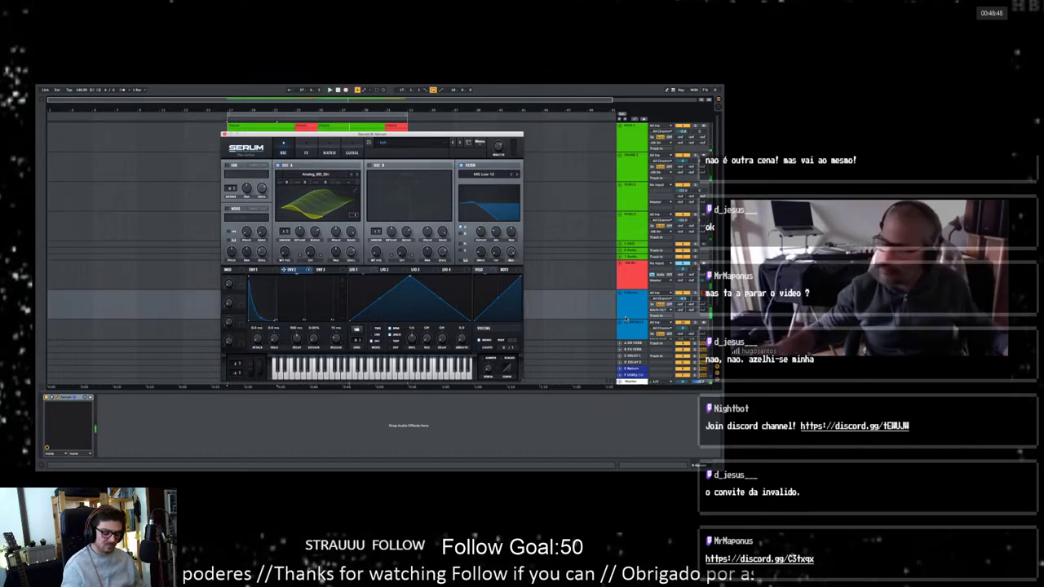
left_click(223, 136)
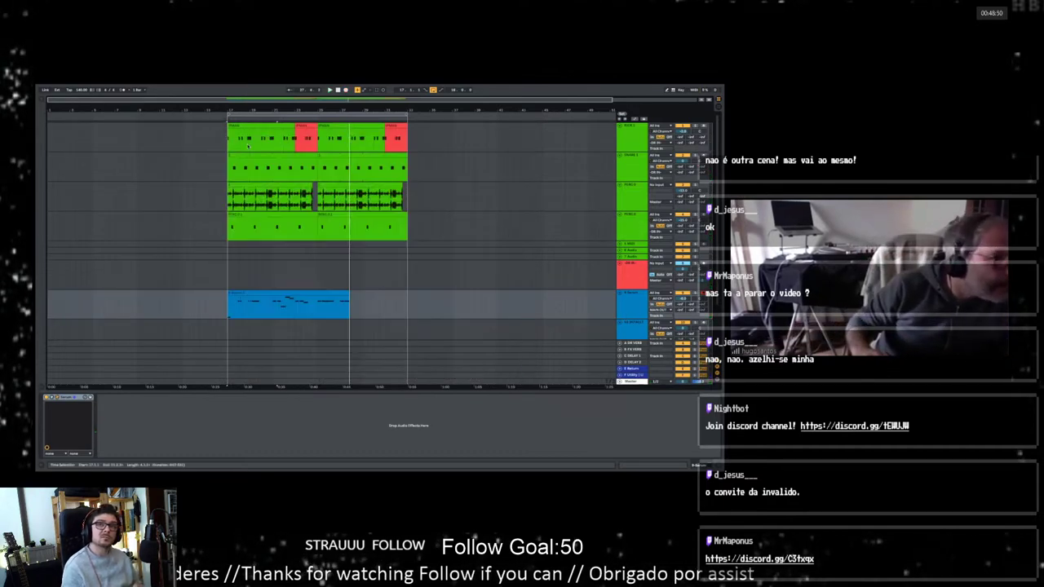
Step: Trim the first eight bars off the Serum take, place the remaining part at bar 17 and open its notes
left_click(228, 295)
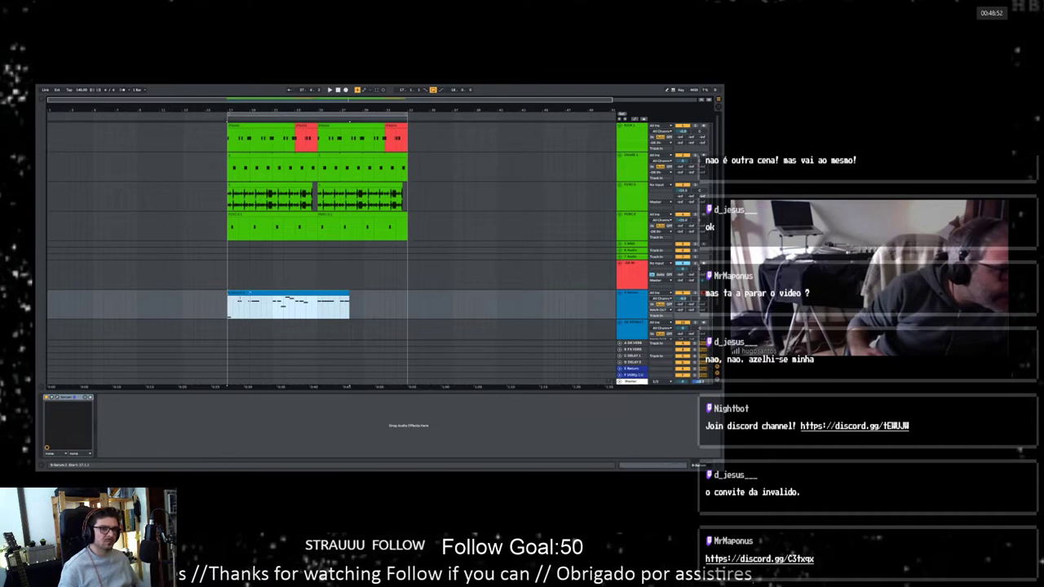
mouse_move(228, 296)
left_mouse_down()
mouse_move(318, 296)
mouse_move(234, 299)
mouse_move(242, 292)
left_mouse_up()
double_click(242, 294)
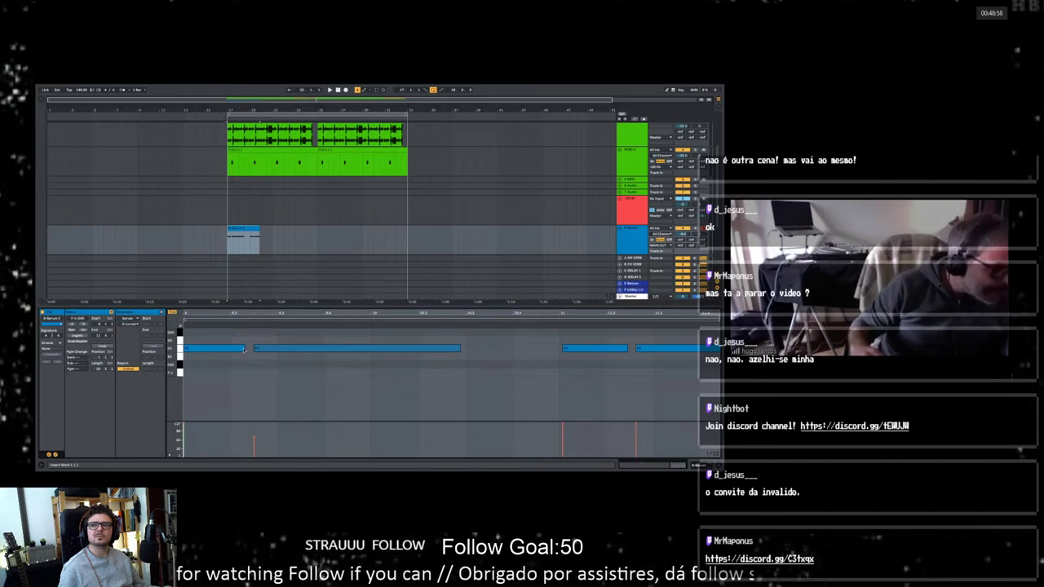
Step: Raise the velocity of the clip's second note to match the first and play the clip
left_click_drag(251, 113, 283, 174)
left_click(620, 199)
scroll(265, 255, "up", 3)
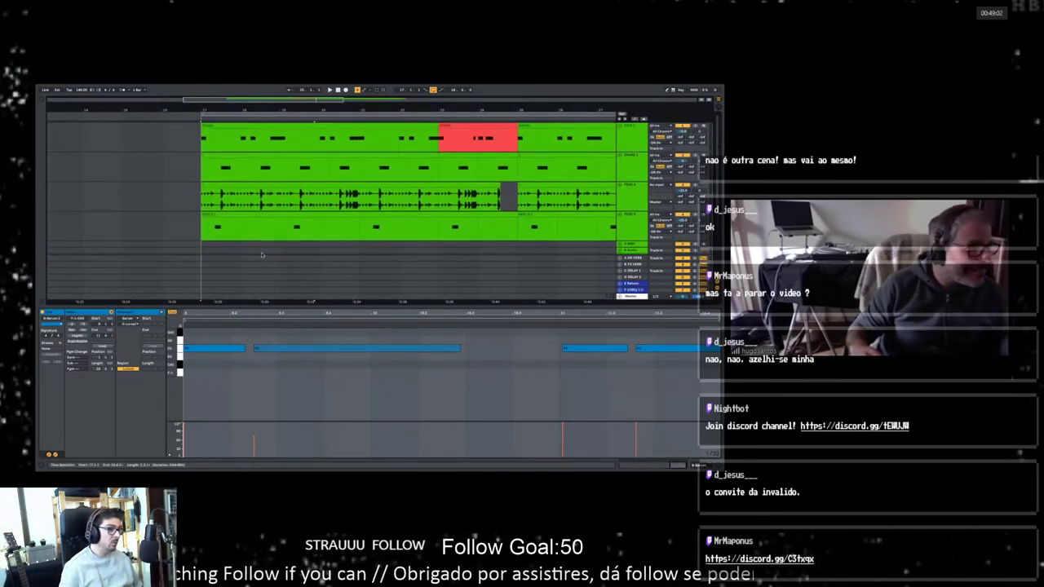
scroll(263, 255, "down", 3)
left_click(264, 350)
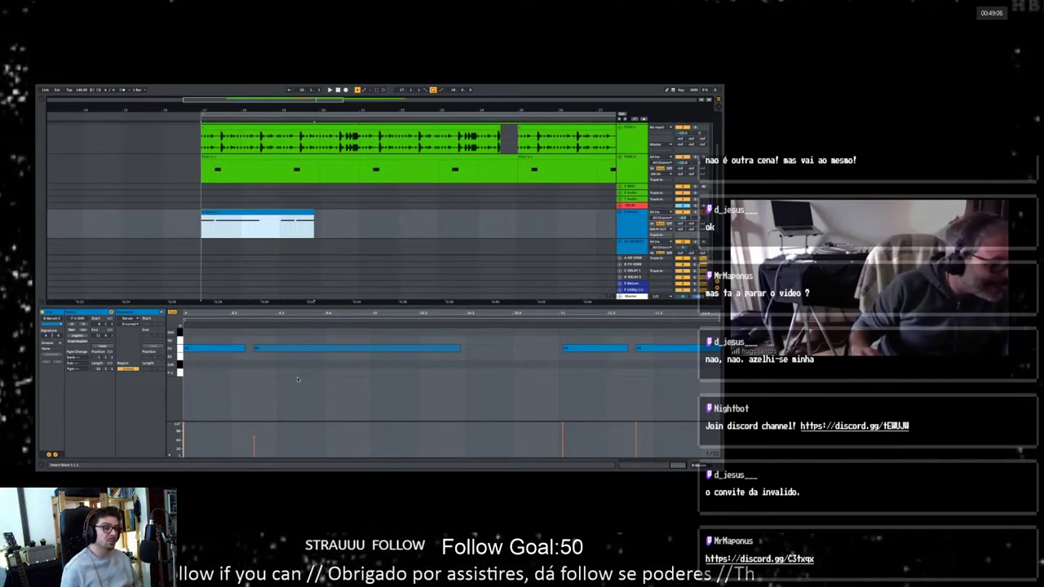
left_click_drag(303, 381, 227, 330)
left_click_drag(255, 438, 268, 413)
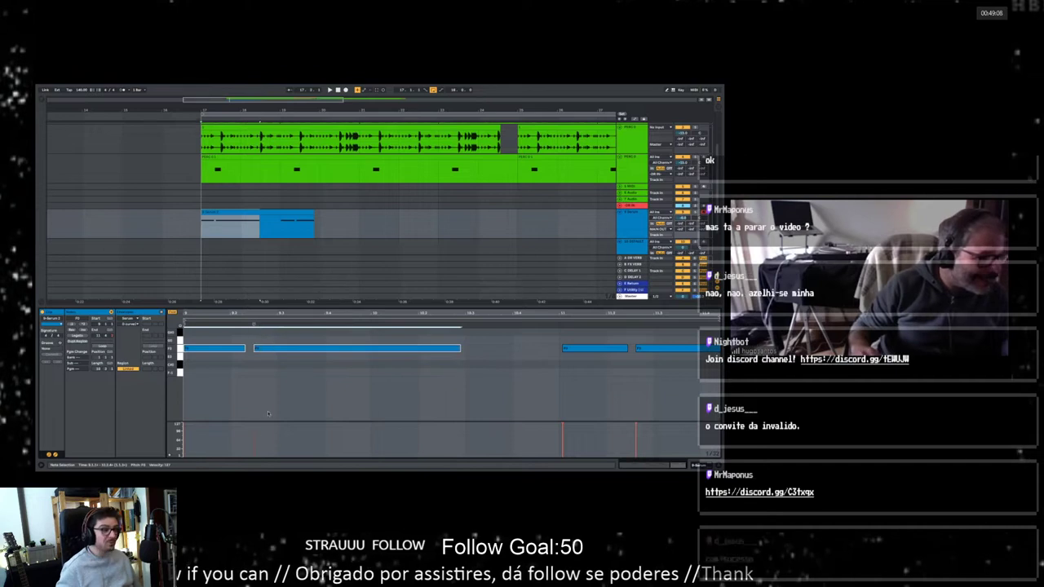
left_click(268, 413)
key("space")
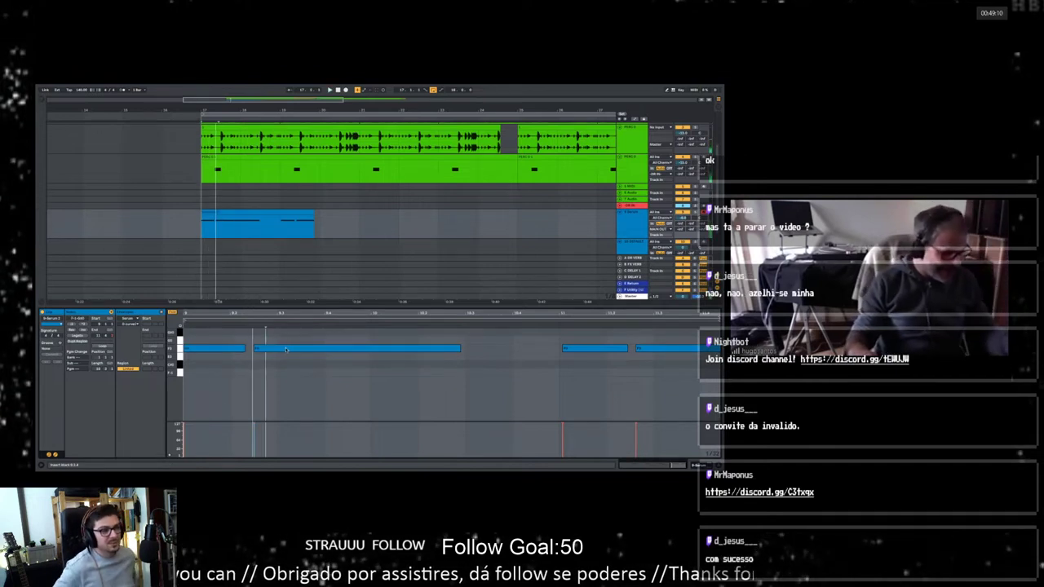
Step: Shorten the first note to one beat and replace the long second note with one about two beats long directly after it
left_click(285, 349)
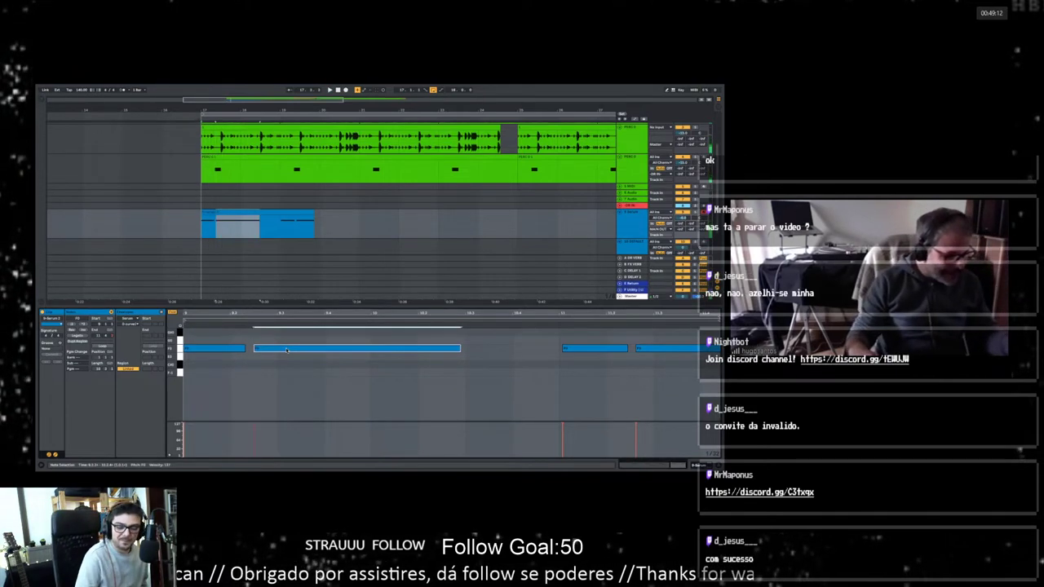
key("space")
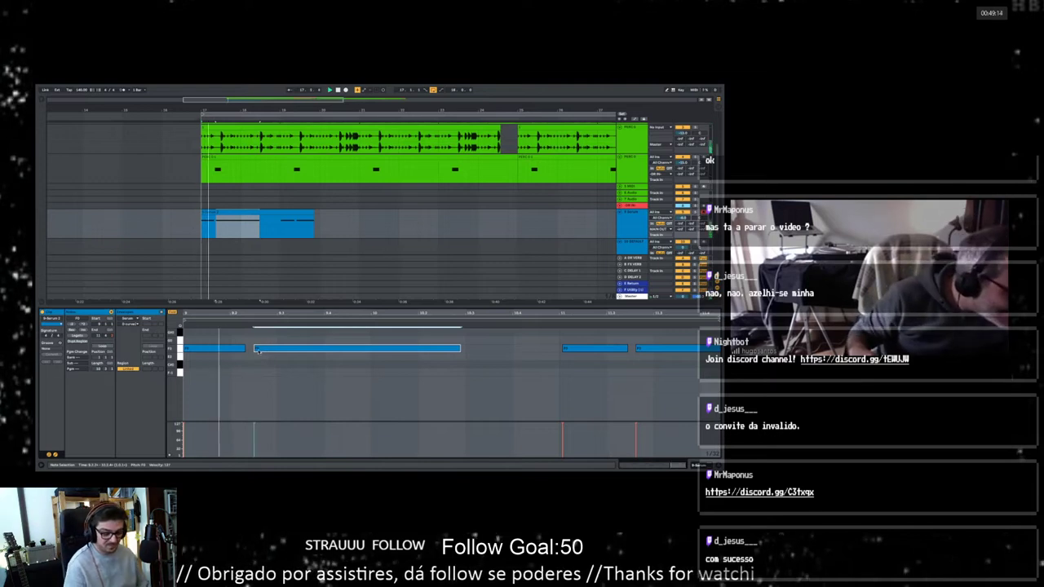
key("space")
key("Delete")
left_click_drag(244, 348, 318, 349)
key("space")
key("space")
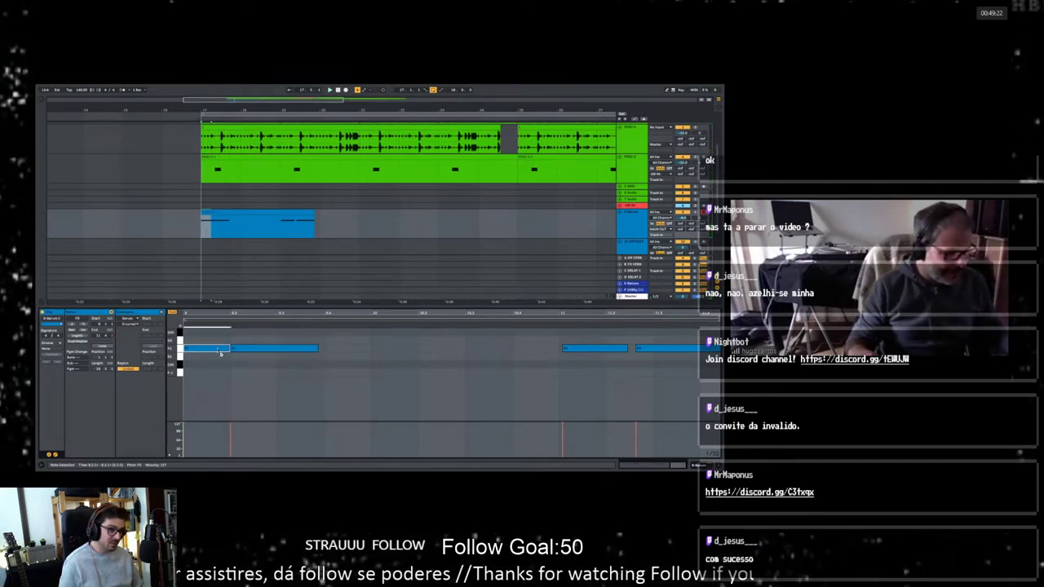
Step: Copy the one-beat note to directly after the second note and delete the recorded notes from bar 11 of the clip onward
left_click_drag(221, 352, 361, 352)
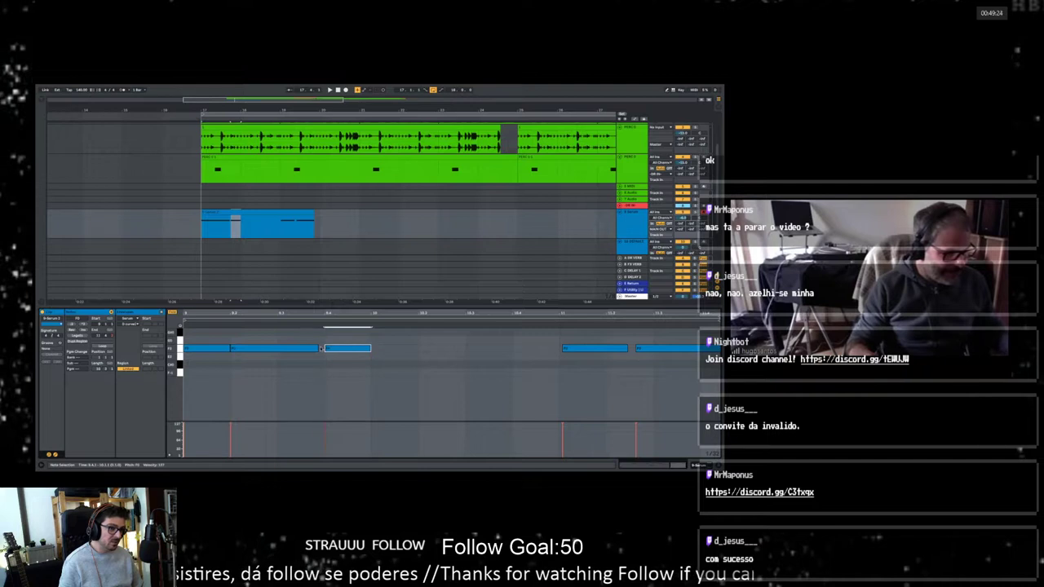
key("space")
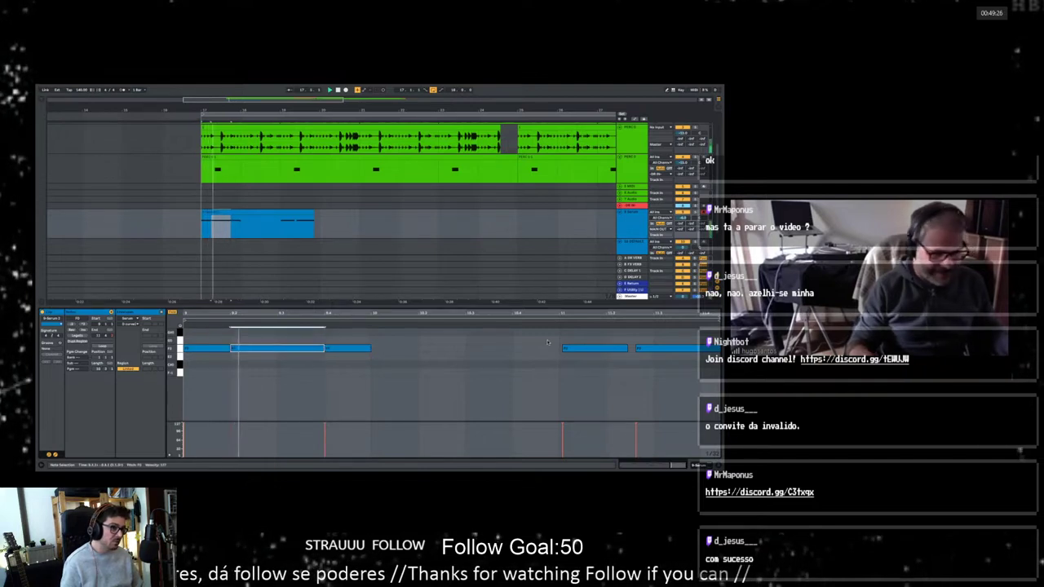
left_click_drag(562, 334, 686, 382)
key("Delete")
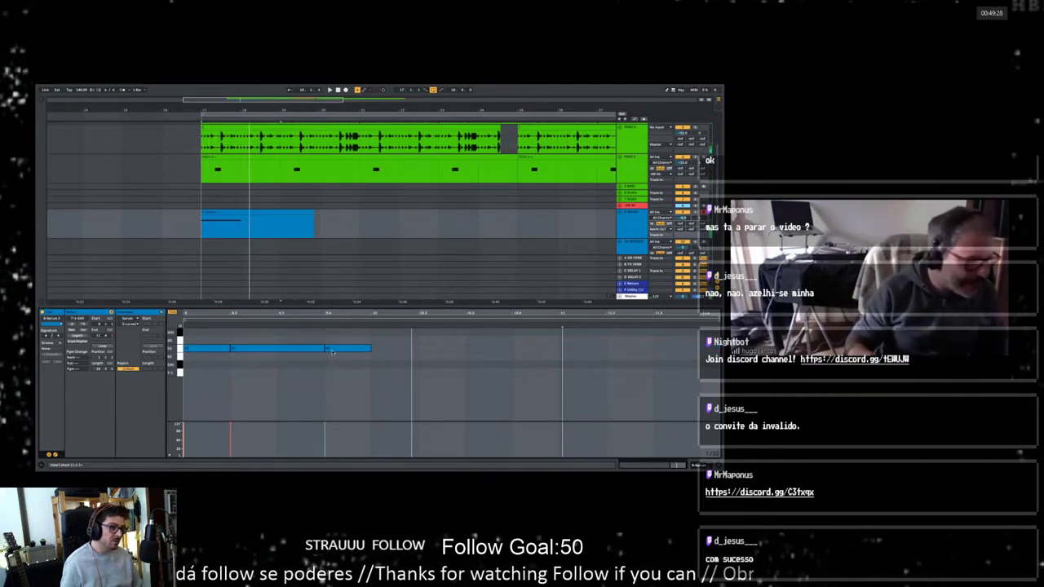
Step: Extend the second note to three beats with the third following it, and add a two-beat fourth note at the same pitch
left_click_drag(330, 349, 372, 349)
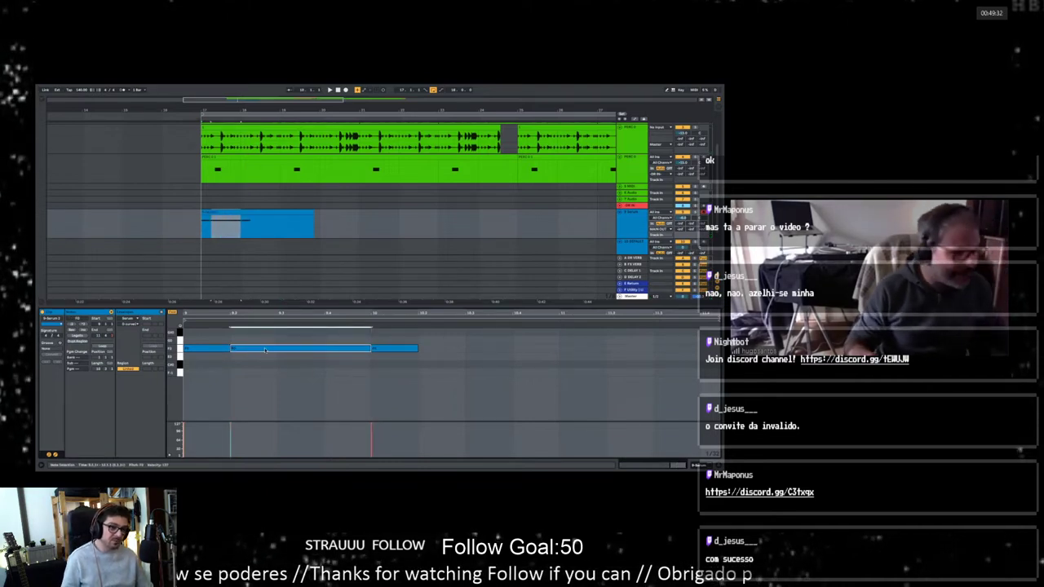
left_click_drag(235, 349, 438, 350)
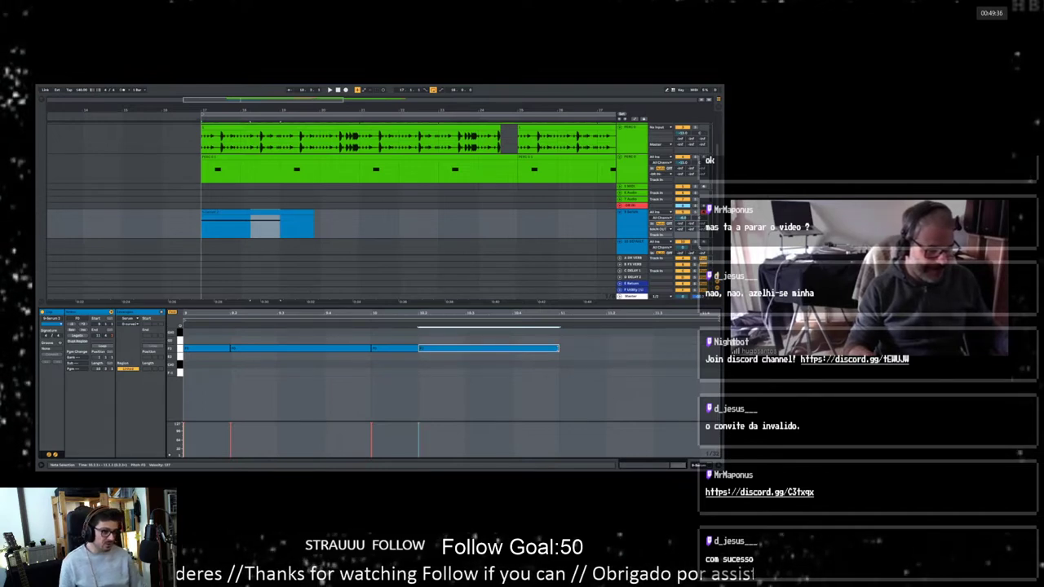
left_click_drag(559, 349, 513, 348)
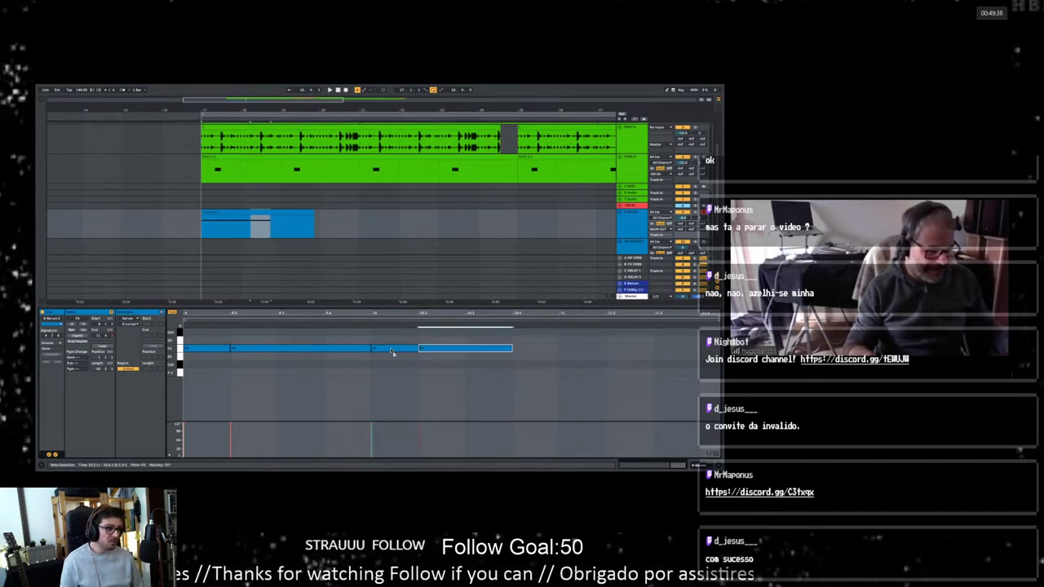
Step: Add two half-beat notes one semitone lower right after the fourth note and play the ending
double_click(535, 357)
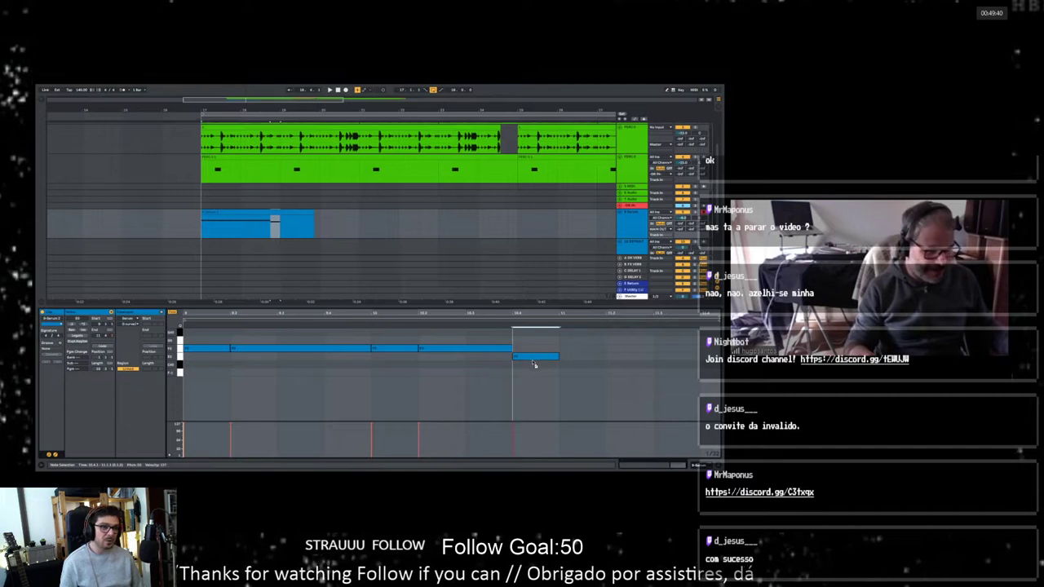
left_click_drag(534, 358, 547, 359)
left_click(568, 357)
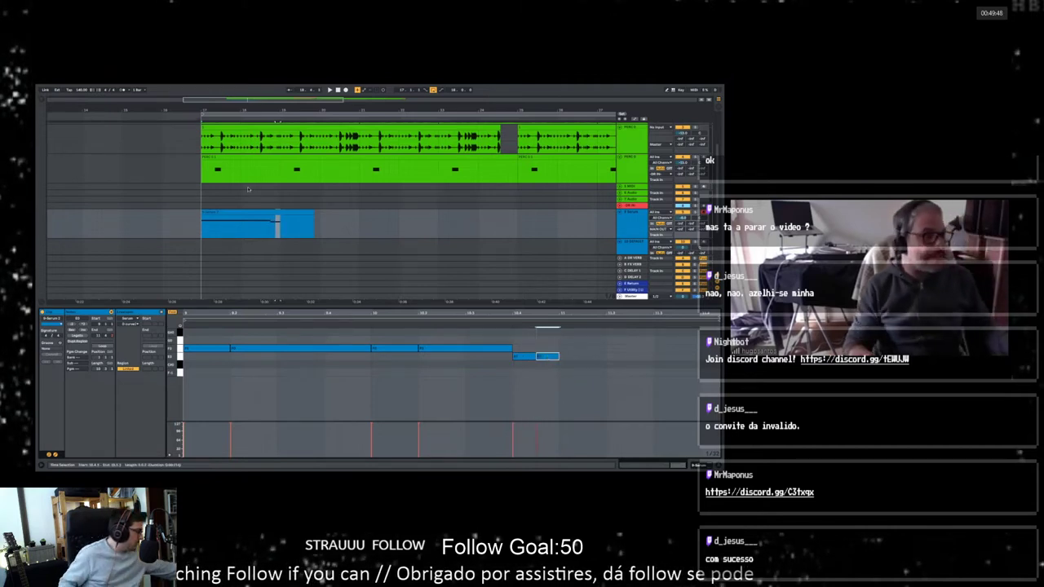
left_click(272, 235)
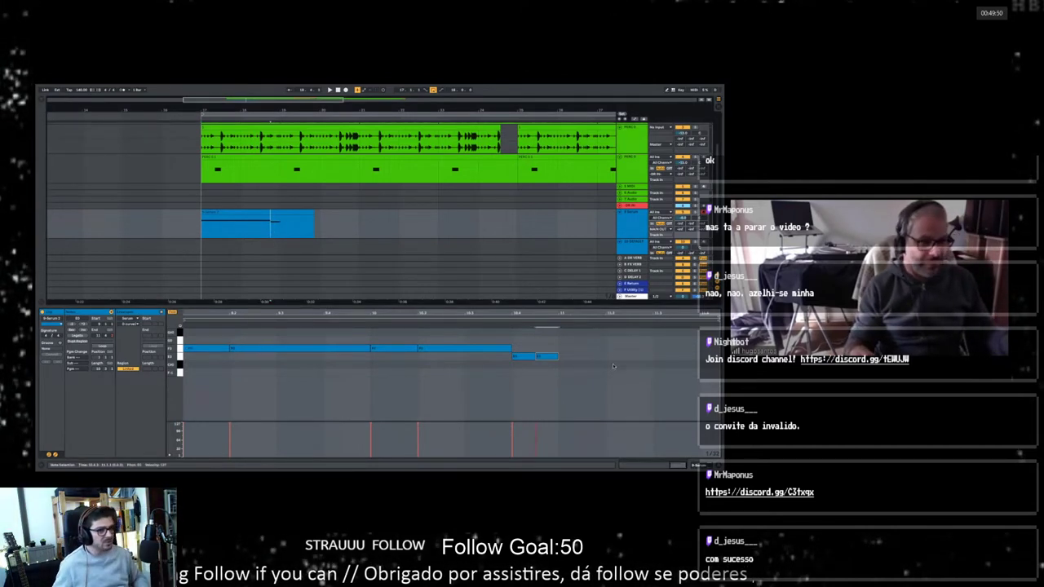
left_click(557, 358)
key("space")
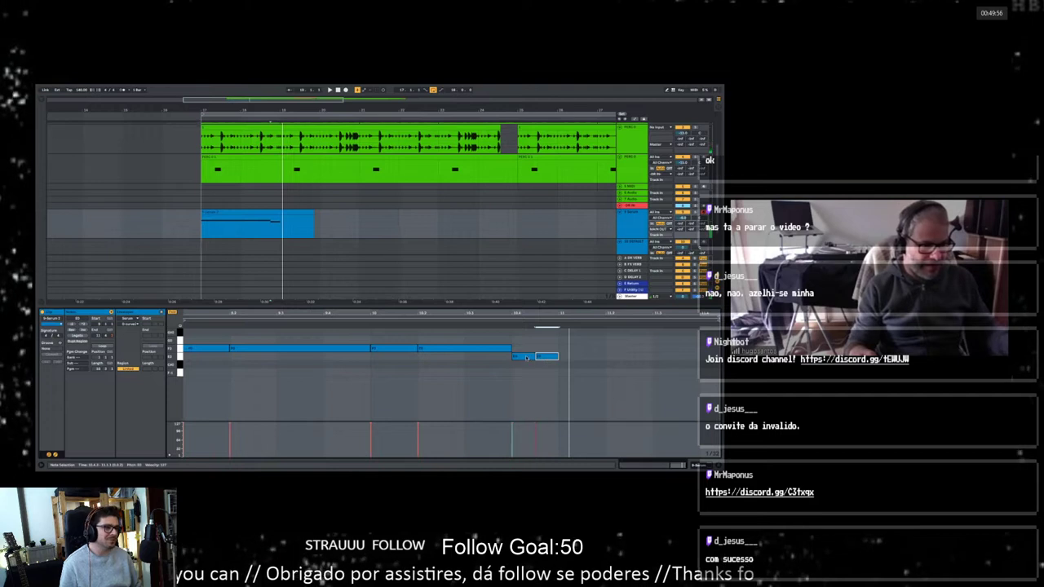
Step: Move the two lower notes one beat later and lengthen the note before them to three beats
key("space")
mouse_move(550, 368)
left_mouse_down()
mouse_move(523, 353)
mouse_move(569, 364)
left_mouse_up()
left_click_drag(510, 348, 558, 348)
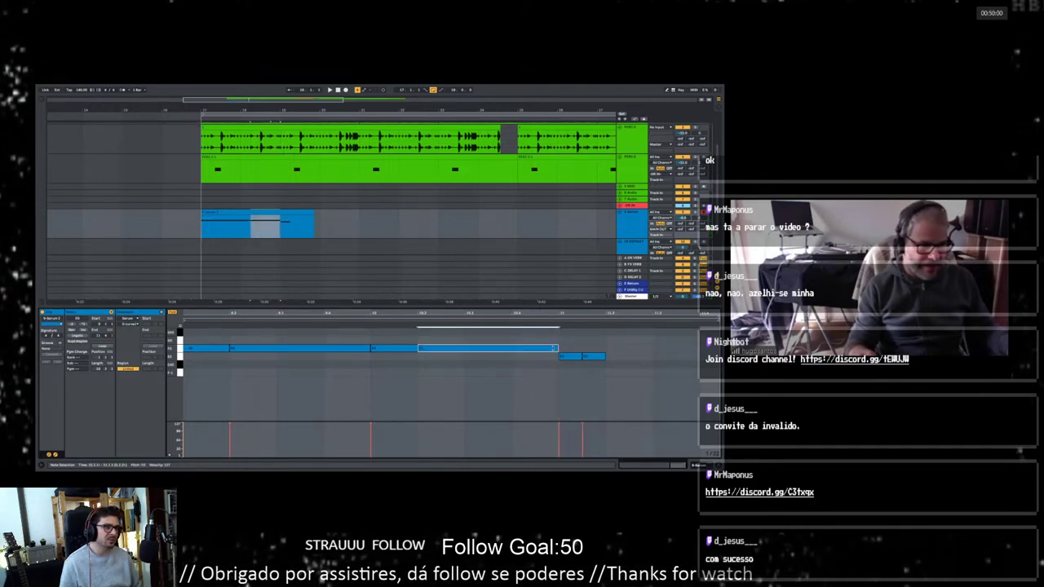
Step: Play the ending of the phrase and lengthen the last low note to one and a half beats
left_click(281, 232)
key("space")
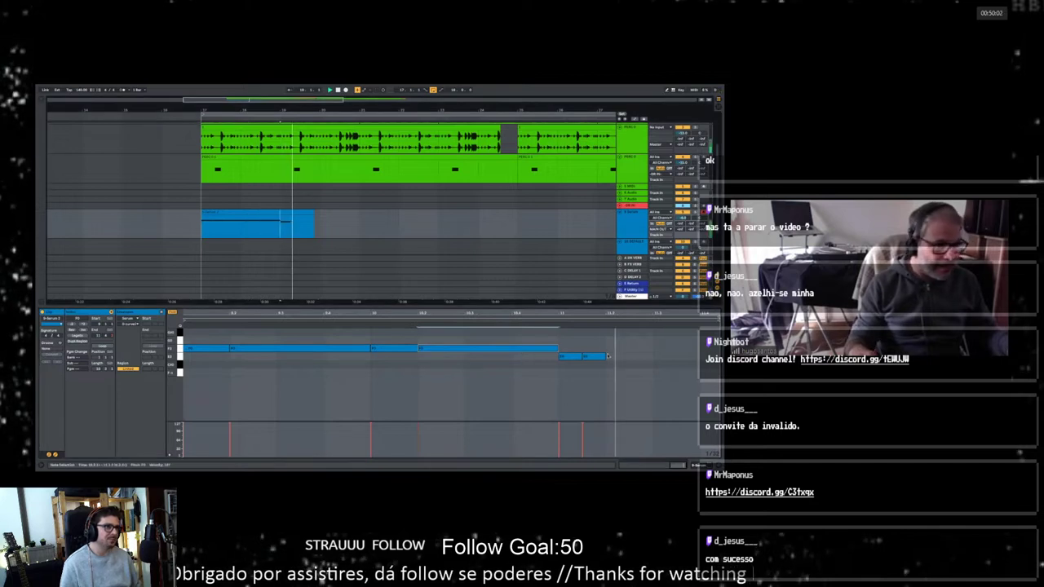
left_click_drag(605, 356, 654, 358)
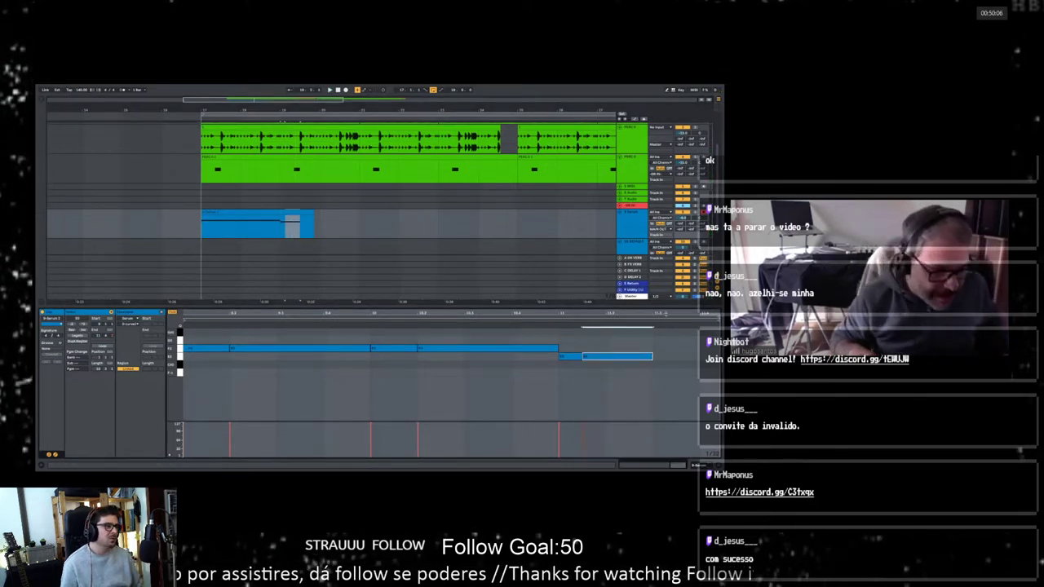
Step: View the notes before the edited phrase and enlarge the shared screen beside the participant's video in Zoom
left_click_drag(665, 320, 665, 317)
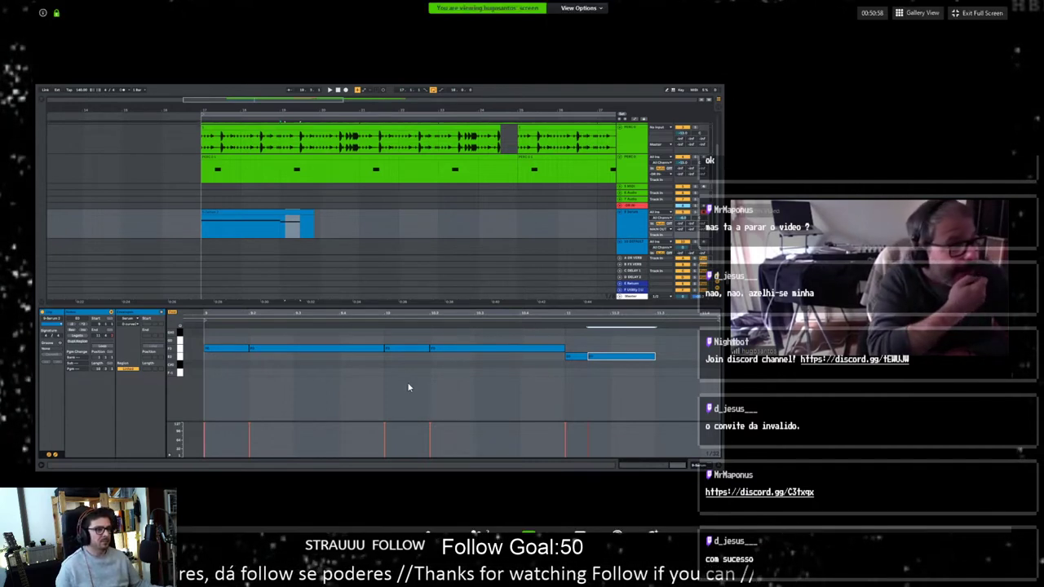
left_click_drag(729, 261, 651, 283)
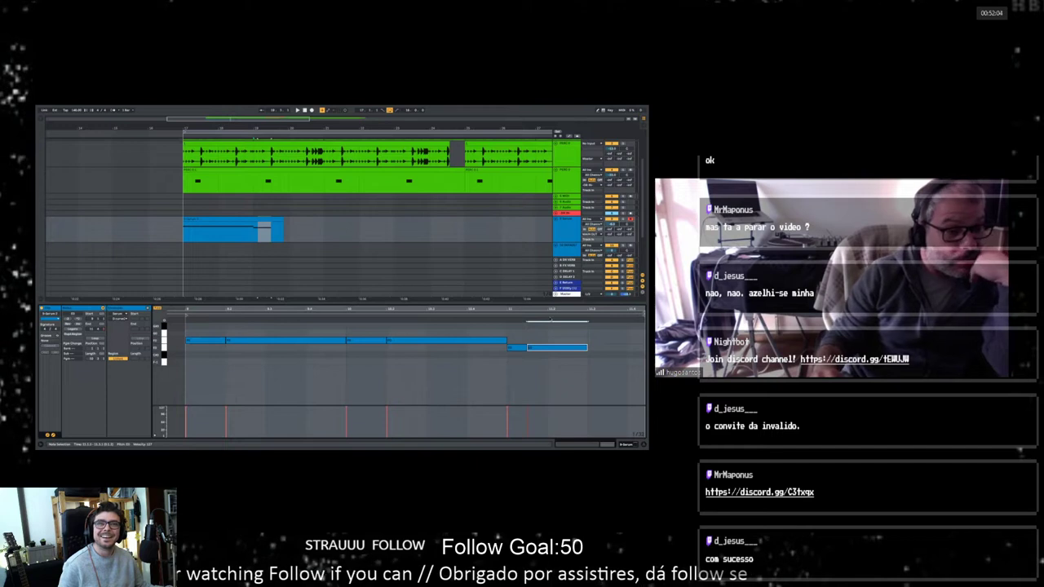
scroll(565, 371, "down", 3)
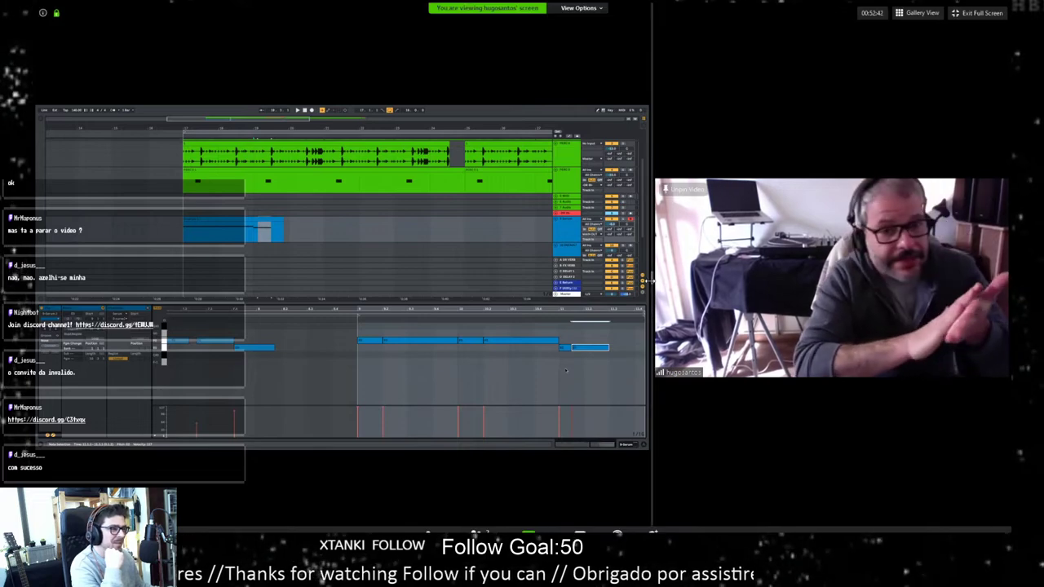
left_click_drag(652, 281, 807, 281)
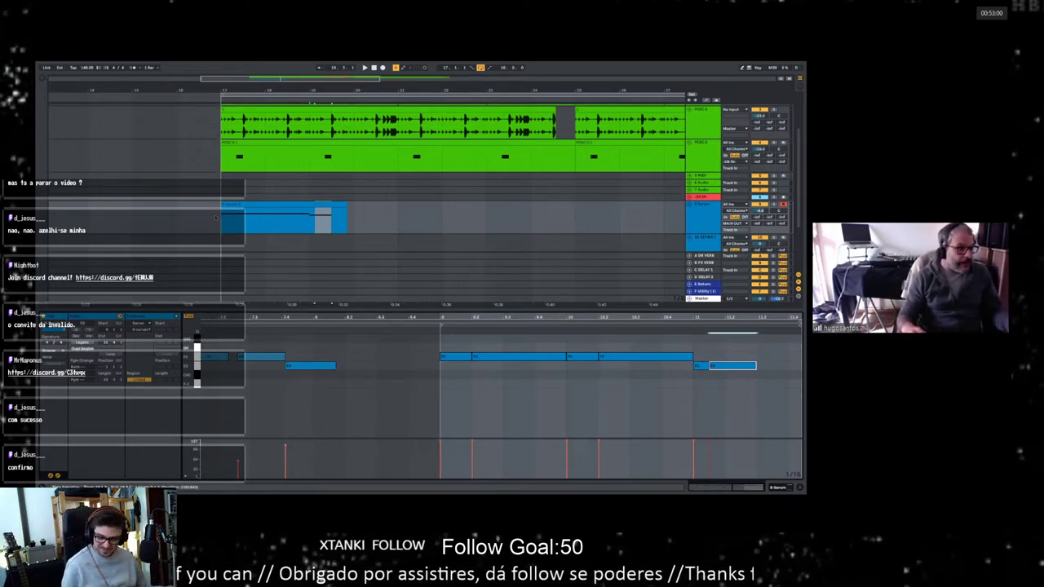
Step: Play the soloed bass from bar 17, then lengthen its last low note to three and a half beats and extend the clip to bar 20
left_click(216, 218)
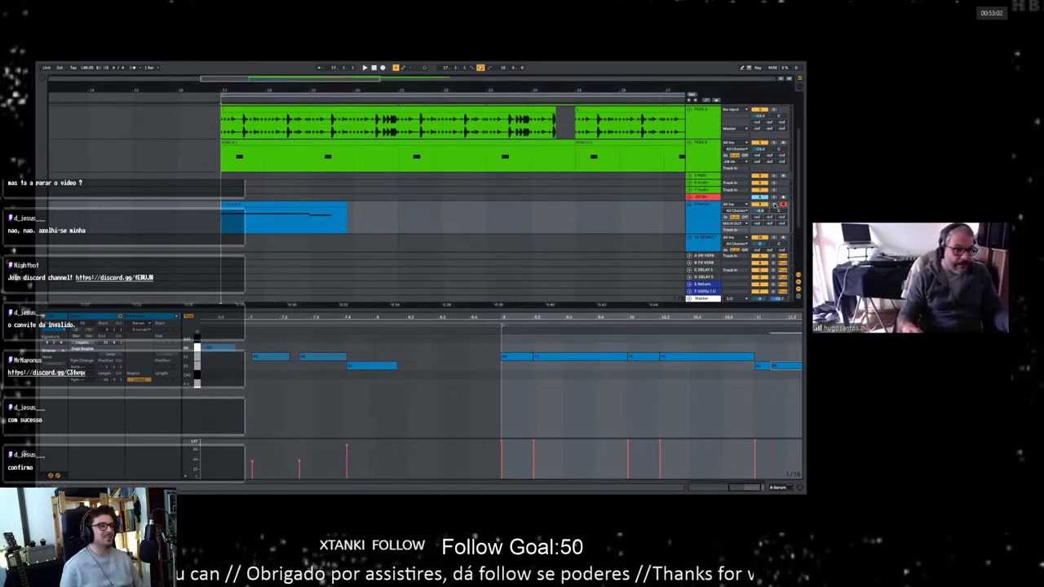
key("space")
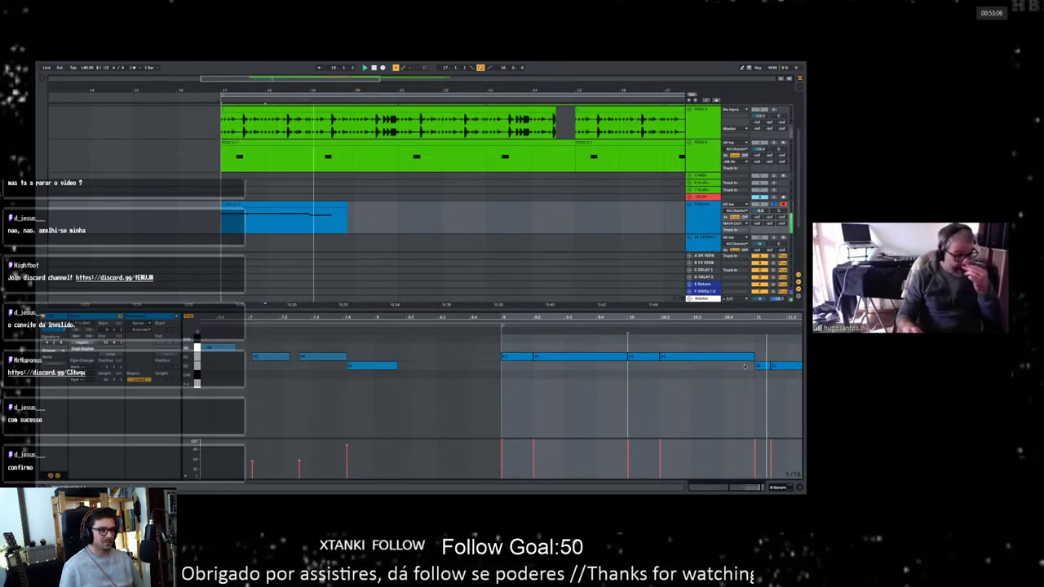
left_click(338, 204)
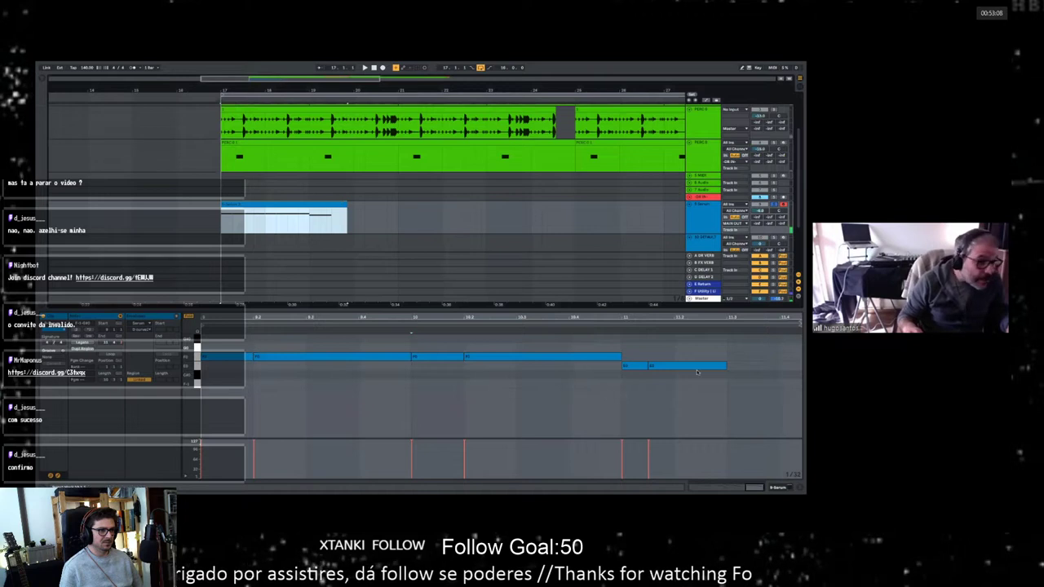
left_click_drag(725, 366, 673, 372)
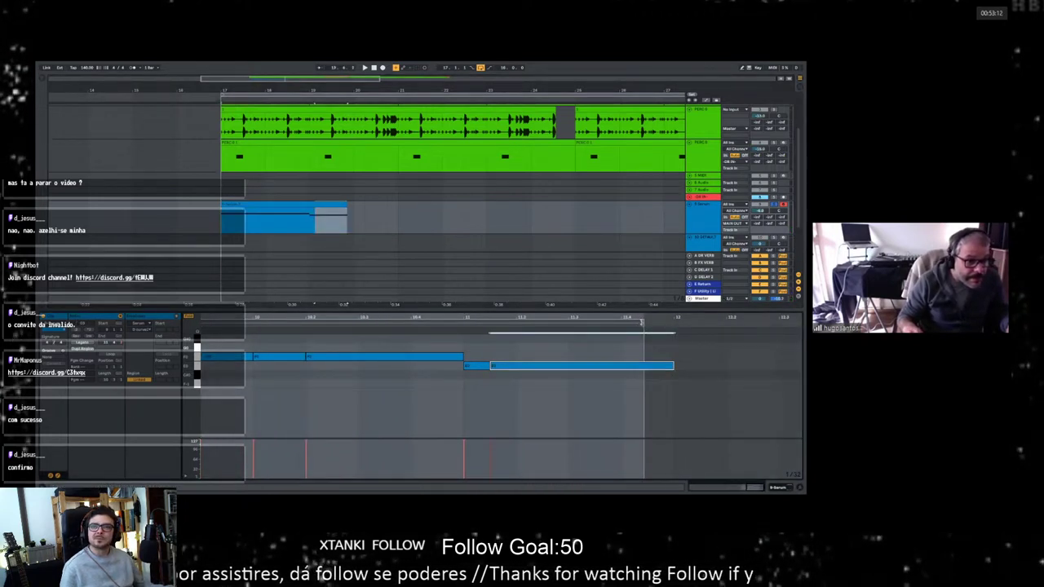
left_click_drag(641, 323, 673, 323)
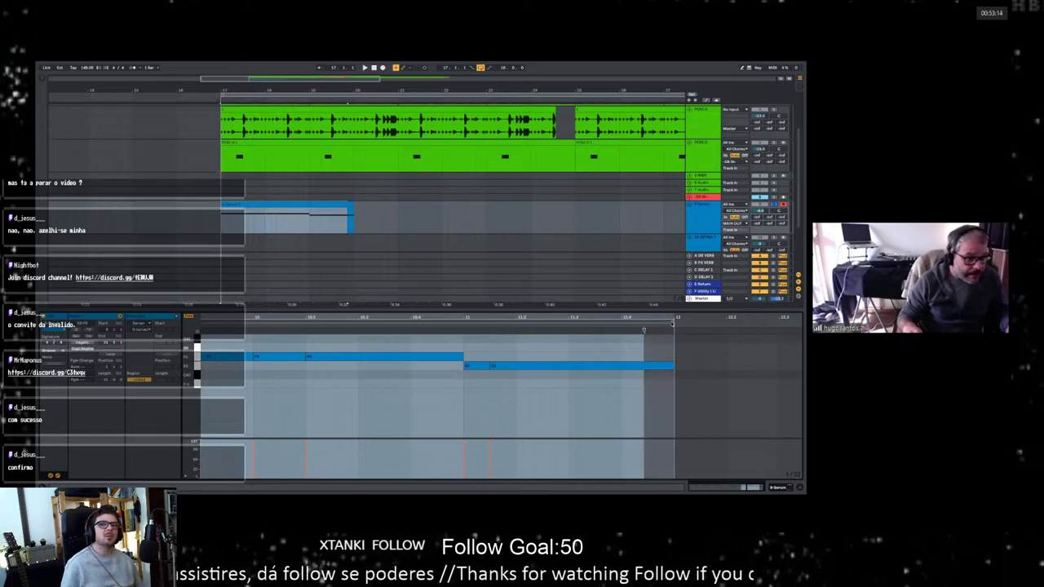
Step: Unsolo the bass during playback, deactivate the phrase's short third note, and play it with the drums
key("space")
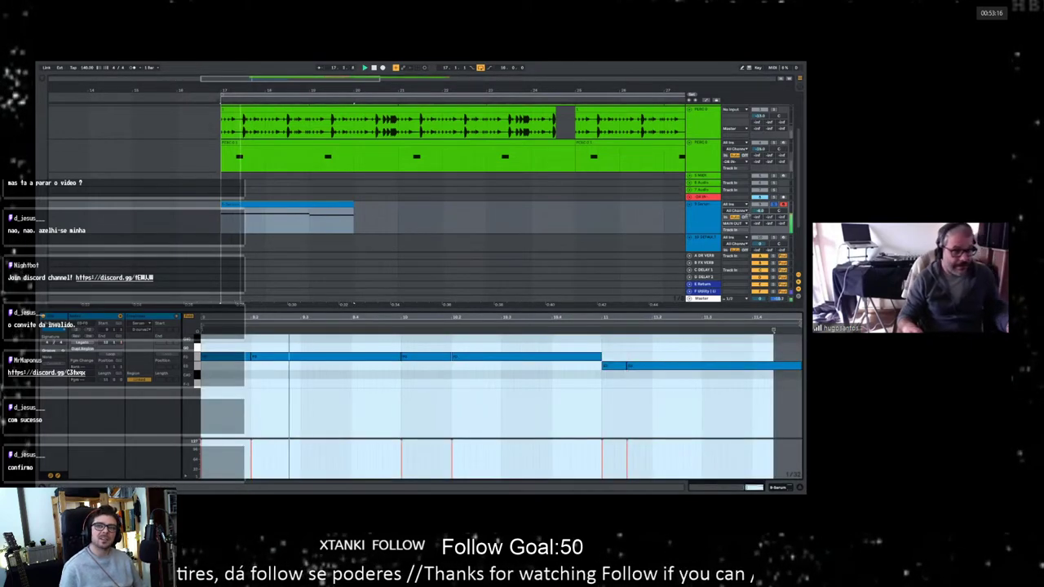
left_click(773, 205)
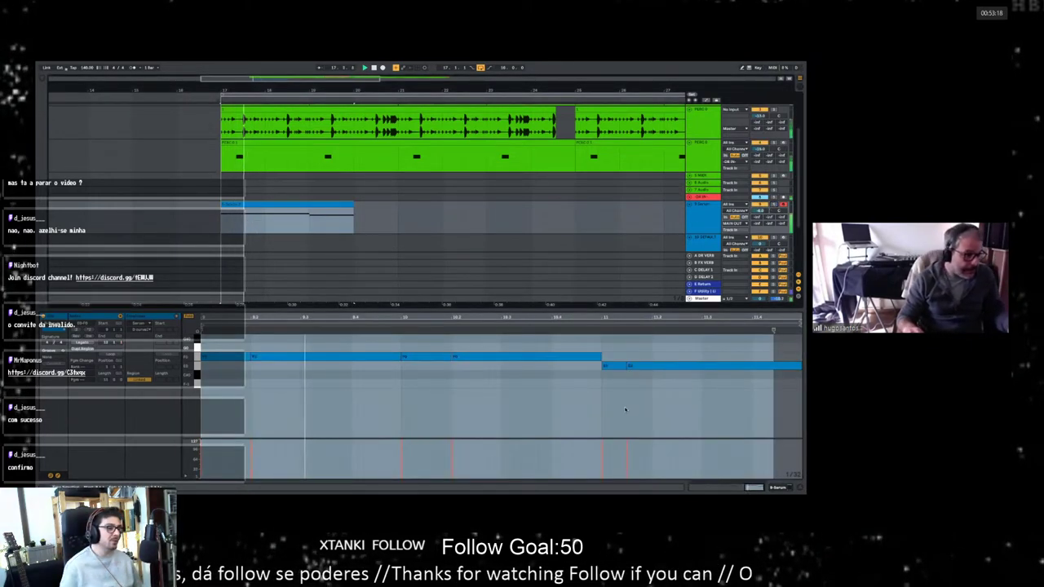
left_click(415, 358)
key("space")
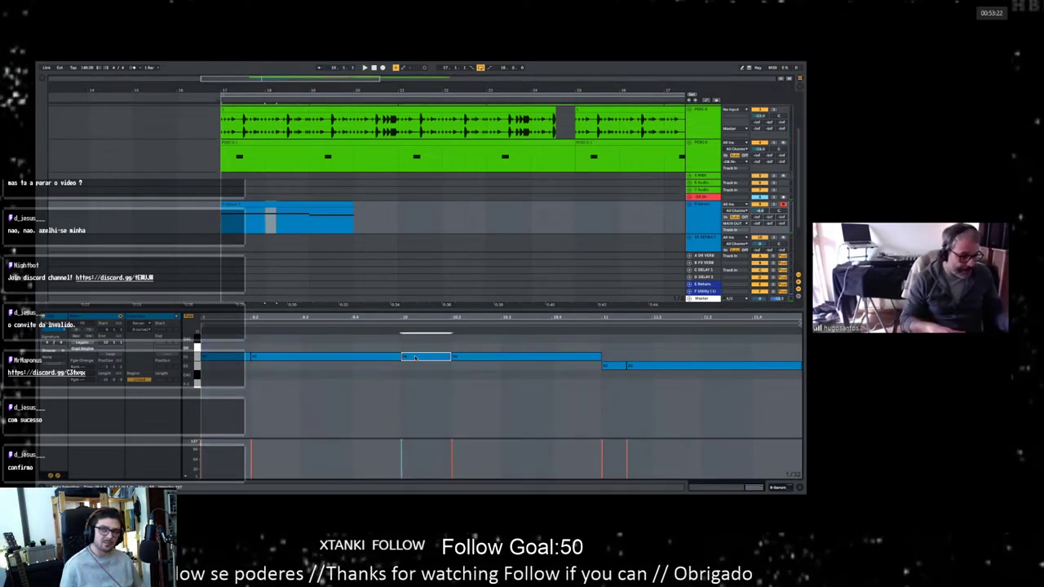
key("space")
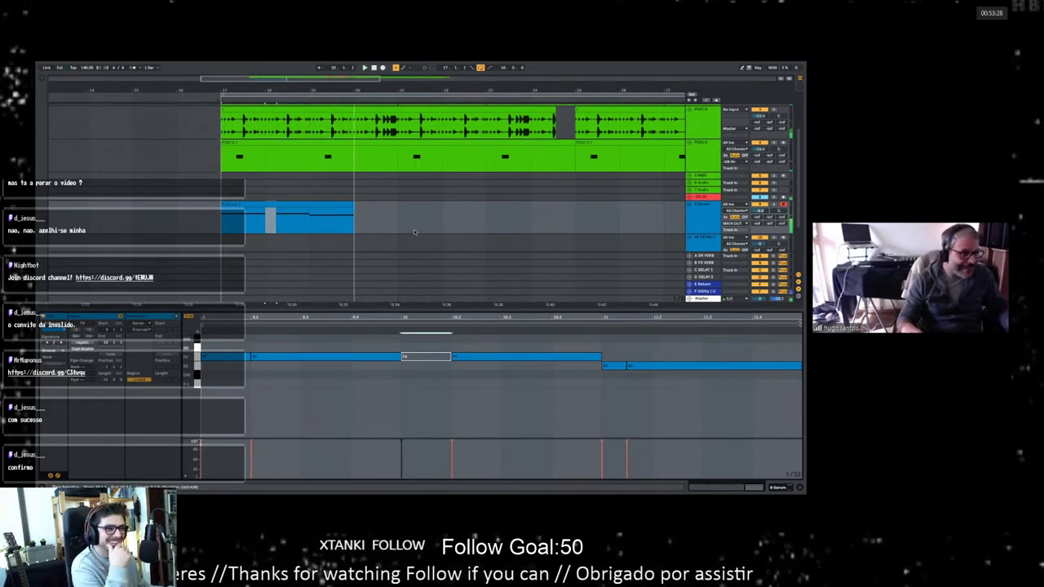
Step: Extend the bass clip to bar 21 and shorten its last low note to two beats during playback
left_click_drag(353, 204, 398, 205)
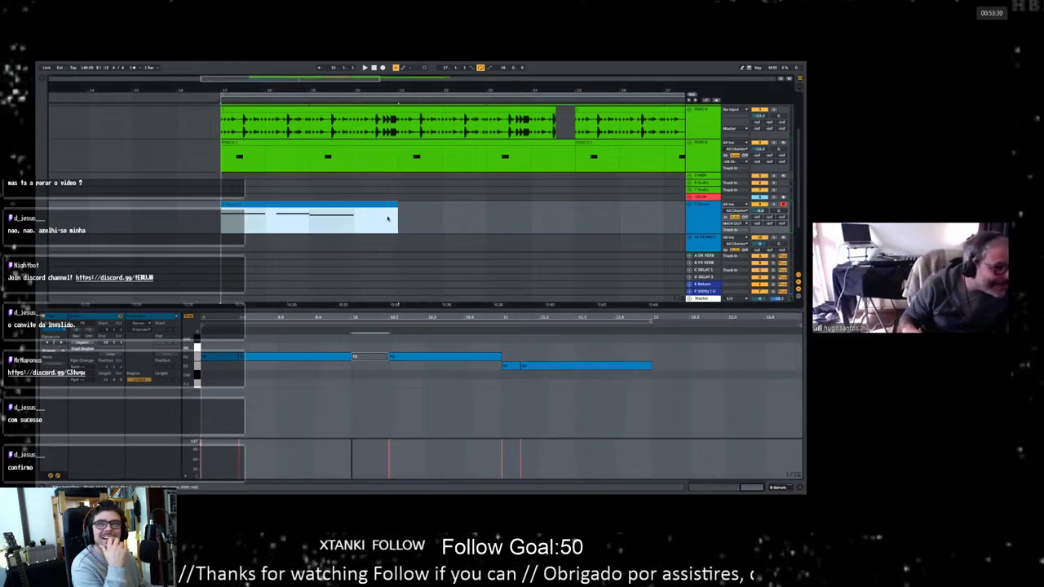
key("space")
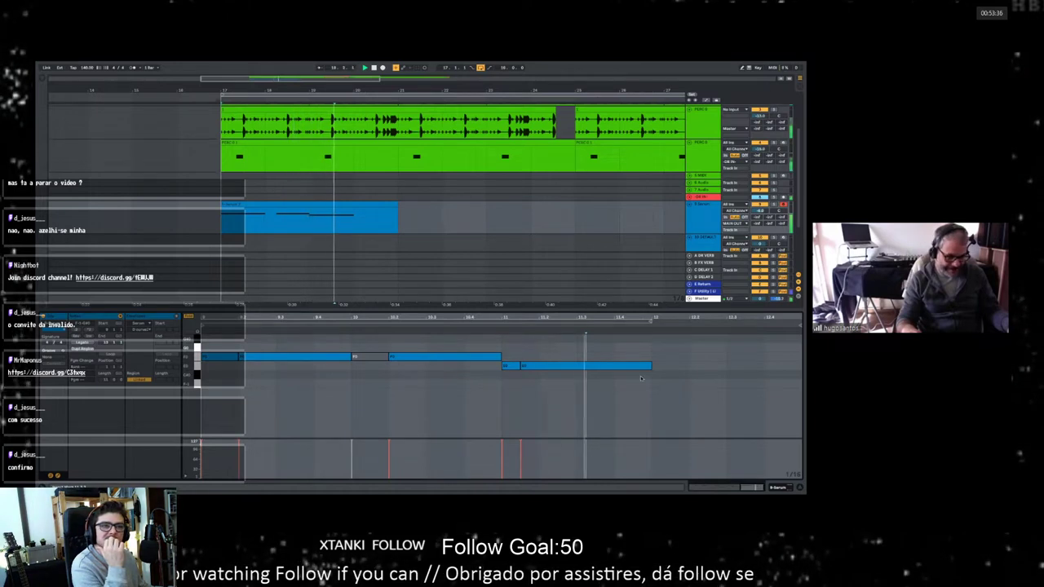
left_click_drag(650, 365, 595, 365)
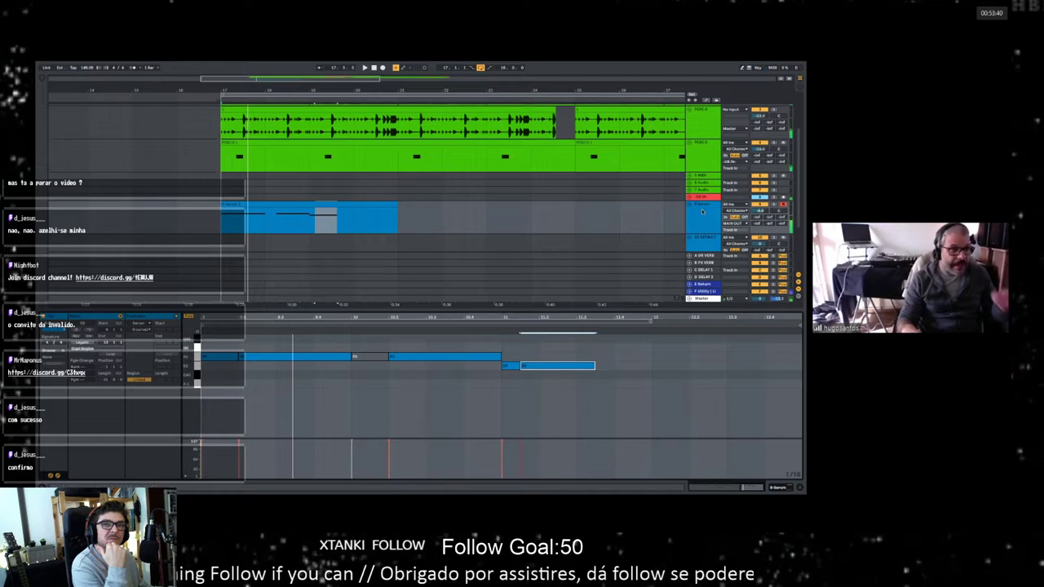
Step: Open the bass track's Serum instrument and show its modulation matrix
double_click(702, 211)
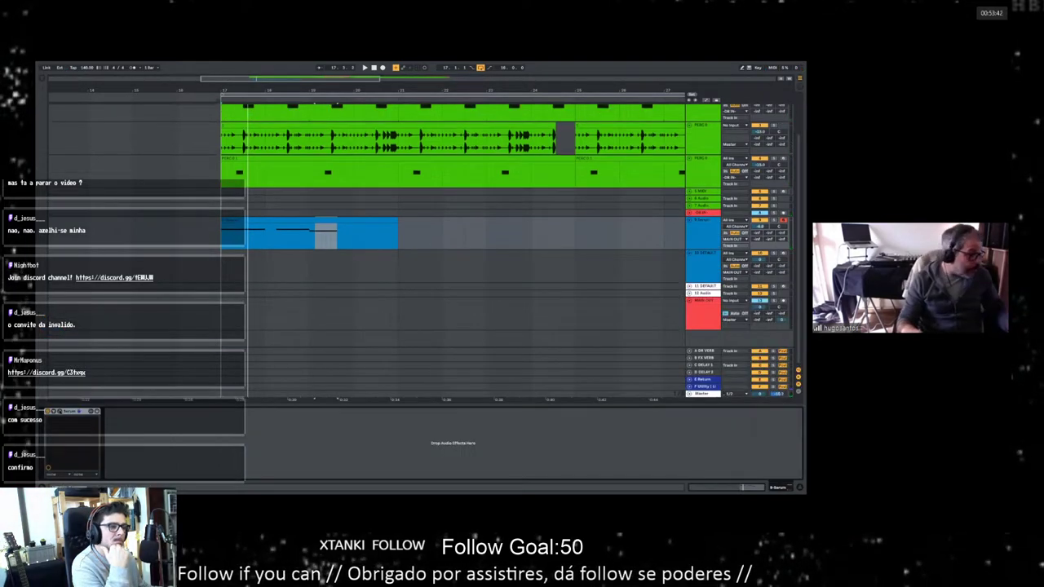
left_click(60, 412)
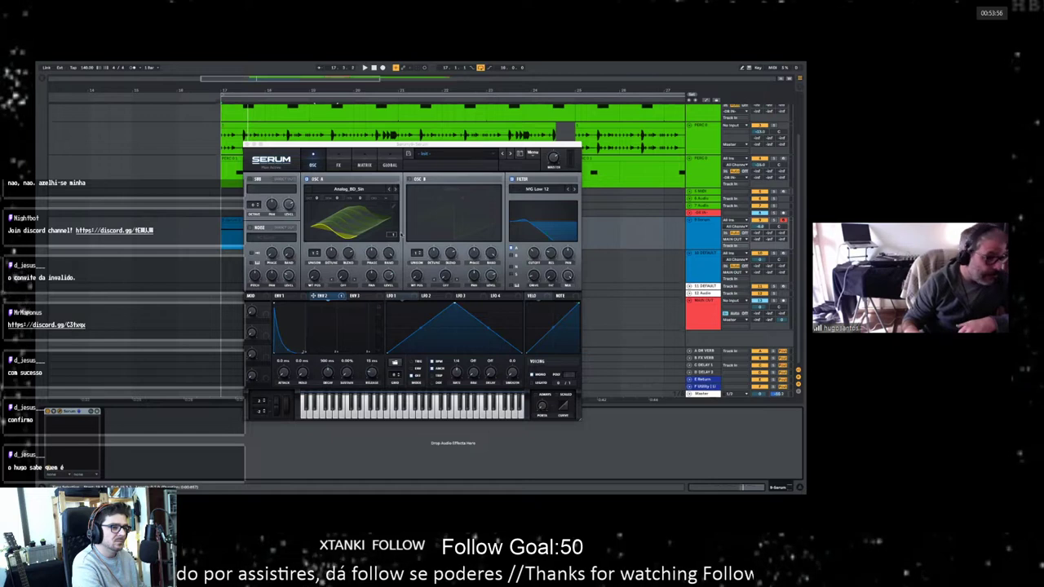
left_click(364, 165)
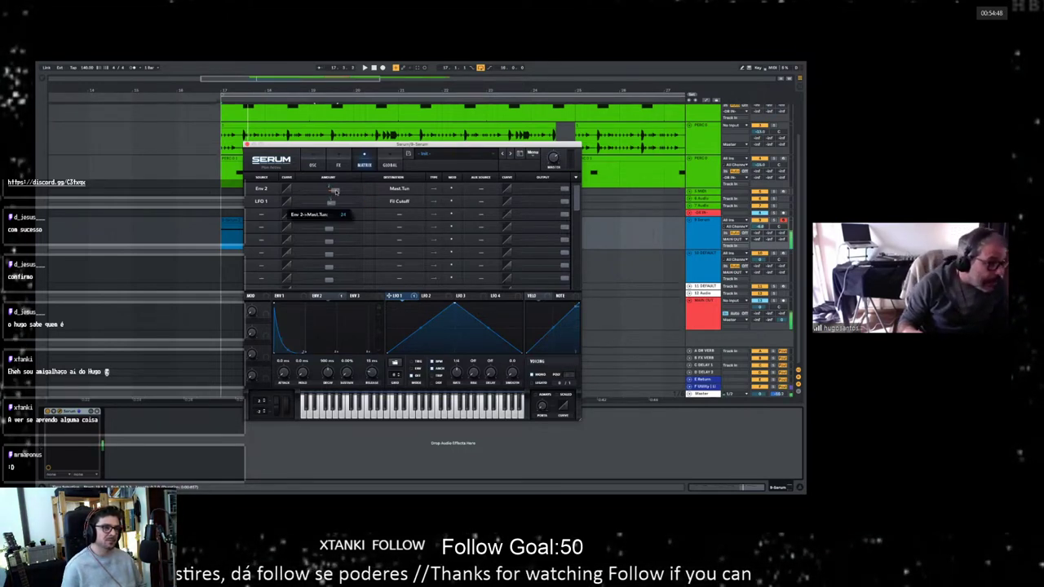
Step: Try lower and much higher amounts for the Env 2 modulation of the master tuning
left_click_drag(333, 192, 331, 193)
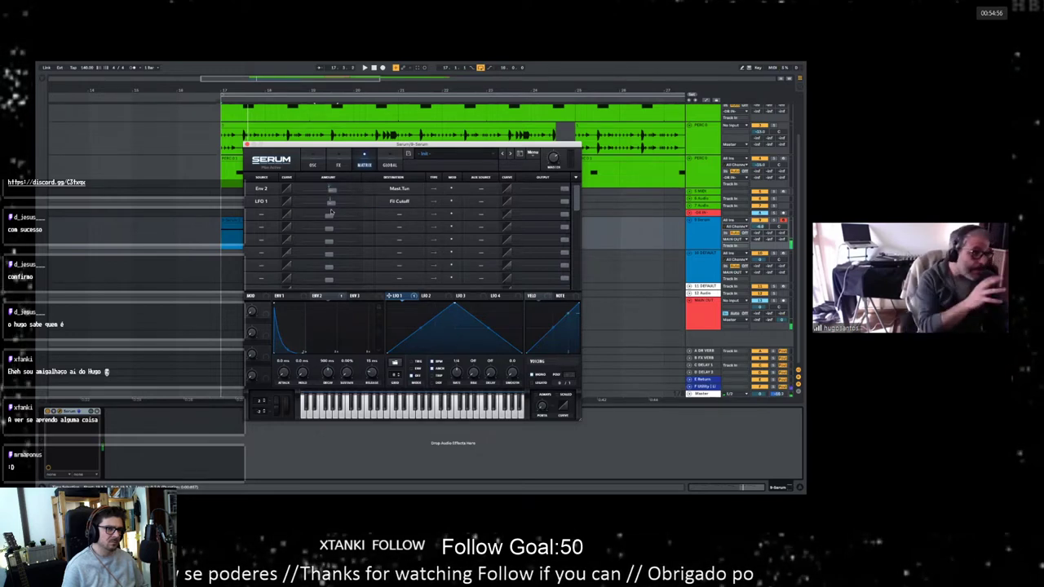
mouse_move(332, 191)
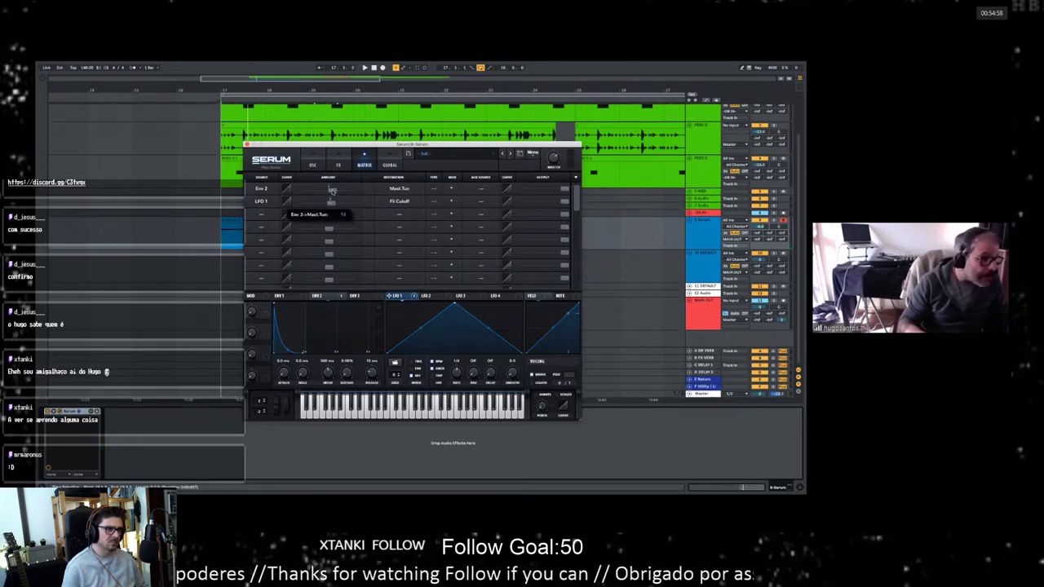
left_click_drag(333, 191, 334, 189)
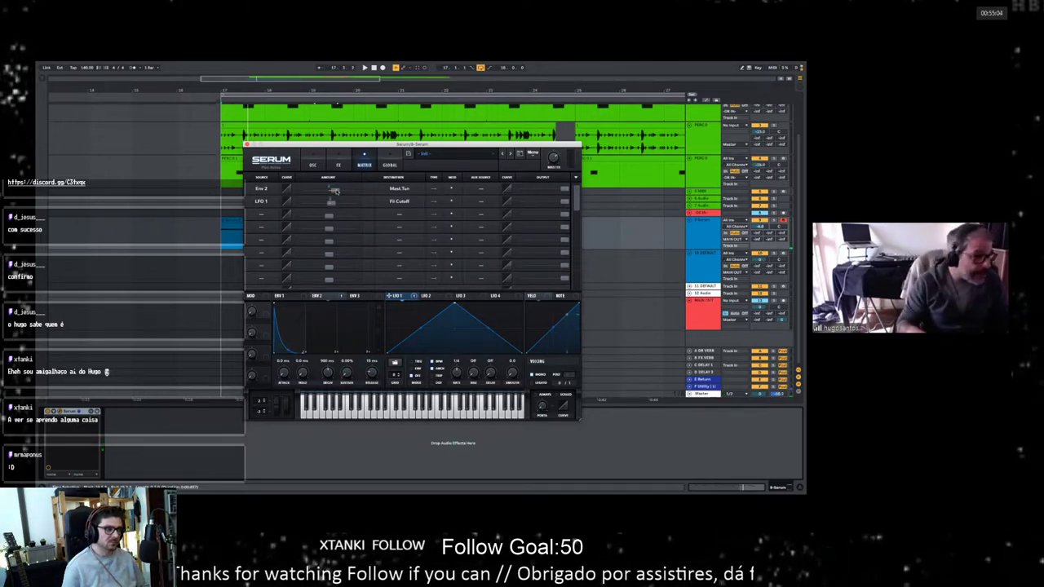
left_click_drag(334, 191, 371, 190)
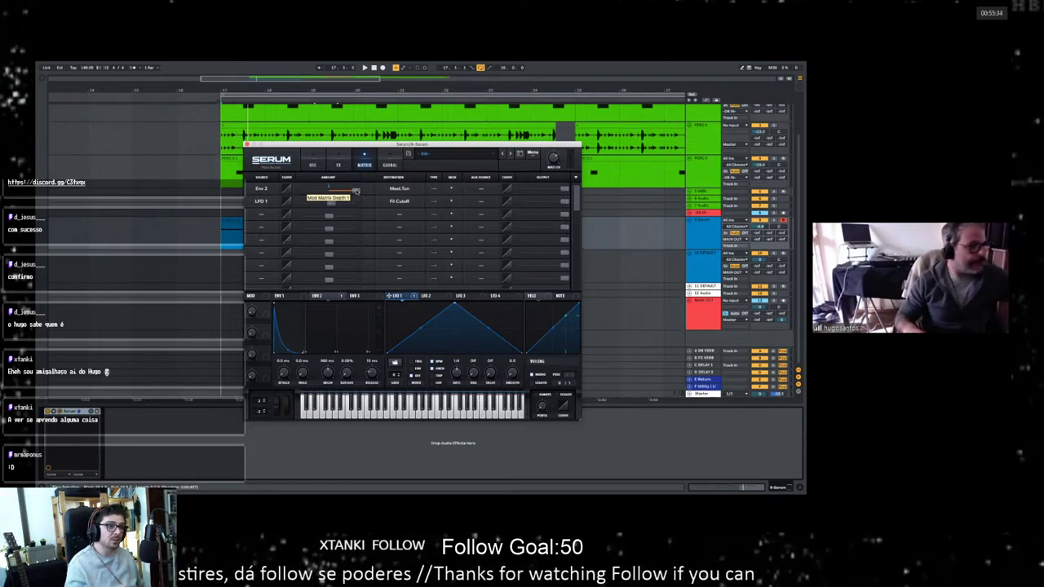
Step: Add an Env 2 modulation of the global Amp with a high positive amount, and reduce Env 2's master tuning amount to a small positive value
left_click(261, 216)
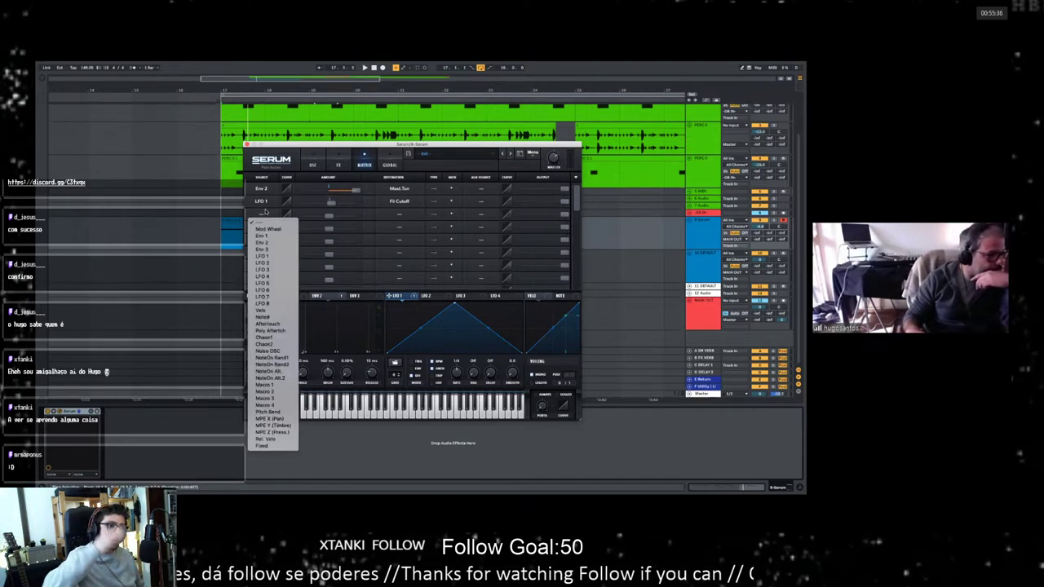
left_click(278, 249)
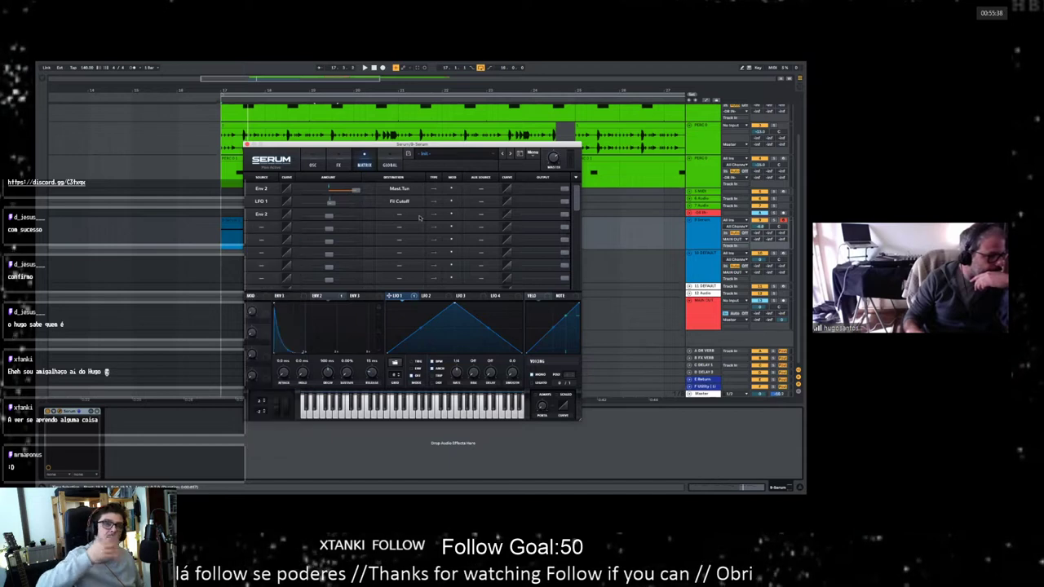
left_click(426, 220)
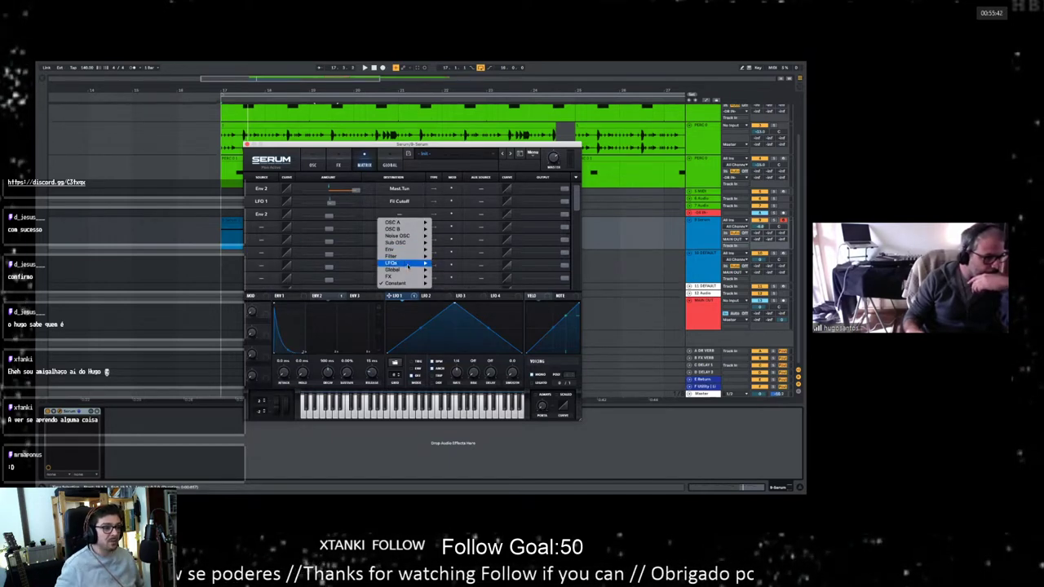
mouse_move(408, 275)
mouse_move(406, 257)
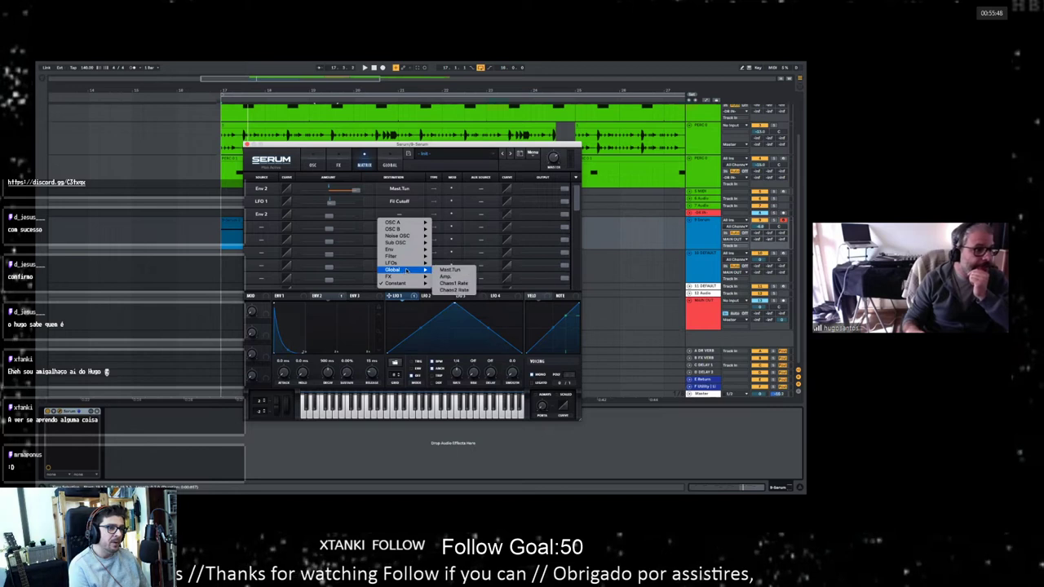
left_click(463, 277)
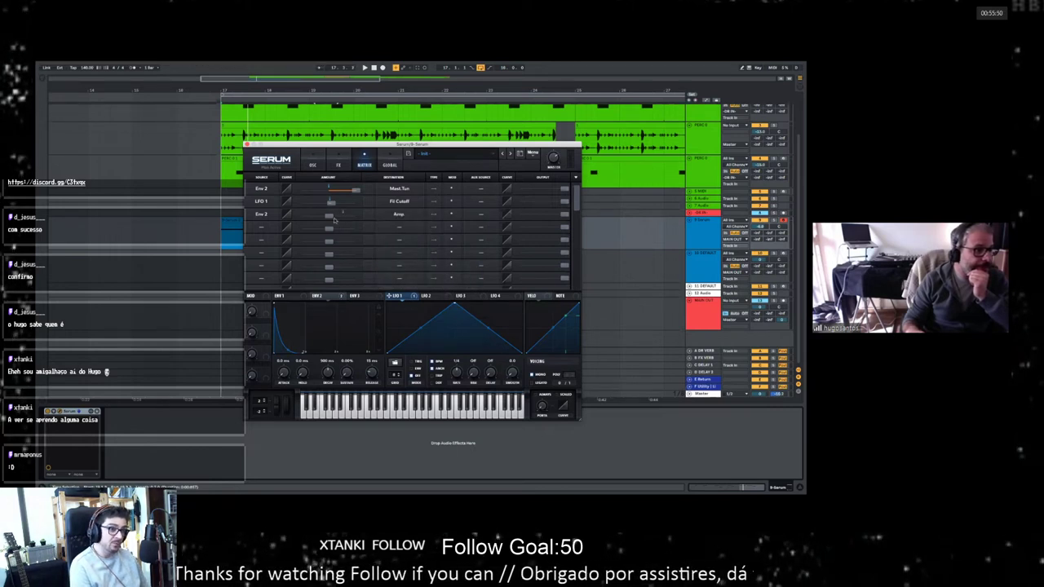
left_click_drag(330, 215, 356, 215)
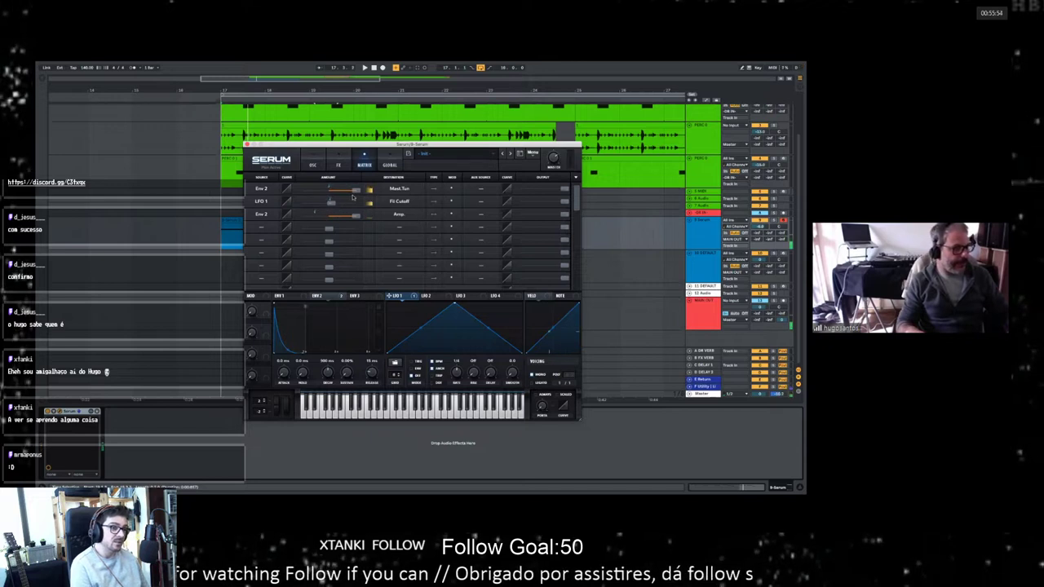
left_click_drag(353, 190, 324, 194)
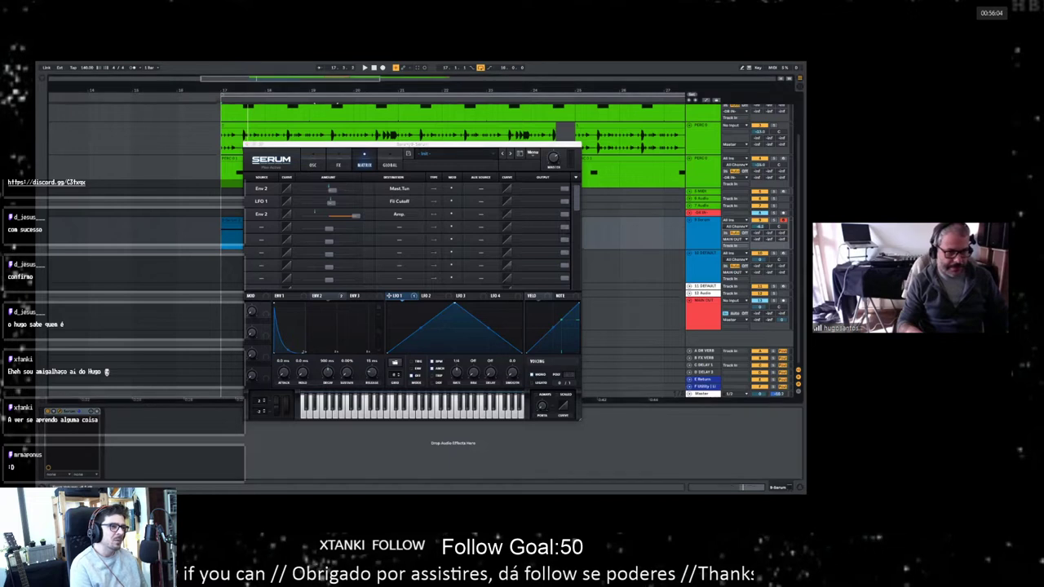
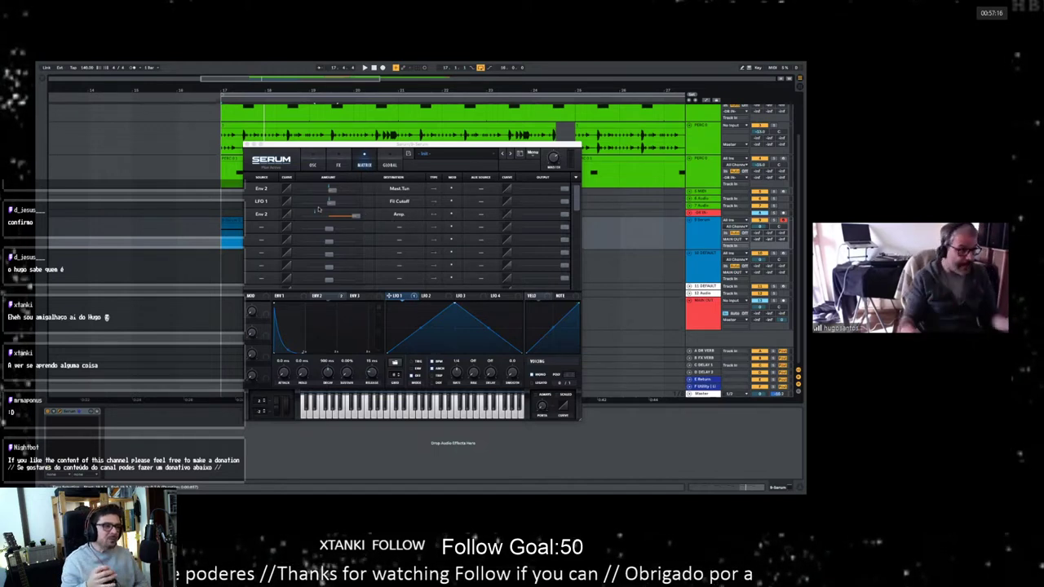
Step: Return to Serum's oscillator page, move its window clear of the bass clip, and open the clip's notes for playback
left_click(313, 164)
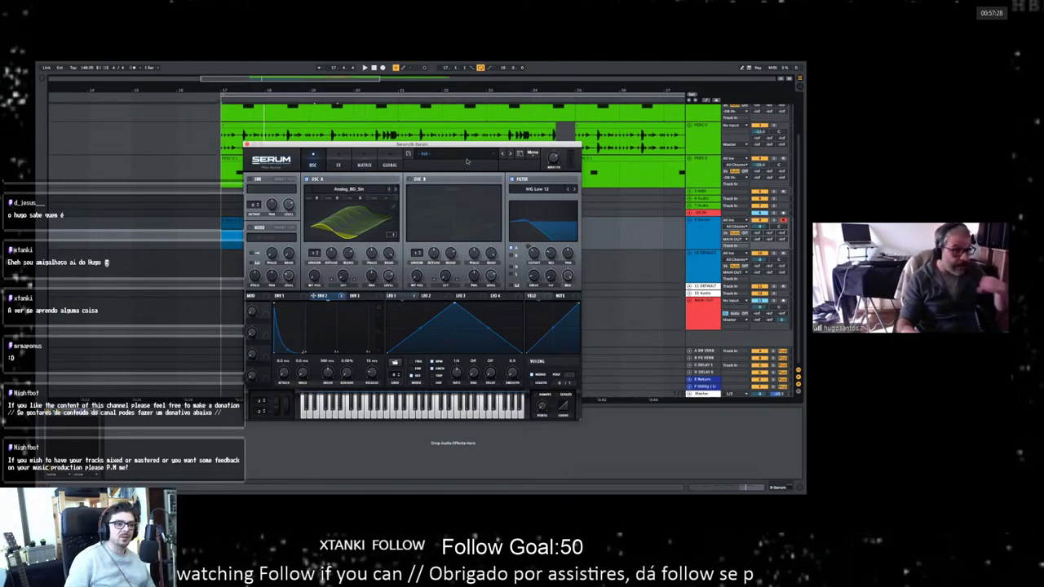
left_click_drag(512, 145, 316, 82)
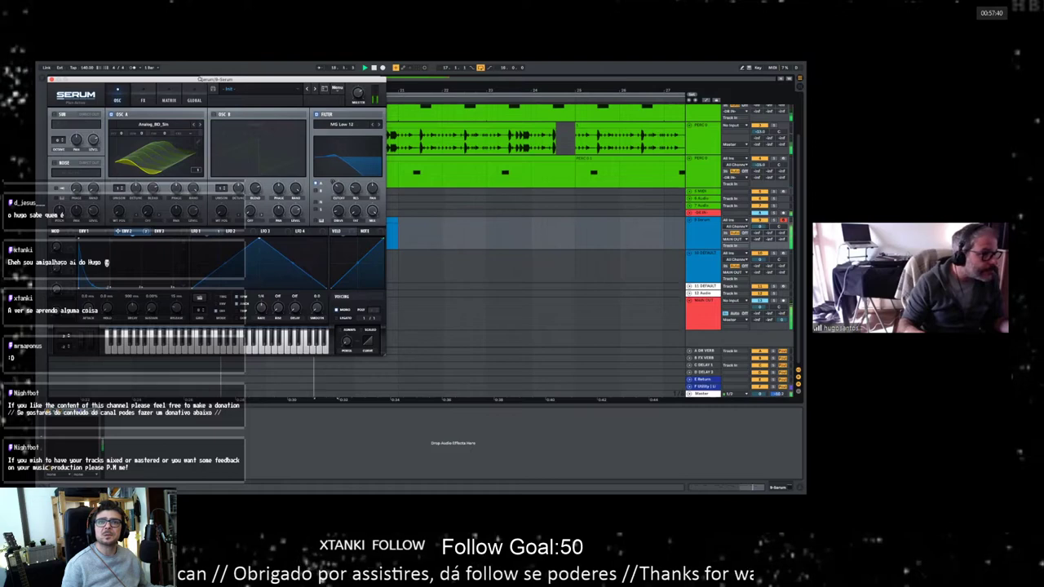
left_click_drag(200, 79, 644, 155)
key("space")
left_click(348, 222)
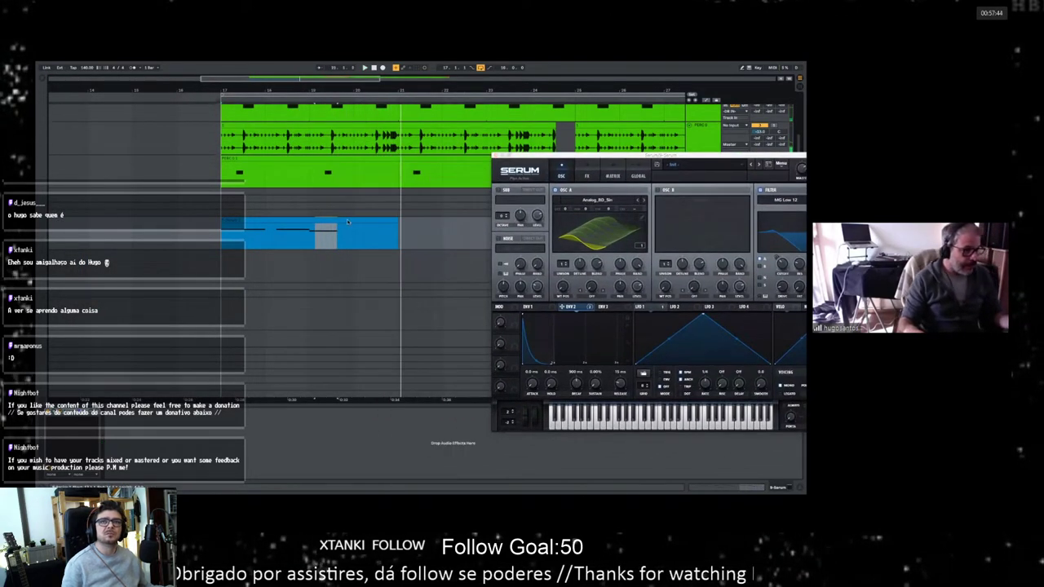
double_click(348, 222)
key("space")
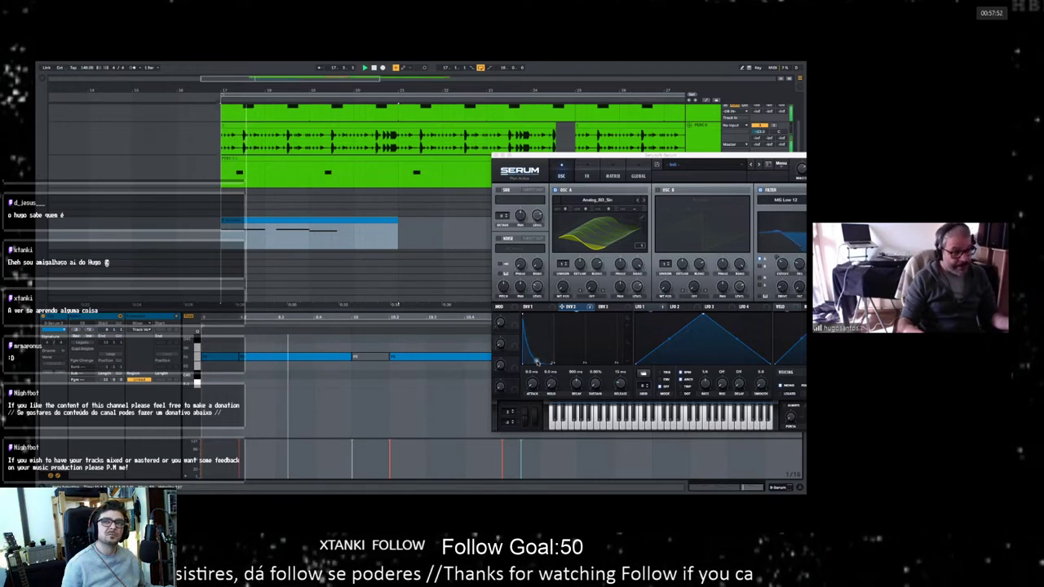
Step: Shorten the second note to two beats, fill the gap after it with an active, higher one-beat note, and play the phrase
left_click_drag(353, 357, 313, 365)
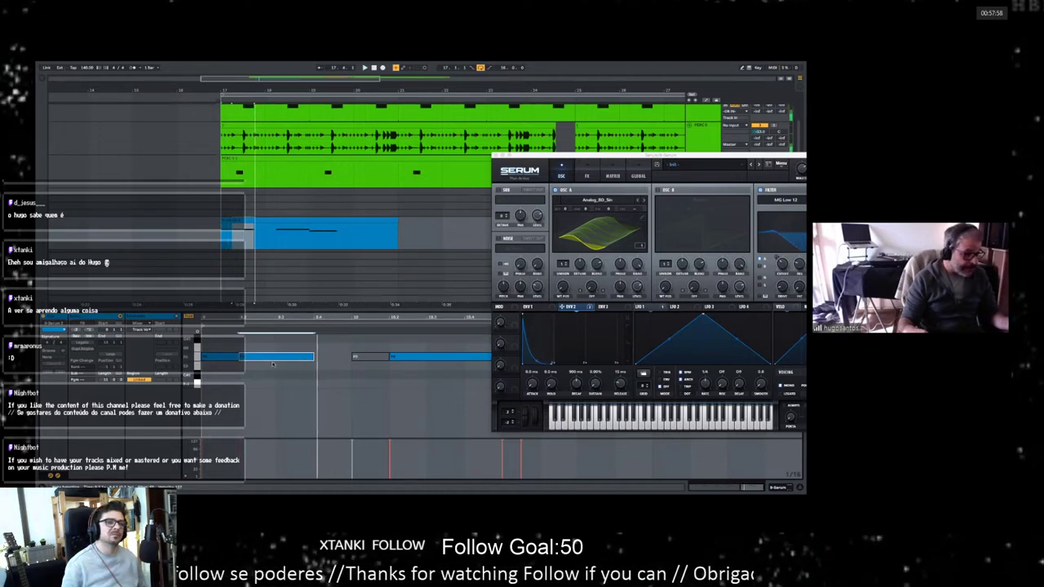
left_click(324, 346)
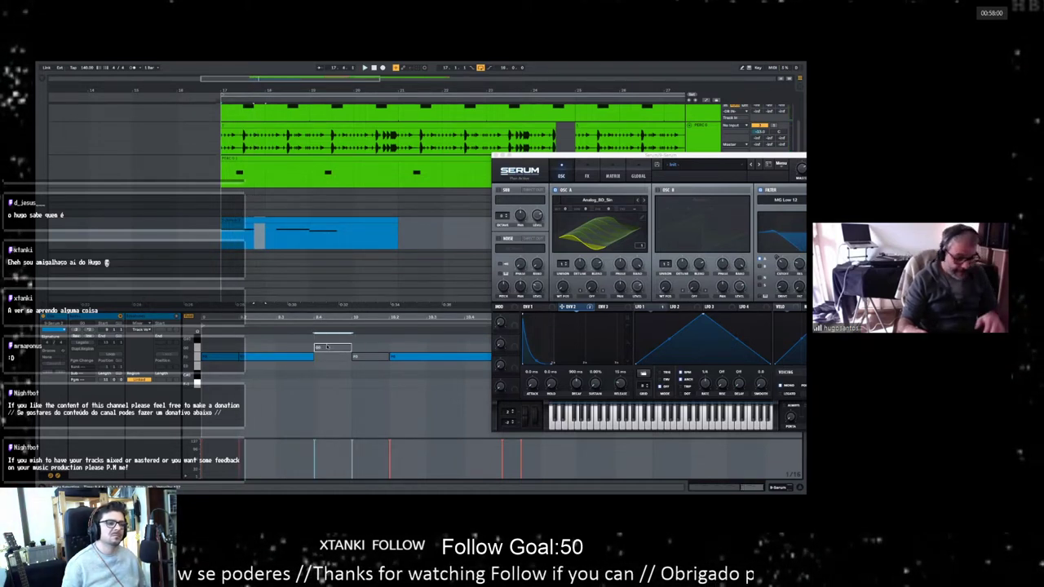
key("0")
left_click(189, 316)
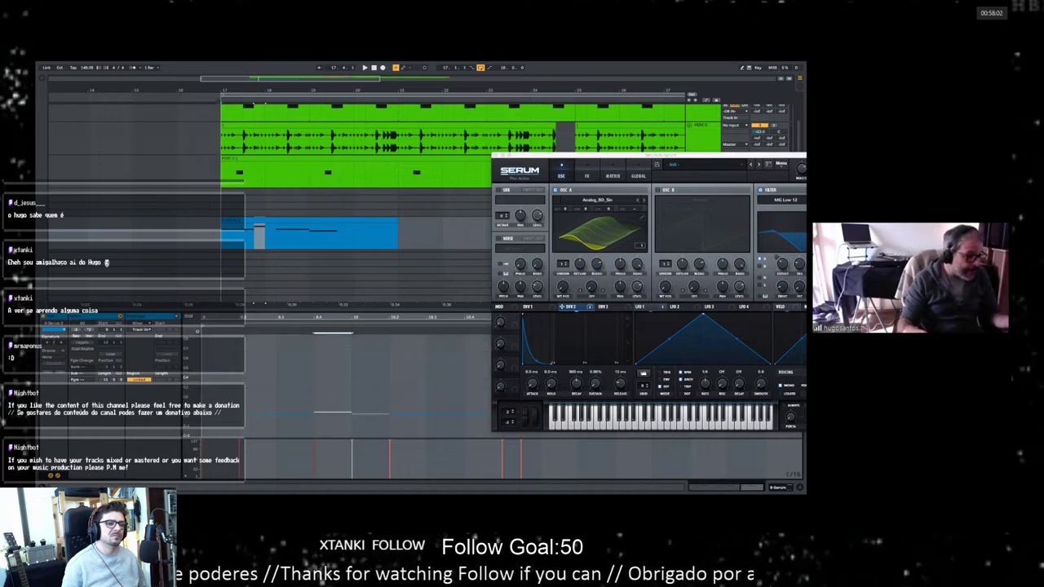
left_click_drag(187, 412, 220, 403)
key("space")
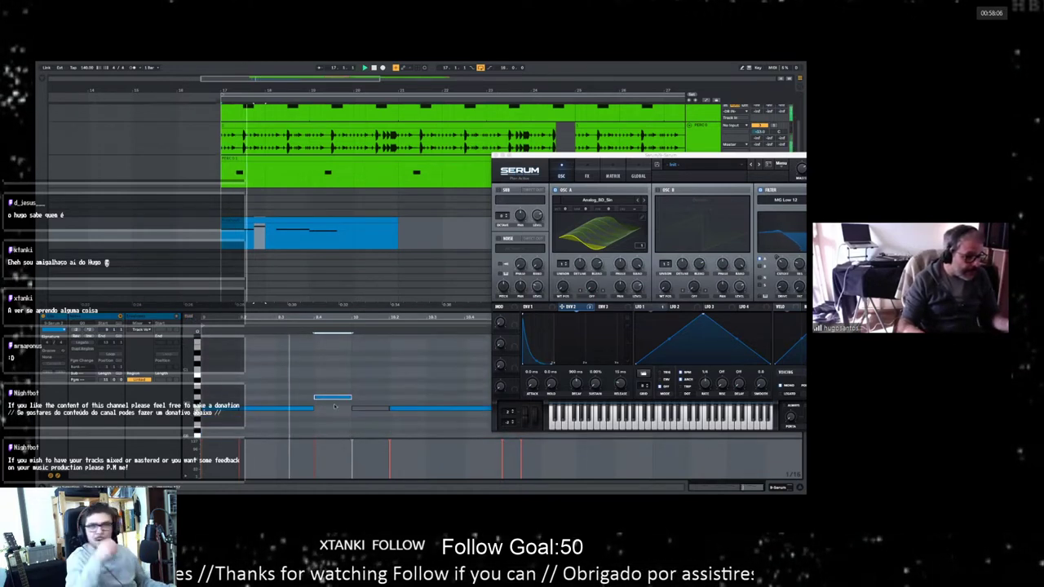
Step: Split the higher one-beat note of the bass phrase into two half-beat notes of the same pitch
key("space")
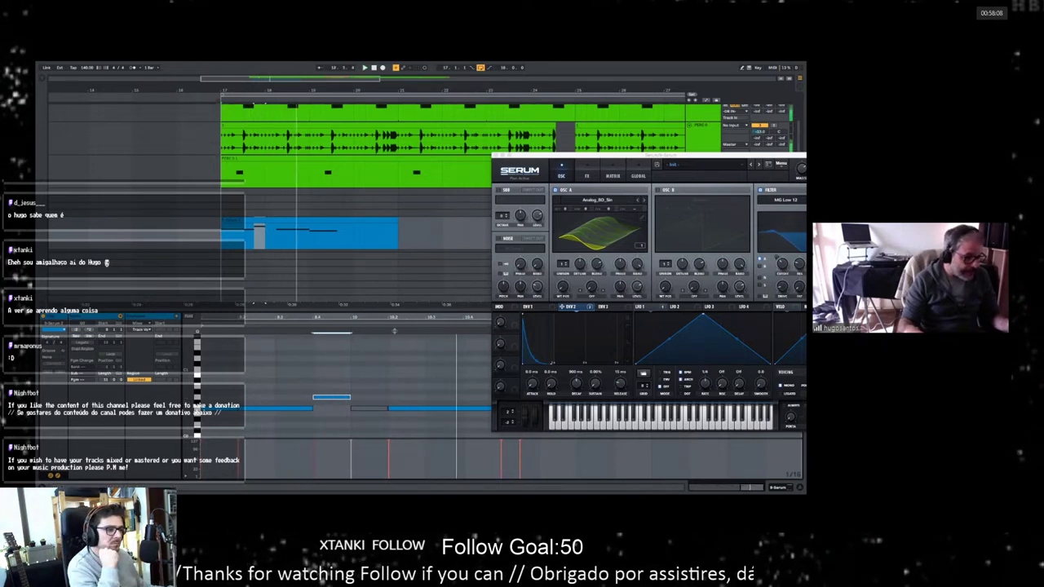
scroll(447, 418, "down", 2)
left_click(447, 408)
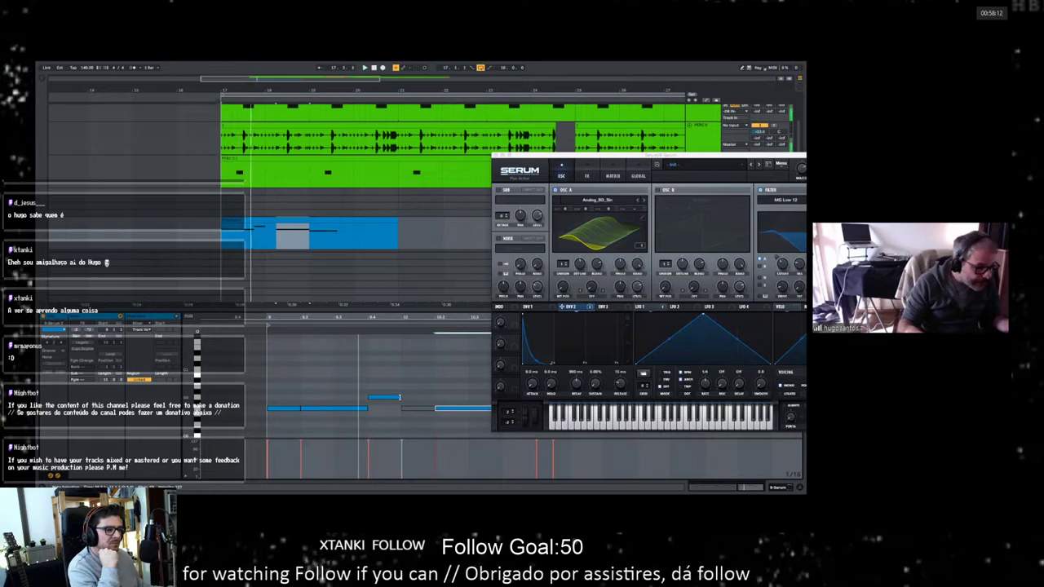
left_click_drag(400, 397, 383, 398)
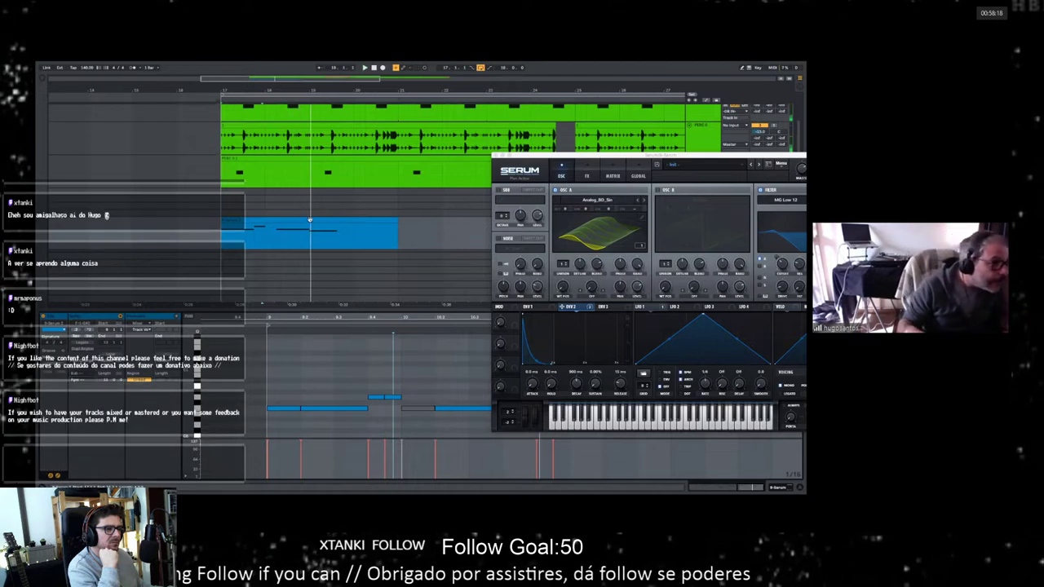
Step: Trim the bass clip to two bars, ending at bar 19, and duplicate it directly after itself
left_click_drag(396, 220, 356, 220)
left_click(359, 219)
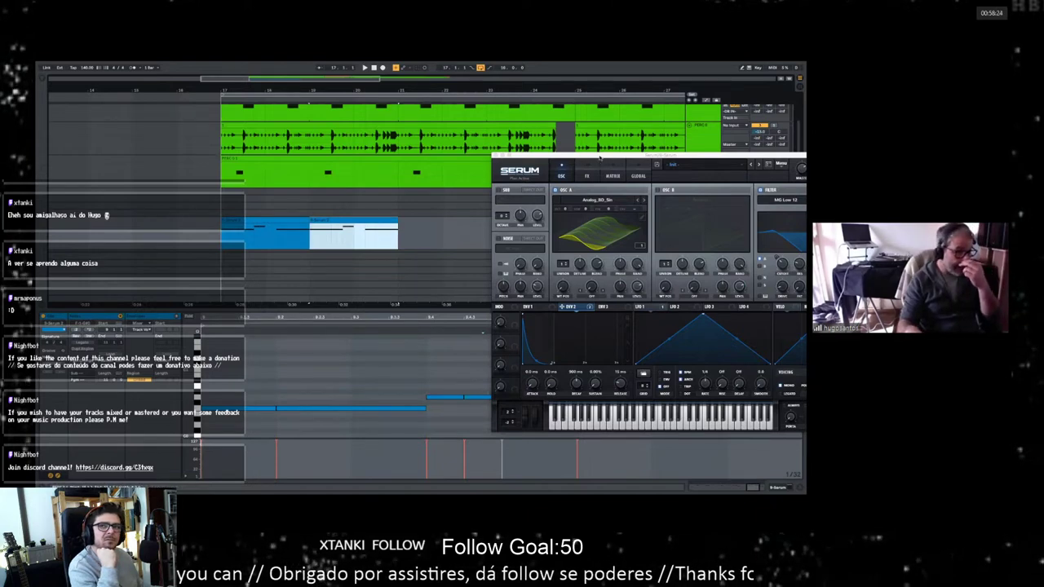
Step: Move Serum clear of the track controls, solo the bass track, and shorten Env 2's decay to about 262 ms during playback
left_click_drag(599, 157, 416, 135)
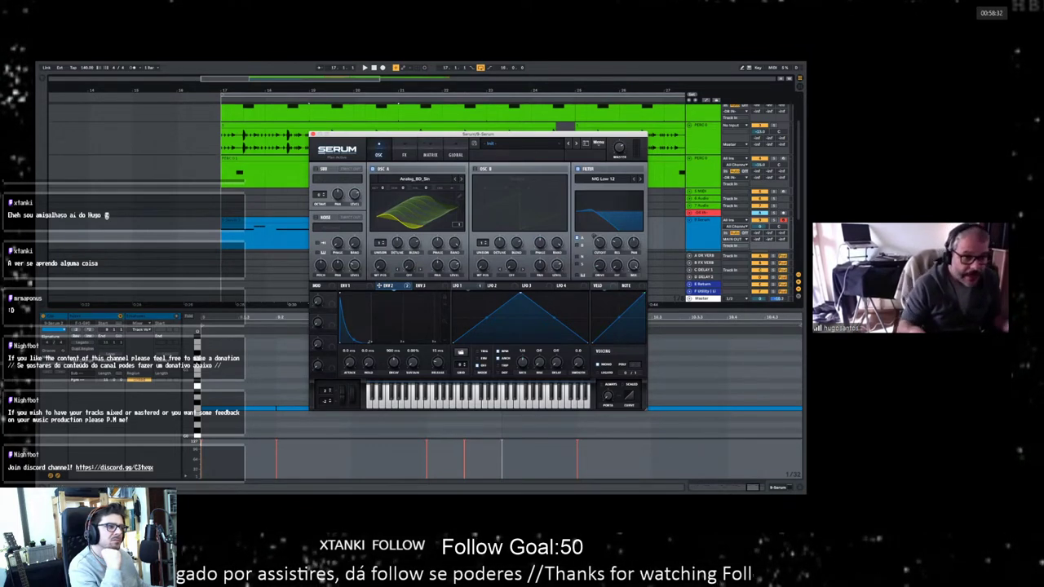
left_click(773, 220)
key("space")
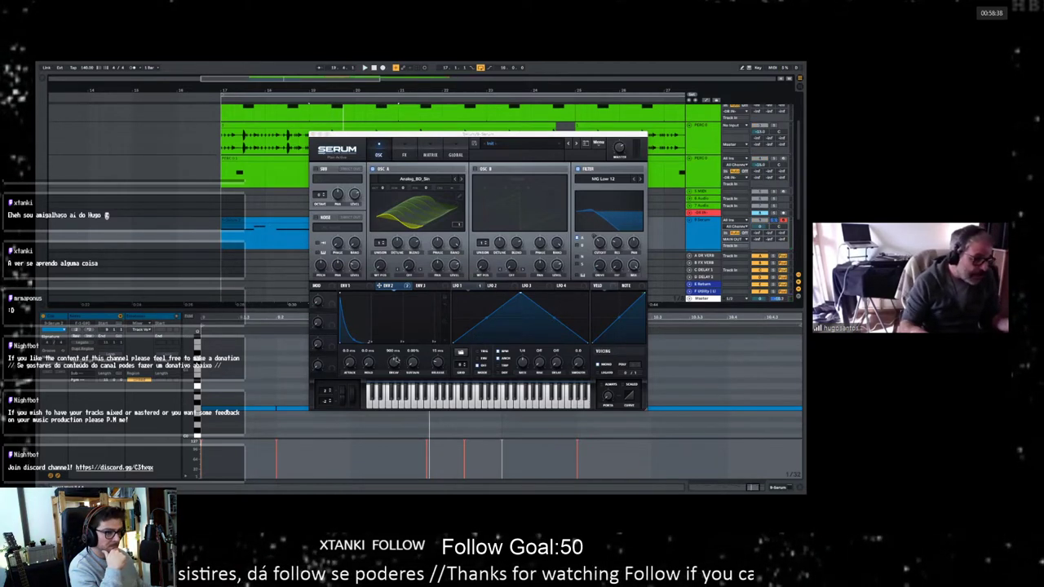
left_click_drag(395, 362, 395, 363)
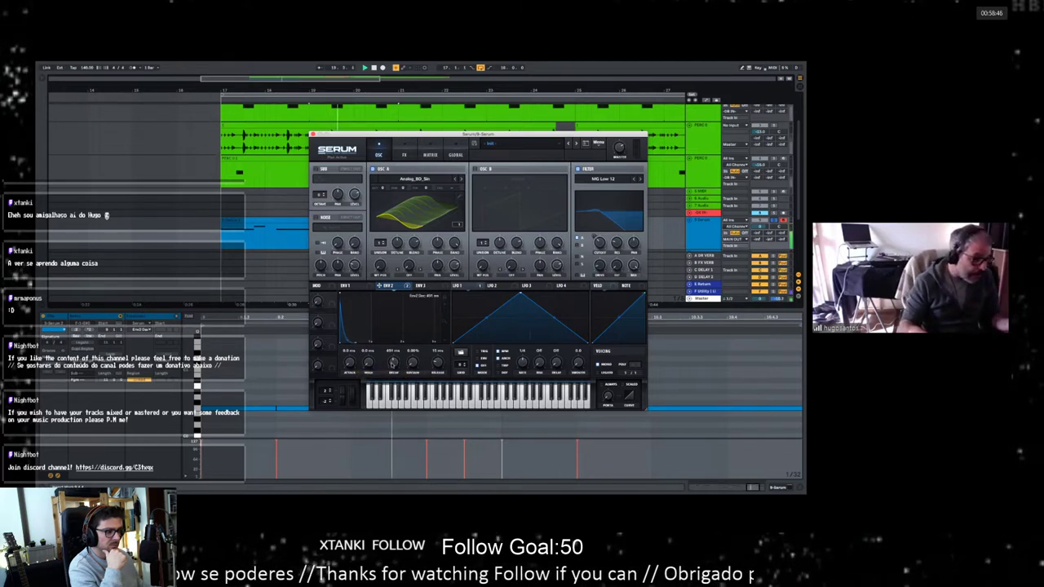
left_click_drag(392, 369, 392, 370)
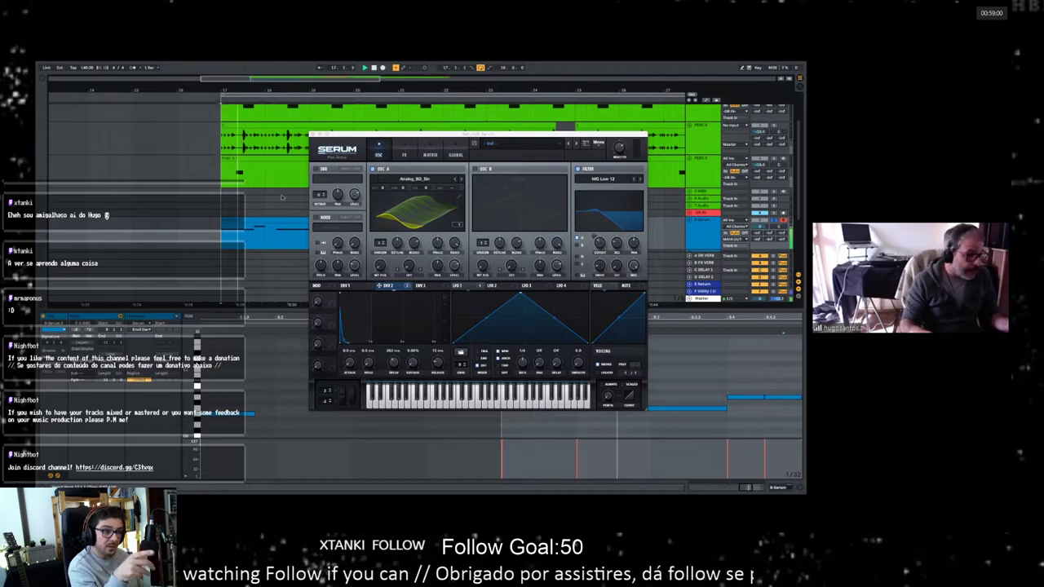
Step: Move Serum clear of the bass clips, set the loop to the first two-bar bass clip, and play it
left_click_drag(386, 128, 472, 94)
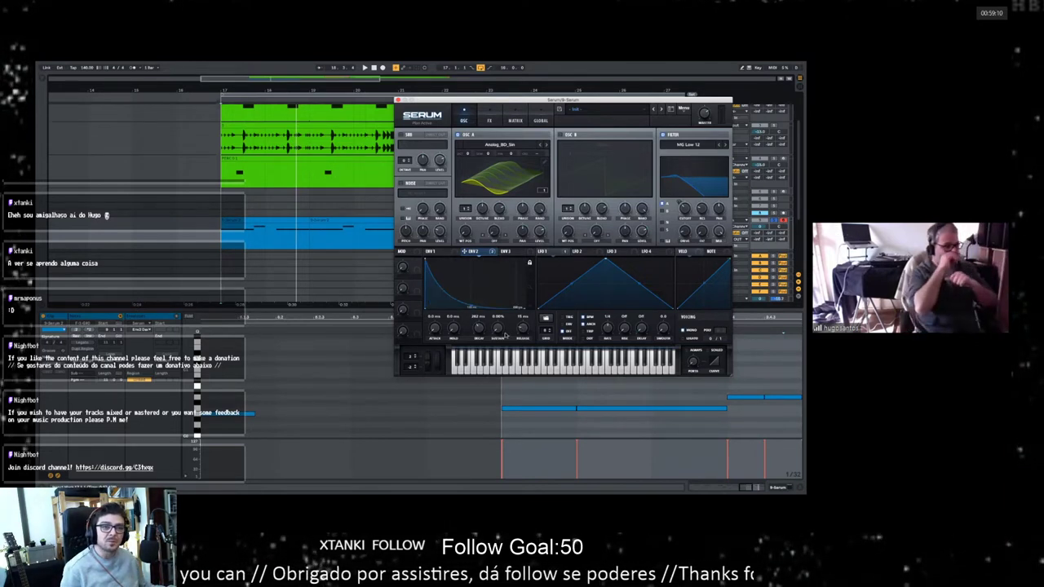
left_click(299, 220)
key("super+l")
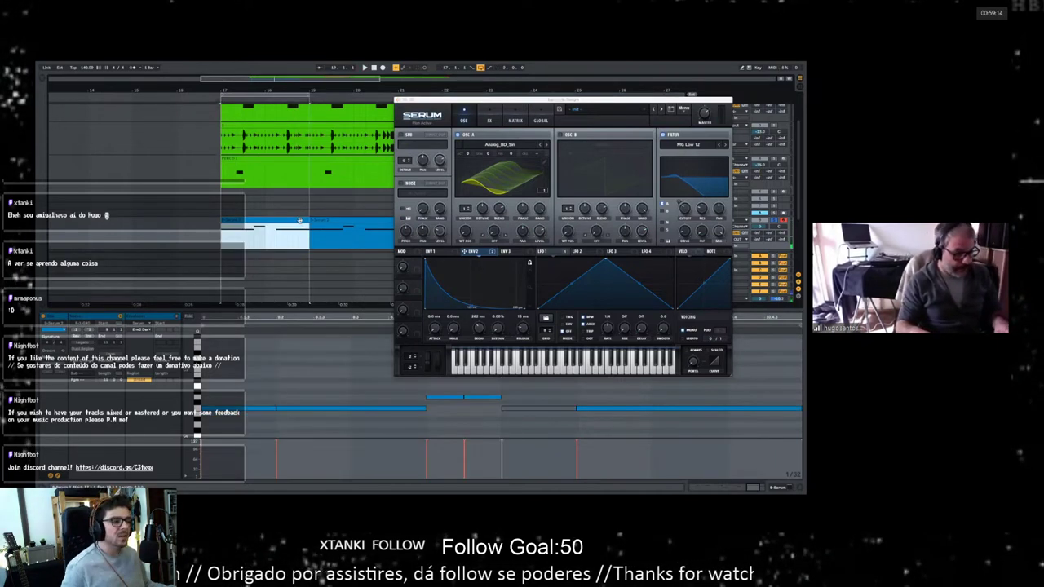
key("space")
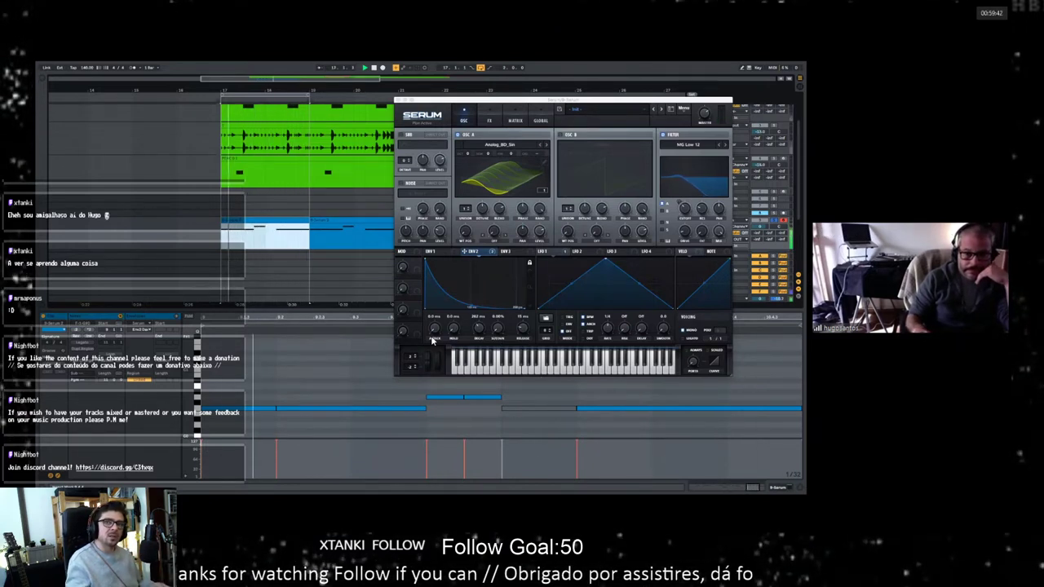
Step: Bring Serum back up while the loop plays and lengthen Env 2's decay to nearly 900 ms
key("super+w")
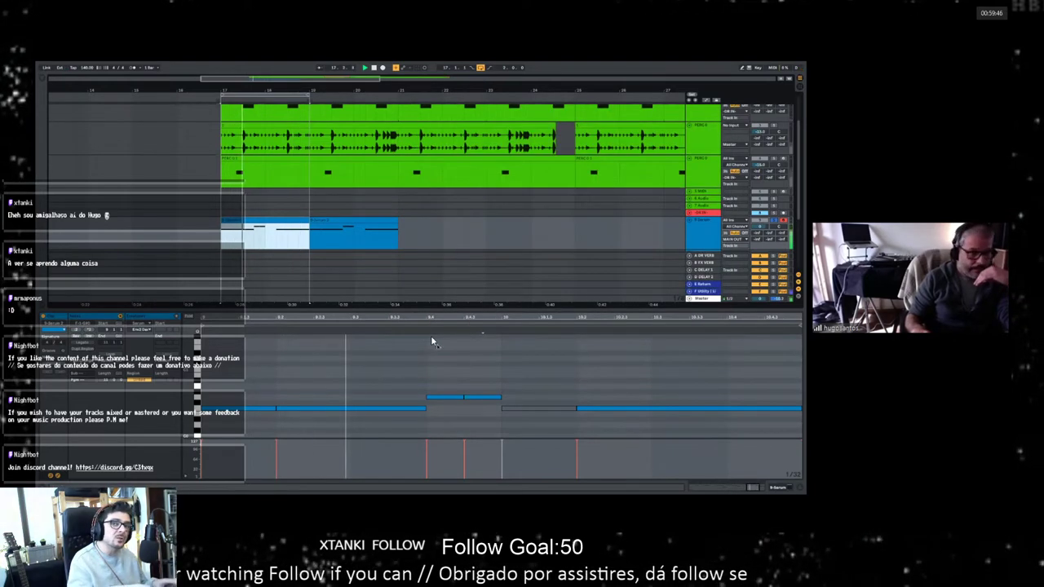
key("super+alt+p")
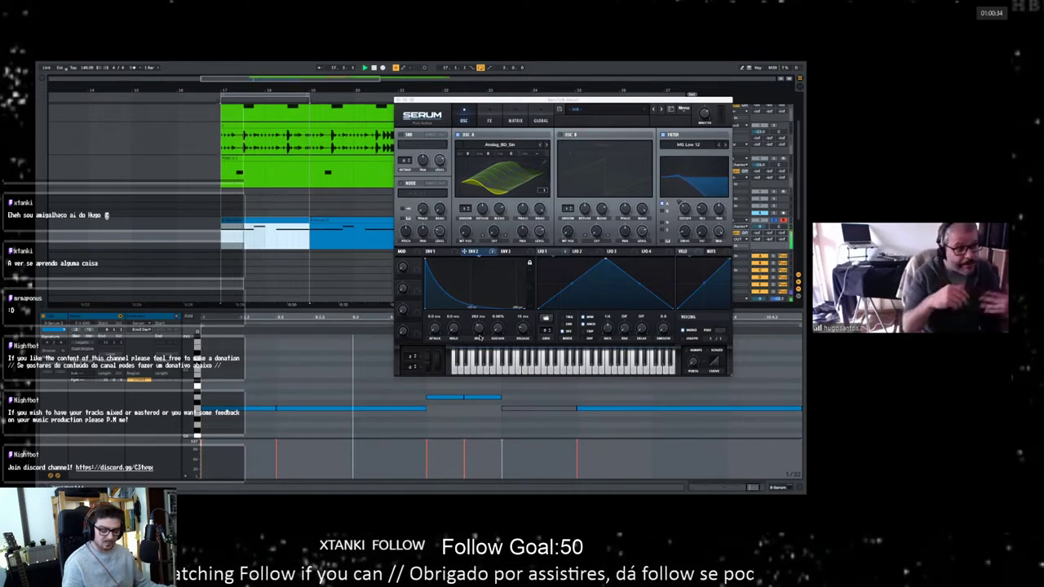
left_click_drag(479, 330, 480, 324)
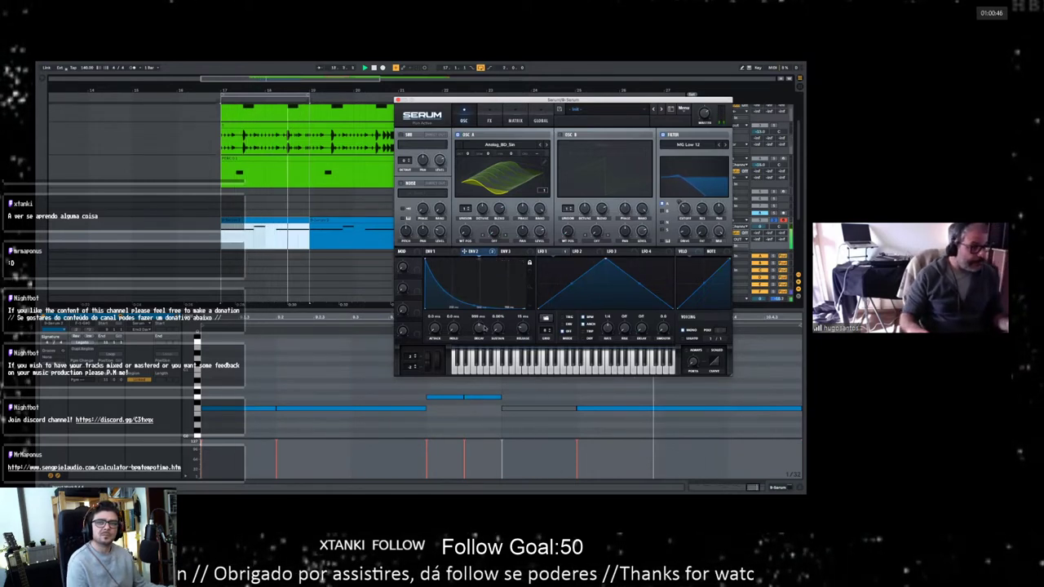
left_click(271, 254)
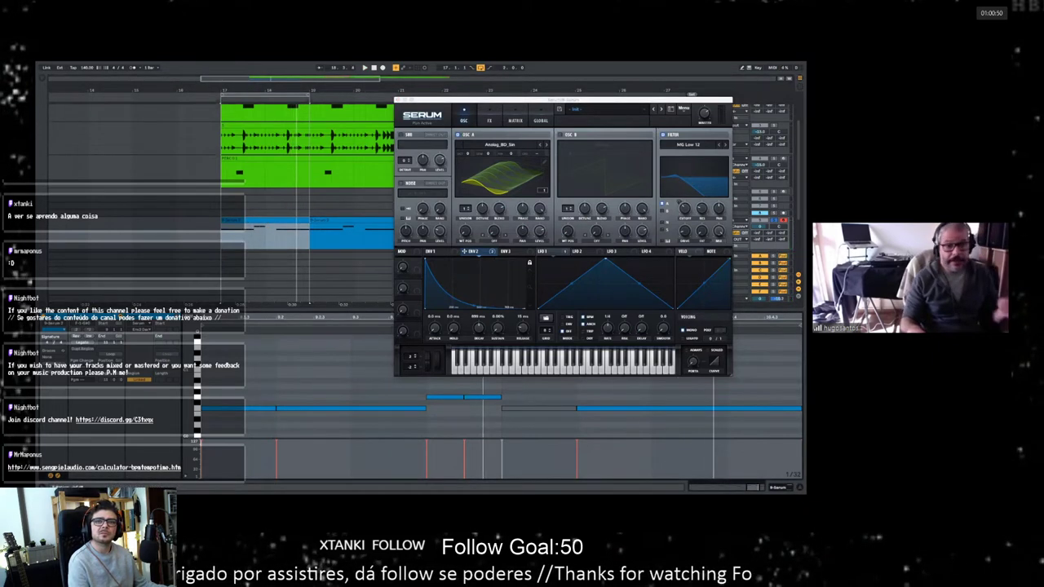
key("alt+super+p")
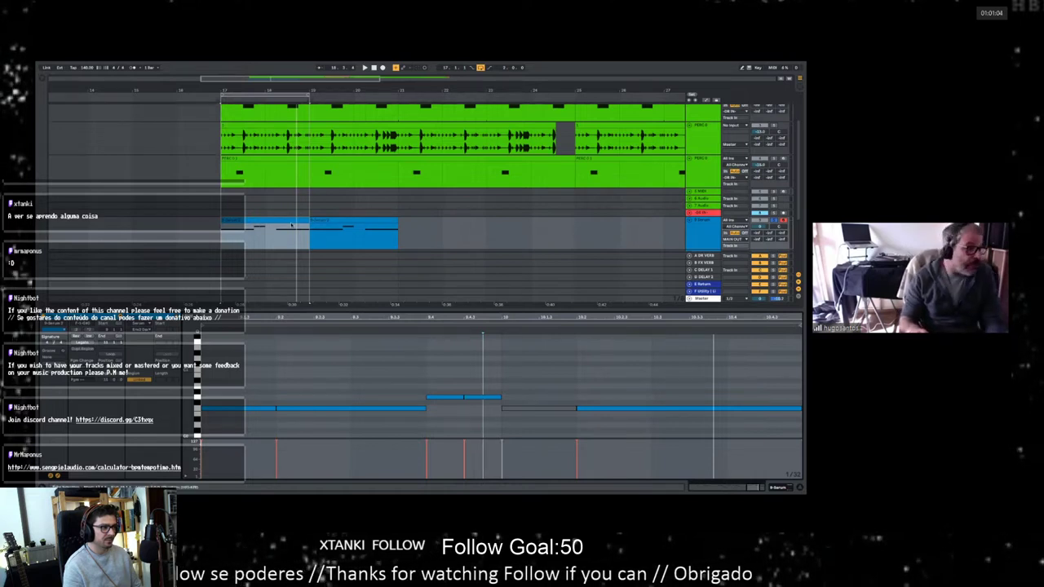
key("super+alt+p")
key("space")
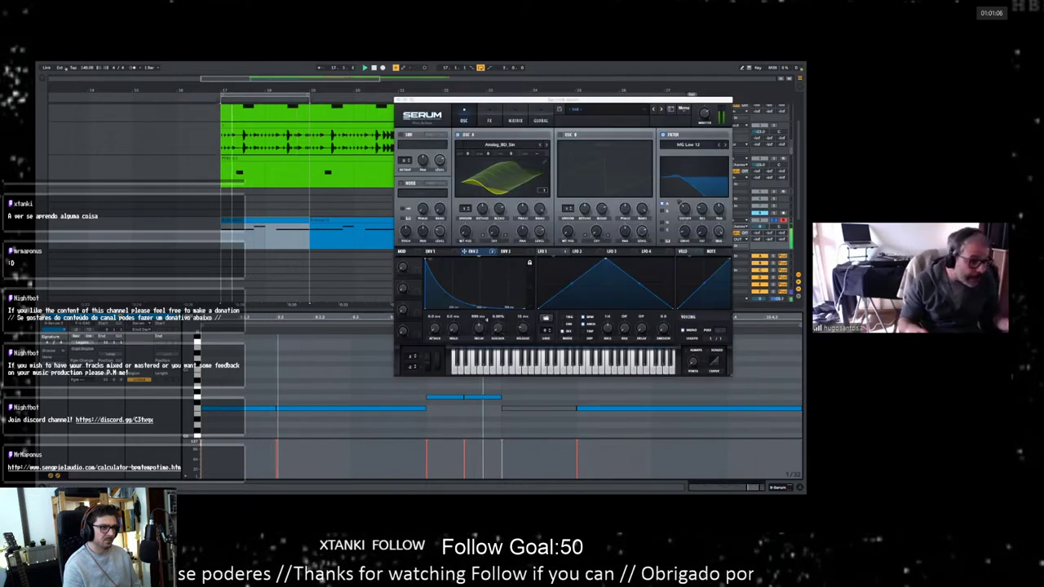
left_click_drag(478, 330, 480, 328)
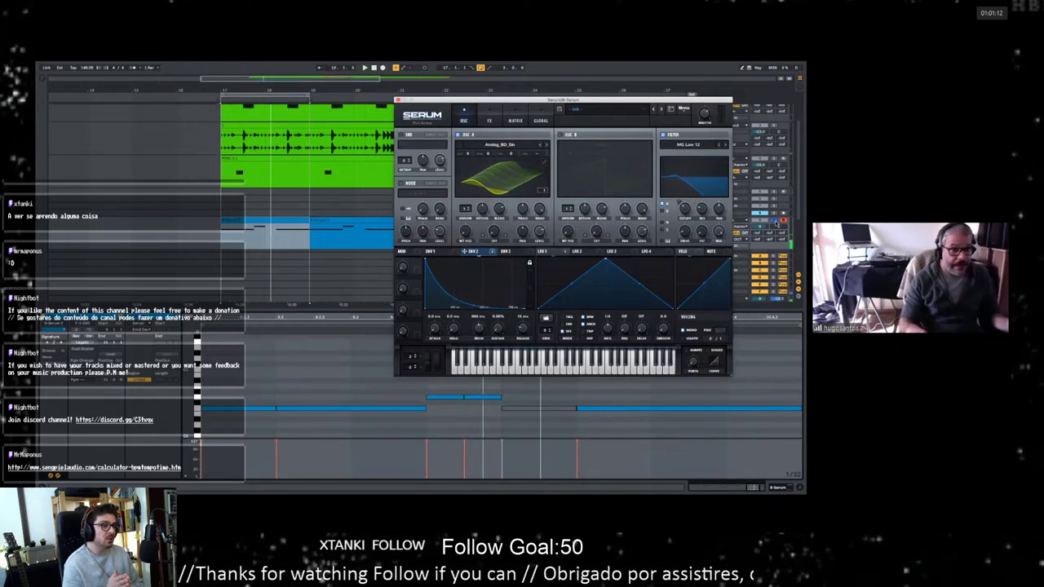
Step: Unsolo the bass track, play it together with the drums, and move Serum clear of the track controls
left_click(775, 222)
key("space")
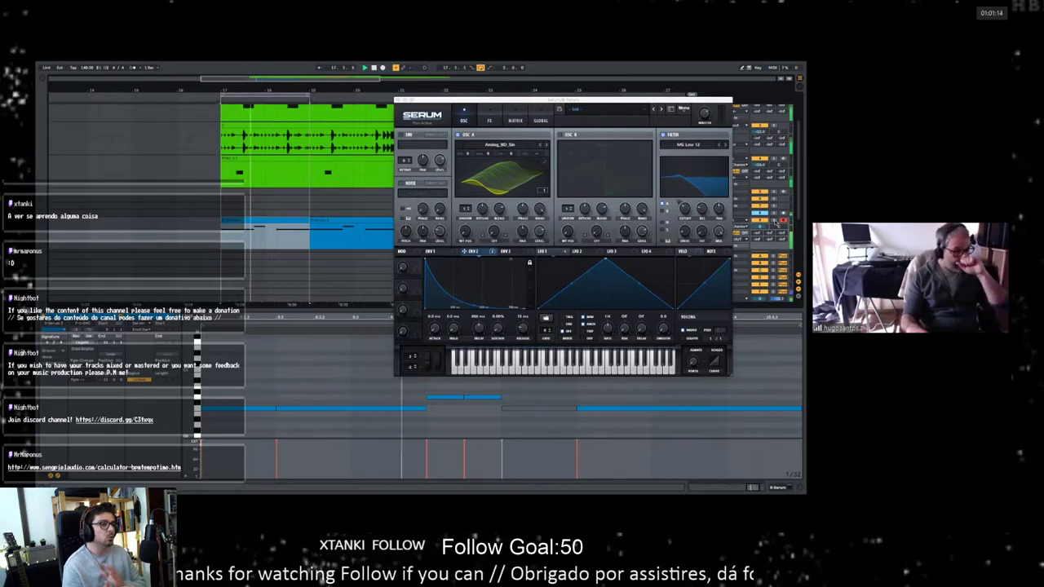
left_click_drag(689, 98, 595, 92)
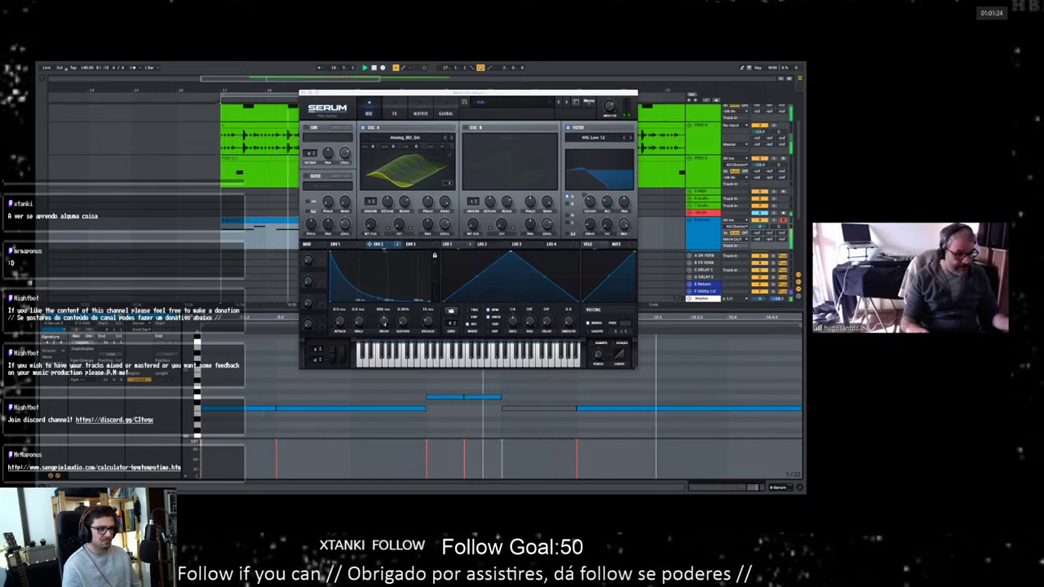
Step: Lengthen Env 2's decay to 1.79 s, try a convex decay curve, and return the curve to a concave shape
mouse_move(384, 322)
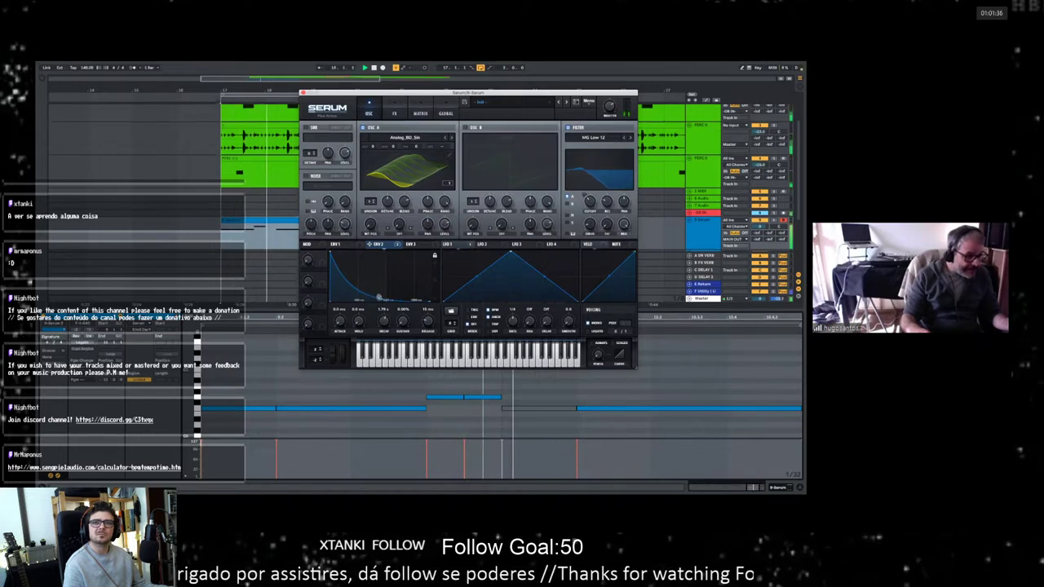
left_click_drag(376, 289, 377, 270)
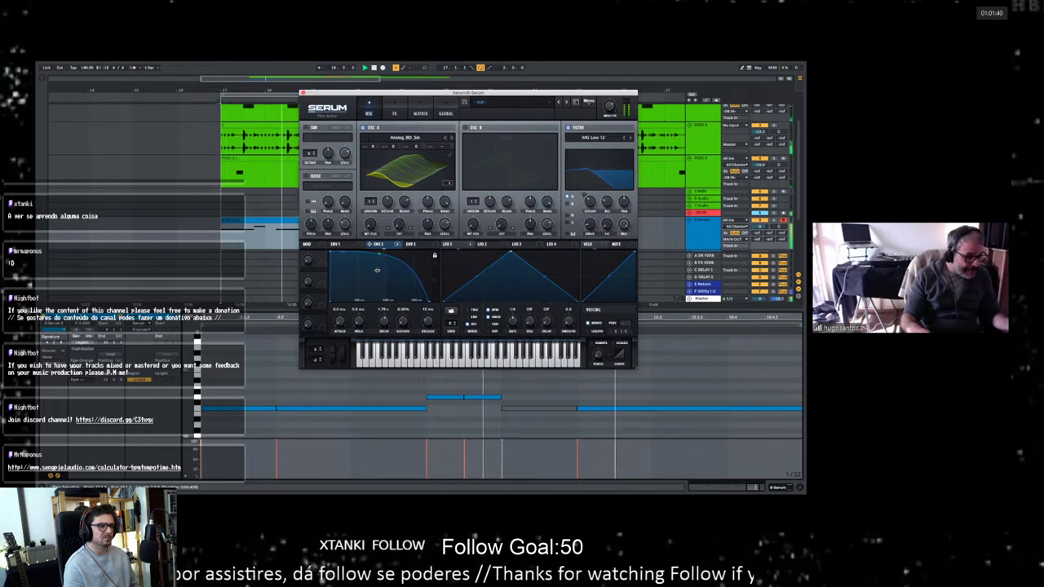
left_click_drag(377, 270, 374, 301)
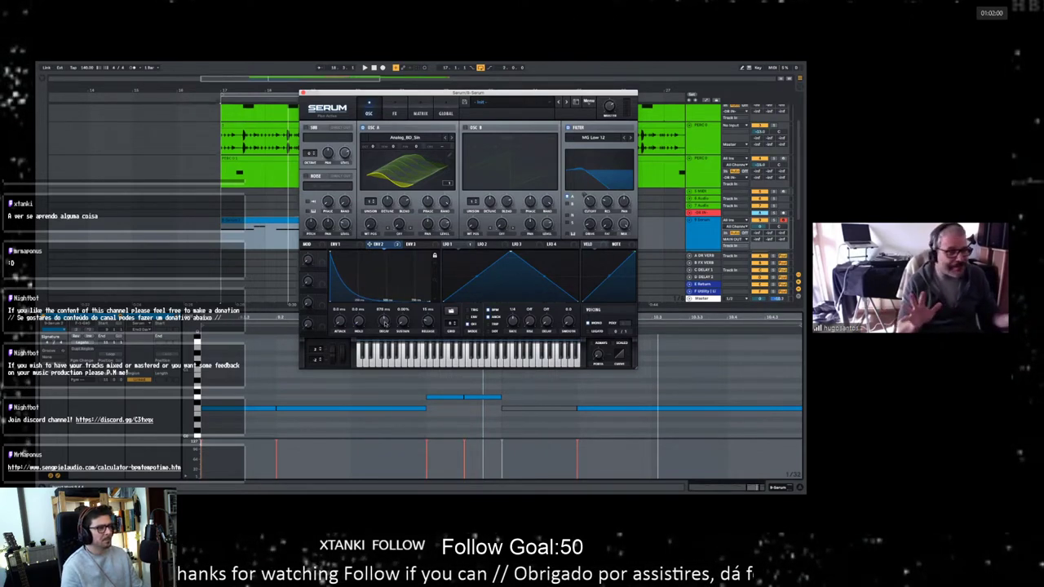
Step: Try an Env 2 attack of about 511 ms combined with a decay of about 1.04 s
left_click_drag(331, 254, 375, 255)
left_click_drag(341, 285, 342, 289)
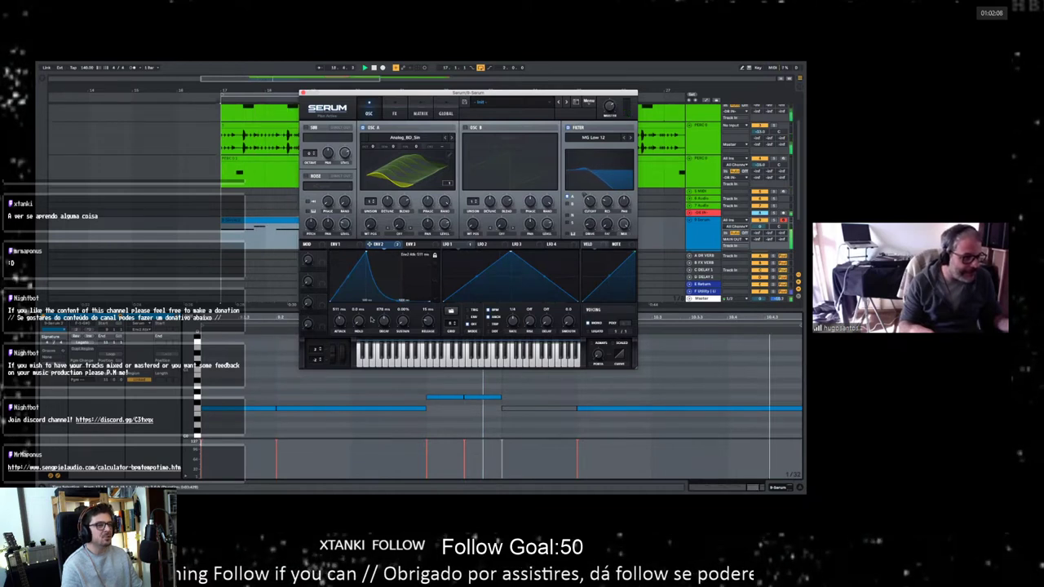
left_click_drag(383, 322, 383, 319)
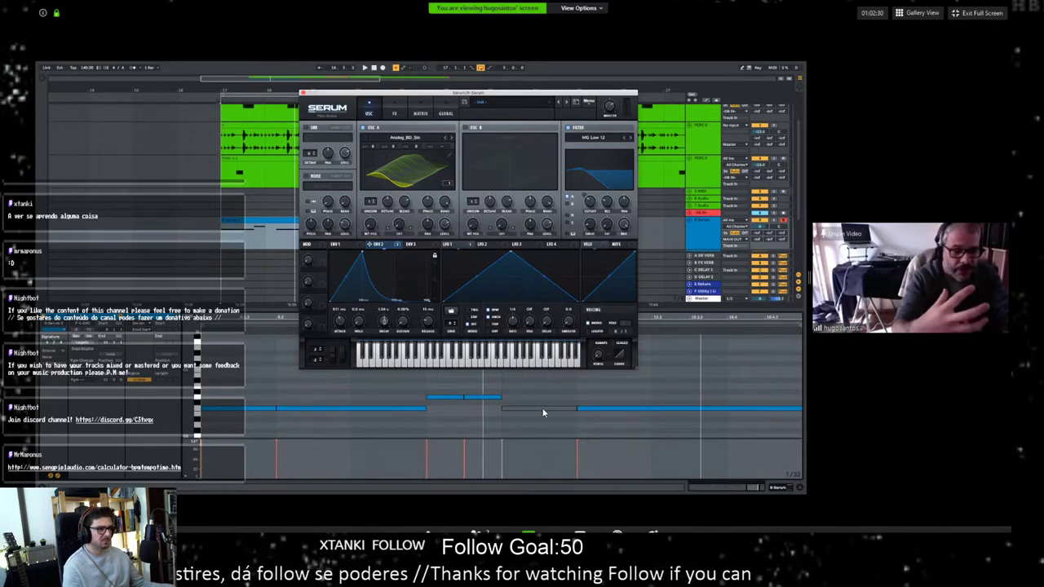
left_click_drag(808, 275, 664, 275)
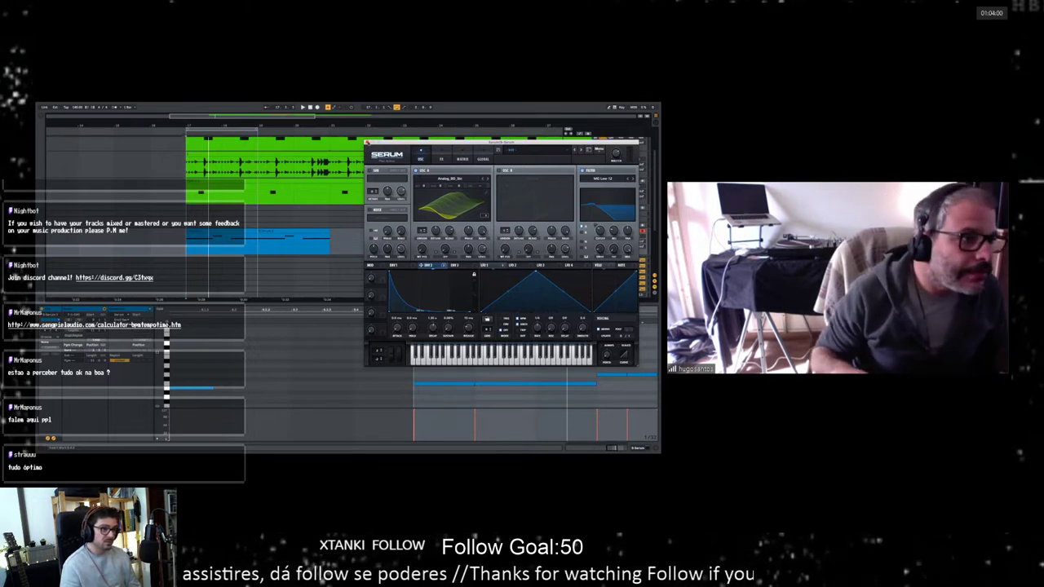
Step: Hide Serum, show the tracks' automation lanes, and play the looped bass section zoomed in on the timeline
key("super+alt+p")
left_click(578, 243)
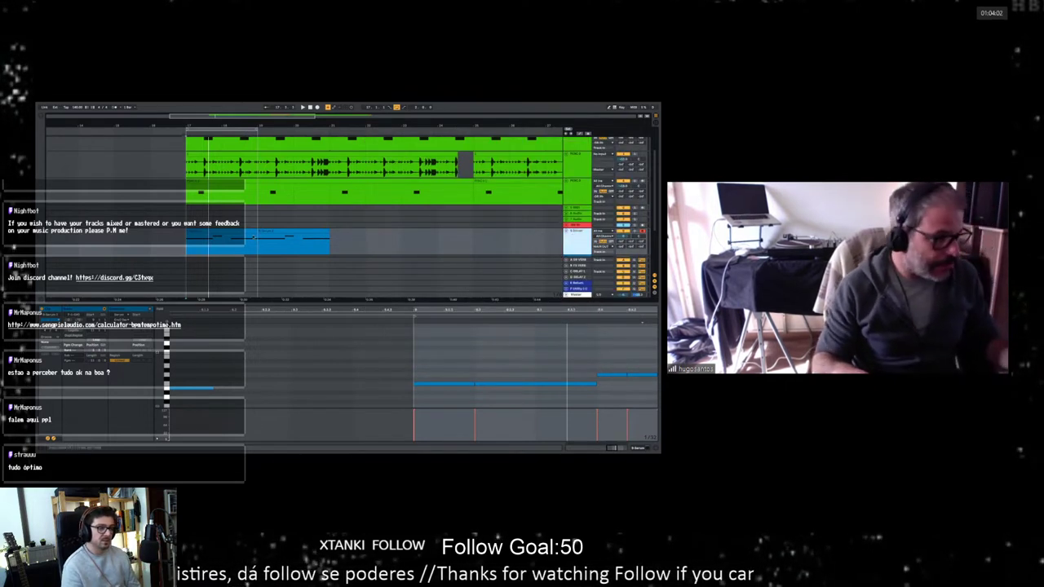
key("space")
scroll(578, 243, "down", 3)
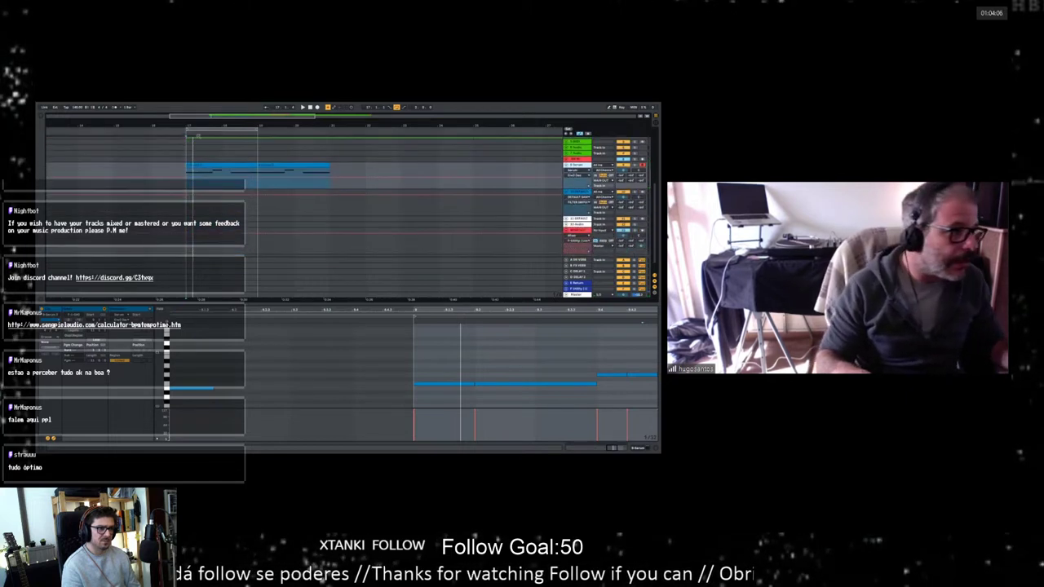
left_click_drag(216, 126, 335, 151)
key("space")
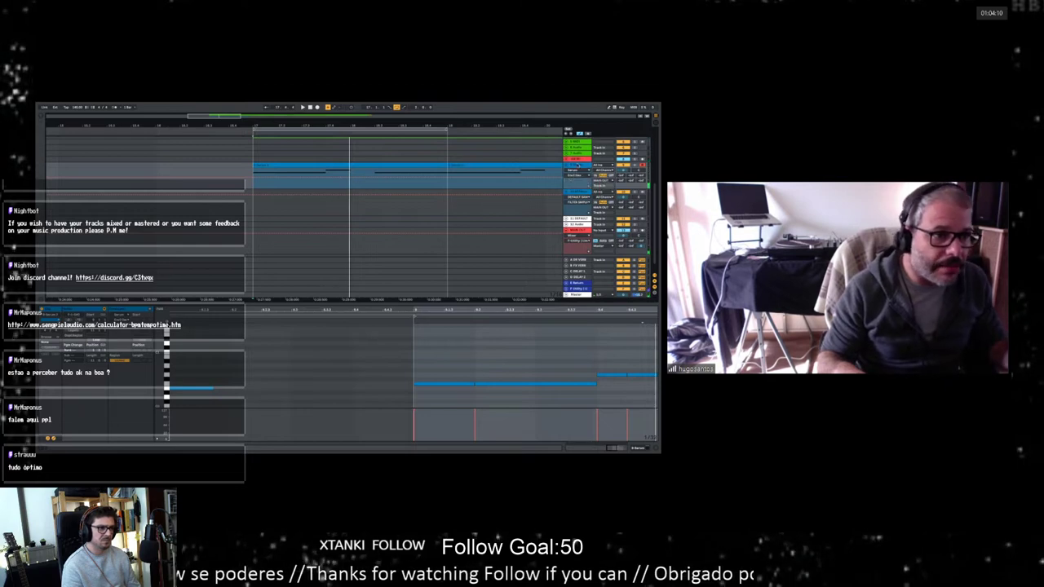
Step: Show the bass track's device chain, reopen Serum, move it below the bass clips, and play the loop
left_click(640, 448)
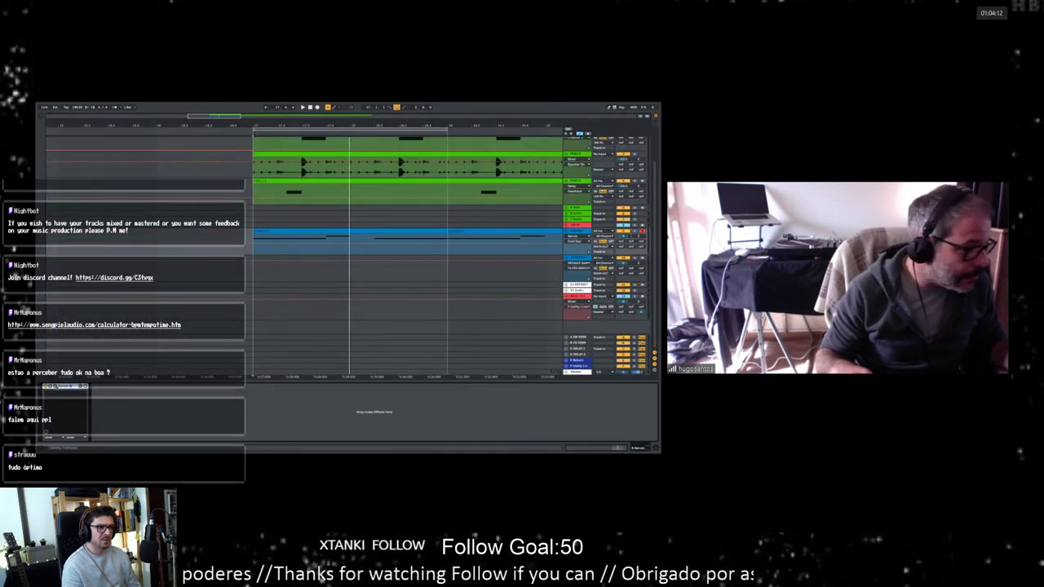
left_click(55, 386)
left_click_drag(493, 162, 491, 239)
key("space")
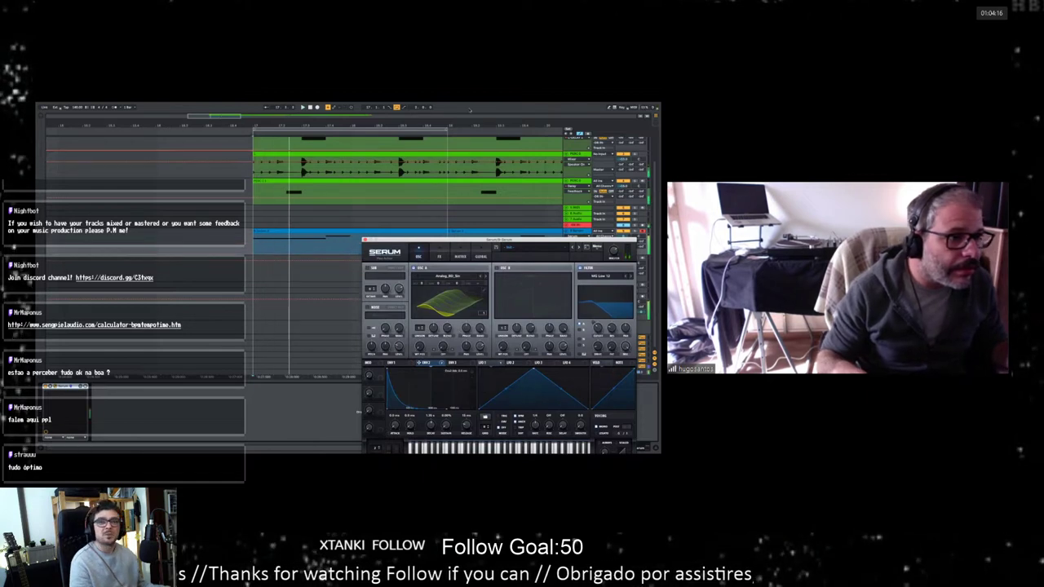
Step: Duplicate the two-bar bass section from bar 17 onto bar 19 and extend the loop to four bars
left_click_drag(467, 125, 230, 122)
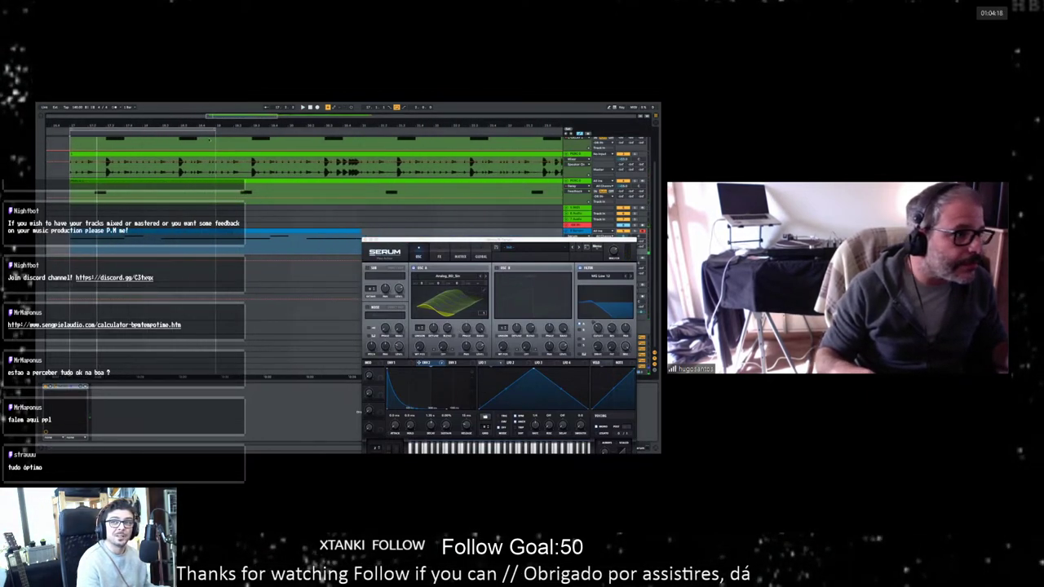
left_click_drag(215, 246, 70, 246)
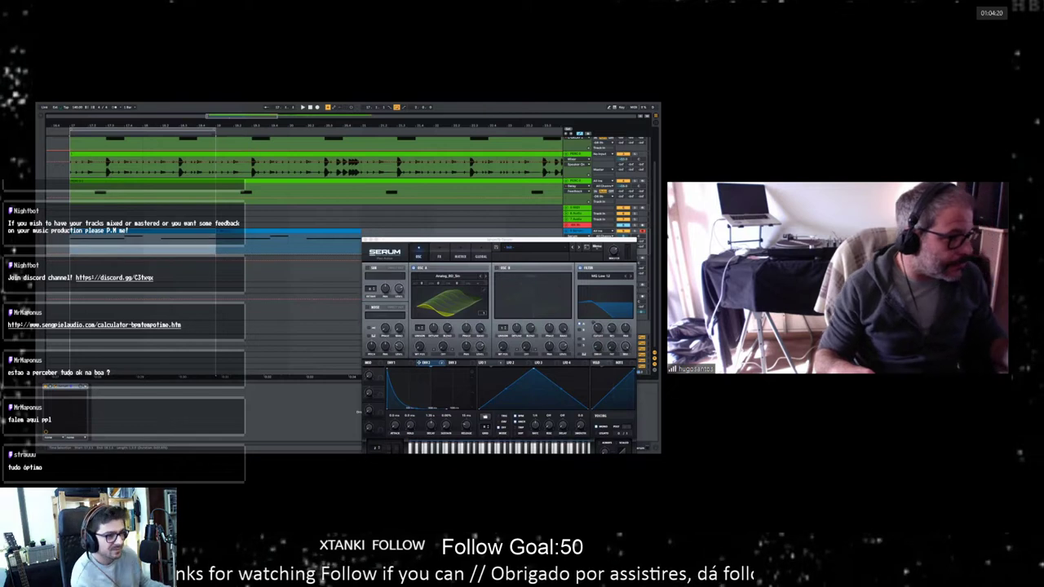
key("super+d")
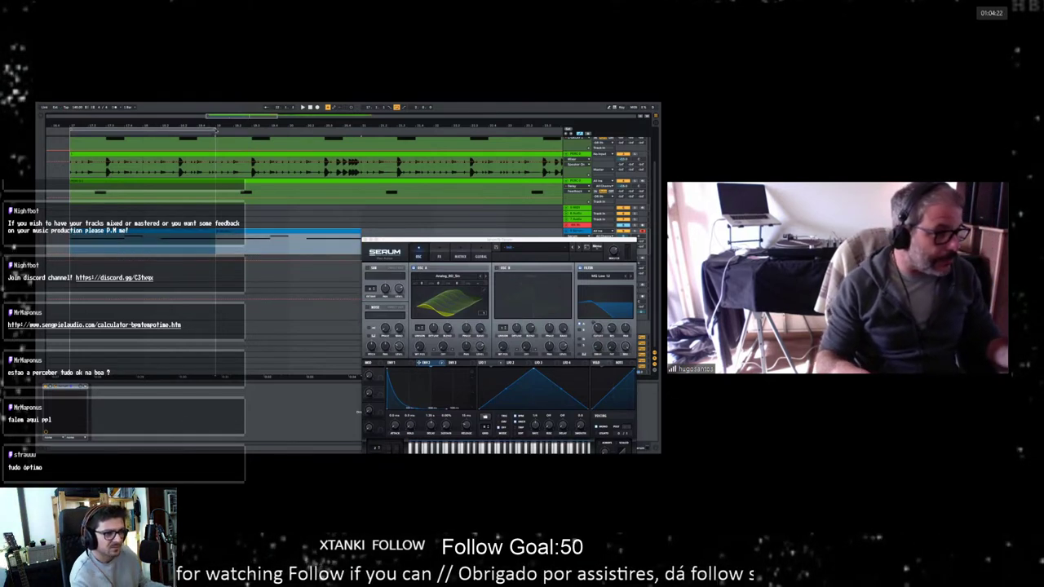
key("super+d")
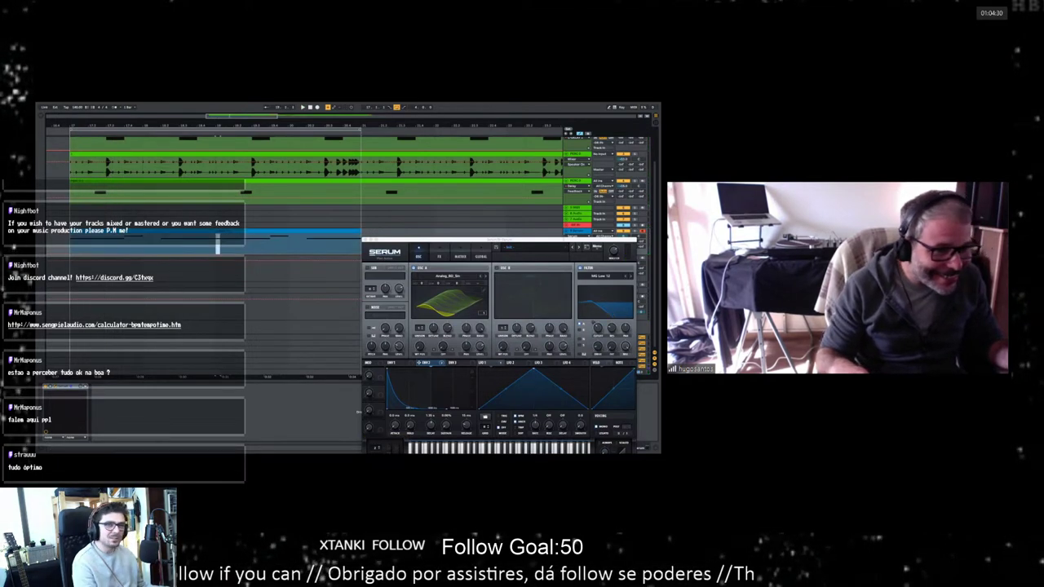
Step: Raise the Env 2 attack automation over the bass from bar 19 to 19.4 and over the last note before bar 21
left_click(588, 252)
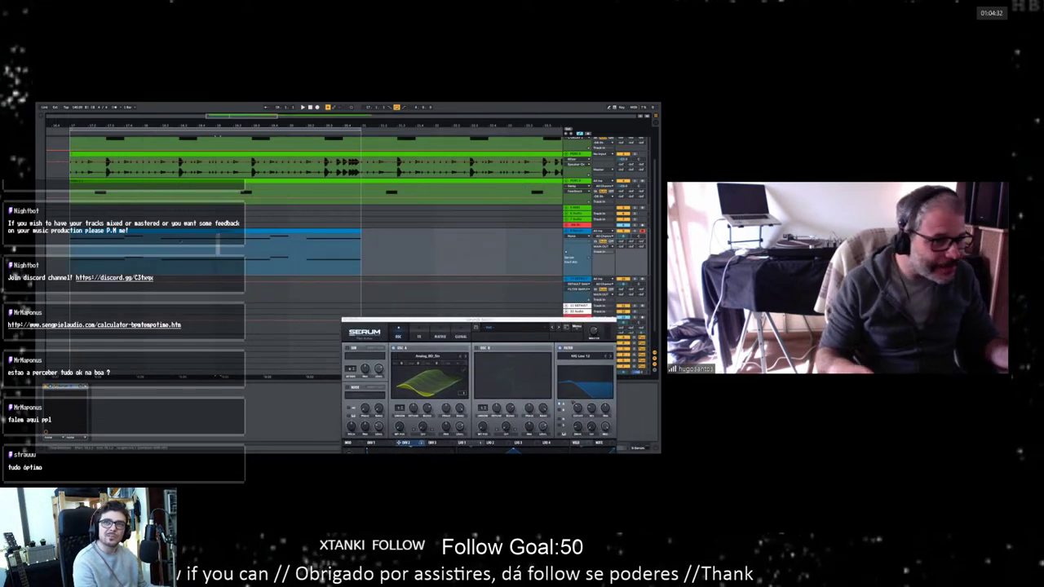
left_click_drag(214, 265, 360, 265)
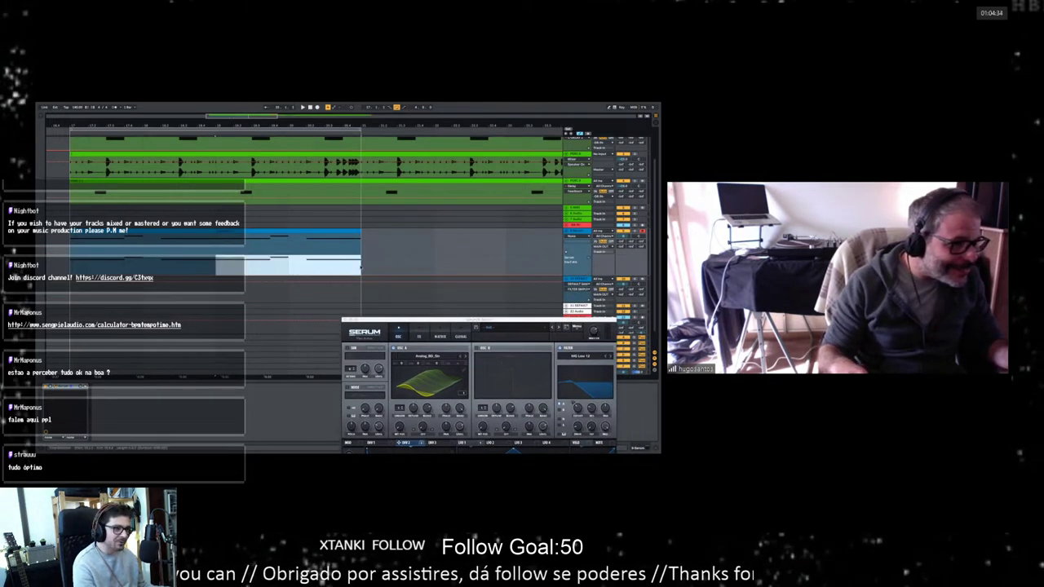
left_click_drag(270, 265, 215, 265)
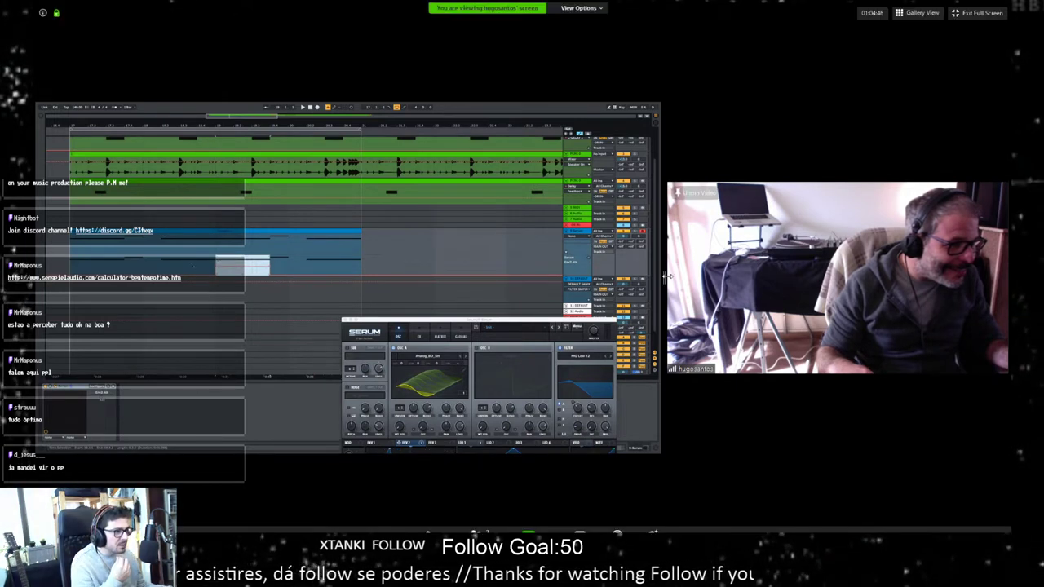
left_click_drag(664, 278, 887, 278)
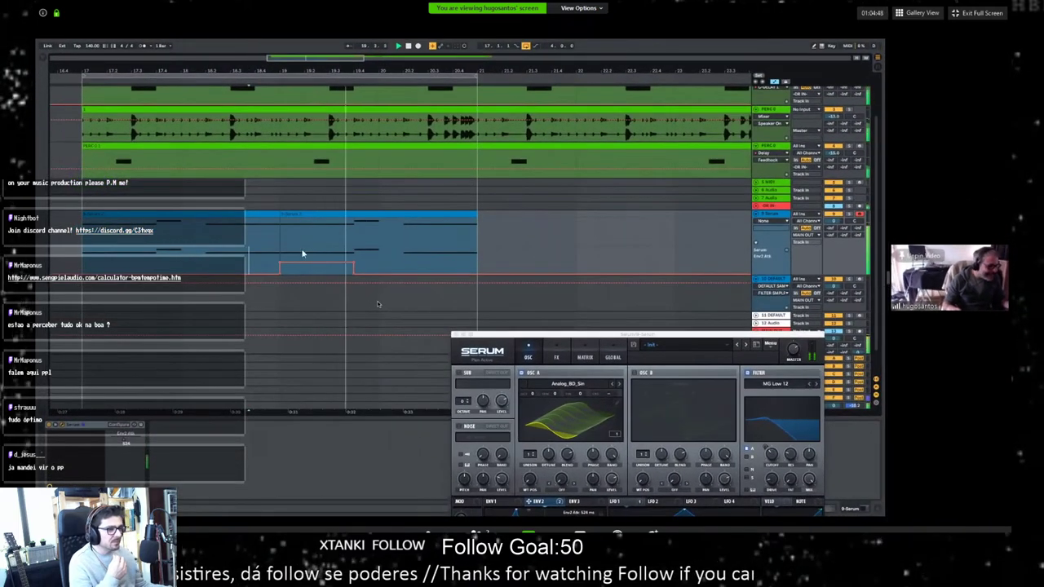
left_click_drag(403, 261, 477, 269)
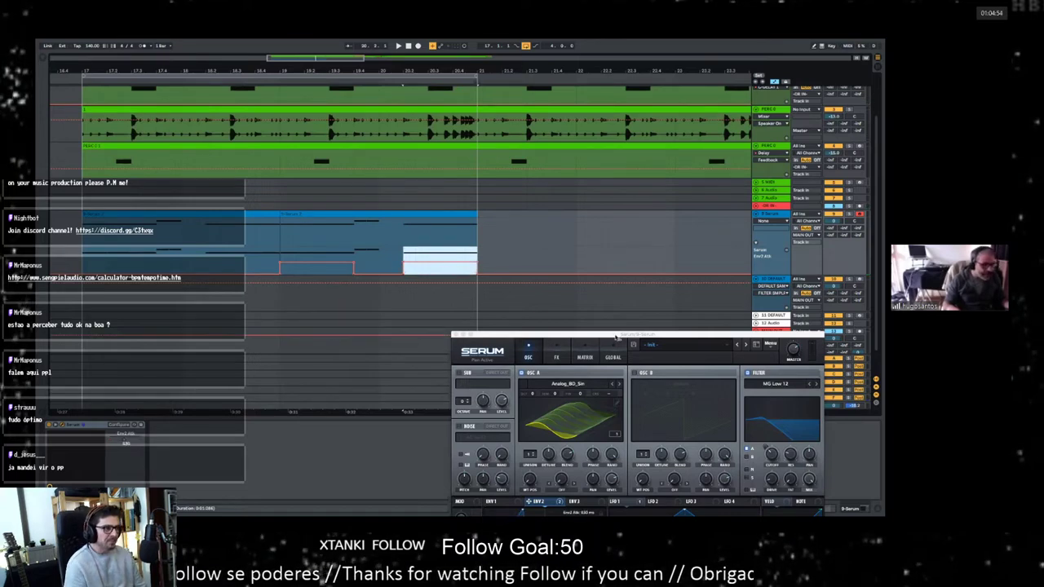
Step: Set the raised Env 2 attack before bar 21 to about 532 ms and slope the start of both raised sections
left_click_drag(617, 335, 651, 80)
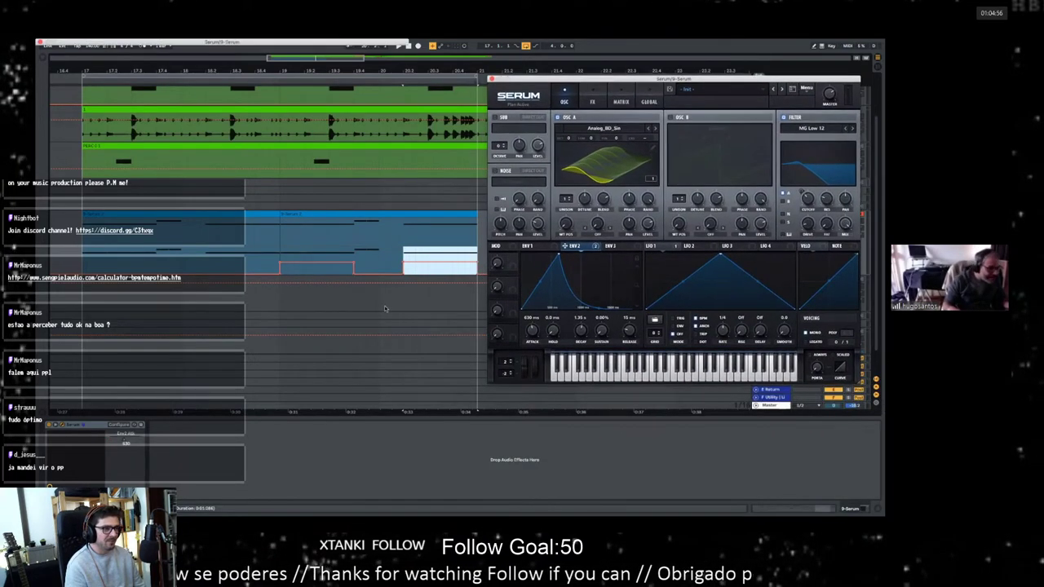
left_click_drag(422, 268, 422, 271)
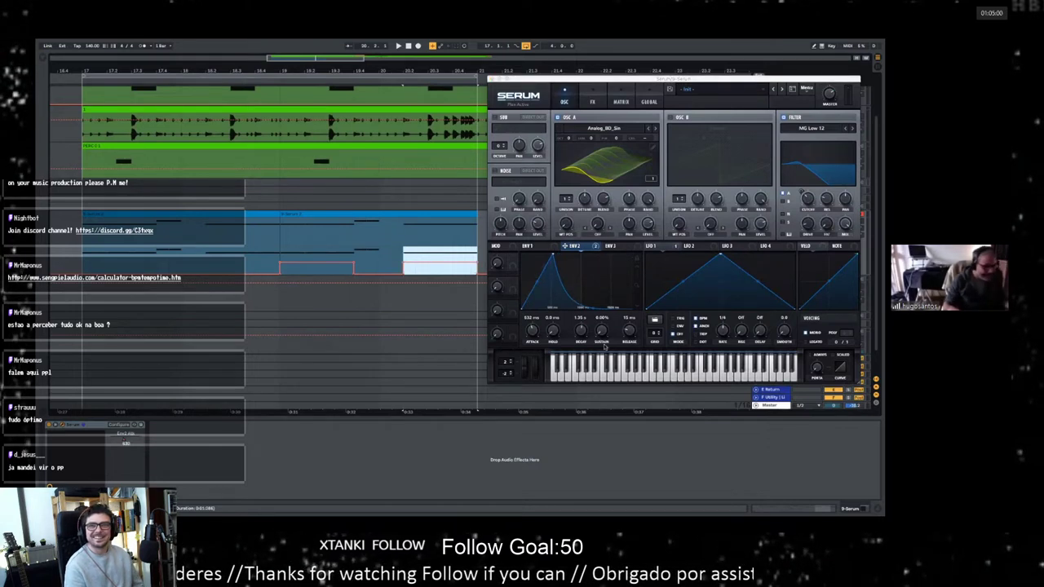
left_click(82, 265)
key("space")
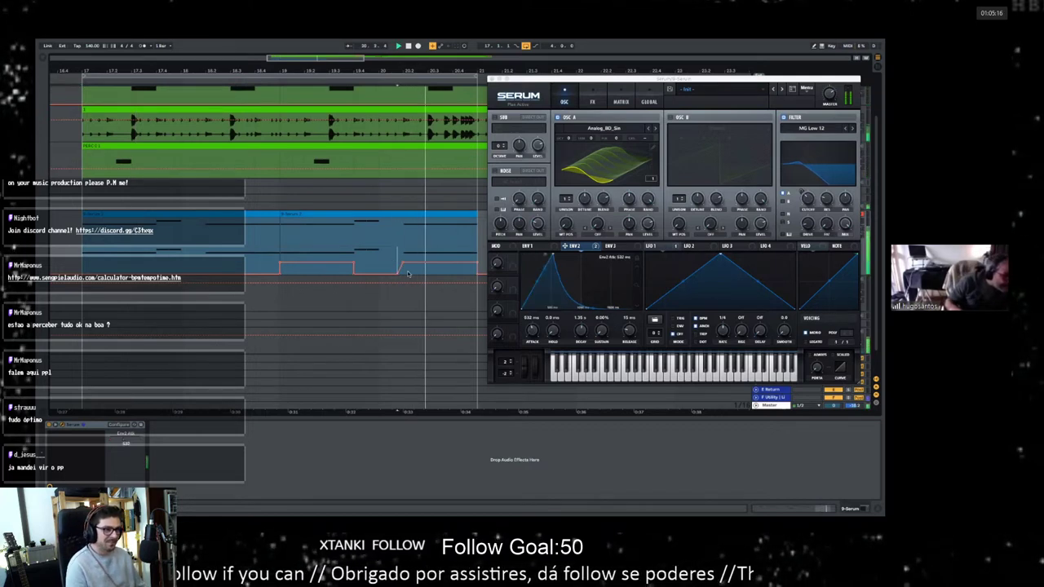
left_click(281, 238)
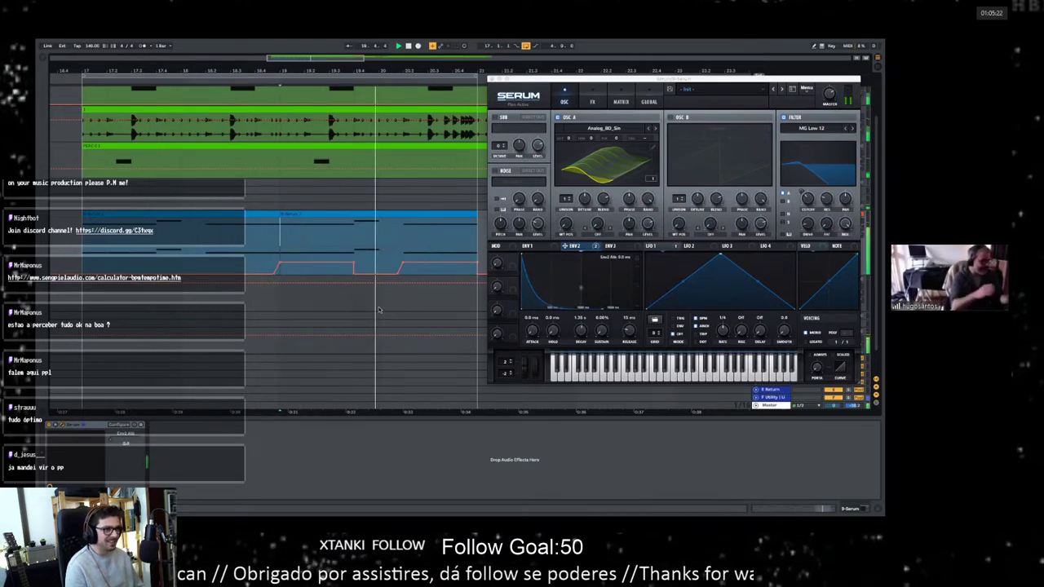
Step: Drop the Env 2 attack automation to 0 ms between 19.2 and 19.4 and play the loop
left_click_drag(301, 271, 327, 273)
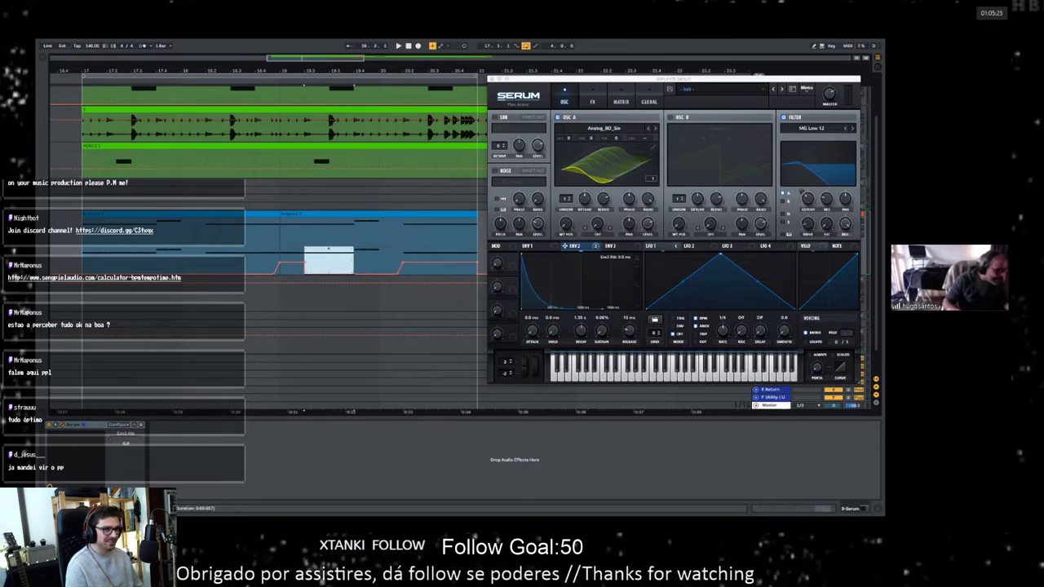
left_click(279, 240)
key("space")
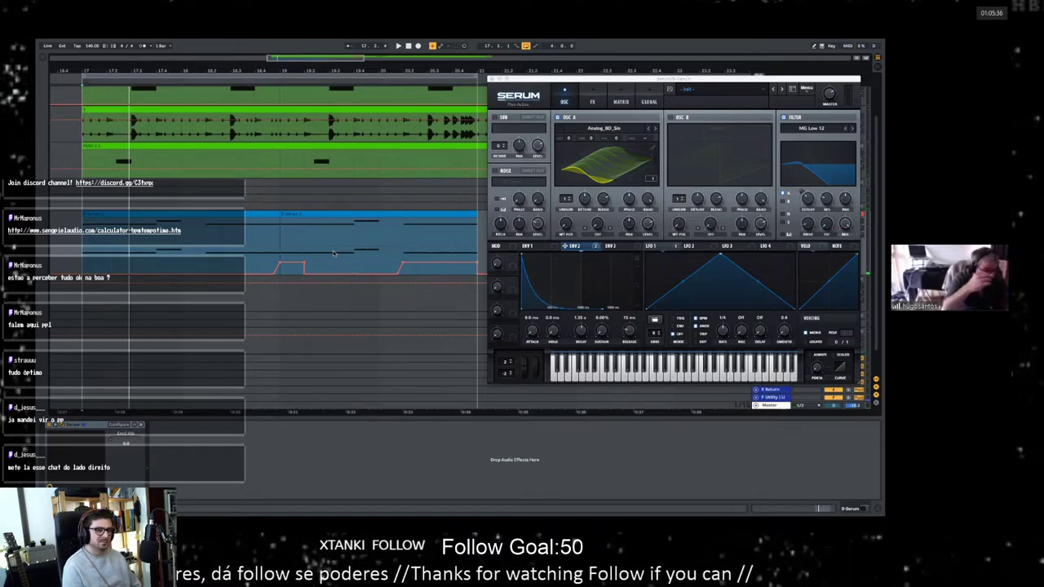
Step: Enlarge the bass track's automation lane, check its list of automatable devices, and move Serum clear of the bass clips
left_click_drag(634, 78, 620, 302)
left_click(771, 279)
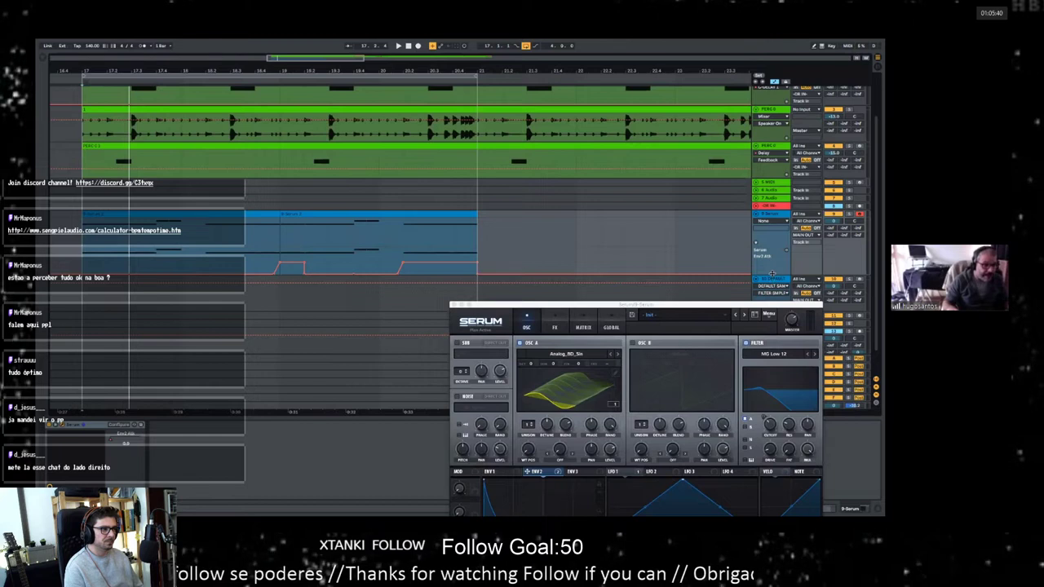
left_click_drag(770, 274, 772, 354)
left_click(769, 221)
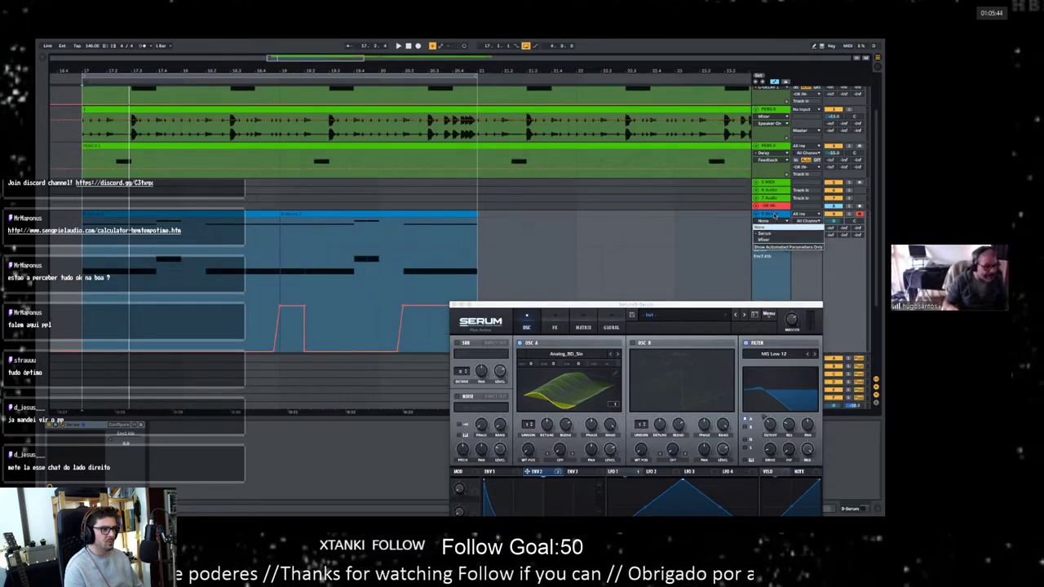
left_click(772, 223)
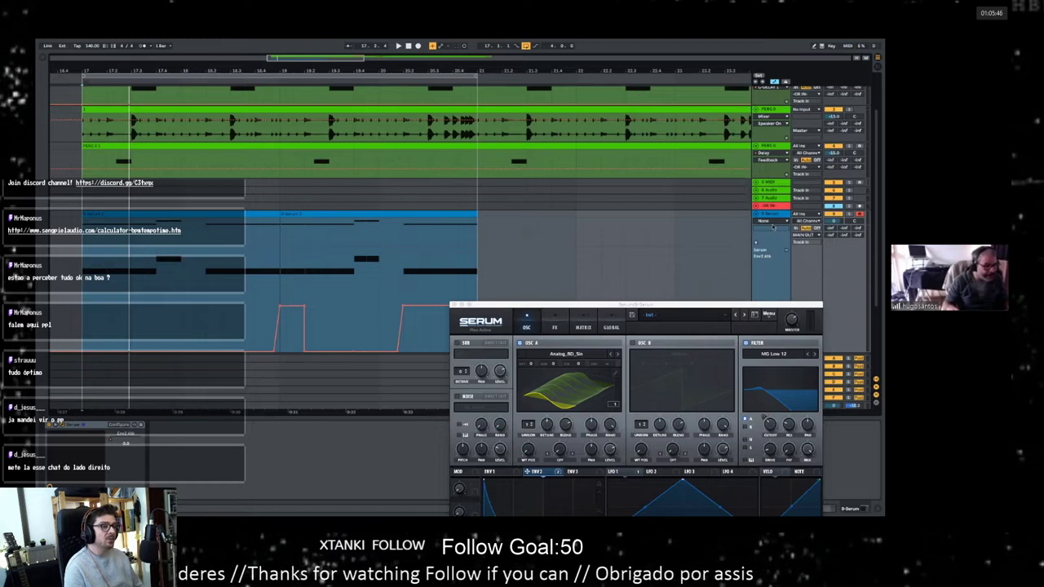
left_click_drag(738, 303, 781, 44)
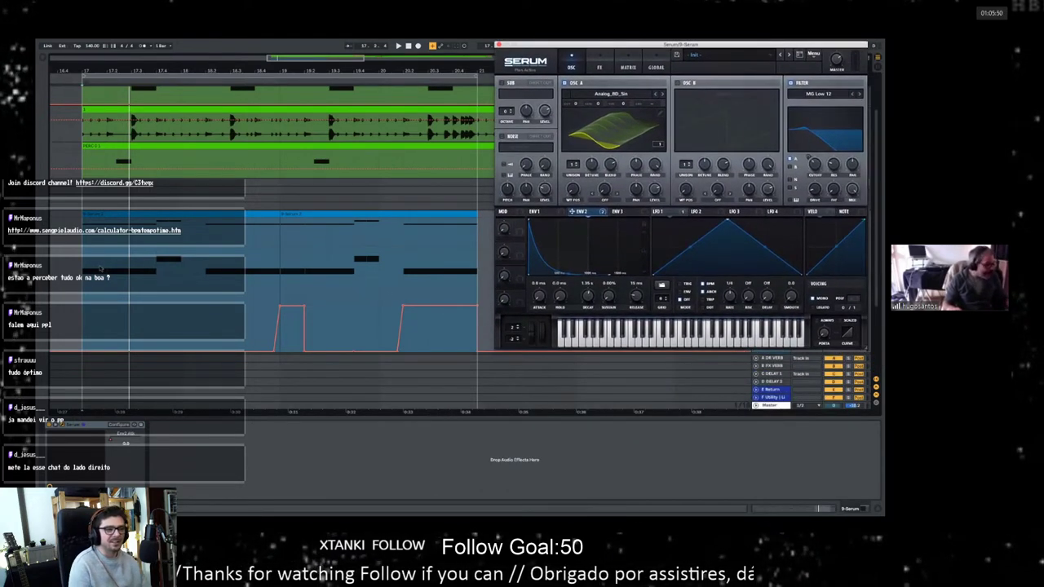
Step: Try repeating the four-bar Env 2 attack automation after bar 21, then delete the copied automation
left_click_drag(101, 268, 473, 179)
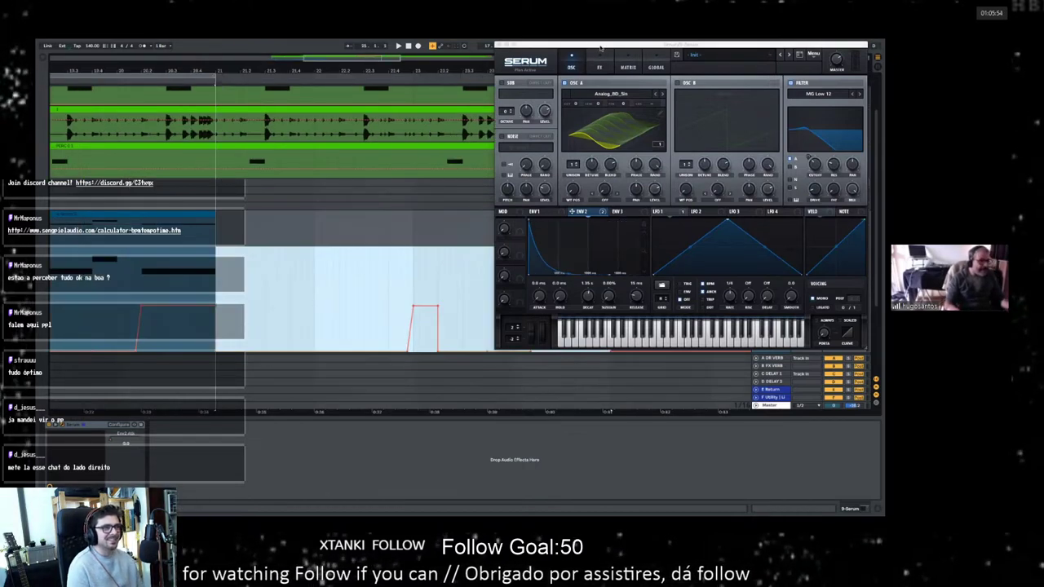
left_click_drag(321, 296, 371, 296)
scroll(232, 334, "down", 5)
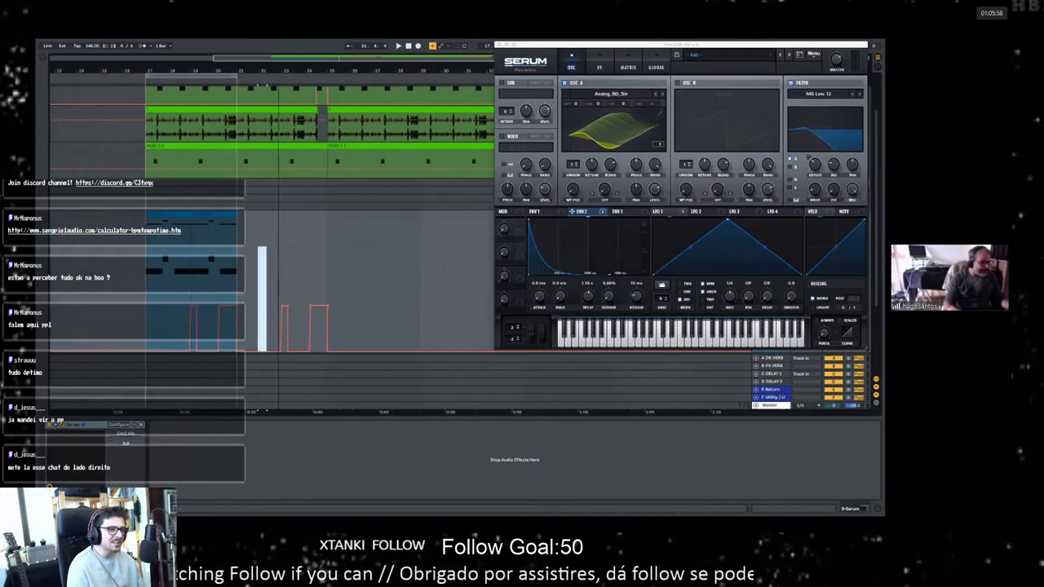
left_click_drag(266, 274, 340, 274)
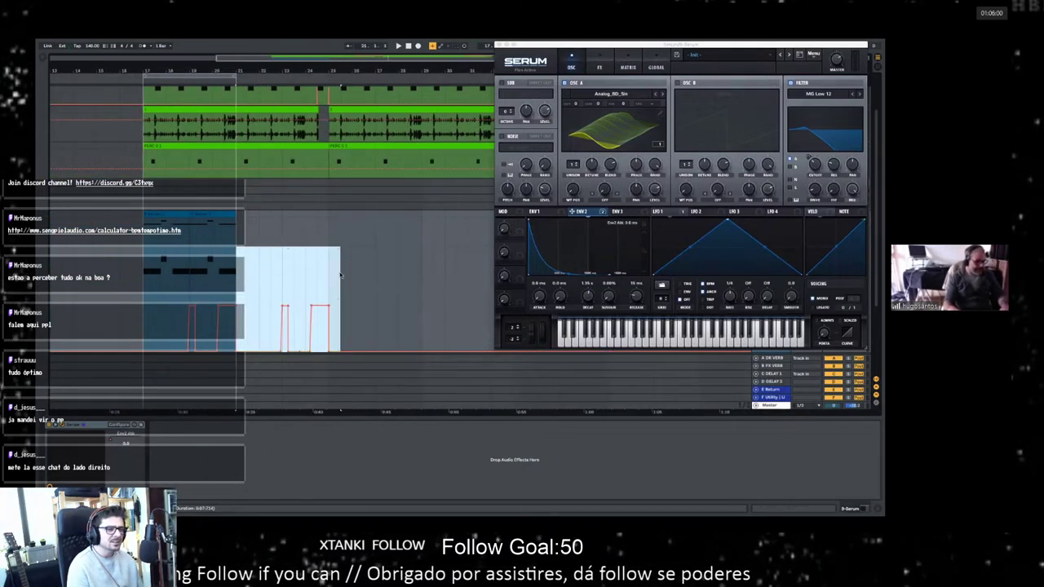
key("Delete")
Step: Add an automation point just after bar 21 and drop the Env 2 attack back to 0 ms there
left_click_drag(193, 70, 196, 92)
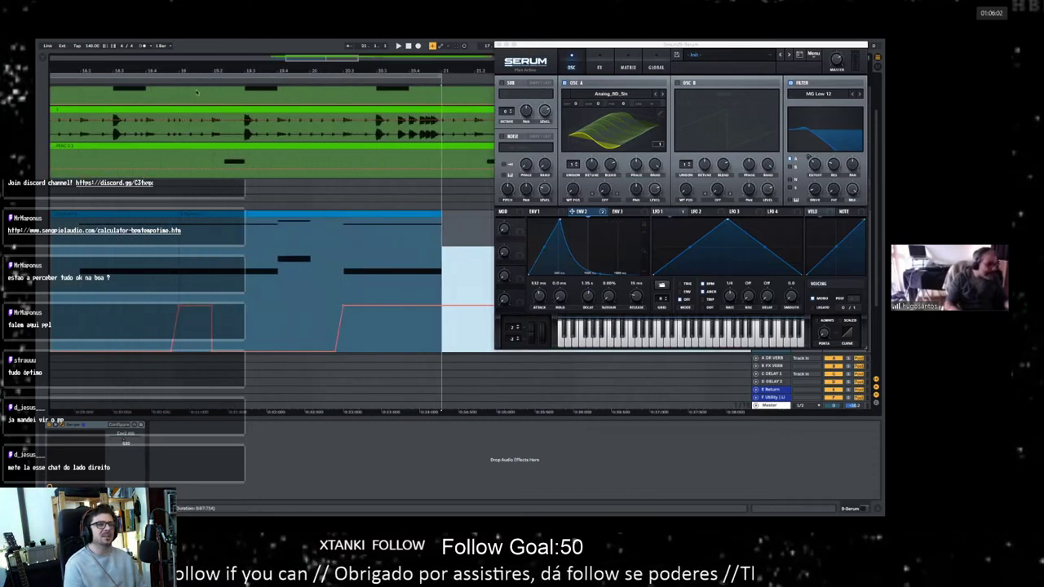
left_click(463, 305)
left_click_drag(472, 306, 462, 351)
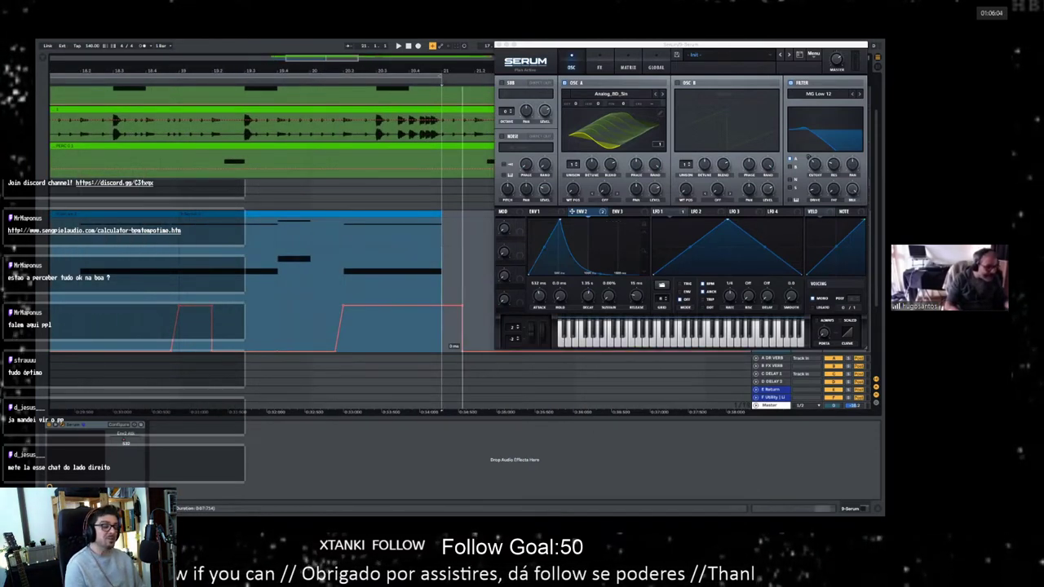
scroll(319, 194, "left", 5)
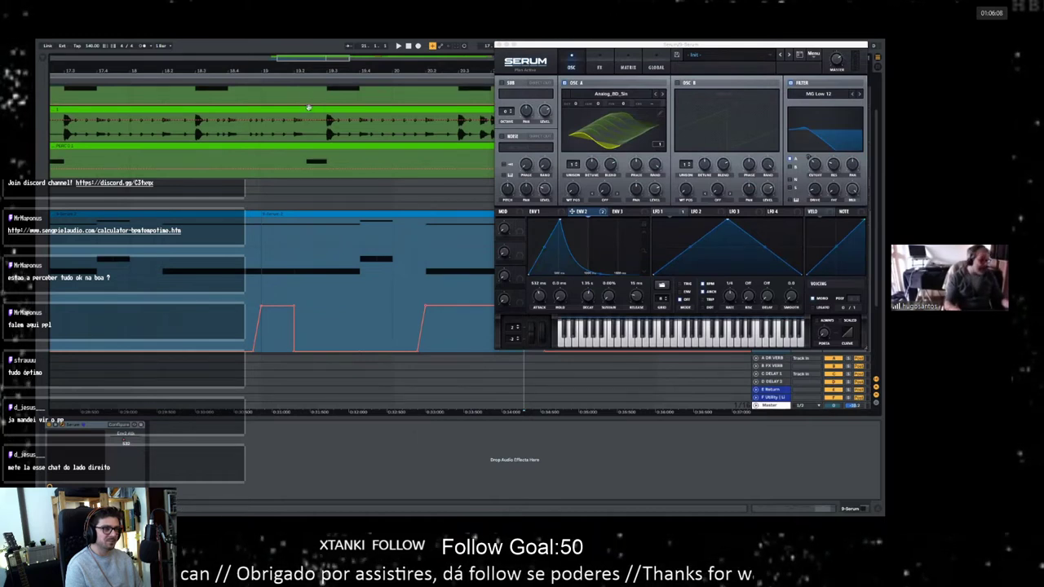
left_click(264, 200)
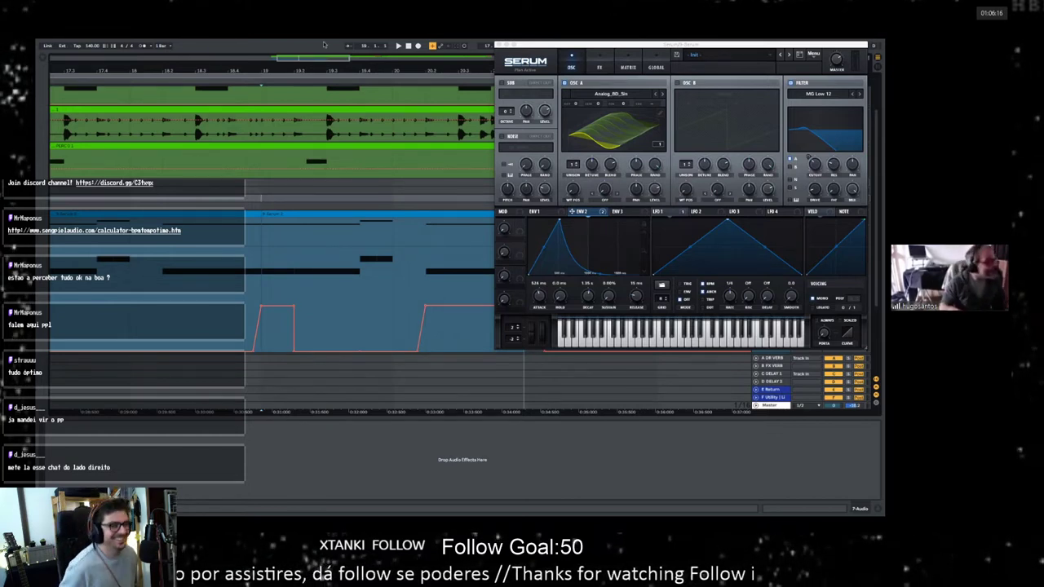
left_click_drag(318, 70, 318, 42)
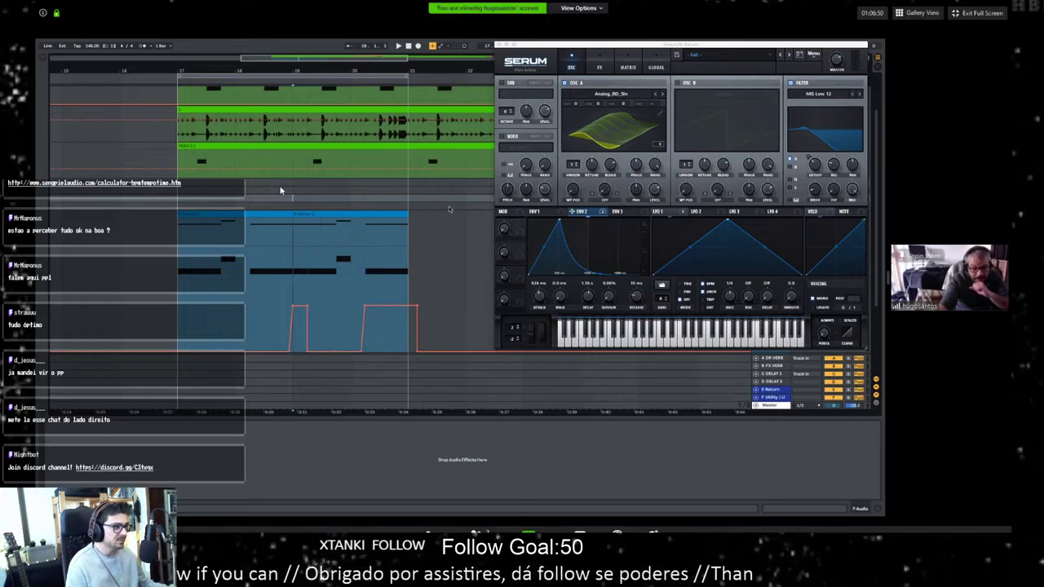
left_click_drag(888, 285, 692, 300)
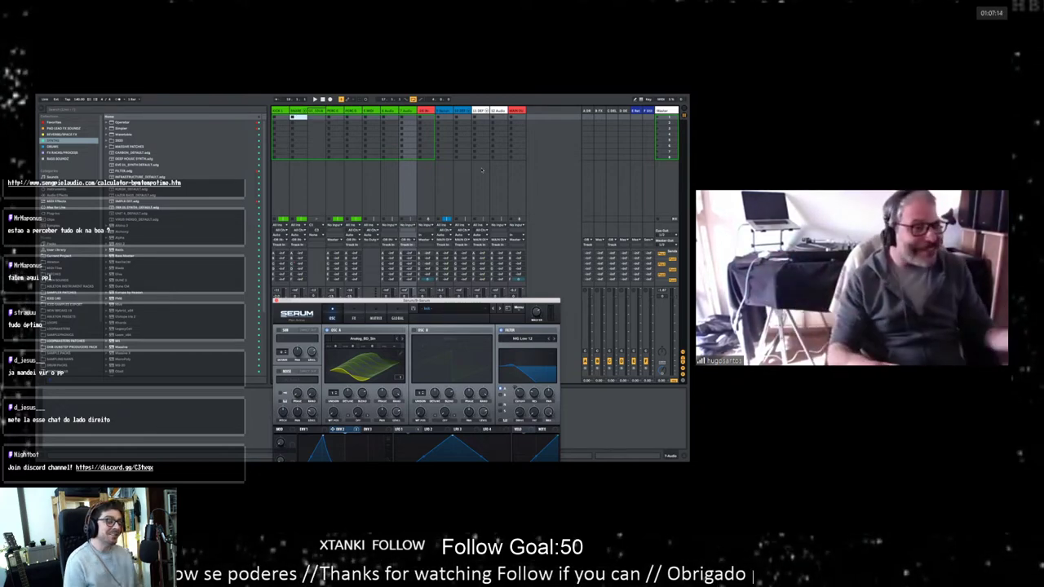
Step: Return to the arrangement, close Serum, and zoom in on the four-bar bass section's automation
left_click(539, 147)
left_click_drag(514, 305, 563, 126)
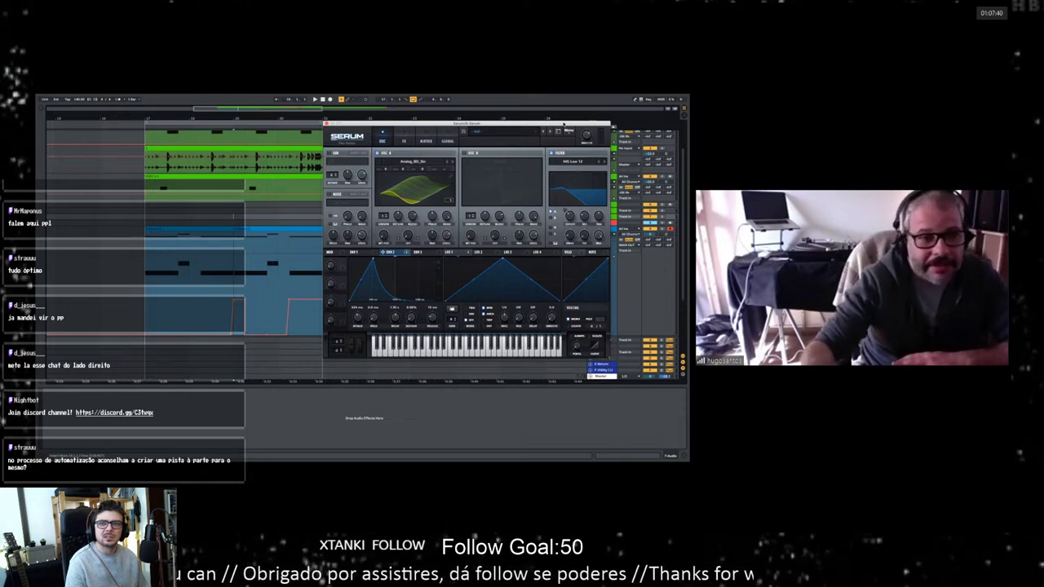
left_click(326, 124)
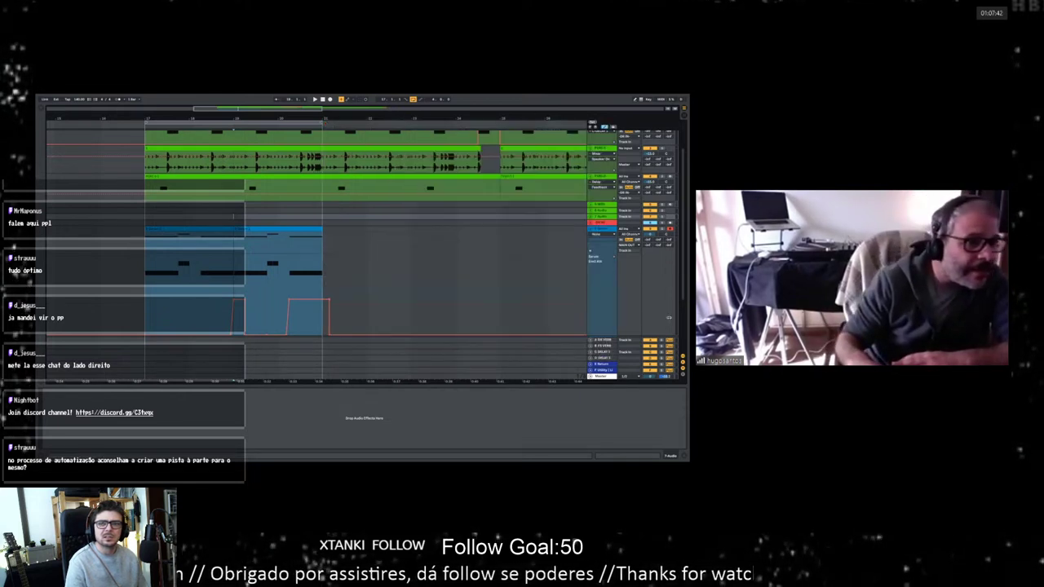
scroll(600, 254, "down", 3)
left_click_drag(604, 263, 605, 290)
left_click_drag(221, 114, 302, 147)
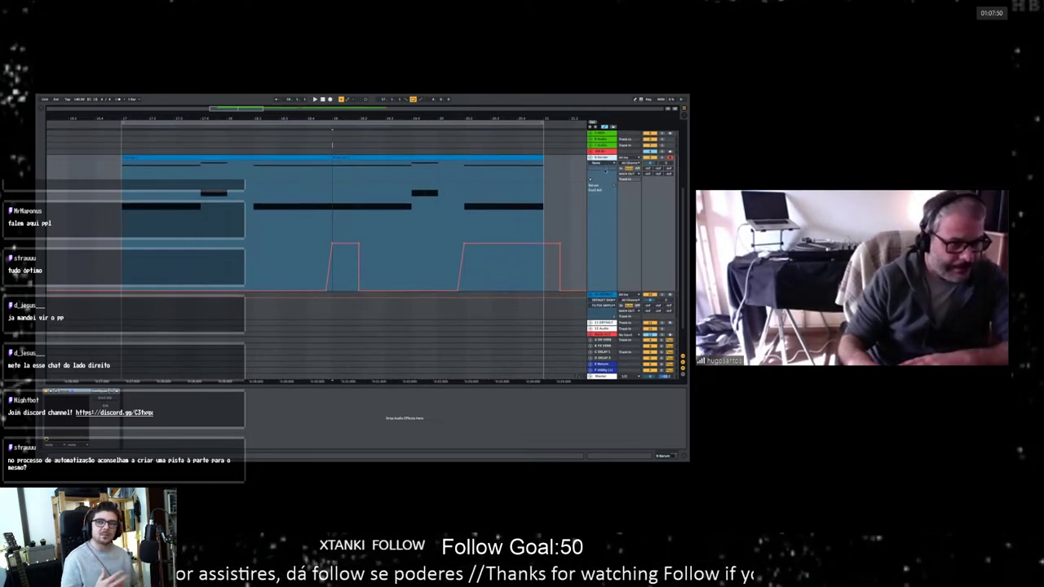
Step: Check the bass track's list of automatable devices, then reopen Serum and place it below the track's automation controls
left_click(605, 164)
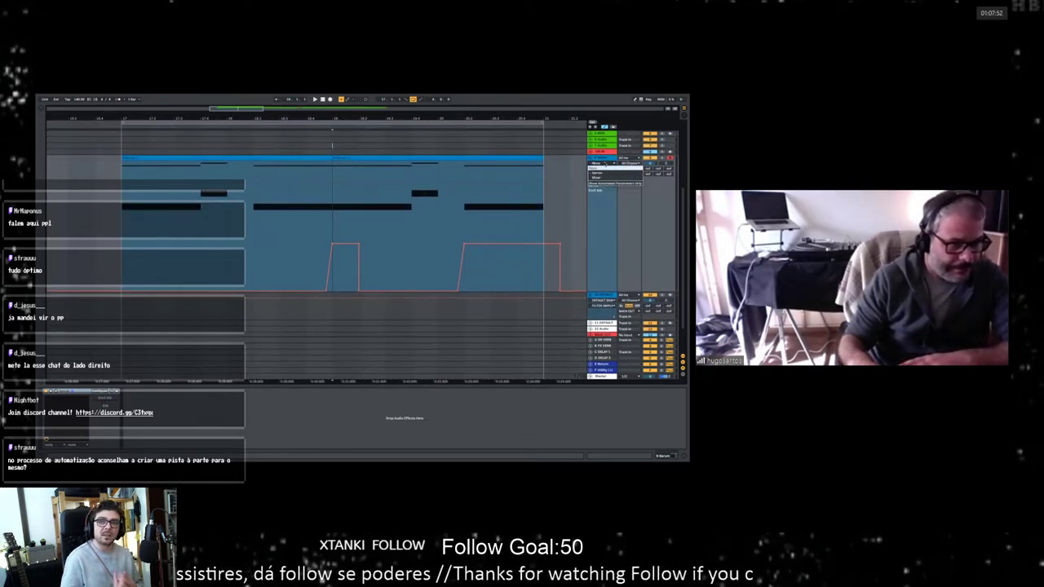
left_click(605, 164)
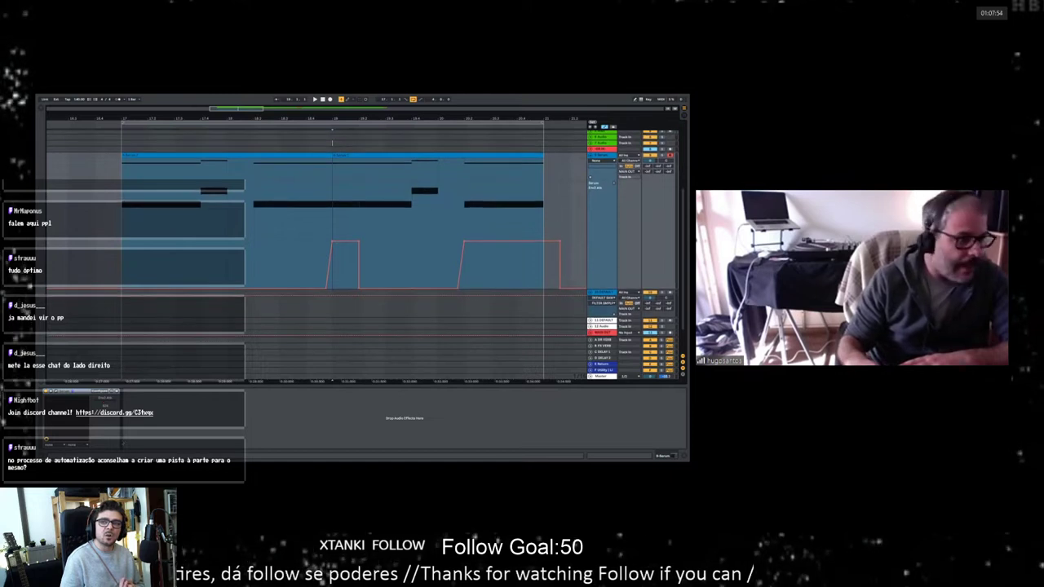
left_click(57, 391)
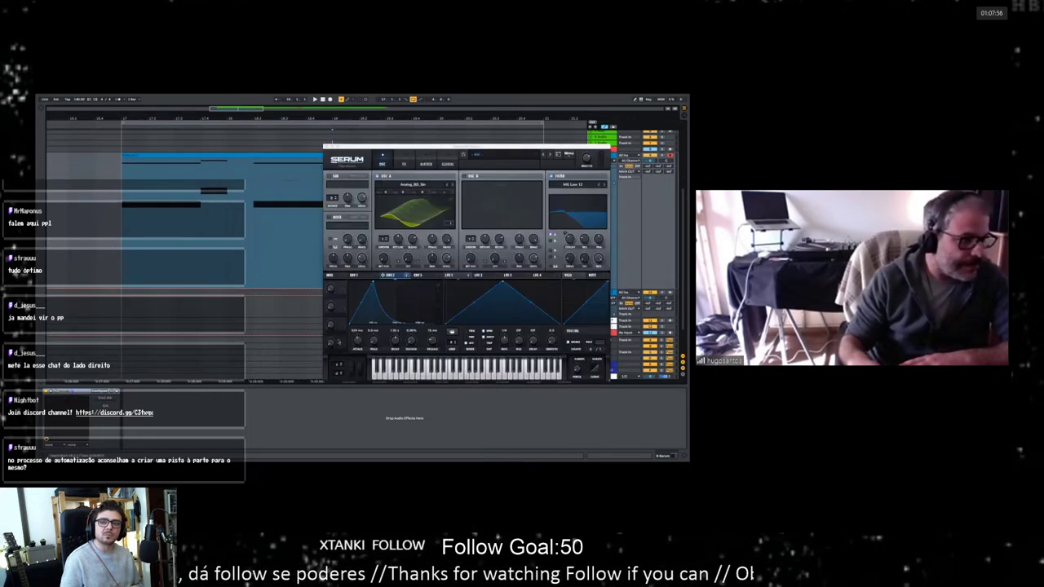
left_click_drag(480, 145, 531, 169)
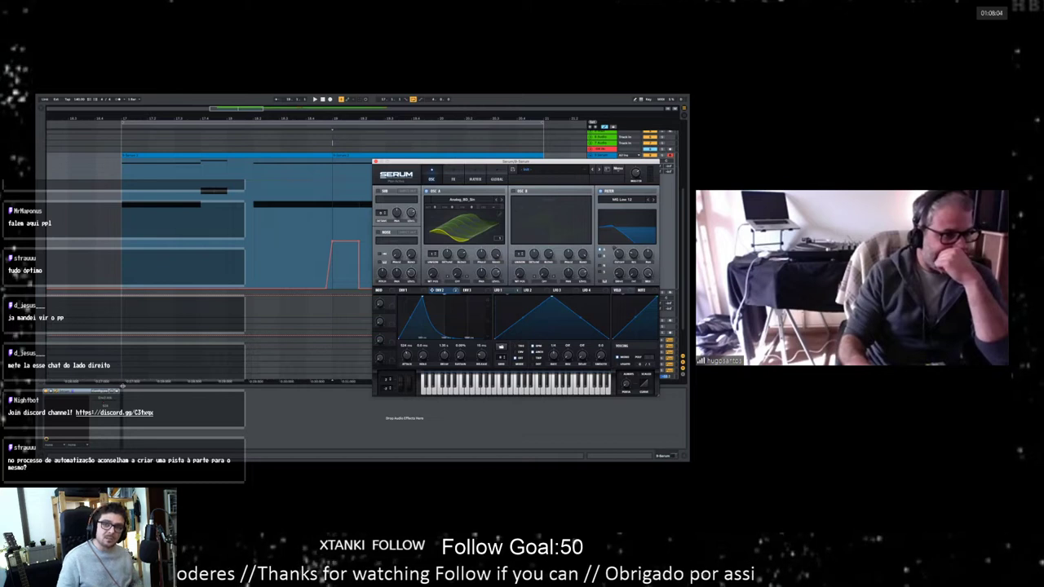
left_click_drag(590, 164, 582, 189)
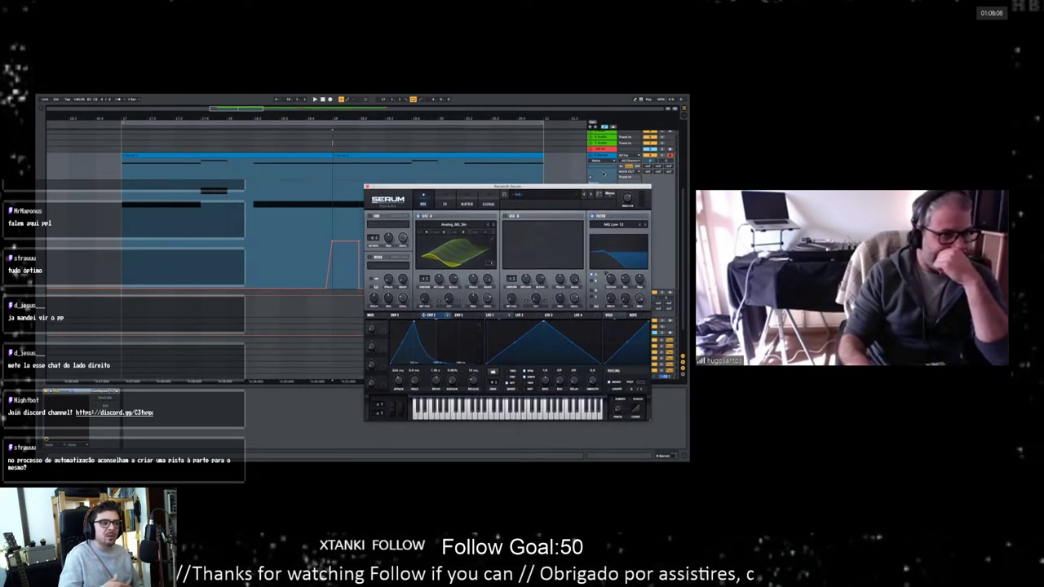
scroll(603, 174, "down", 2)
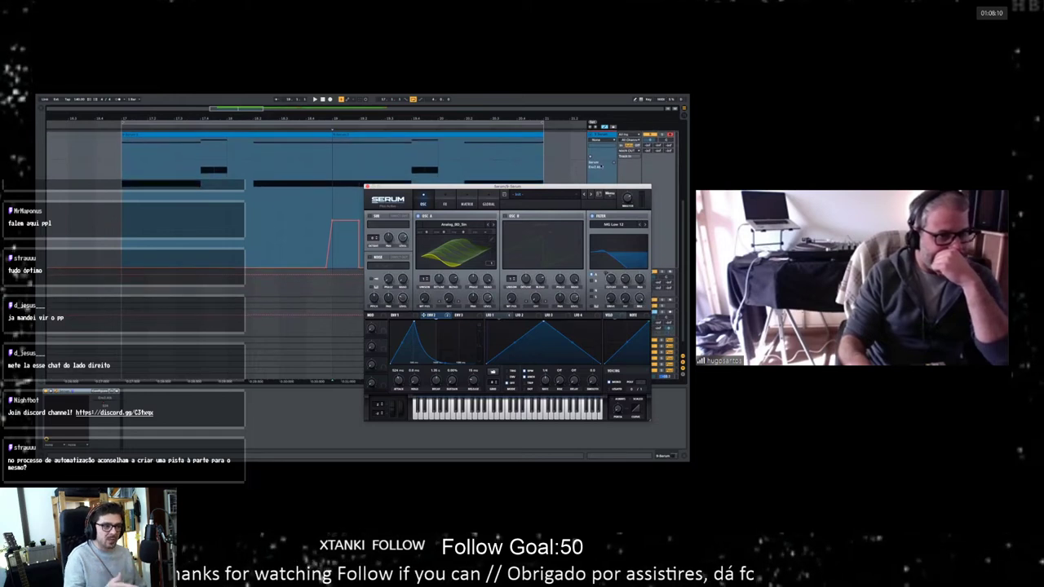
scroll(326, 244, "up", 2)
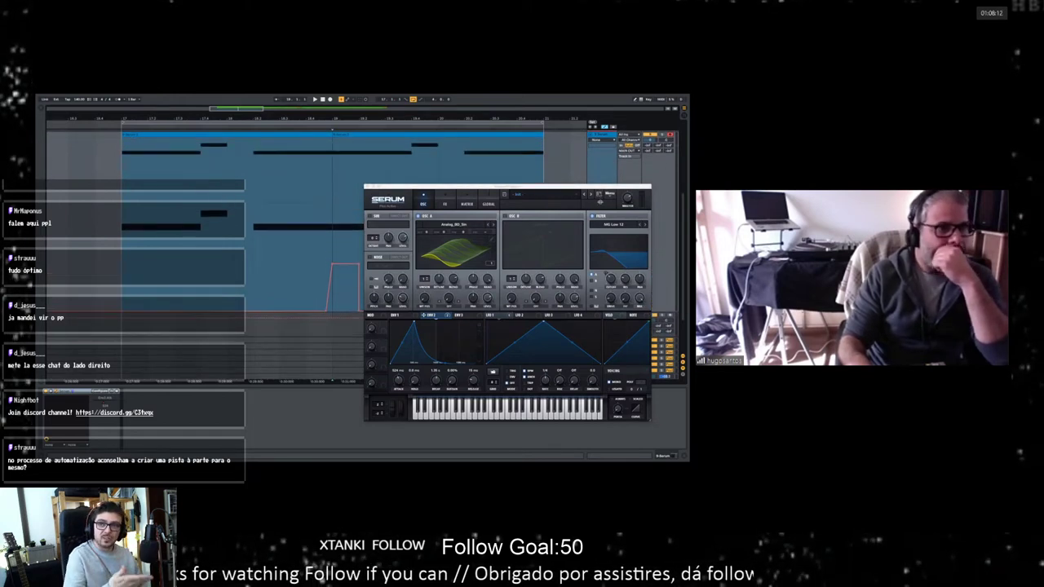
left_click_drag(595, 188, 605, 204)
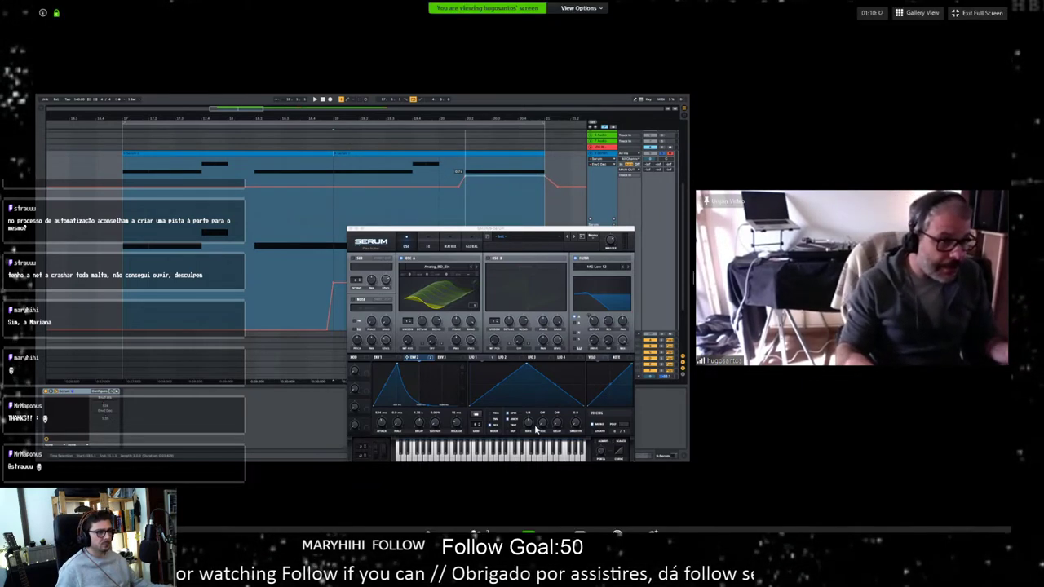
Step: Lower the raised Env 2 decay automation over the section's final notes to about 2.1 s, then close Serum
left_click_drag(692, 277, 862, 275)
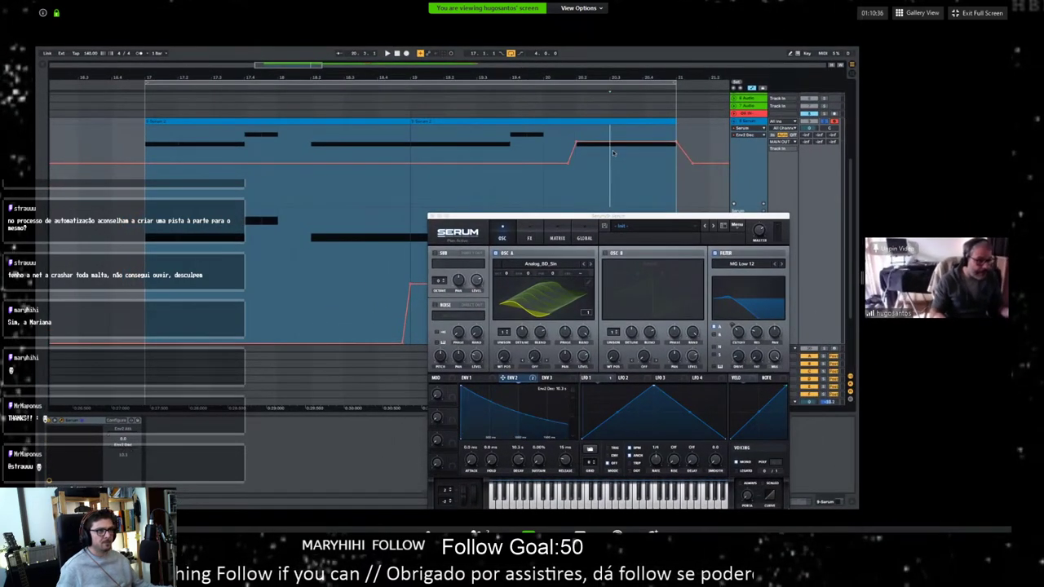
mouse_move(612, 142)
left_mouse_down()
mouse_move(621, 169)
mouse_move(610, 161)
left_mouse_up()
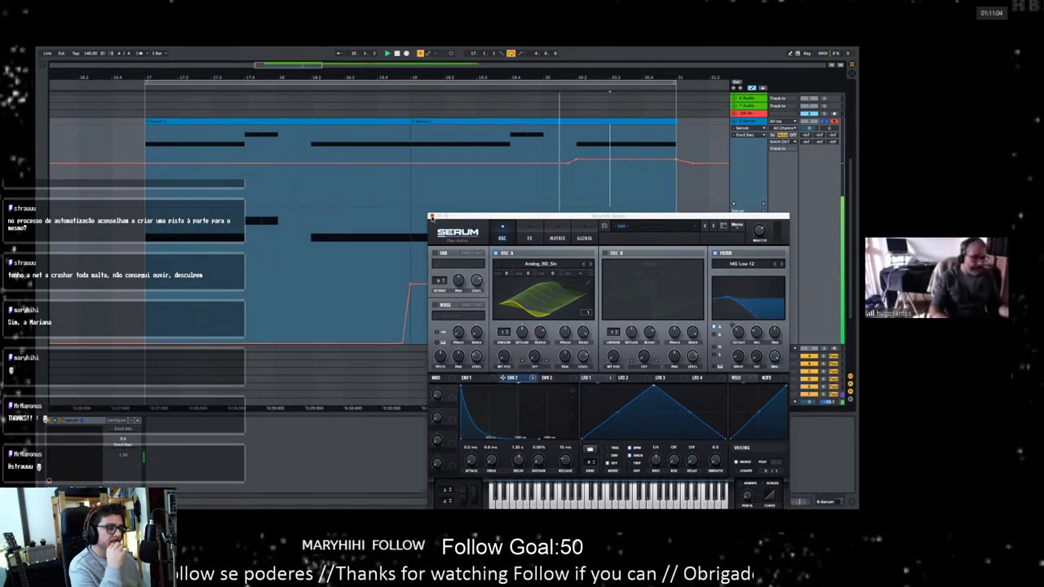
left_click(431, 217)
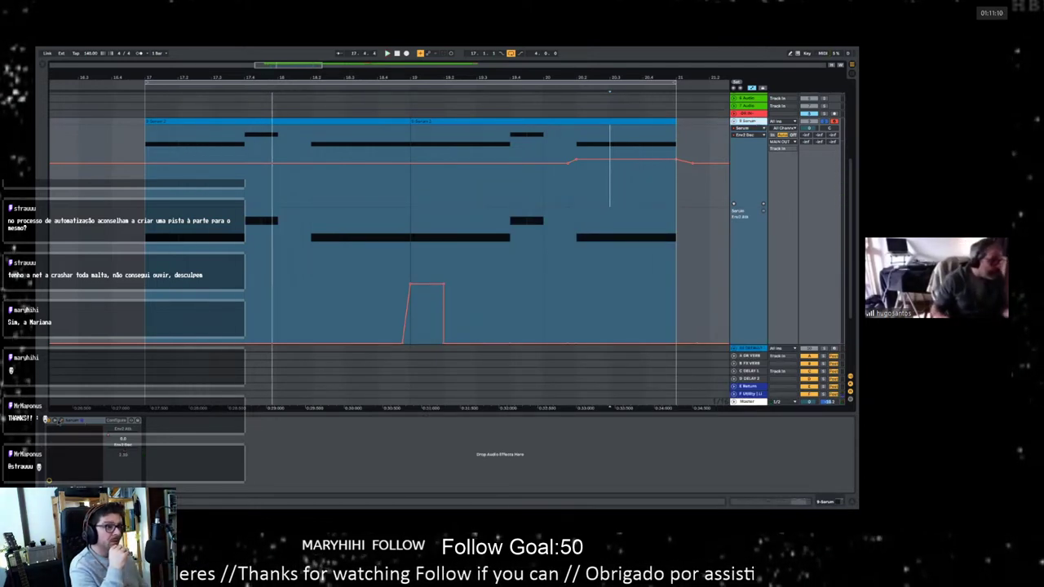
Step: Reopen Serum from the bass track's device, place it over the middle of the arrangement and play the loop
left_click(62, 420)
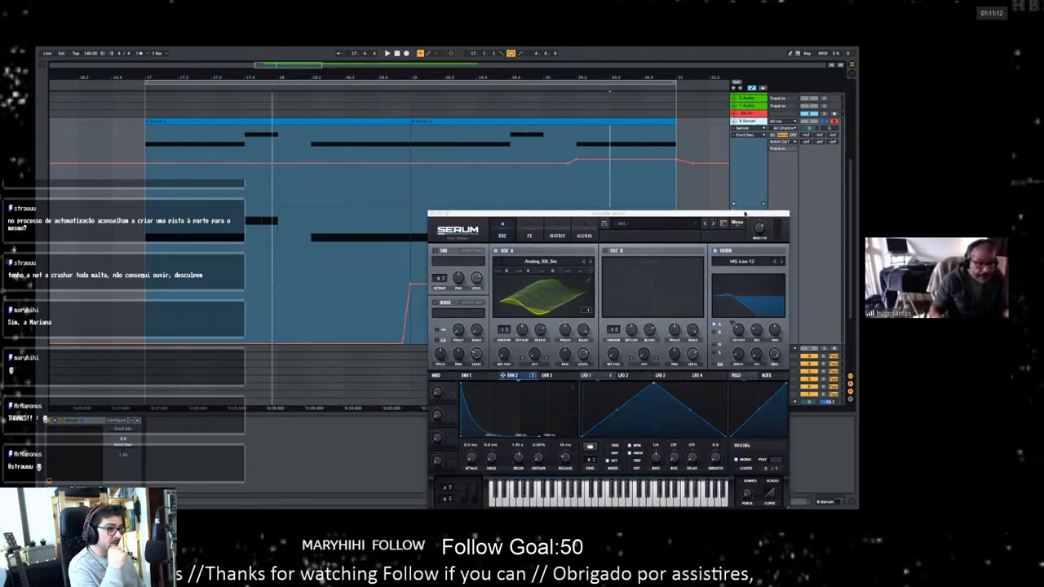
left_click_drag(745, 214, 641, 128)
key("space")
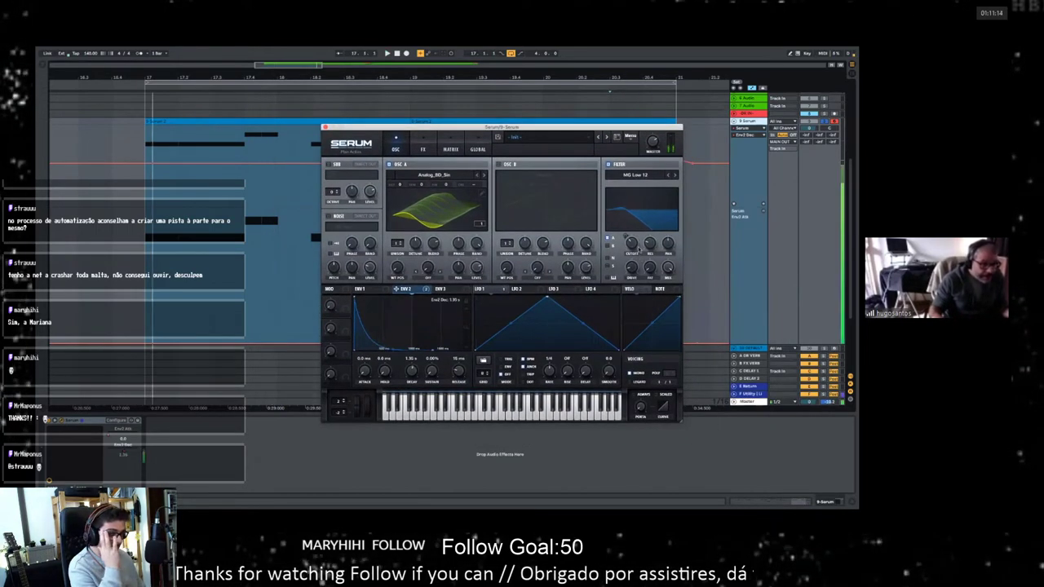
Step: Reset Serum's filter cutoff control to its default and play the bass
left_click(630, 243)
left_click(631, 242)
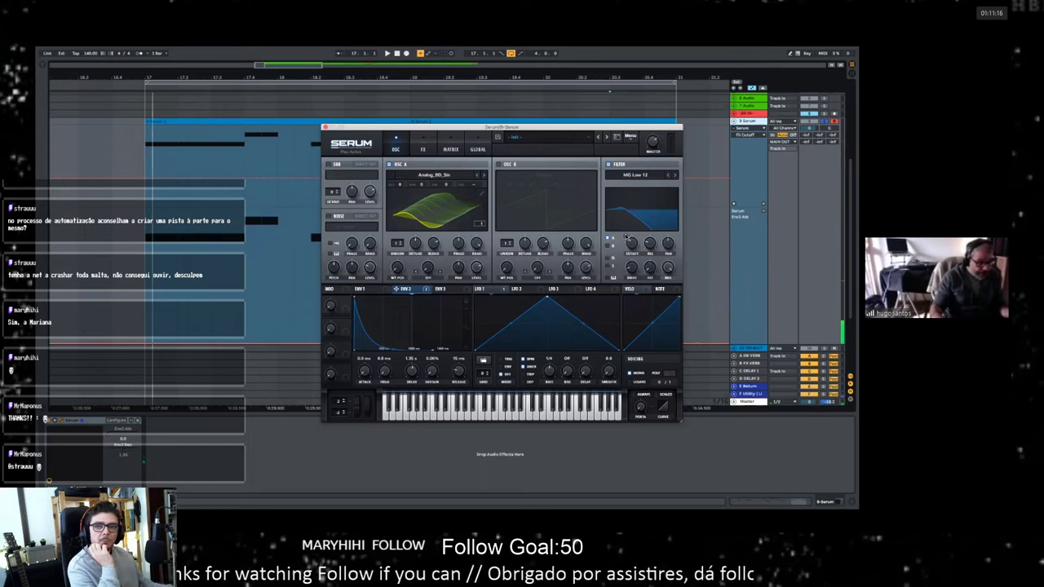
left_click(630, 243)
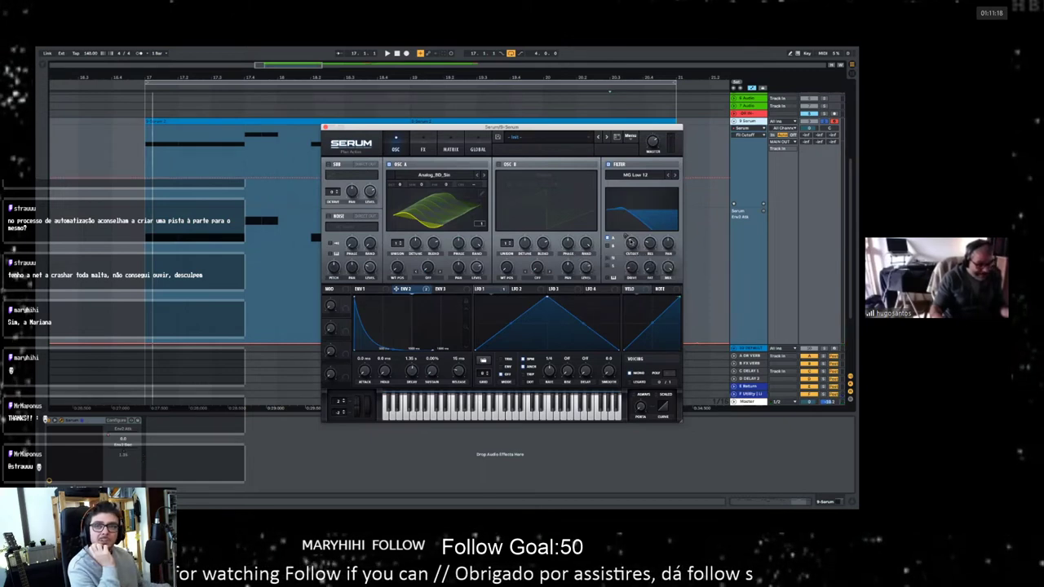
right_click(632, 242)
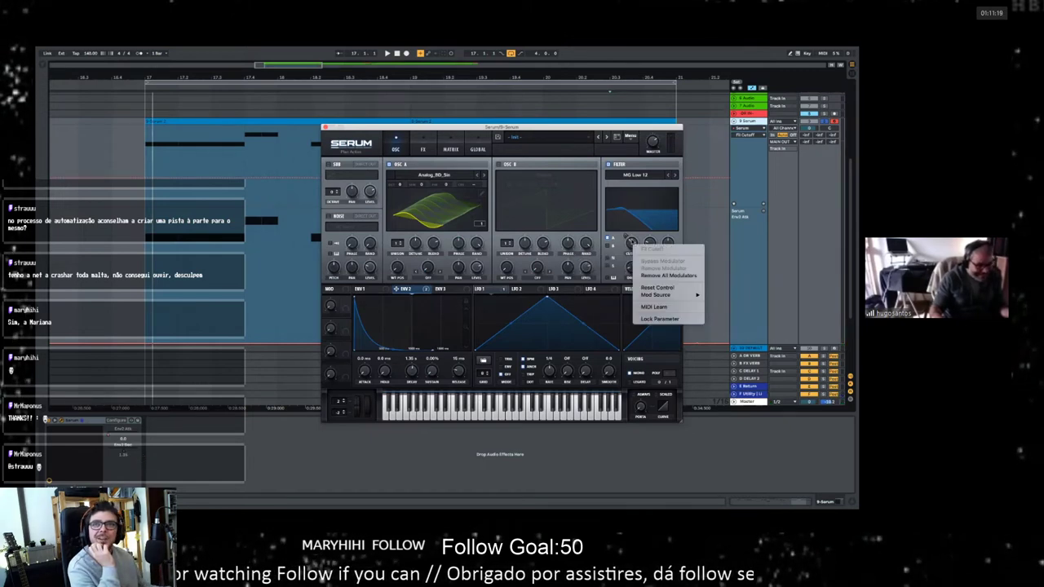
left_click(662, 288)
key("space")
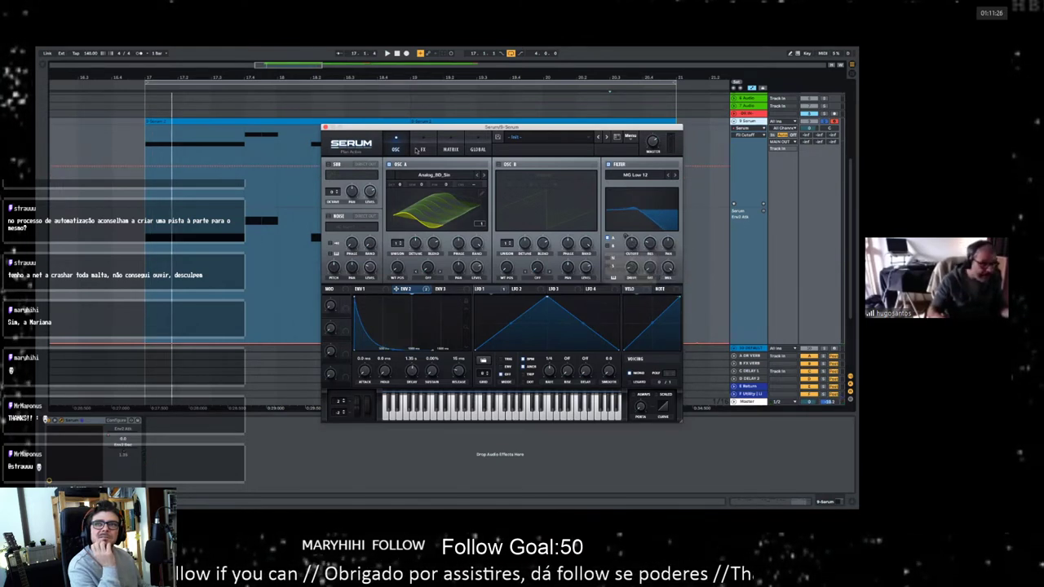
Step: Remove LFO 1 as the source modulating the filter cutoff in the modulation matrix, then return to the oscillator page
left_click(451, 148)
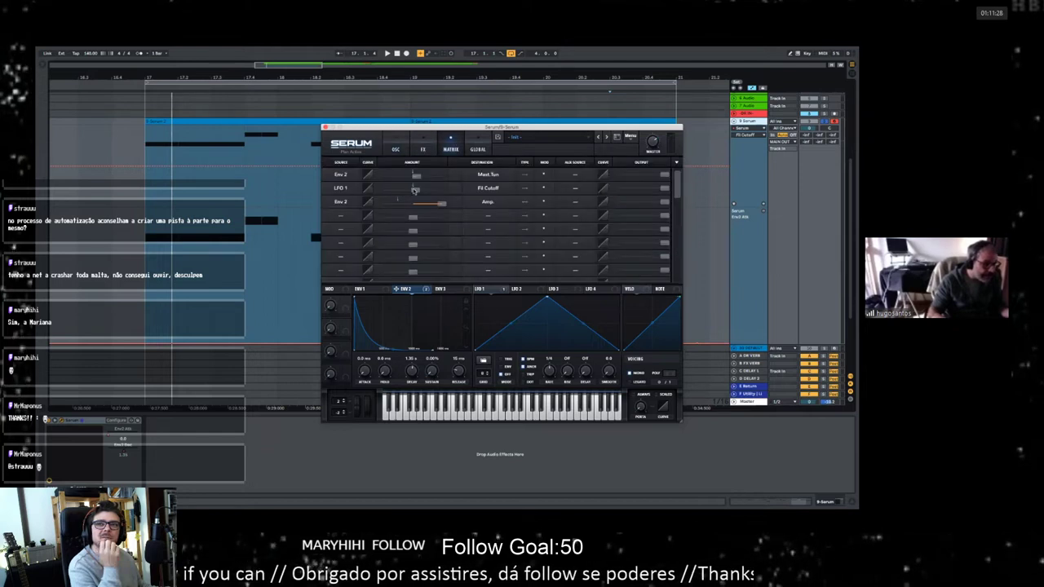
left_click(350, 191)
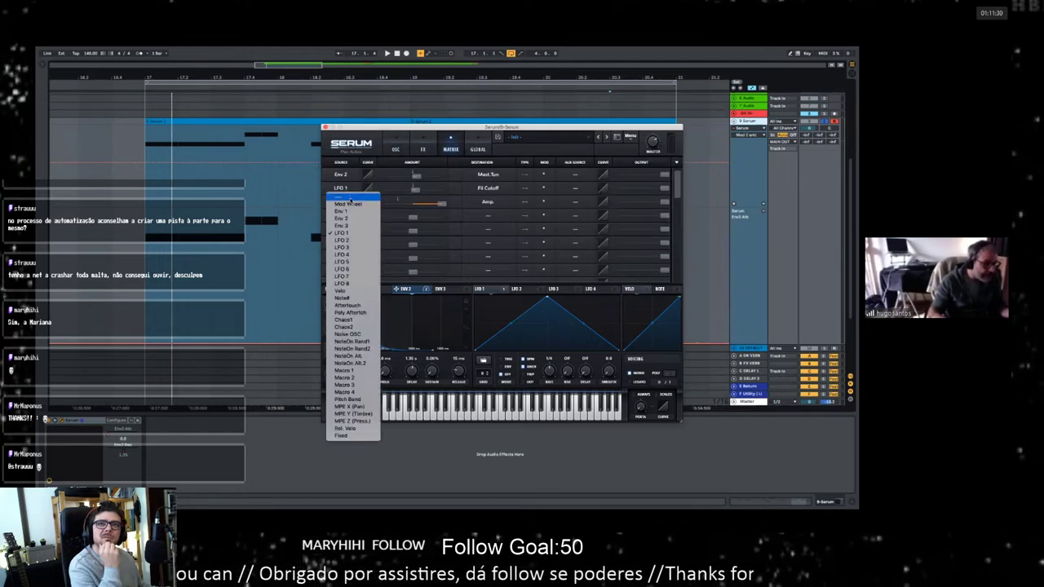
left_click(349, 198)
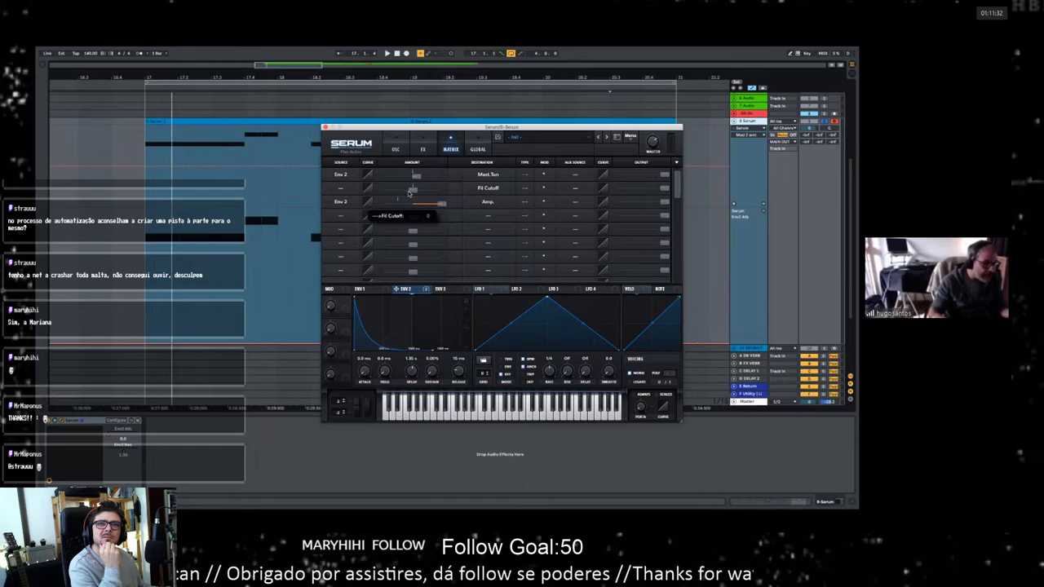
left_click(393, 150)
Step: Raise the filter resonance slightly while the bass loop plays
key("space")
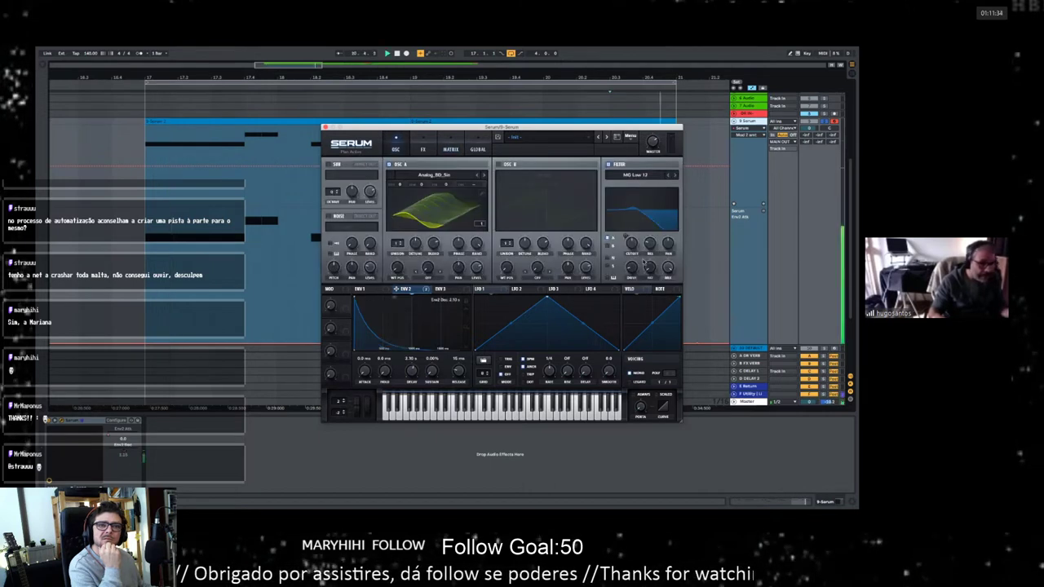
left_click_drag(650, 245, 651, 239)
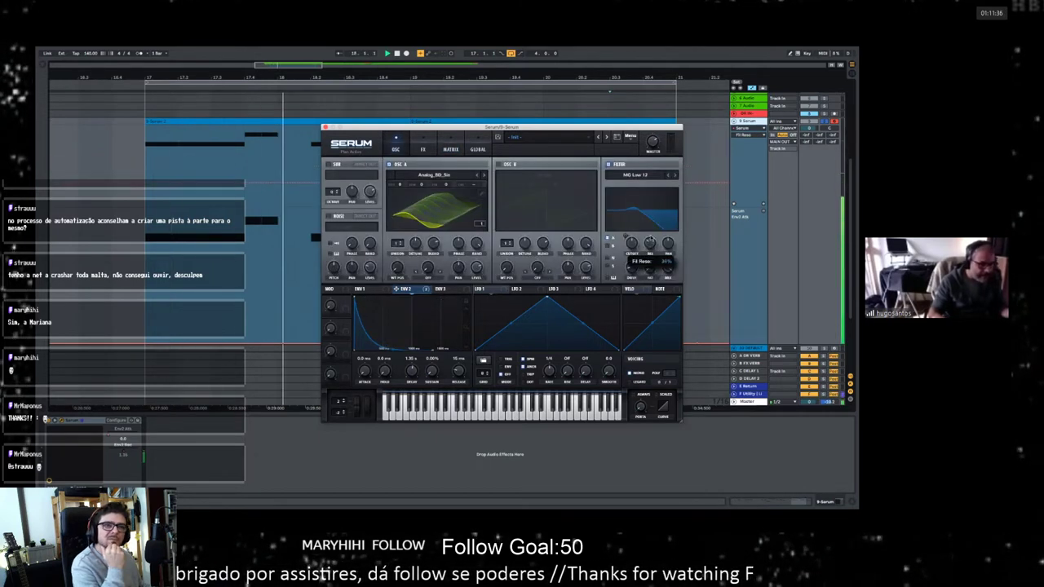
key("space")
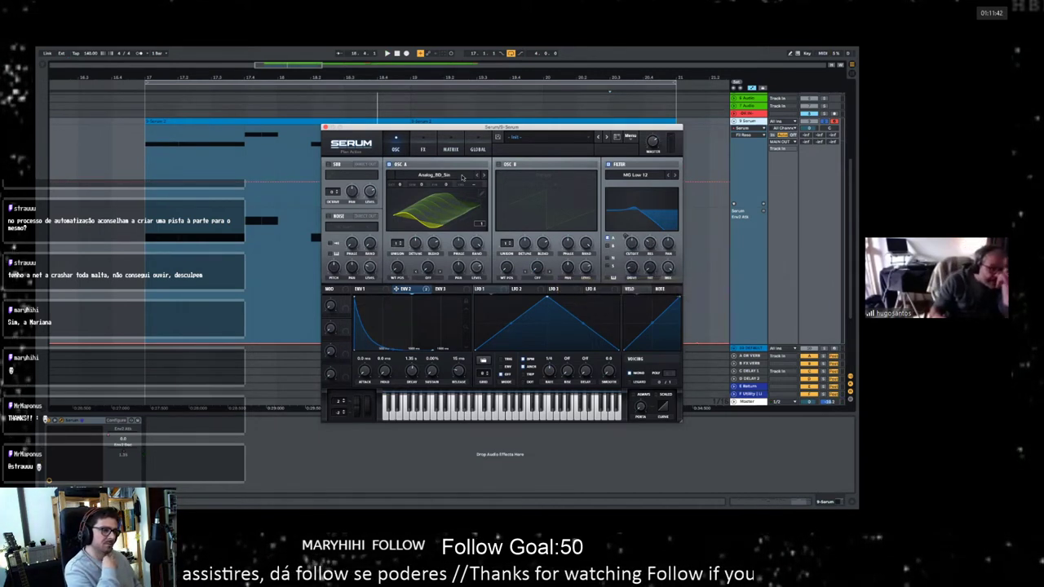
Step: Audition oscillator A's wavetable positions, checking the flat waveform view, and set the position to 256
key("space")
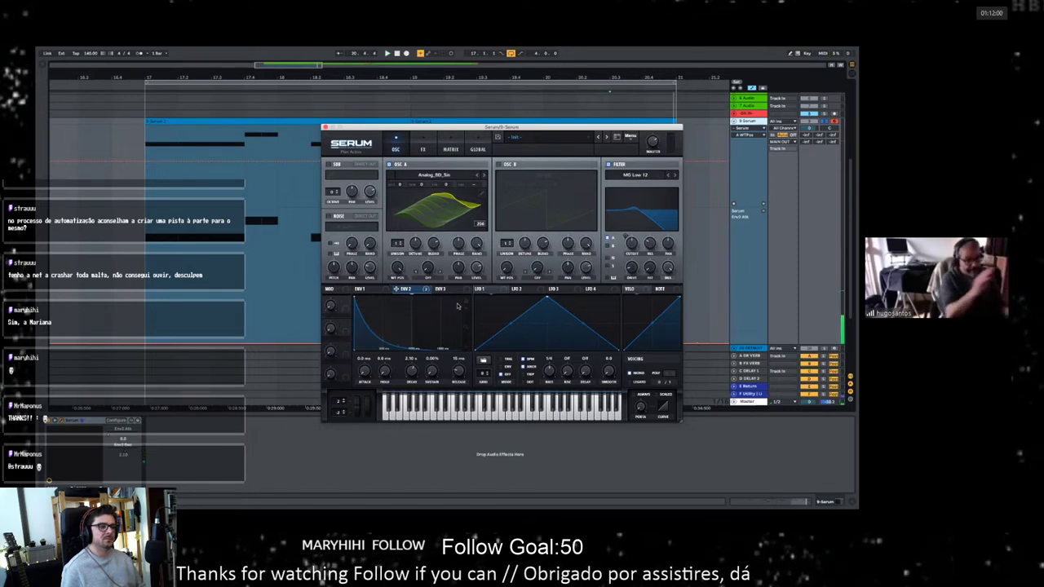
left_click(462, 208)
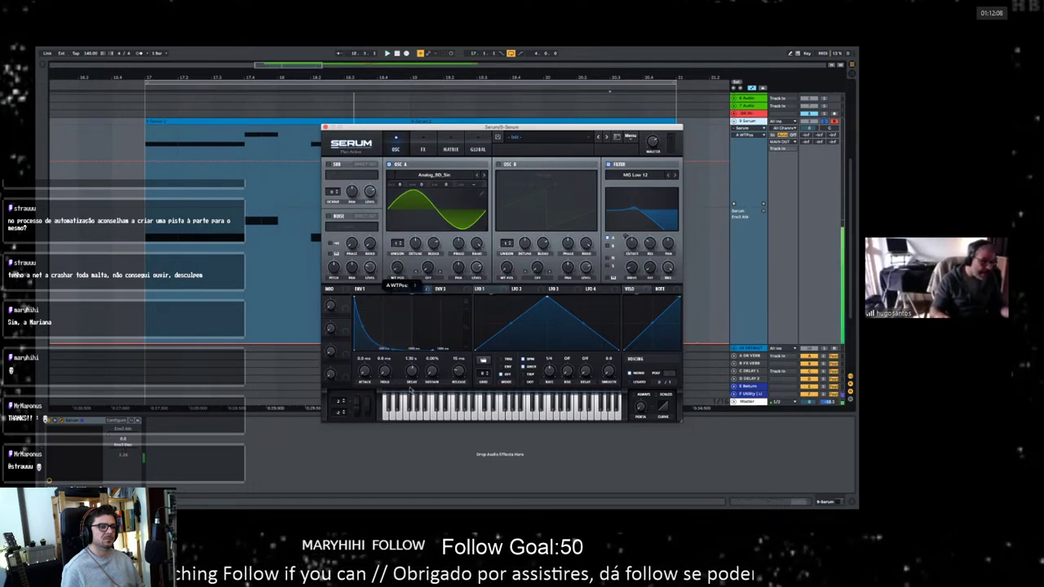
left_click(400, 288)
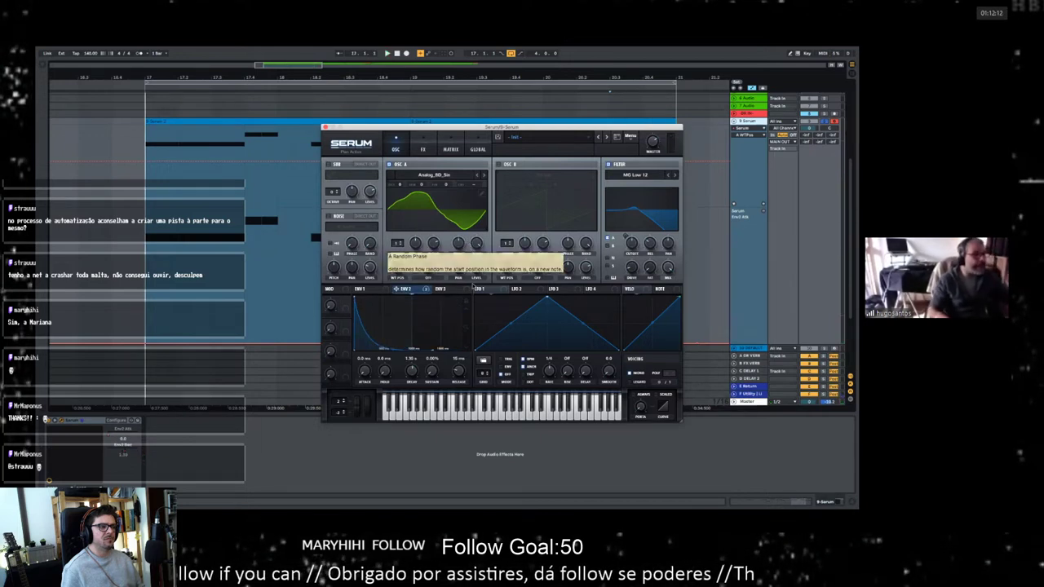
left_click(447, 288)
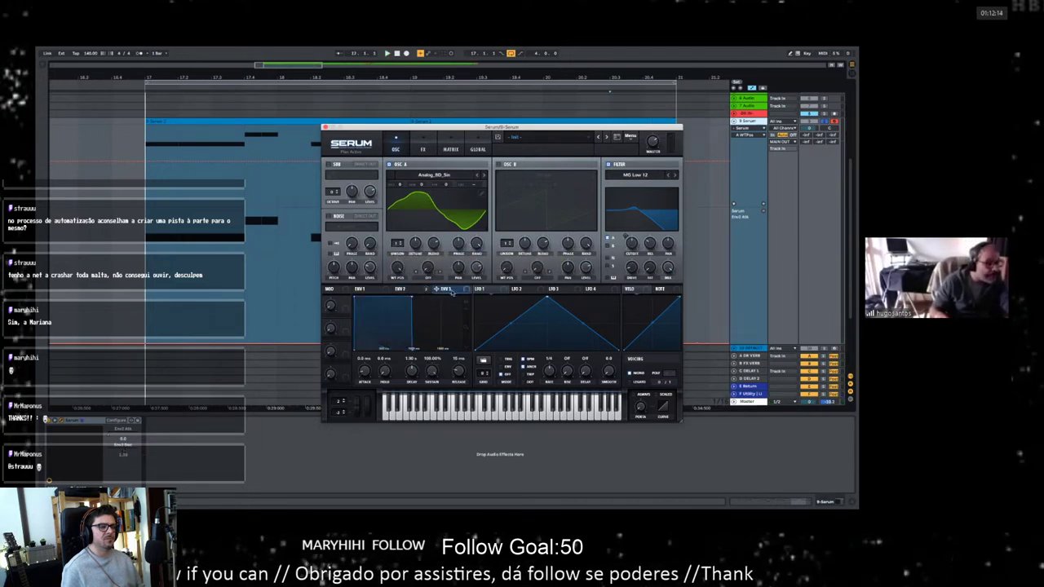
left_click(481, 219)
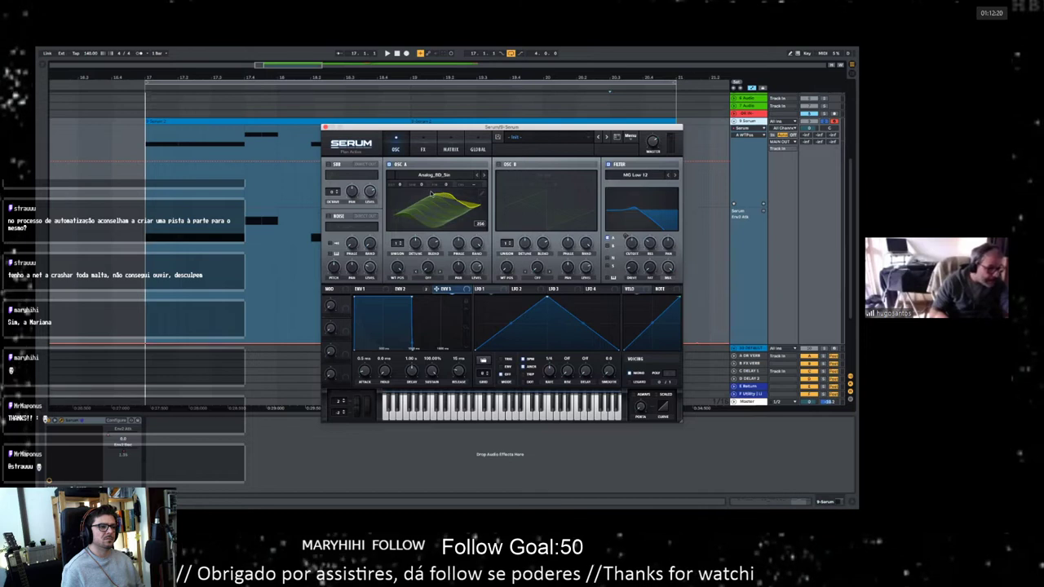
Step: Assign Env 2 to modulate oscillator A's wavetable position with a negative amount and play the loop
left_click(400, 289)
left_click_drag(396, 272, 397, 271)
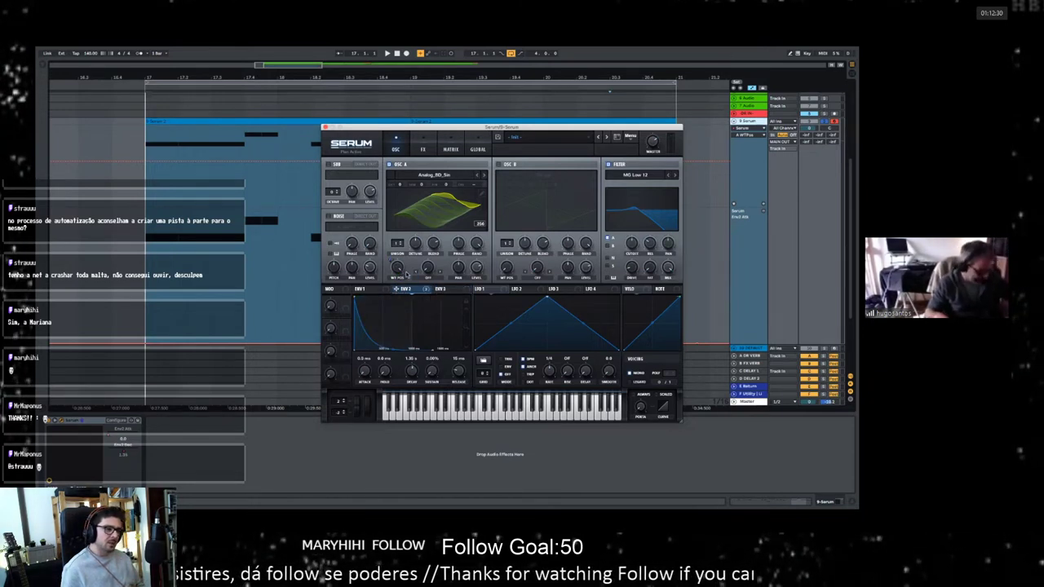
key("space")
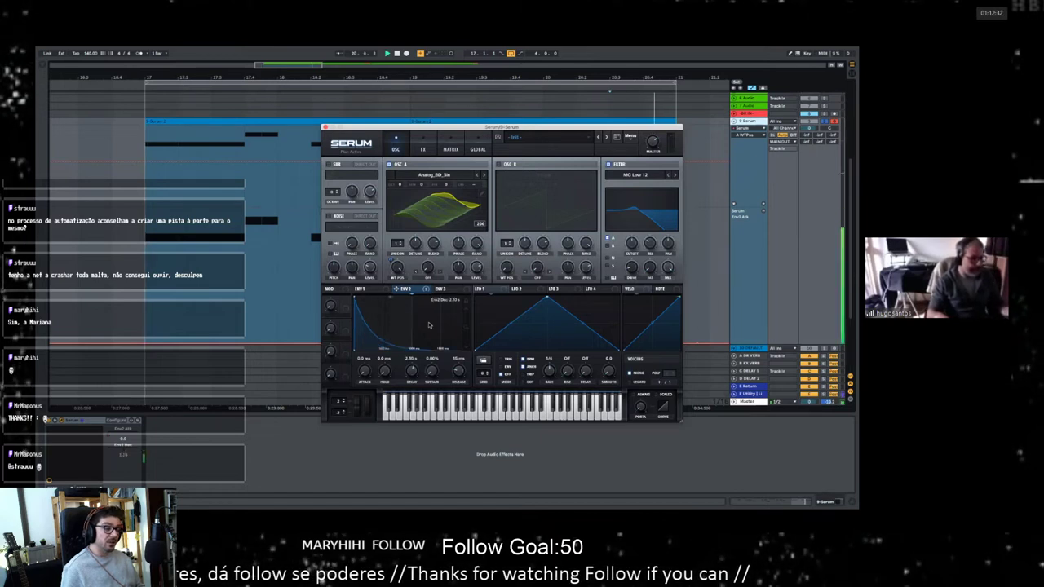
mouse_move(391, 261)
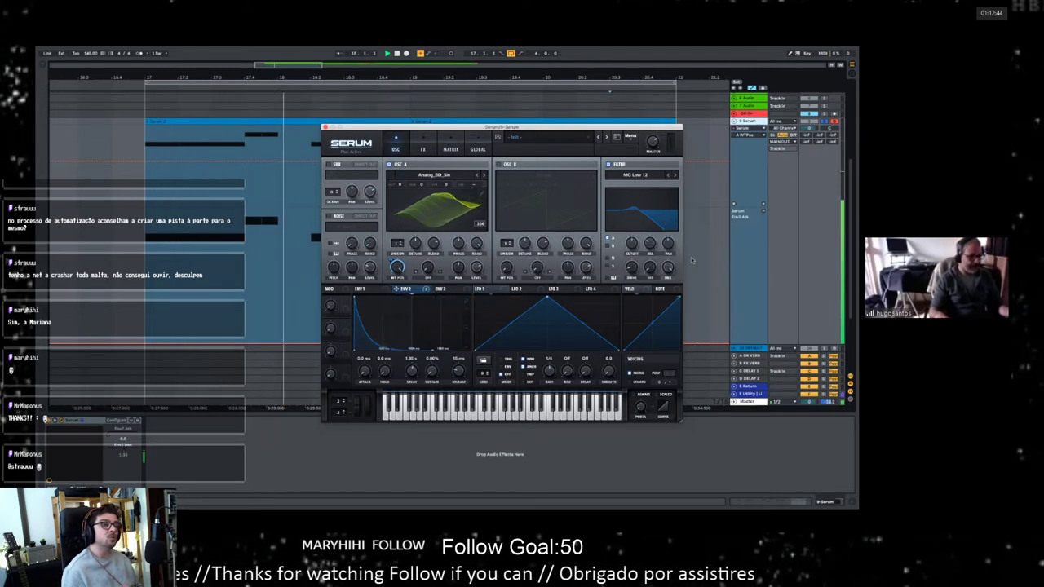
Step: Change the filter type to MG Low 24
left_click(667, 176)
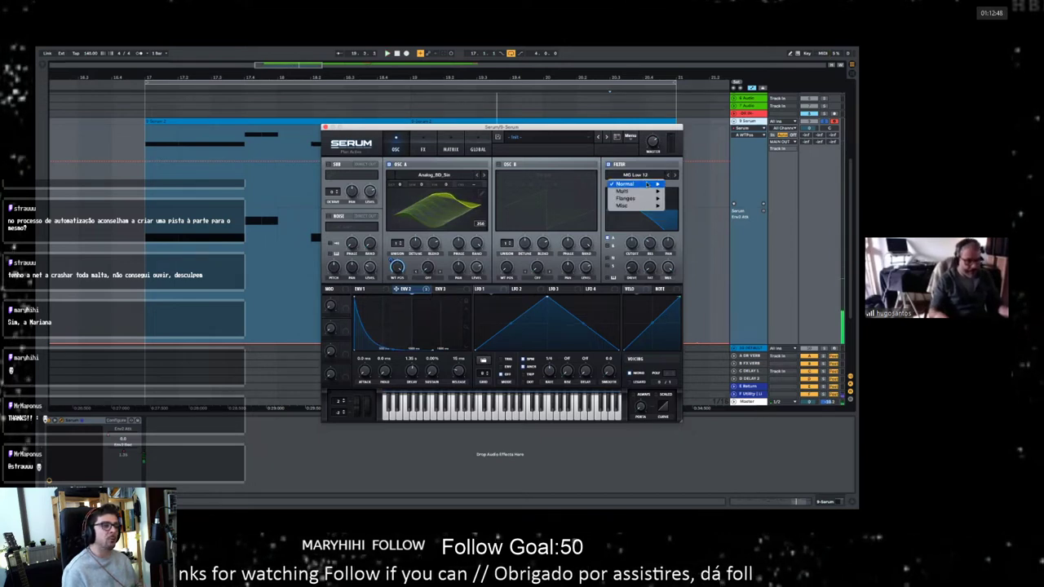
mouse_move(653, 184)
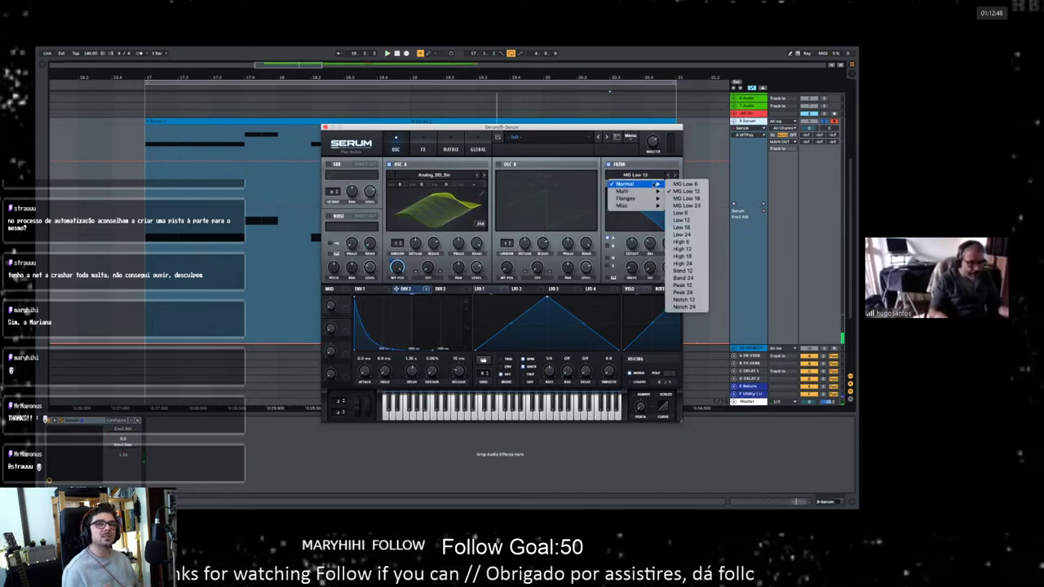
left_click(694, 206)
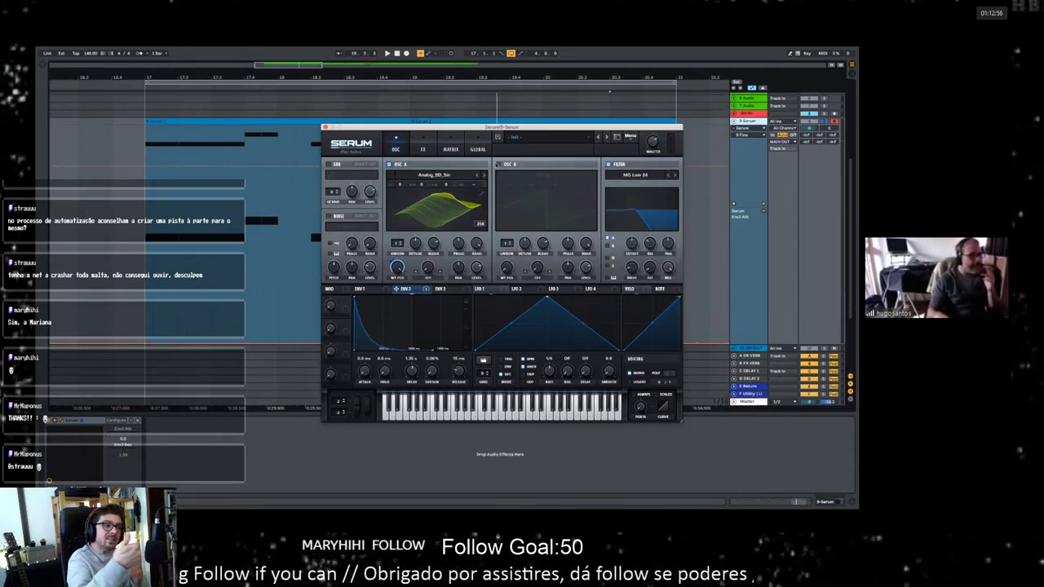
Step: Try oscillator B with the Cymatics FM Table 1 wavetable, then switch the oscillator off
left_click(498, 165)
left_click(545, 174)
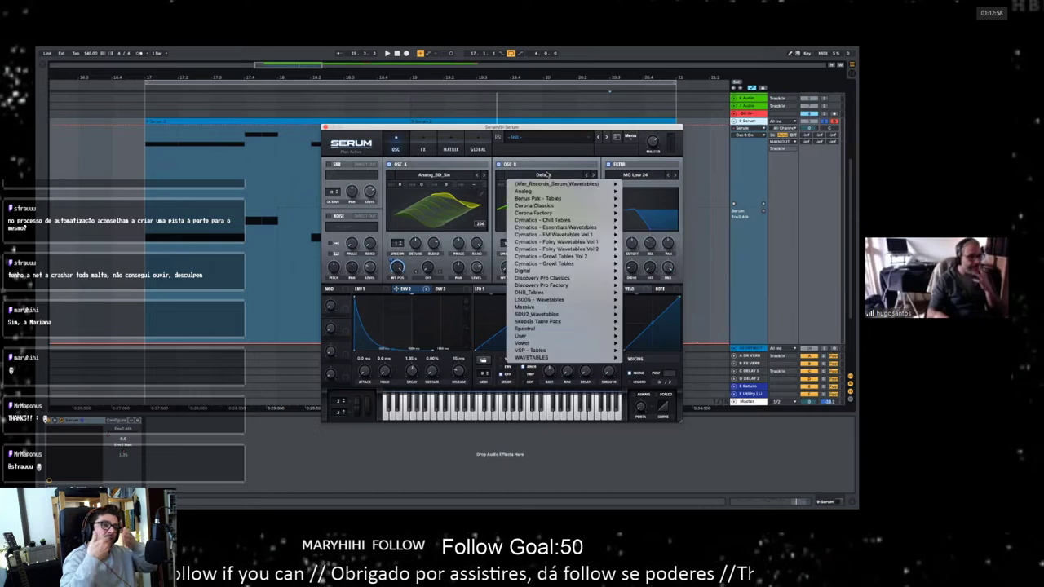
mouse_move(571, 234)
left_click(656, 234)
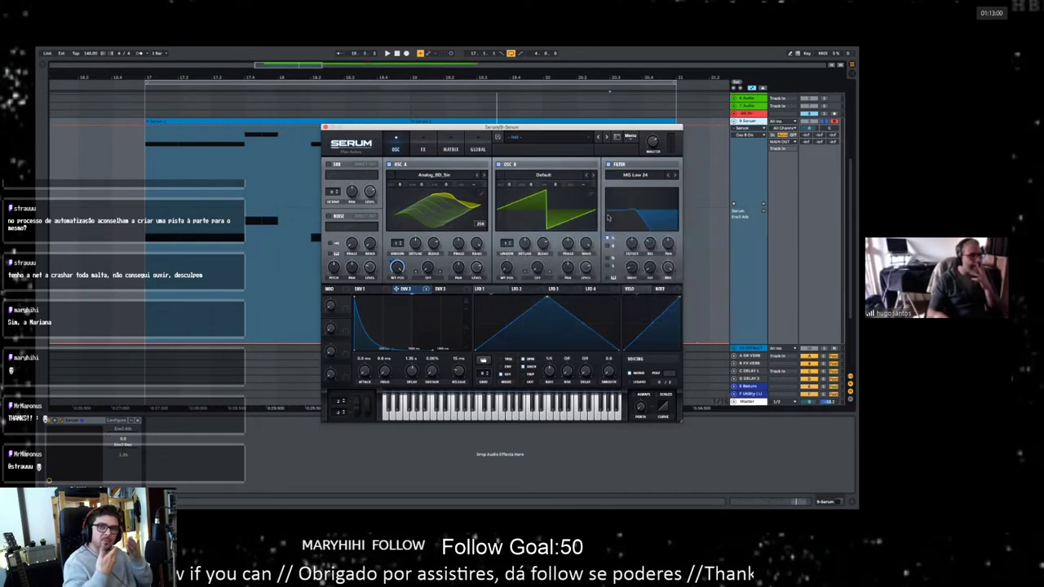
left_click(589, 213)
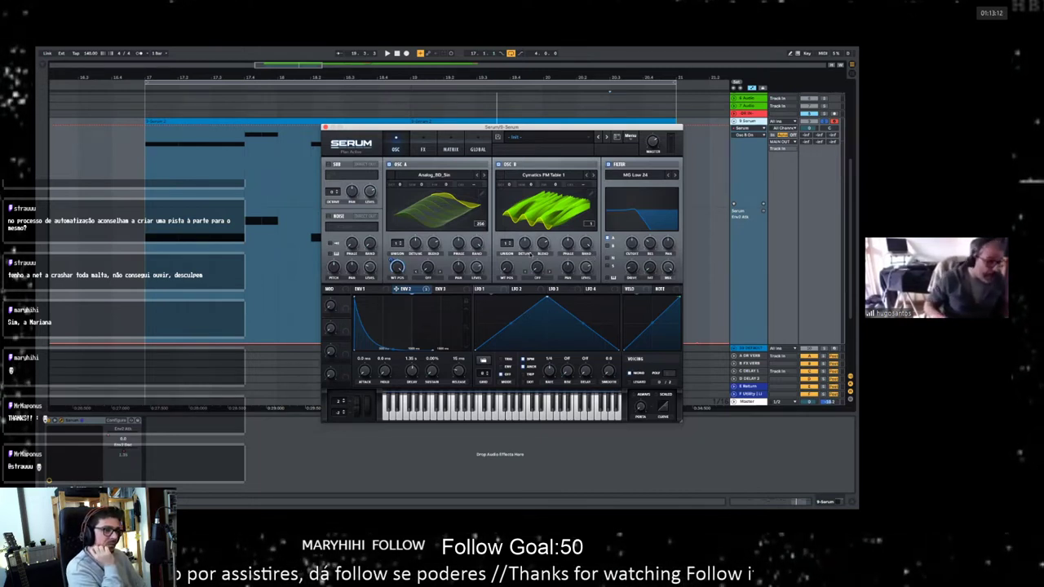
mouse_move(518, 268)
left_mouse_down()
mouse_move(508, 272)
mouse_move(511, 183)
mouse_move(508, 277)
left_mouse_up()
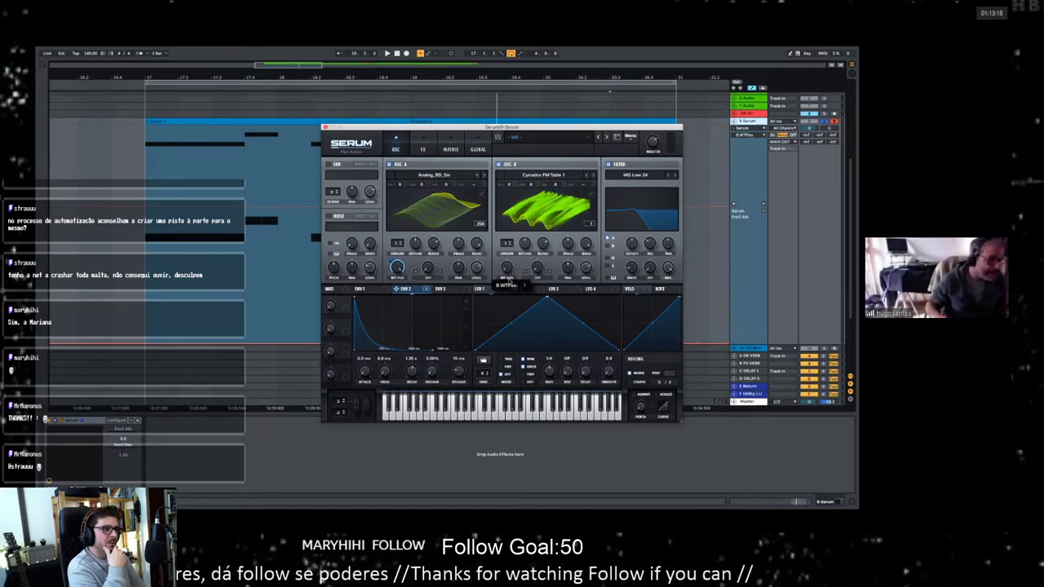
left_click(498, 165)
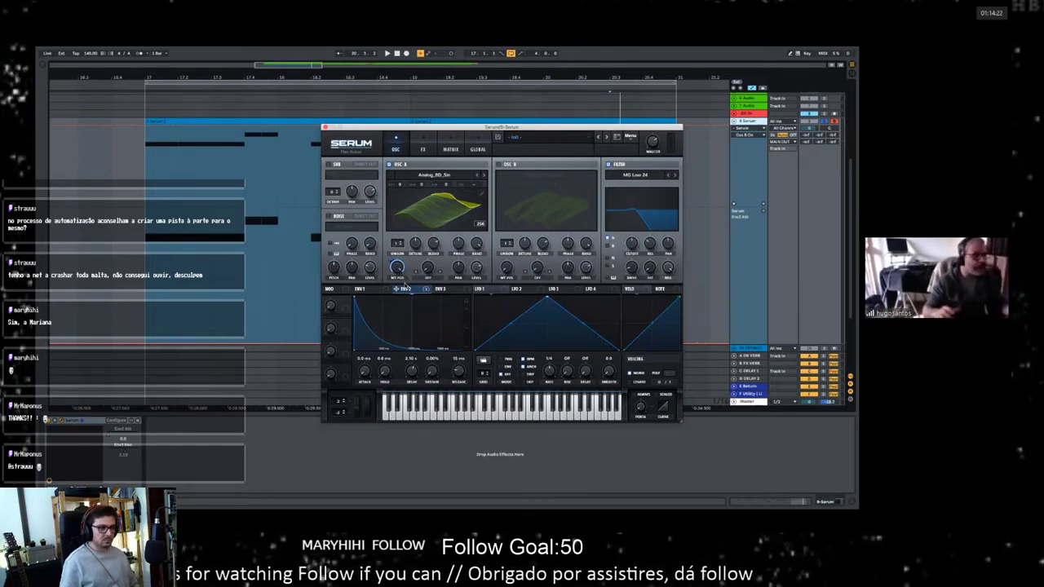
Step: Set the Env 2 amount on oscillator A's wavetable position to full positive in the modulation matrix and listen to the result
key("space")
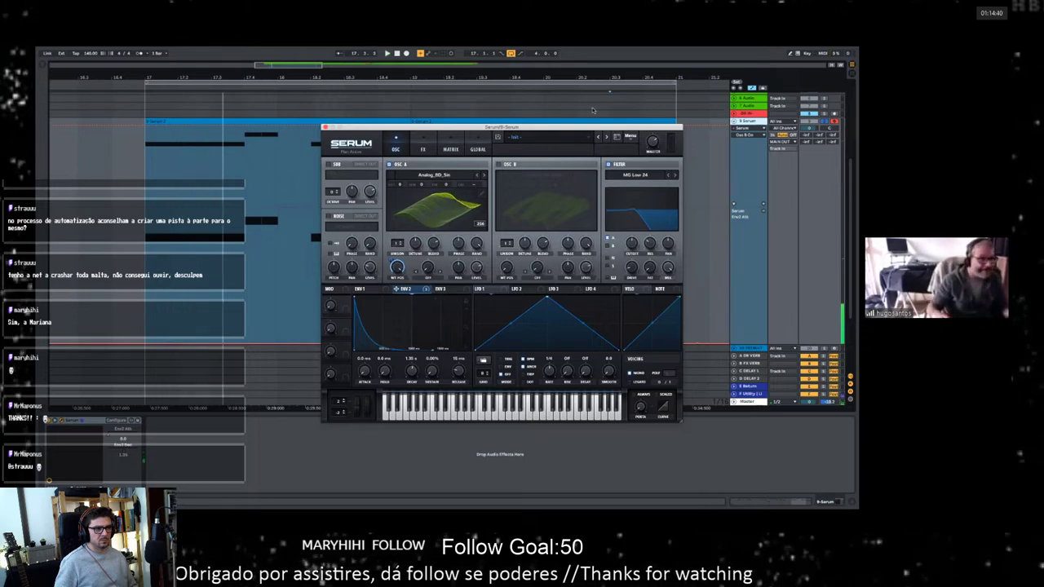
left_click(450, 150)
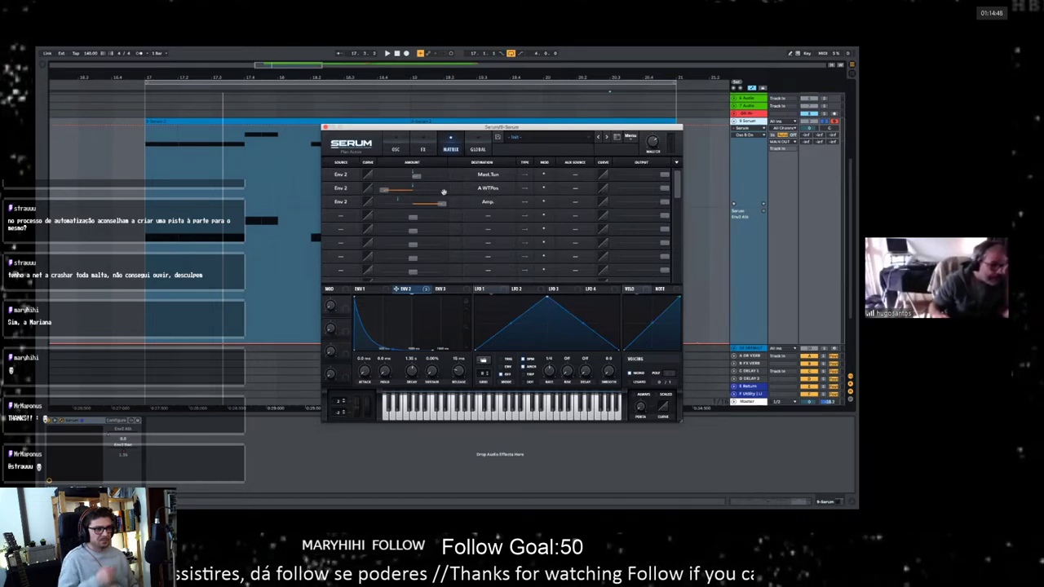
left_click(383, 190)
left_click_drag(383, 190, 508, 188)
key("space")
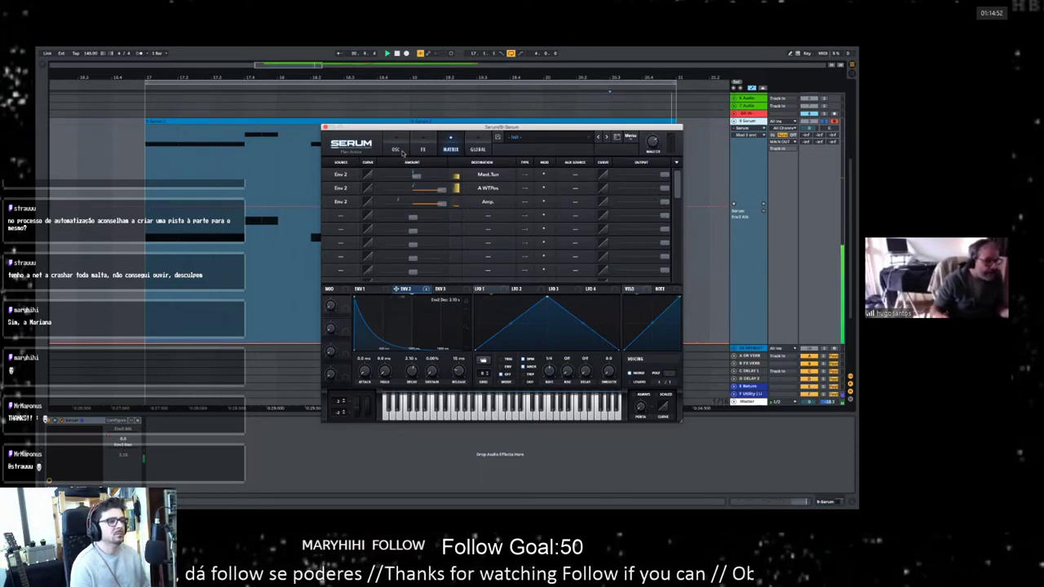
left_click(396, 146)
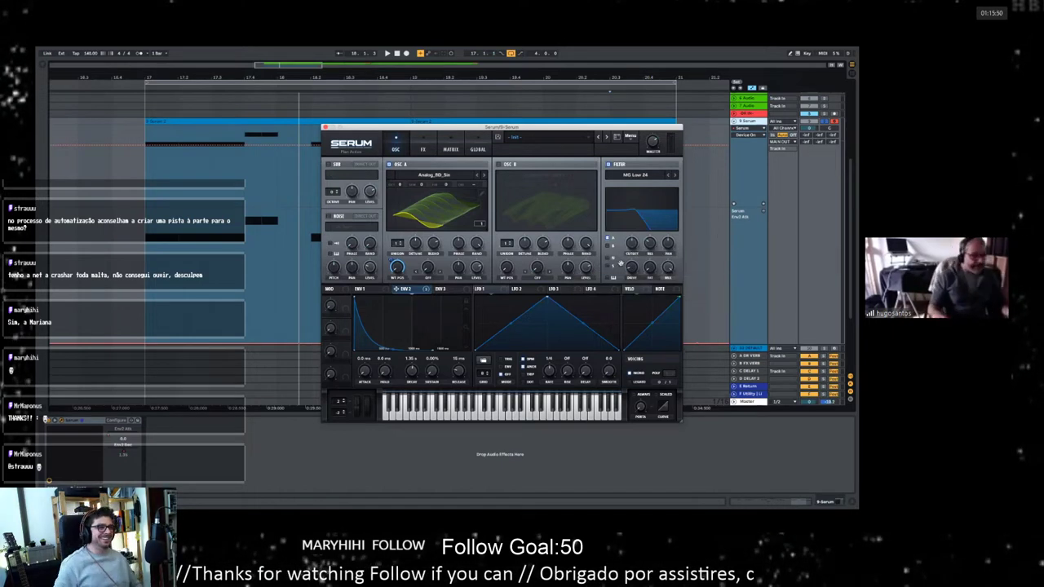
Step: Fine-tune the filter's resonance and cutoff while playing the bass loop
key("space")
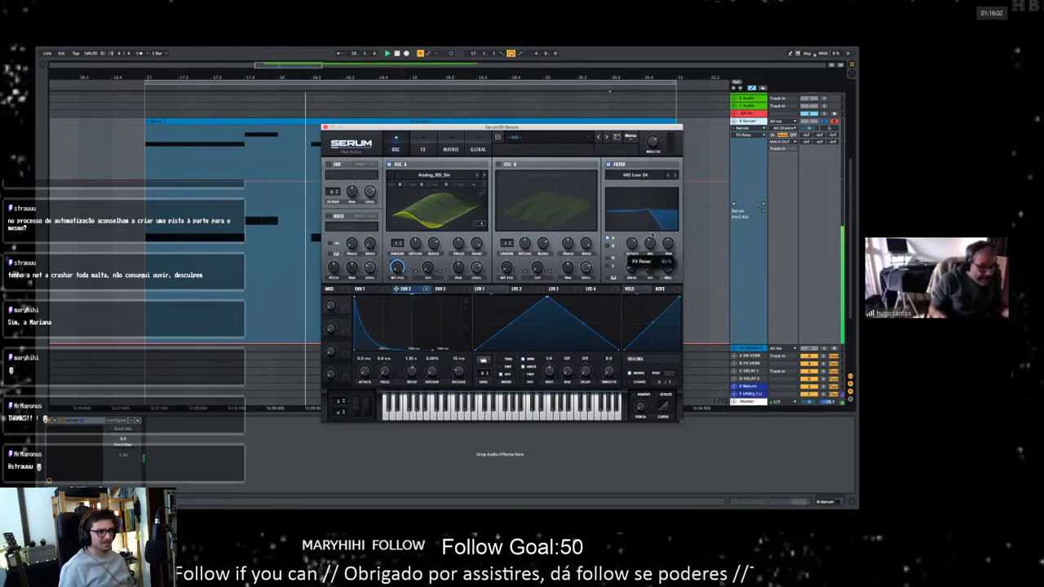
left_click(630, 246)
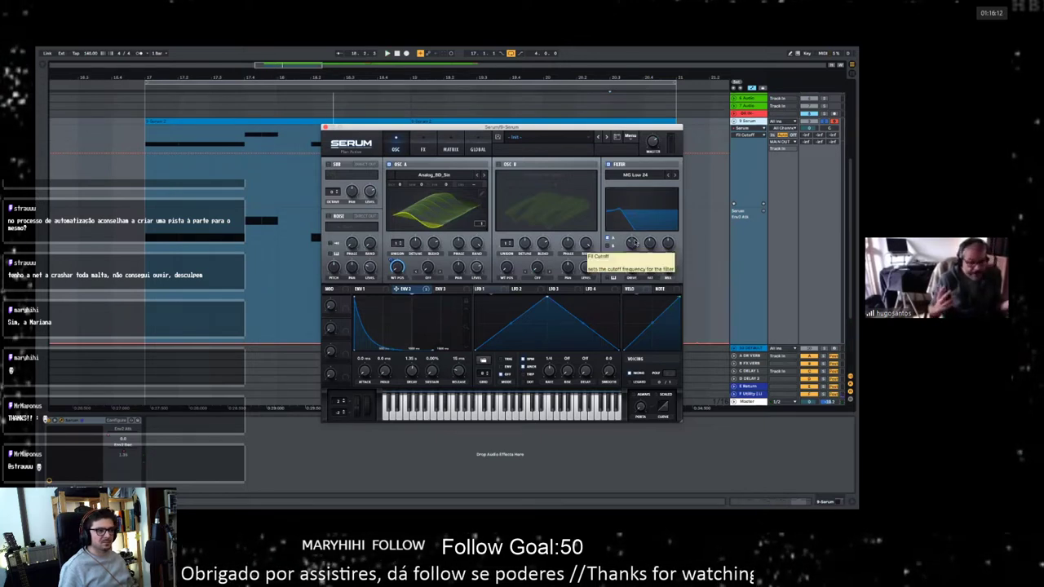
key("space")
left_click_drag(632, 245, 633, 221)
key("space")
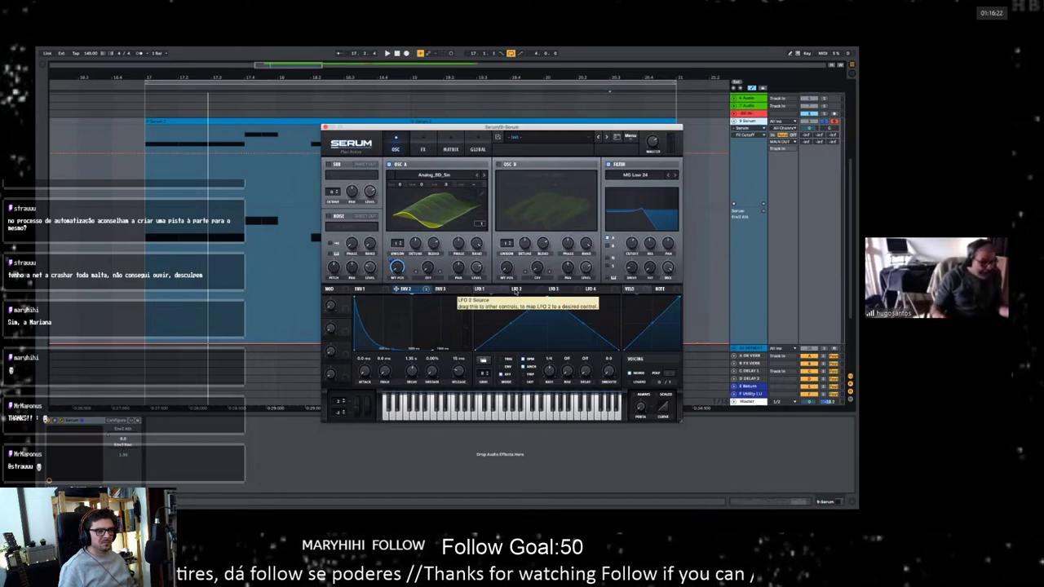
Step: Assign Env 2 to Serum's filter cutoff, and lower the cutoff while auditioning the loop
mouse_move(396, 291)
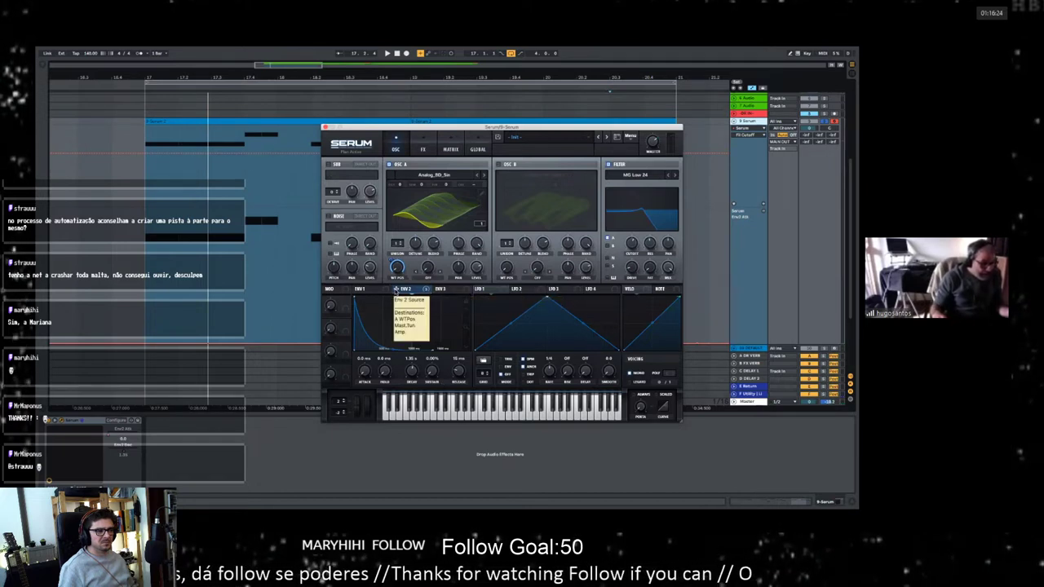
left_click_drag(632, 245, 626, 269)
key("space")
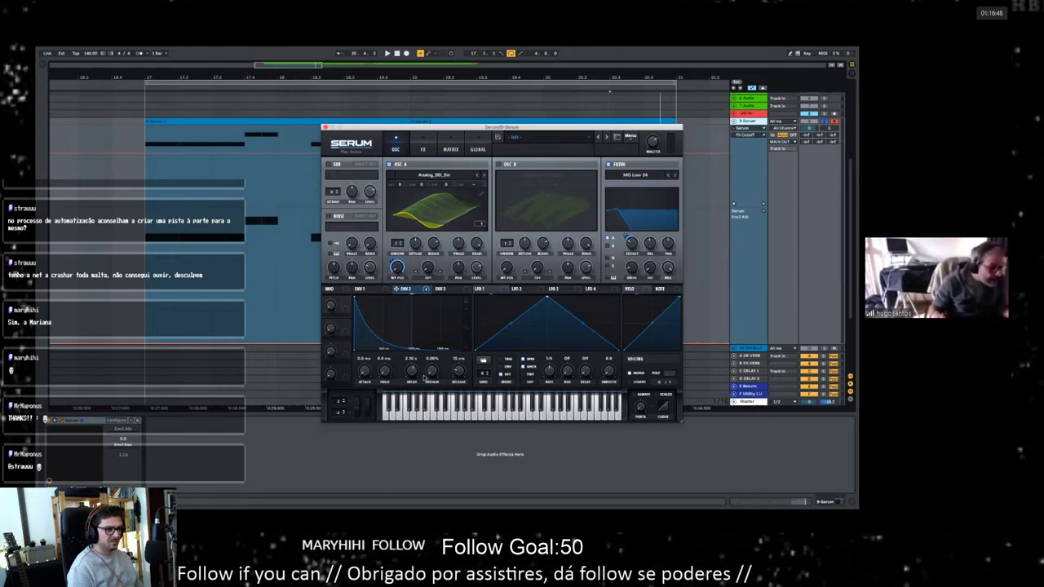
Step: Set the Env 2 release to 76 ms and fine-tune its decay while playing and stopping the loop
left_click_drag(434, 375, 458, 371)
key("space")
key("space")
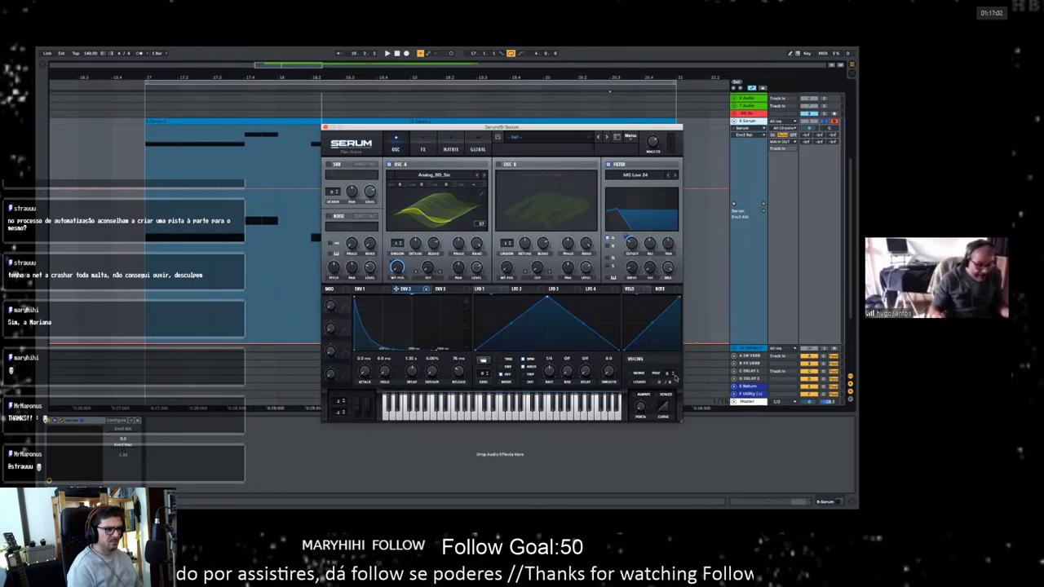
key("space")
left_click_drag(412, 371, 412, 364)
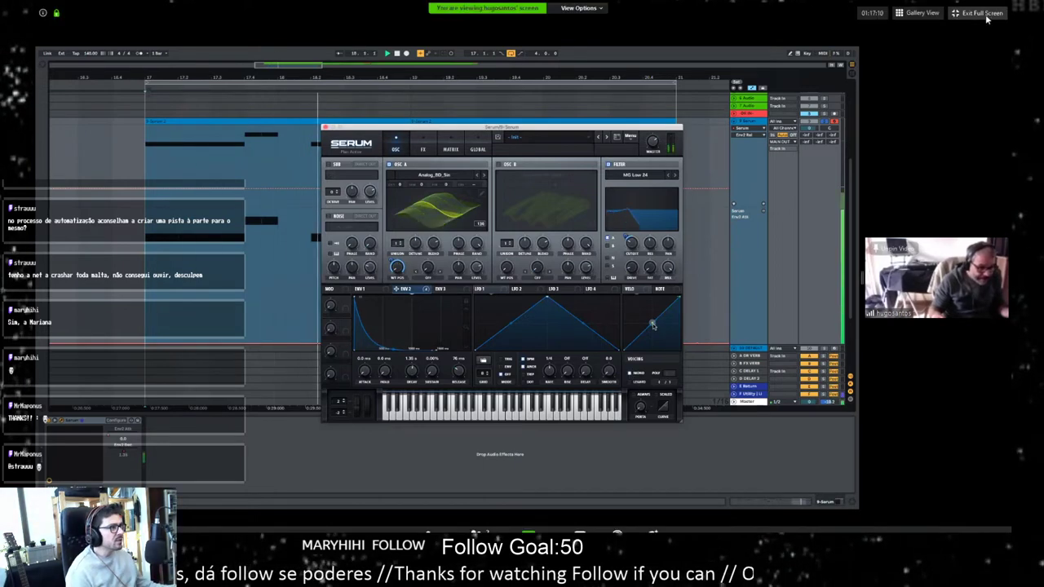
Step: Take the Zoom meeting out of full screen, restore it to a smaller window beside REAPER and widen it
left_click(970, 13)
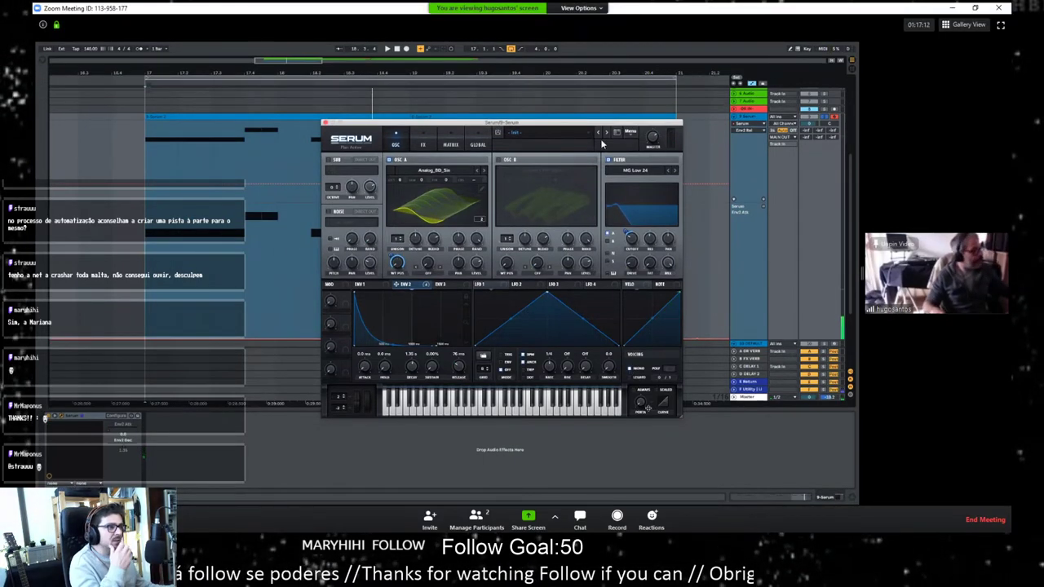
left_click(975, 9)
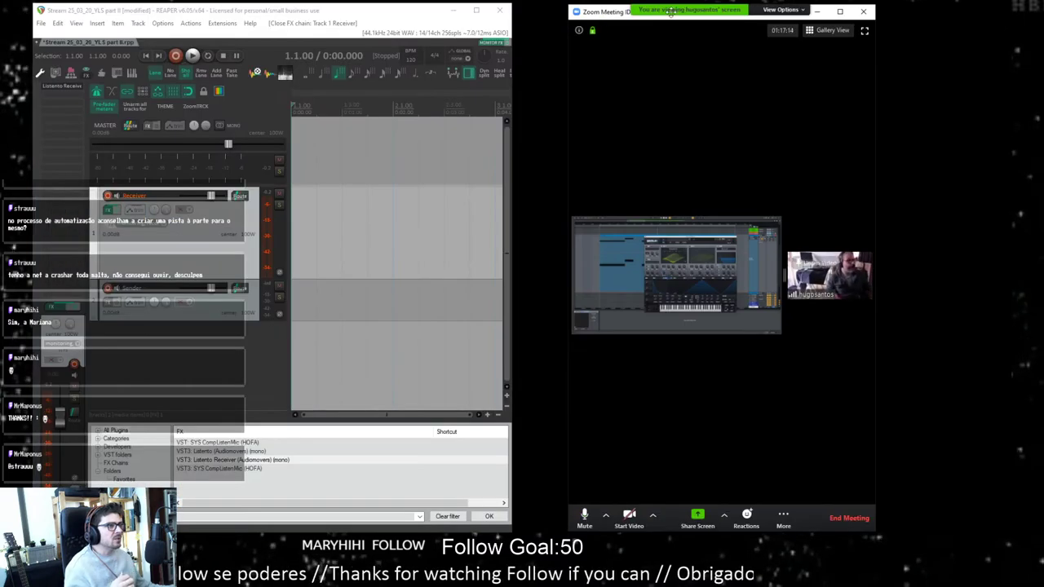
left_click_drag(972, 35, 994, 35)
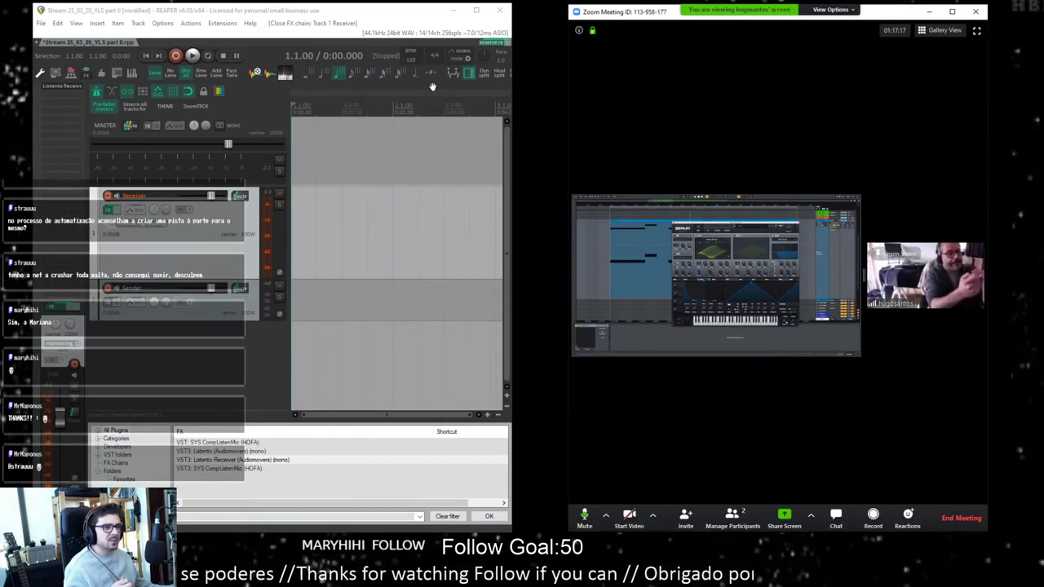
Step: In REAPER, add the VST3 SPAN (Voxengo) analyser to the master track's effects
left_click(239, 194)
left_click(239, 189)
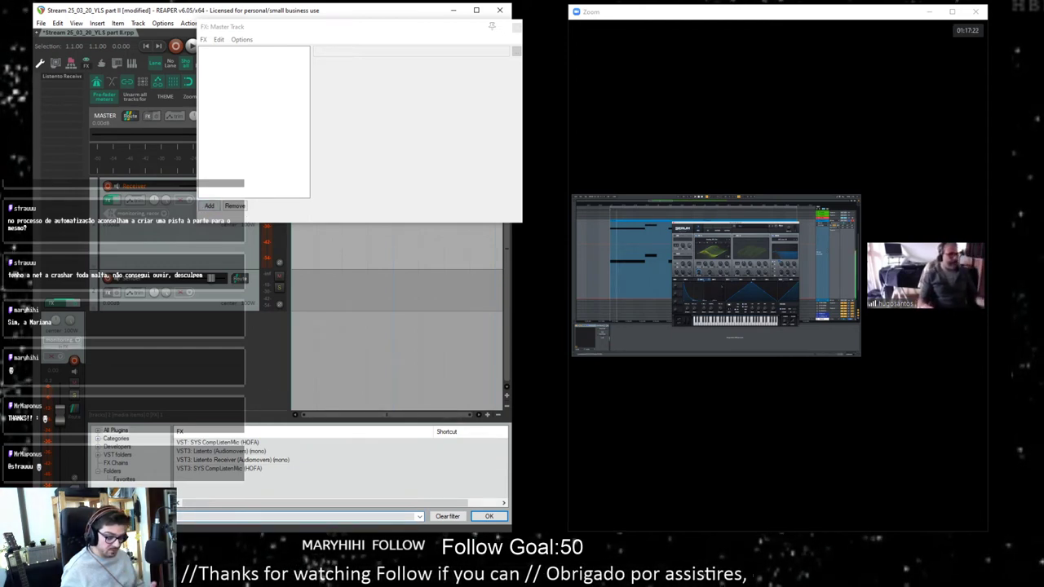
type("span")
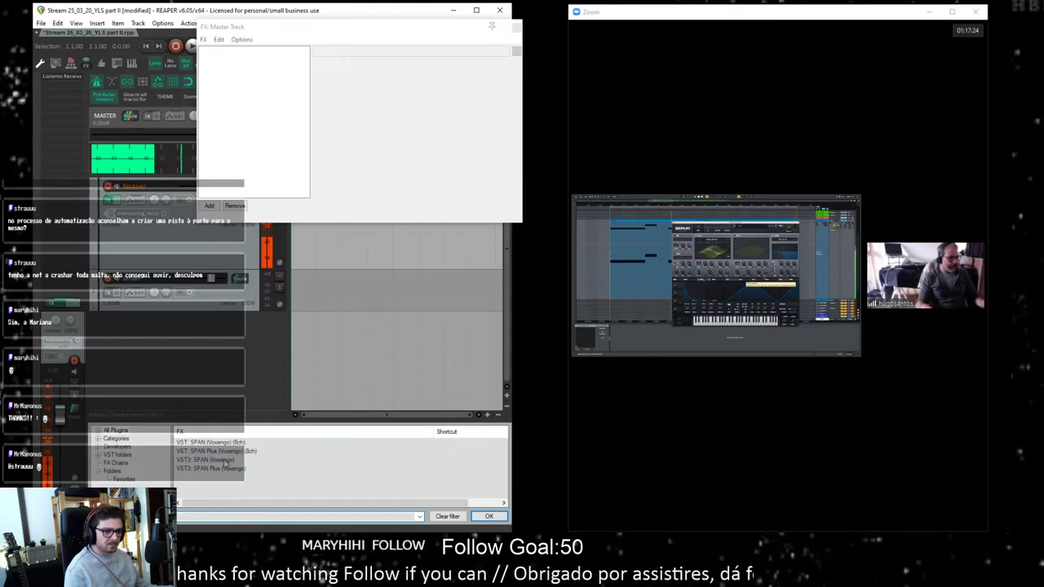
double_click(214, 460)
Step: Reposition the master track's SPAN window over REAPER so the whole spectrum and the shared screen can be watched
left_click_drag(652, 43, 483, 62)
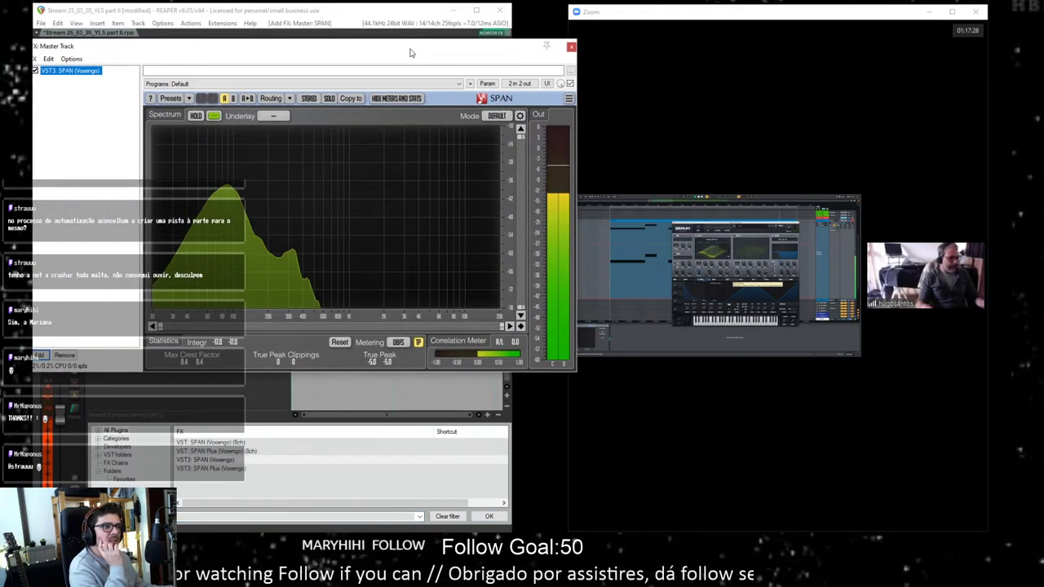
left_click_drag(412, 48, 424, 49)
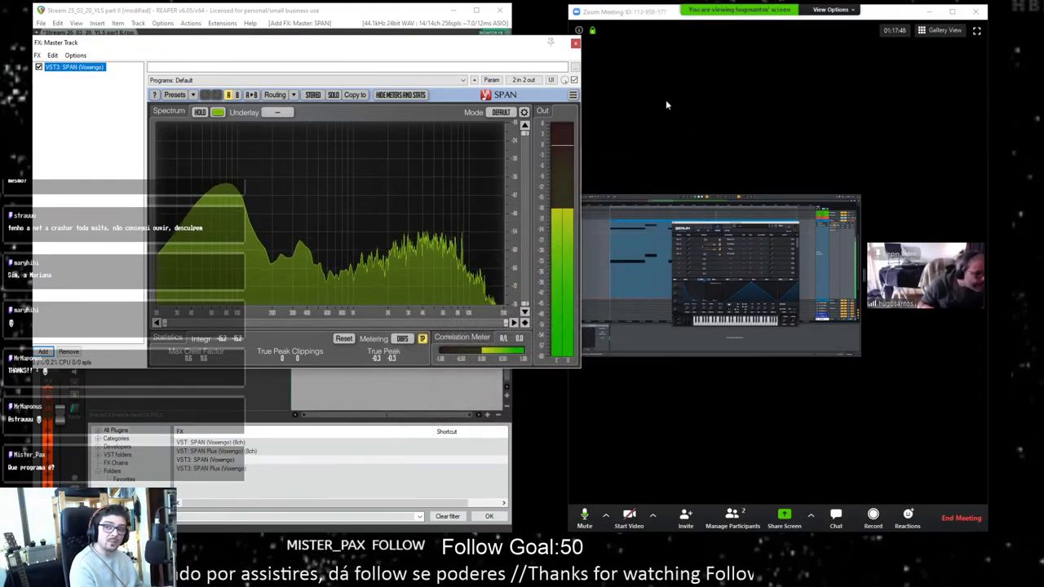
left_click_drag(362, 47, 367, 106)
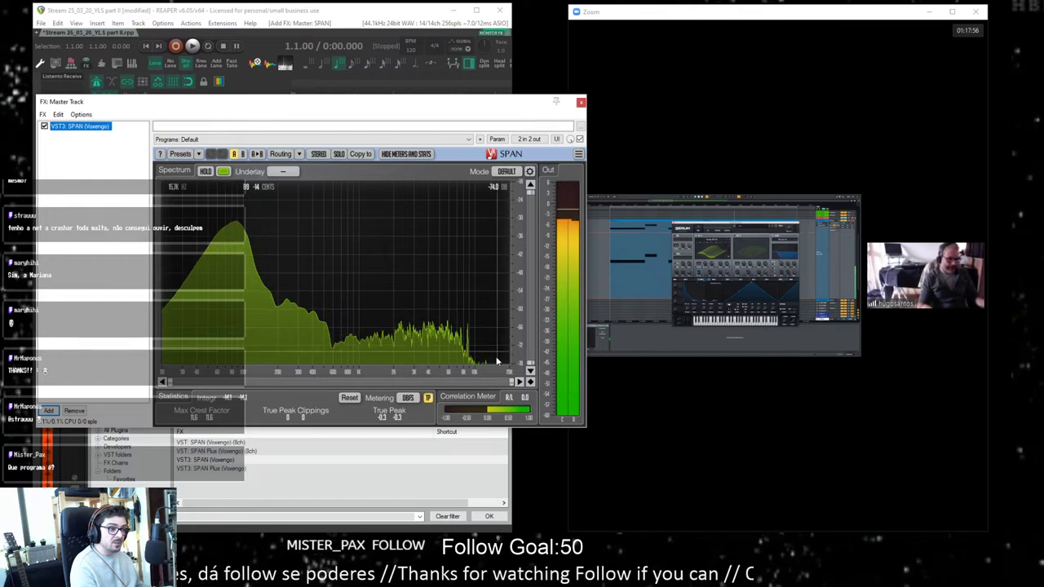
Step: Close the master track's FX window and enlarge the shared screen in a maximized Zoom window
mouse_move(824, 320)
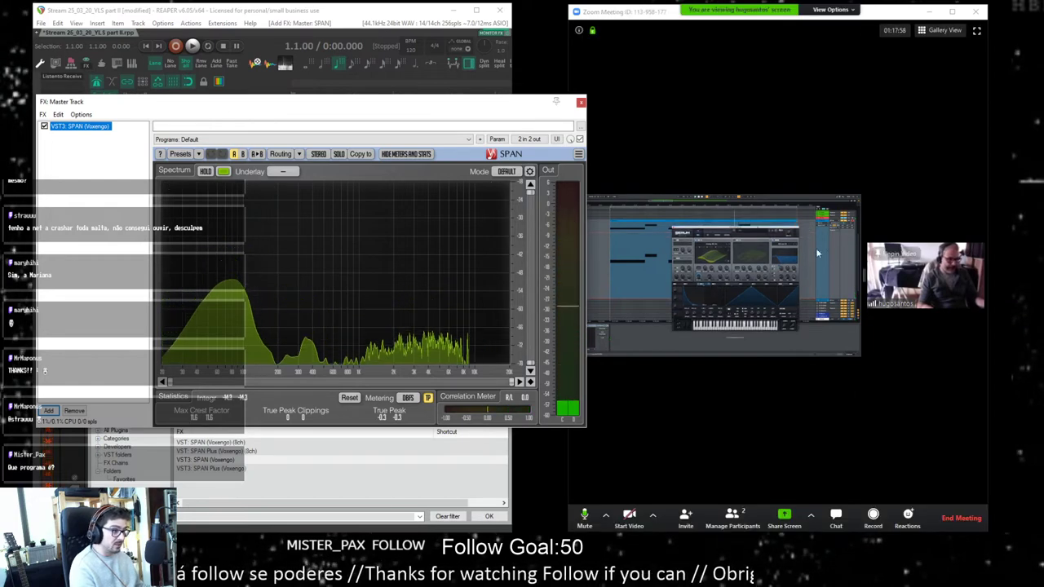
left_click(580, 101)
left_click(952, 12)
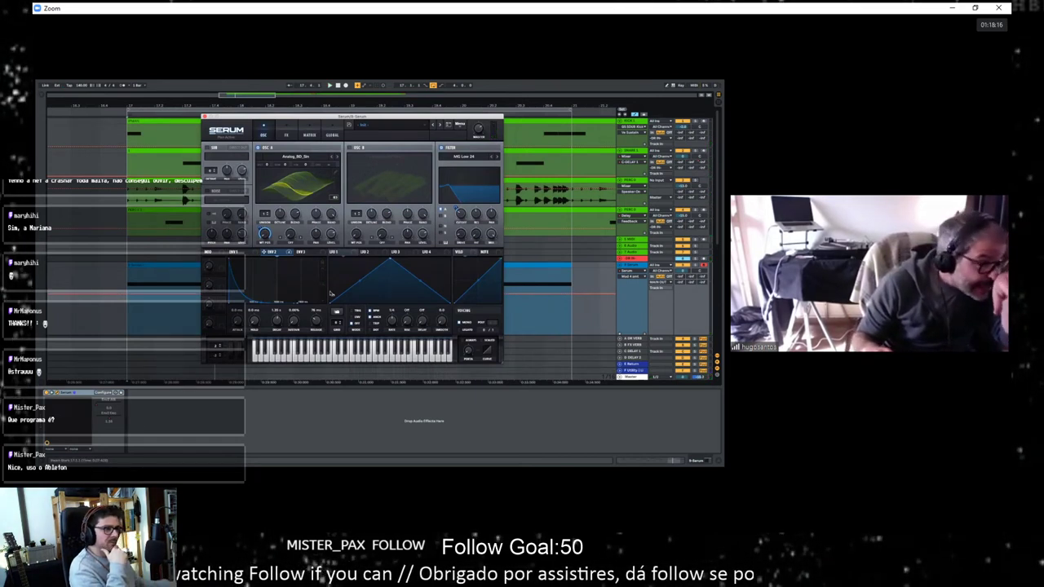
left_click_drag(726, 274, 821, 273)
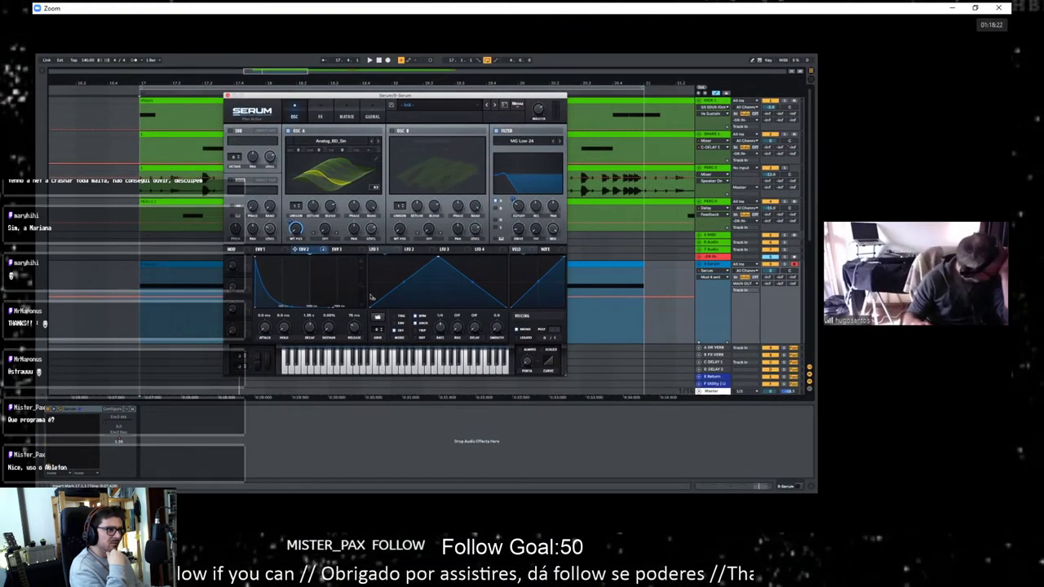
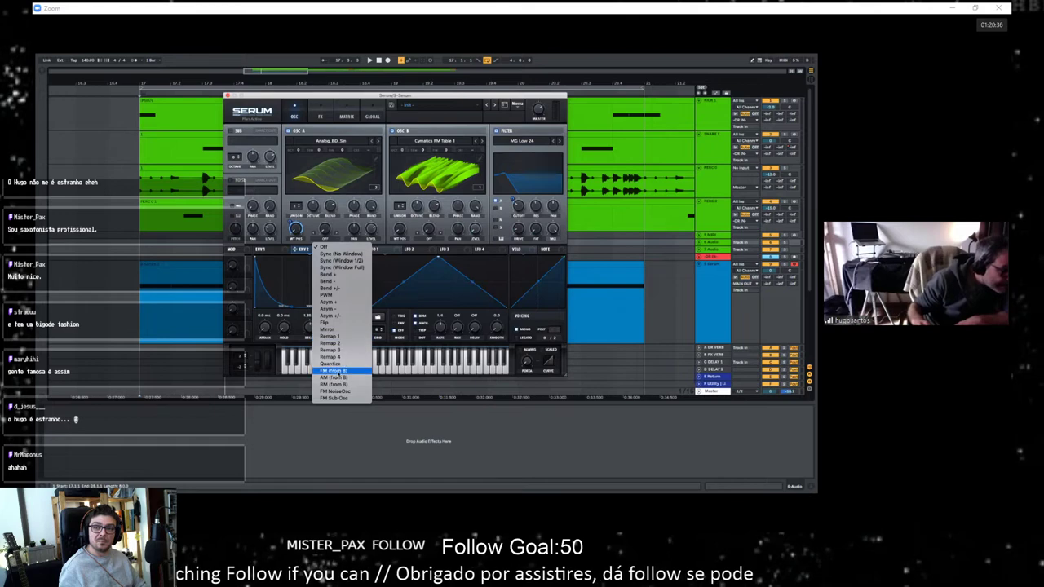
Step: Set oscillator A's warp mode to FM (from B) and raise its warp amount during playback
left_click(337, 372)
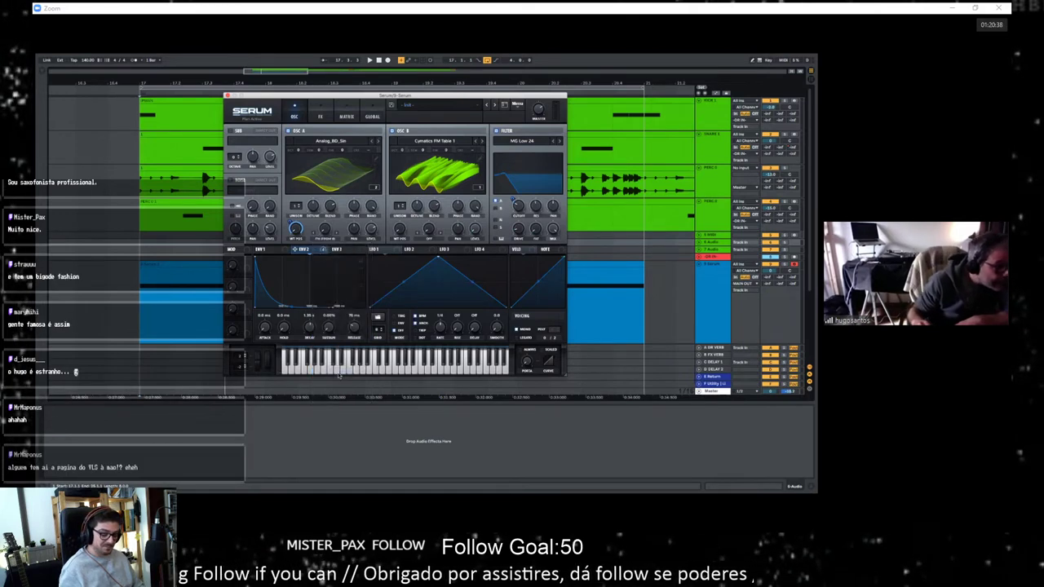
key("space")
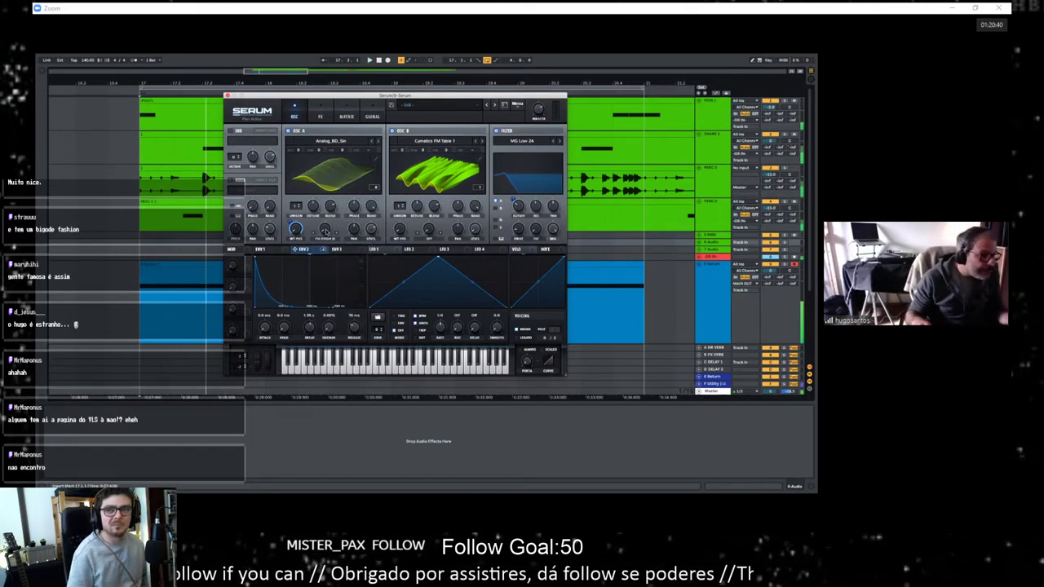
left_click_drag(325, 229, 328, 198)
key("space")
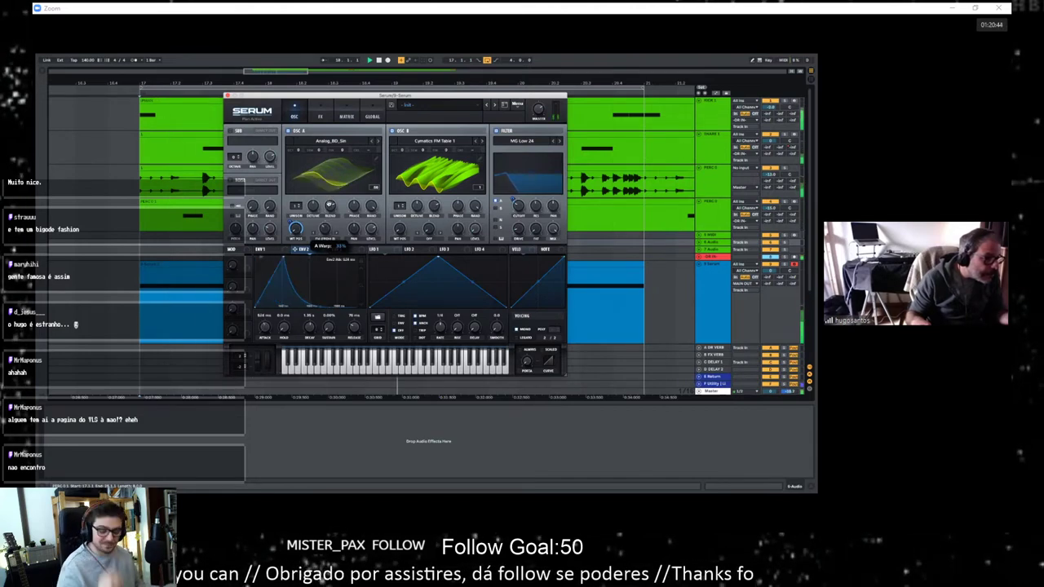
Step: Play and stop the loop repeatedly to audition the FM warp on oscillator A
key("space")
key("space")
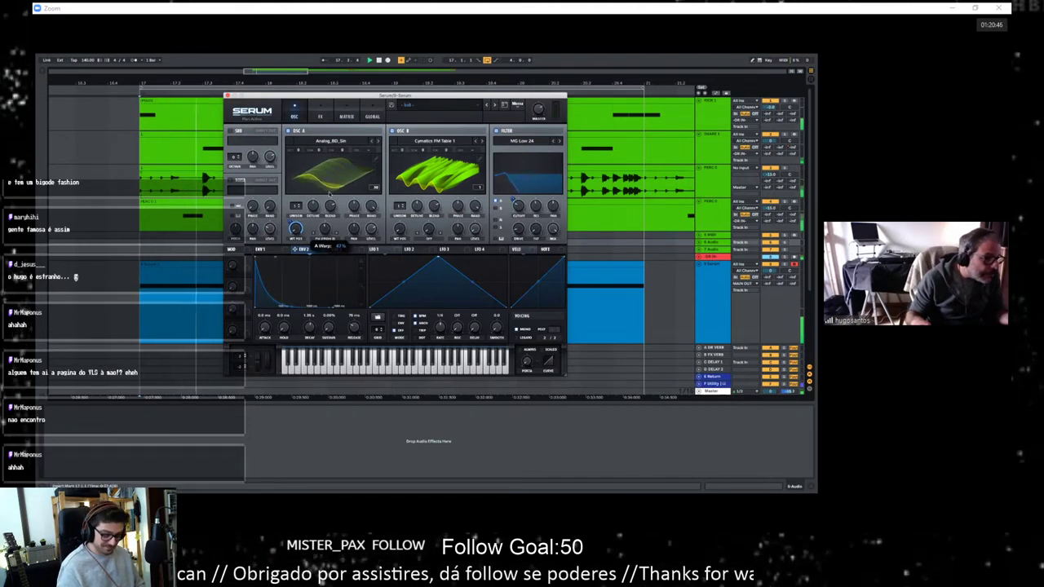
key("space")
key("space")
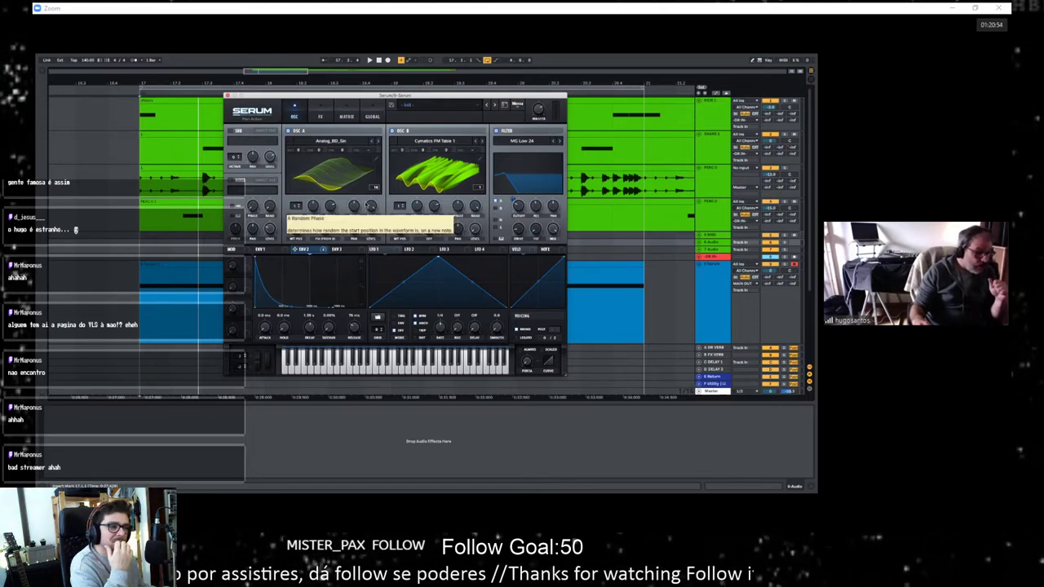
key("space")
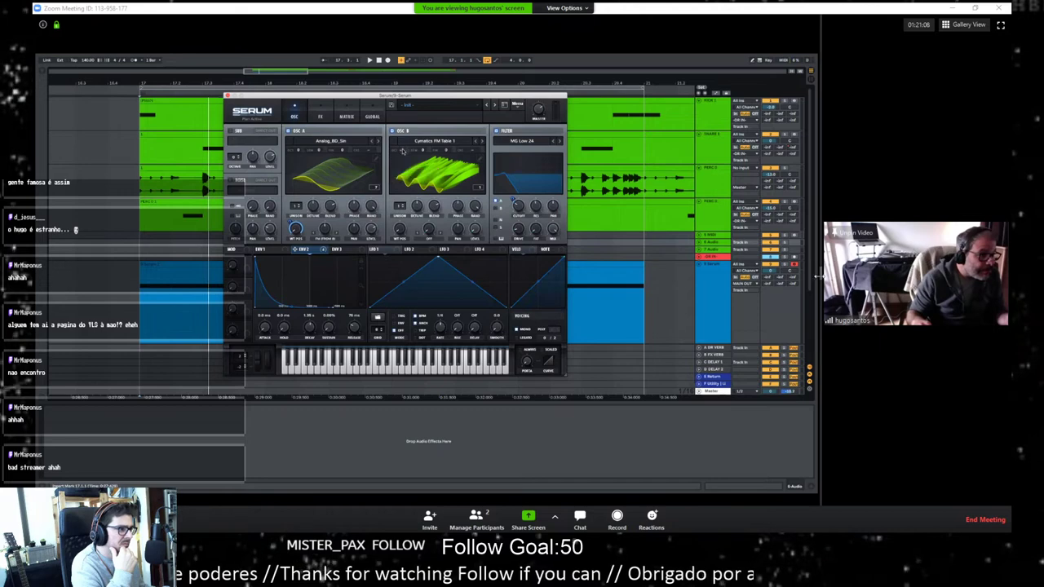
Step: Adjust the split between the shared screen and the participant video, leaving the shared screen much larger than the video
left_click_drag(821, 273, 896, 273)
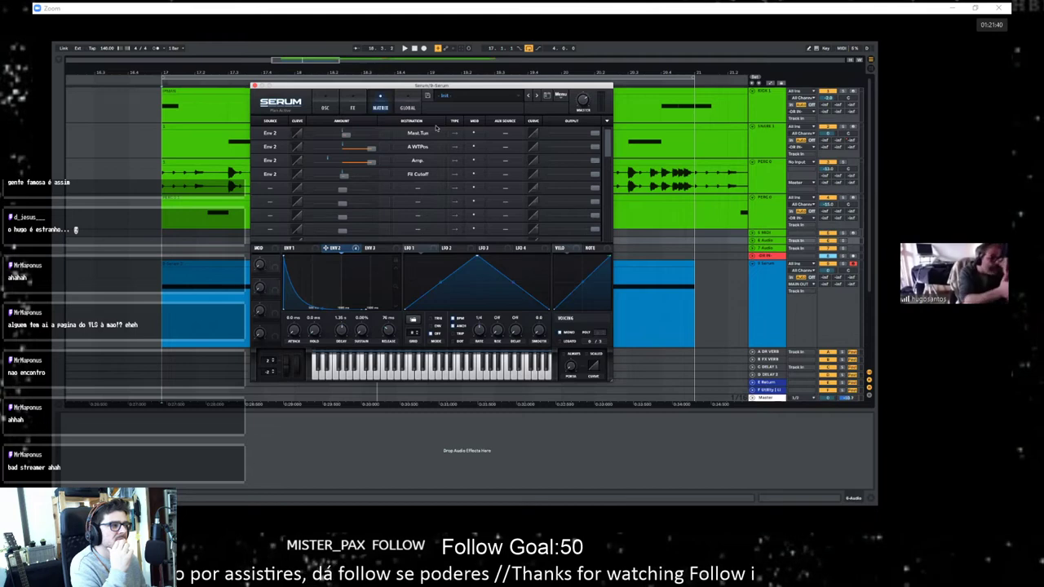
mouse_move(586, 215)
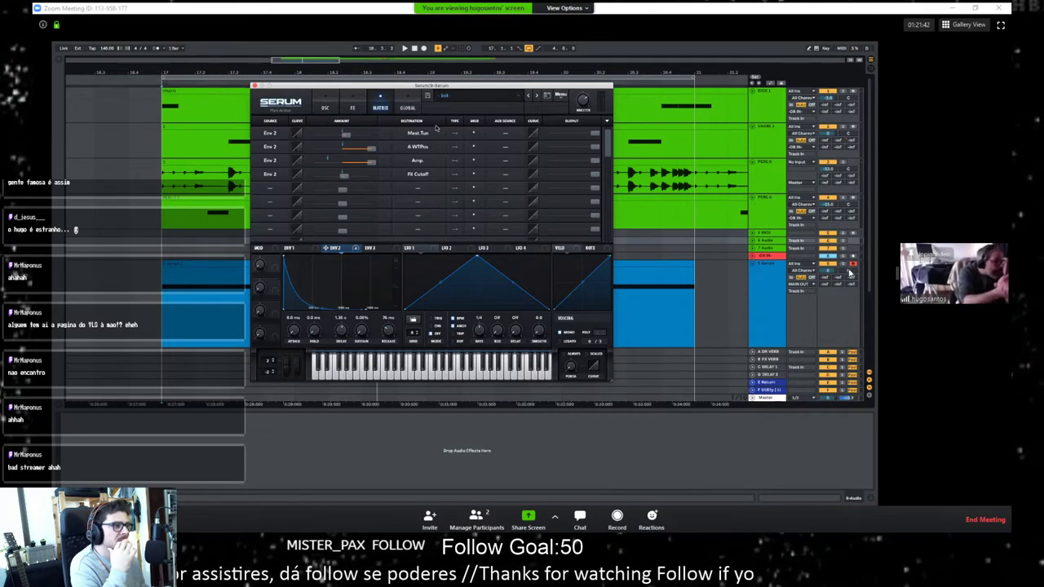
left_click_drag(897, 272, 777, 294)
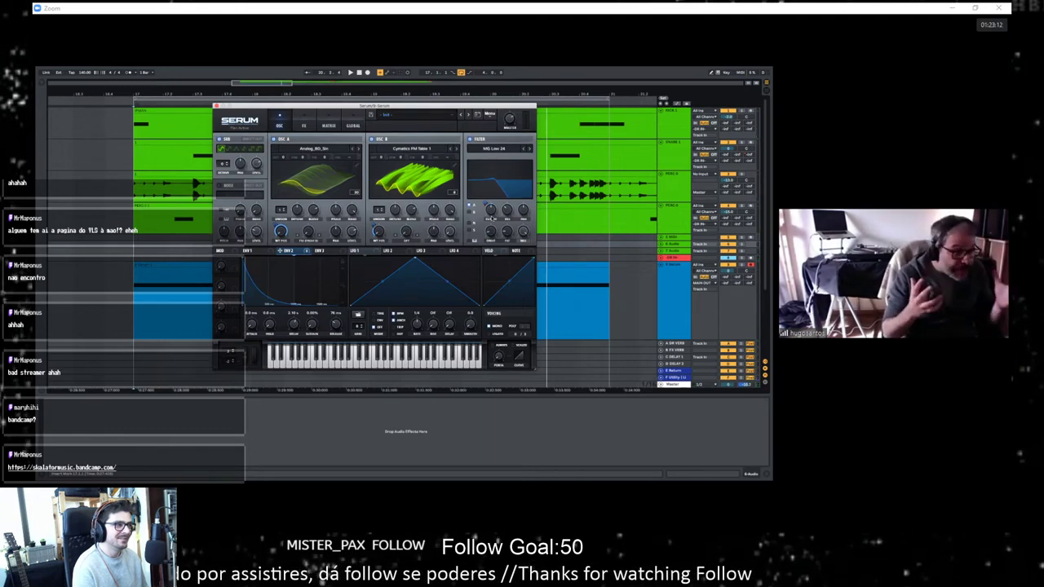
mouse_move(193, 434)
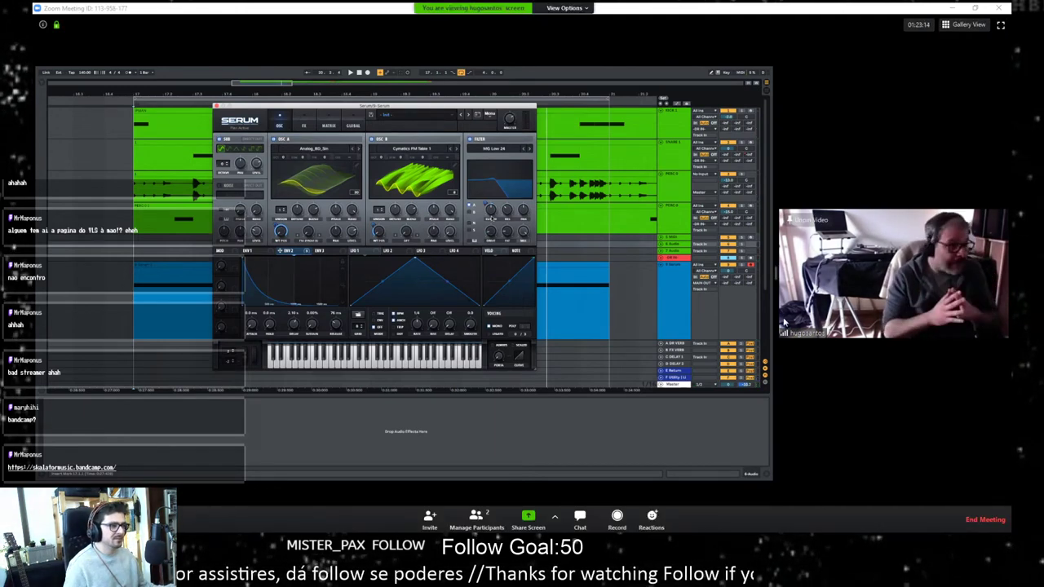
left_click_drag(775, 281, 662, 282)
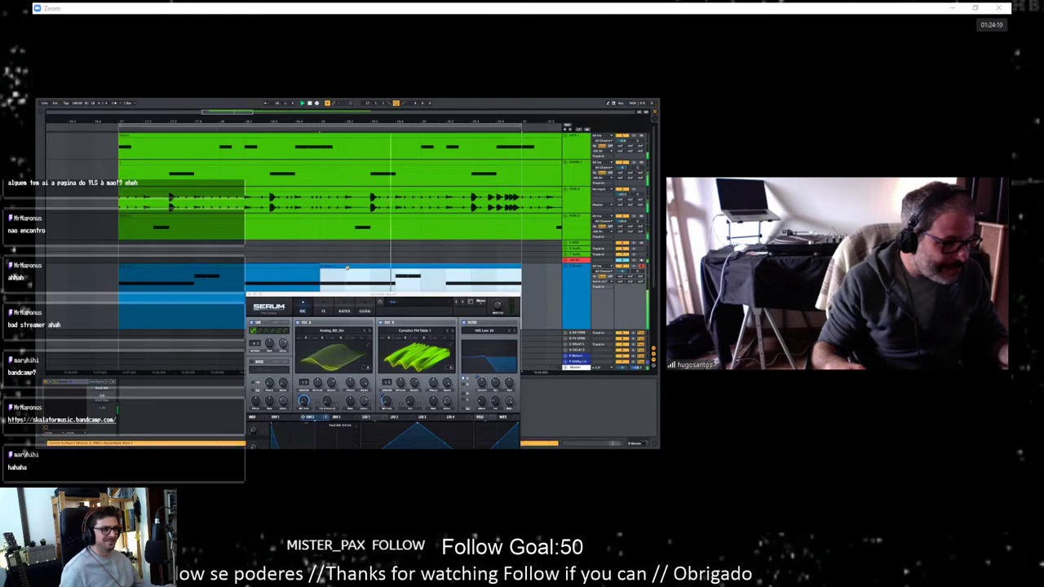
mouse_move(784, 531)
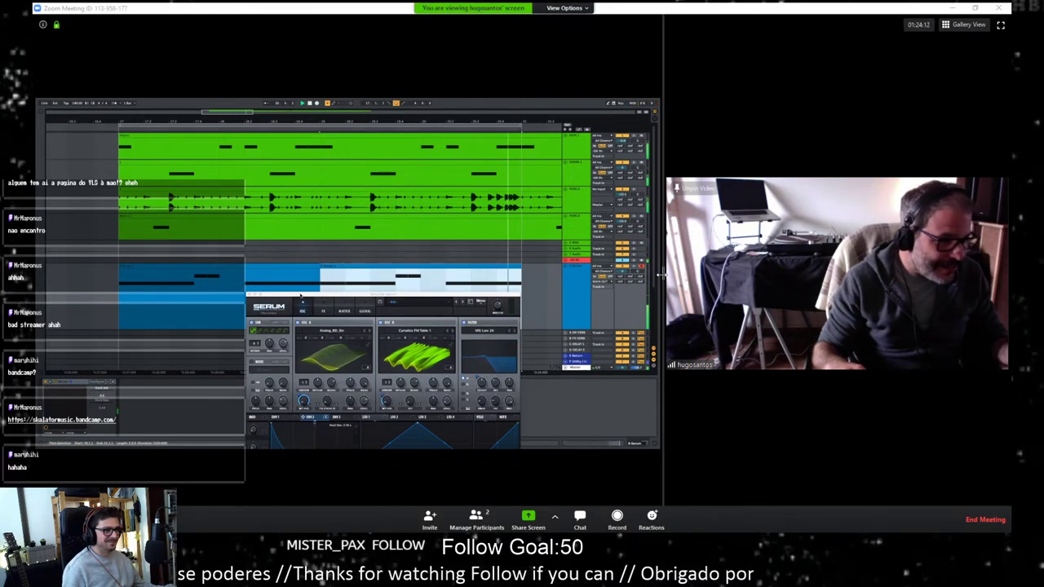
left_click_drag(665, 281, 858, 282)
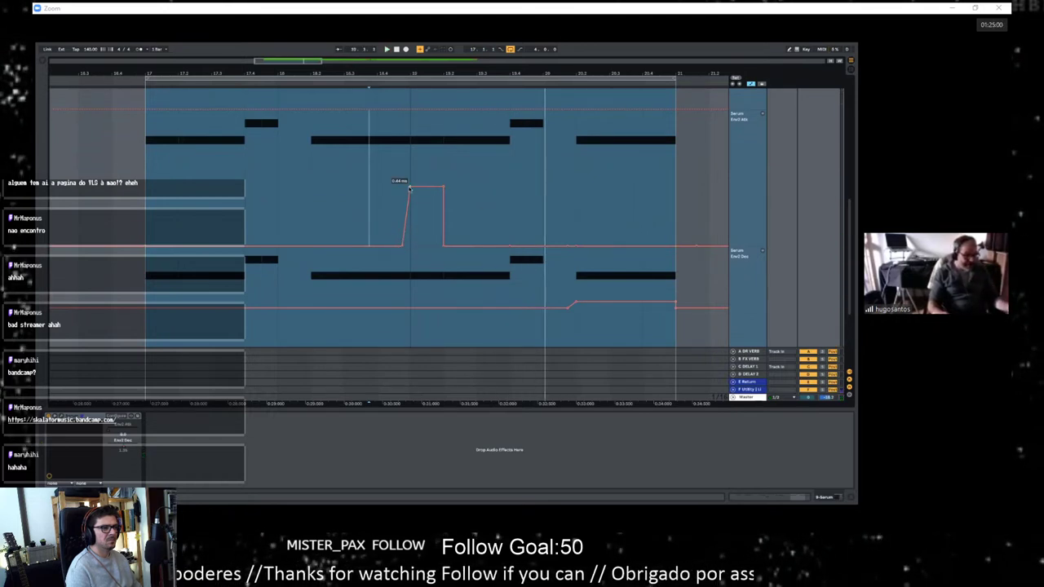
Step: Play the Serum track from bar 17 to audition the Env 2 attack and decay automation
left_click(145, 179)
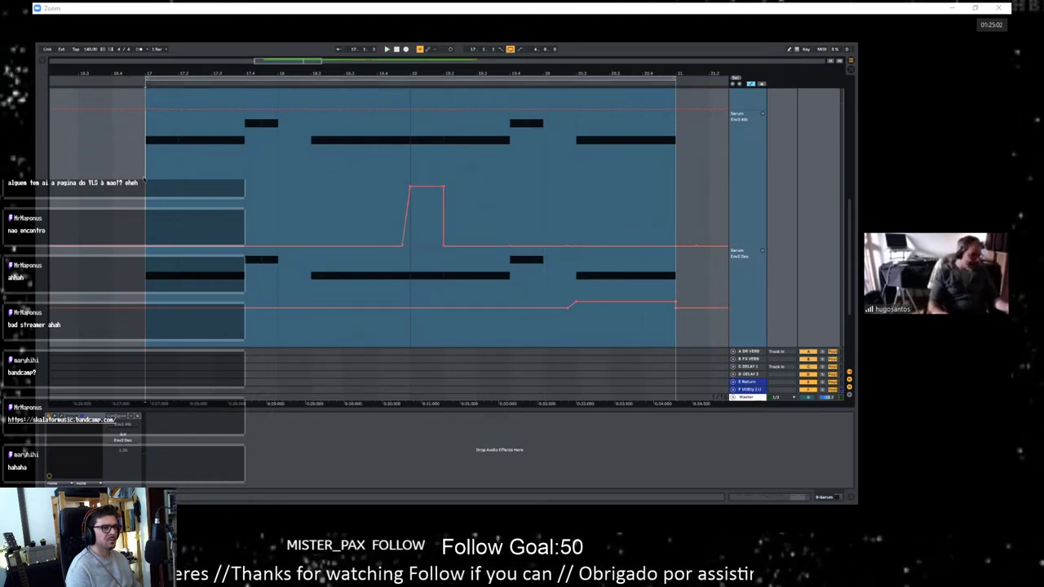
key("space")
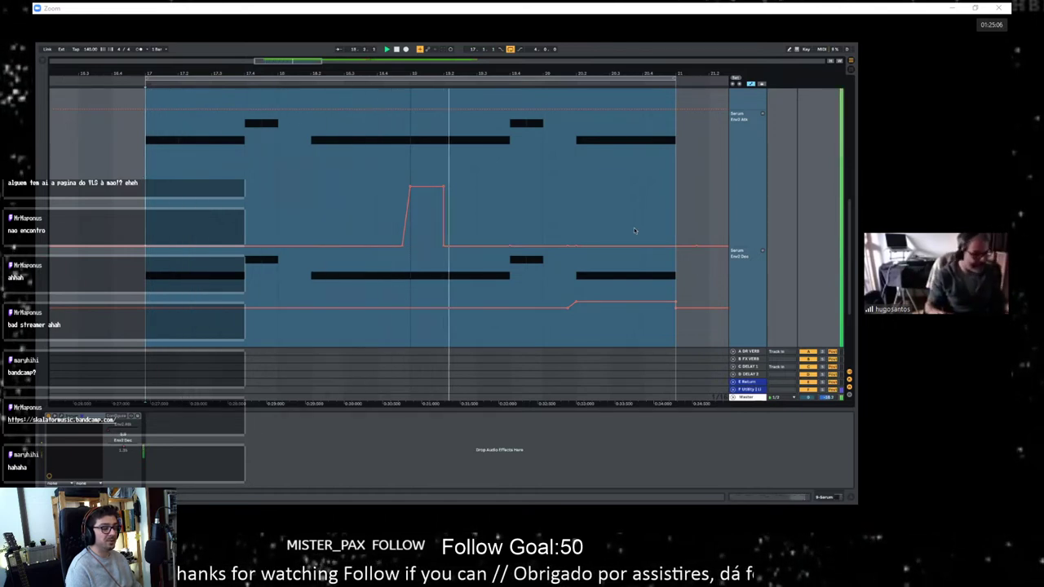
Step: Hide the device view and remove the Env2 Sus automation lane from the Serum track
left_click(850, 497)
scroll(709, 333, "up", 5)
scroll(709, 333, "up", 1)
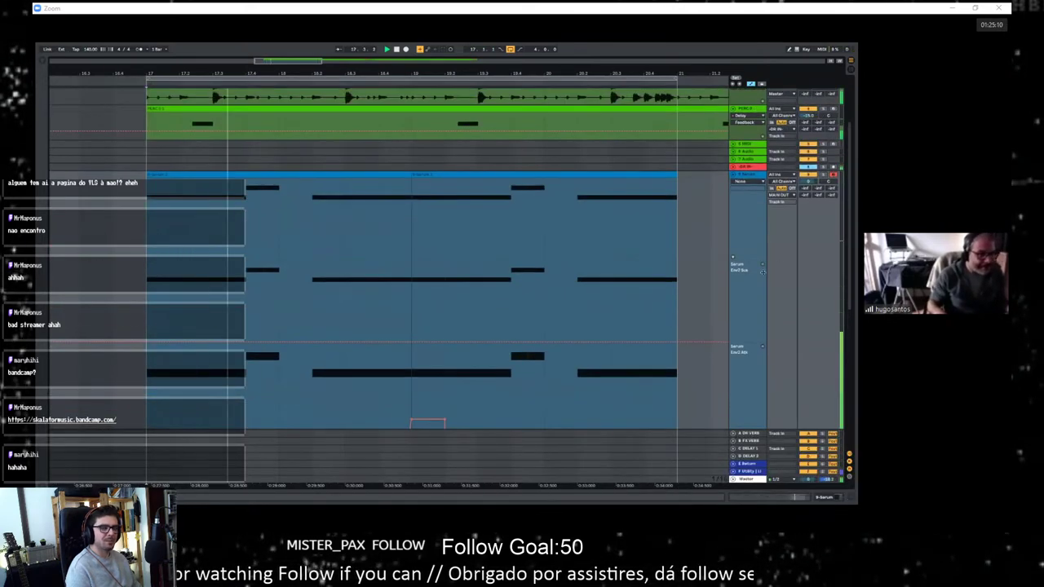
left_click(762, 265)
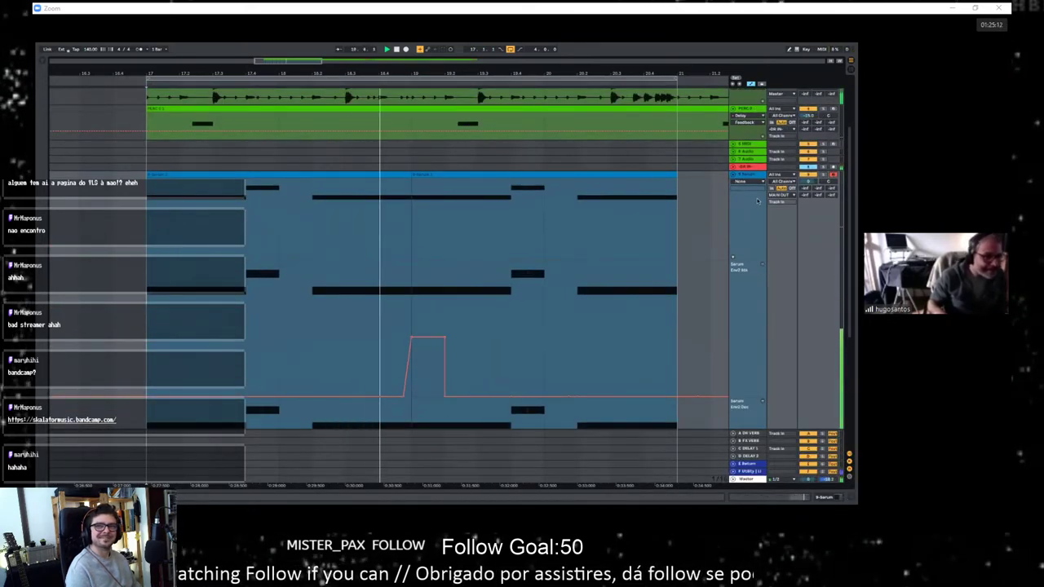
Step: Bring back the device view for the Serum track with its remaining automation lanes in sight
scroll(699, 227, "down", 3)
scroll(779, 253, "up", 2)
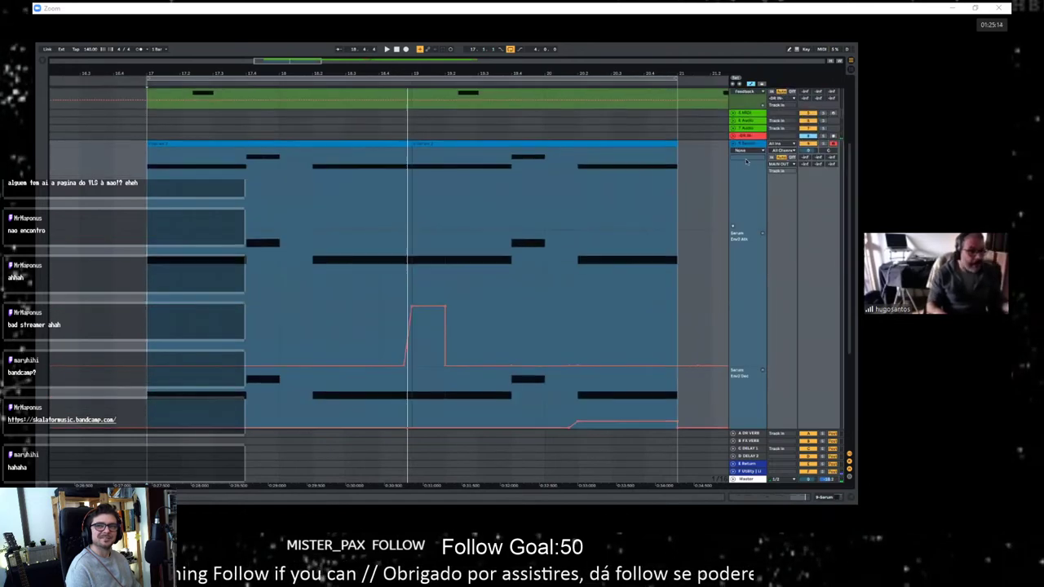
left_click(836, 497)
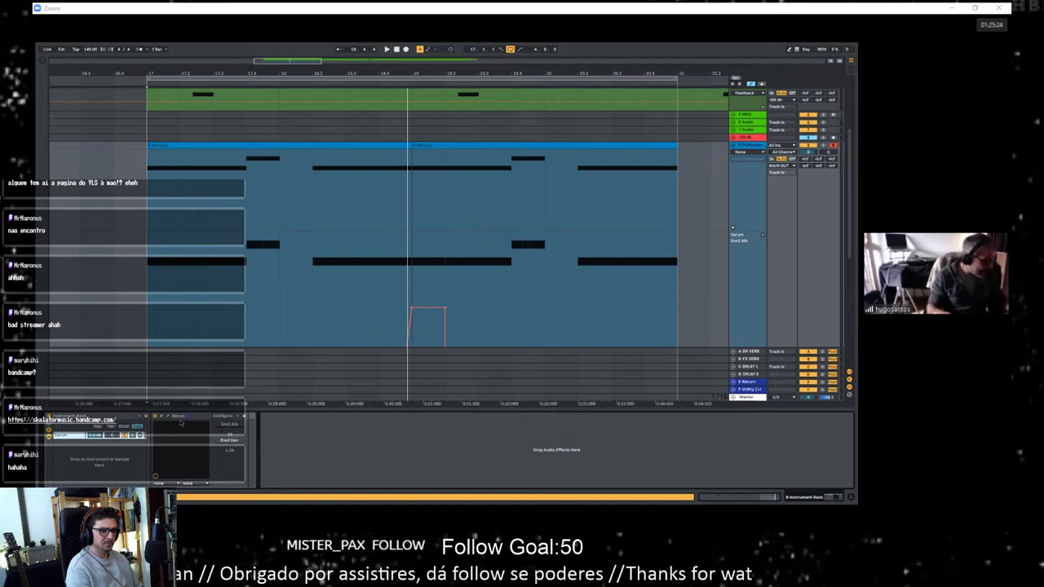
Step: Rename the Serum chain in the Instrument Rack and show the rack's macro controls
left_click(182, 417)
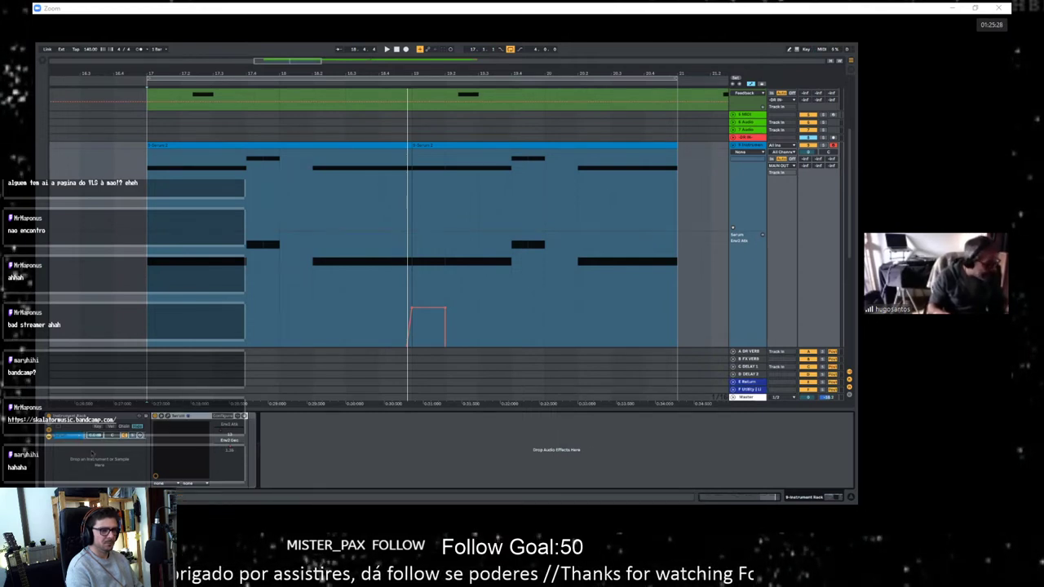
left_click(62, 437)
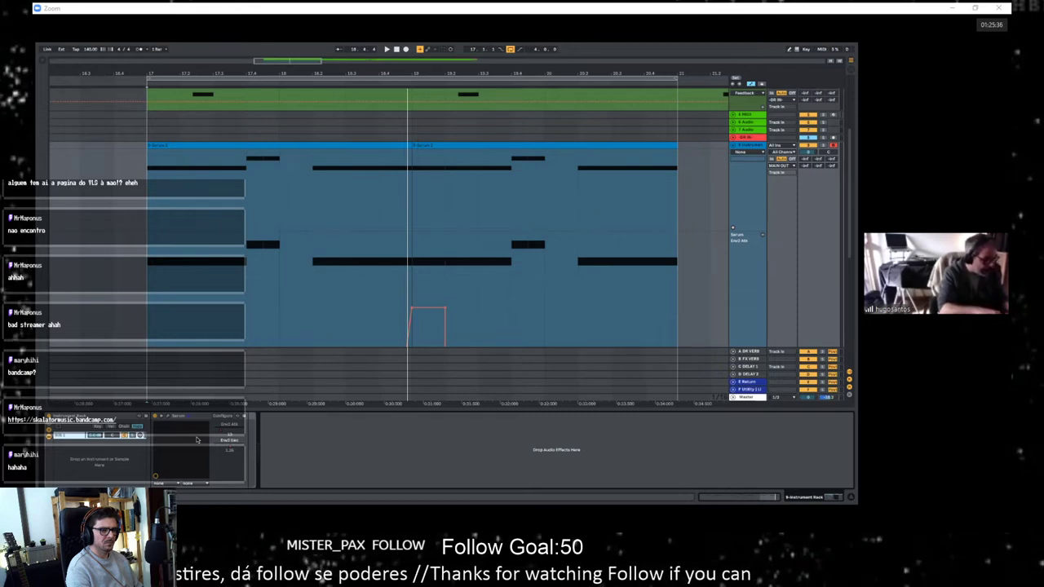
left_click(49, 424)
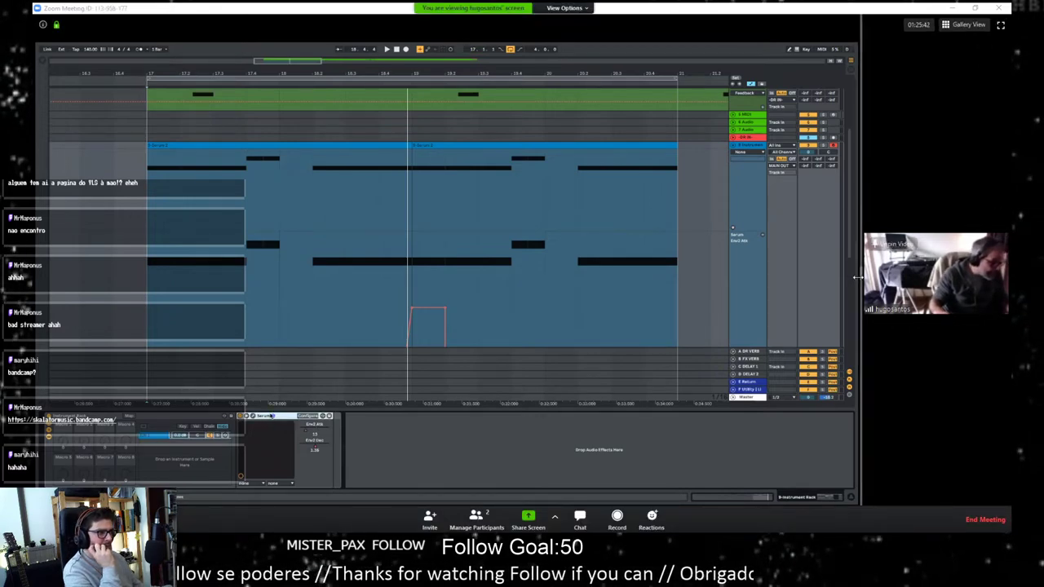
Step: Adjust the split between the shared screen and the participant video, and unpin the participant's video
left_click_drag(858, 277, 924, 349)
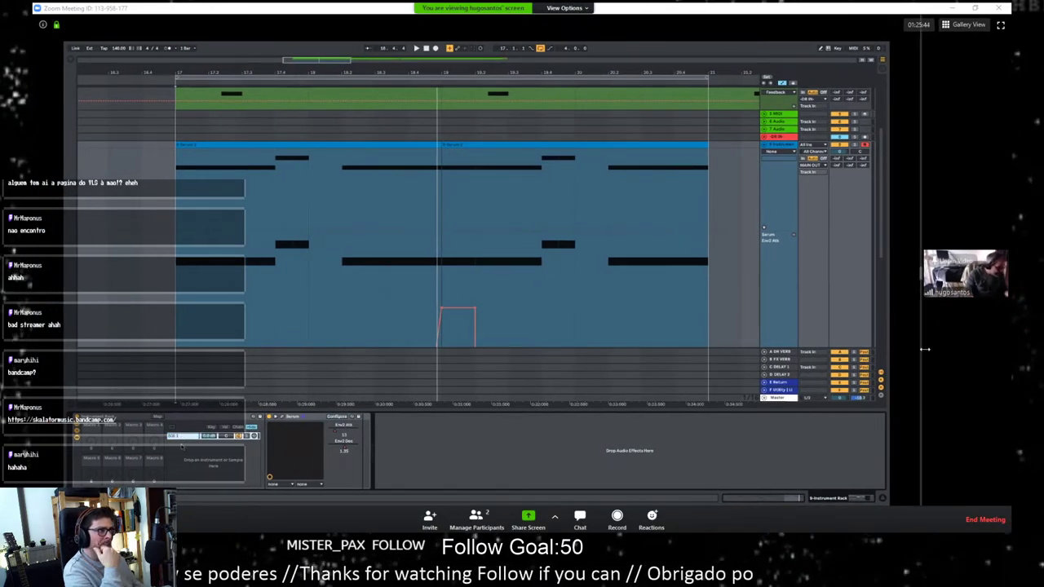
left_click_drag(924, 349, 879, 282)
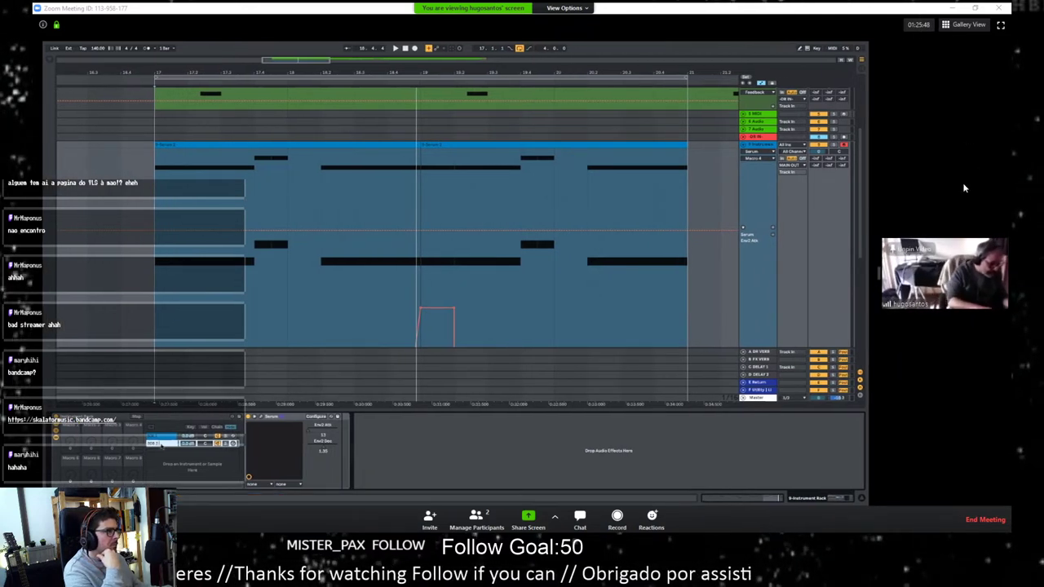
right_click(939, 284)
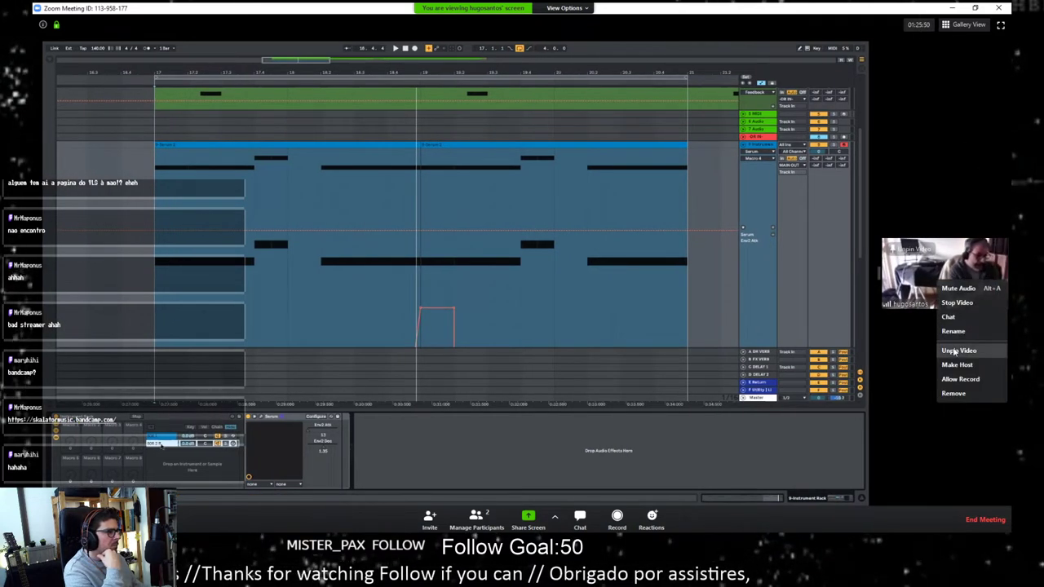
left_click(954, 351)
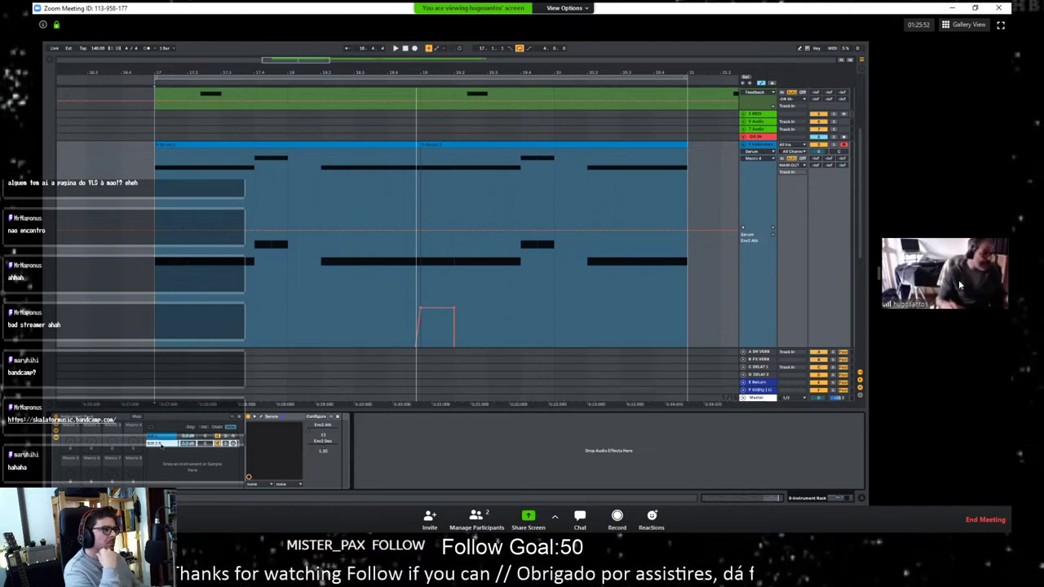
right_click(933, 281)
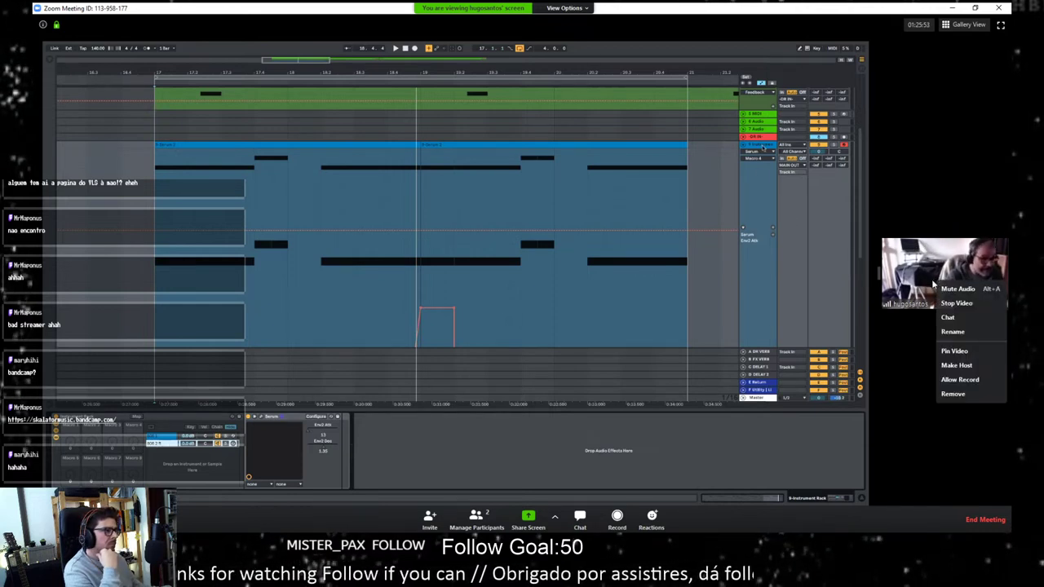
left_click(949, 353)
right_click(920, 278)
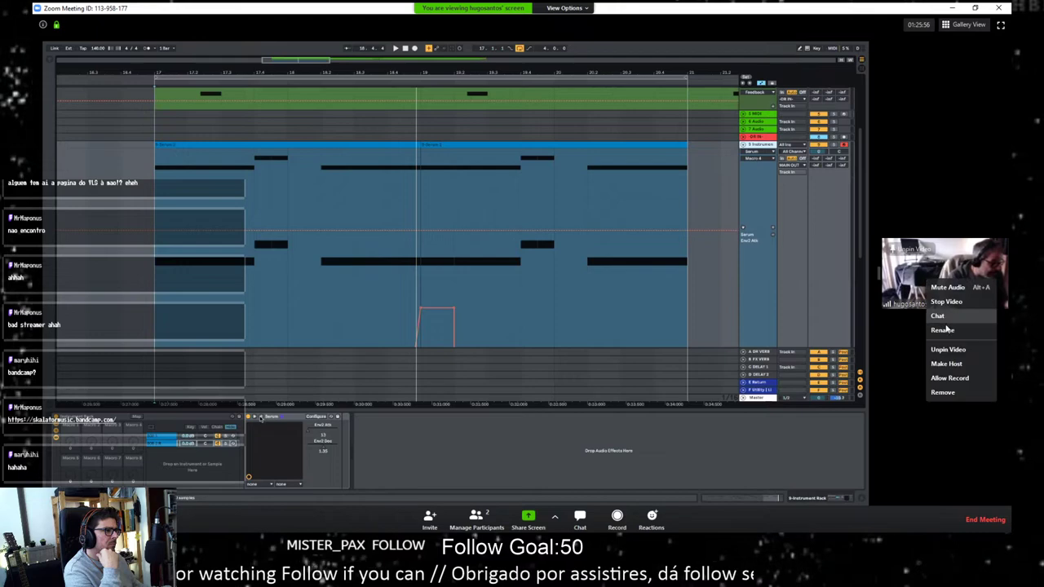
left_click(953, 351)
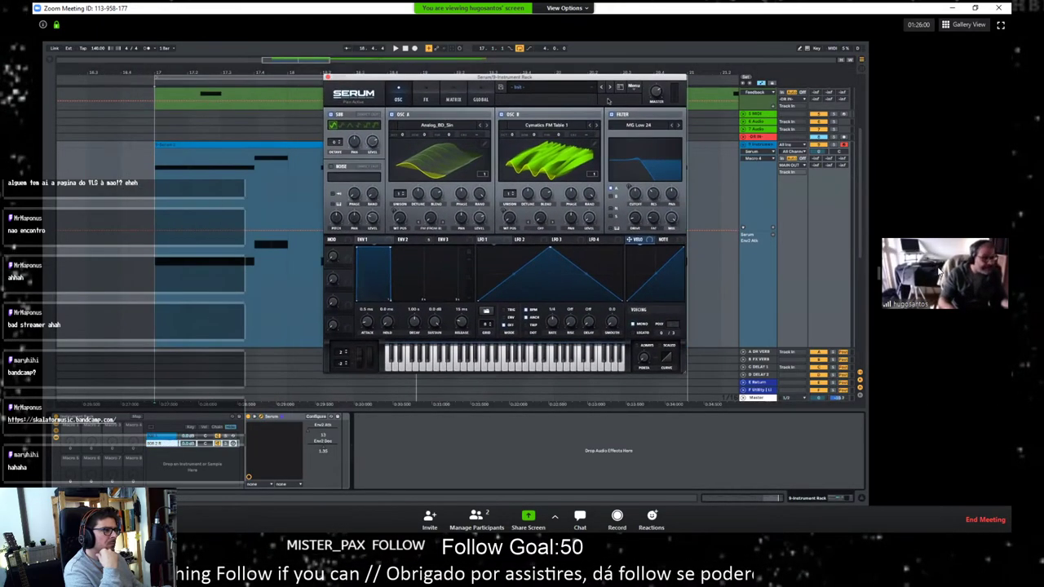
Step: Enlarge the participant video area beside the shared screen
right_click(938, 272)
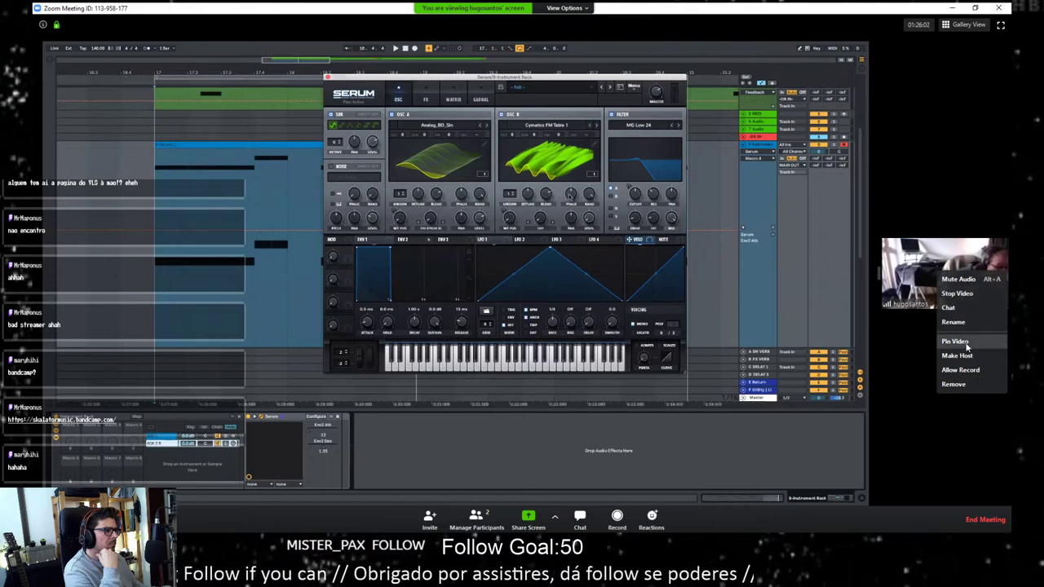
left_click(910, 356)
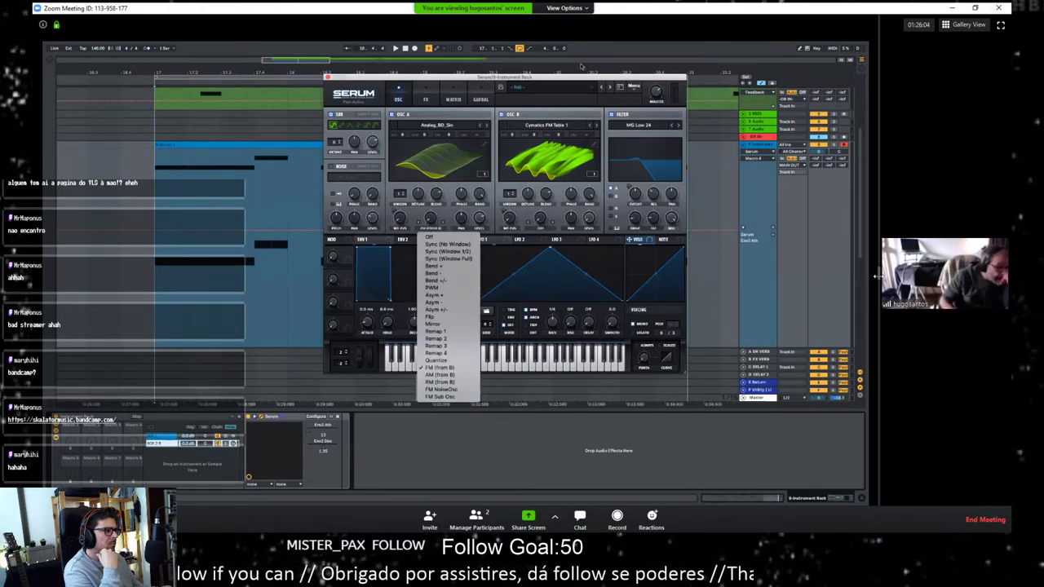
left_click_drag(879, 288, 843, 287)
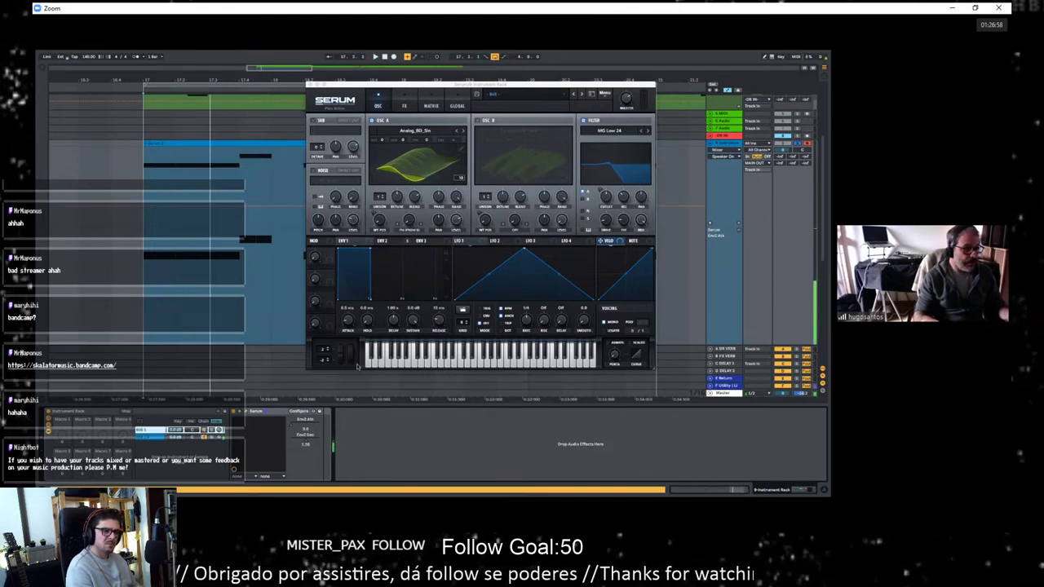
Step: Make the Env 2 amounts for Mast.Tun, Amp, Fil Cutoff and B WTPos negative in Serum's mod matrix and audition the patch
left_click(431, 106)
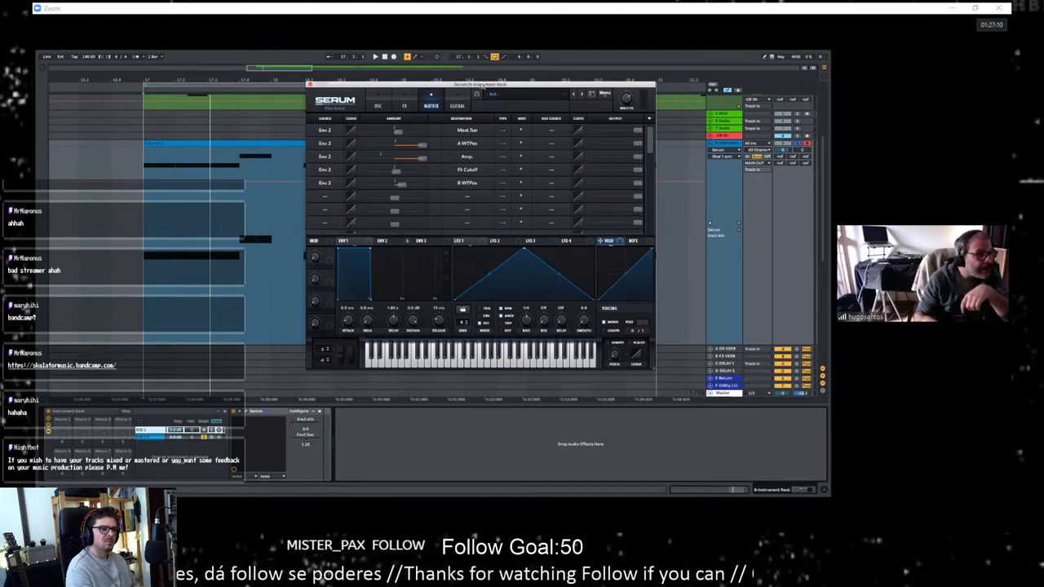
left_click_drag(482, 85, 487, 100)
left_click_drag(427, 176, 426, 177)
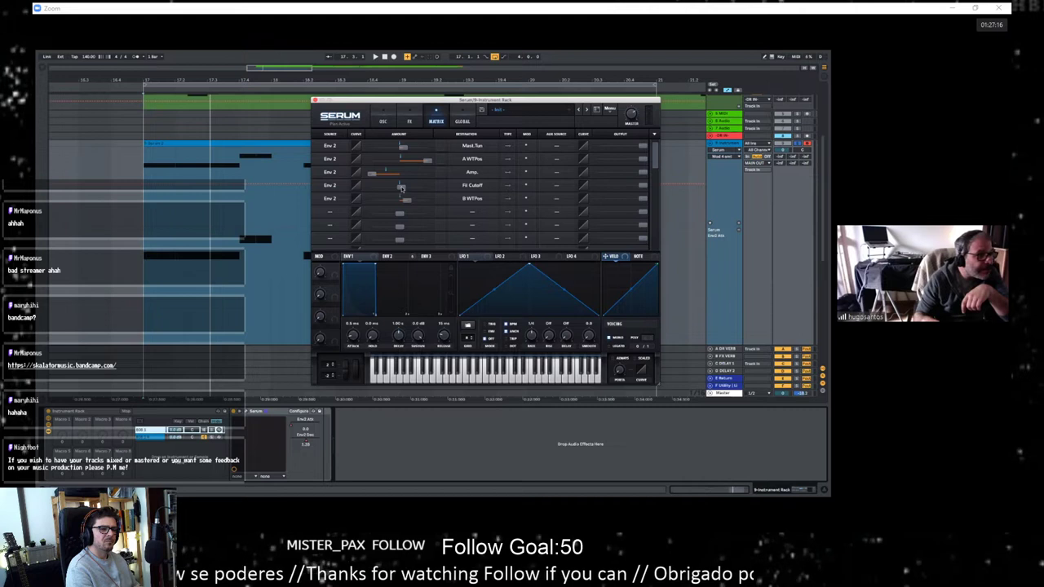
left_click_drag(402, 189, 406, 203)
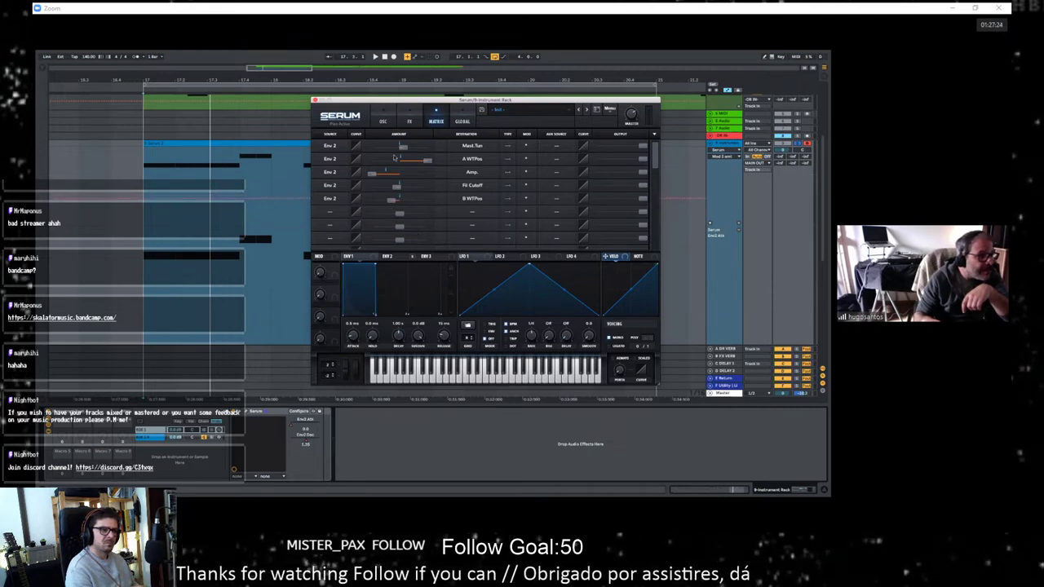
mouse_move(403, 148)
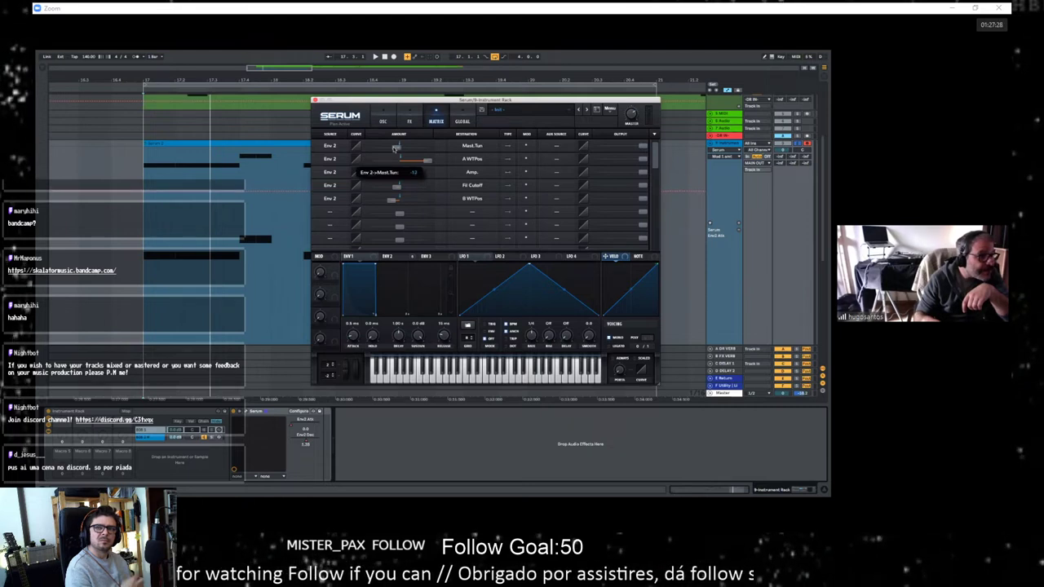
key("space")
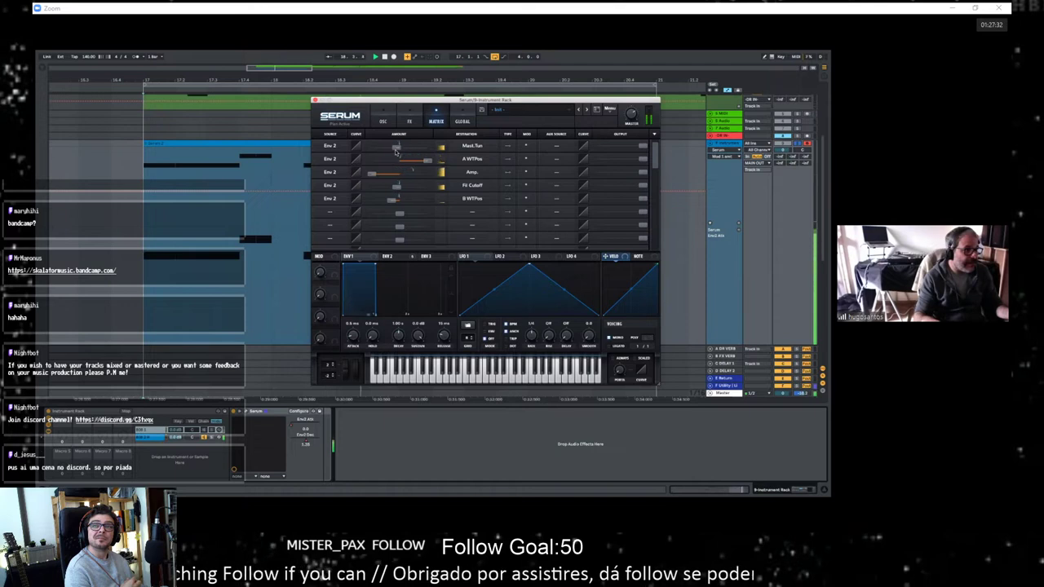
Step: Load the Basic Shapes wavetable from the Analog category into Serum's oscillator A
left_click(383, 120)
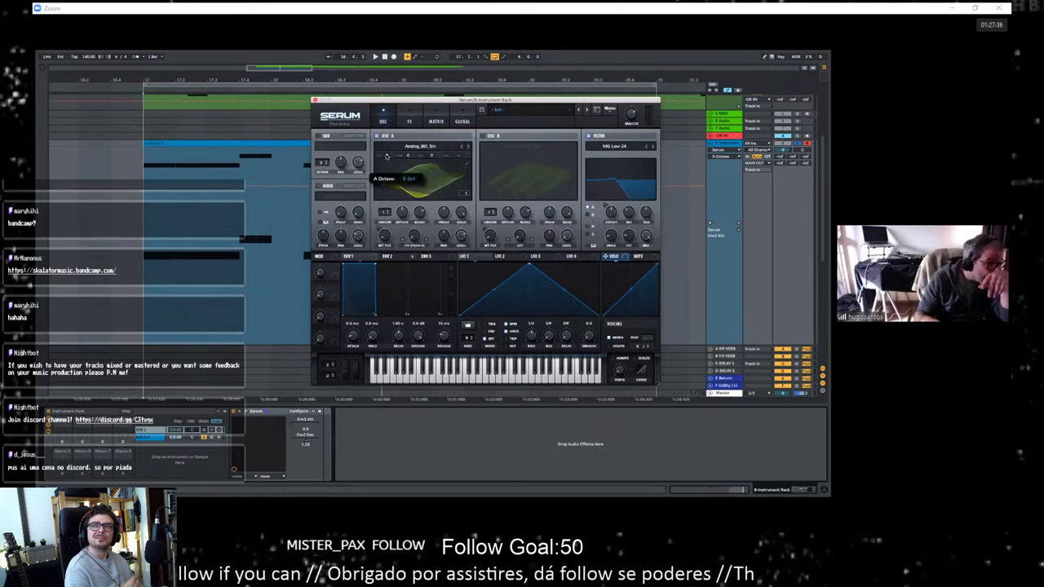
left_click(424, 147)
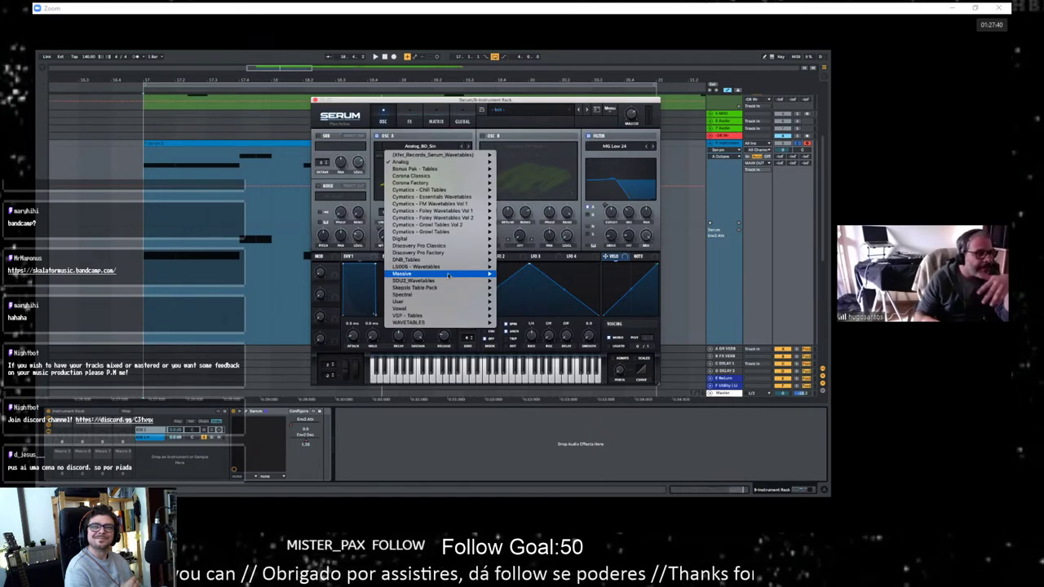
mouse_move(448, 277)
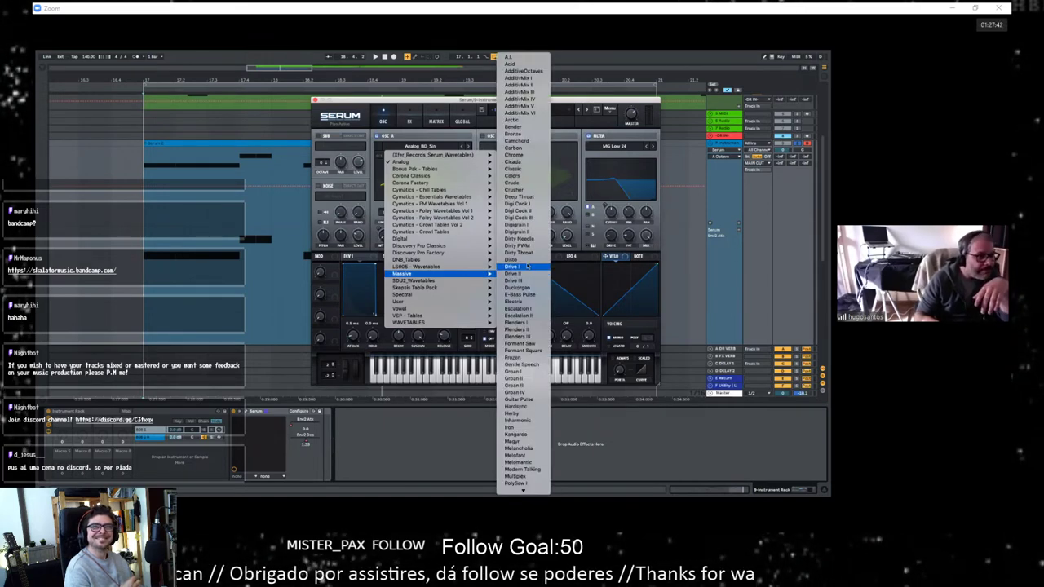
mouse_move(453, 324)
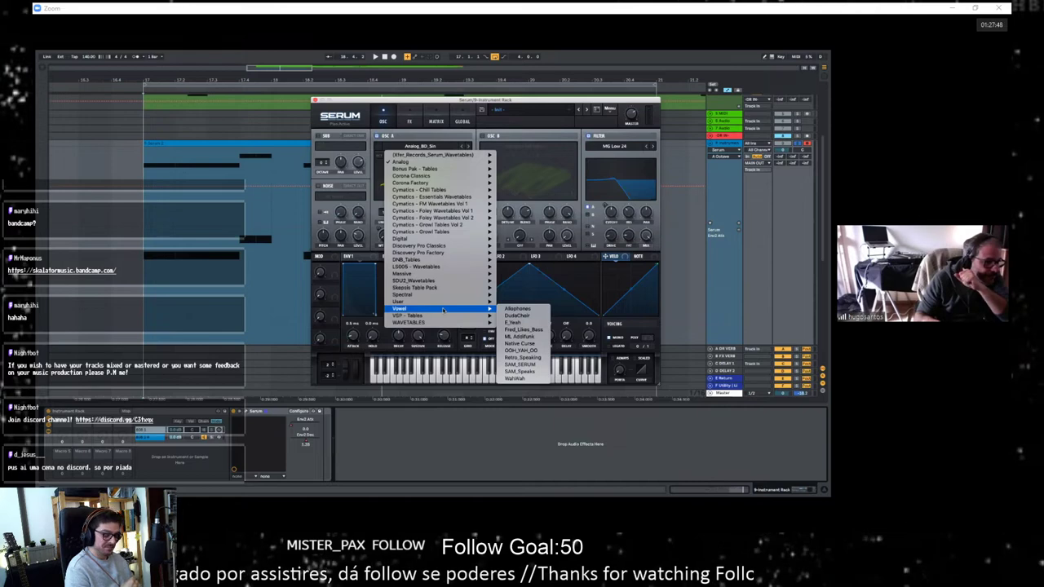
mouse_move(444, 162)
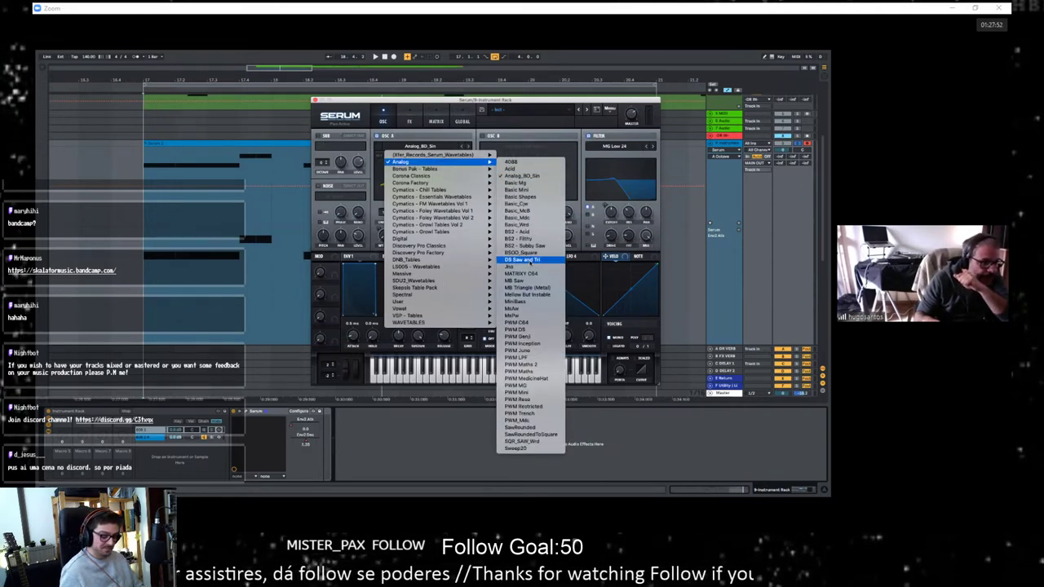
left_click(532, 197)
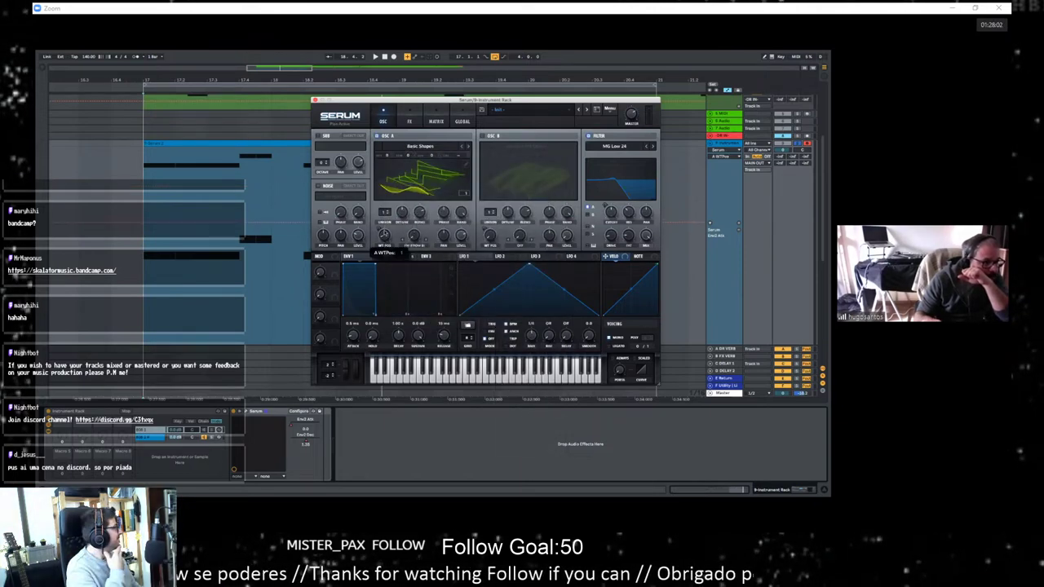
Step: Switch oscillator A's wavetable display to 2D, adjust its wavetable position and audition the patch
left_click(453, 168)
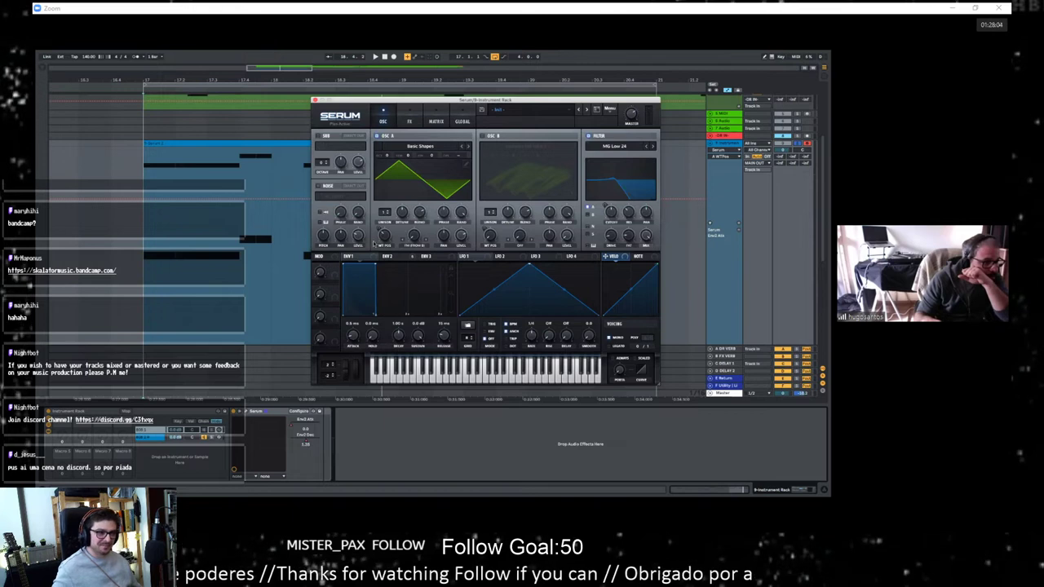
mouse_move(384, 238)
left_mouse_down()
mouse_move(384, 224)
mouse_move(384, 236)
left_mouse_up()
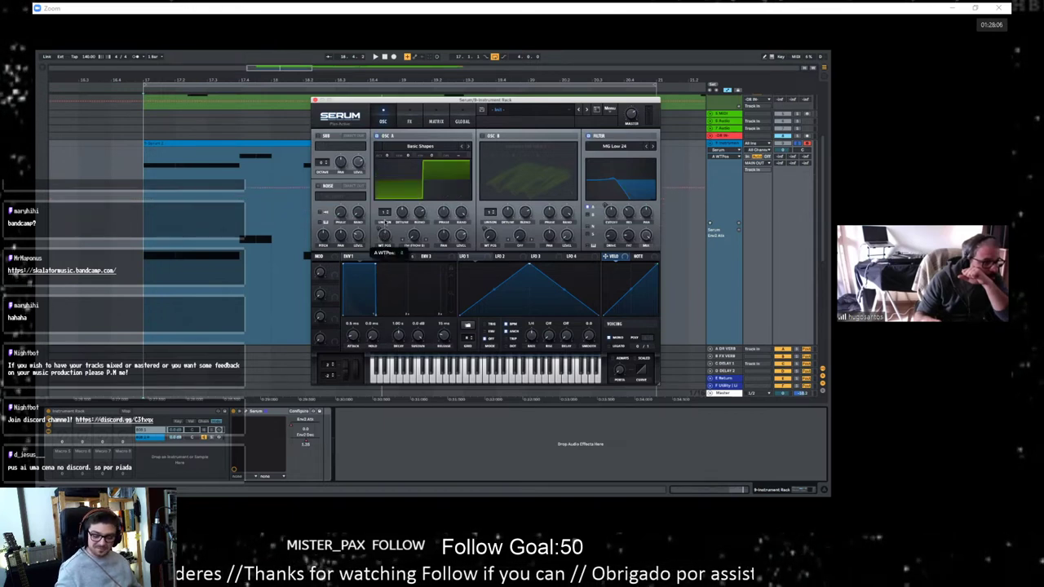
key("space")
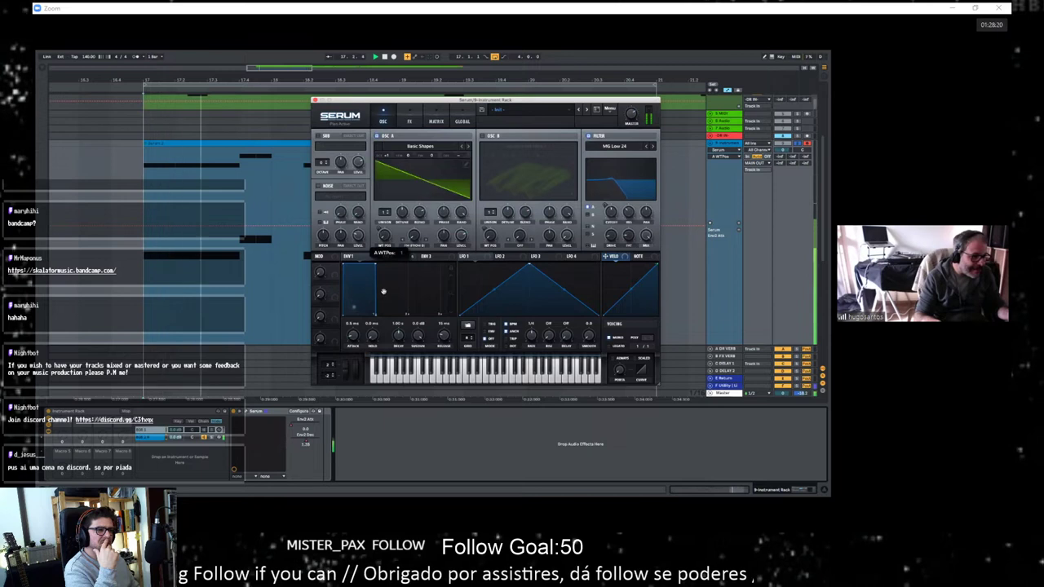
Step: Remove Env 2 as the source of the B WTPos modulation in the mod matrix and audition the patch
left_click(438, 114)
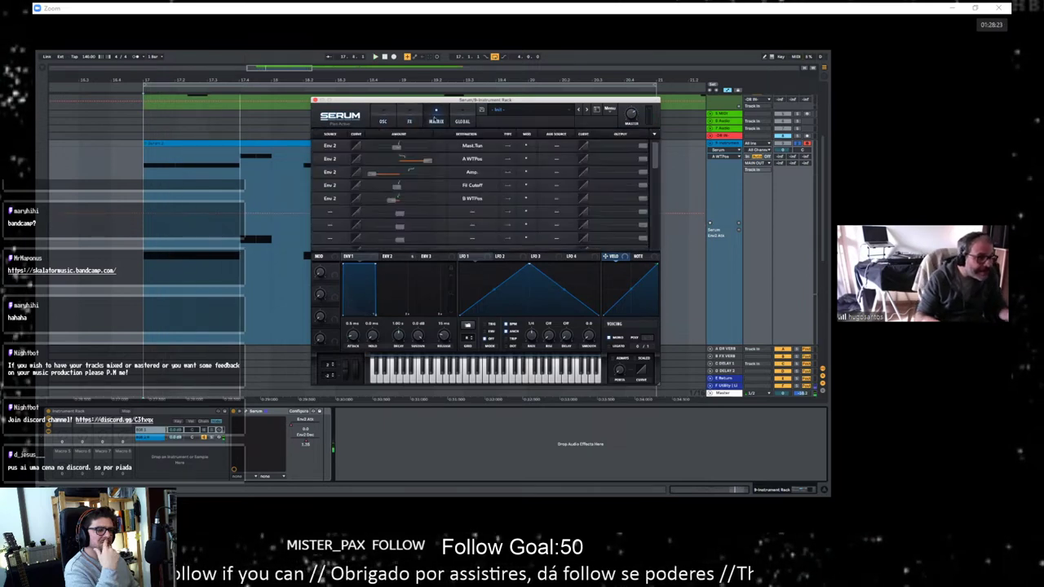
left_click(329, 211)
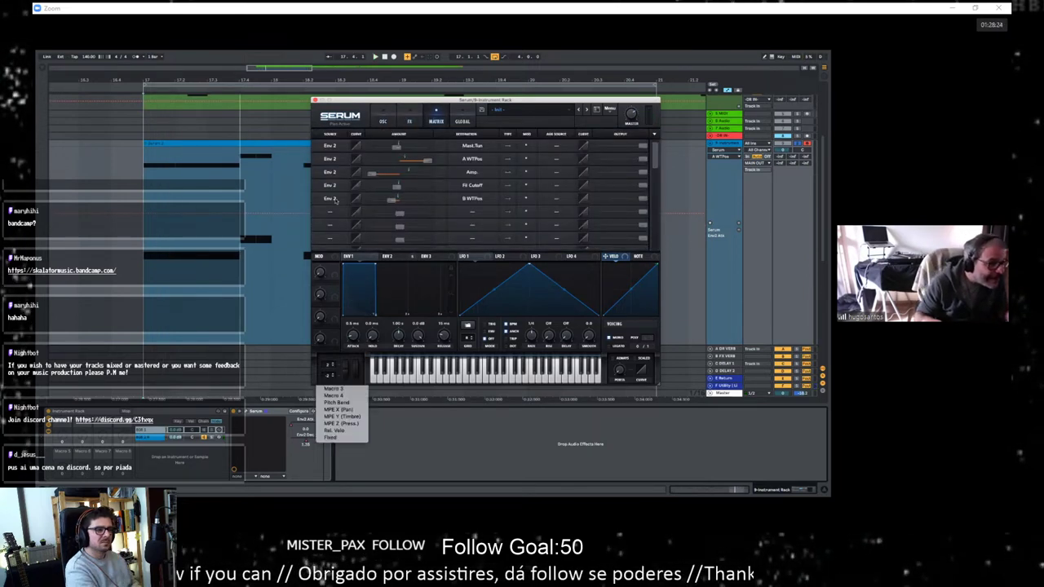
left_click(335, 210)
key("space")
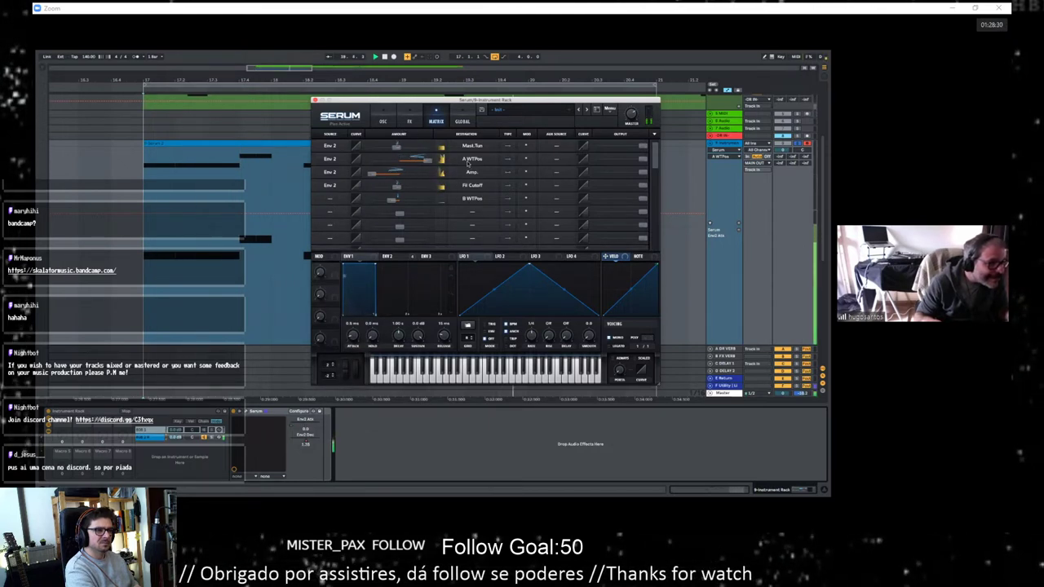
Step: Remove Env 2 as the source of the A WTPos modulation and raise oscillator A's wavetable position to the square wave during playback
left_click(345, 160)
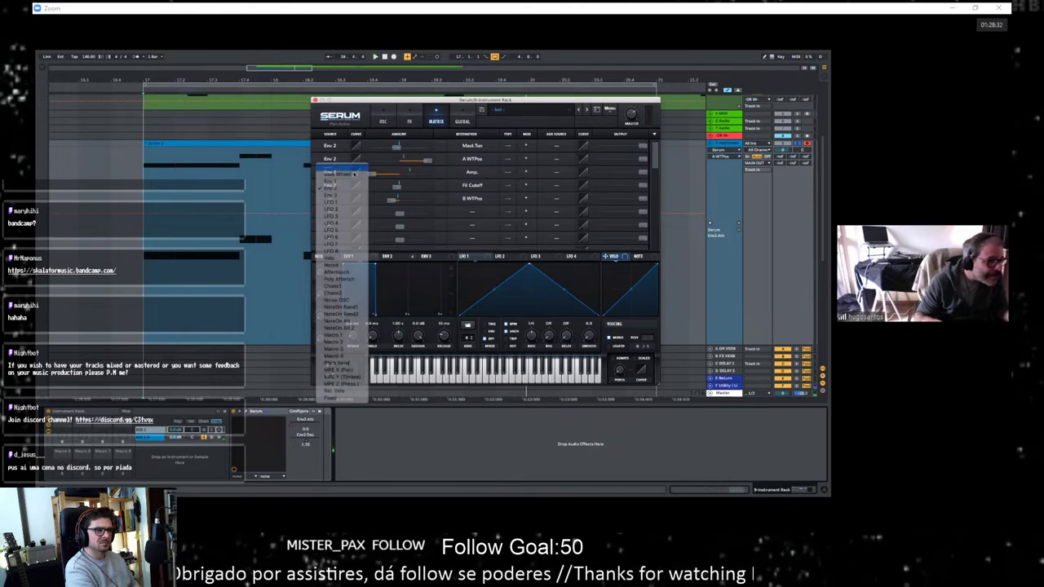
left_click(343, 168)
key("space")
left_click(384, 121)
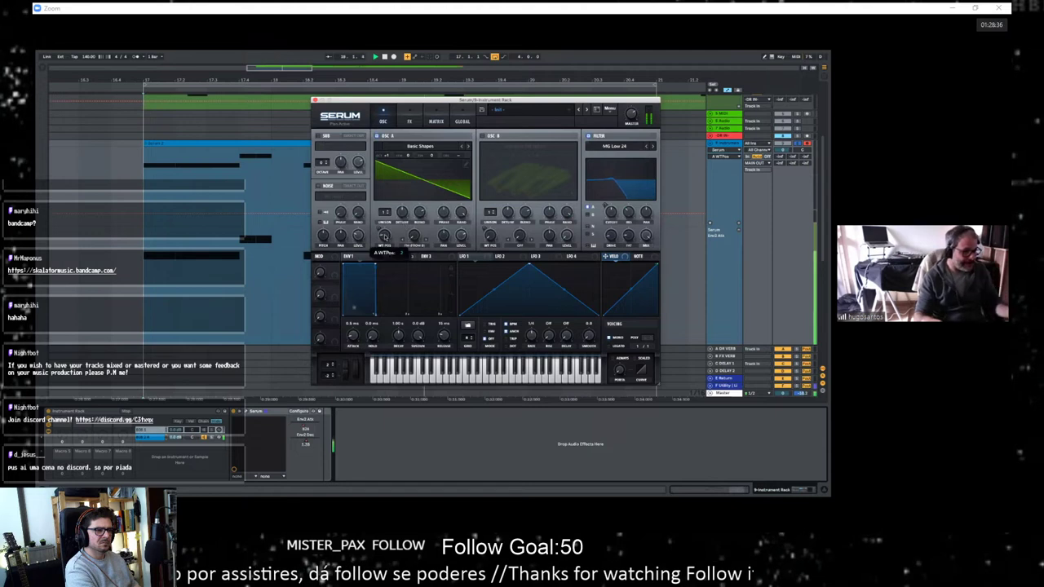
left_click_drag(385, 236, 389, 211)
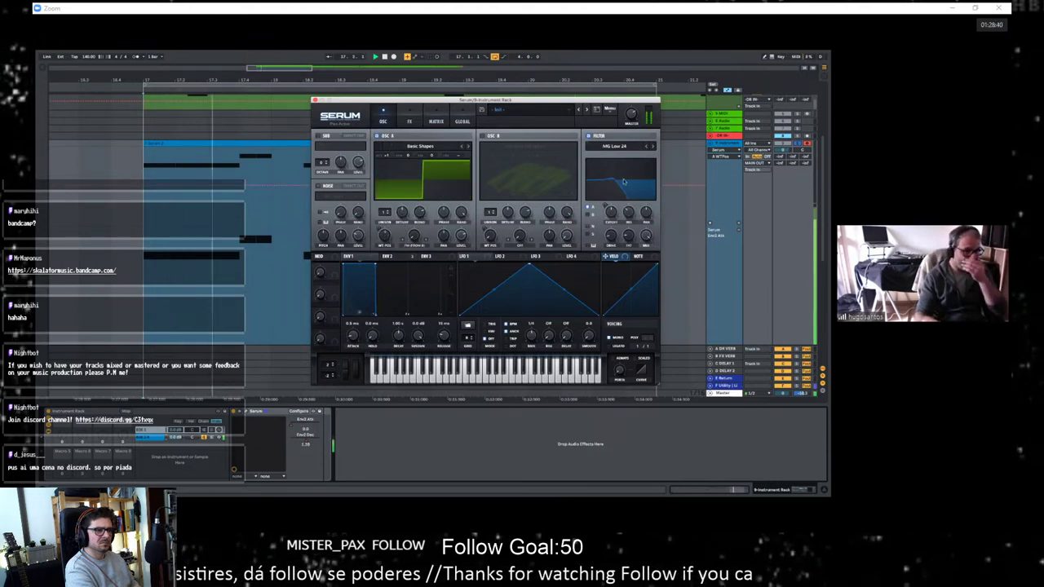
Step: Adjust Serum's filter cutoff, switch the filter type from MG Low 24 to High 24 and retune the cutoff during playback
left_click(611, 213)
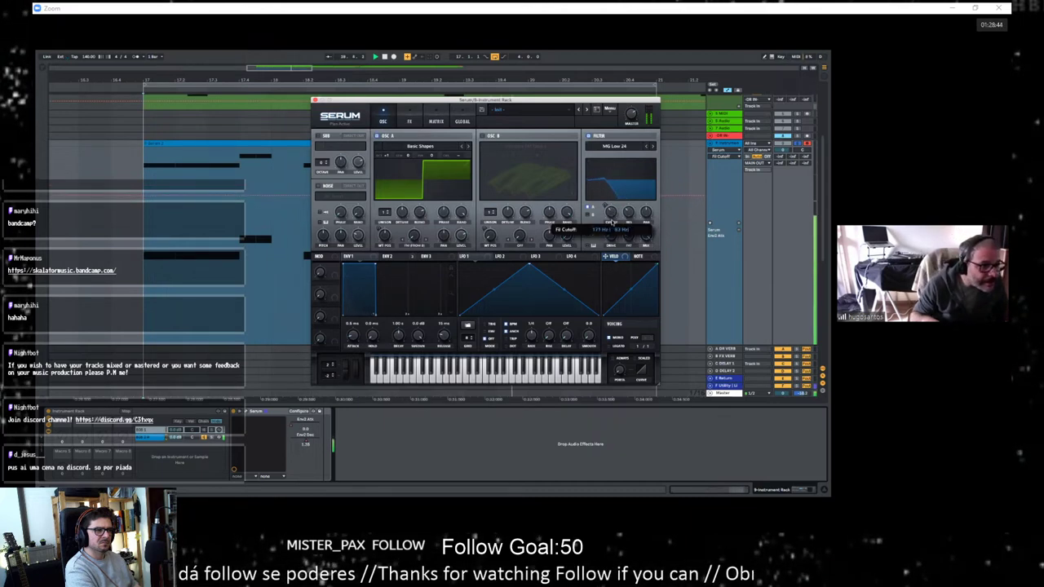
left_click(622, 146)
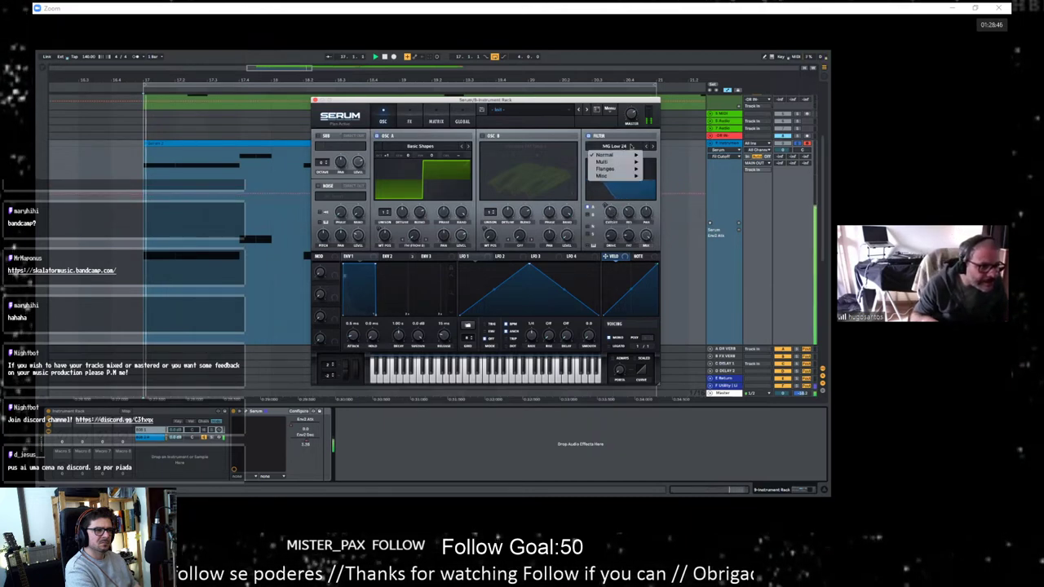
mouse_move(629, 154)
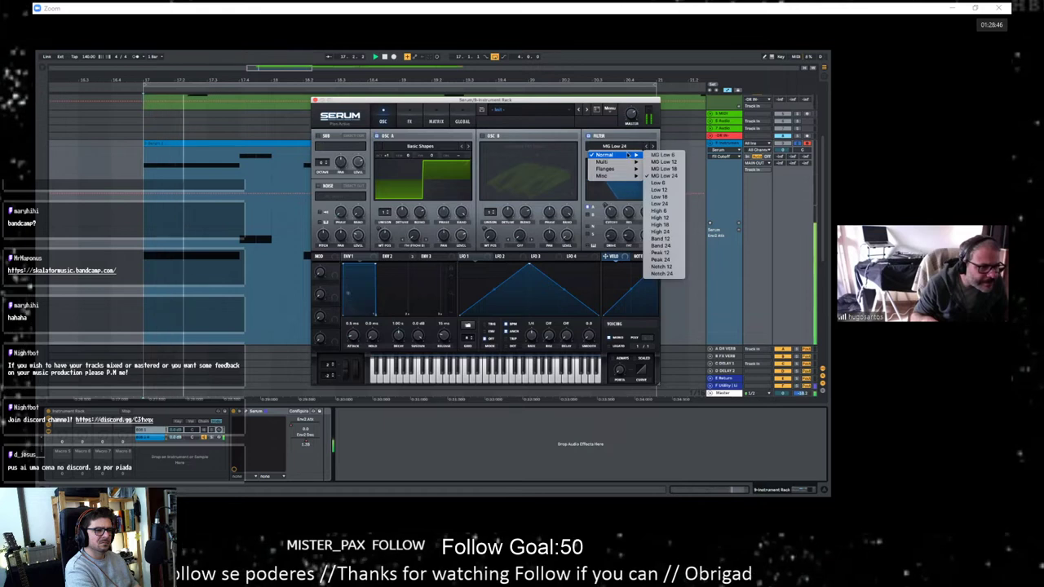
left_click(672, 231)
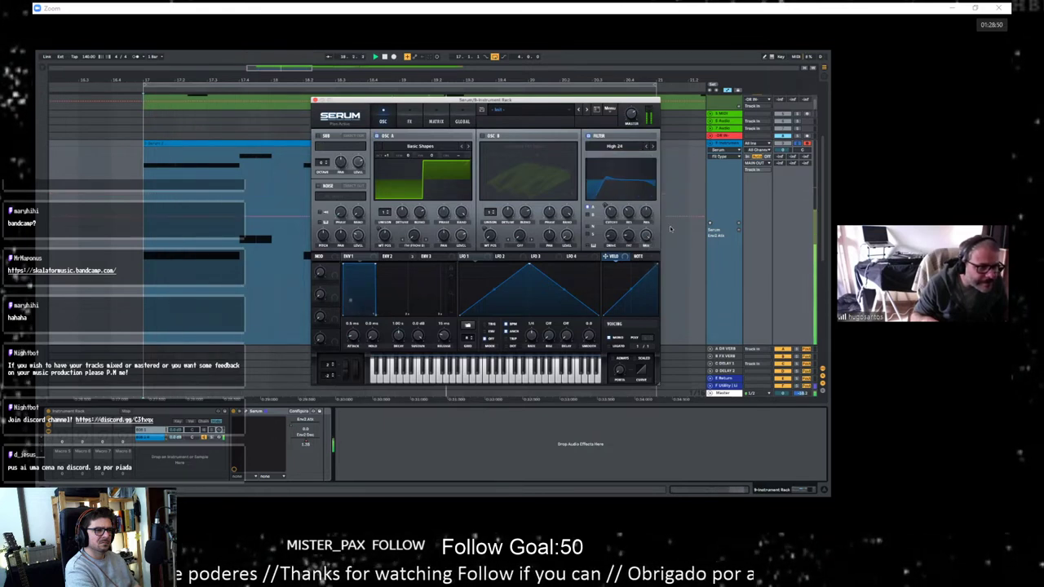
left_click_drag(611, 213, 609, 221)
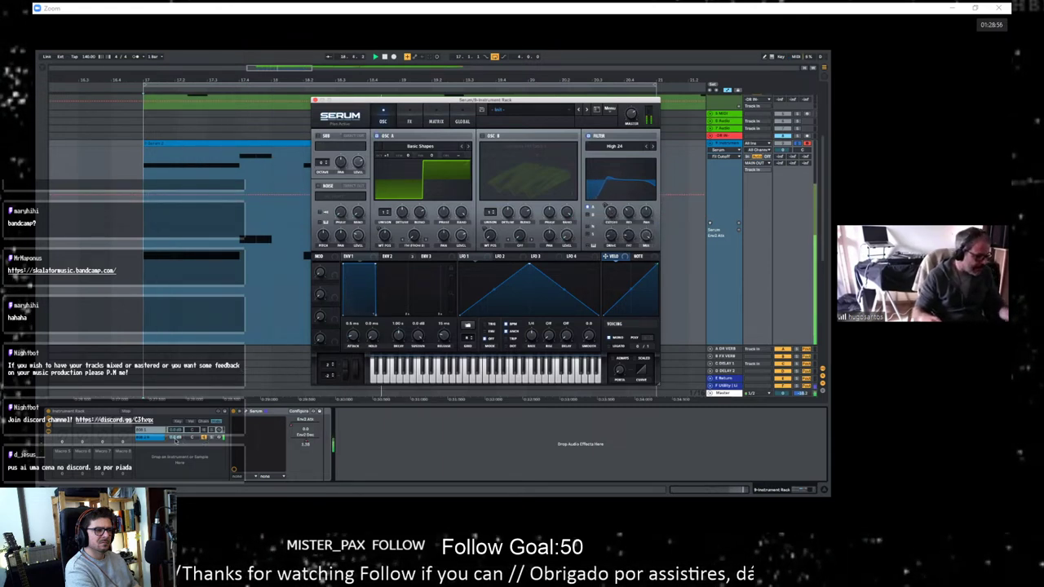
Step: Lower the second Instrument Rack chain's volume, activate the first chain and stop playback
left_click_drag(176, 439, 176, 459)
left_click(204, 431)
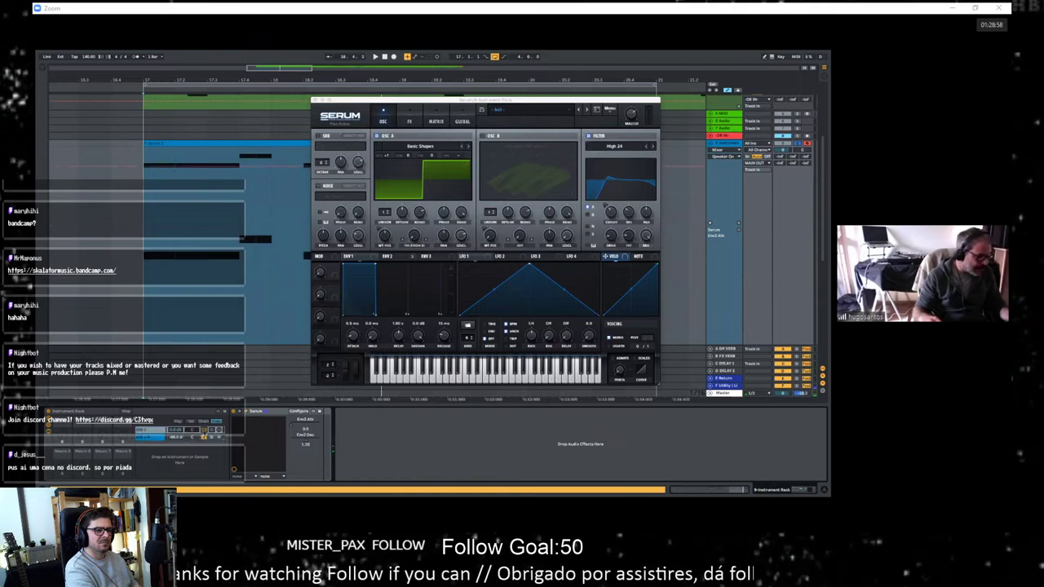
key("space")
left_click(176, 438)
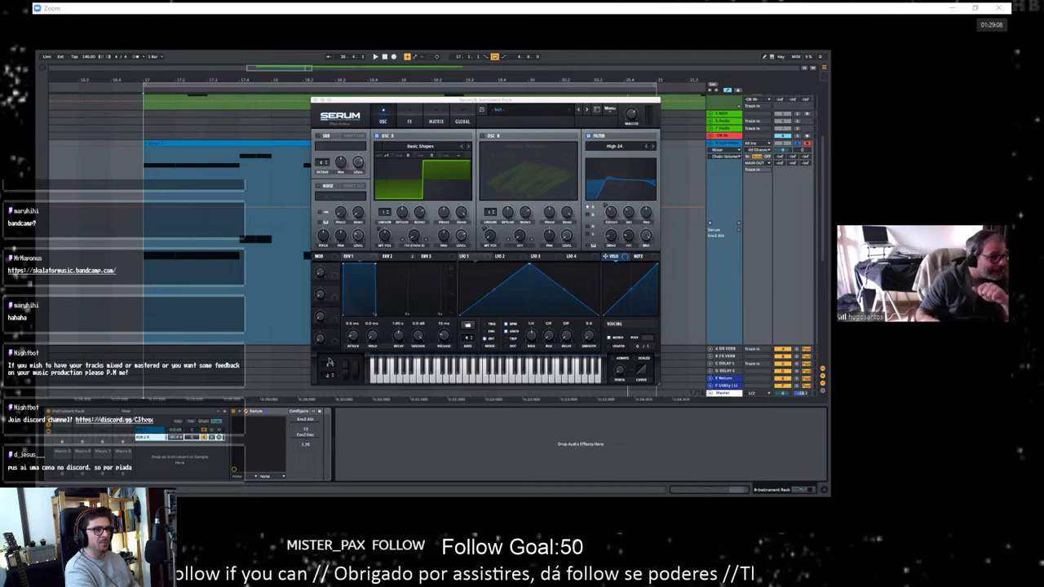
Step: Close the Serum window and add Auto Filter from the favourites collection after Serum in the rack
left_click(315, 99)
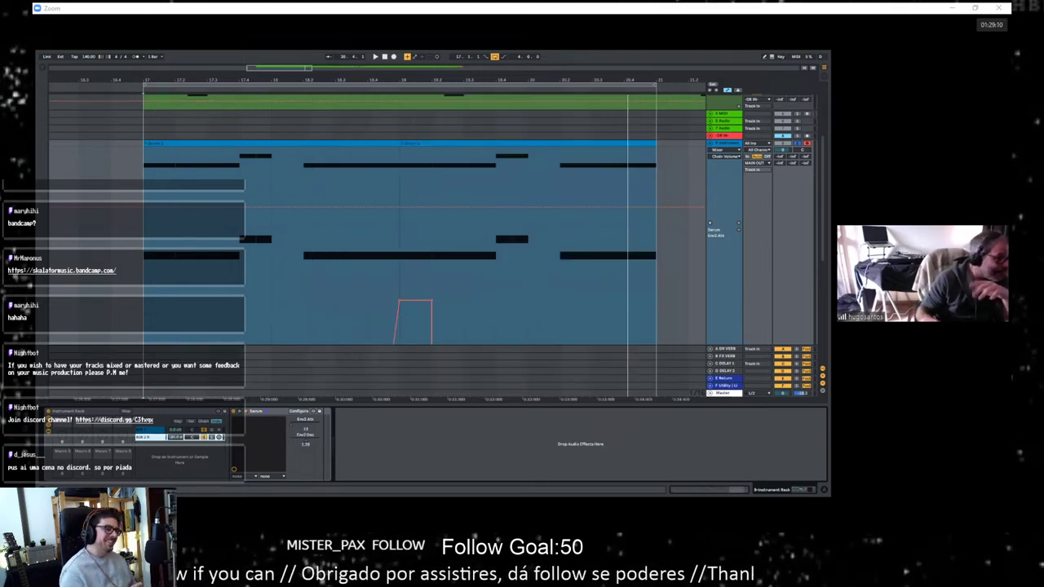
left_click(42, 69)
left_click(57, 85)
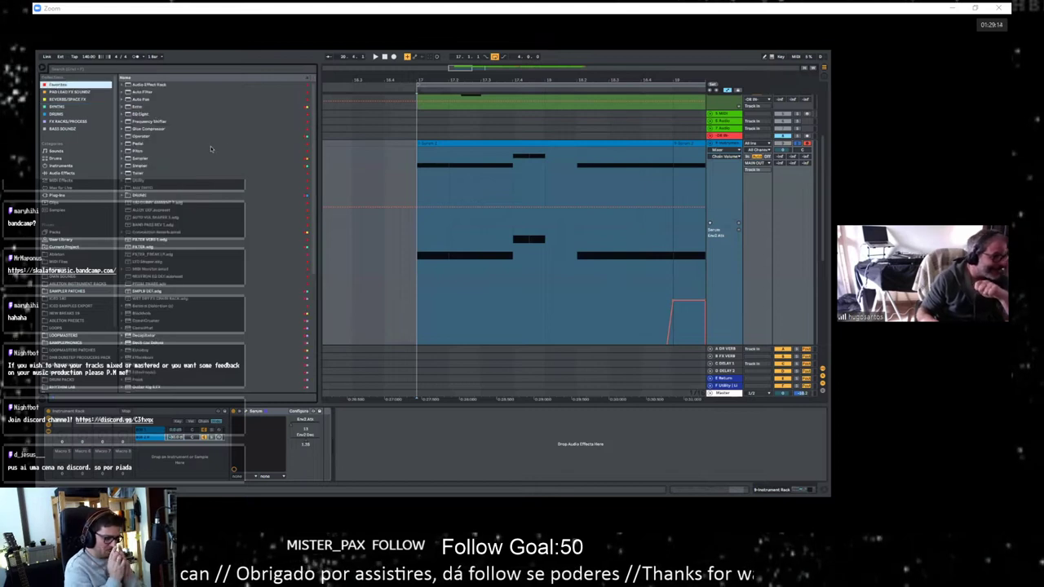
left_click(143, 92)
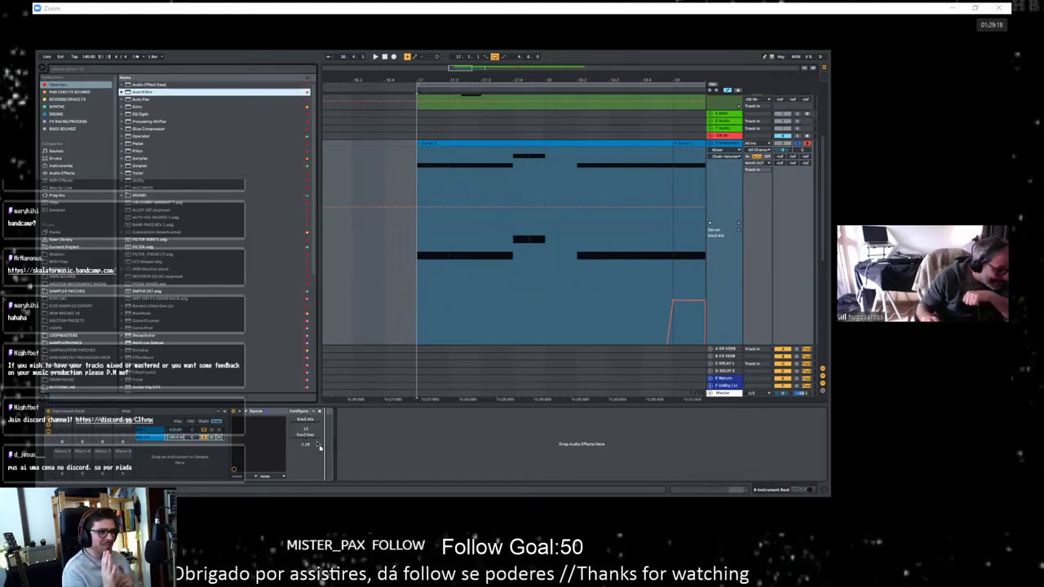
left_click_drag(316, 441, 316, 441)
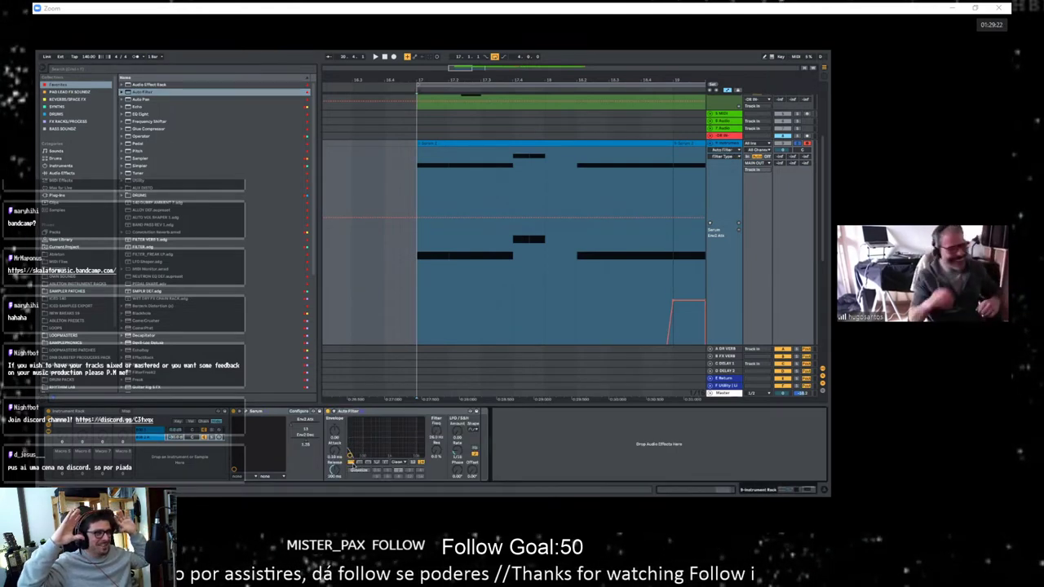
Step: Raise the Auto Filter's frequency and resonance and audition the looped clip along with its envelope automation
left_click_drag(436, 431, 436, 389)
left_click_drag(436, 451, 438, 427)
key("space")
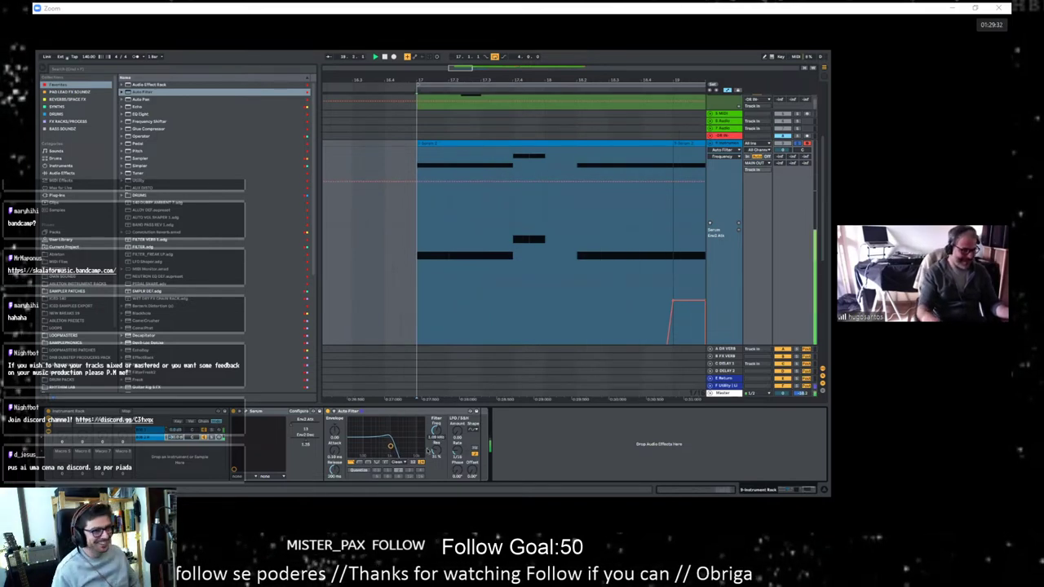
left_click_drag(664, 78, 487, 53)
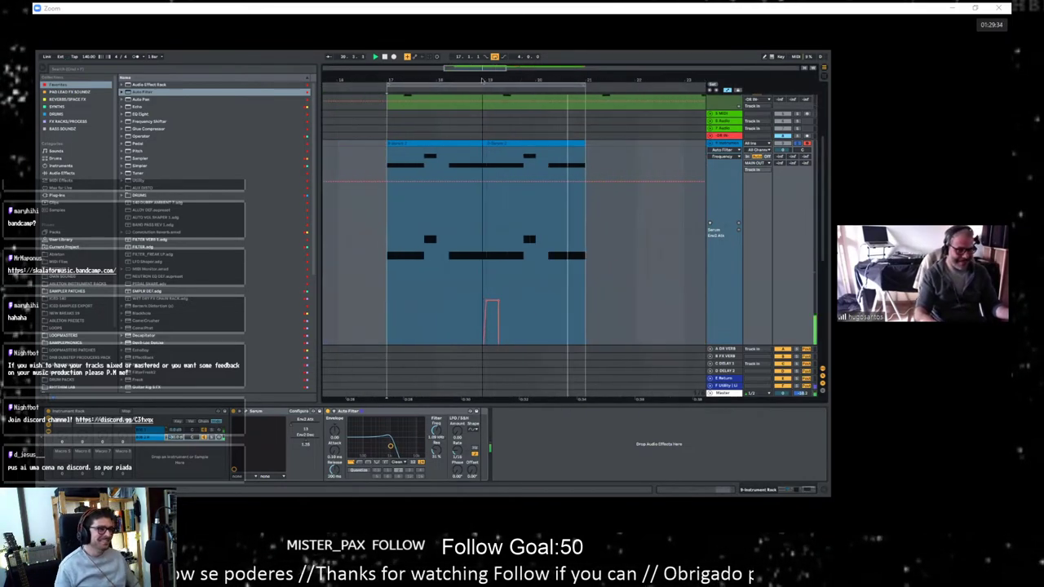
scroll(532, 263, "down", 6)
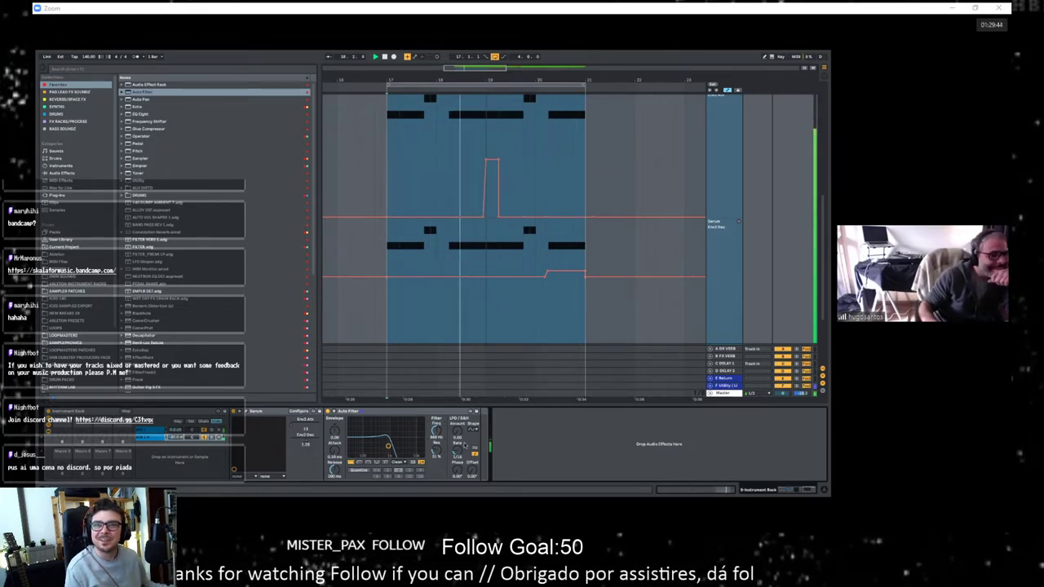
Step: Reopen Serum, adjust its filter cutoff and enable oscillator B while trying oscillator A's FM from B amount
left_click_drag(834, 280, 870, 280)
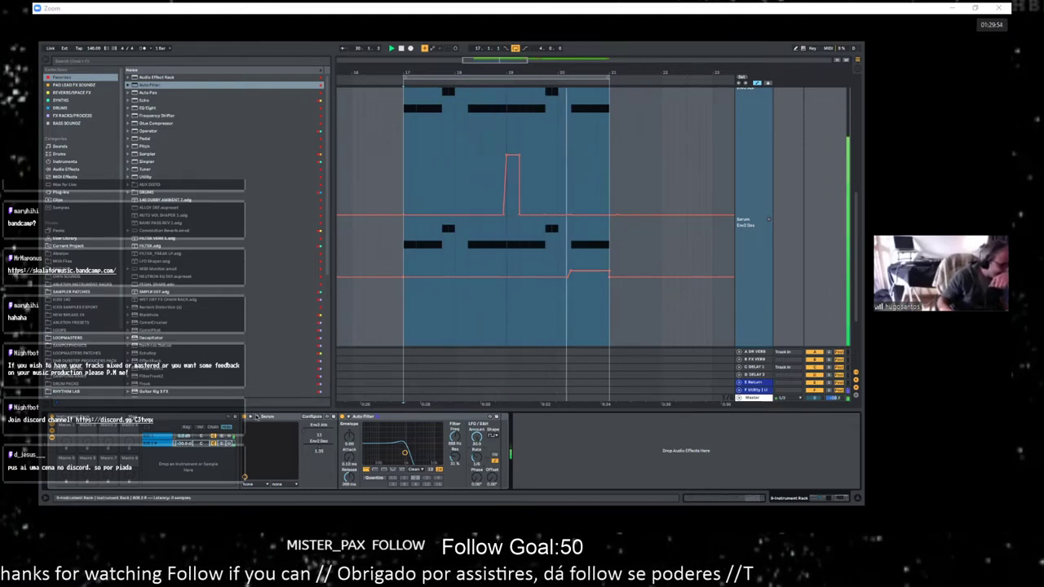
left_click(256, 417)
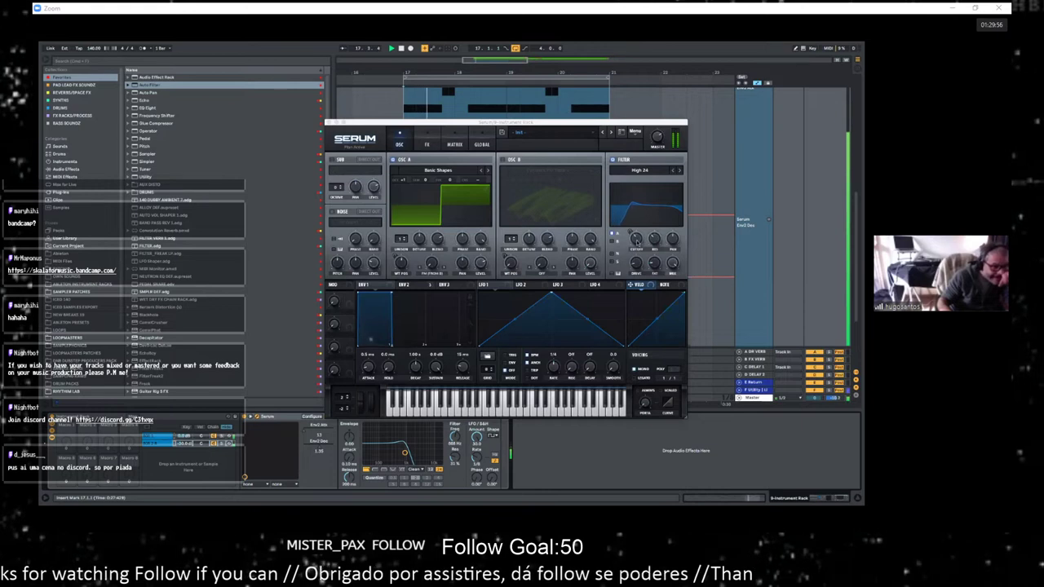
left_click_drag(637, 239, 637, 245)
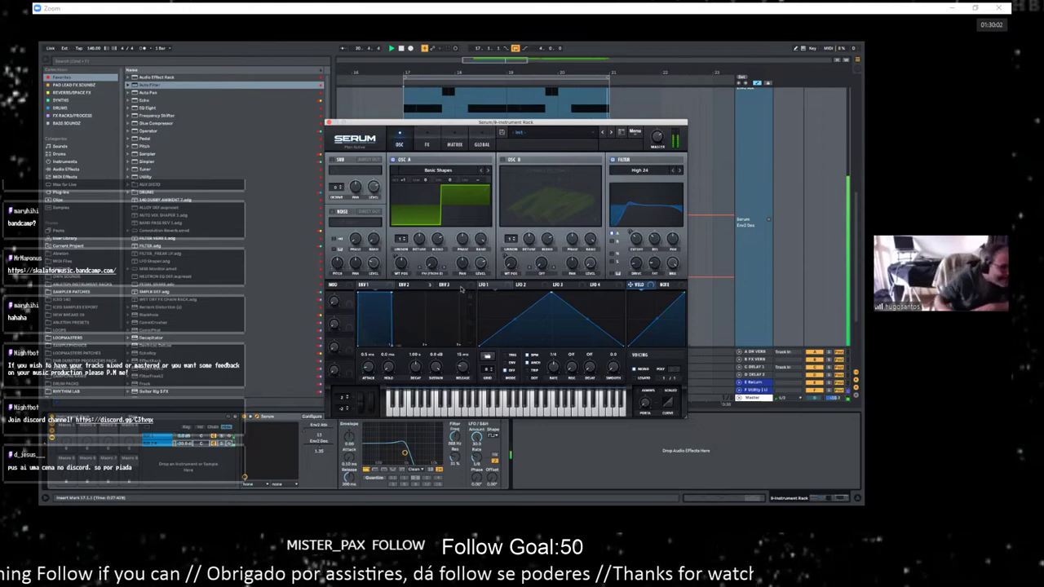
left_click_drag(432, 264, 432, 261)
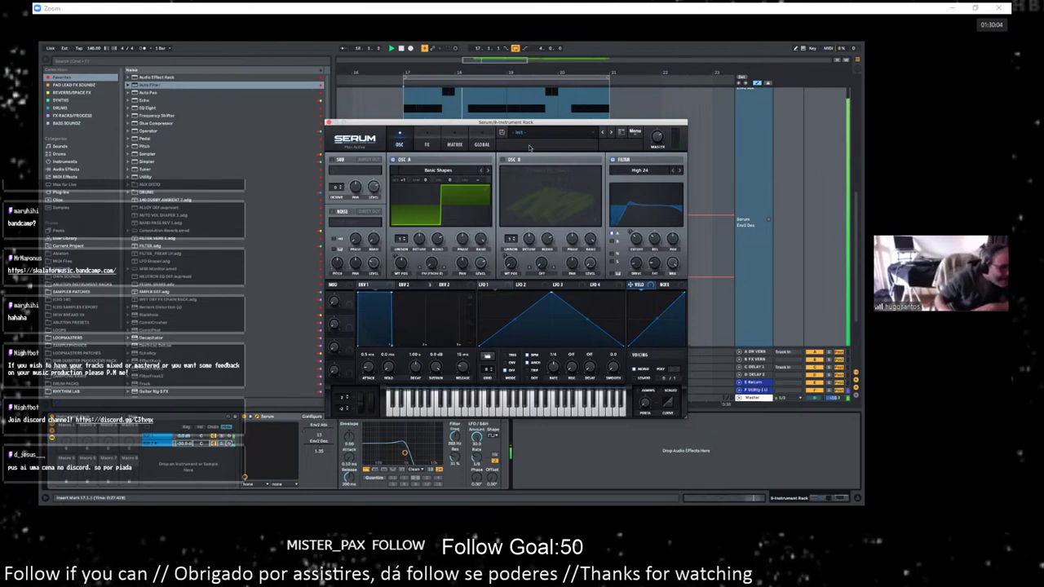
left_click(503, 160)
left_click_drag(433, 263, 432, 255)
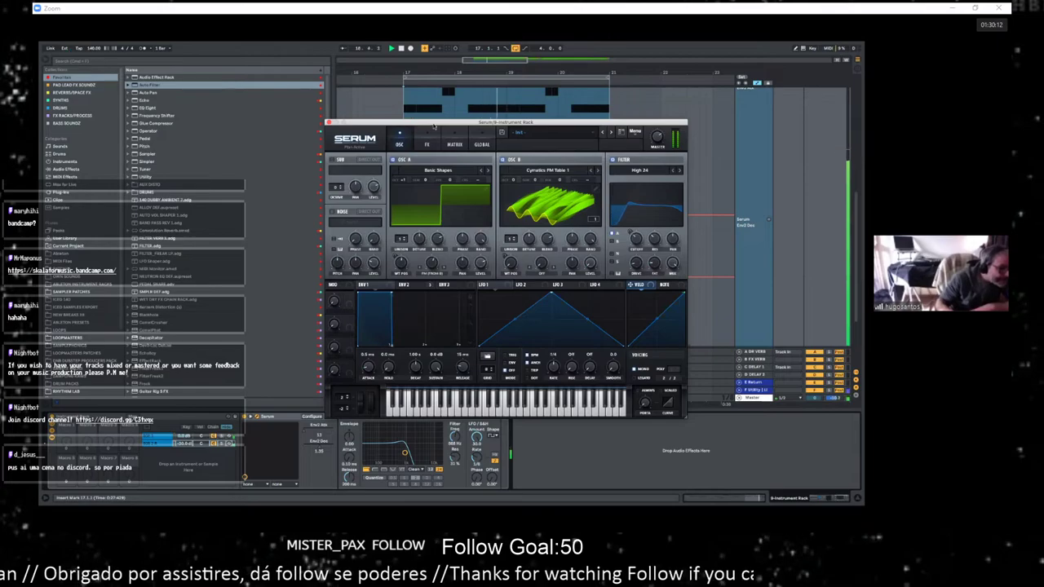
Step: Move the Serum window clear of the Auto Filter, show LFO 1 and select the Auto Filter device
left_click_drag(433, 126, 178, 57)
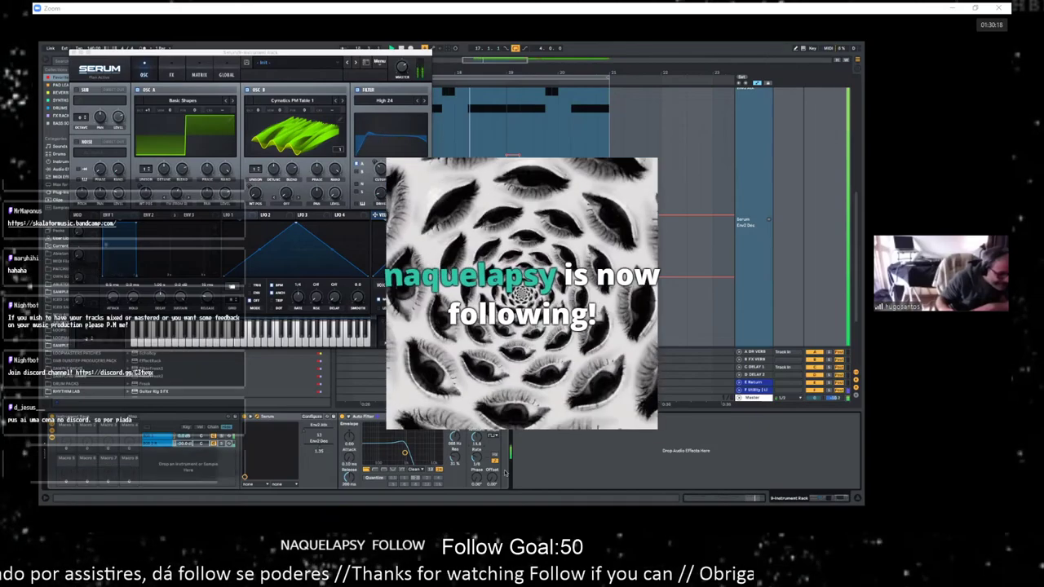
left_click_drag(335, 50, 483, 94)
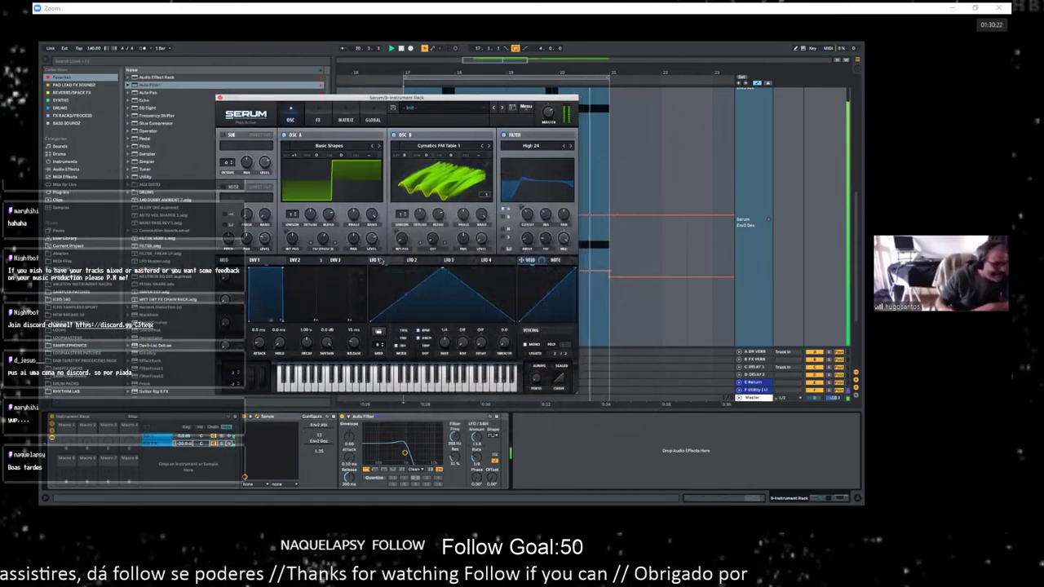
left_click(378, 260)
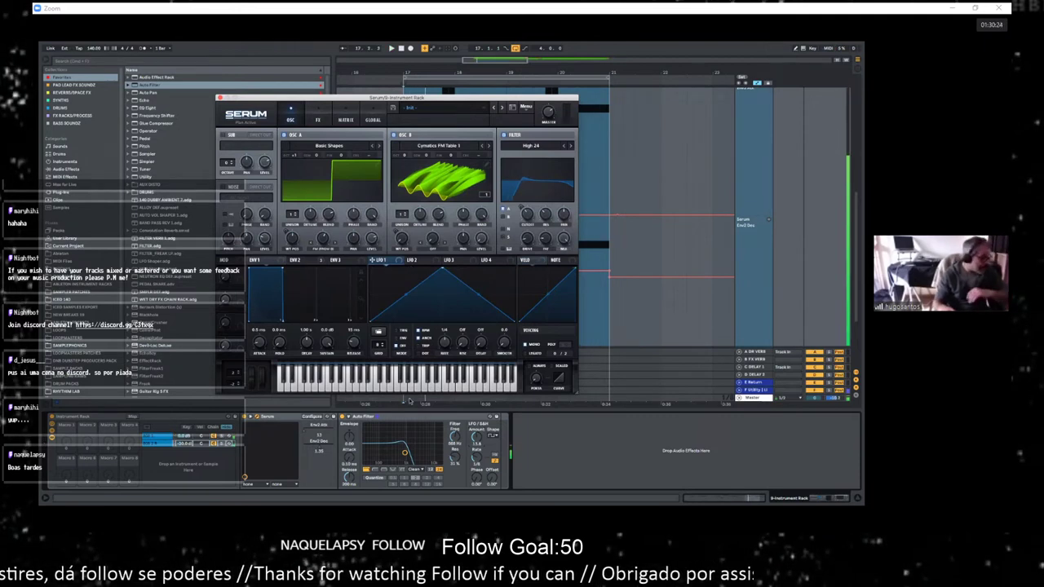
left_click(373, 417)
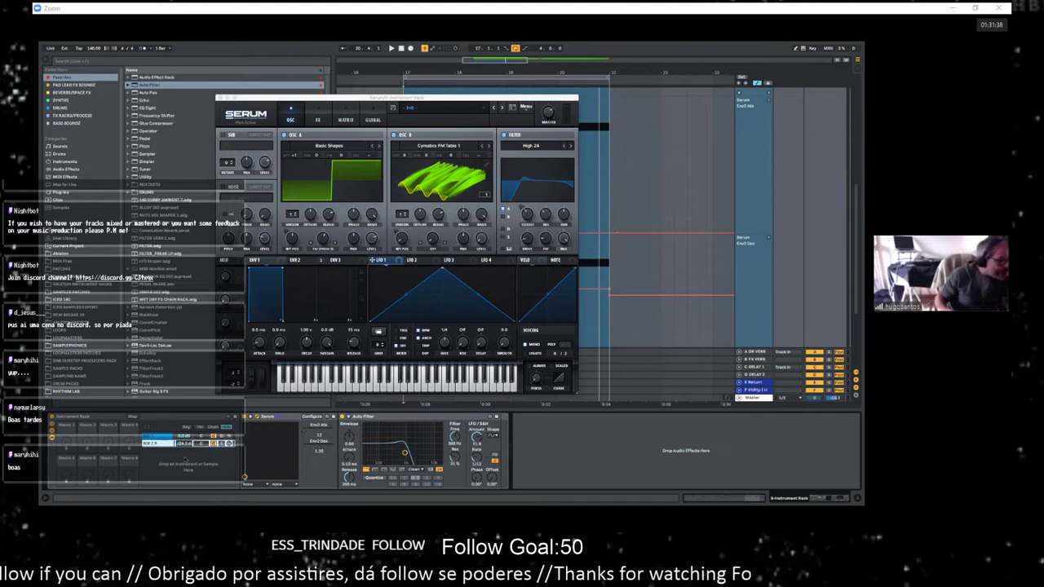
Step: Toggle the first rack chain's activator, select the second chain and audition the bass with Serum's Env 2 displayed
left_click(214, 436)
left_click(155, 443)
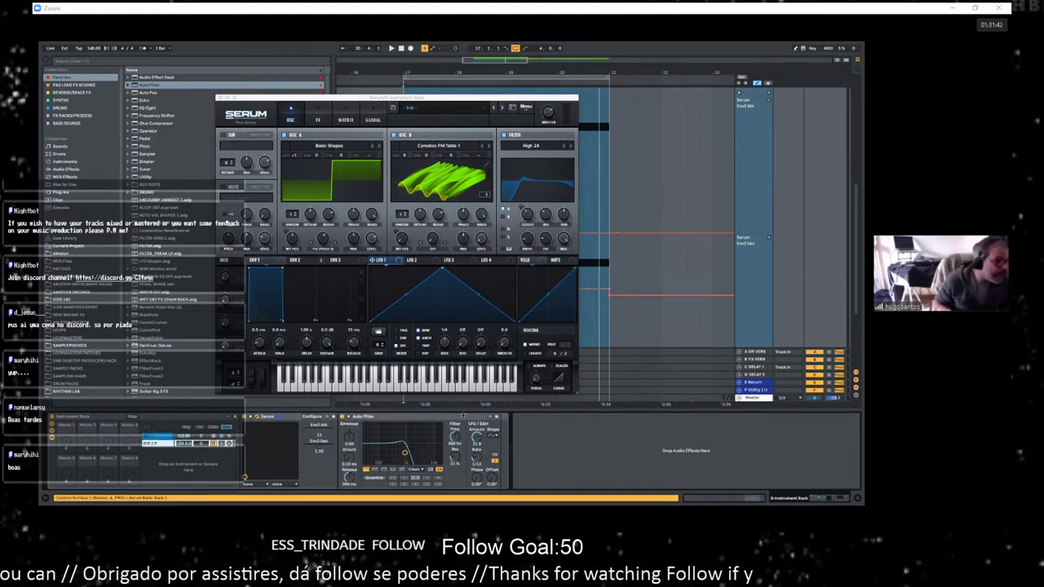
key("space")
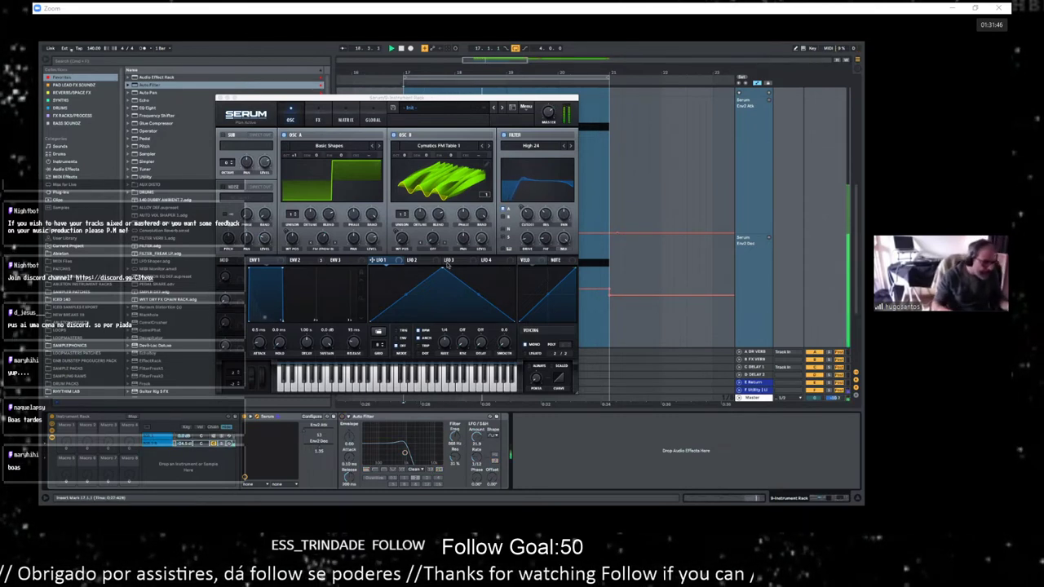
left_click(308, 260)
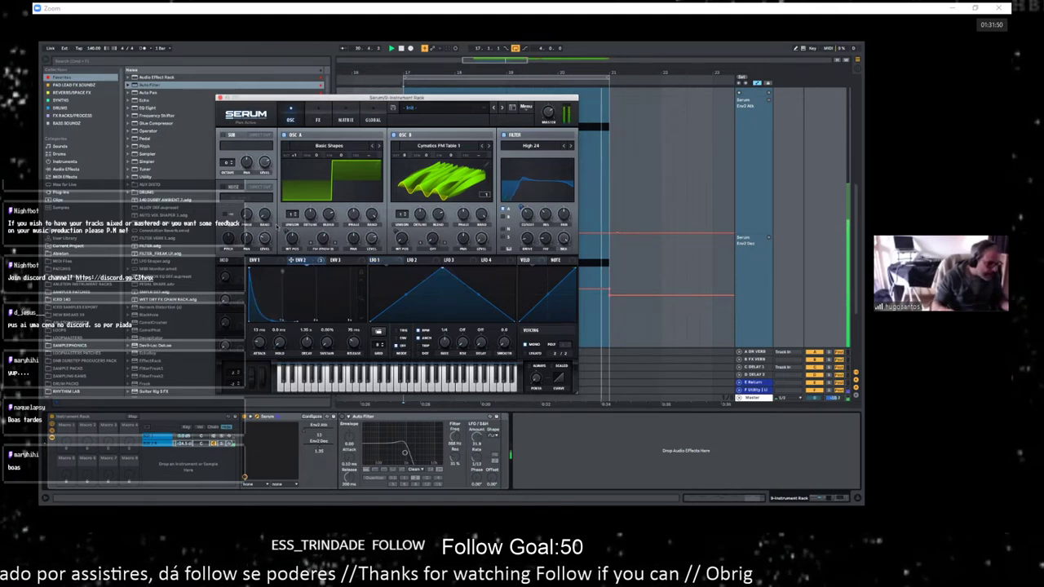
Step: Reopen Serum and enable the Filter module in its effects rack, setting the filter type to High 18
left_click(219, 97)
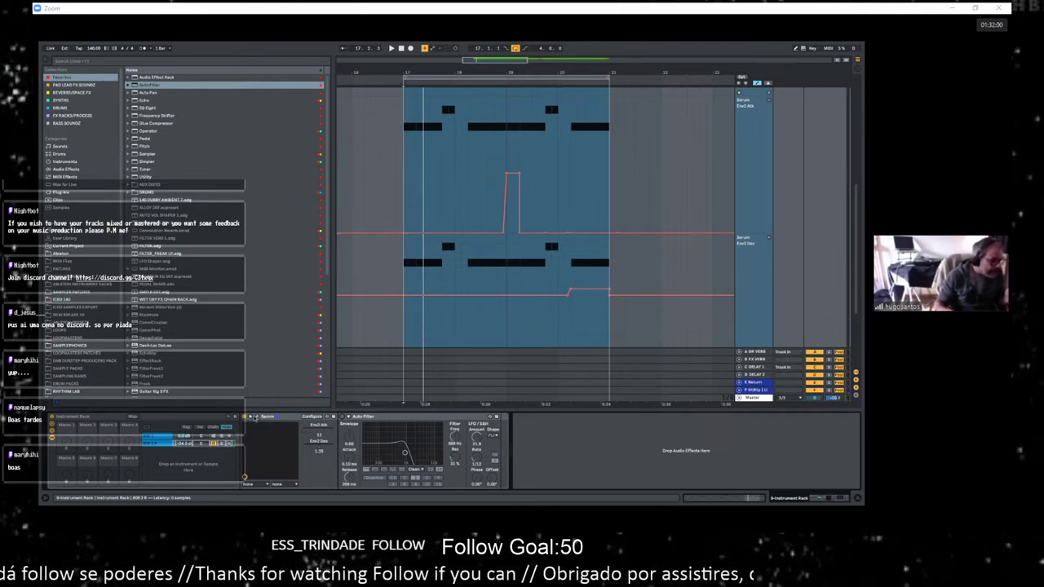
left_click(256, 416)
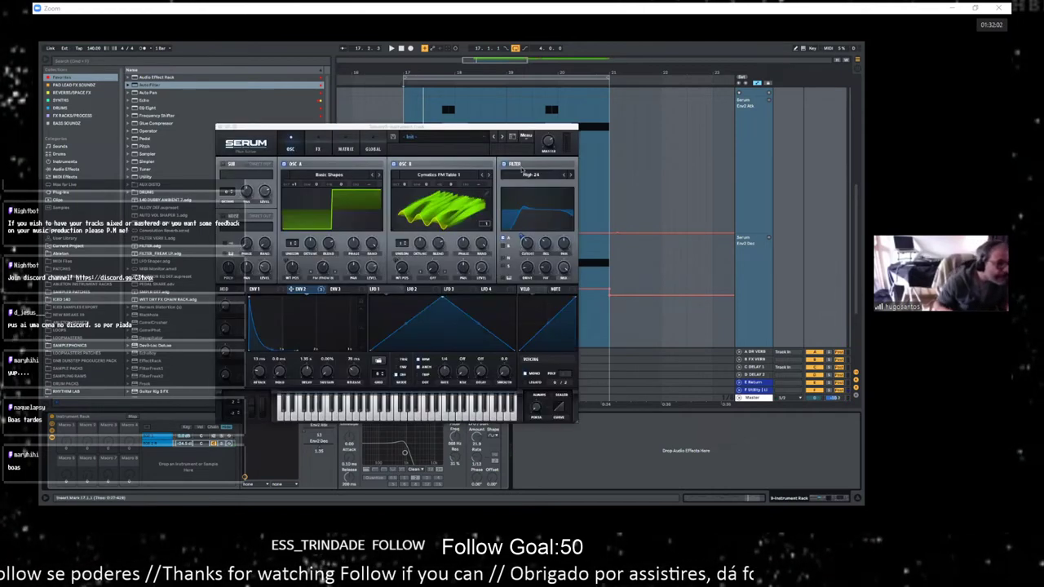
left_click(319, 150)
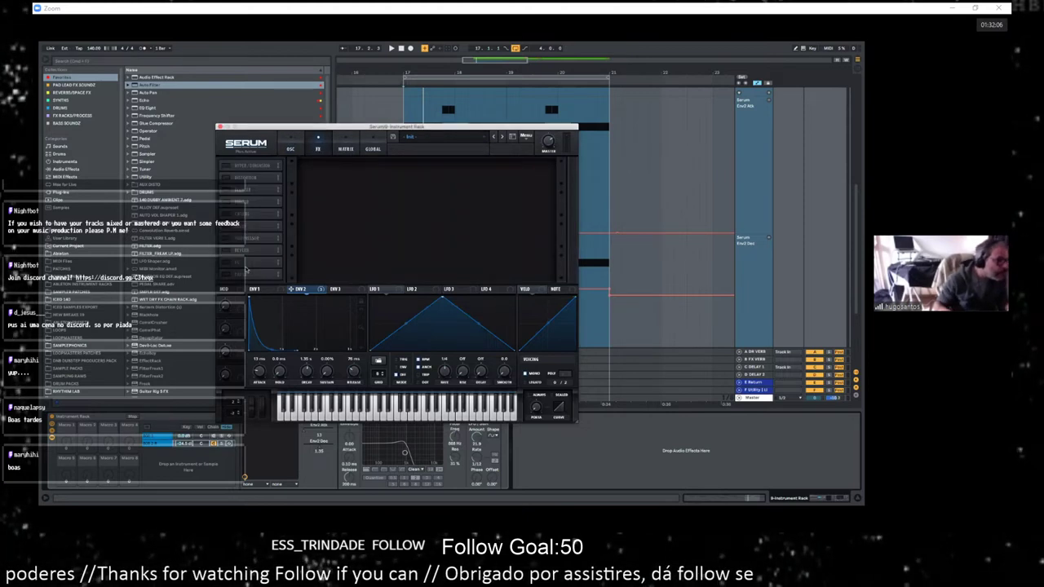
left_click(235, 277)
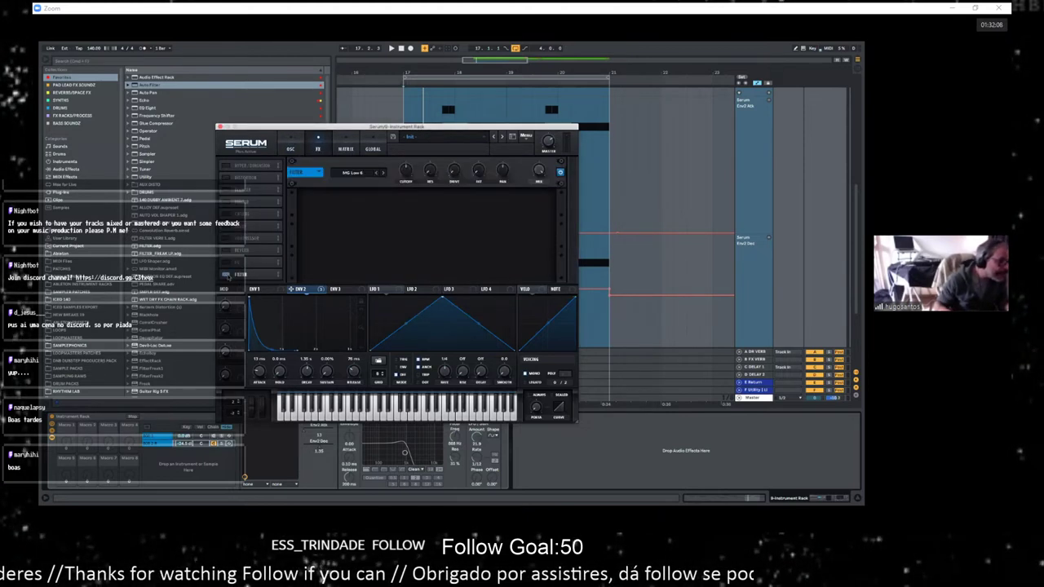
left_click(367, 173)
mouse_move(359, 181)
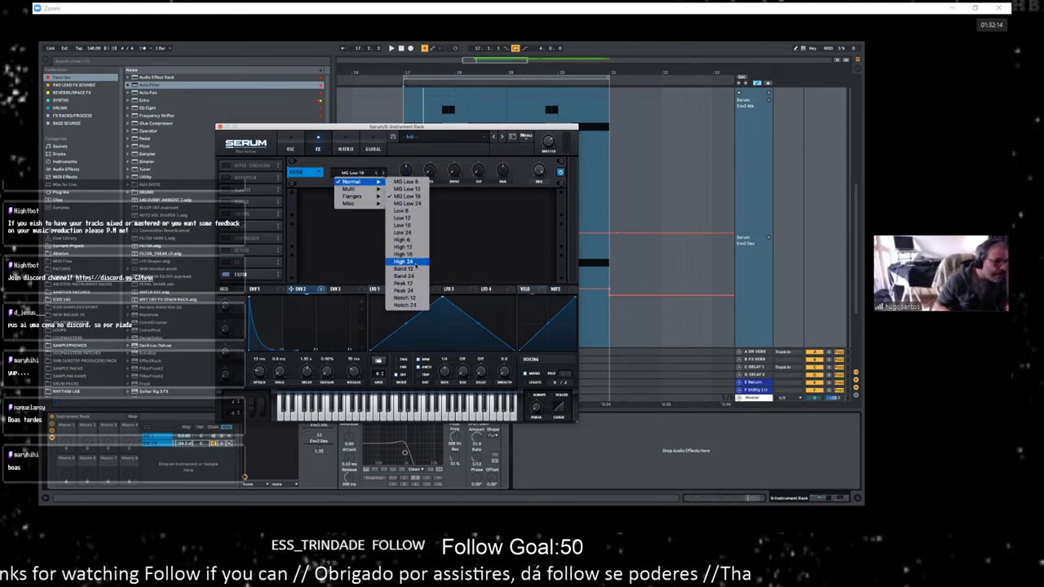
left_click(408, 254)
Step: Play the loop and adjust the cutoff, resonance and drive of Serum's effects filter
key("space")
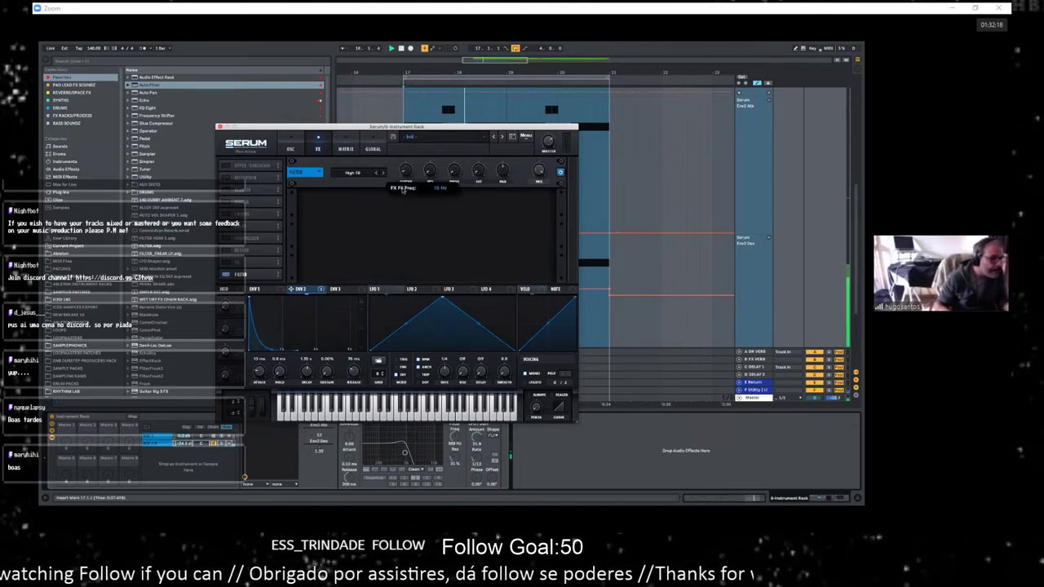
left_click_drag(403, 190, 404, 139)
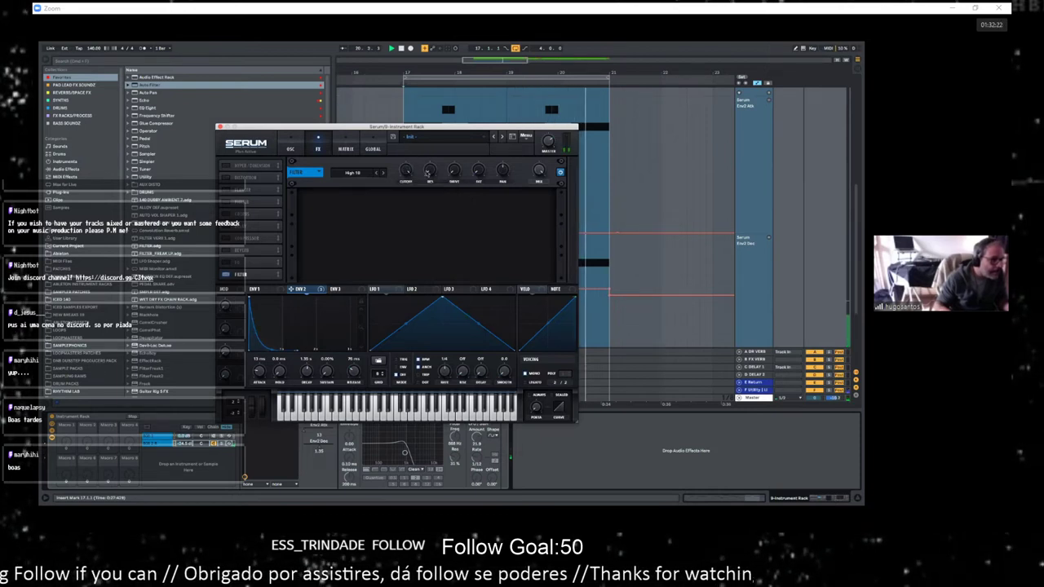
left_click_drag(428, 173, 459, 139)
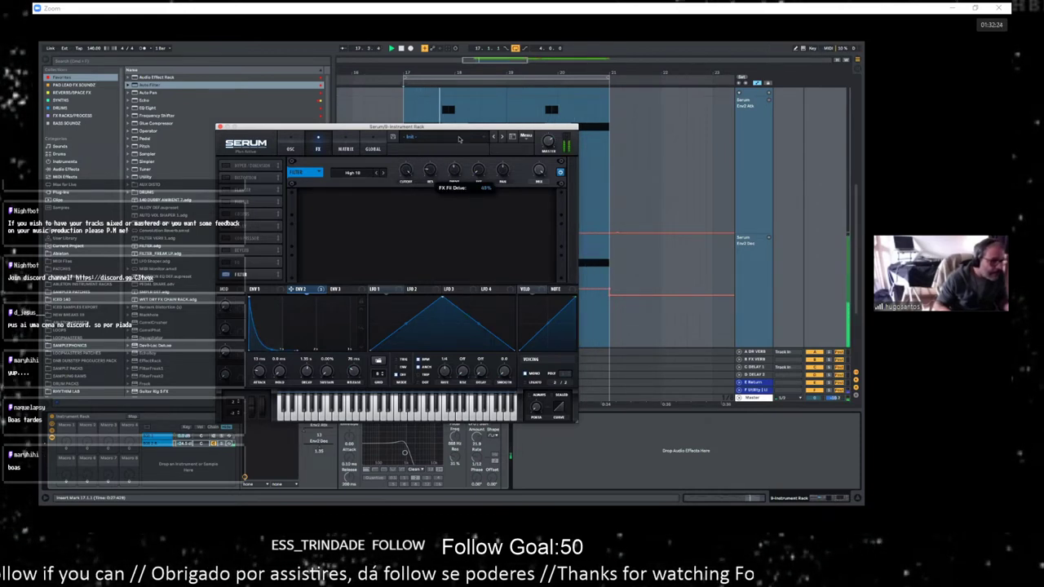
left_click_drag(406, 171, 404, 250)
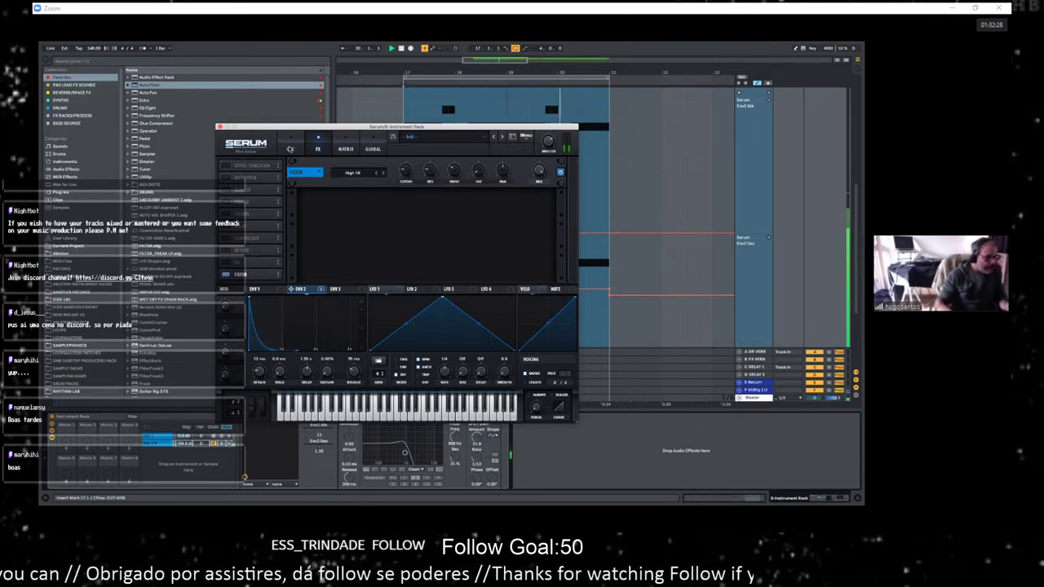
Step: Display Serum's oscillators and adjust oscillator A's unison voice count while the loop plays
left_click(291, 148)
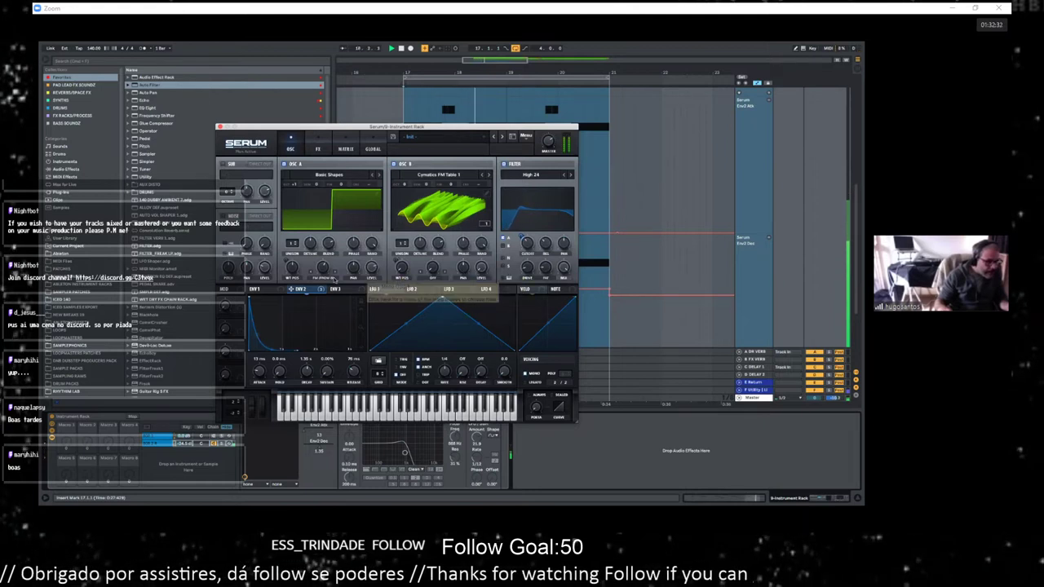
left_click_drag(295, 243, 296, 240)
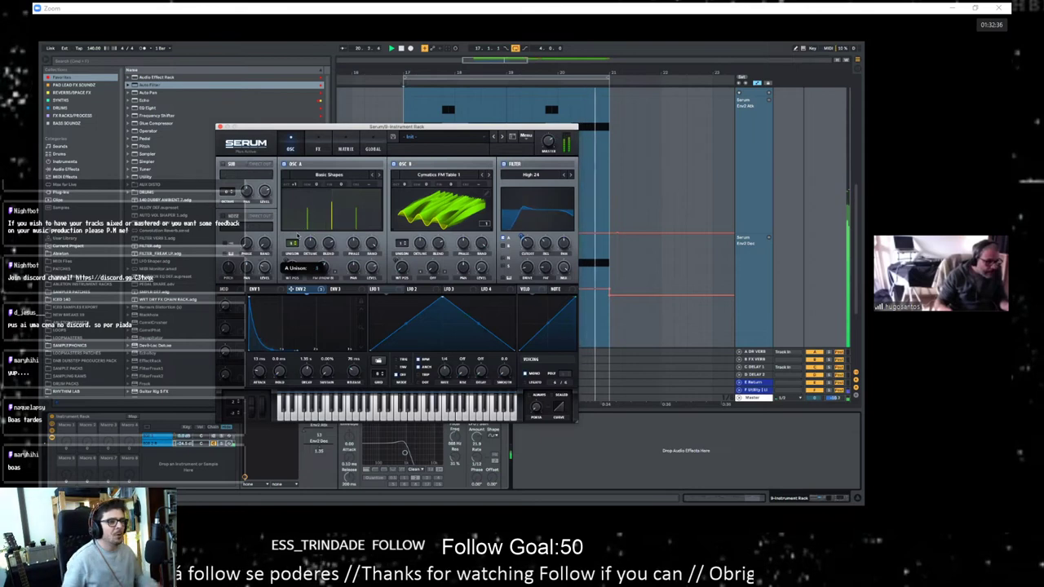
left_click_drag(298, 238, 309, 263)
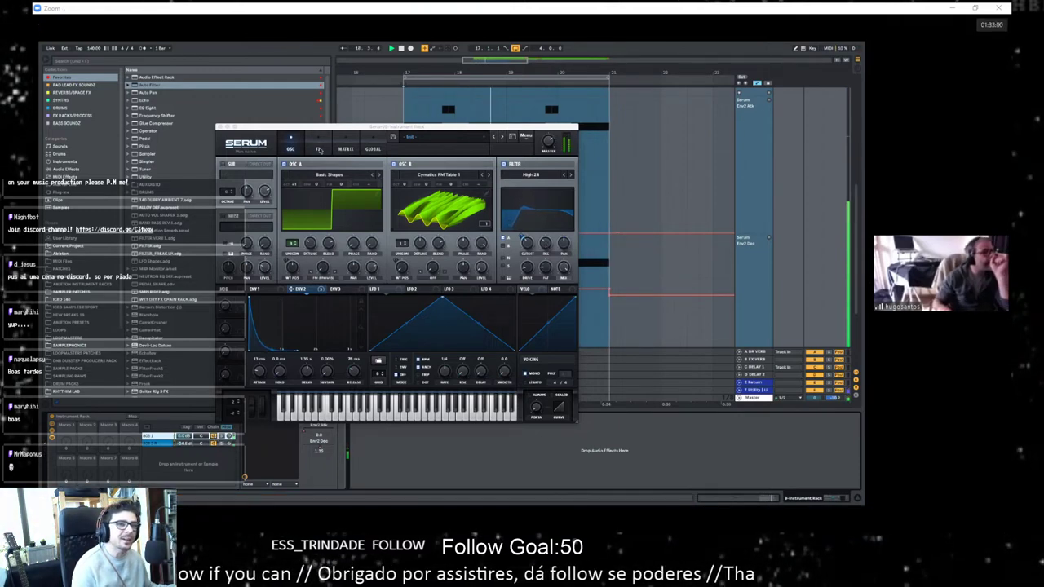
Step: Set Serum's effects filter type to MG Low 24, adjust its cutoff and return to the oscillator view
left_click(318, 149)
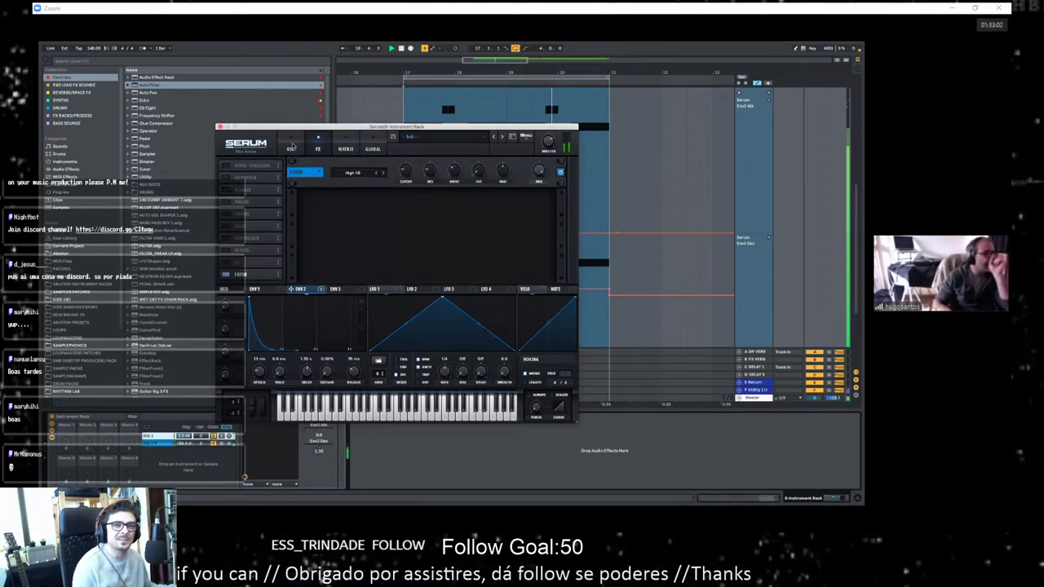
left_click(362, 173)
mouse_move(365, 180)
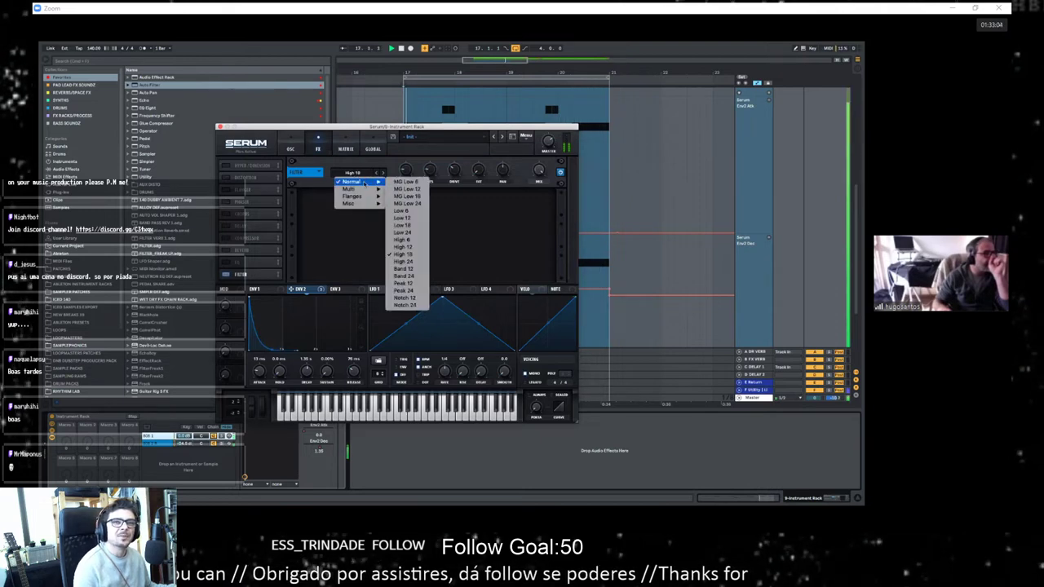
left_click(401, 203)
left_click_drag(406, 173, 411, 96)
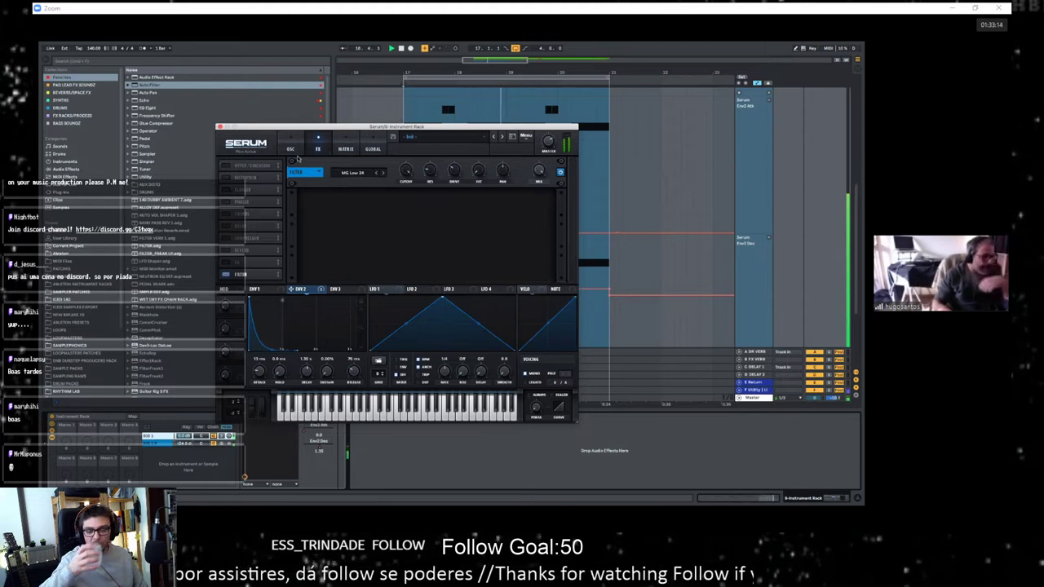
left_click(292, 151)
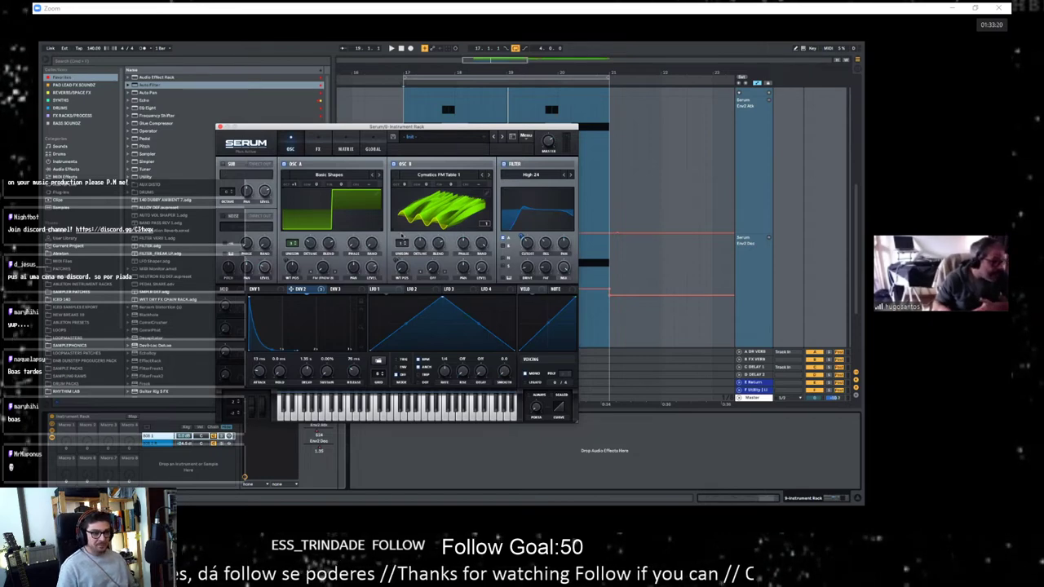
Step: Select the rack's second chain and check Serum's modulation matrix
left_click(157, 444)
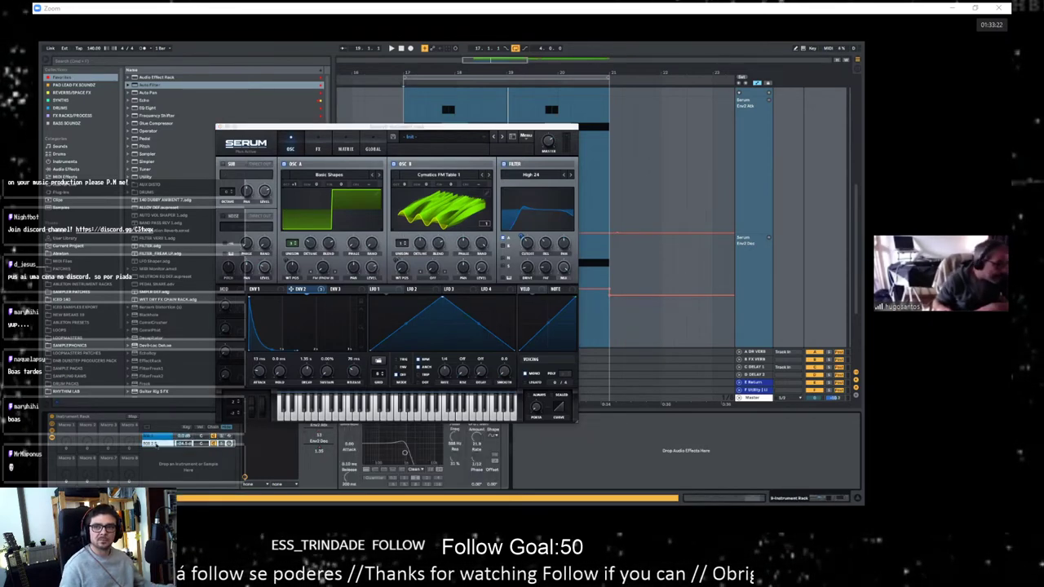
left_click(346, 148)
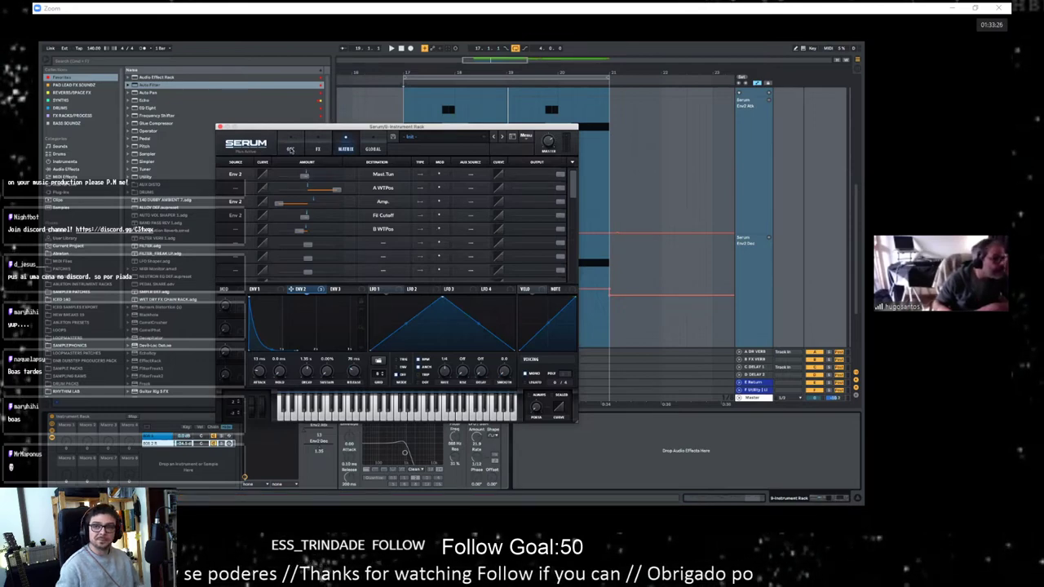
left_click(291, 149)
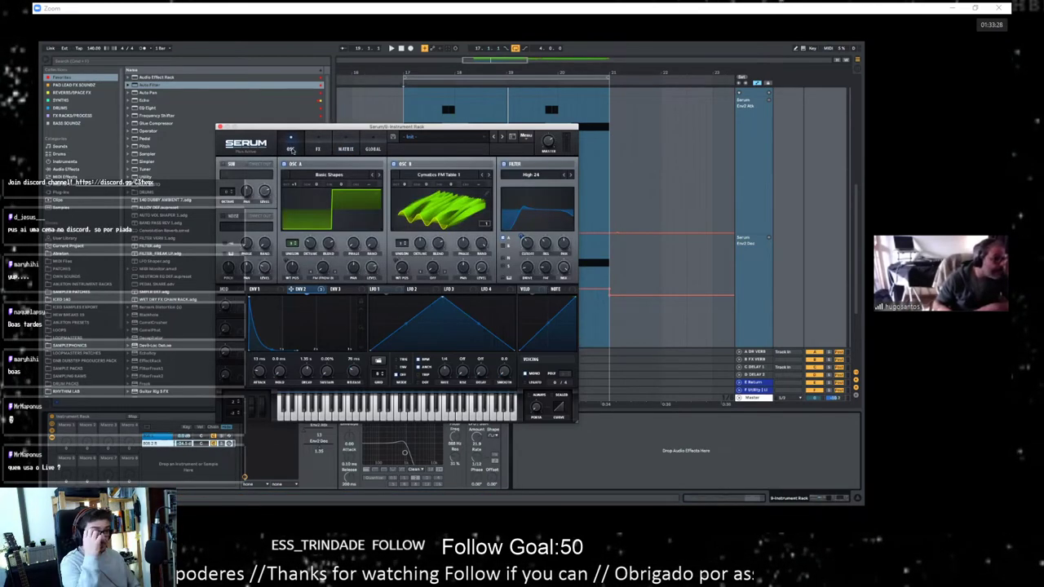
Step: Open the first chain's Serum as well and arrange the two Serum windows side by side
left_click(159, 439)
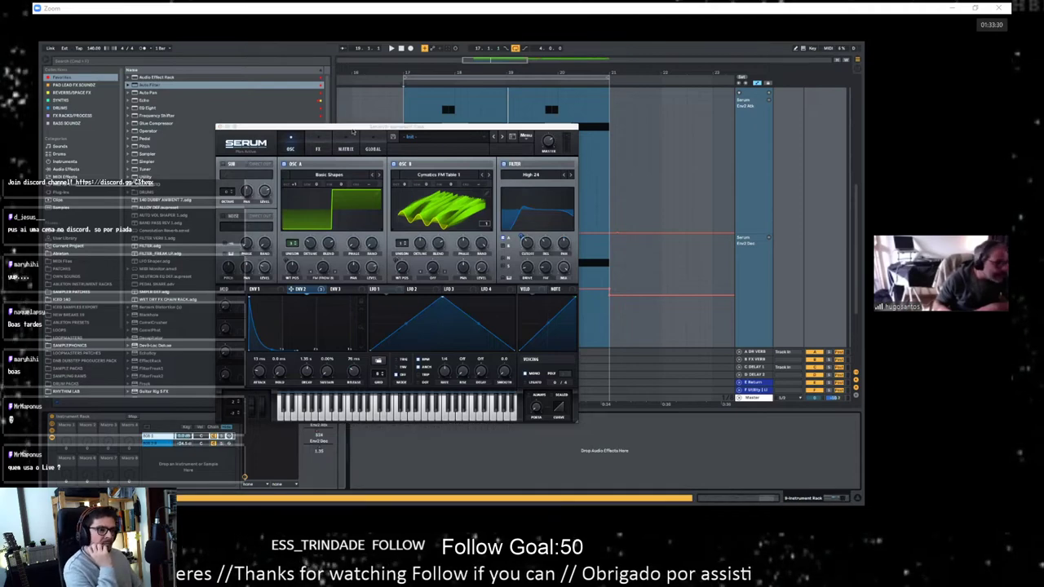
left_click_drag(351, 127, 196, 83)
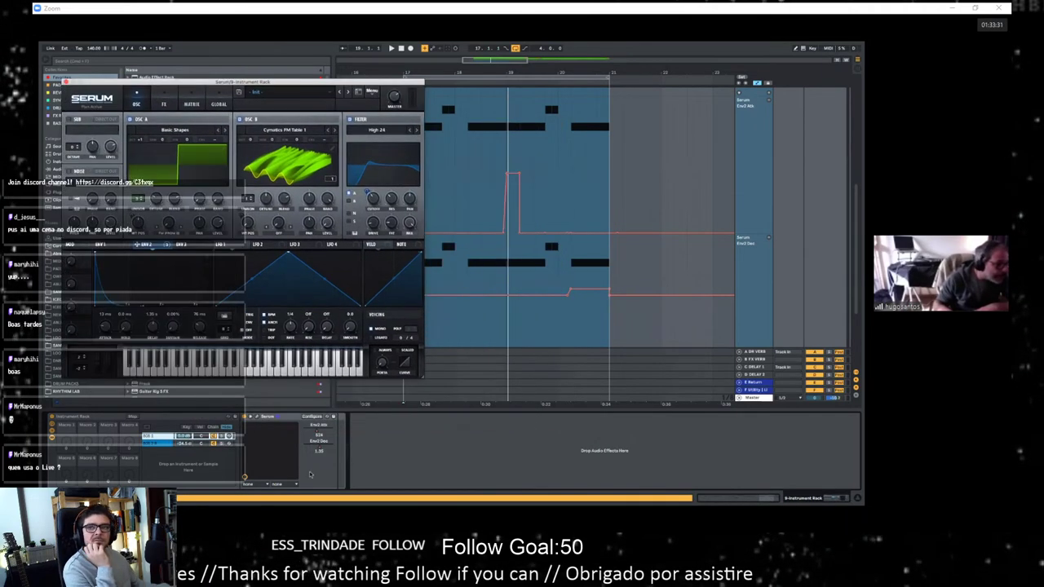
left_click(259, 418)
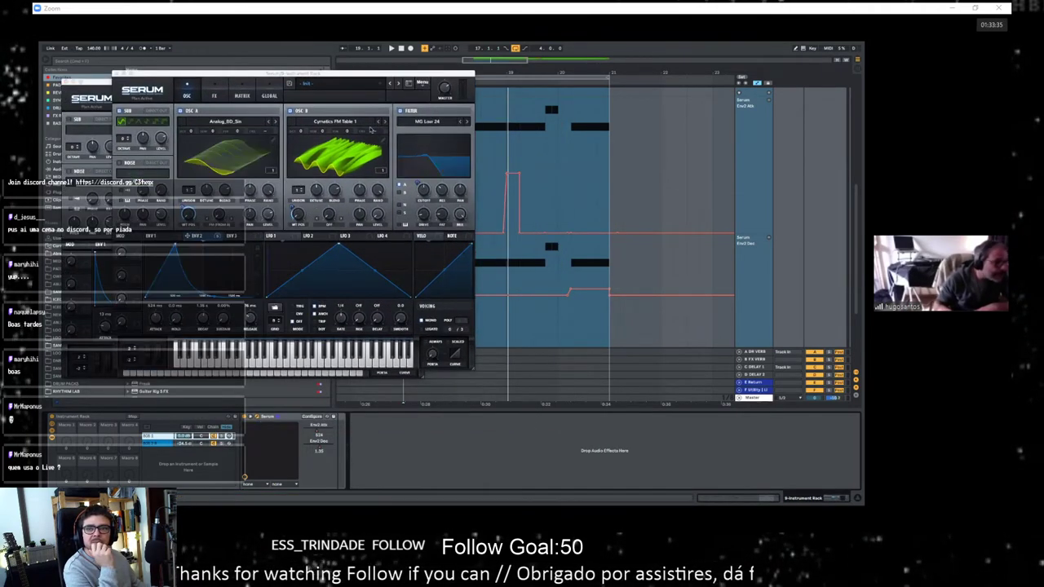
left_click_drag(369, 76, 704, 76)
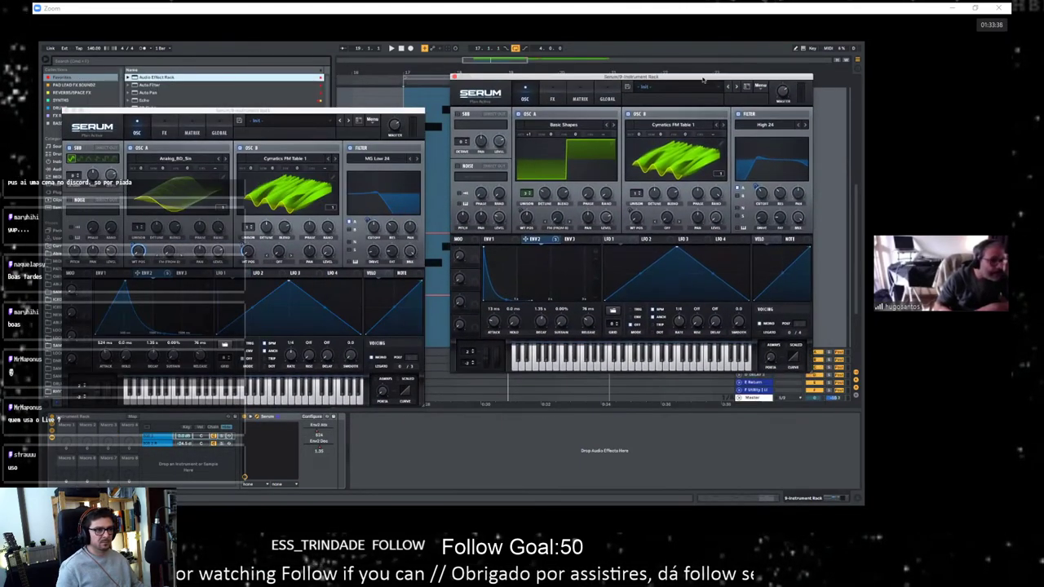
left_click_drag(366, 112, 392, 78)
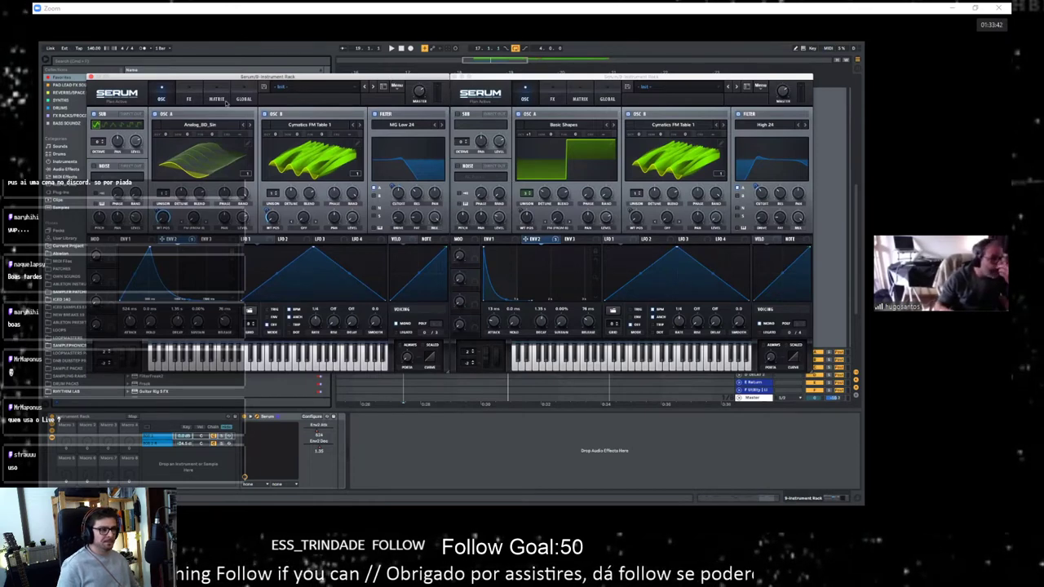
Step: Show the modulation matrix in both Serum windows and compare the Env 2 amounts for master tuning and filter cutoff
left_click(217, 99)
left_click(580, 98)
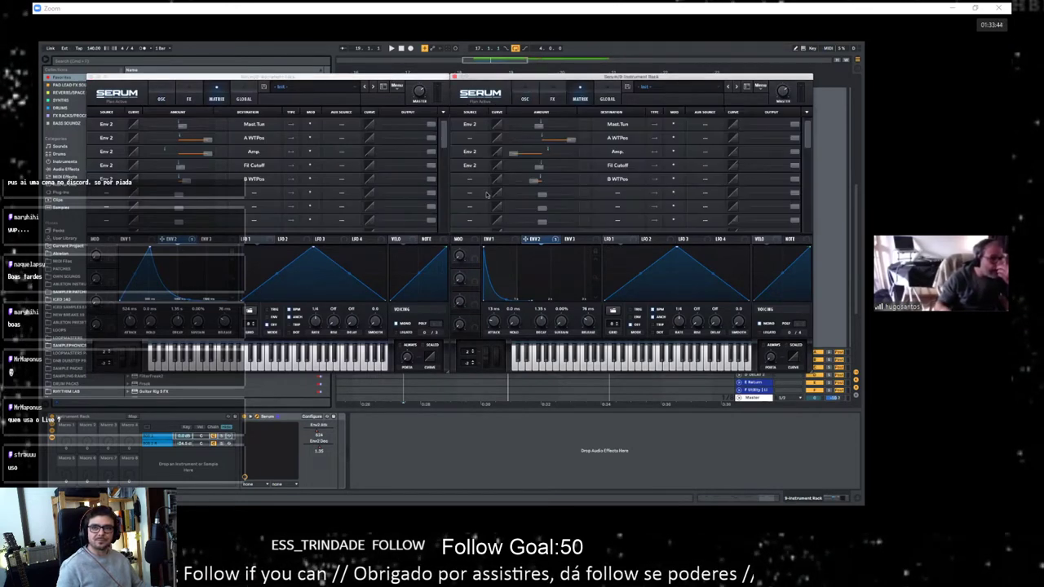
left_click(184, 128)
mouse_move(181, 128)
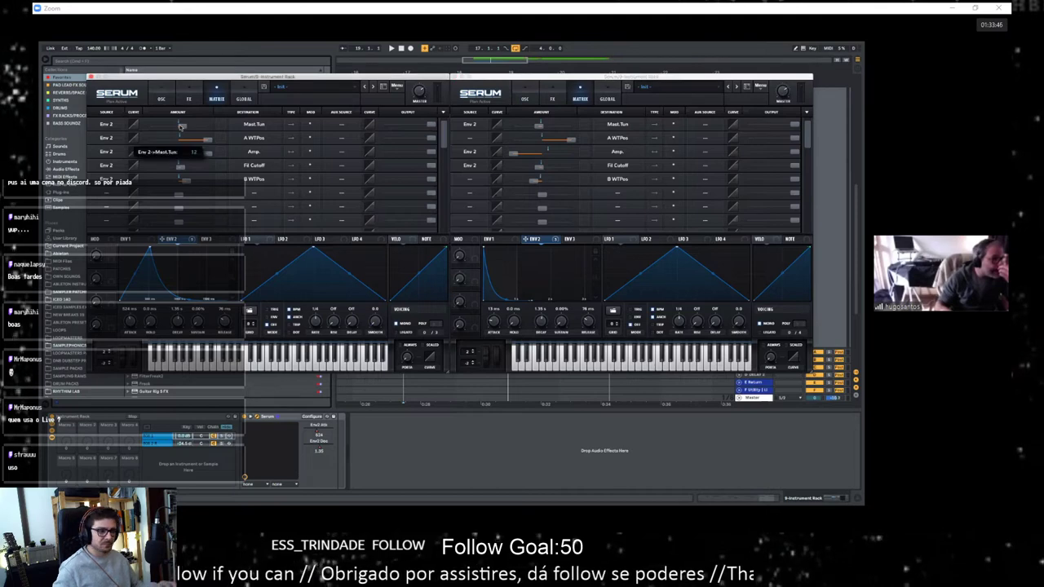
left_click(538, 127)
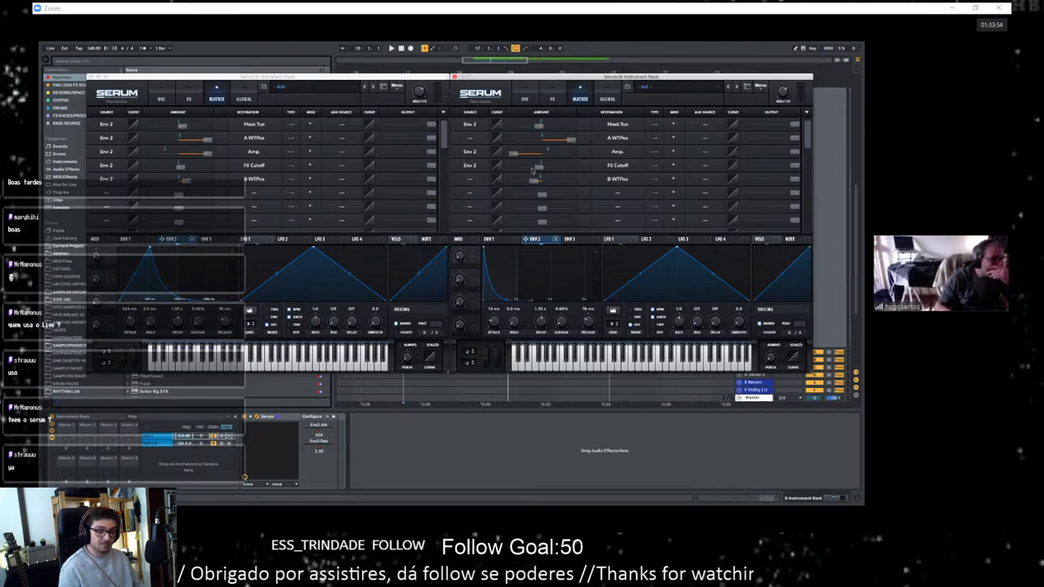
mouse_move(539, 169)
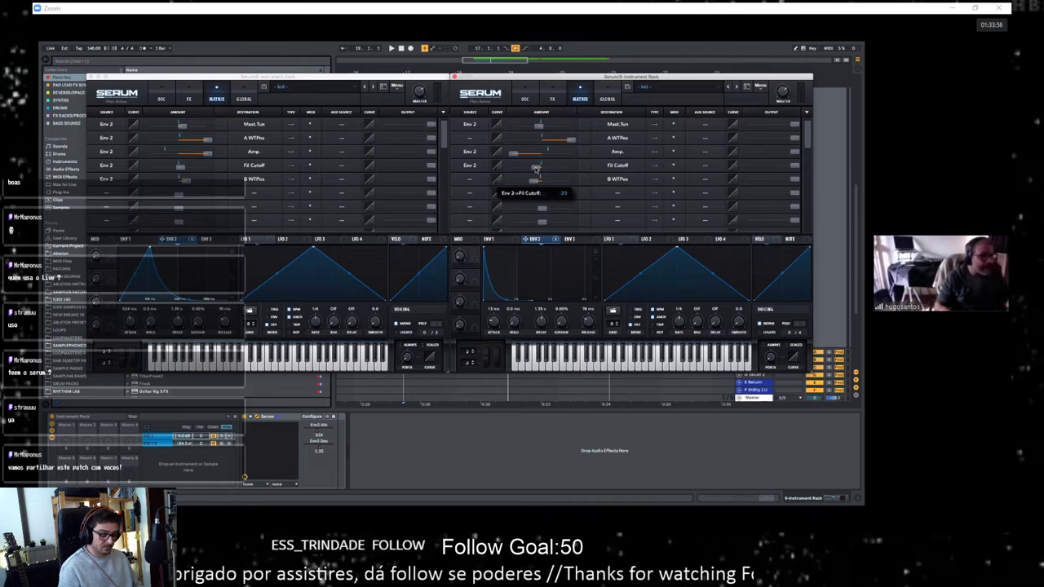
Step: Audition the loop and set oscillator B's wavetable position to 36
key("space")
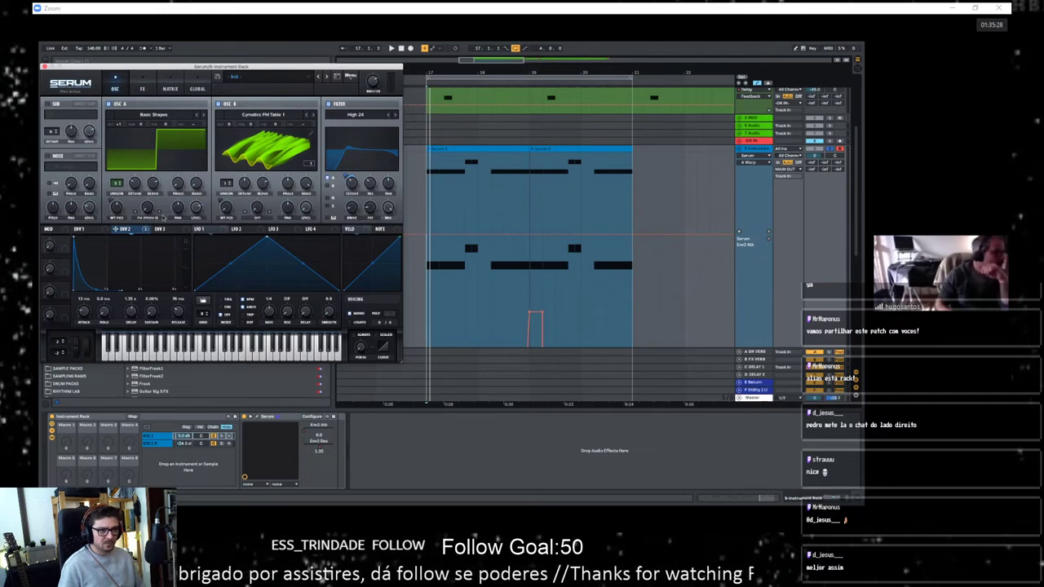
mouse_move(147, 208)
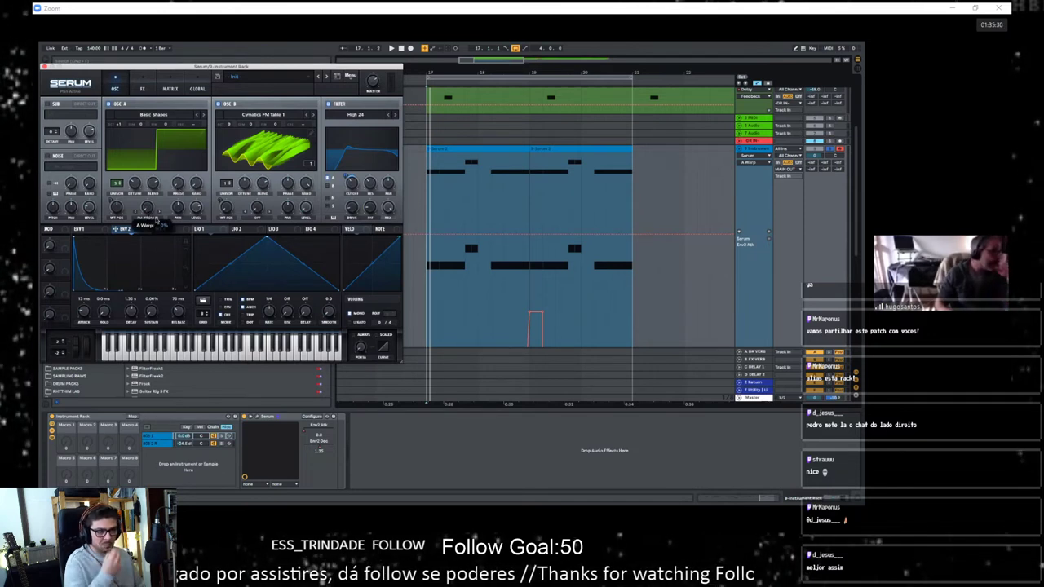
key("space")
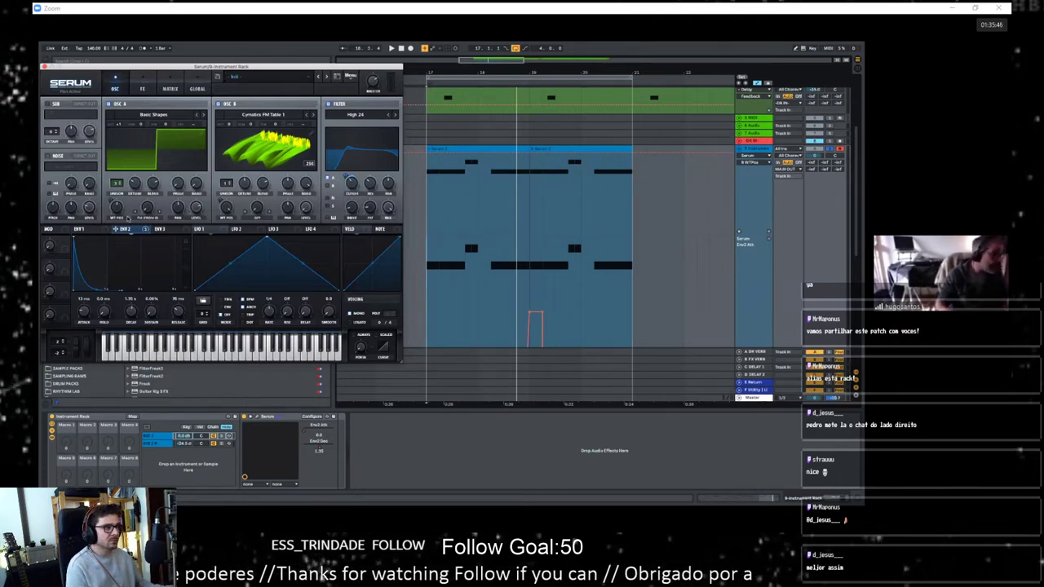
key("space")
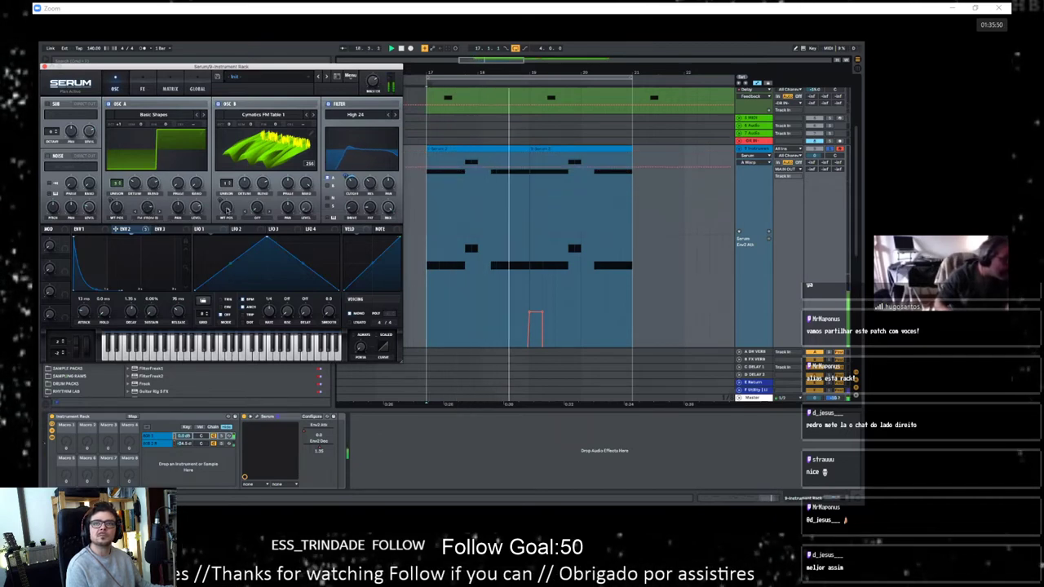
left_click_drag(226, 208, 219, 282)
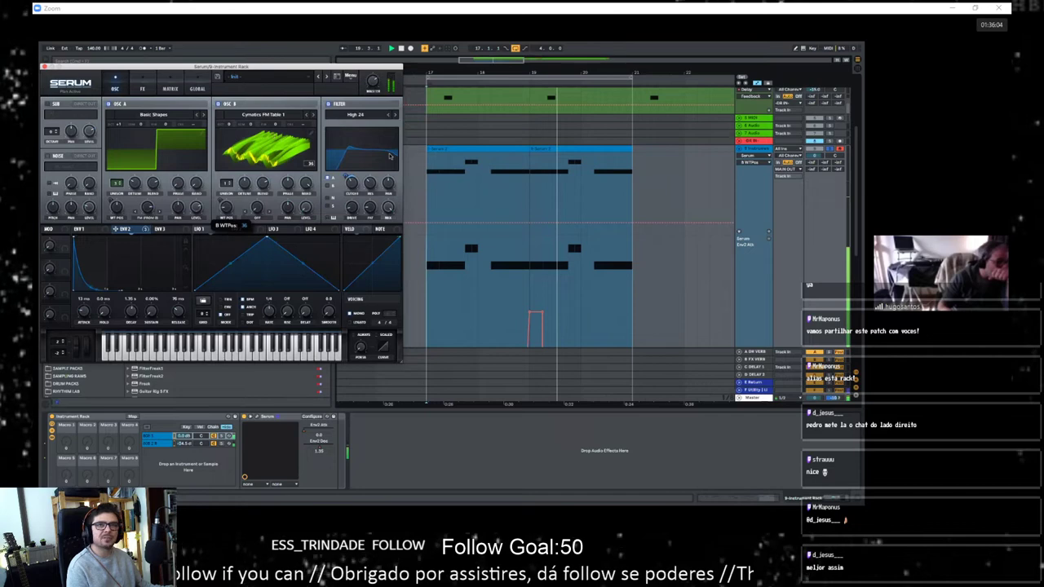
key("space")
Step: Load the Analog_BD_Sin wavetable into oscillator B and play the loop
left_click(263, 115)
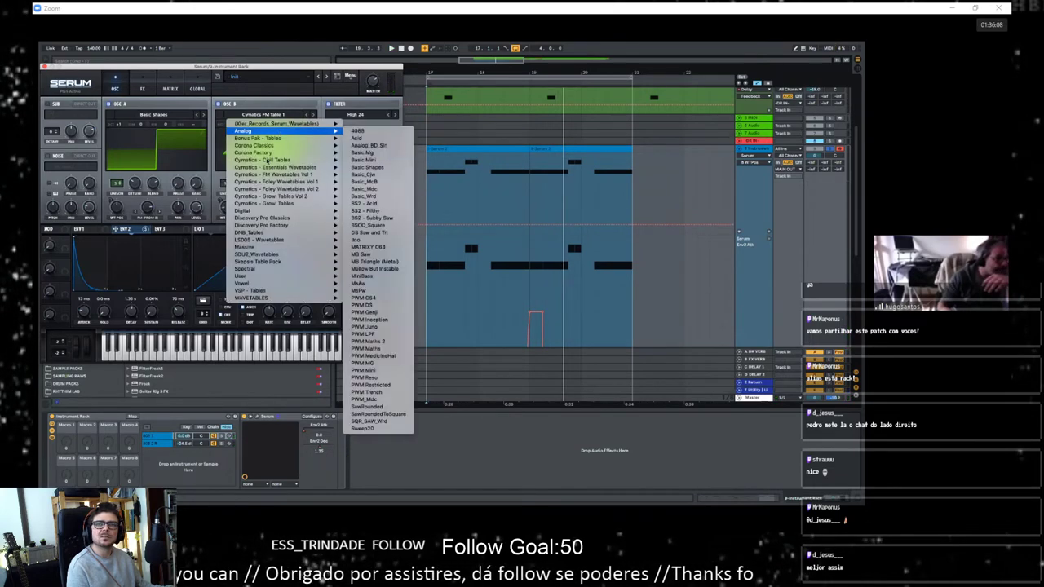
left_click(371, 145)
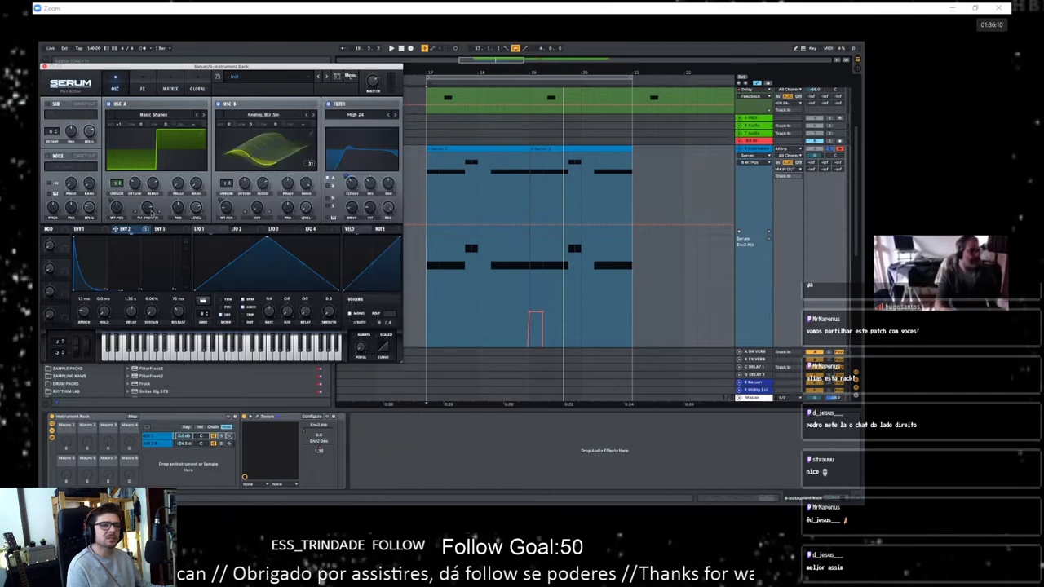
key("space")
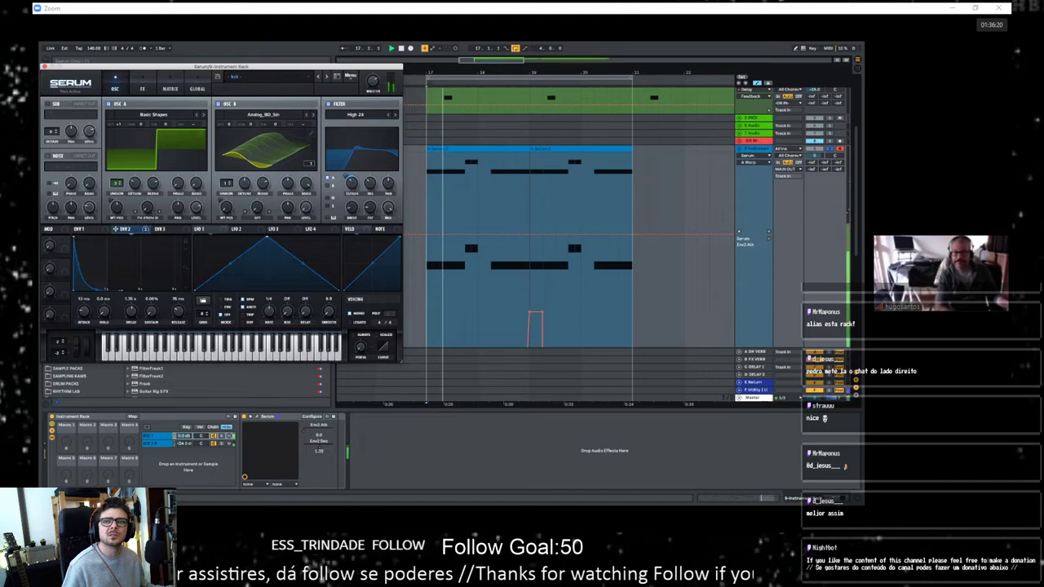
Step: Take the Serum bass track out of solo and play the loop with the other tracks
left_click(45, 67)
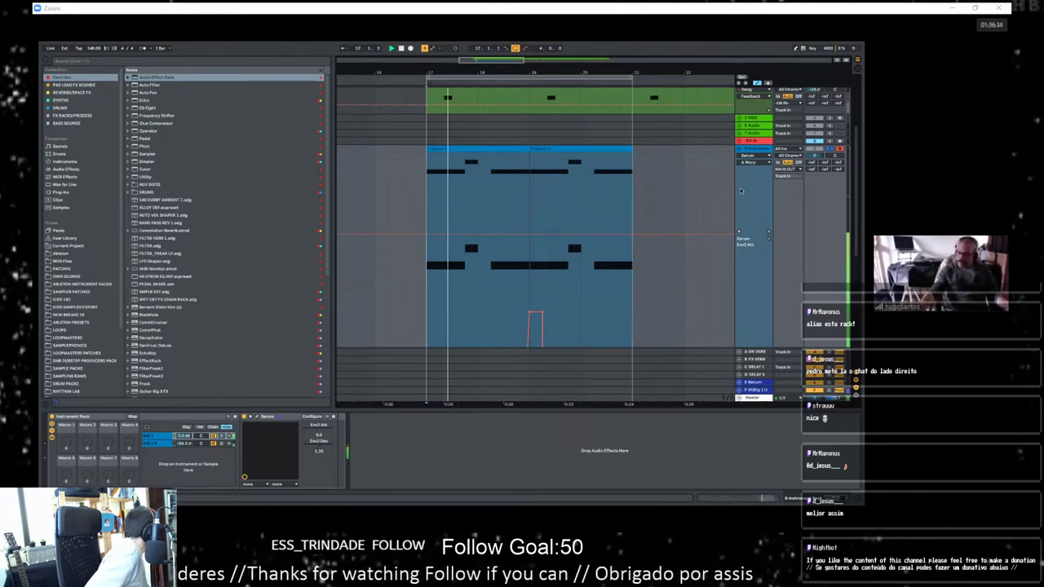
key("super+alt+p")
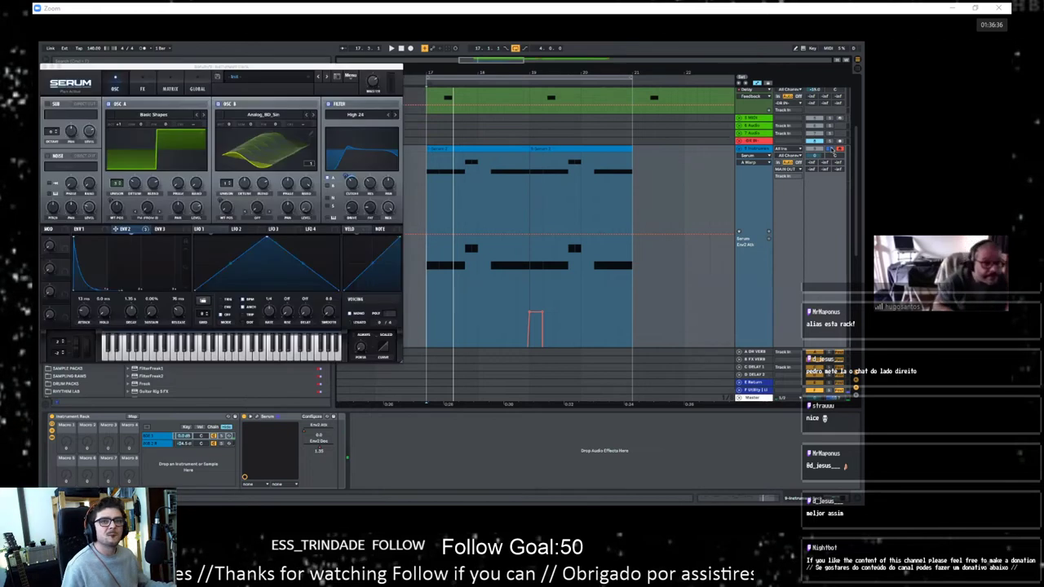
key("space")
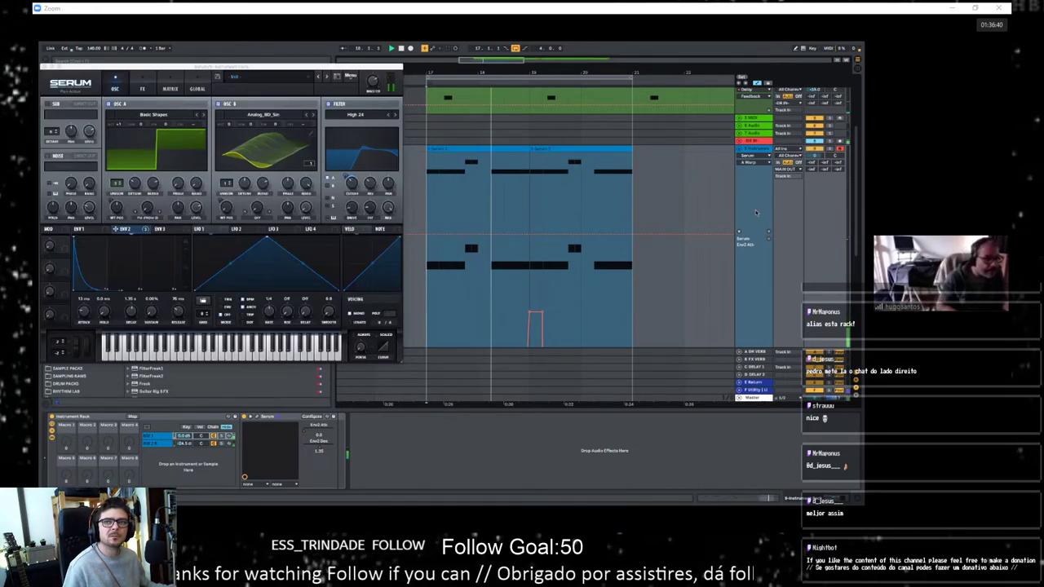
Step: Select the rack's second chain, close the Serum window and select the bass clip in the looped section from bar 17
left_click(213, 444)
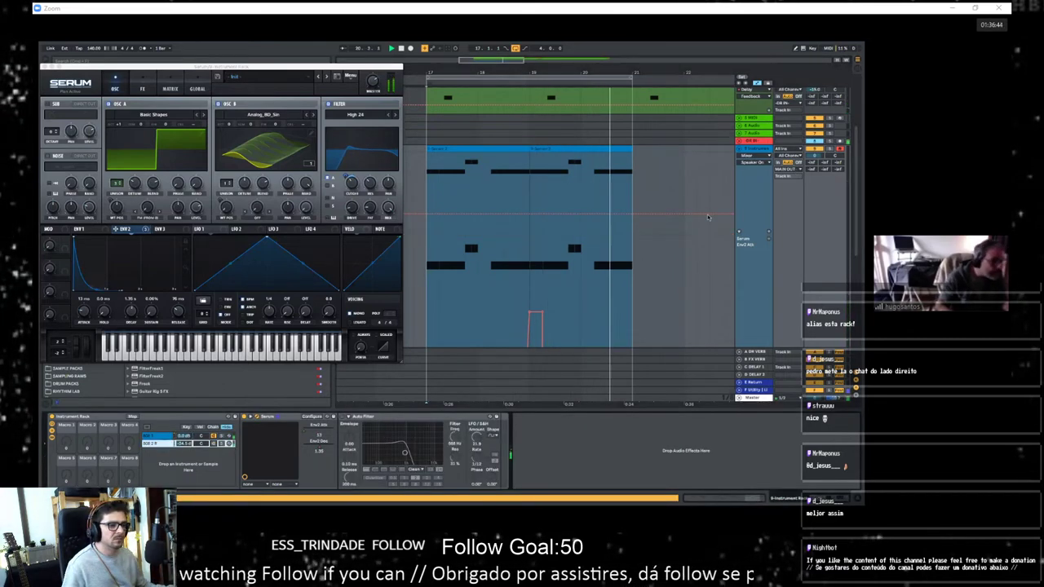
scroll(730, 237, "up", 3)
scroll(731, 237, "up", 2)
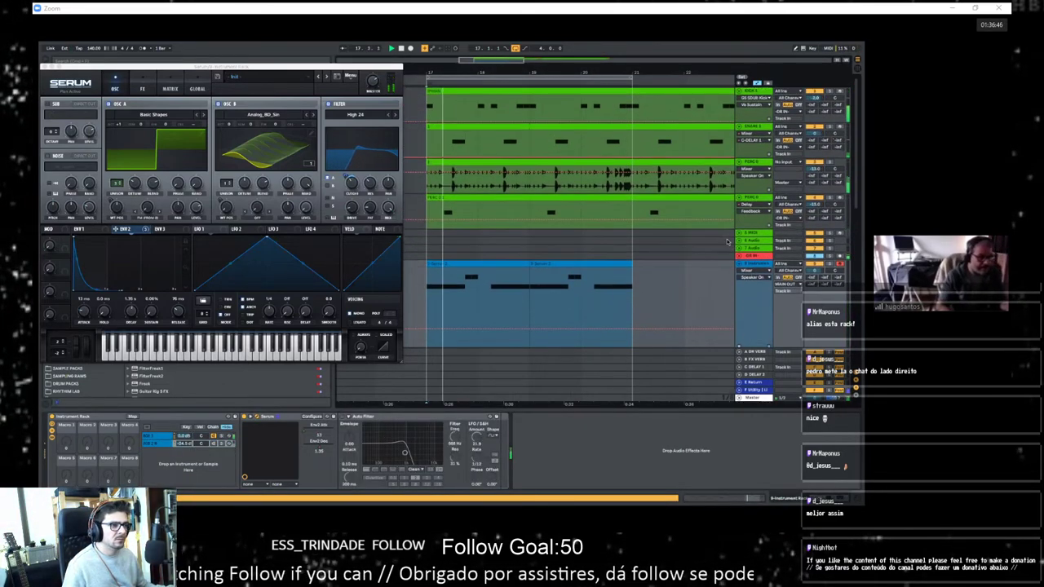
key("super+shift+l")
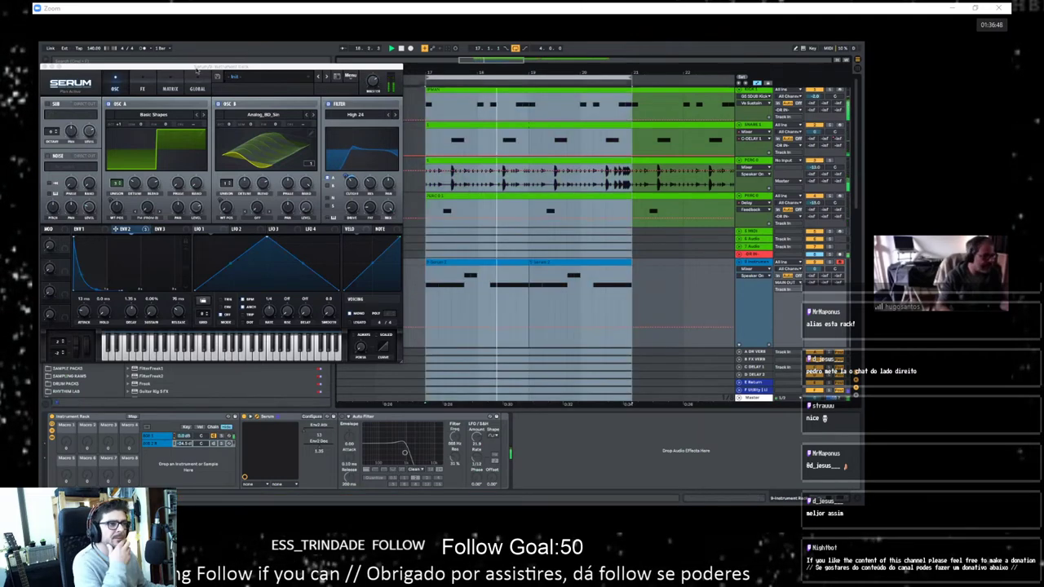
left_click(49, 66)
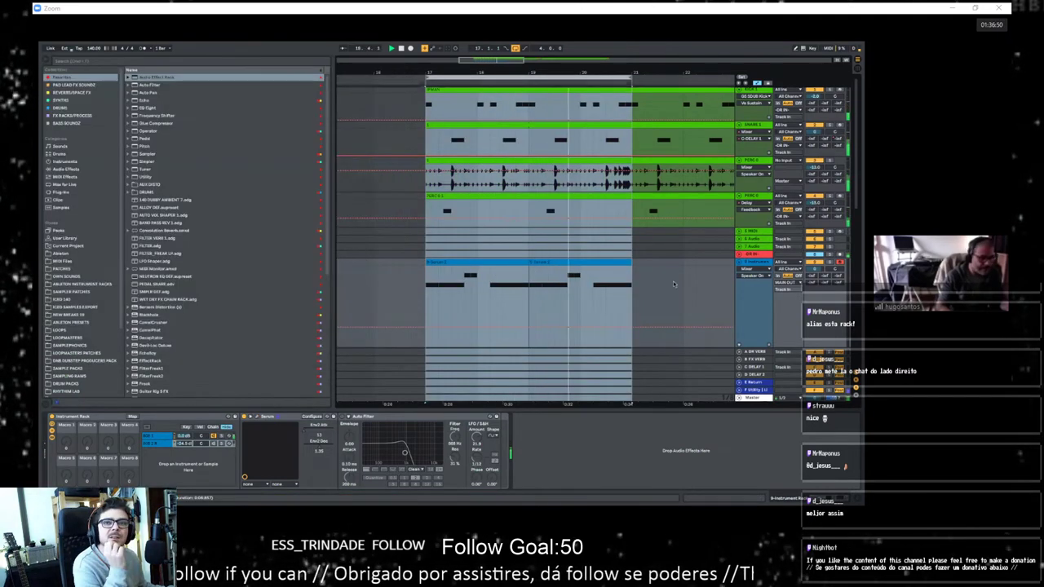
left_click(510, 261)
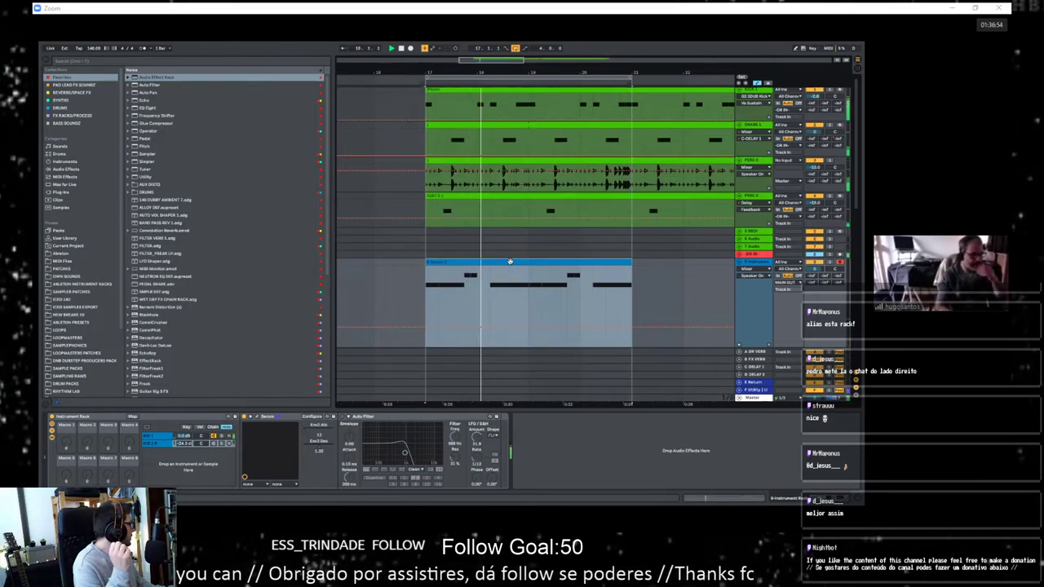
Step: Square off the start of the Env2 Dec automation rise at bar 20.2 into a vertical step
scroll(625, 259, "down", 5)
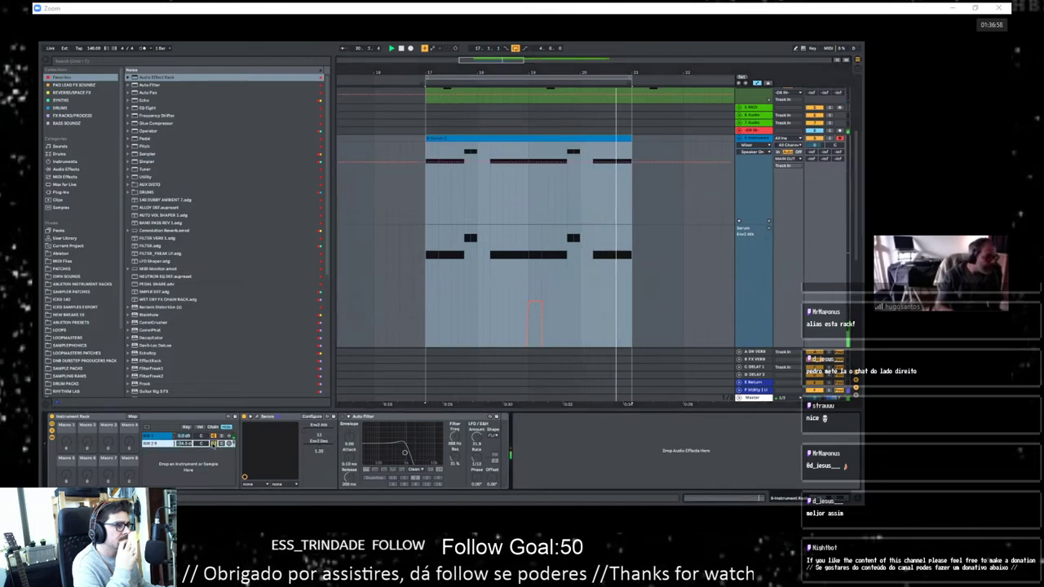
scroll(608, 204, "down", 3)
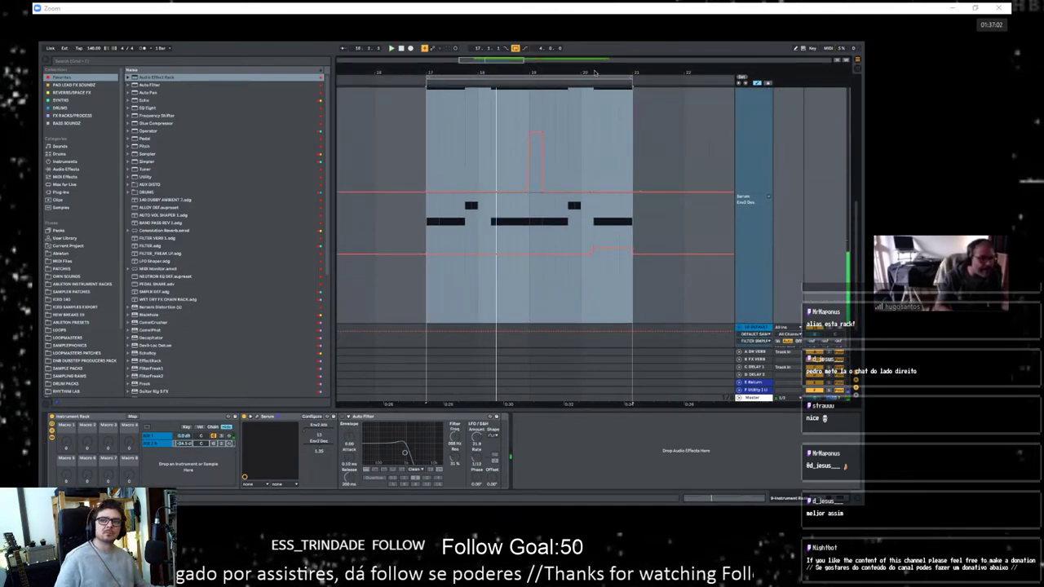
left_click_drag(595, 73, 522, 230)
left_click(524, 238)
key("space")
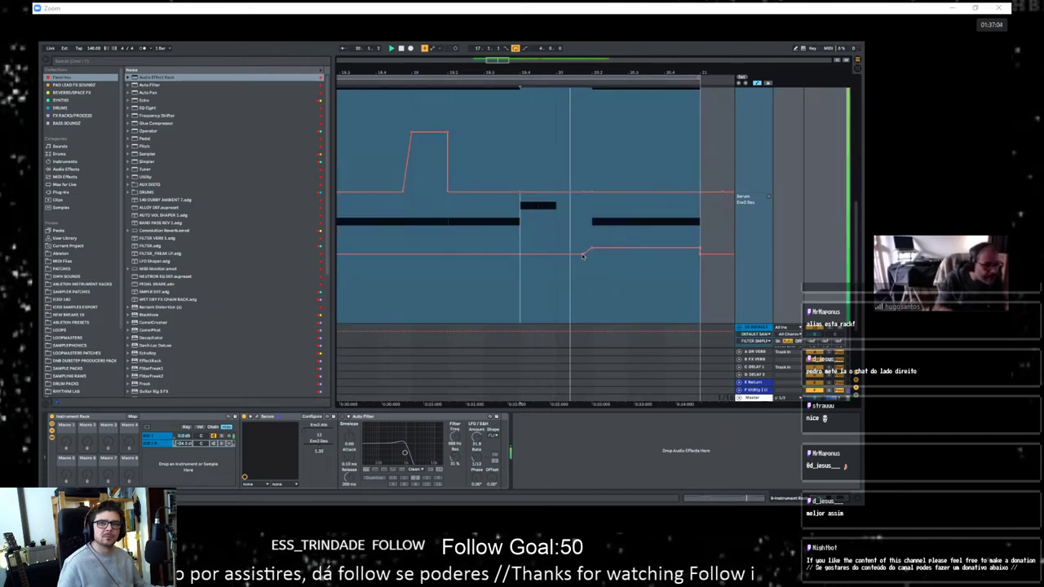
left_click_drag(583, 256, 593, 256)
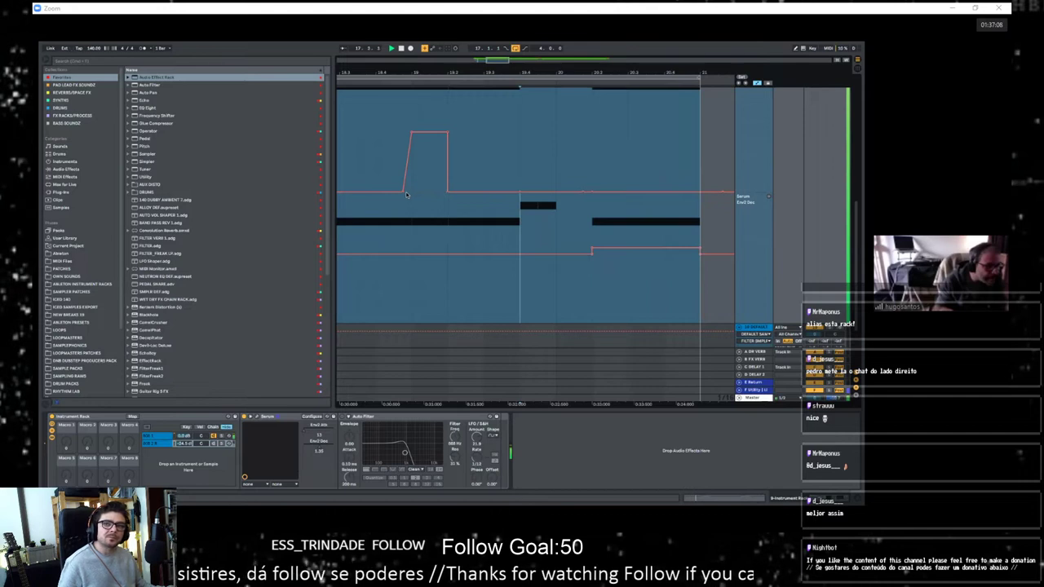
Step: Try to square off the start of the Env2 Atk automation peak at bar 19
left_click_drag(405, 190, 411, 192)
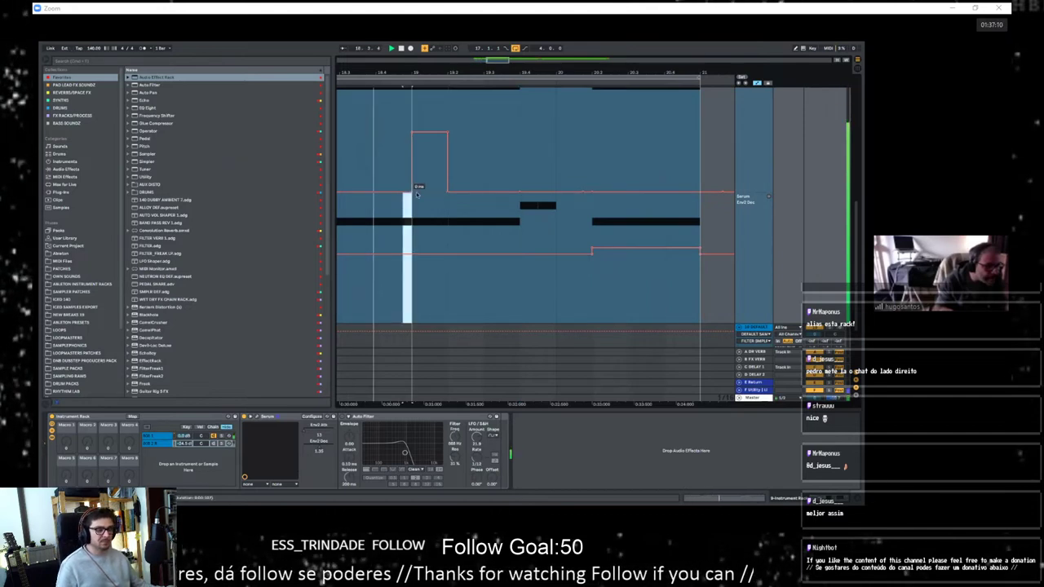
left_click_drag(537, 69, 537, 51)
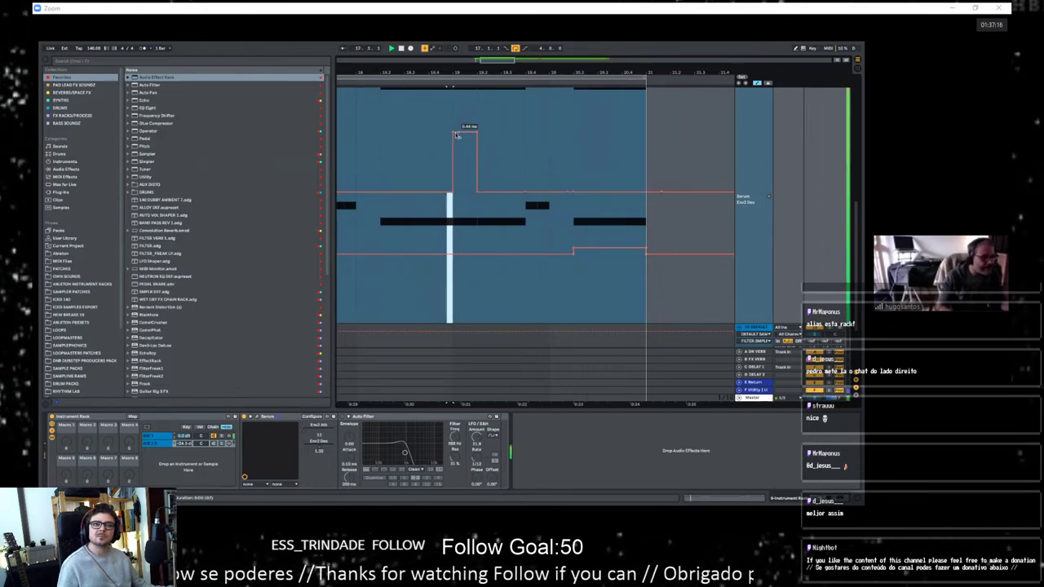
left_click(453, 191)
scroll(594, 229, "down", 1)
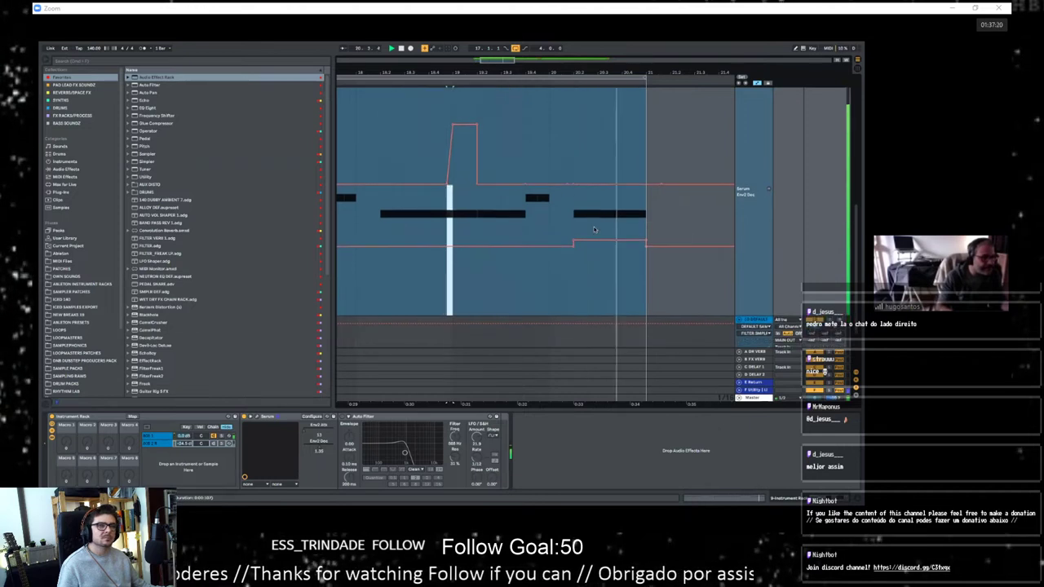
Step: Audition the looped bass section and select the instrument rack's second chain
scroll(594, 229, "up", 2)
scroll(591, 231, "left", 2)
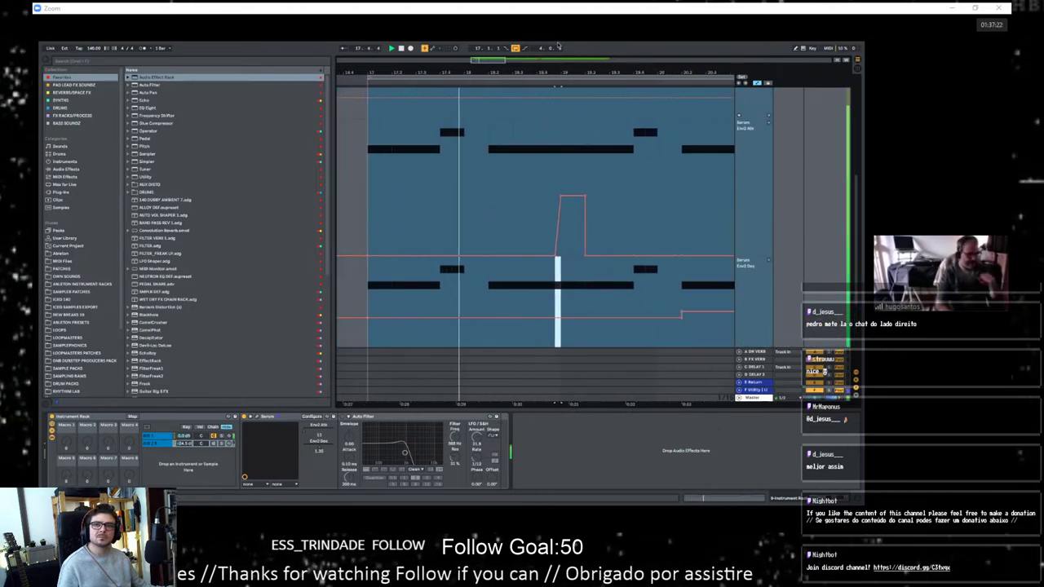
key("minus")
key("space")
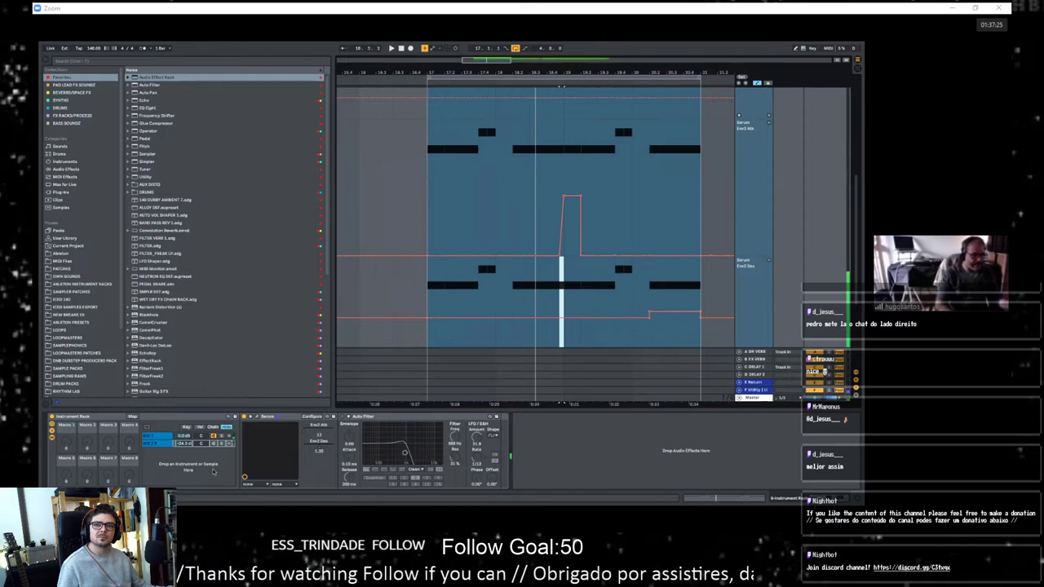
key("space")
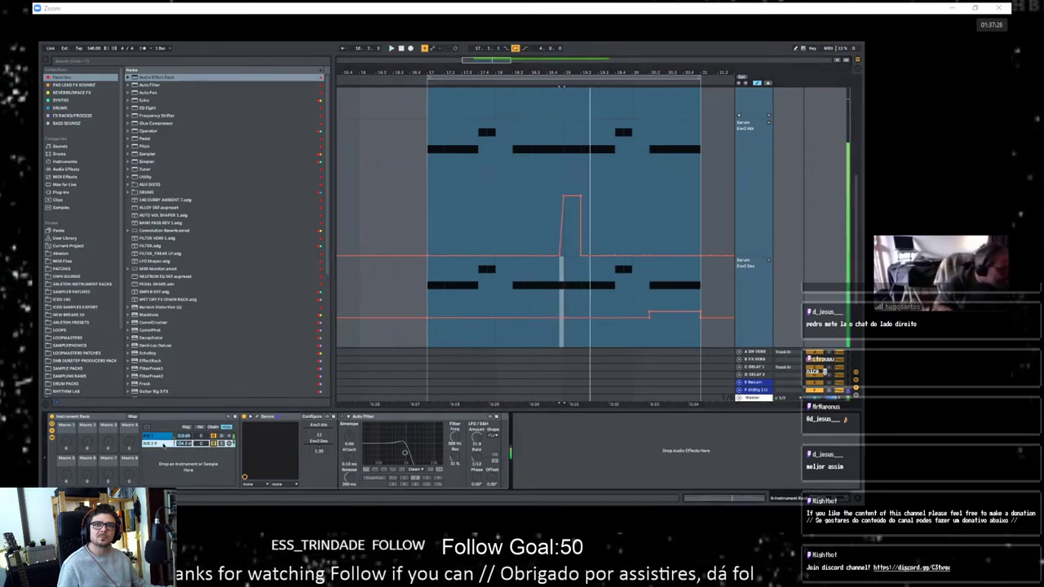
double_click(162, 445)
key("space")
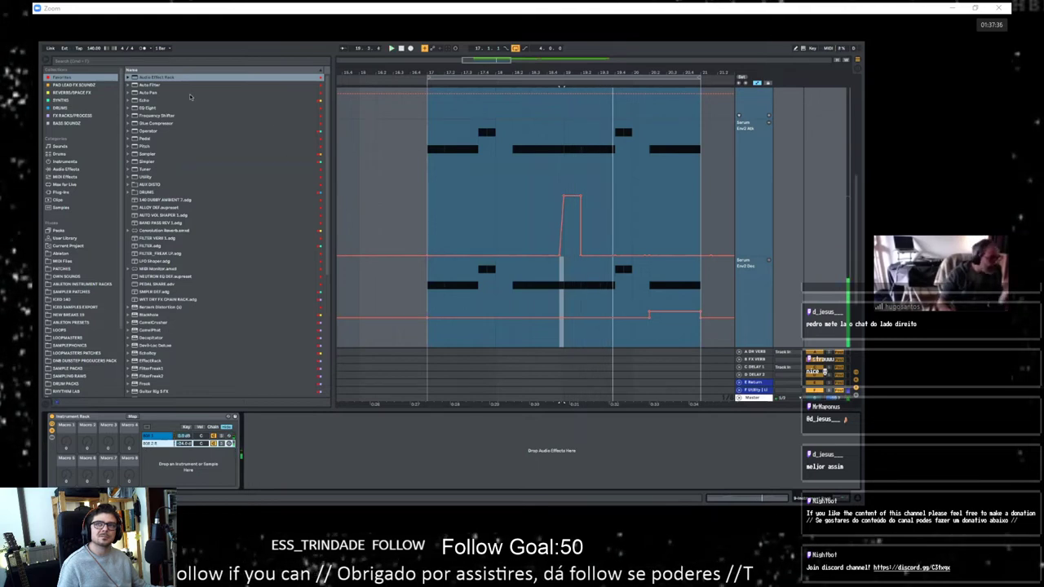
Step: Add a second Auto Filter to the rack's second chain and delete it again
left_click(150, 85)
left_click(169, 444)
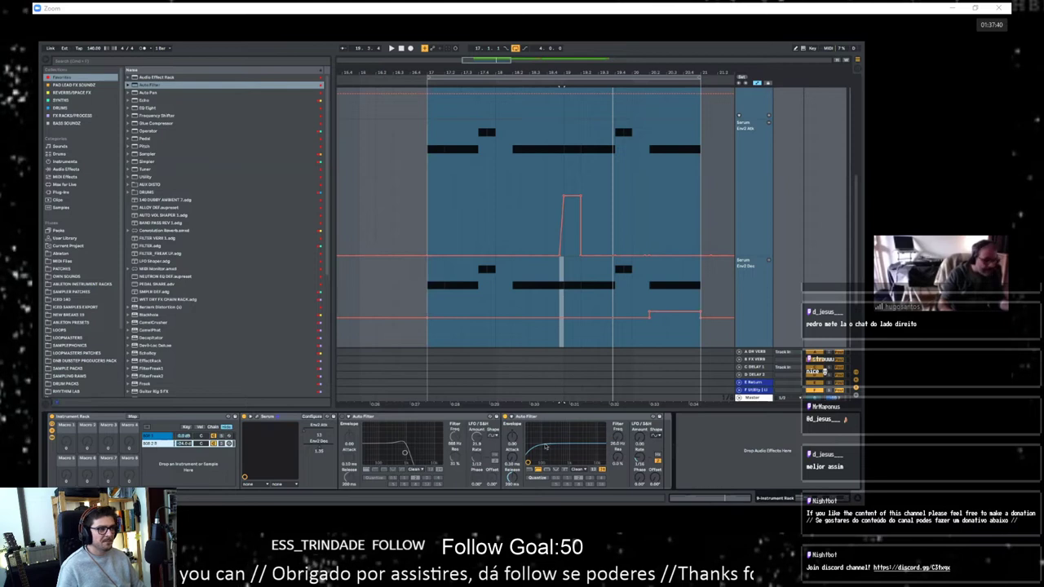
key("Delete")
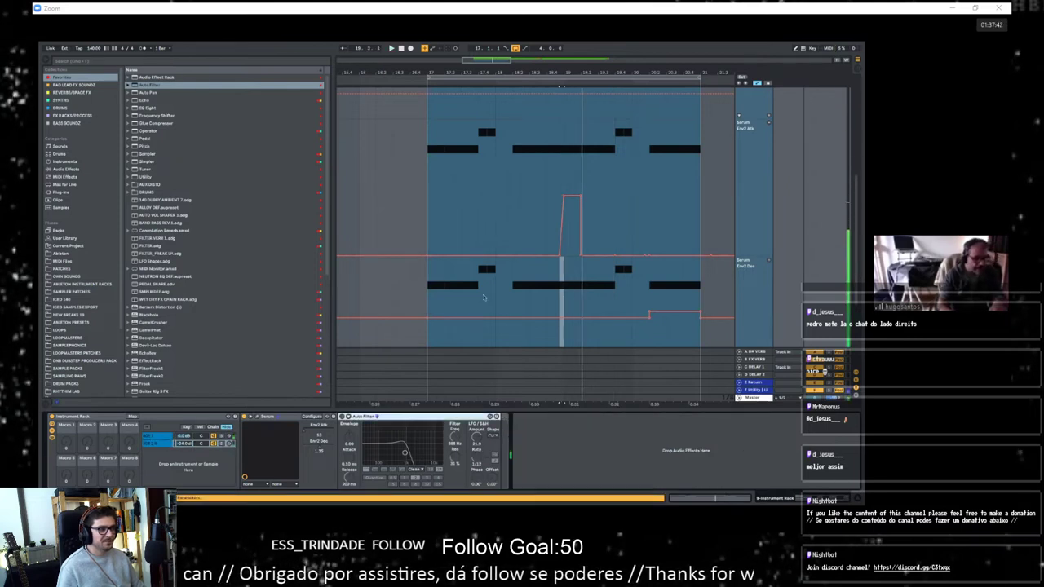
Step: Lower the Auto Filter frequency on the second chain and raise that chain's volume while the loop plays
key("space")
key("space")
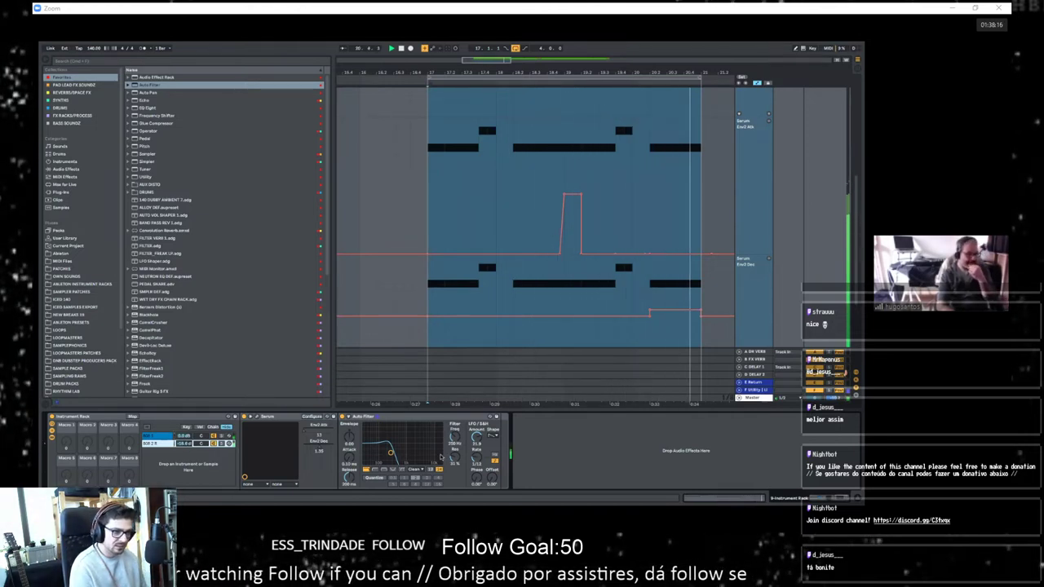
Step: Select the looped section from bar 17 across all tracks and play the bass with the drums
left_click(419, 302)
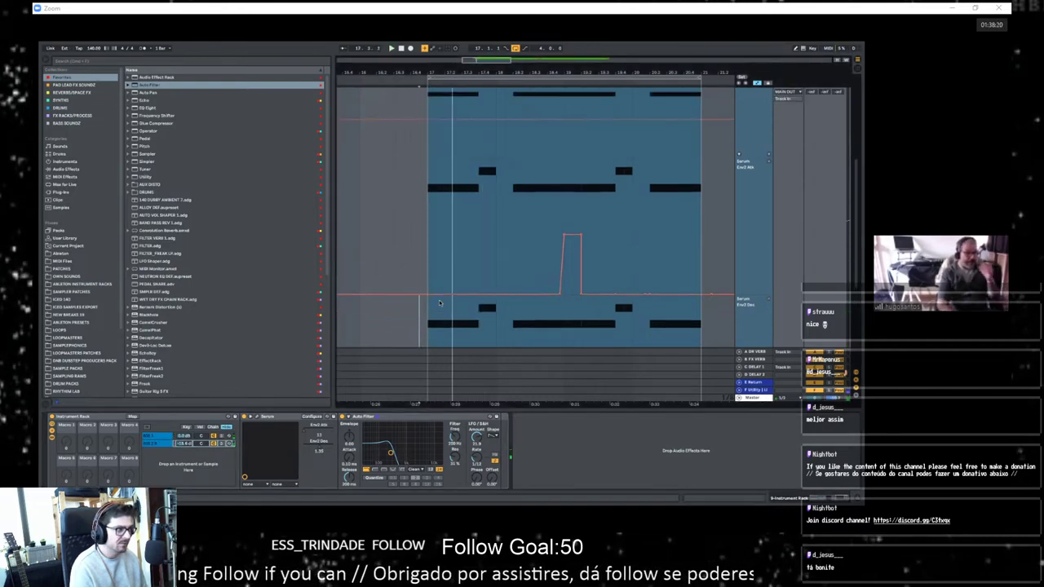
scroll(439, 303, "up", 4)
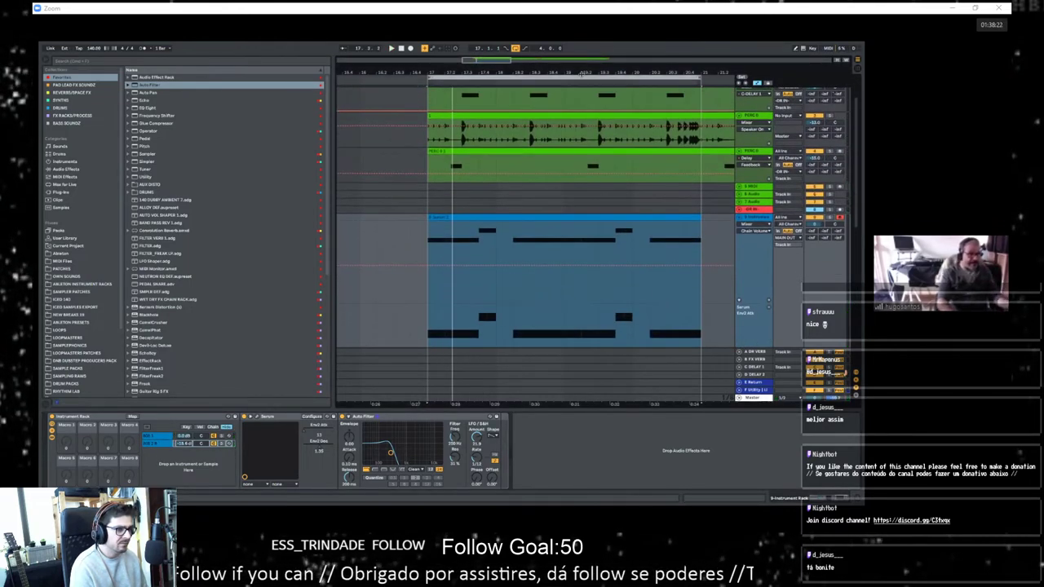
left_click(563, 73)
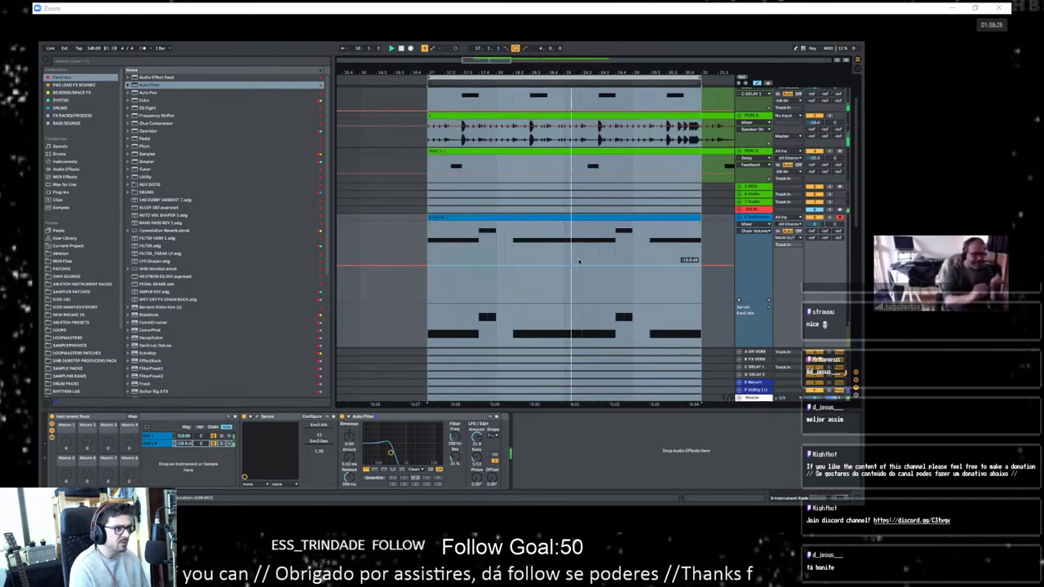
scroll(757, 262, "down", 2)
scroll(757, 262, "down", 3)
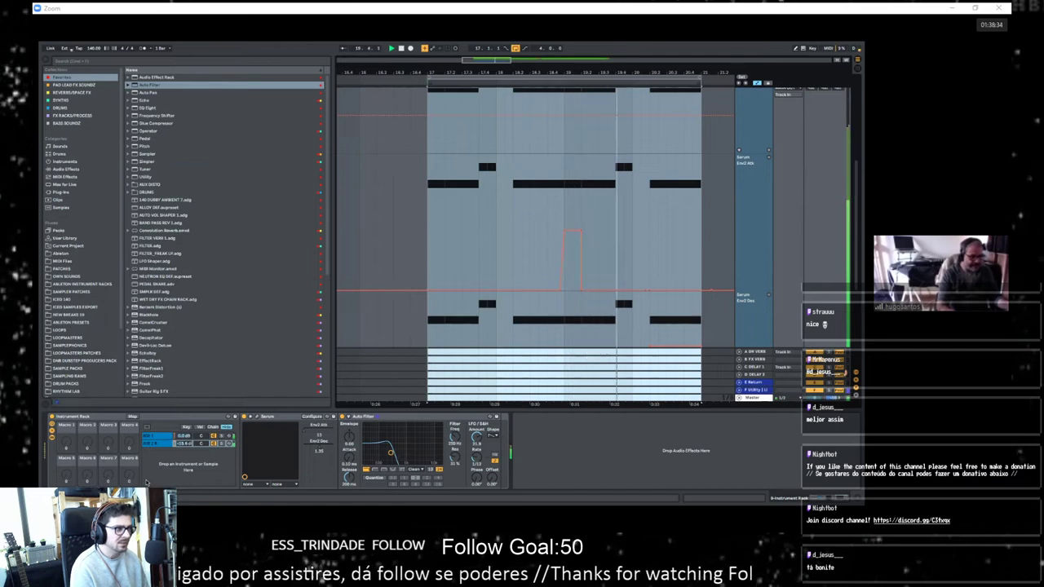
Step: Select the rack's first chain and open its Serum window
double_click(149, 436)
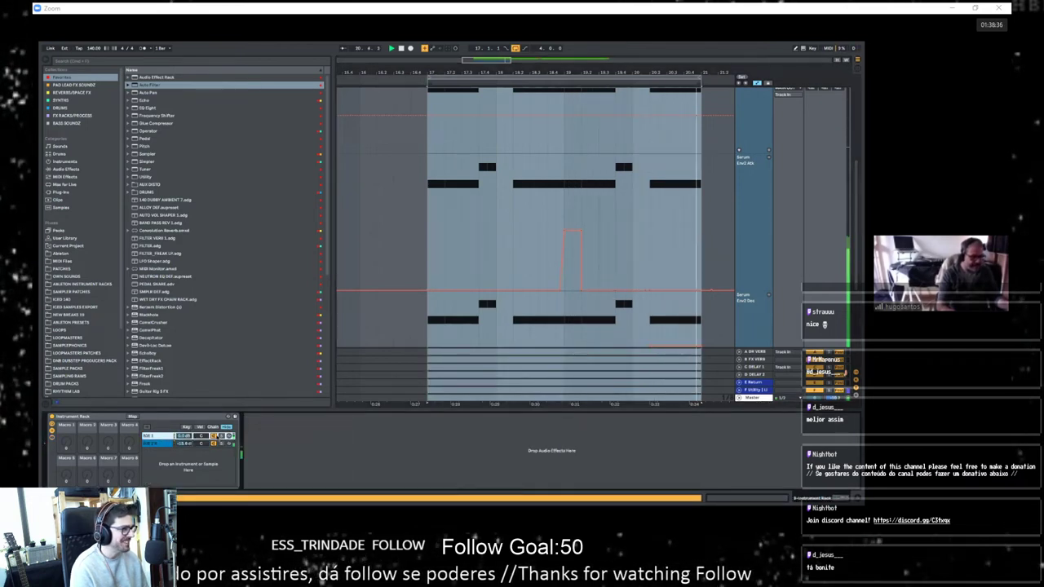
double_click(149, 436)
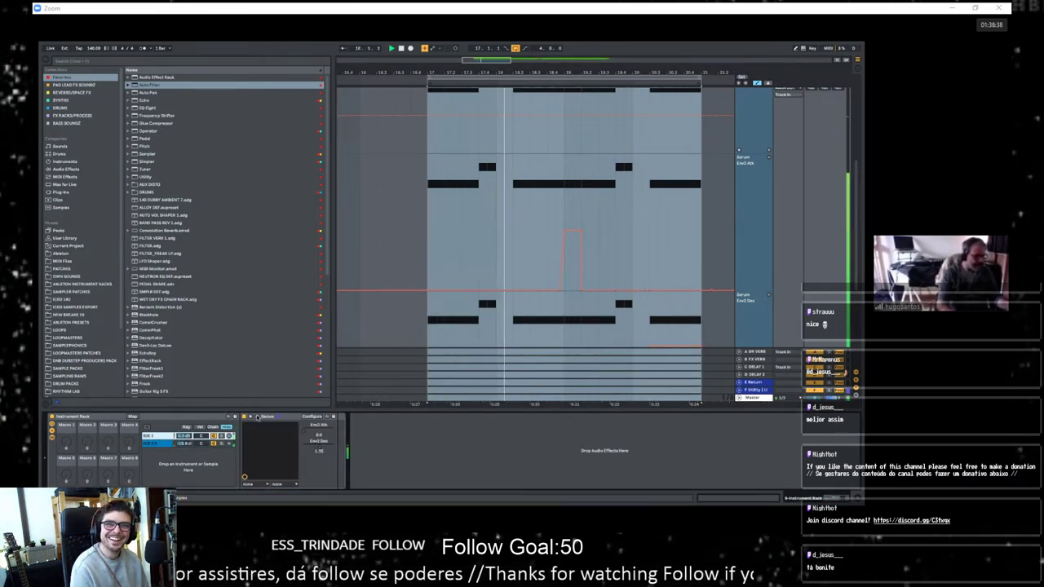
key("alt+super+p")
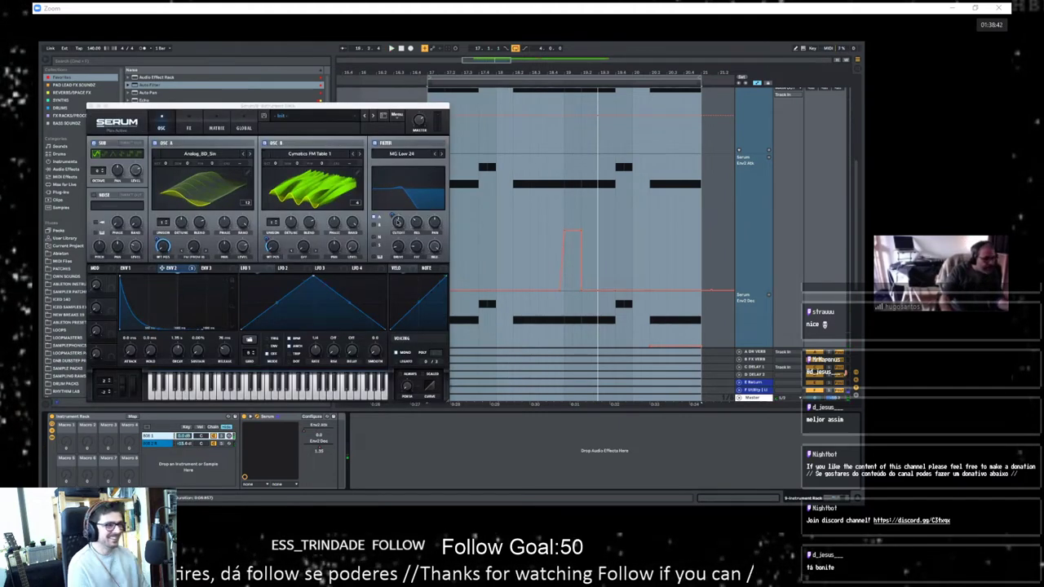
Step: Lower the cutoff of Serum's MG Low 24 filter while the loop plays and close the Serum window
left_click_drag(398, 221, 398, 225)
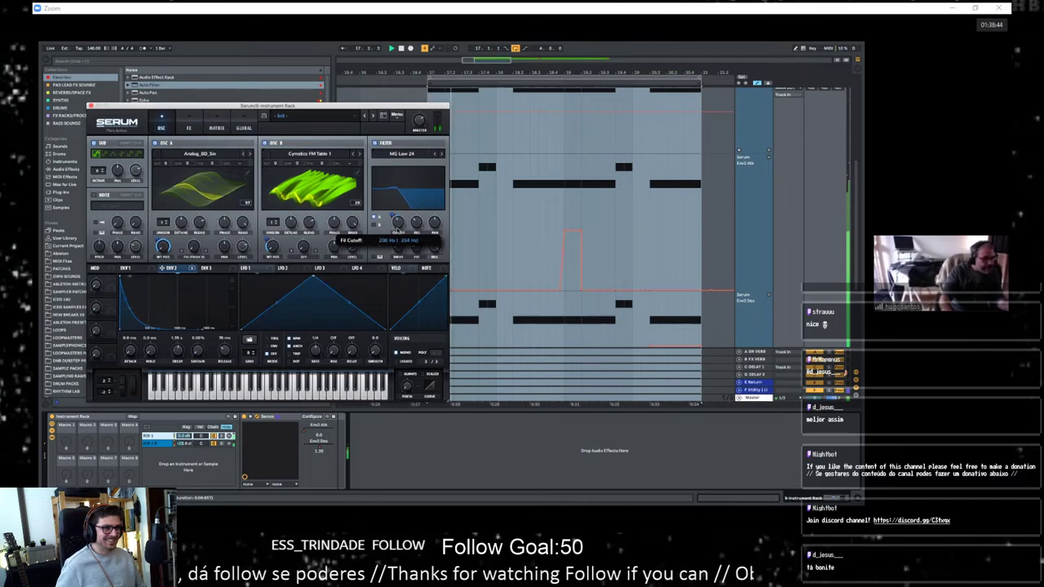
left_click(418, 98)
key("space")
left_click_drag(398, 222, 399, 225)
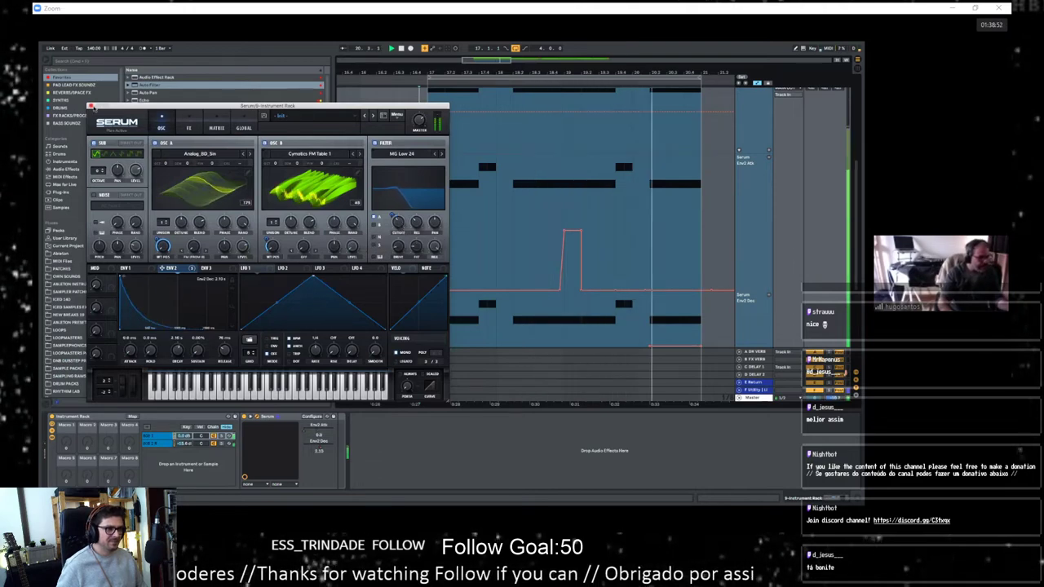
left_click(92, 106)
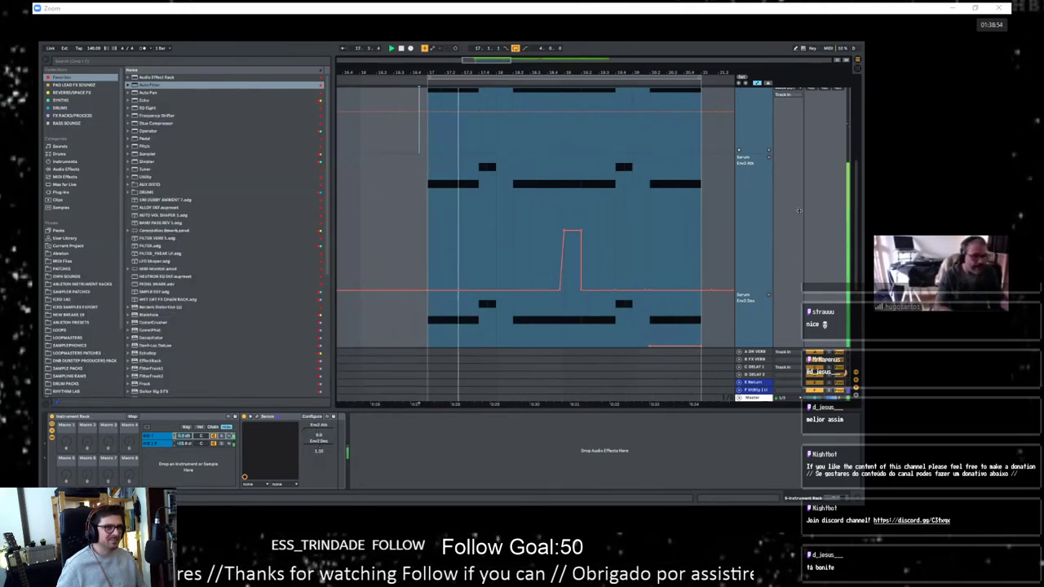
Step: Select the bass instrument track, show the rack's second chain and play the loop
scroll(799, 210, "up", 3)
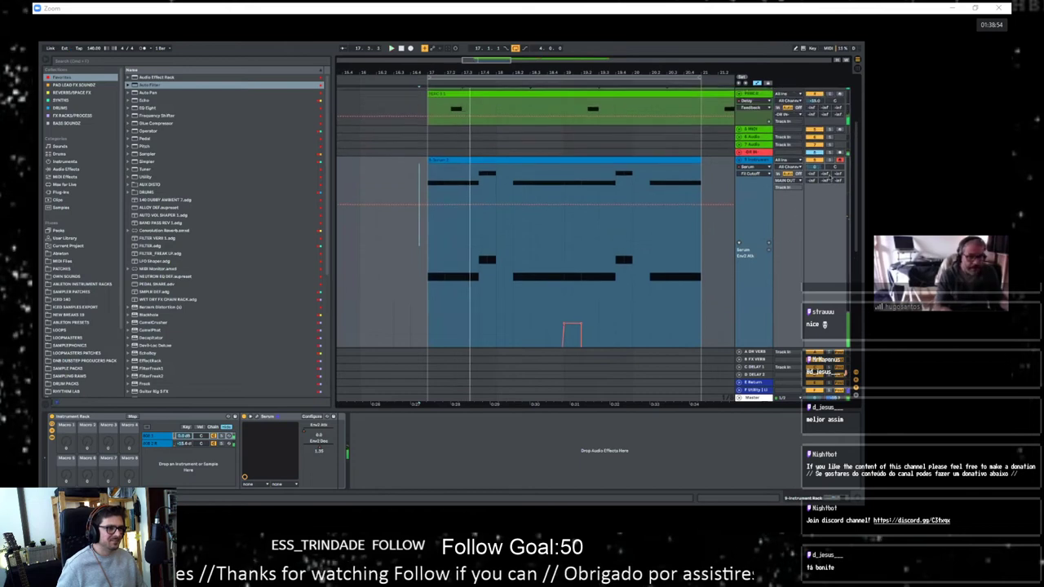
left_click(759, 161)
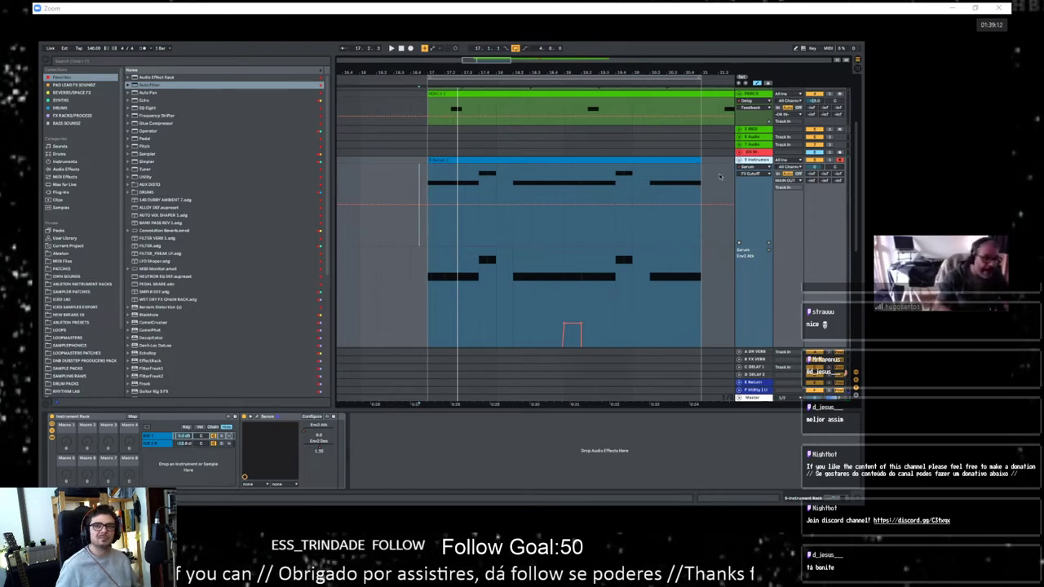
key("space")
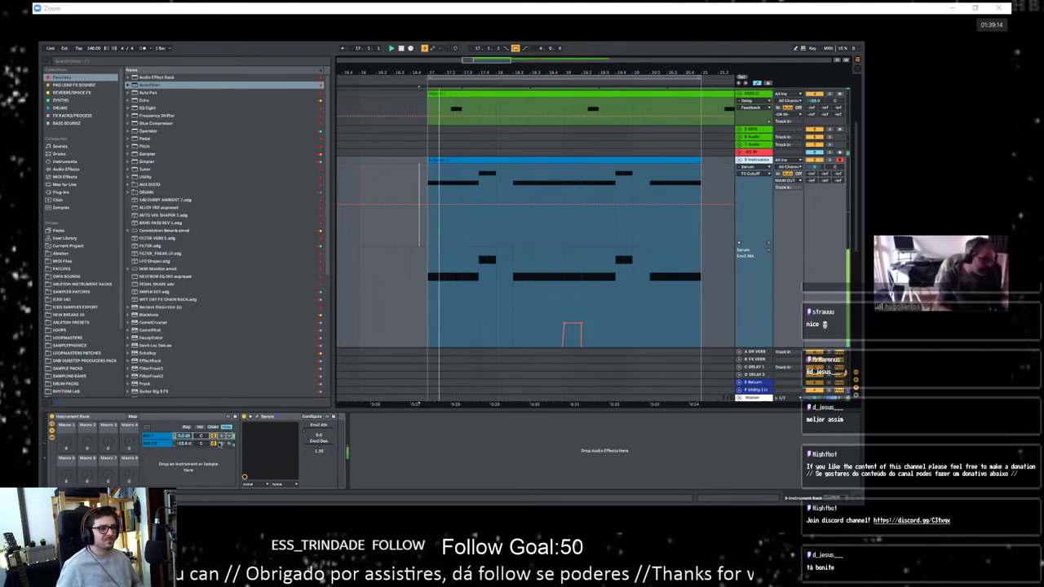
left_click(159, 443)
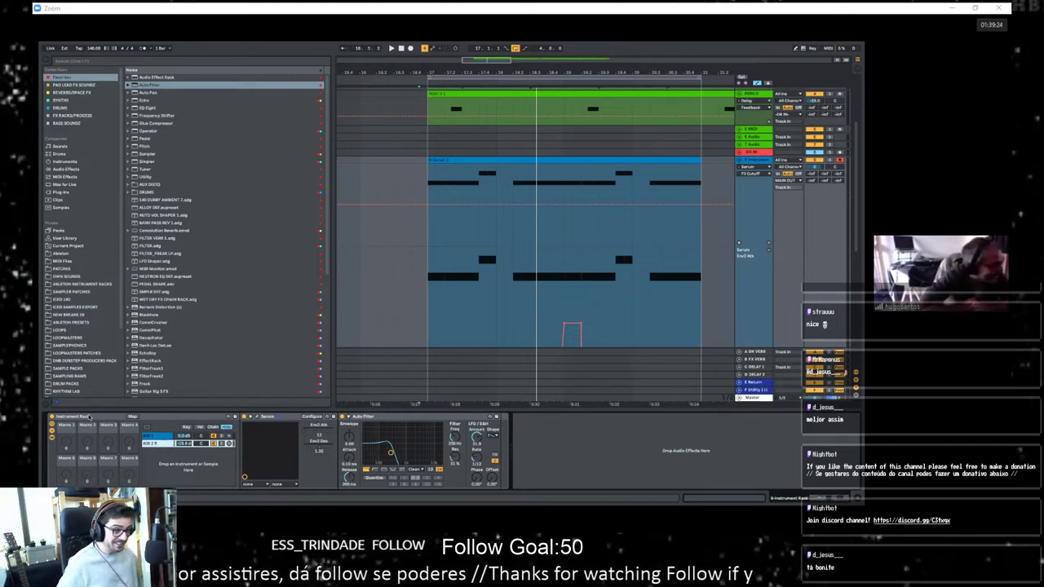
key("space")
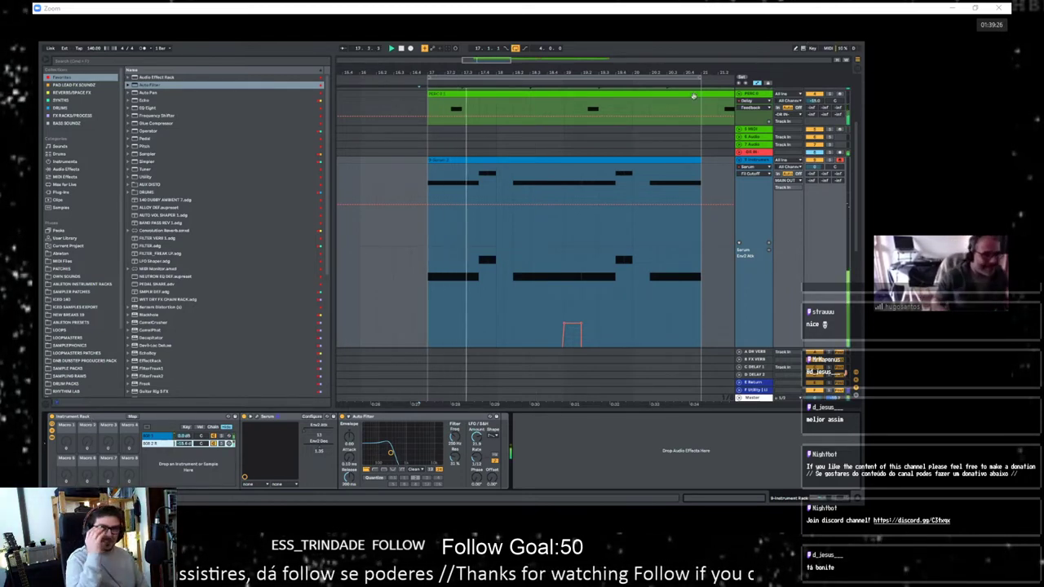
Step: Check the default sampler track below the bass and return to the unfolded bass instrument track
left_click_drag(590, 73, 589, 62)
left_click(759, 161)
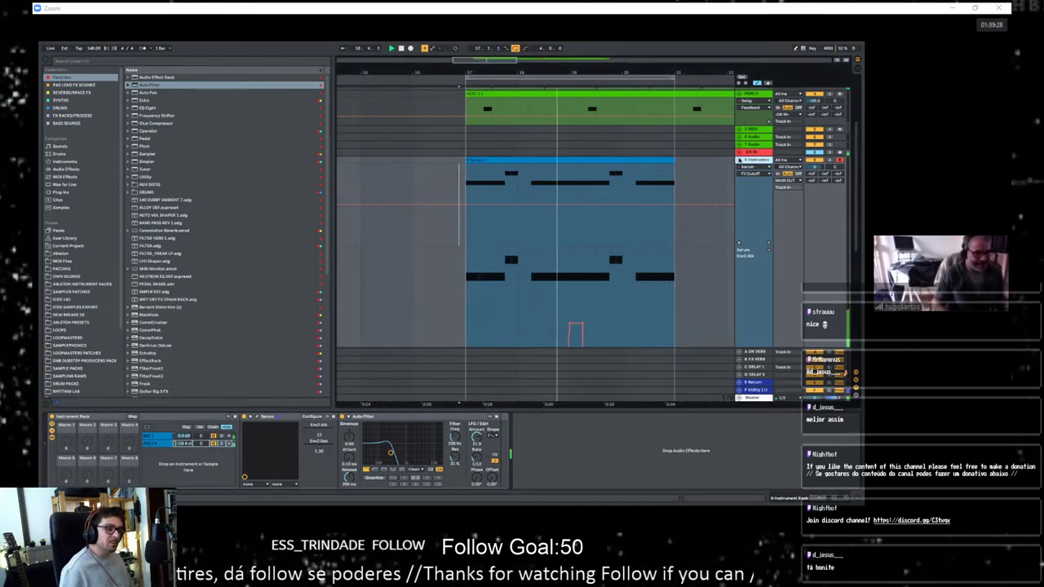
left_click(740, 161)
scroll(756, 179, "up", 3)
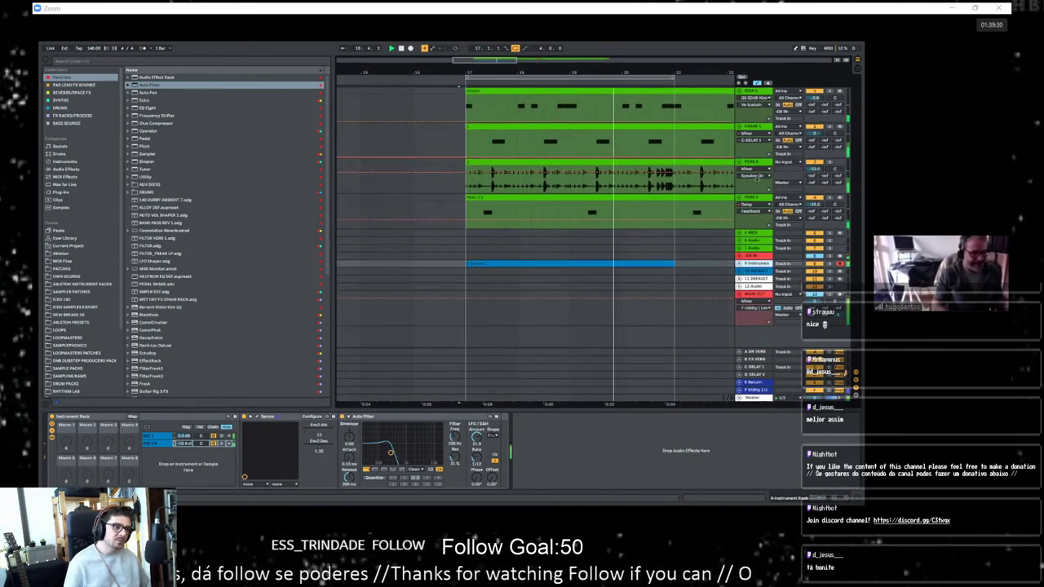
left_click(755, 271)
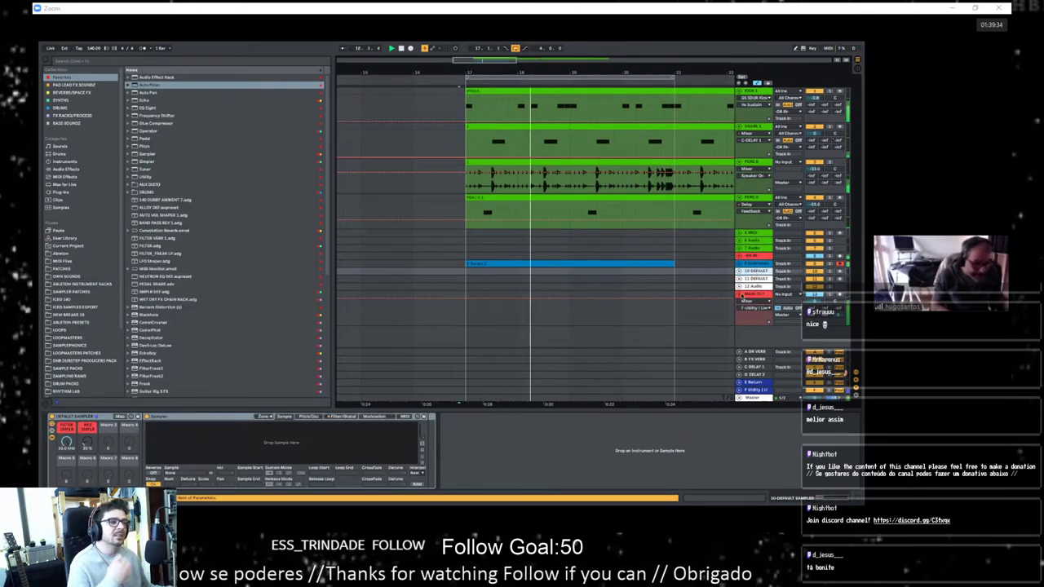
left_click(739, 289)
left_click(756, 263)
left_click(739, 264)
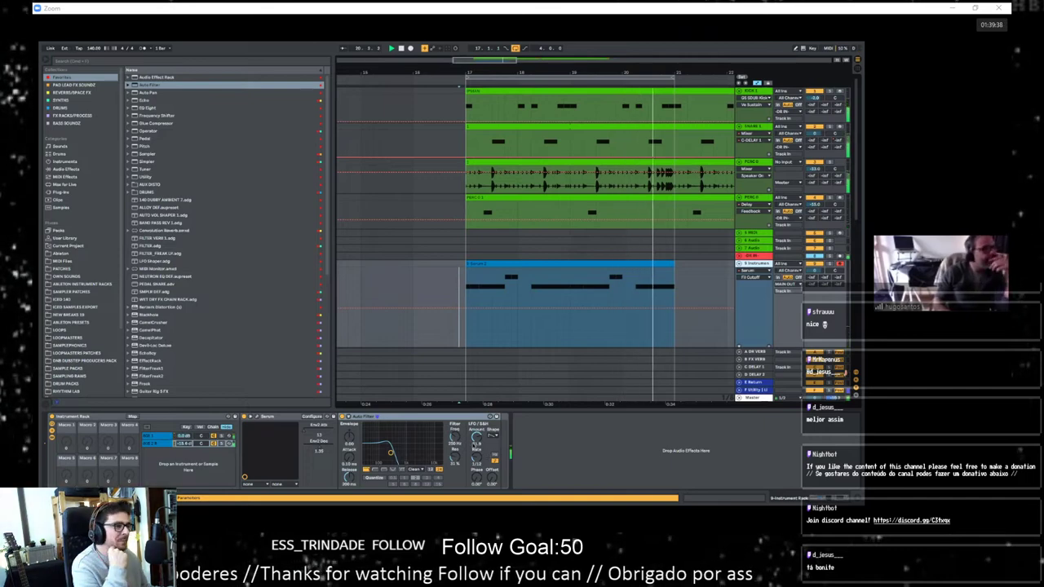
Step: Lower the second chain's Auto Filter frequency slightly, stop the loop and show the Synths collection
mouse_move(454, 438)
left_mouse_down()
mouse_move(454, 457)
mouse_move(454, 408)
mouse_move(454, 441)
left_mouse_up()
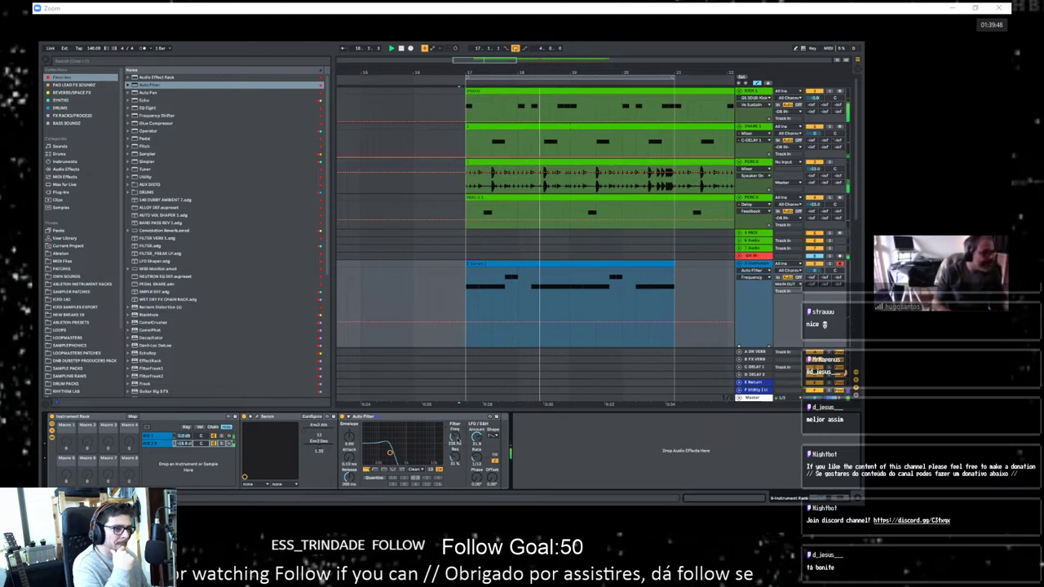
key("space")
left_click(73, 100)
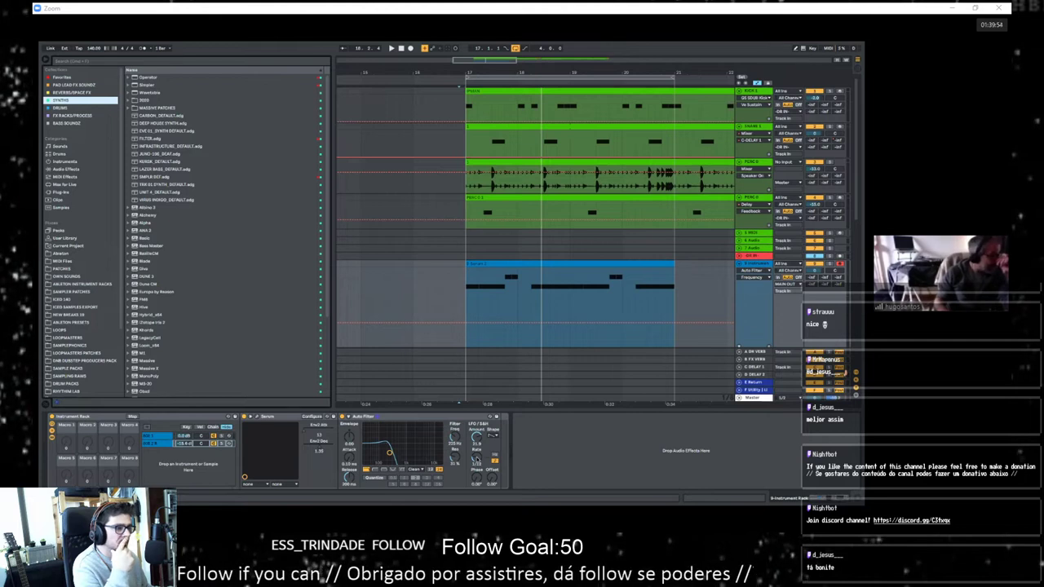
Step: Map the second chain's Auto Filter frequency to Macro 1 of the Instrument Rack
right_click(459, 435)
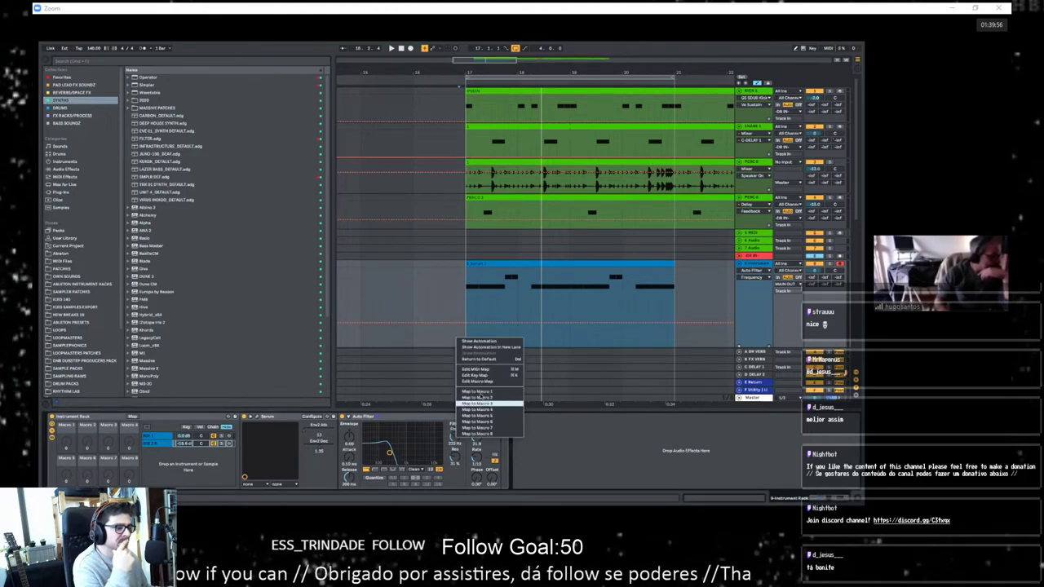
left_click(481, 392)
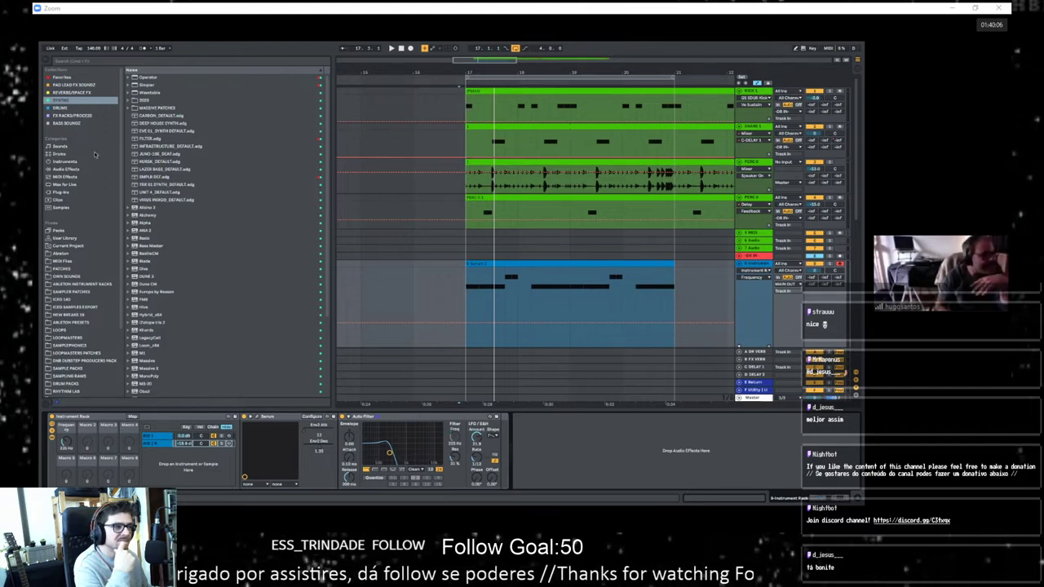
Step: Look through the Reverb/Space FX and Favorites collections and show the Audio Effects category
left_click(65, 91)
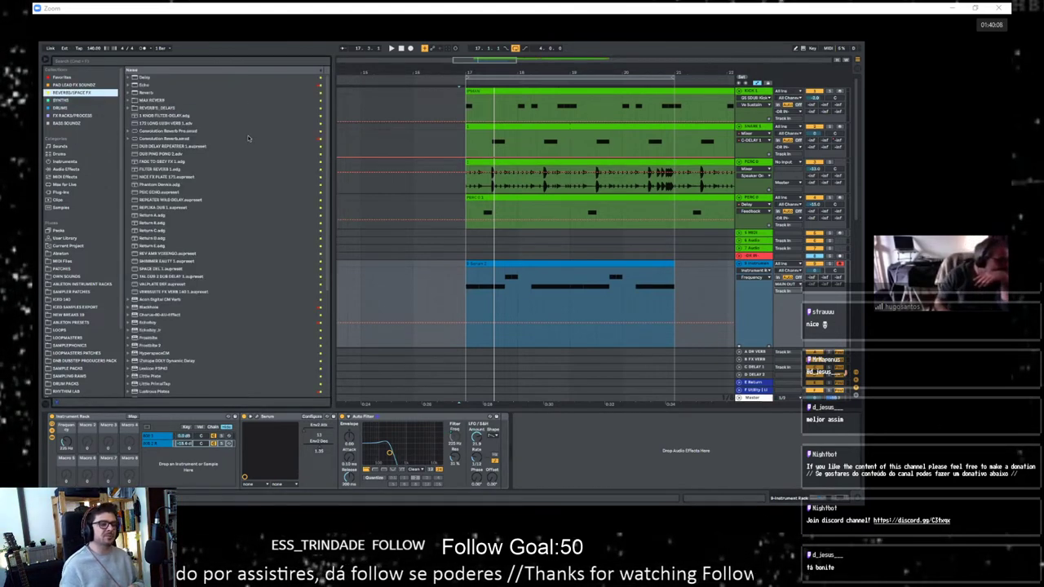
scroll(207, 353, "down", 5)
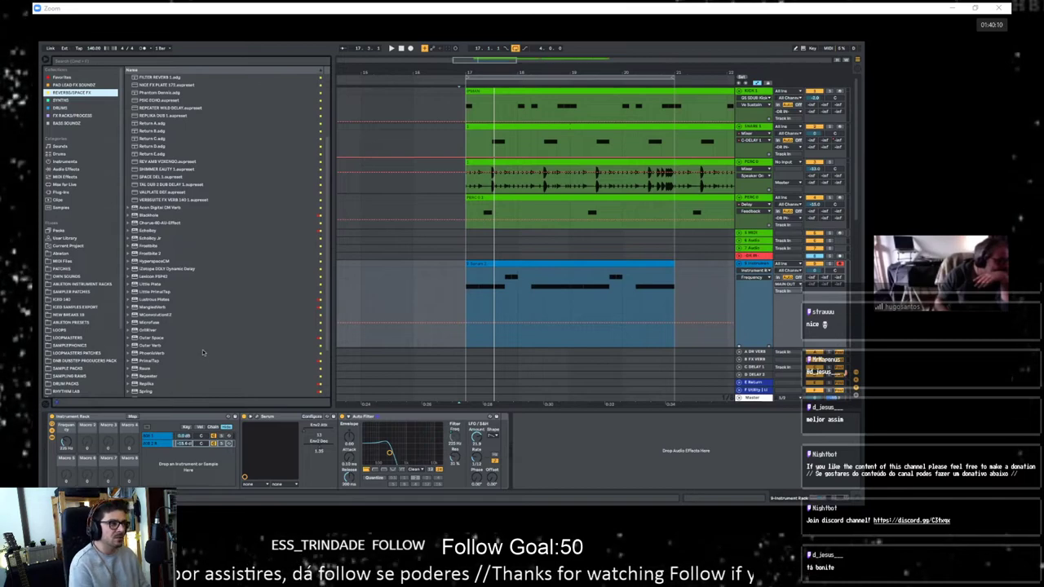
scroll(202, 350, "up", 5)
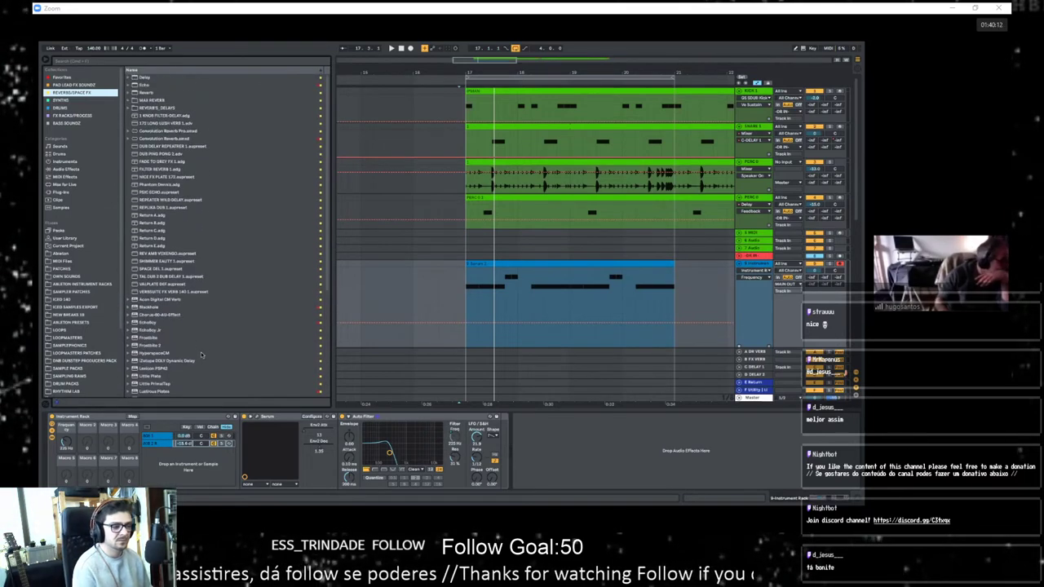
left_click(59, 77)
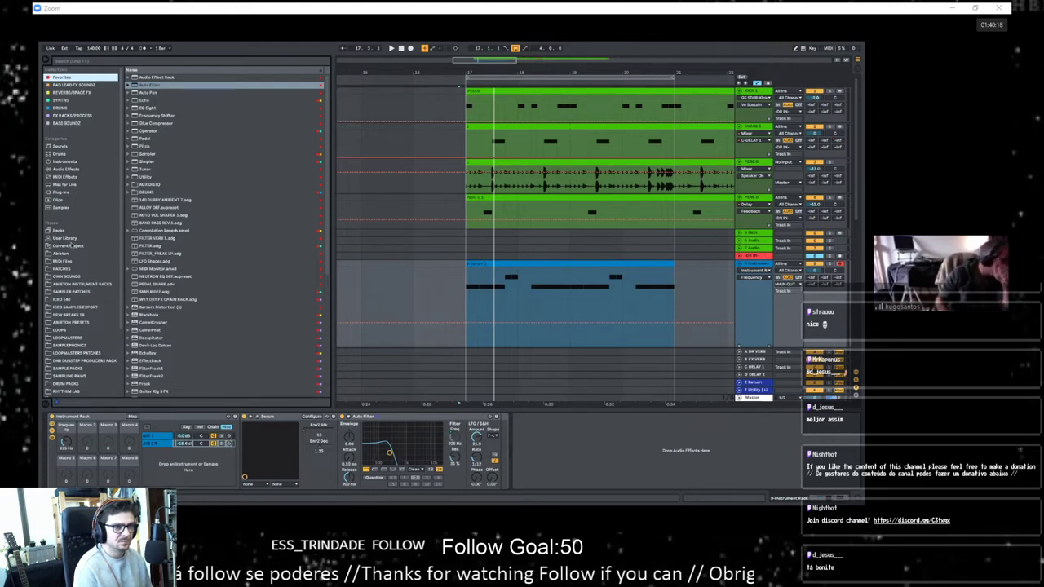
left_click(68, 169)
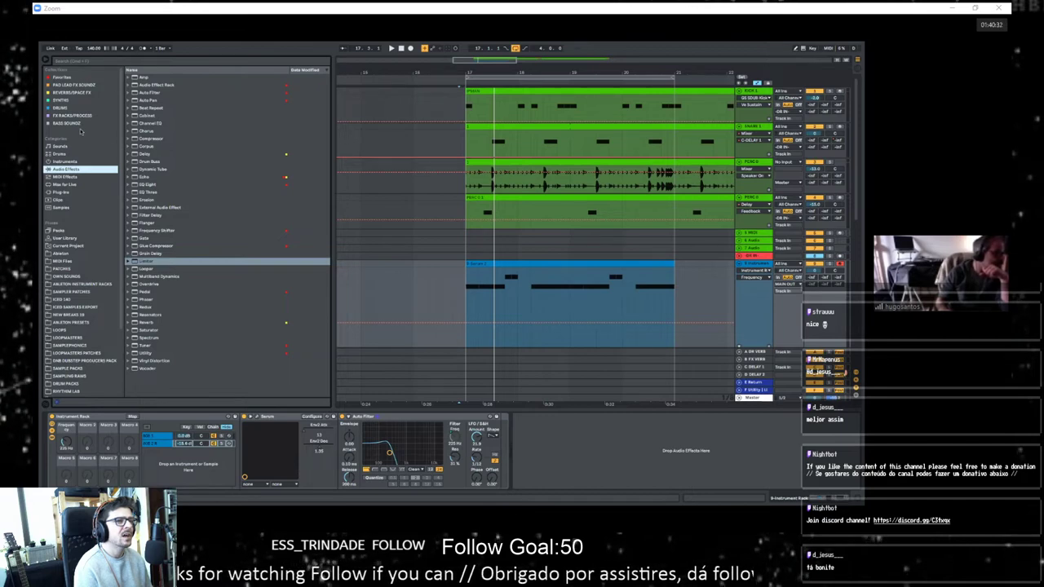
Step: Look through the pad and lead collection, pass over the synth, drum and FX rack collections, and show Bass Soundz
left_click(72, 86)
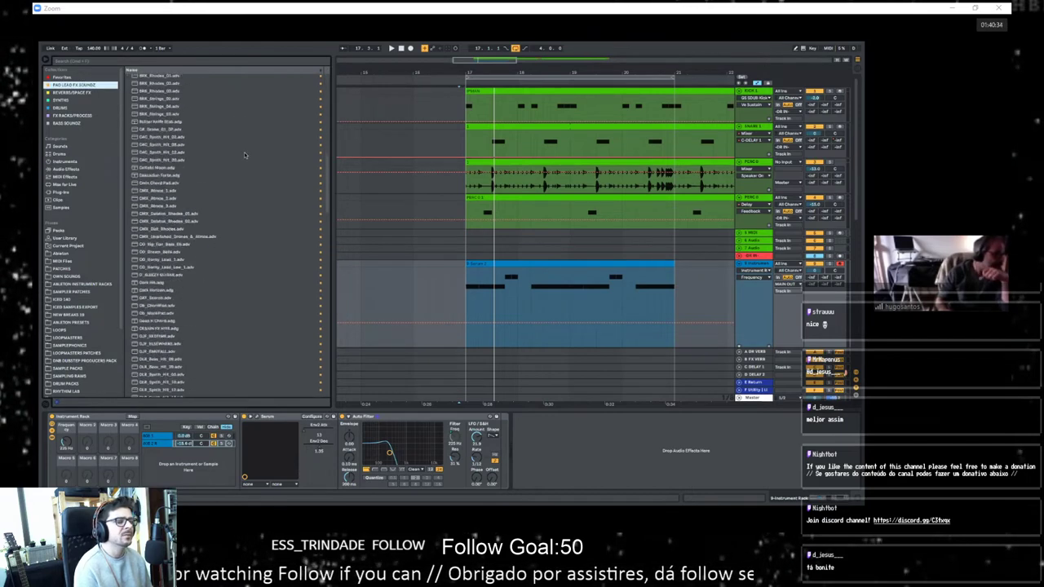
scroll(246, 150, "down", 10)
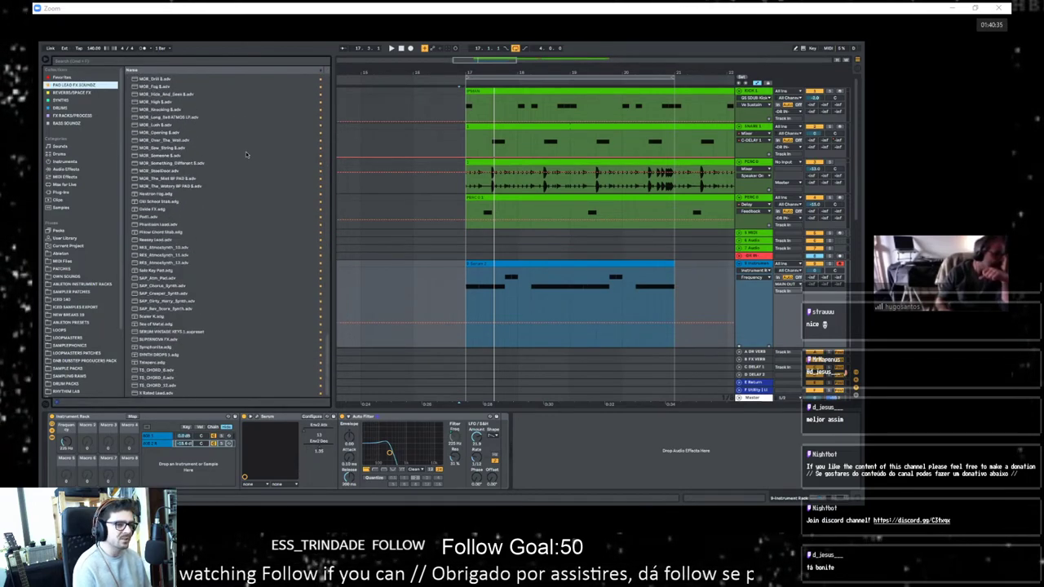
left_click(63, 93)
left_click(65, 99)
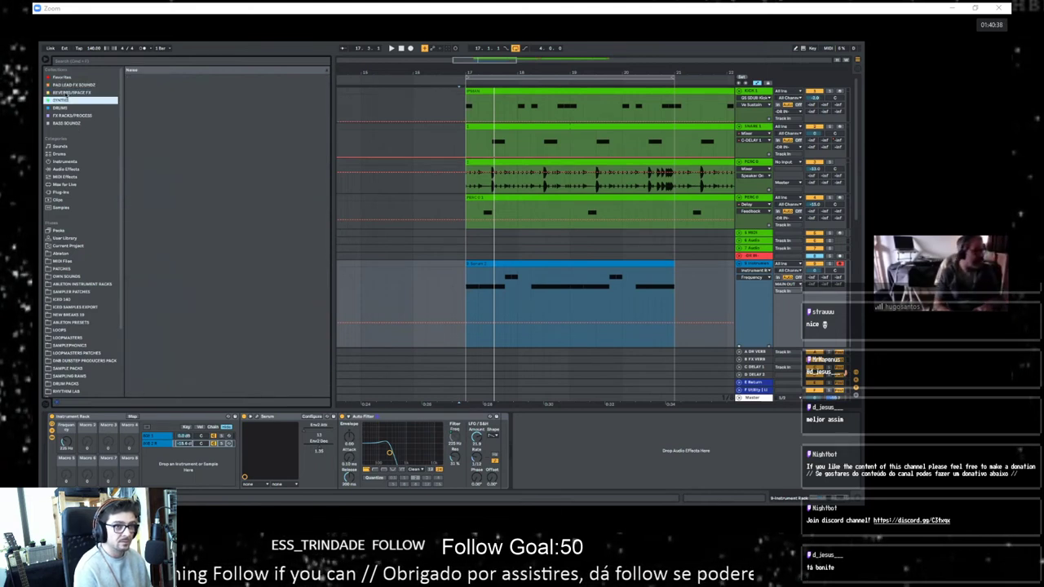
key("Down")
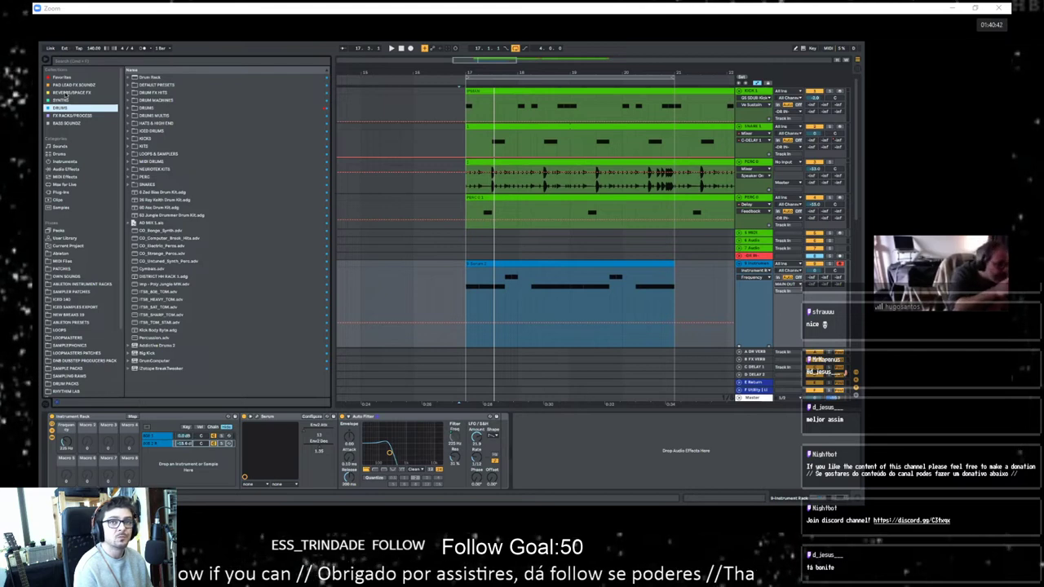
left_click(106, 116)
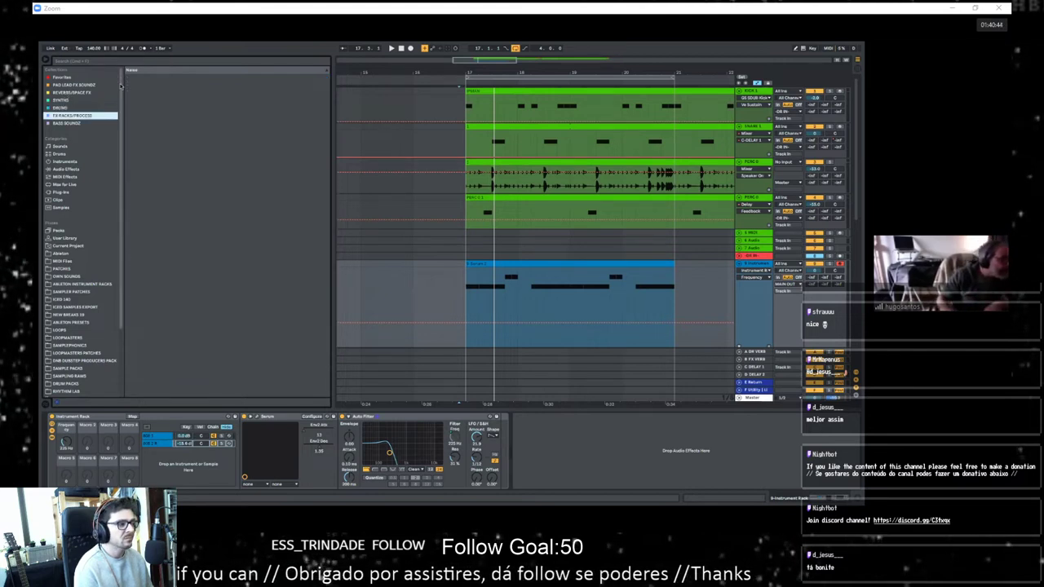
key("Down")
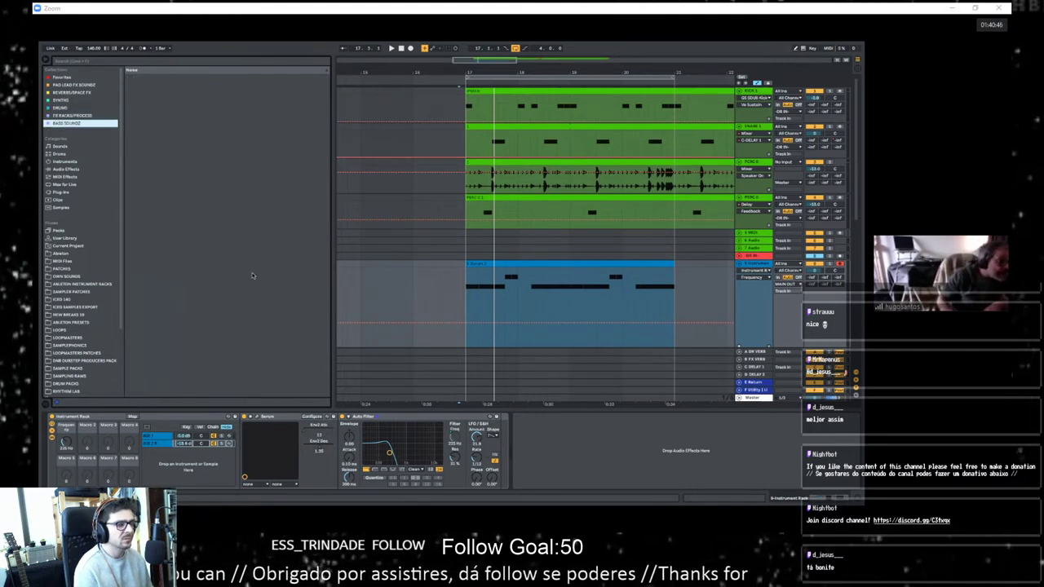
Step: Examine the presets and folders of the Bass Soundz collection as far as the Serum Bass folder
scroll(181, 256, "down", 15)
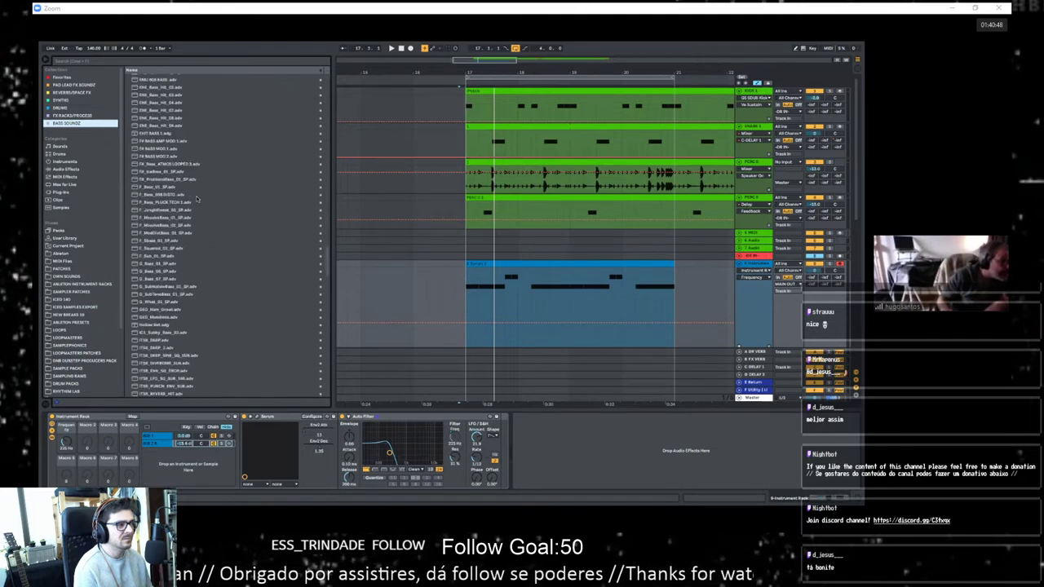
scroll(181, 255, "up", 15)
left_click(173, 85)
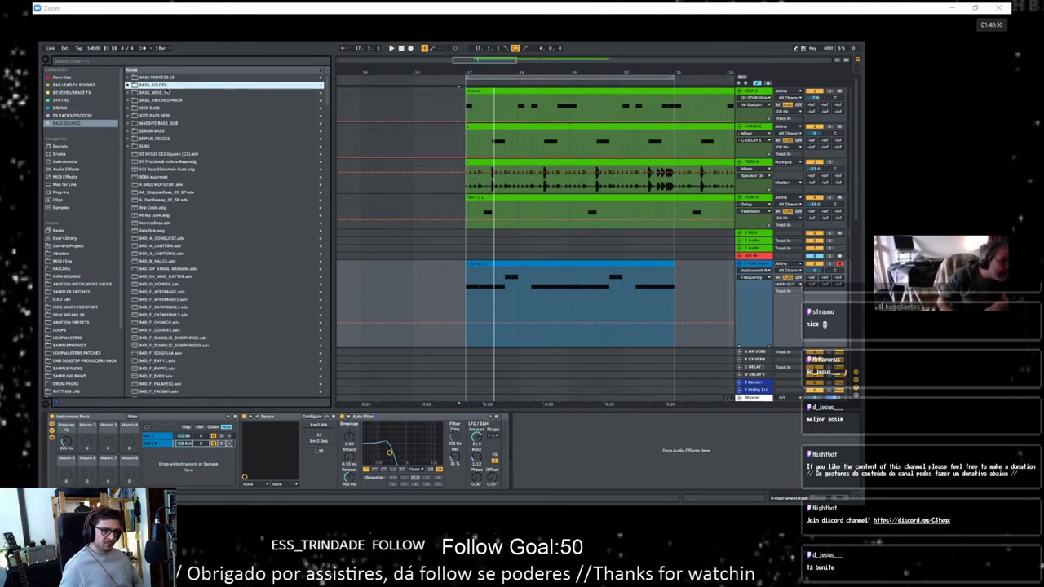
key("Down")
key("Down")
key("Down")
key("Down")
key("Down")
key("Down")
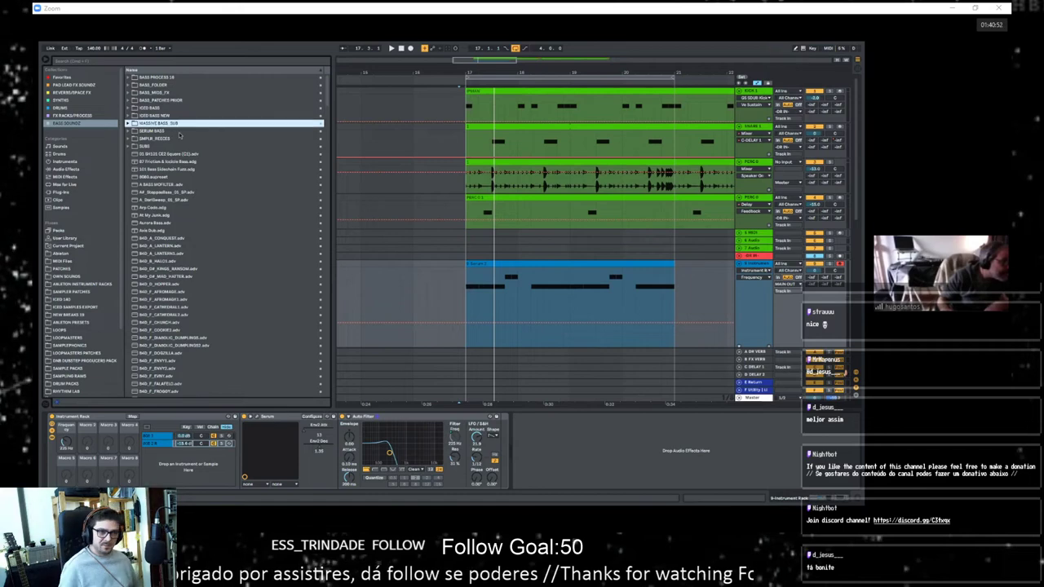
key("Right")
key("Left")
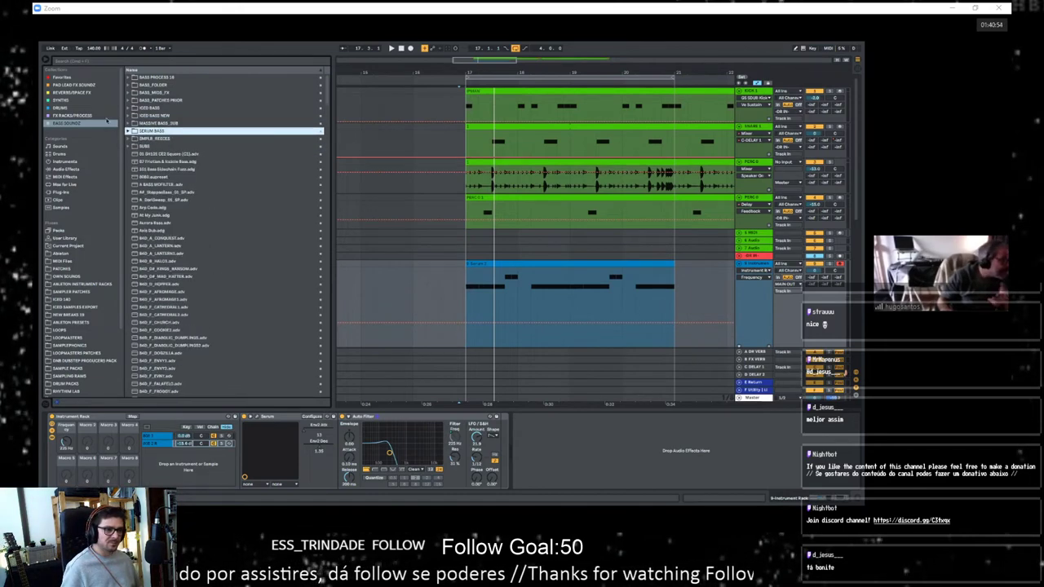
Step: Return to the Synths collection and look through its presets and plug-ins
left_click(80, 85)
left_click(80, 99)
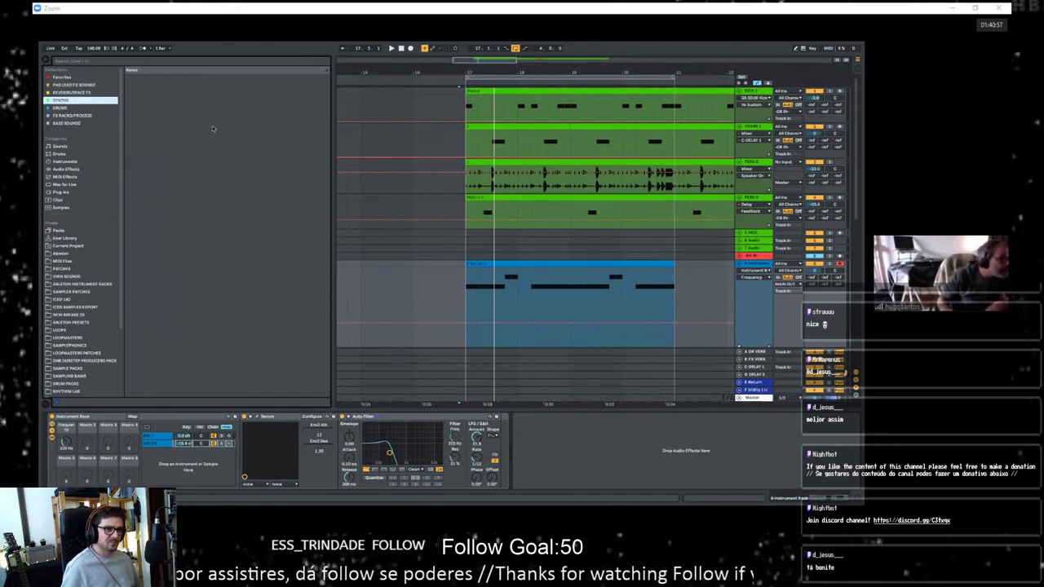
scroll(231, 221, "down", 4)
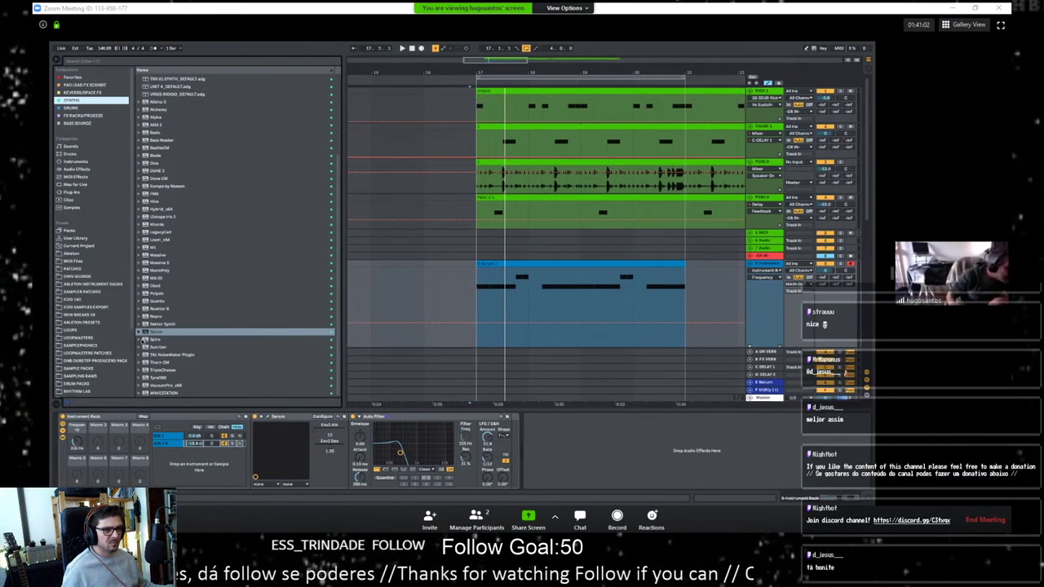
scroll(254, 229, "up", 5)
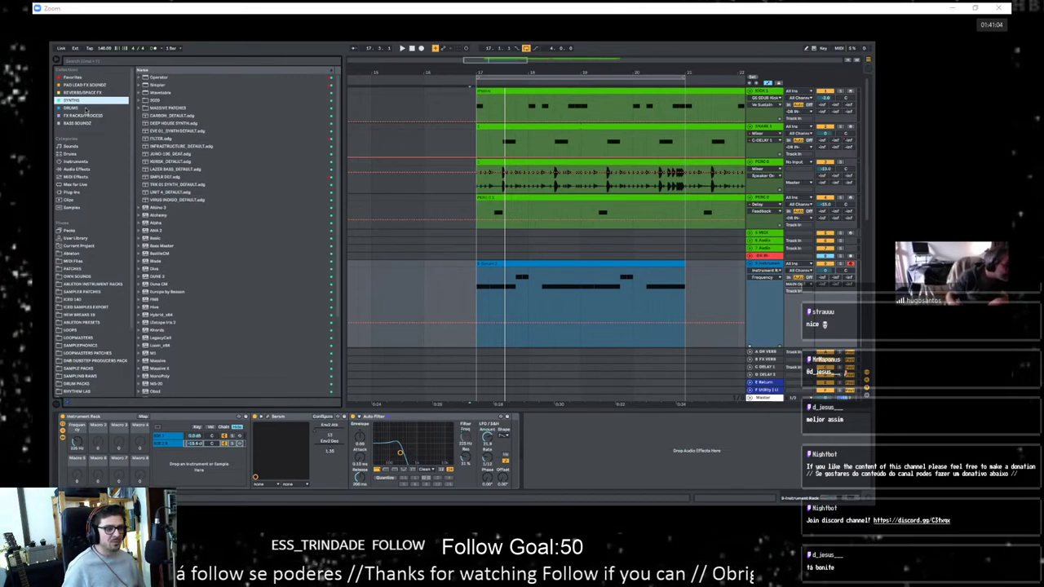
scroll(269, 303, "down", 5)
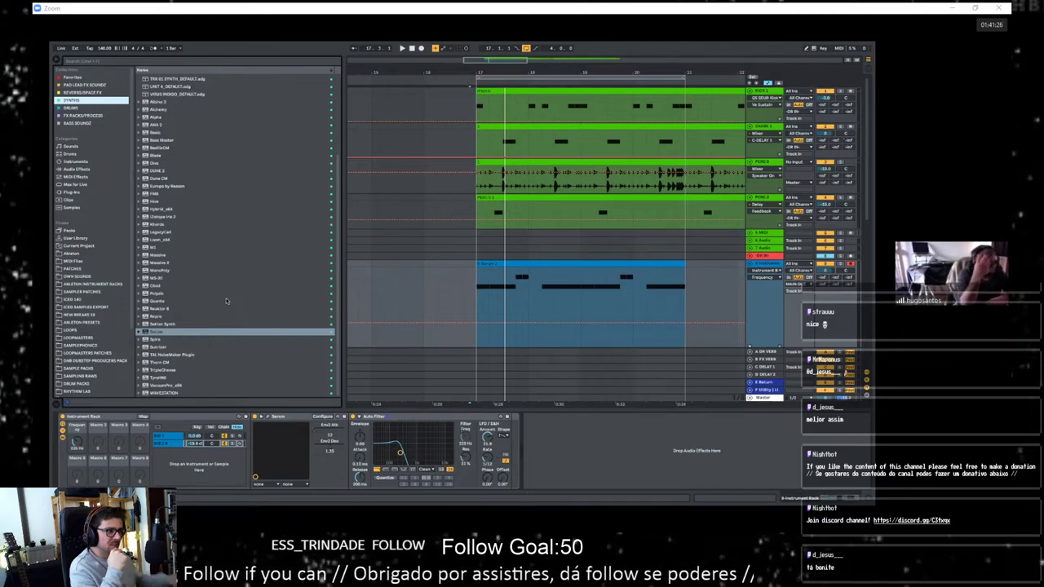
Step: Adjust the split between the shared screen and the participant's video in the Zoom meeting
left_click_drag(893, 275, 732, 287)
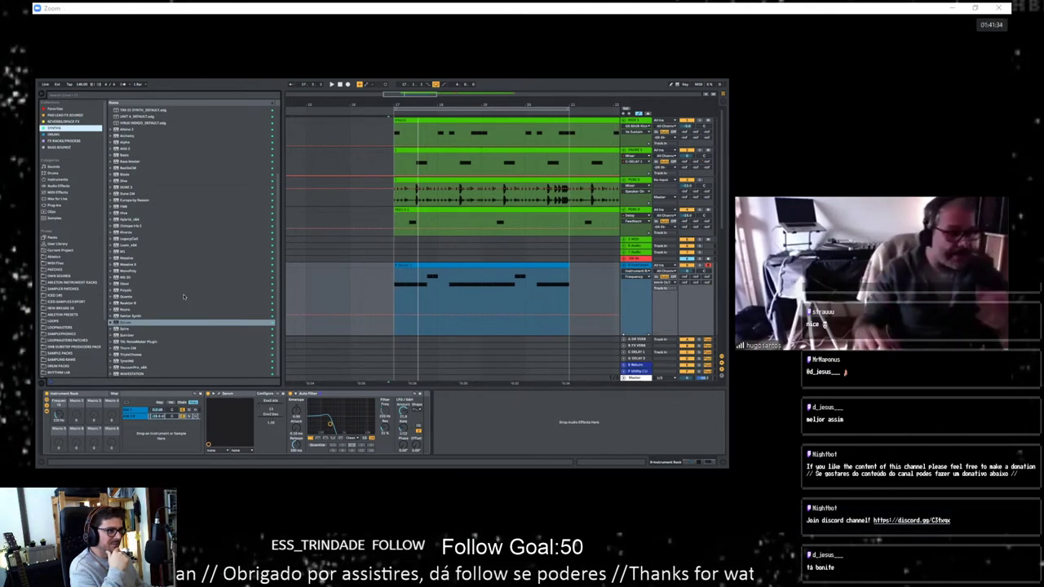
left_click_drag(732, 300, 823, 269)
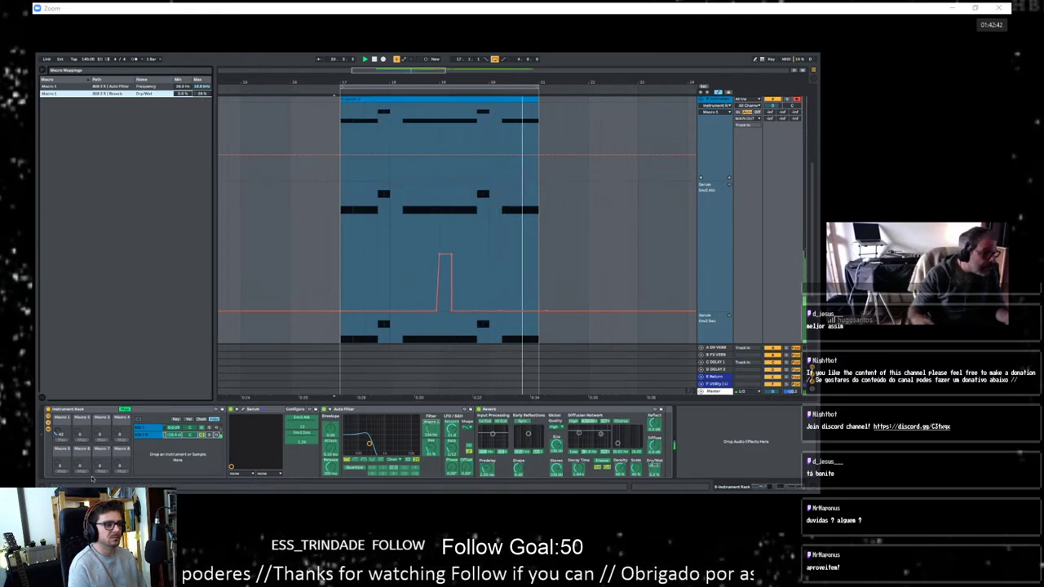
Step: Turn Macro 1 down to 0, raise the minimum of its Auto Filter frequency mapping and play the loop
left_click_drag(57, 433, 57, 466)
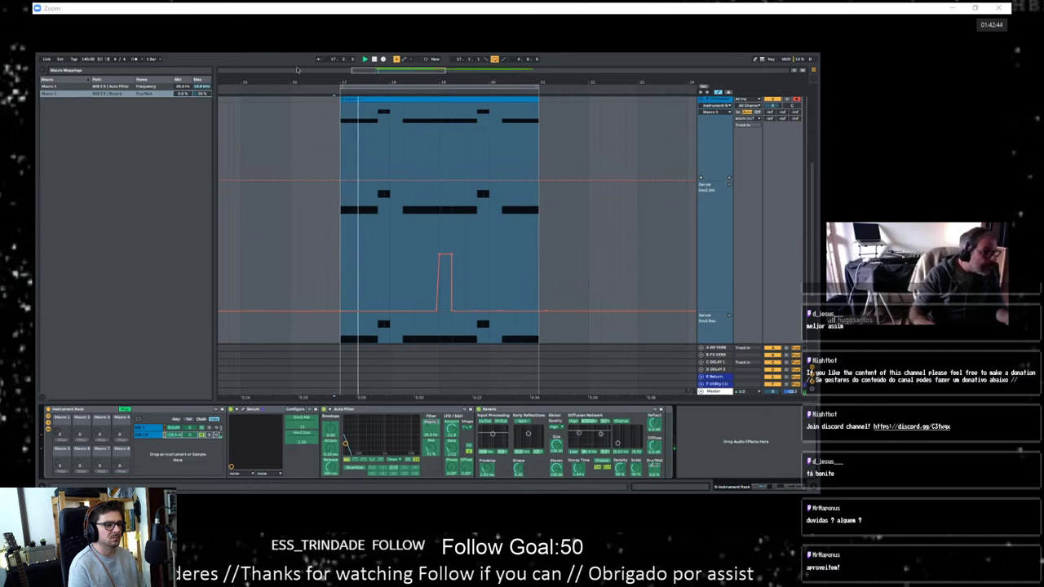
left_click_drag(181, 86, 182, 64)
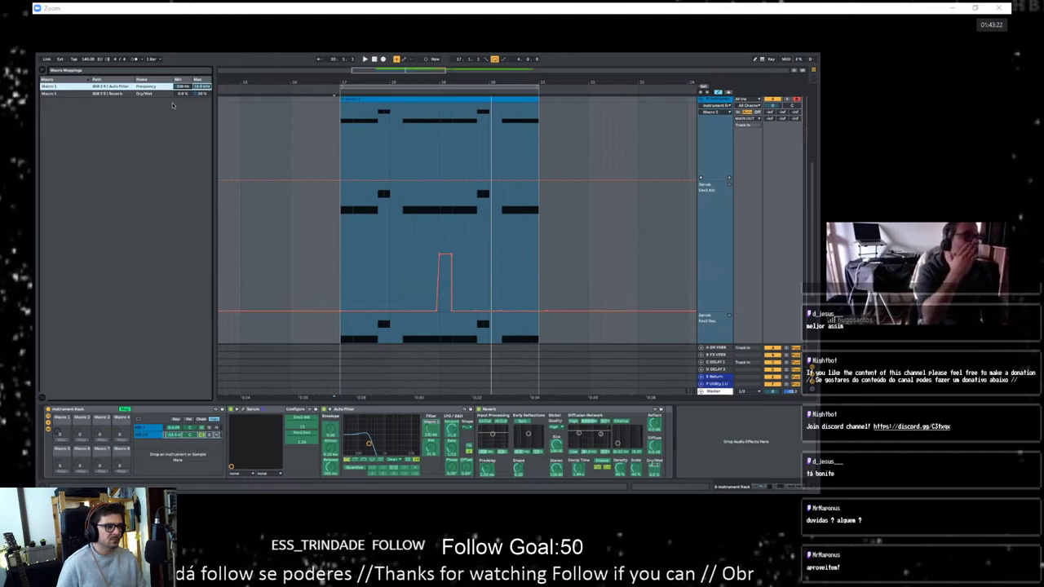
key("space")
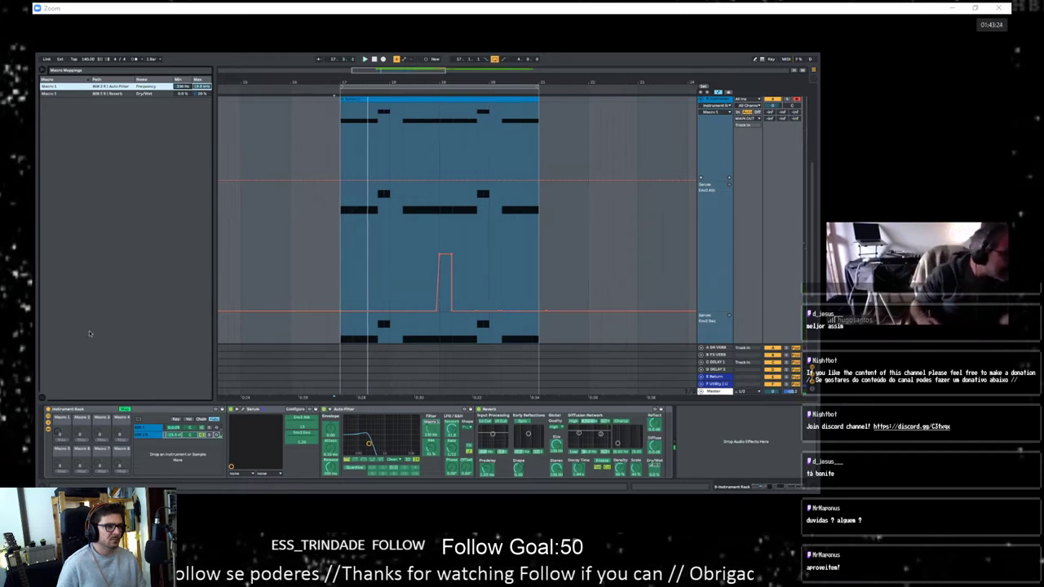
Step: Raise the maximum of Macro 1's Reverb Dry/Wet mapping while the loop plays, and stop playback
left_click(58, 434)
left_click_drag(201, 94, 200, 89)
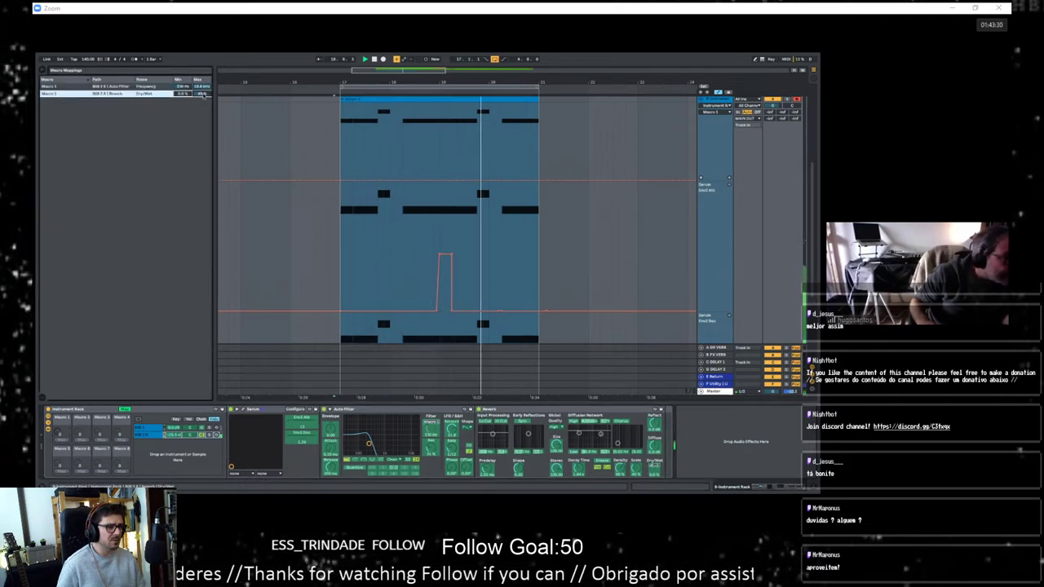
left_click(332, 147)
key("space")
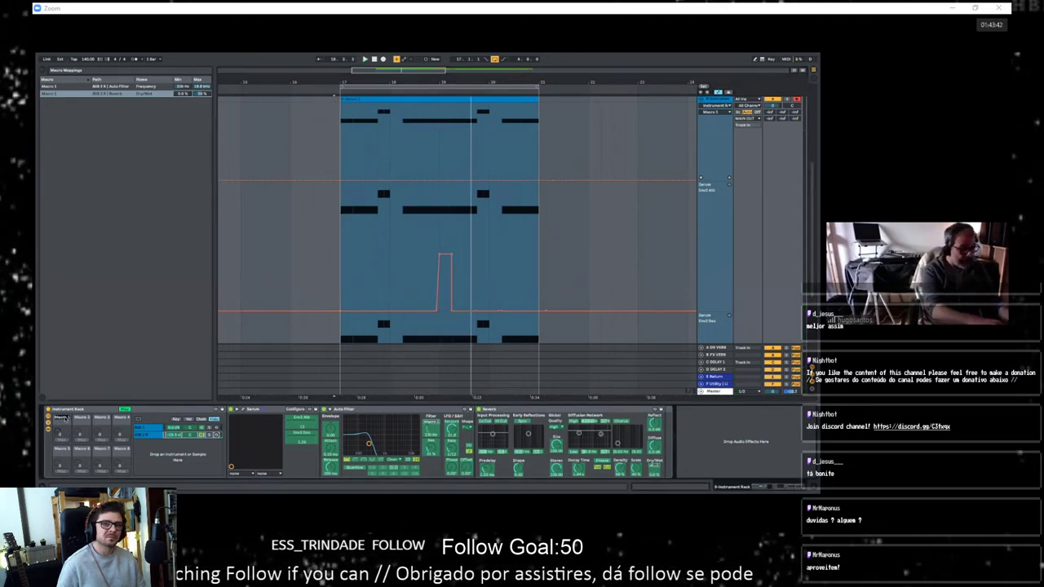
Step: Rename Macro 1 as FILTER FX and colour it dark blue
key("Return")
right_click(63, 419)
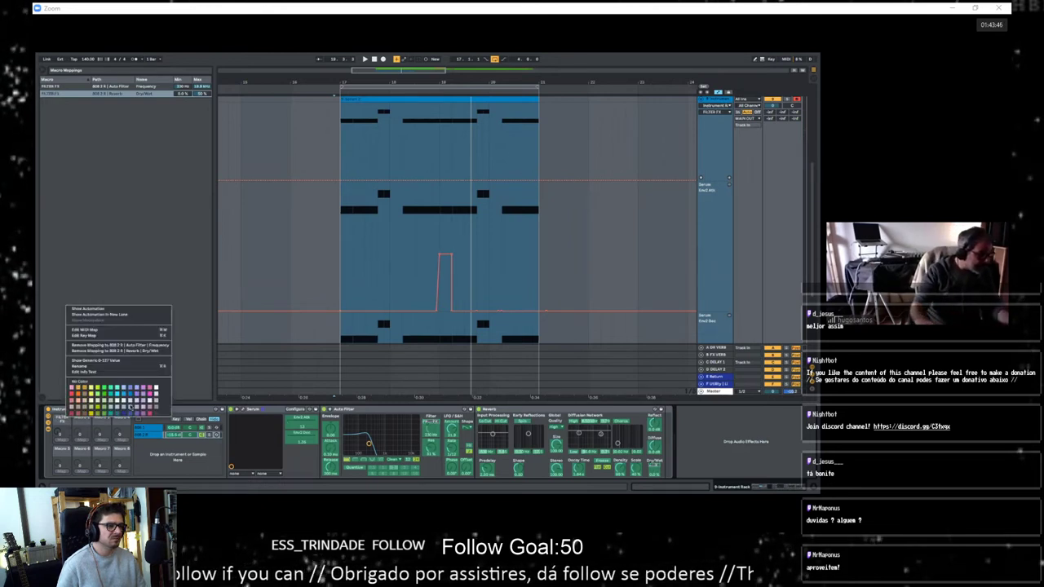
left_click(123, 413)
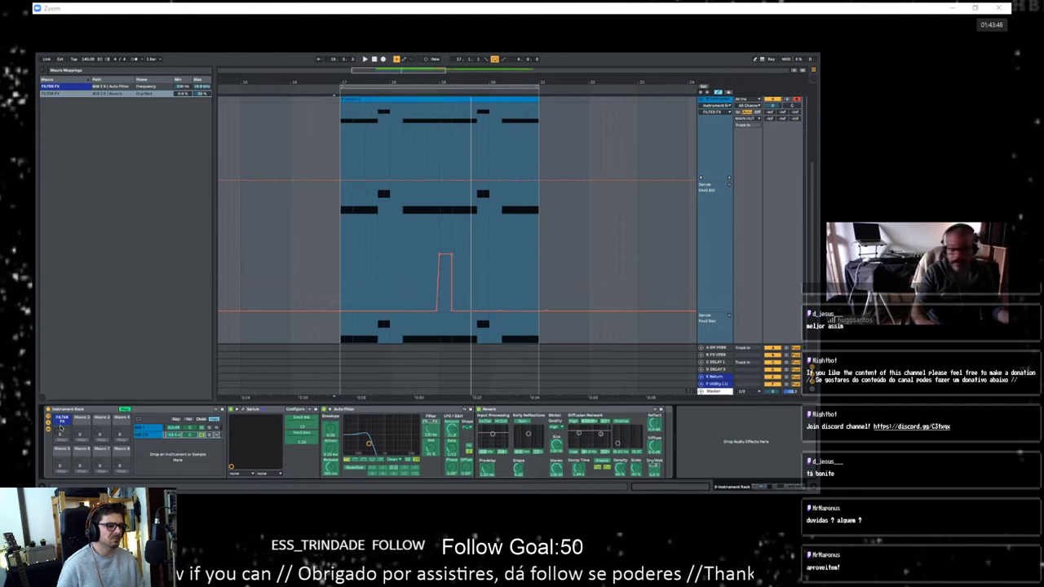
Step: Audition the FILTER FX macro, set its Reverb Dry/Wet mapping maximum to 100 % and restart the loop
key("space")
key("space")
left_click(61, 429)
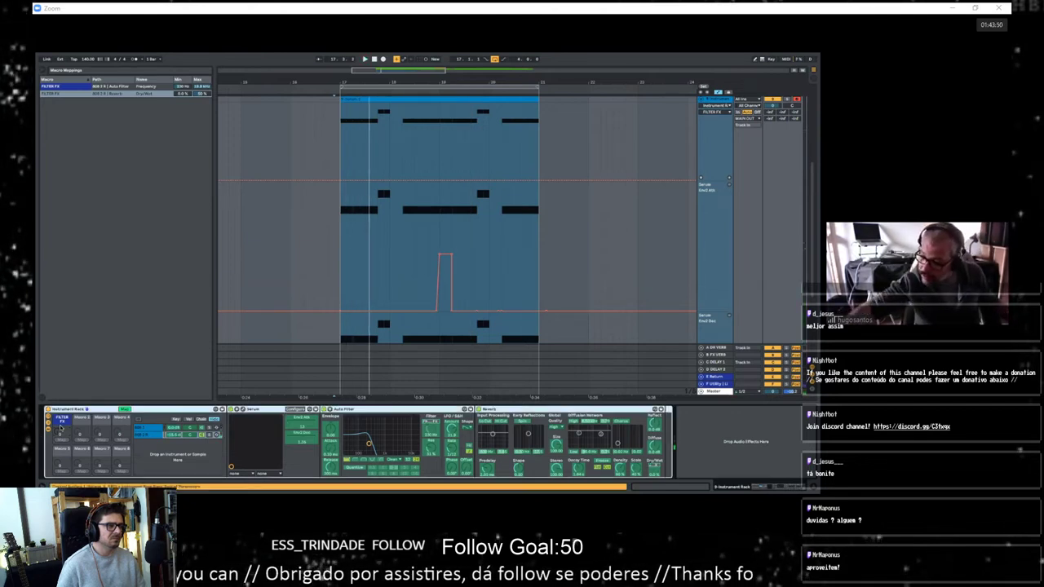
key("space")
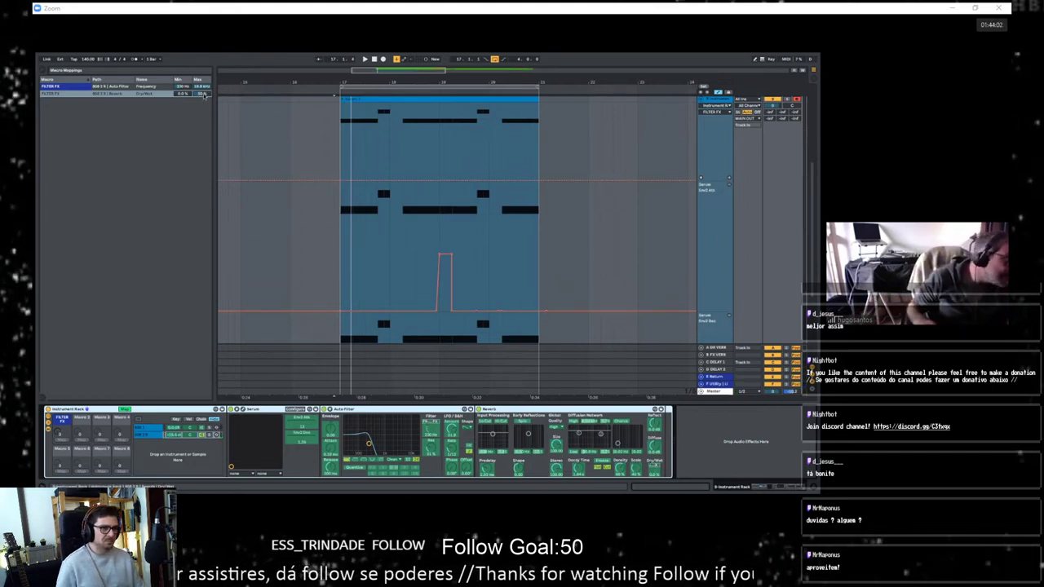
left_click(202, 94)
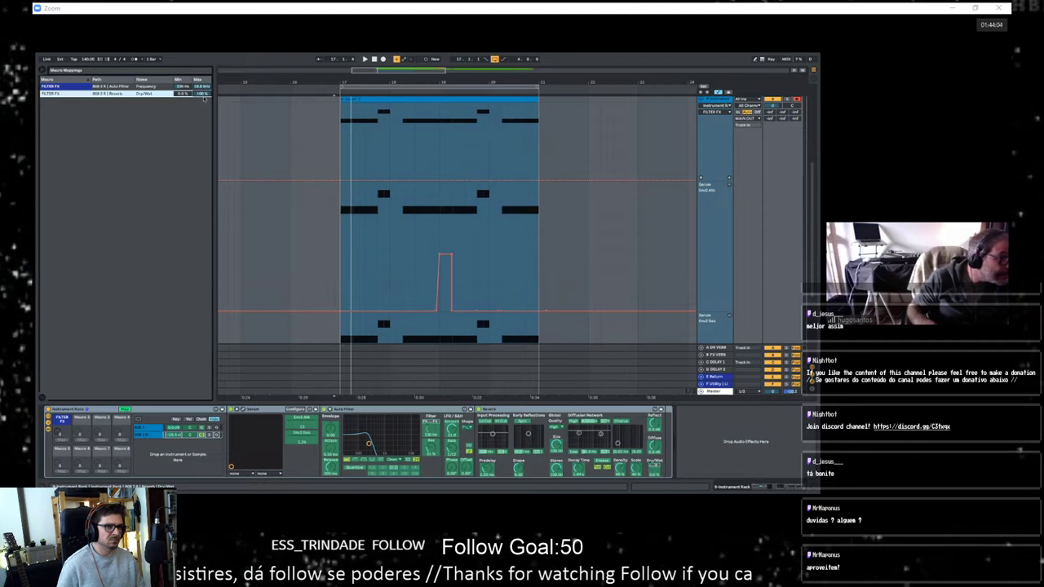
key("space")
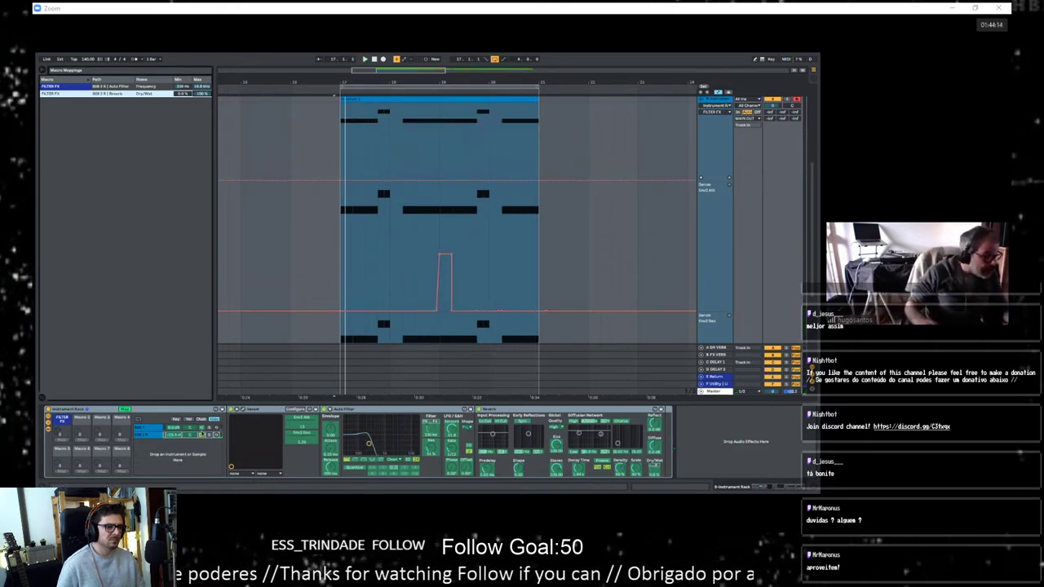
Step: Leave macro mapping, switch to the rack's first chain and stop the loop
left_click(124, 408)
left_click(202, 429)
key("space")
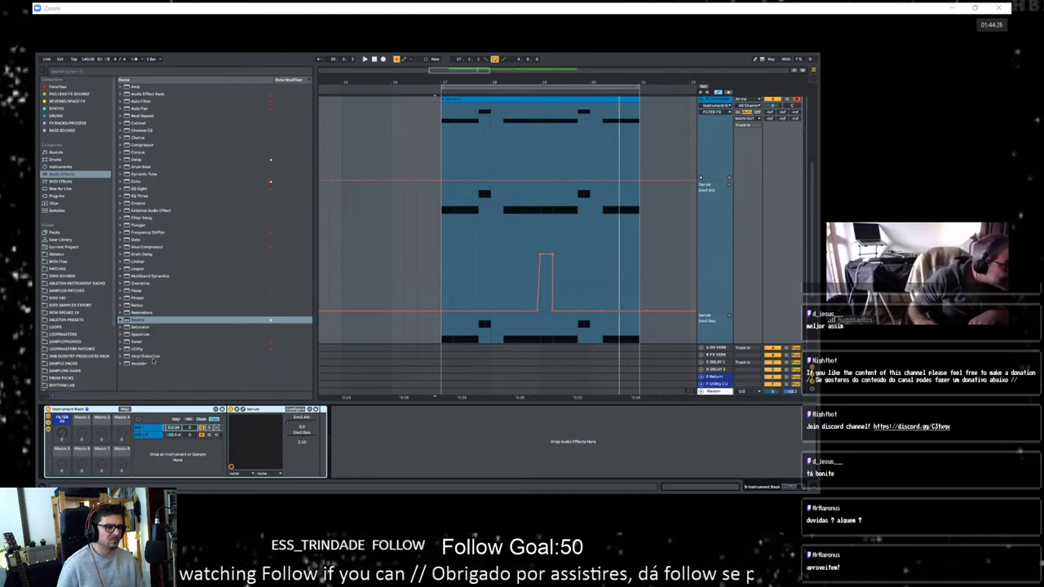
Step: Add a Saturator after the Reverb on the rack's second chain and map its Drive to the FILTER FX macro
left_click(139, 328)
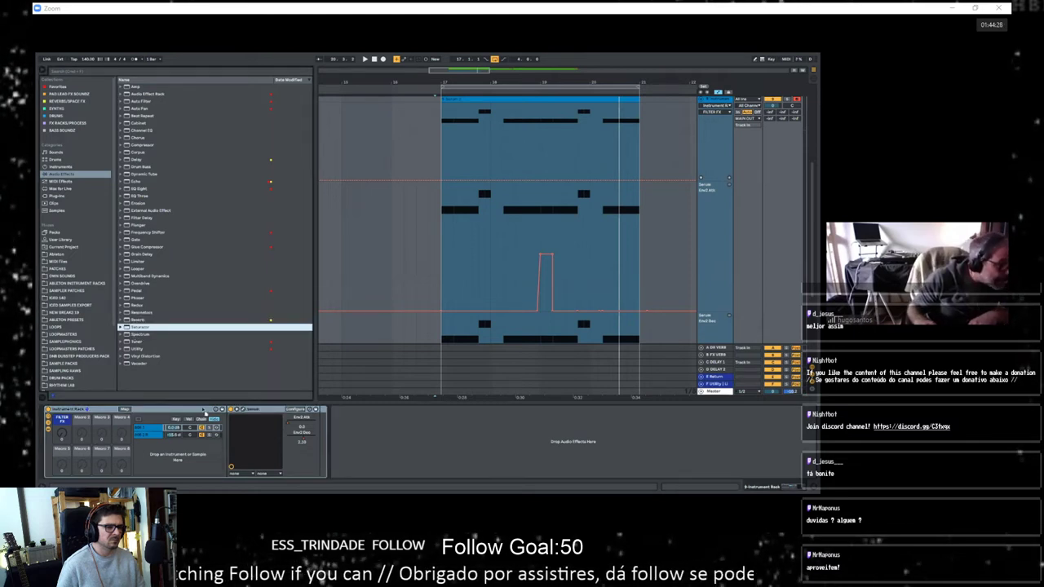
left_click(160, 436)
left_click_drag(160, 438, 666, 433)
left_click_drag(727, 464, 727, 464)
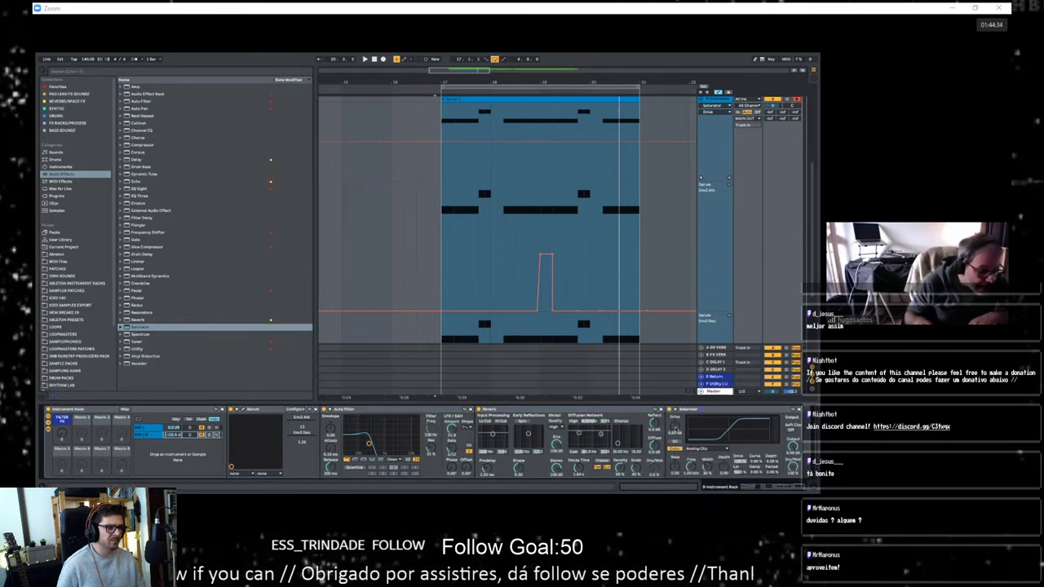
right_click(675, 428)
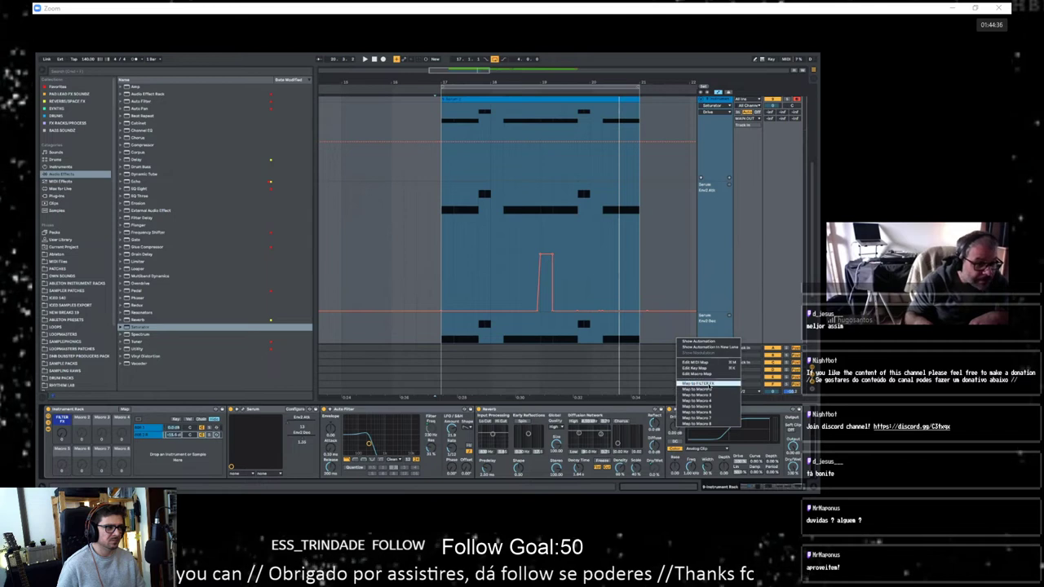
left_click(709, 385)
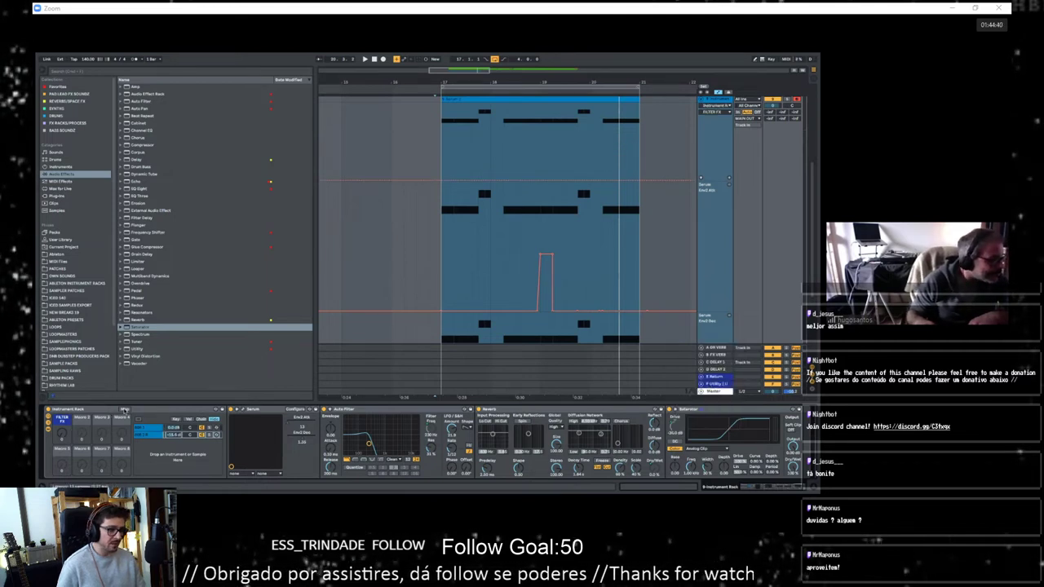
Step: Set the Saturator Drive mapping's minimum to 0.00 dB and adjust its maximum while the loop plays
left_click(124, 409)
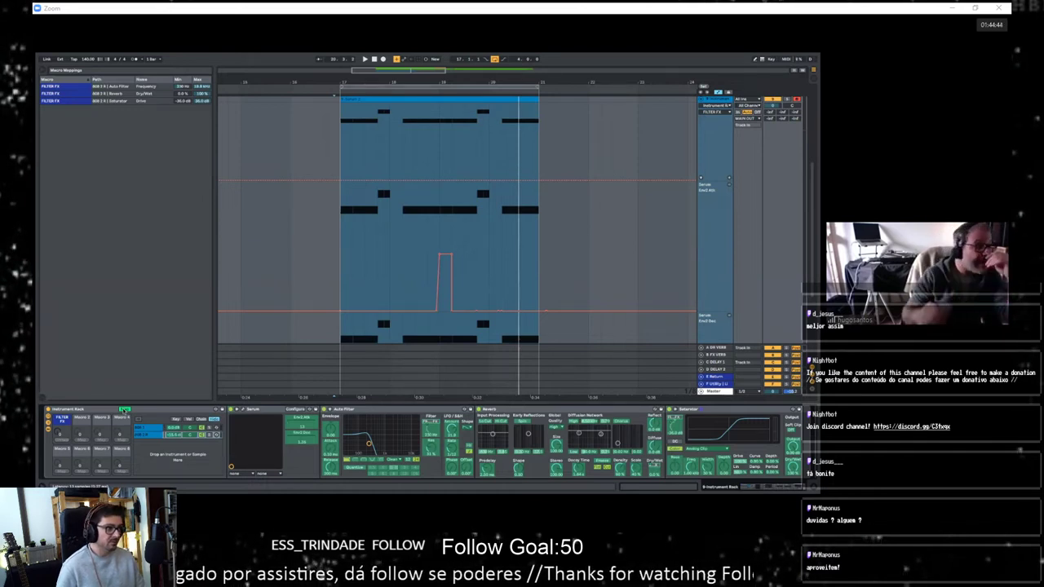
left_click(184, 102)
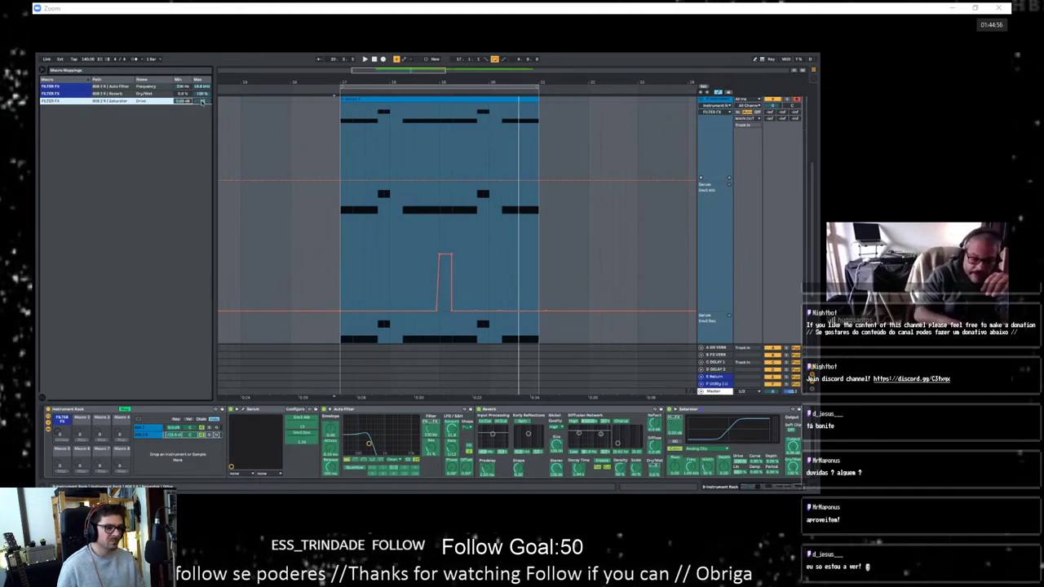
key("space")
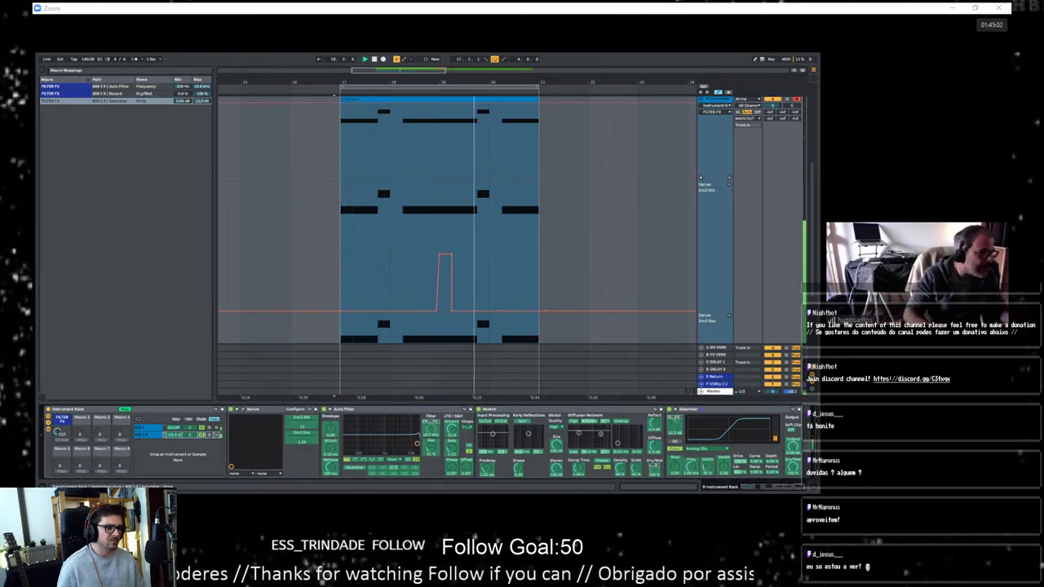
left_click(123, 100)
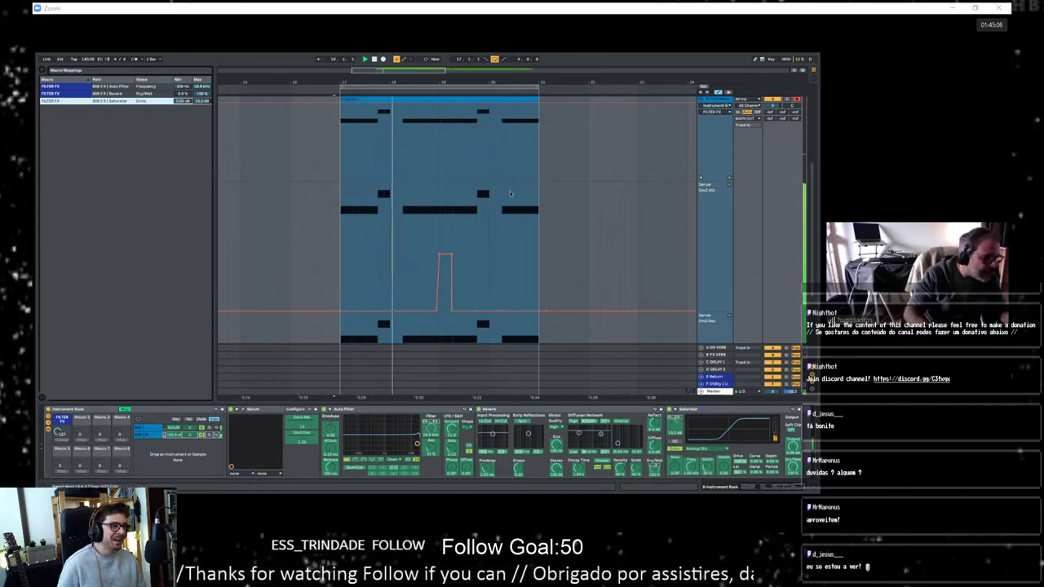
Step: Audition the FILTER FX macro by sweeping it down, up and back to zero over the loop, and stop playback
left_click_drag(59, 431, 41, 479)
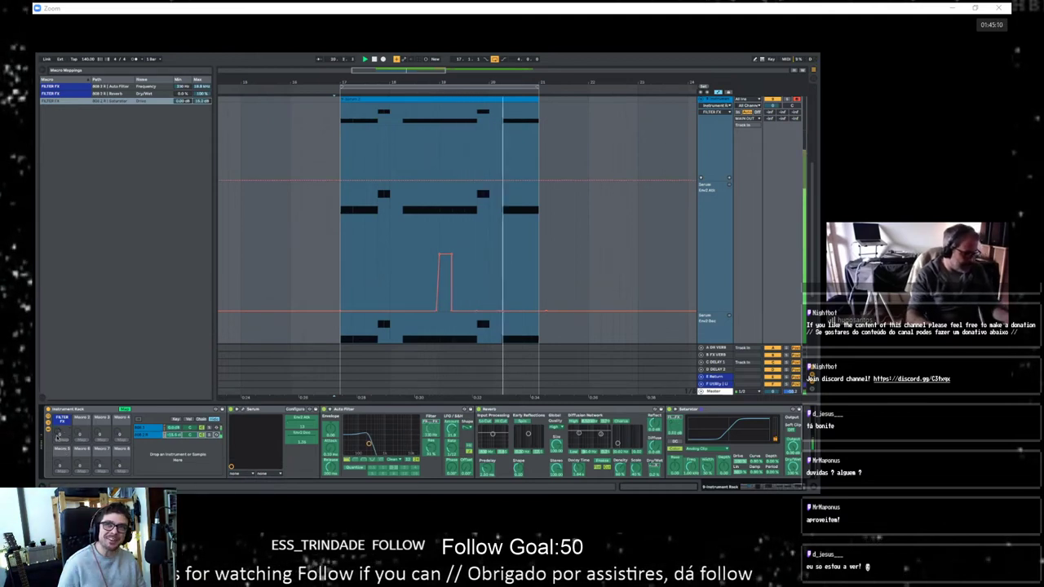
left_click_drag(58, 432, 58, 395)
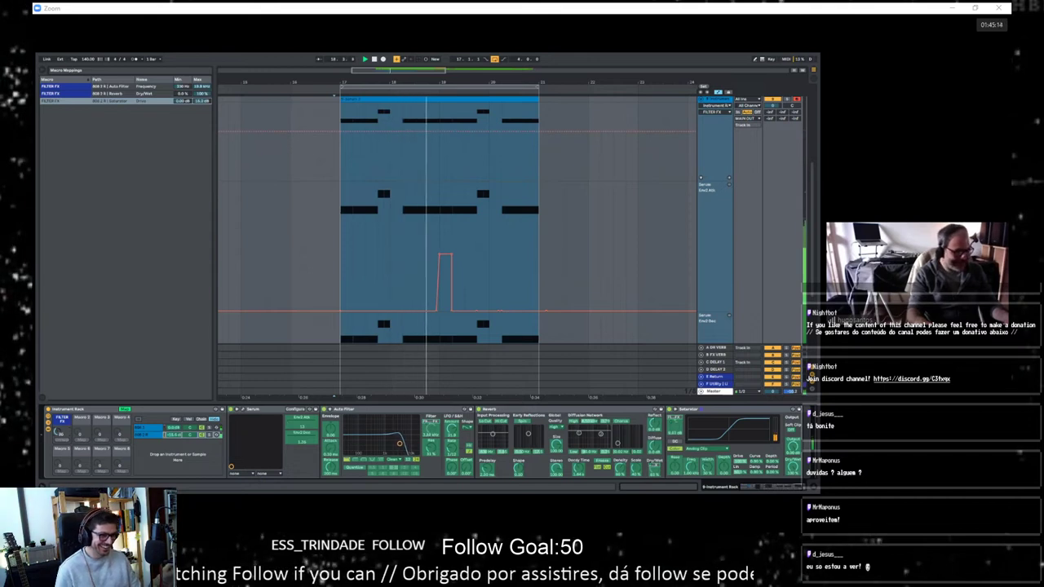
left_click_drag(59, 432, 59, 471)
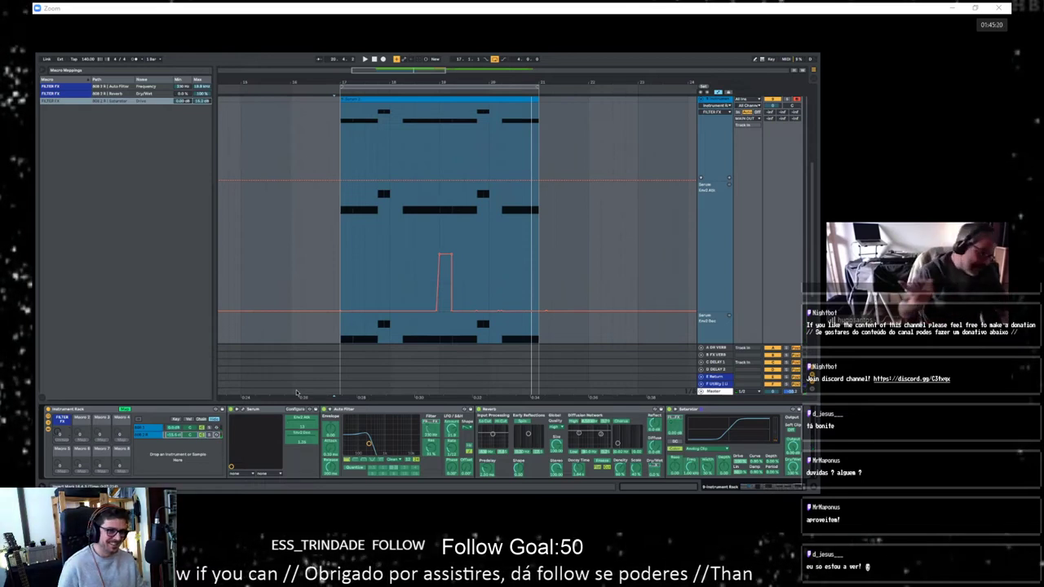
Step: Hide the automation lanes in the arrangement, leave macro mapping and play the loop
key("a")
left_click(502, 157)
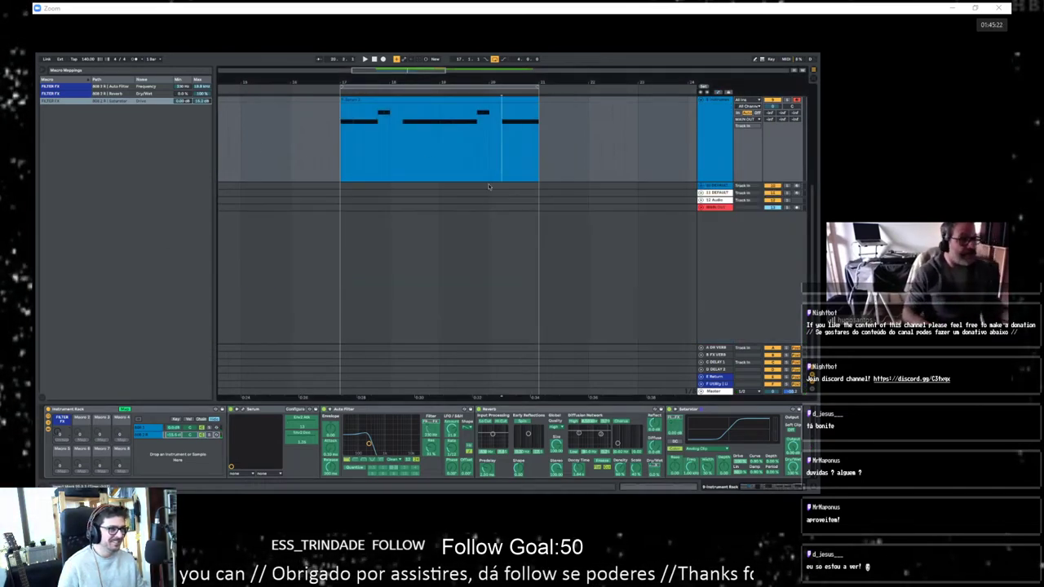
scroll(490, 186, "up", 2)
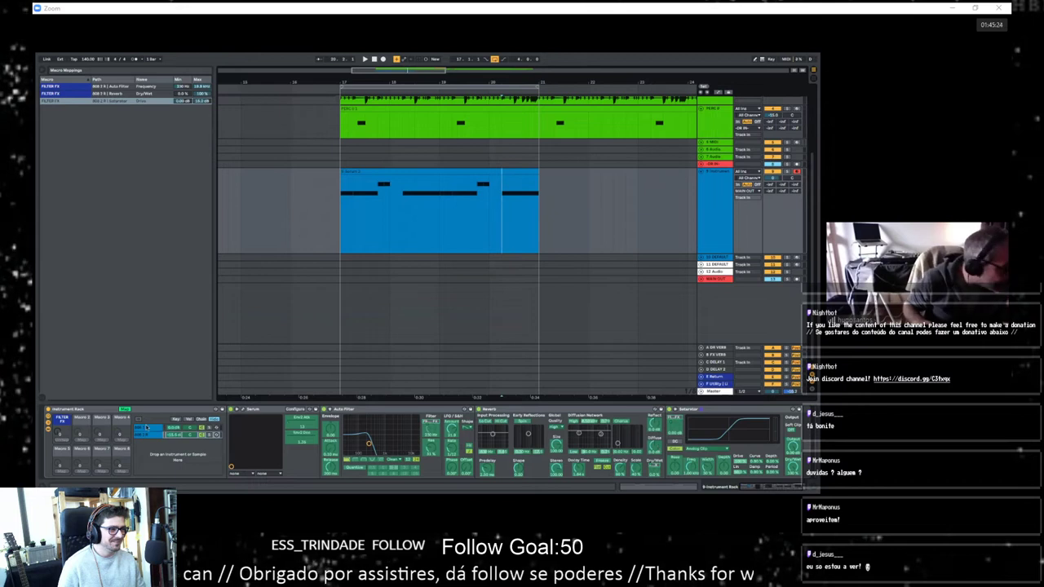
left_click(126, 409)
key("space")
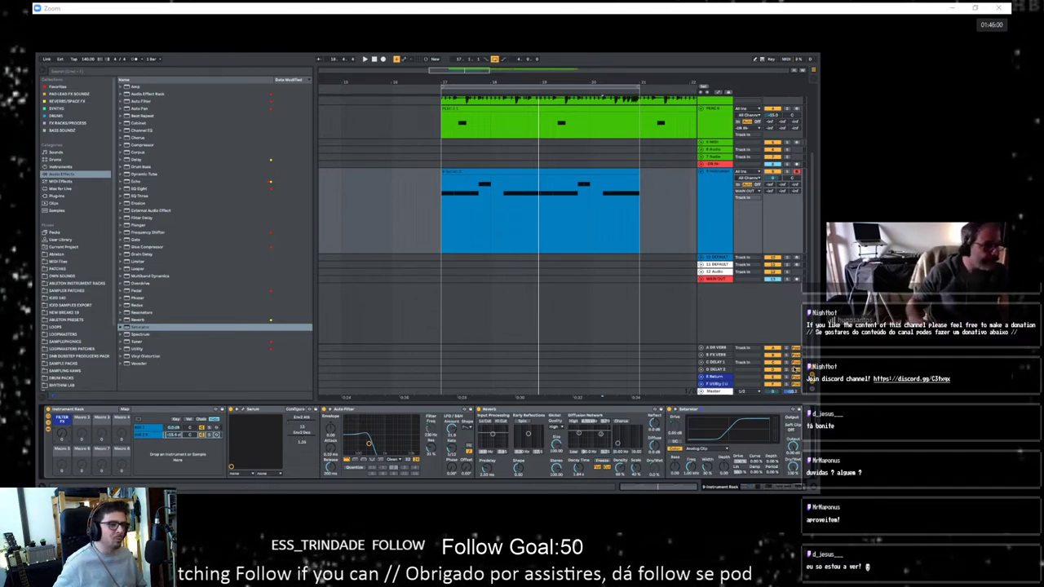
Step: Open the Serum editor of the rack's second chain and enlarge the shared screen in the Zoom meeting
left_click(160, 219)
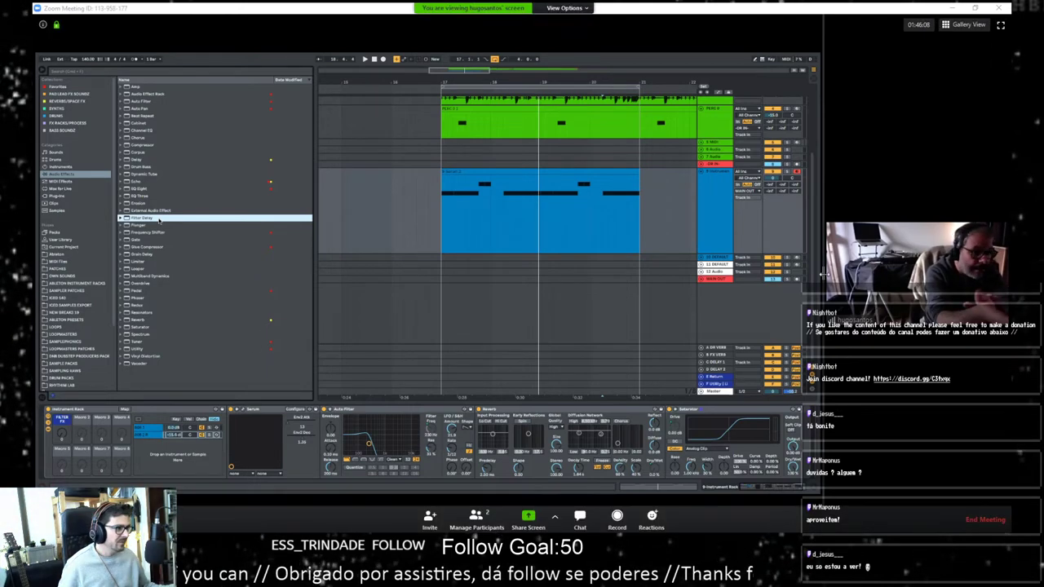
left_click_drag(824, 291, 737, 294)
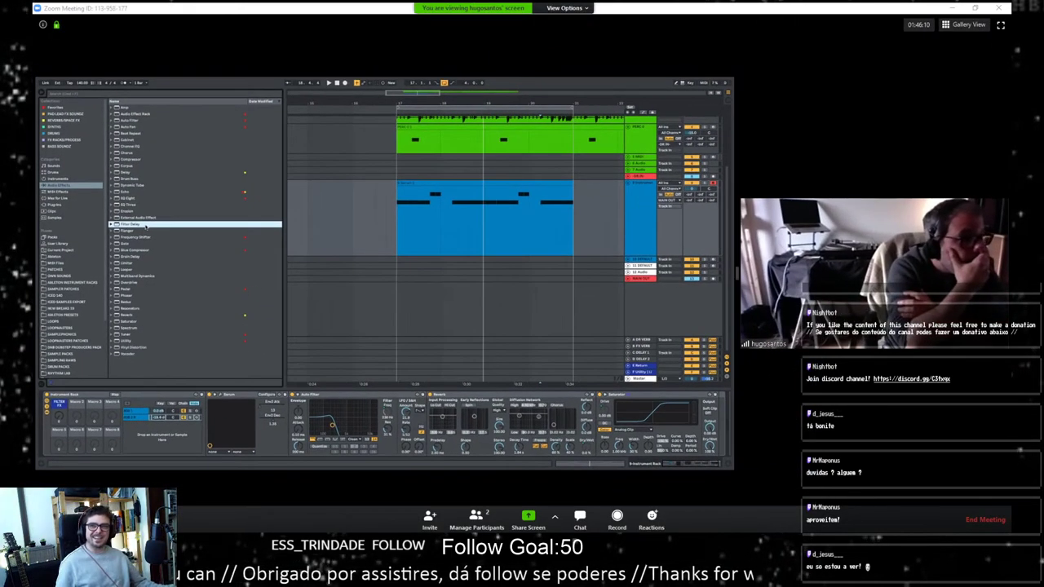
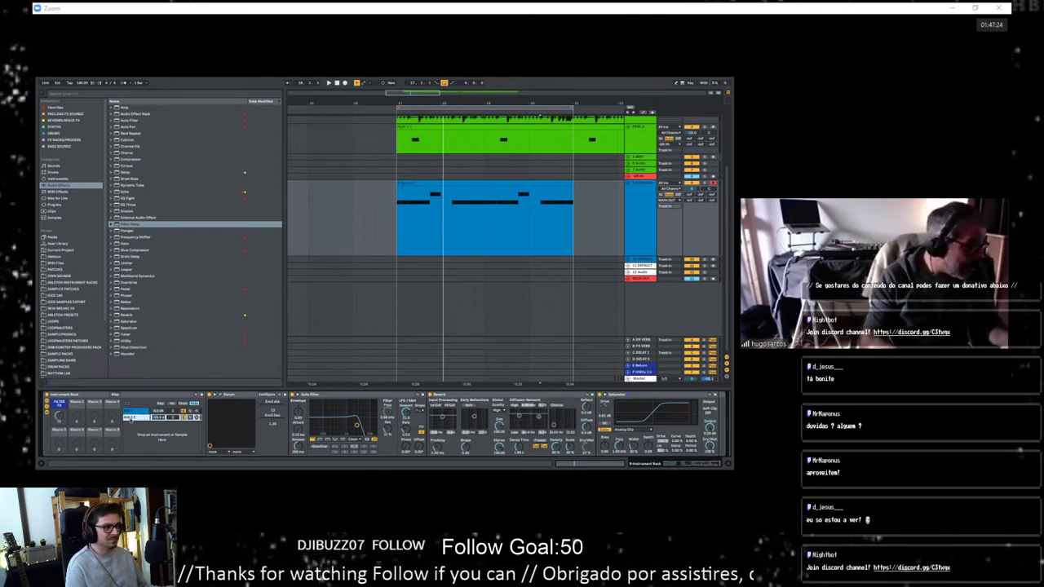
left_click(220, 395)
left_click_drag(738, 275, 820, 275)
left_click_drag(254, 107, 358, 66)
left_click_drag(820, 275, 894, 274)
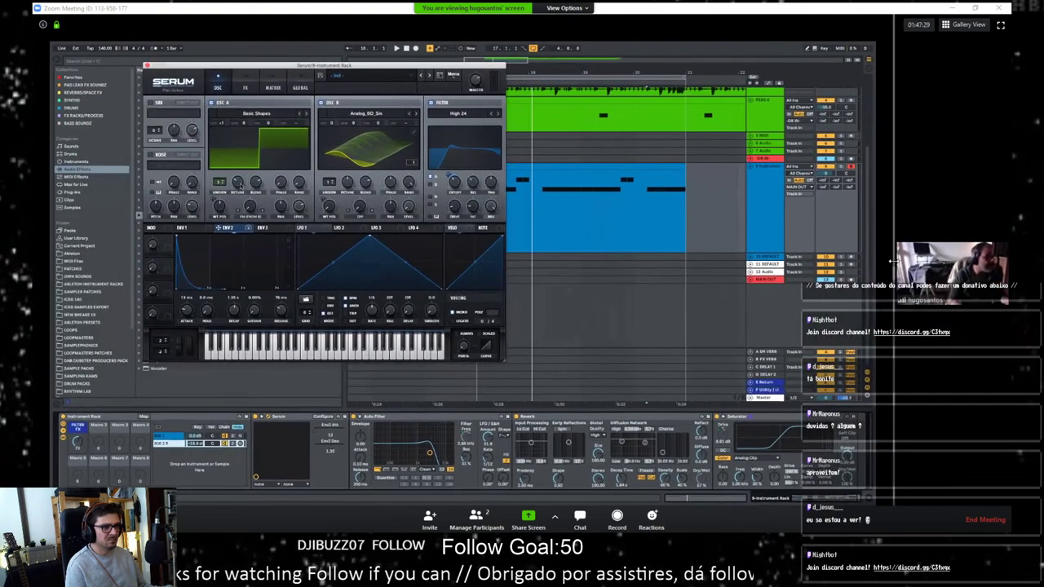
Step: Look at the Corona Factory and Corona Classics wavetable folders for Serum's oscillator A and close the list
left_click(266, 115)
mouse_move(272, 153)
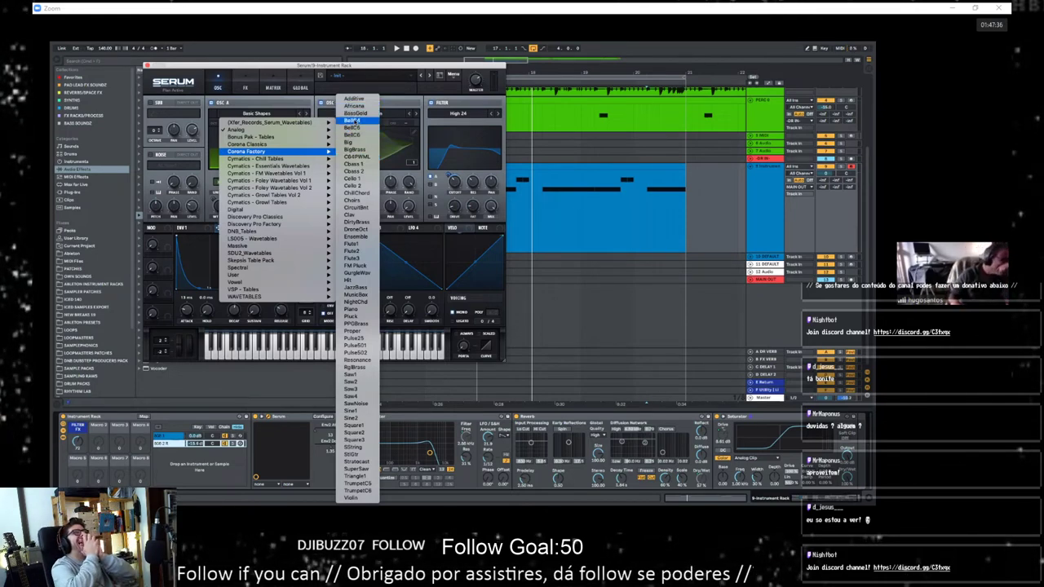
mouse_move(308, 145)
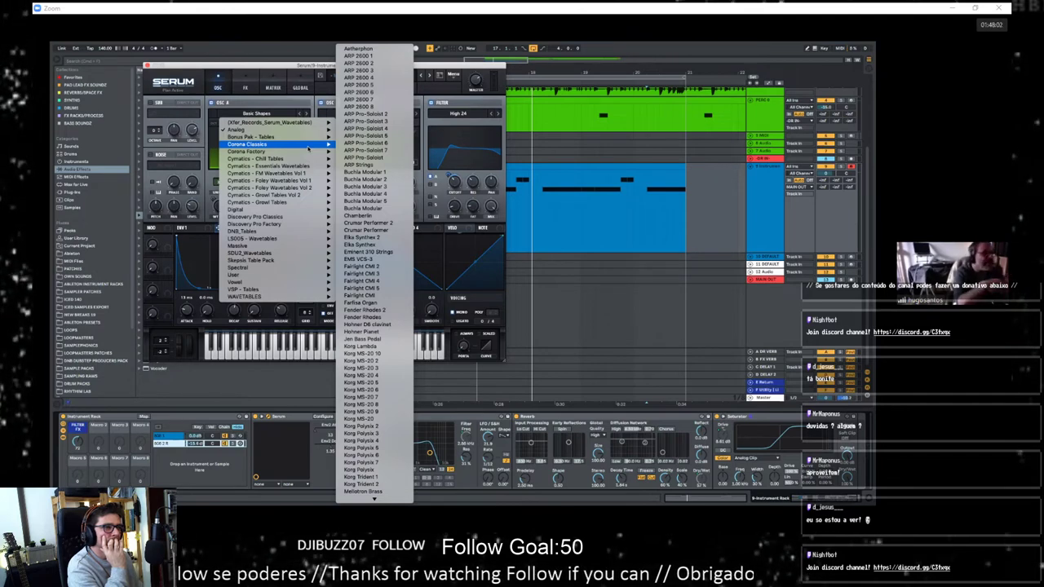
left_click(464, 44)
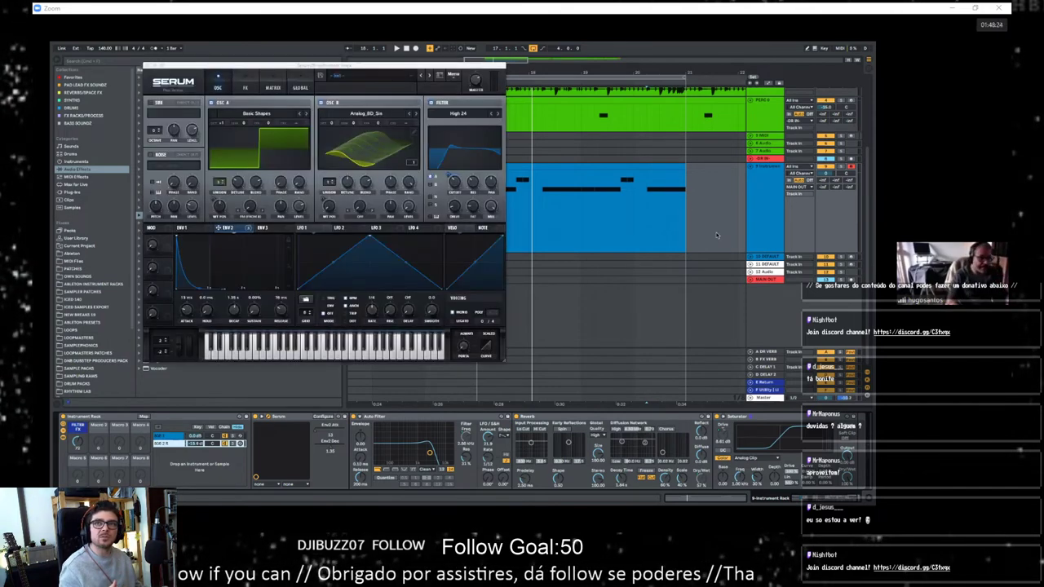
Step: Look through the wavetable folders for oscillator A, including LSDDS - Wavetables and the full Corona Classics list
left_click(270, 113)
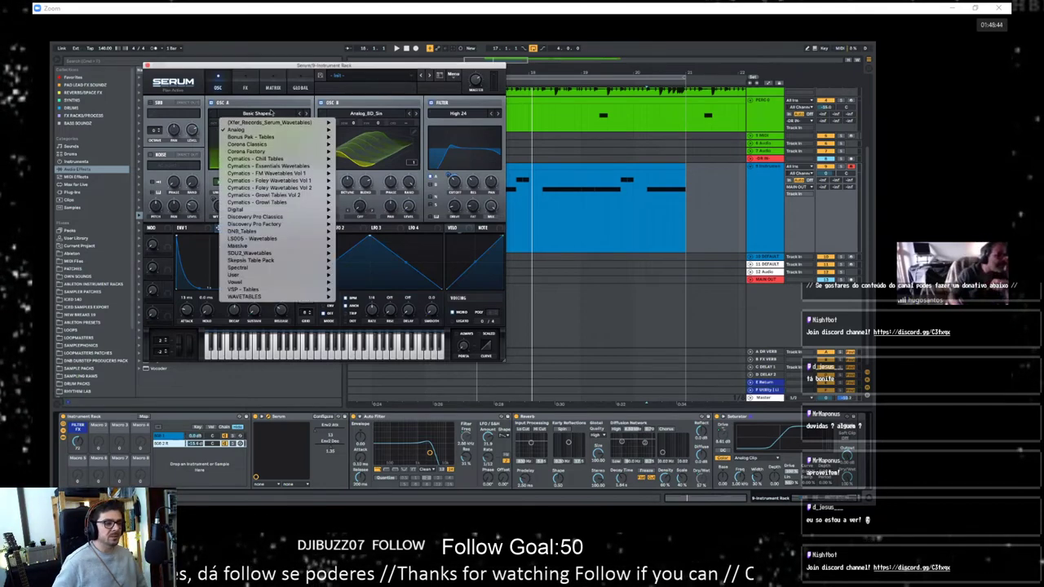
mouse_move(300, 174)
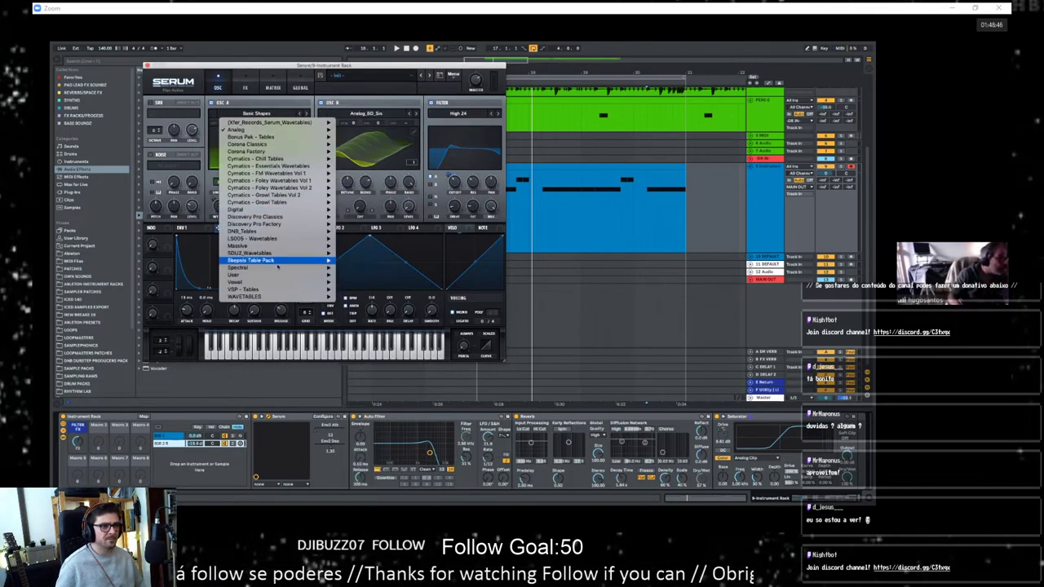
mouse_move(292, 238)
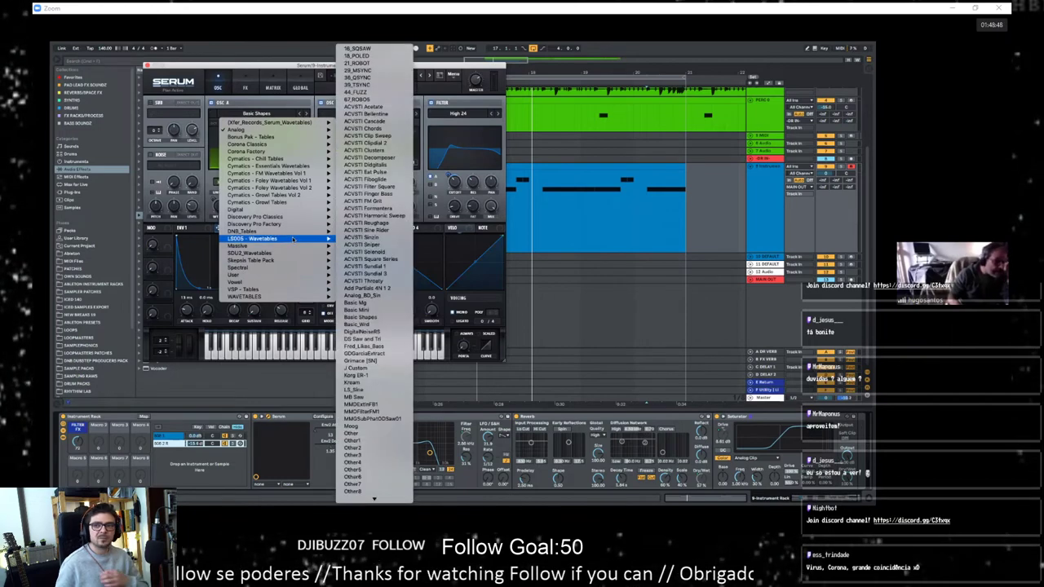
scroll(364, 300, "down", 3)
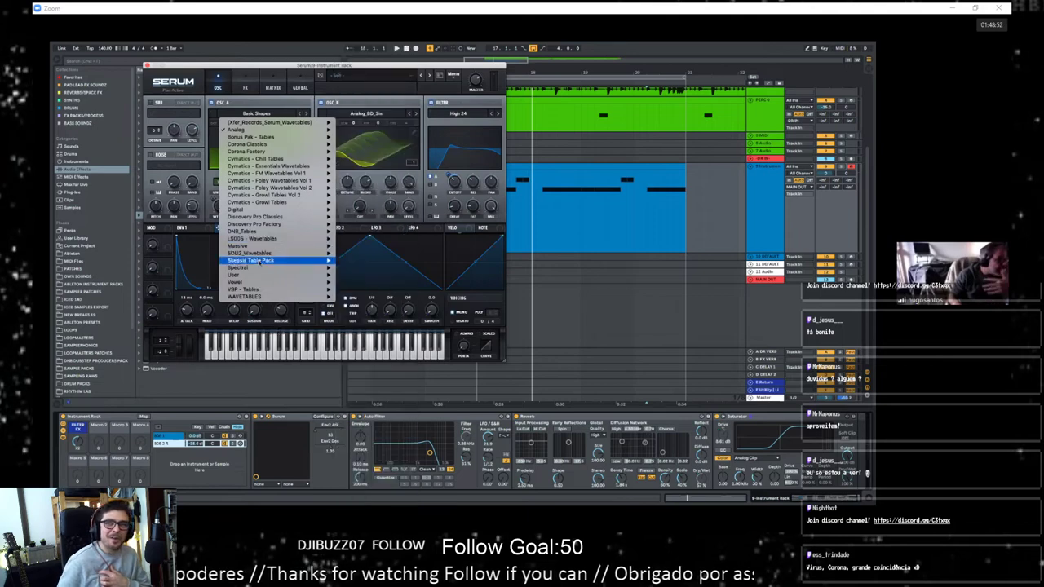
mouse_move(263, 247)
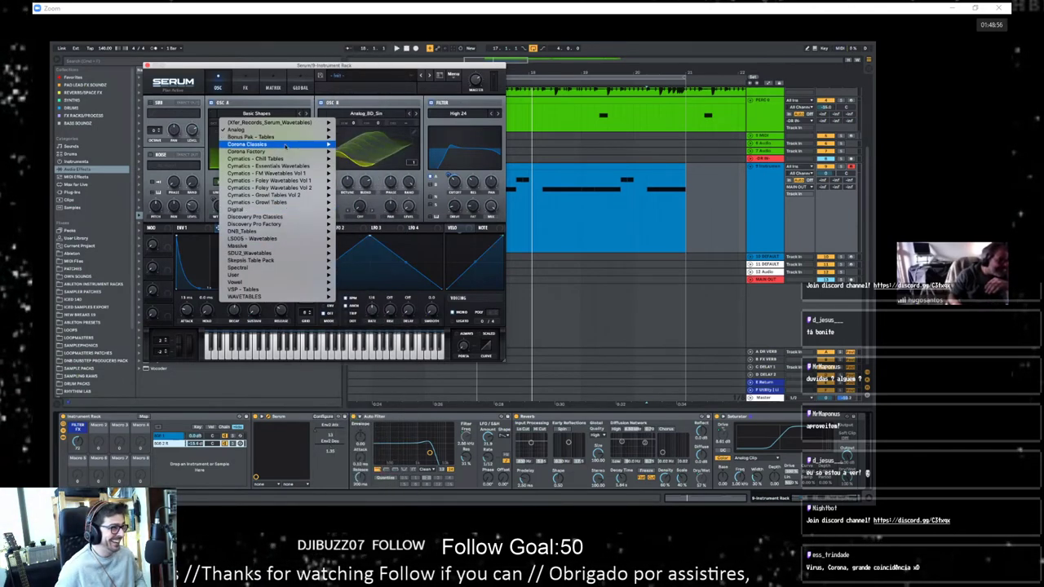
mouse_move(285, 146)
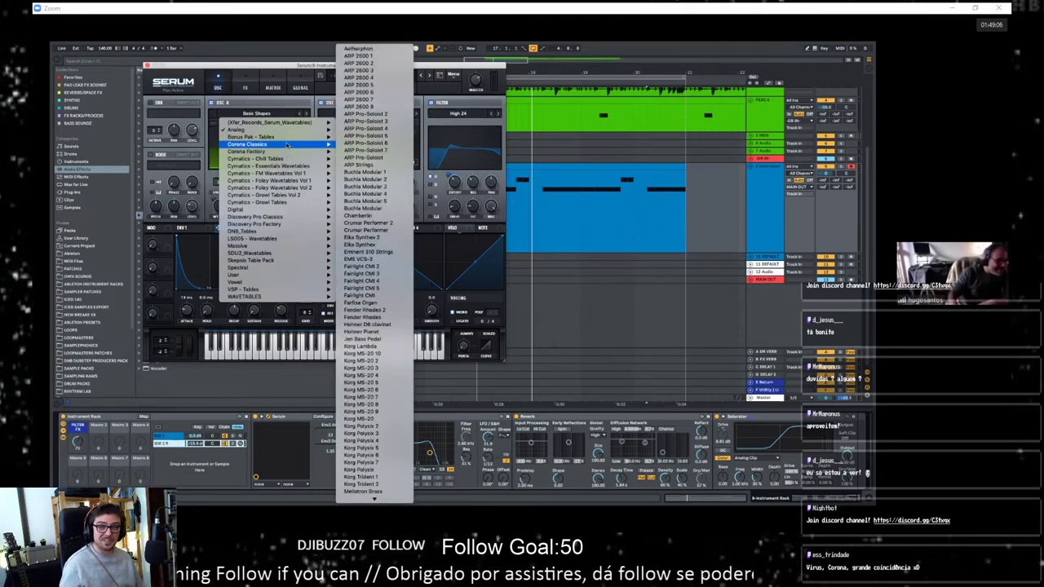
scroll(376, 249, "down", 10)
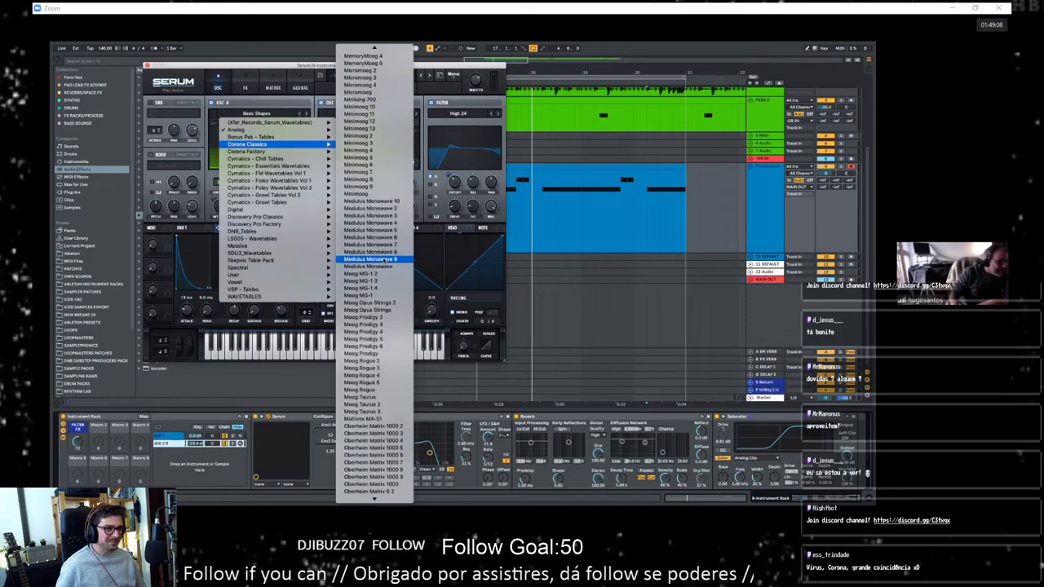
scroll(384, 326, "down", 10)
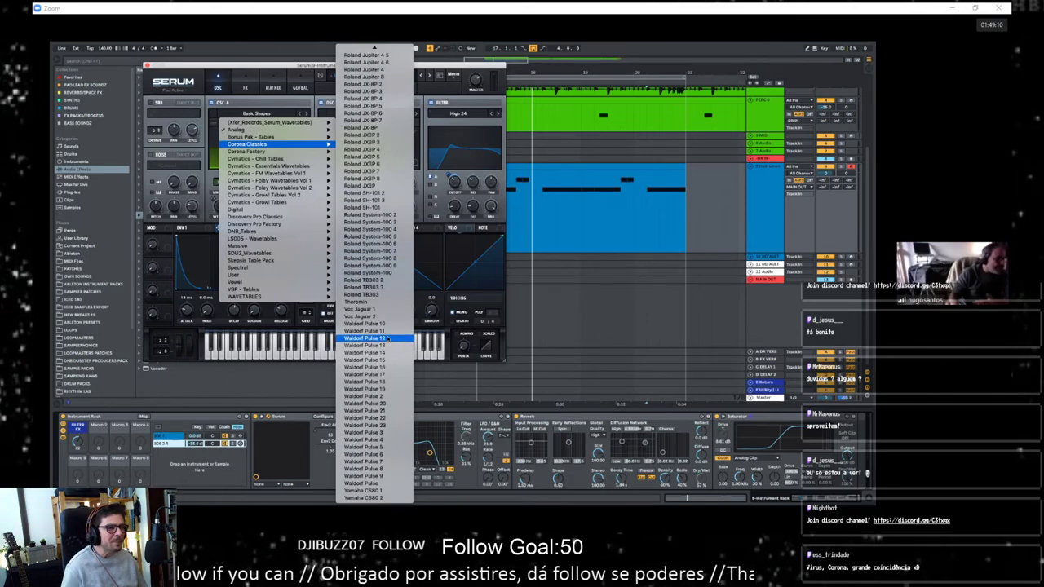
scroll(384, 330, "up", 20)
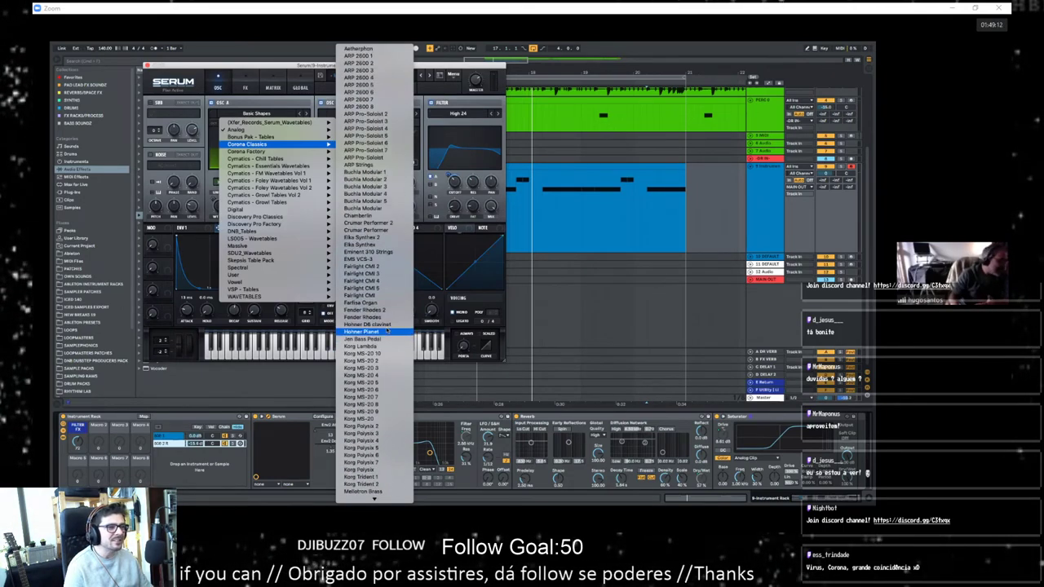
Step: Load the Yamaha CS80 1 wavetable from Corona Classics into oscillator A
scroll(388, 330, "down", 10)
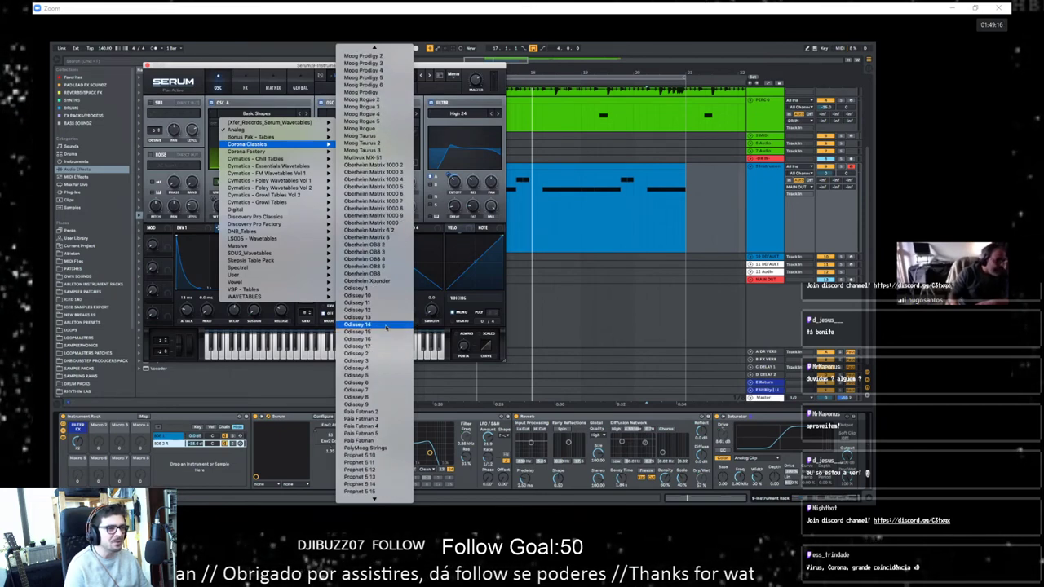
scroll(388, 411, "down", 5)
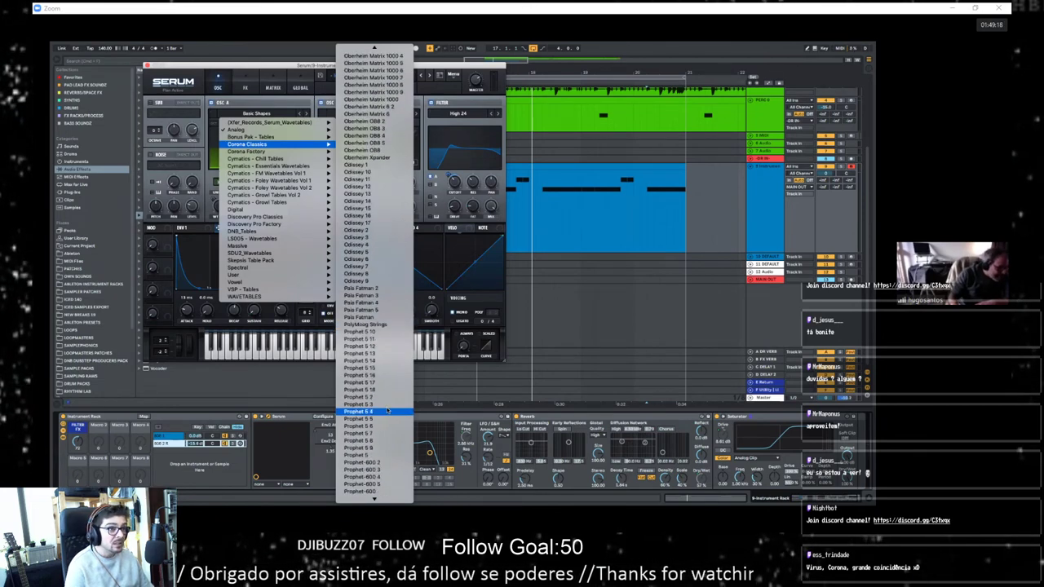
scroll(387, 412, "down", 8)
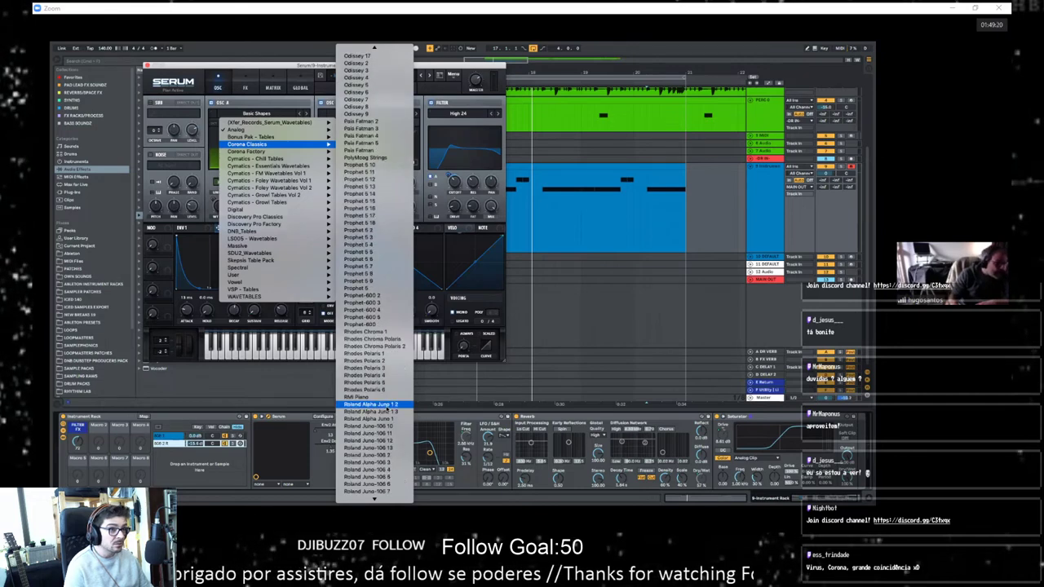
scroll(384, 424, "down", 10)
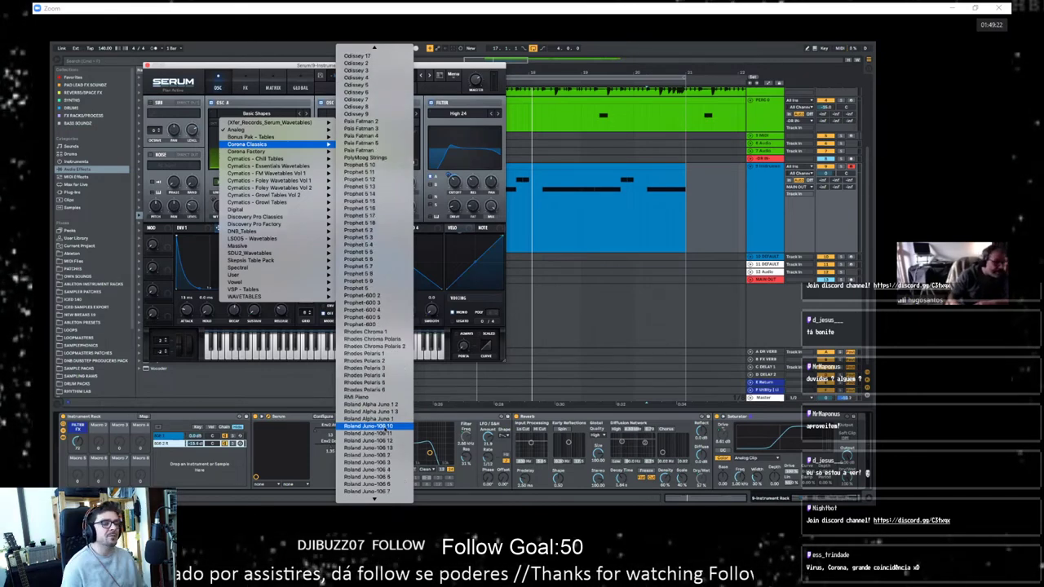
scroll(385, 440, "down", 10)
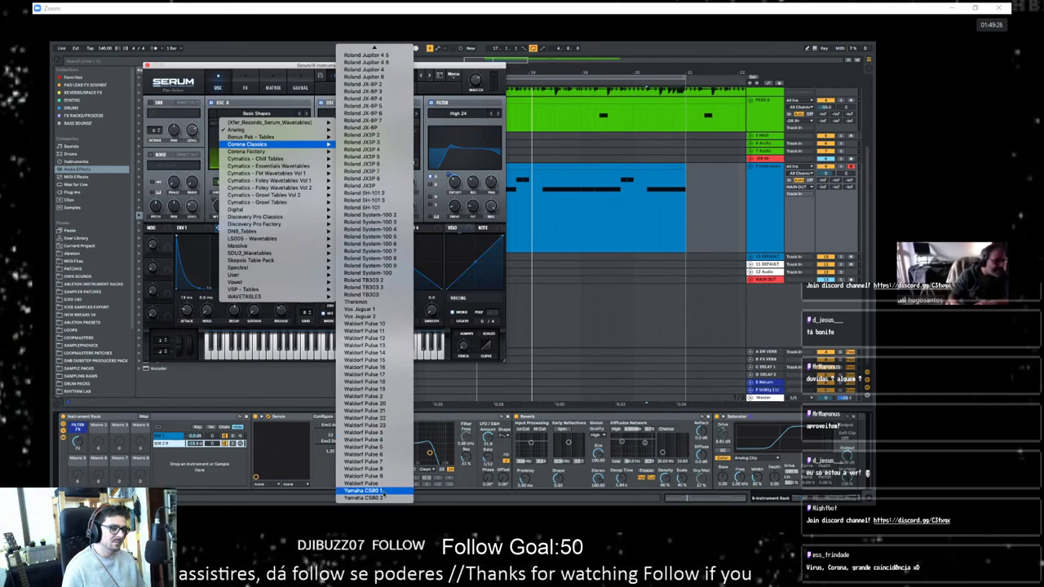
left_click(382, 491)
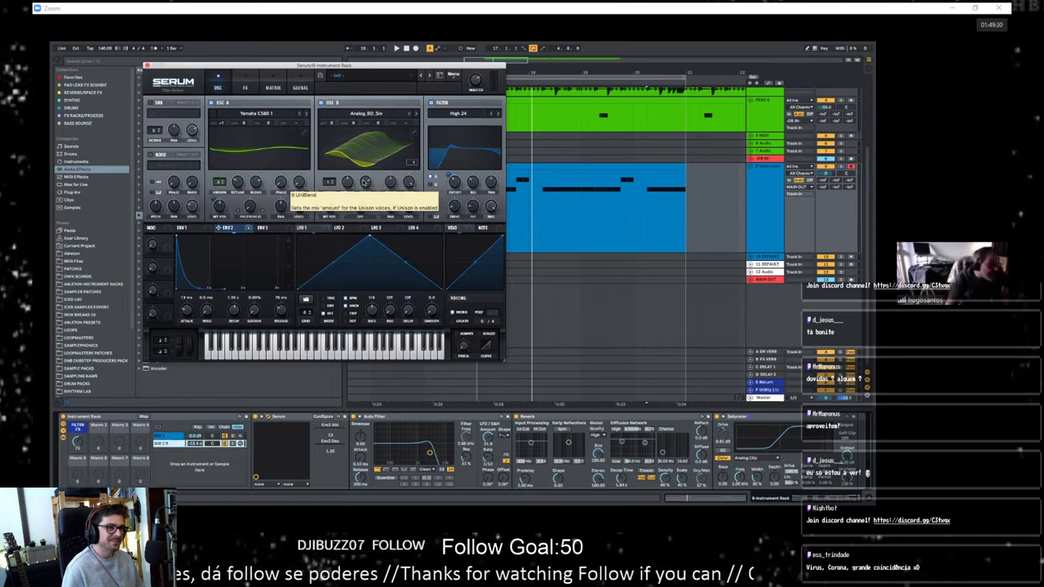
Step: Audition the new oscillator A wavetable over the loop, stop playback and load Basic Shapes from the Analog folder instead
key("space")
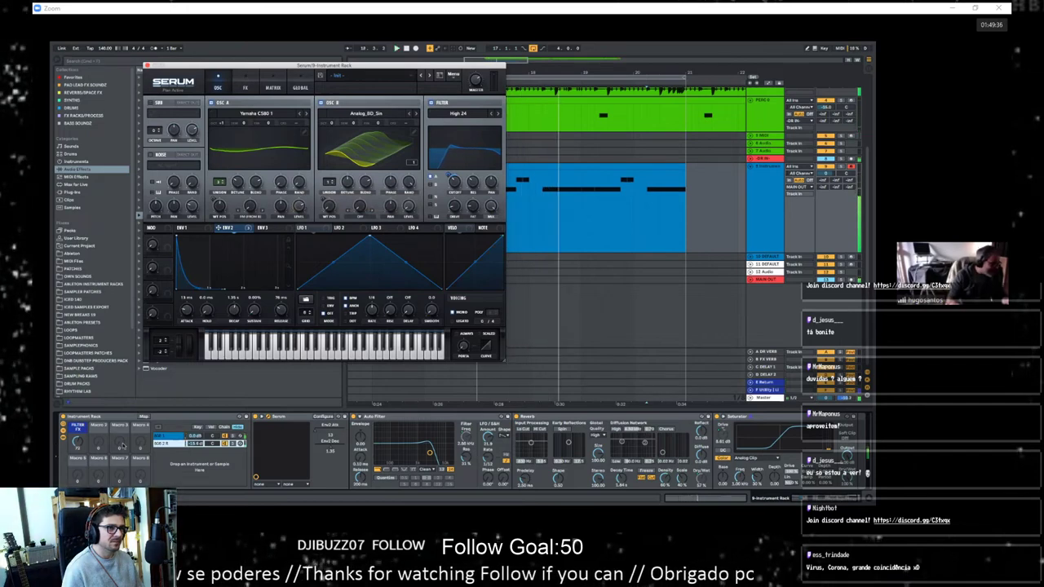
key("space")
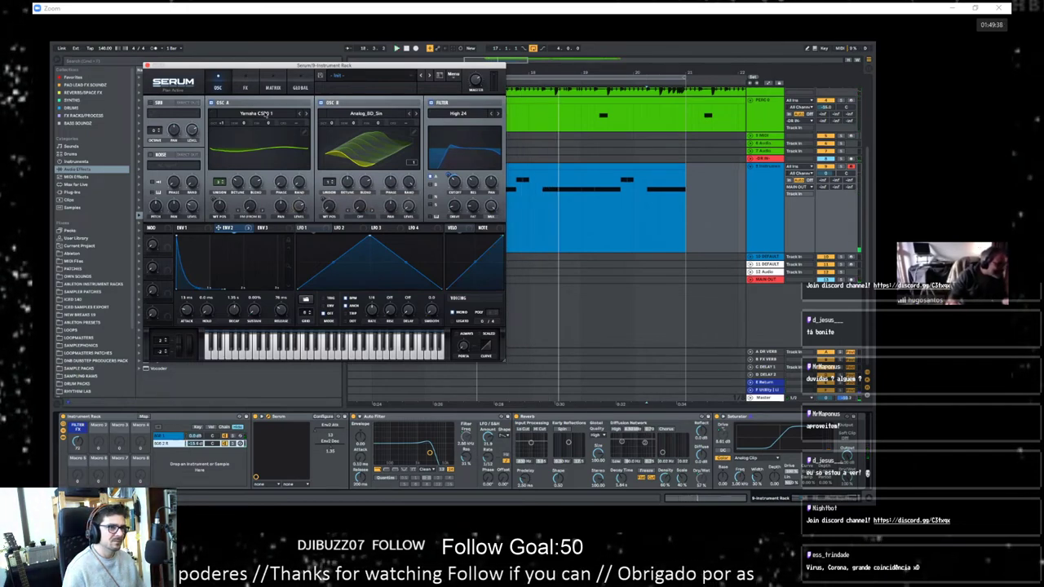
left_click(265, 114)
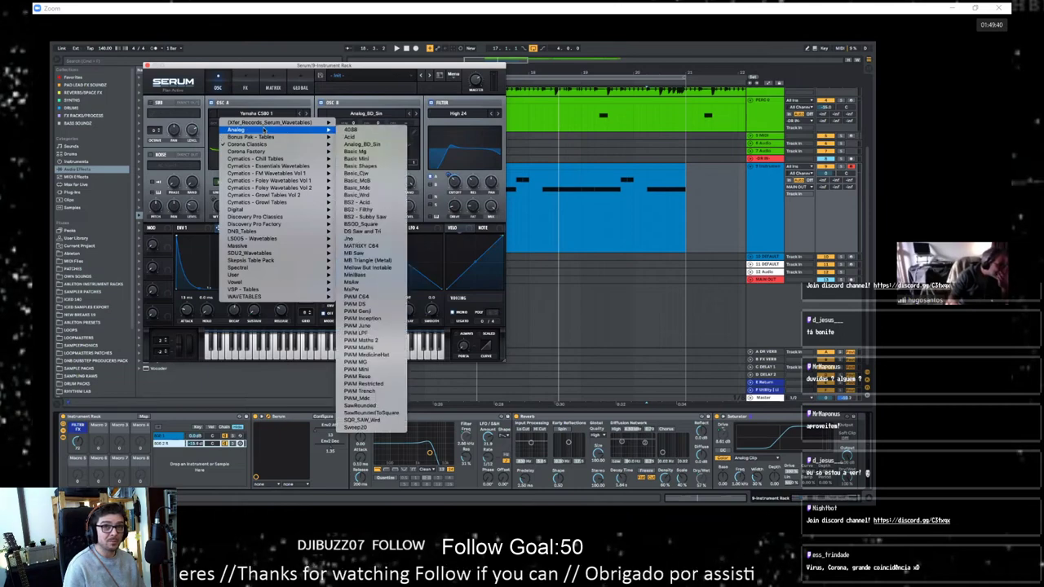
left_click(378, 167)
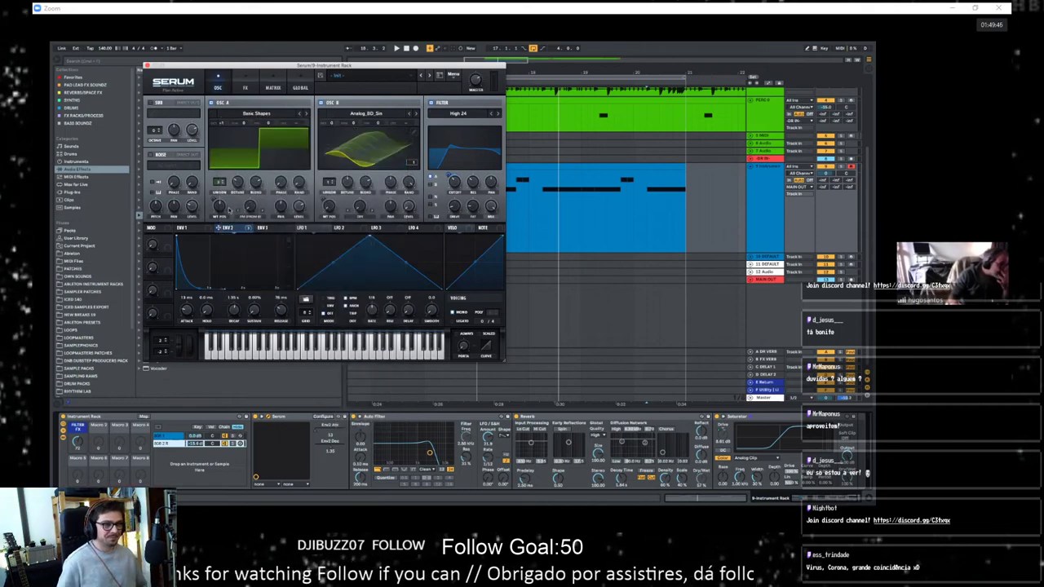
Step: Play the loop with the rack's second chain selected, switch off oscillator A and set oscillator B's octave to +1
key("space")
left_click(195, 444)
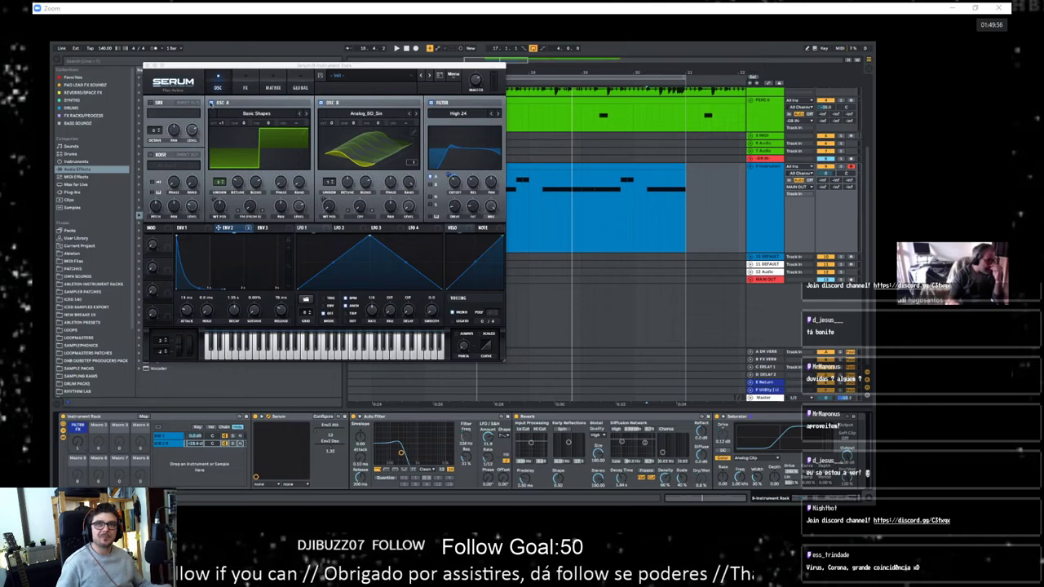
left_click(211, 103)
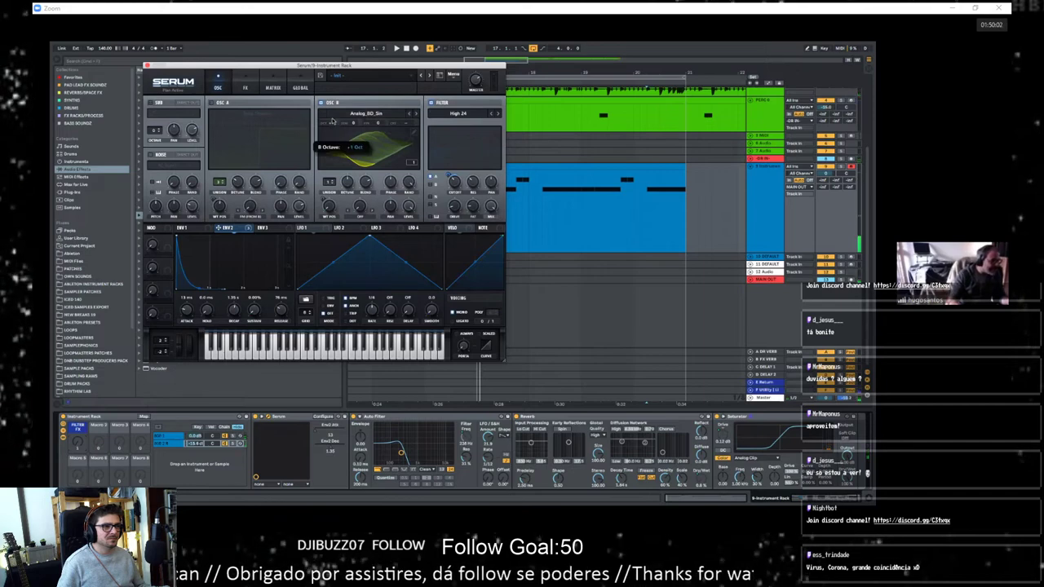
Step: Load ARP Pro-Soloist 2 from Corona Classics into oscillator B, set its wavetable position to 7 and show the waveform in 2D
left_click(380, 114)
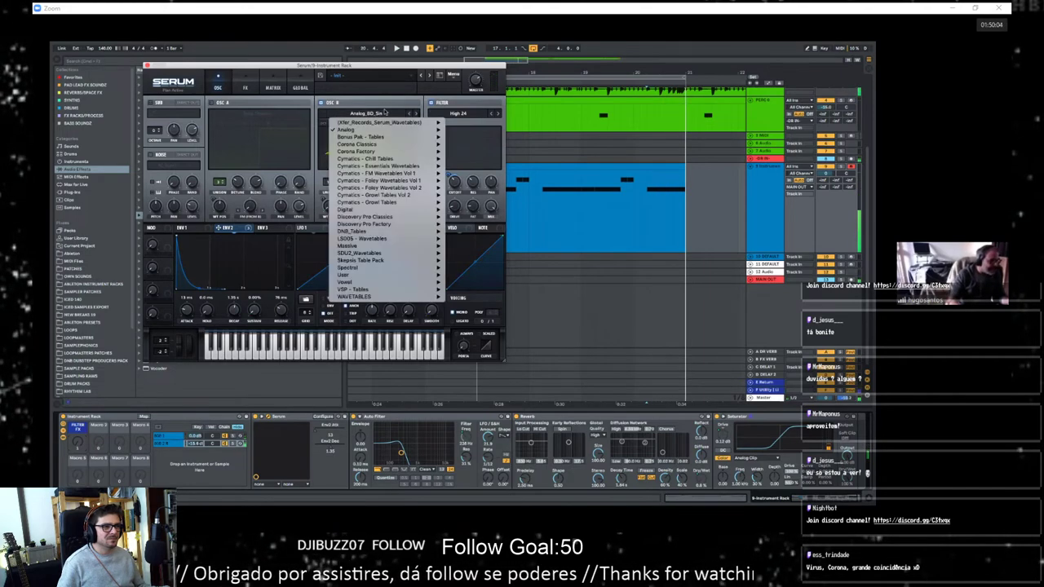
mouse_move(383, 145)
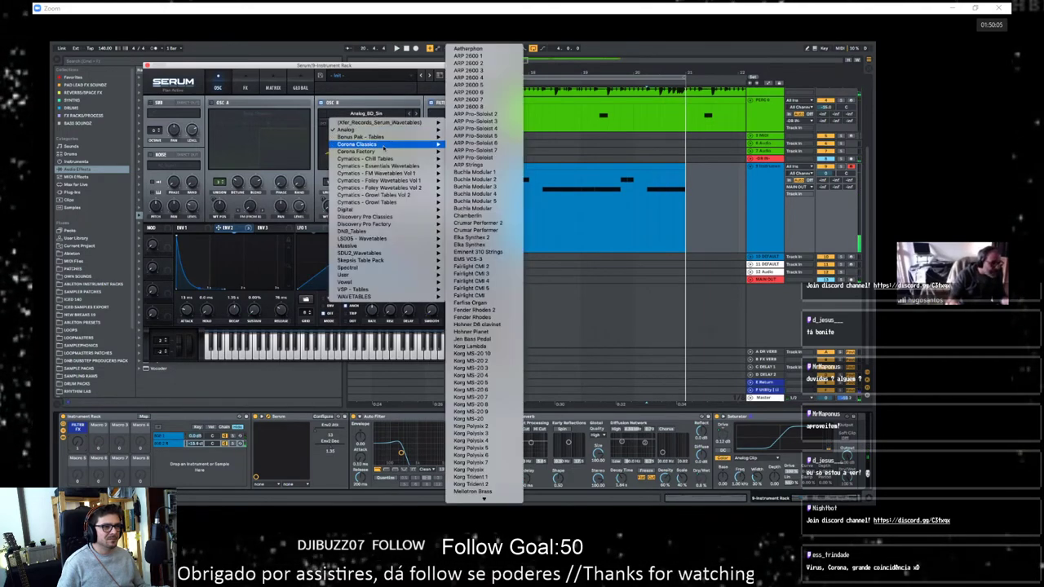
left_click(481, 114)
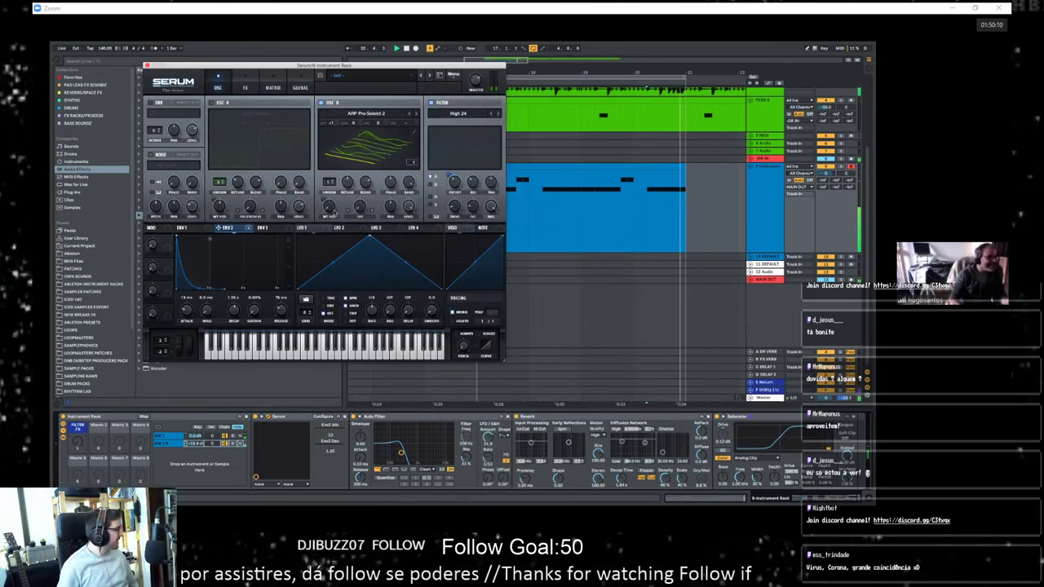
left_click_drag(328, 207, 331, 141)
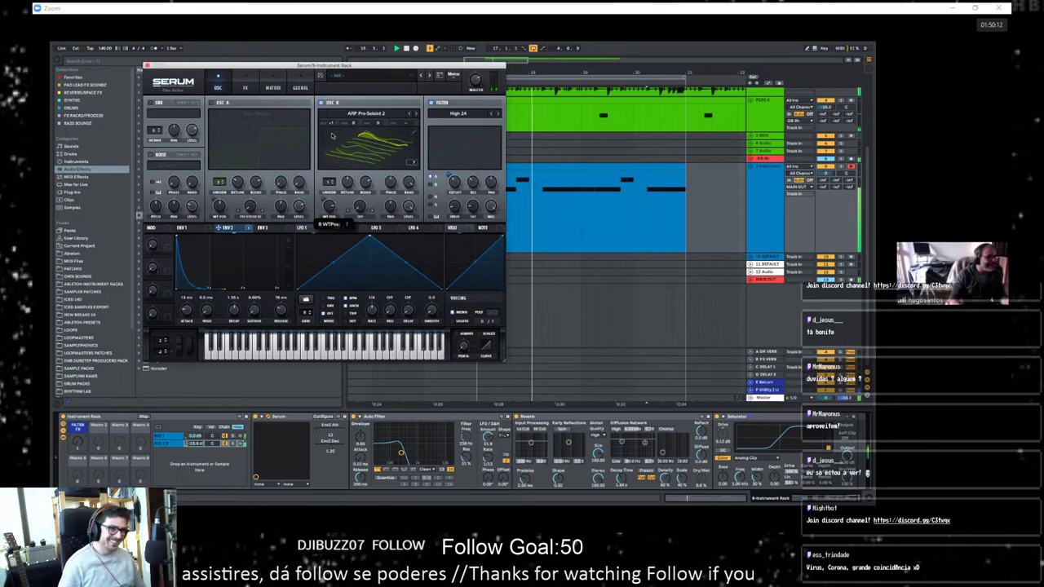
left_click(397, 152)
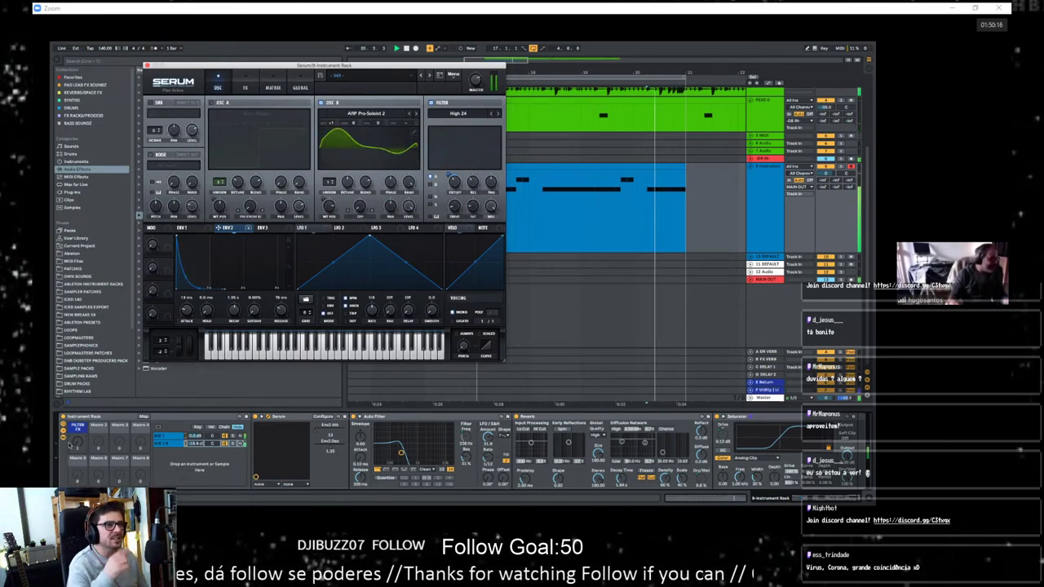
mouse_move(78, 441)
left_mouse_down()
mouse_move(77, 388)
mouse_move(77, 441)
left_mouse_up()
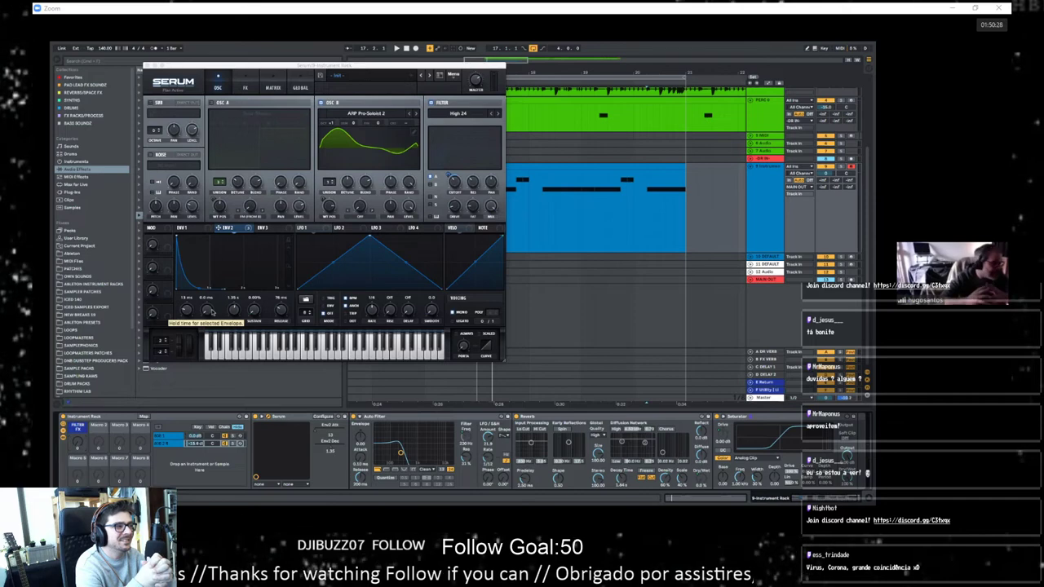
Step: Look through oscillator B's wavetable folders, including Massive and Discovery Pro Classics, and close the list without choosing one
left_click(386, 115)
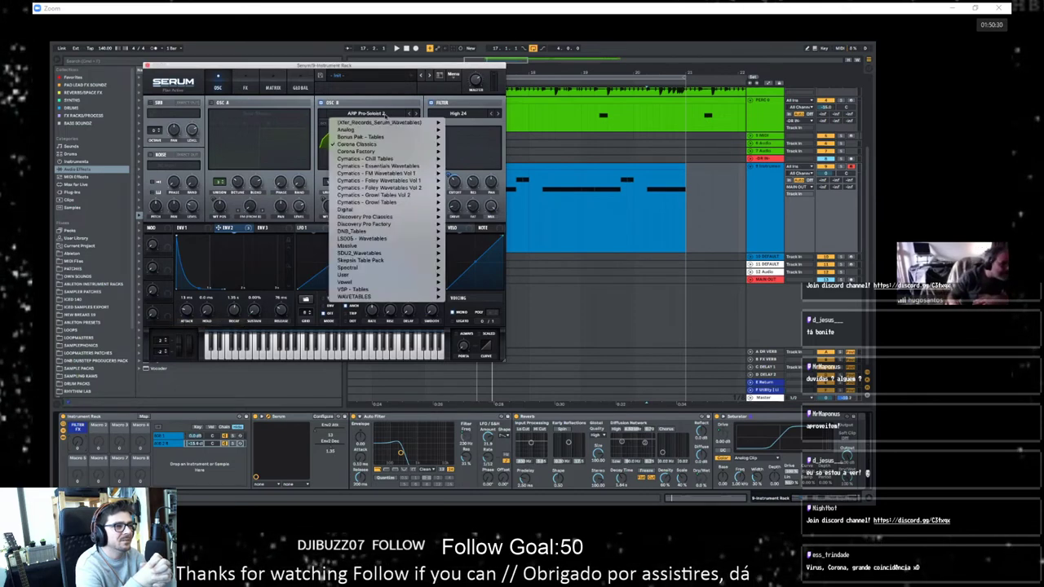
mouse_move(393, 260)
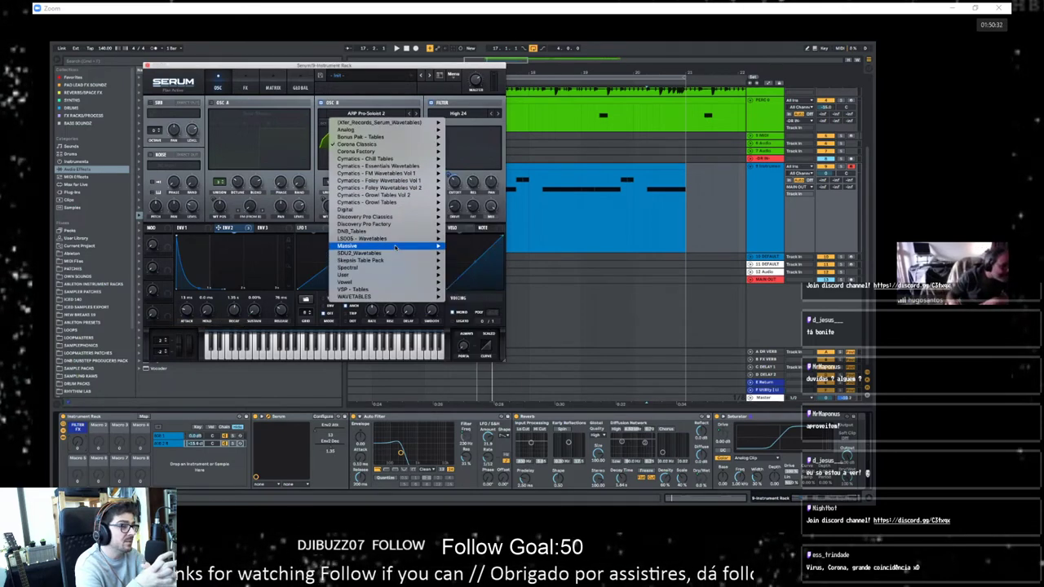
mouse_move(396, 232)
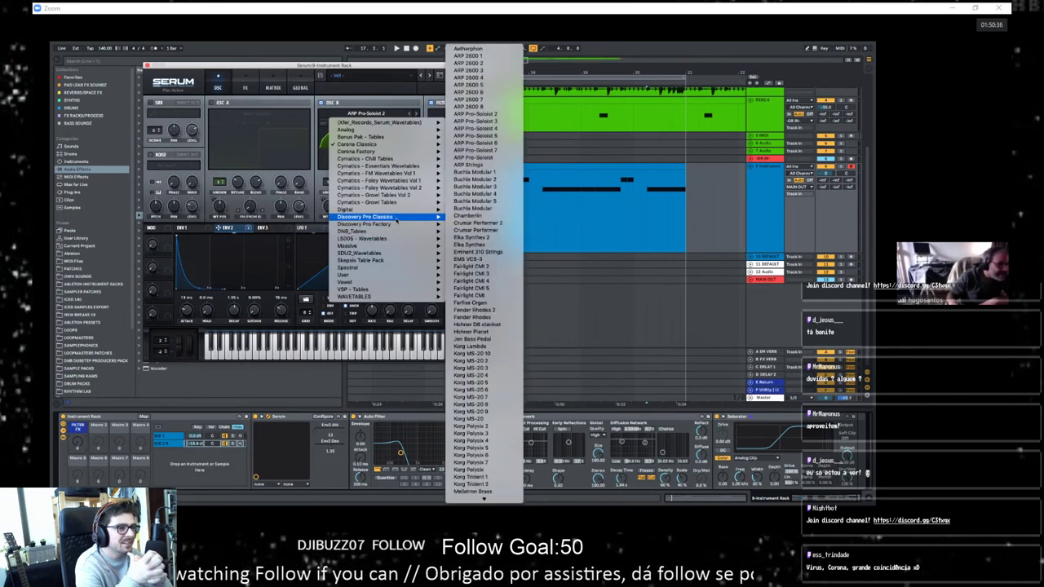
mouse_move(397, 206)
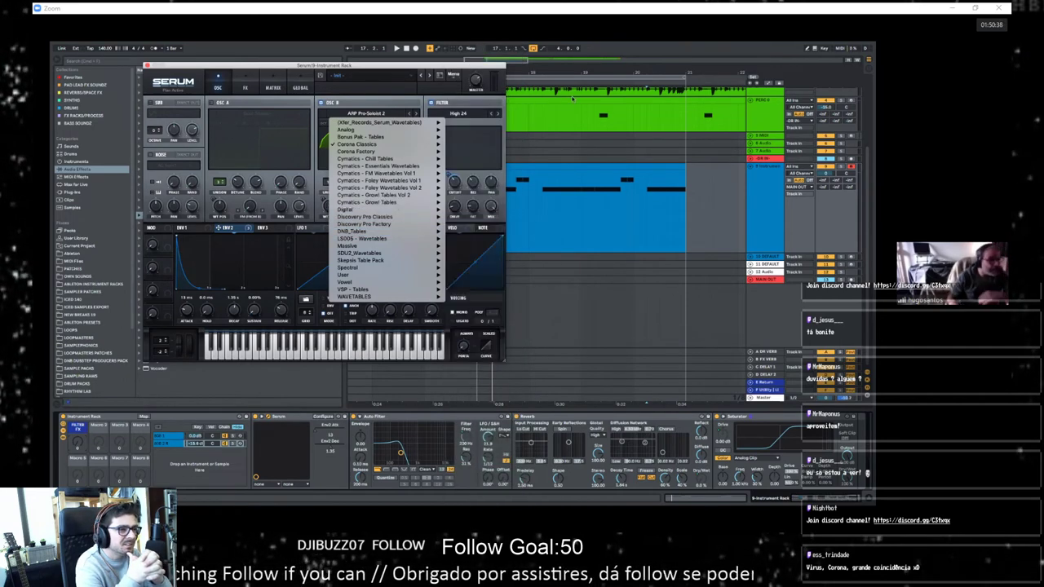
left_click(607, 132)
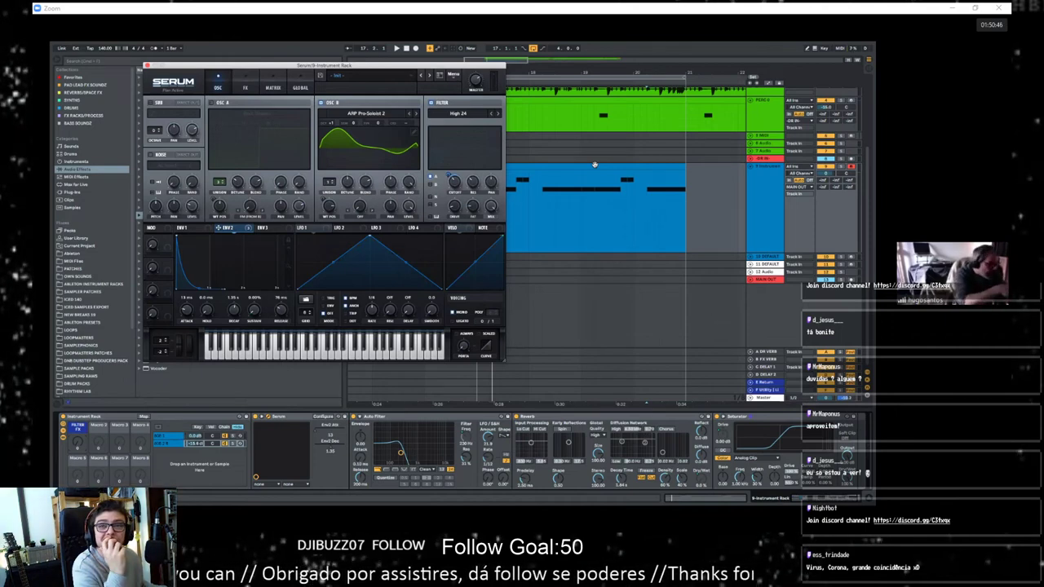
Step: Show the instrument rack's macro mappings beside the Serum editor and enlarge the participant's video in the Zoom meeting
left_click_drag(363, 68, 568, 61)
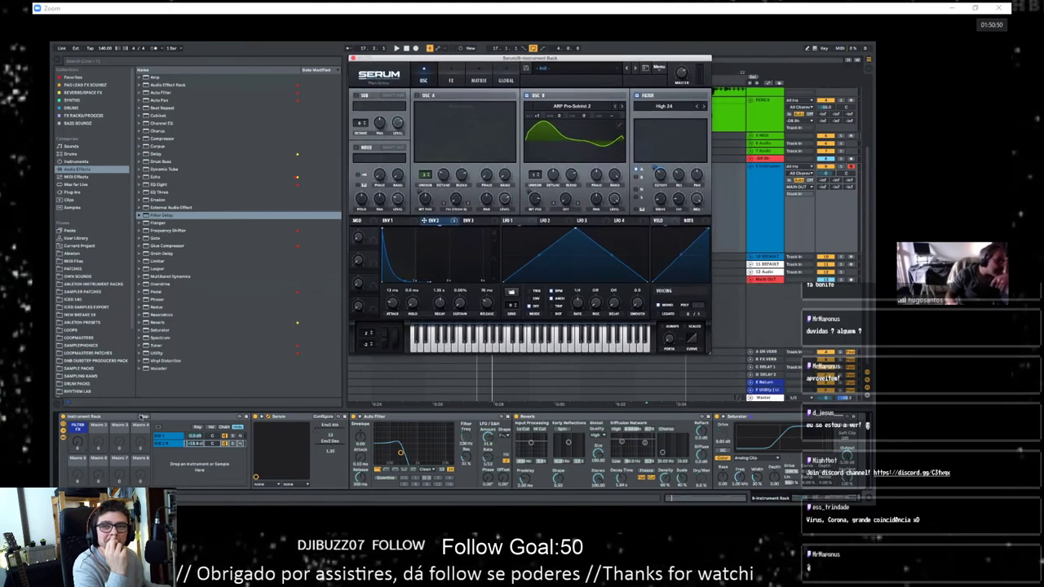
left_click(142, 417)
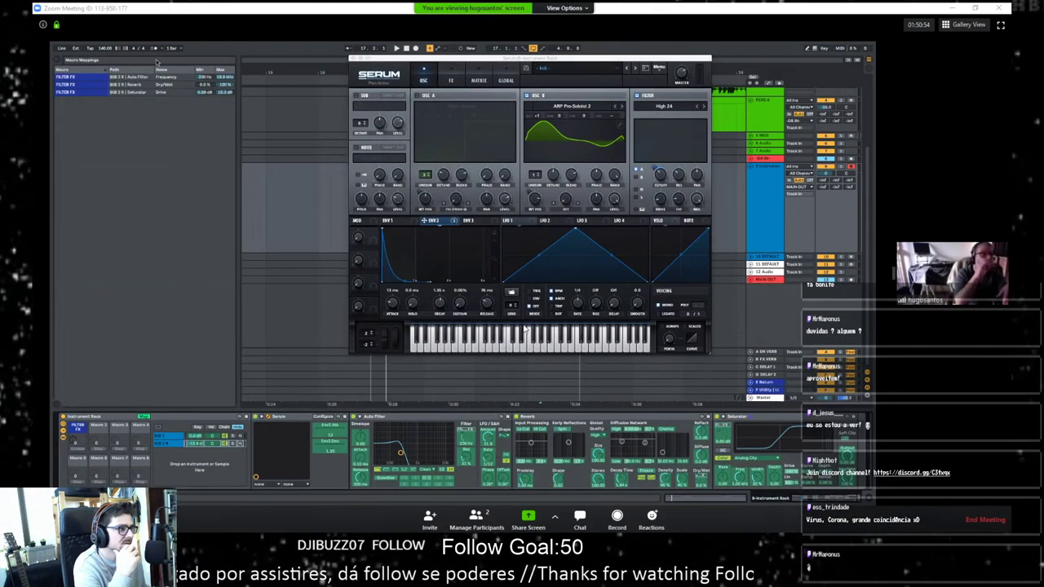
left_click_drag(893, 273, 744, 273)
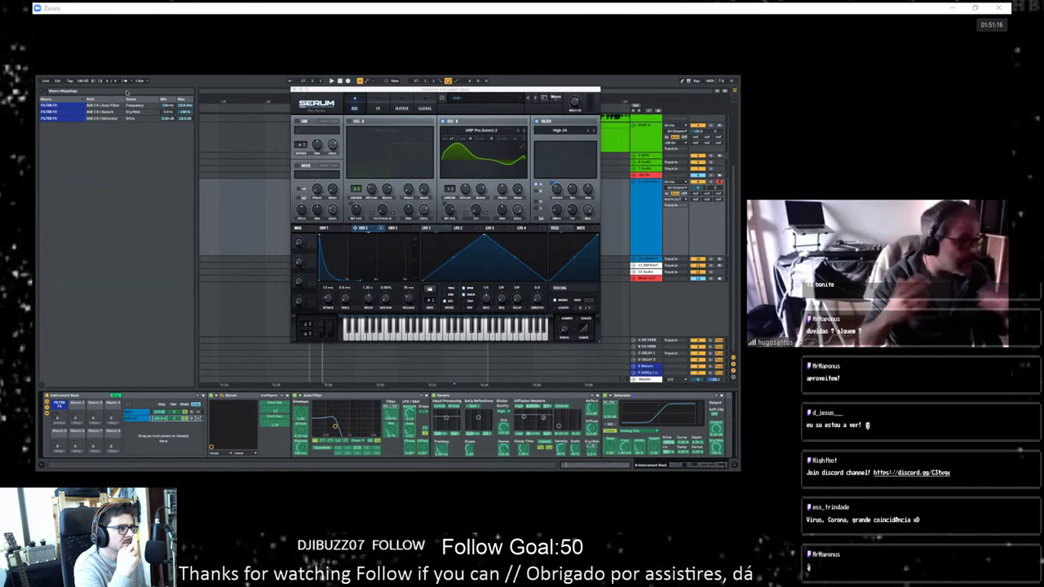
Step: Switch off Serum's oscillator B, switch oscillator A on with its Basic Shapes wavetable and play the loop
left_click(442, 121)
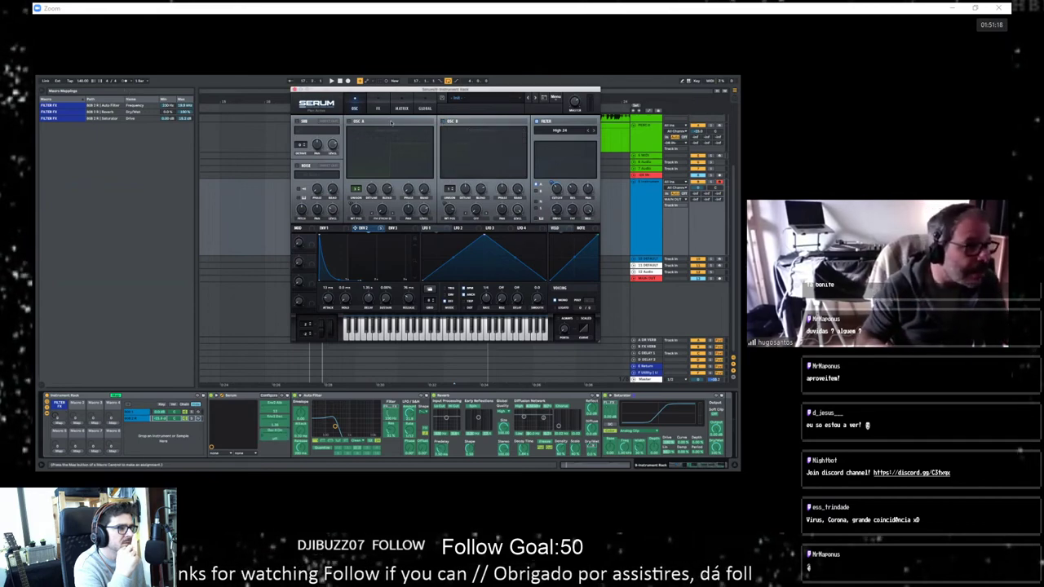
left_click(350, 121)
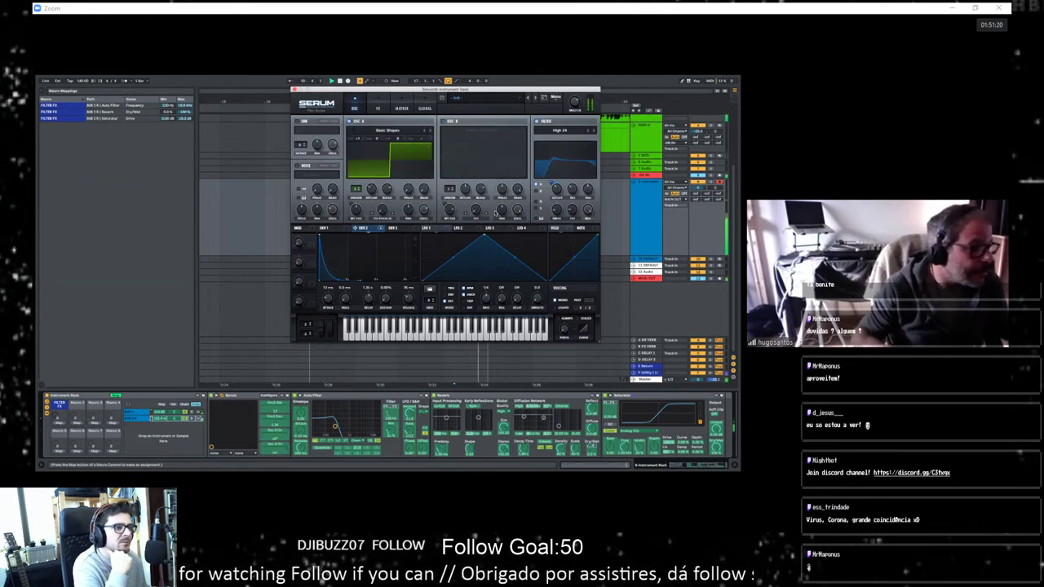
Step: Close the Serum editor, stop playback and leave the instrument rack's macro mapping mode
left_click(294, 90)
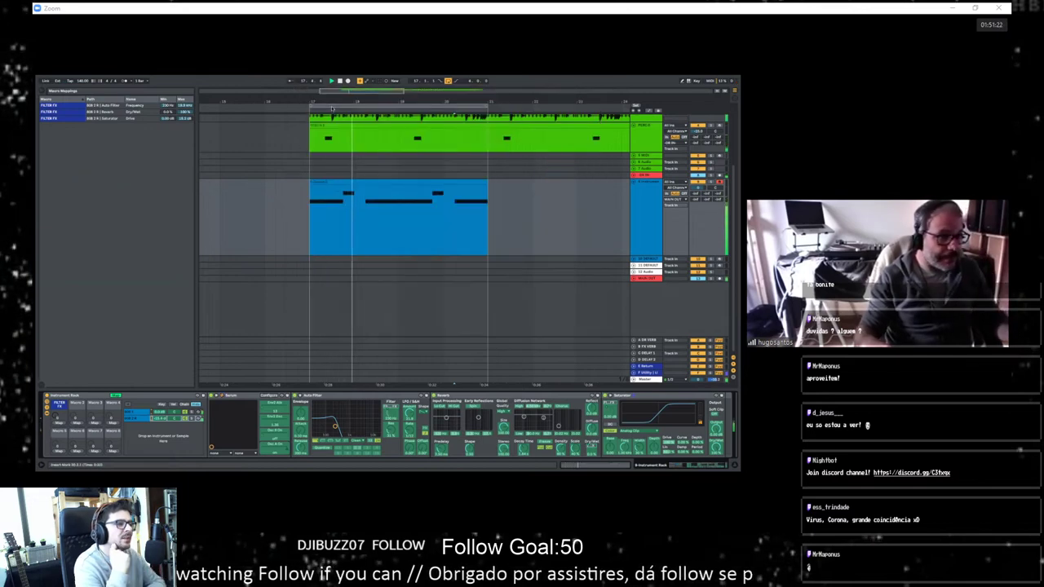
left_click(577, 230)
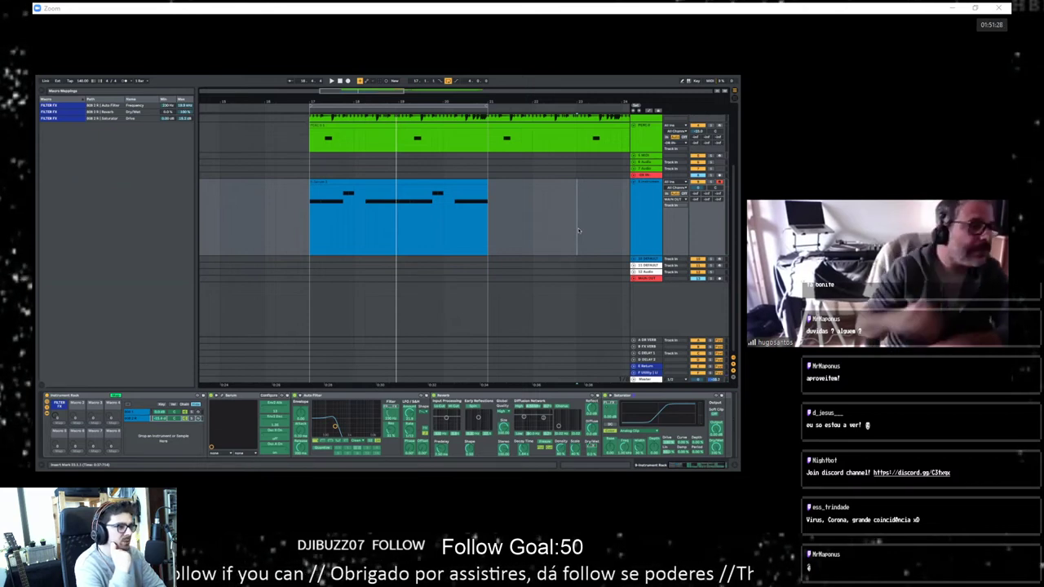
left_click(116, 395)
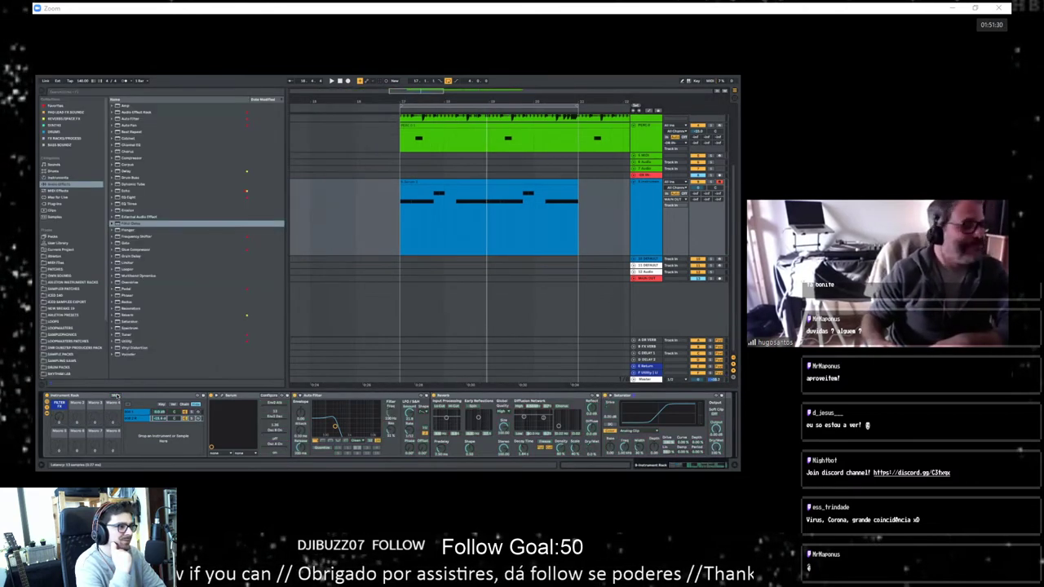
Step: Mute the Serum instrument track, and unfold and enlarge the 10-DEFAULT sampler track beneath it
left_click(634, 258)
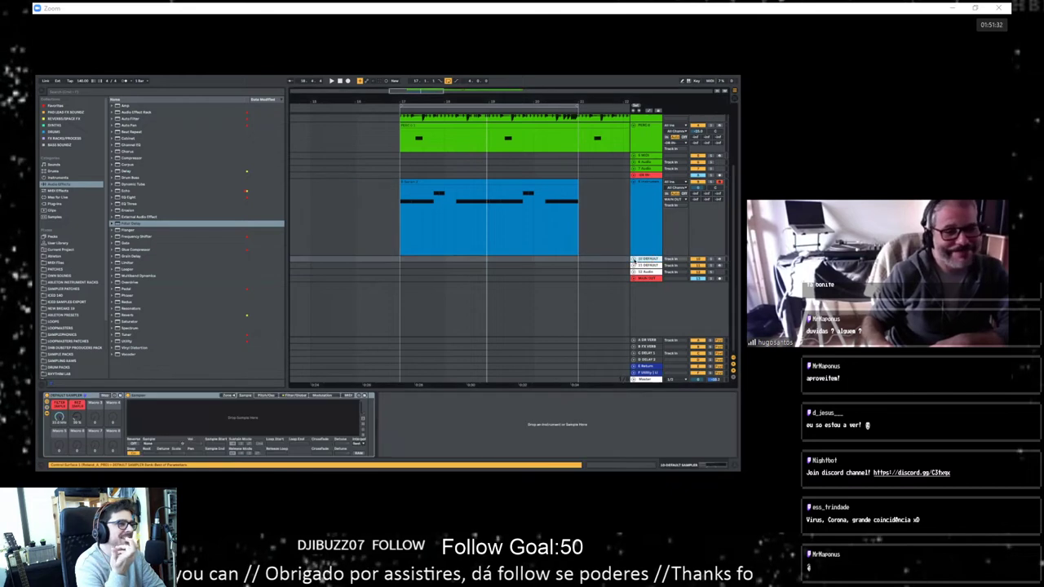
left_click(698, 183)
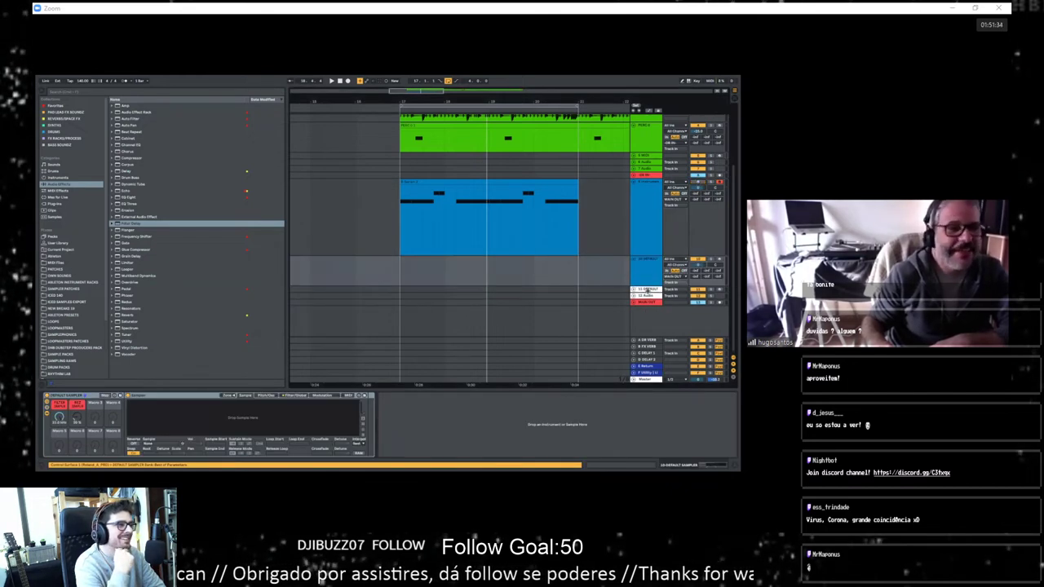
left_click_drag(647, 287, 647, 319)
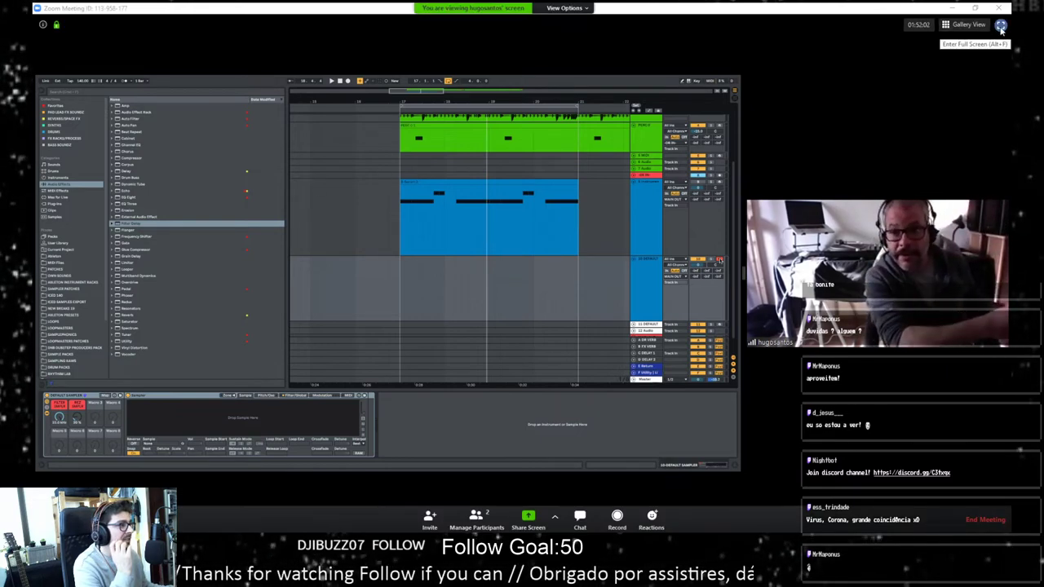
Step: Enlarge the shared screen in Zoom, move the meeting window aside and switch to REAPER with its window widened
left_click_drag(745, 114, 892, 114)
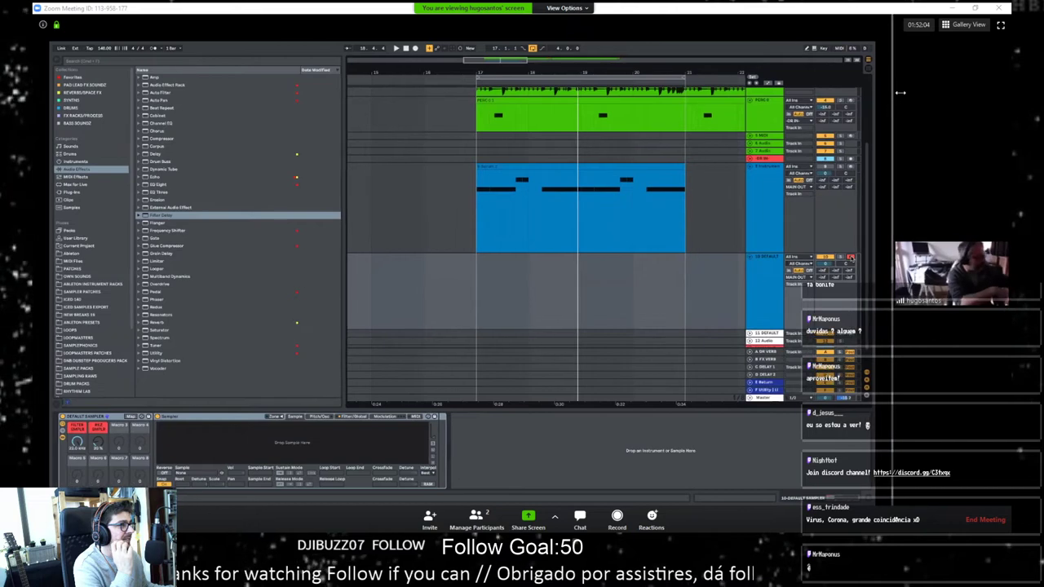
left_click_drag(155, 10, 640, 15)
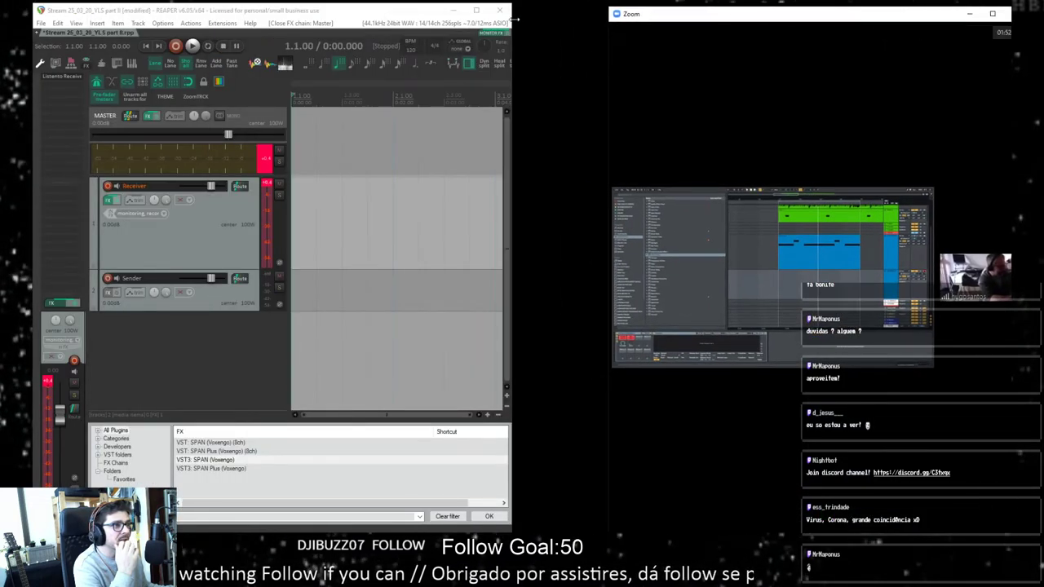
left_click_drag(512, 23, 795, 23)
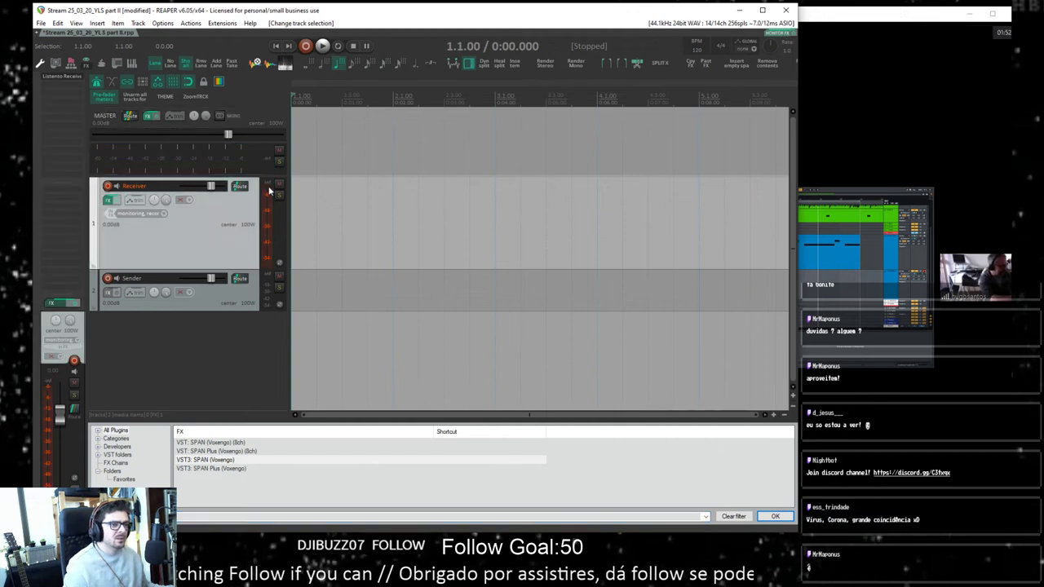
Step: Add a new track below the Sender track, name it Phaseplant and increase its height
double_click(145, 343)
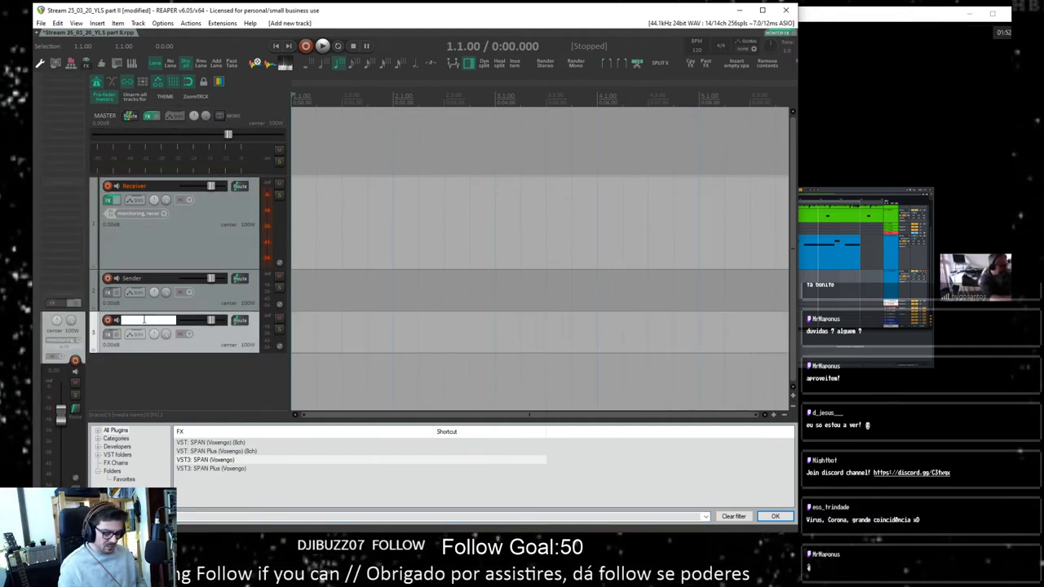
type("pph")
type("Pha")
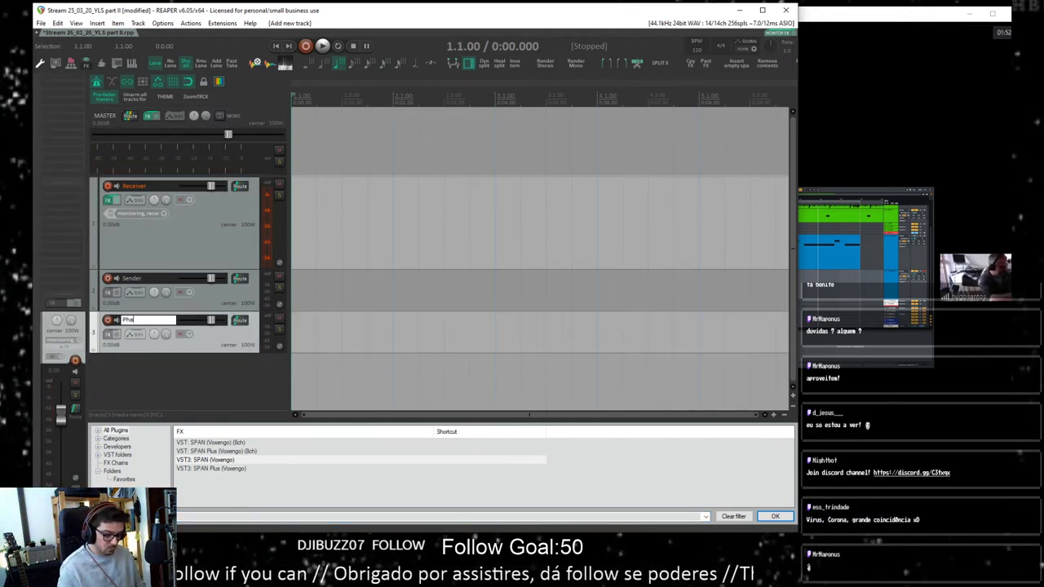
type("se")
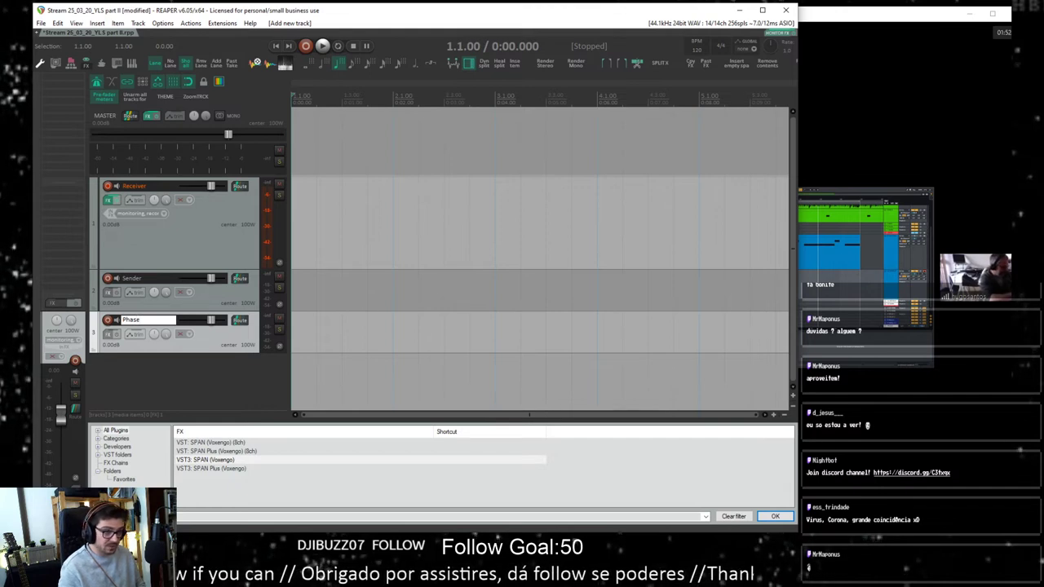
type("plant")
key("Return")
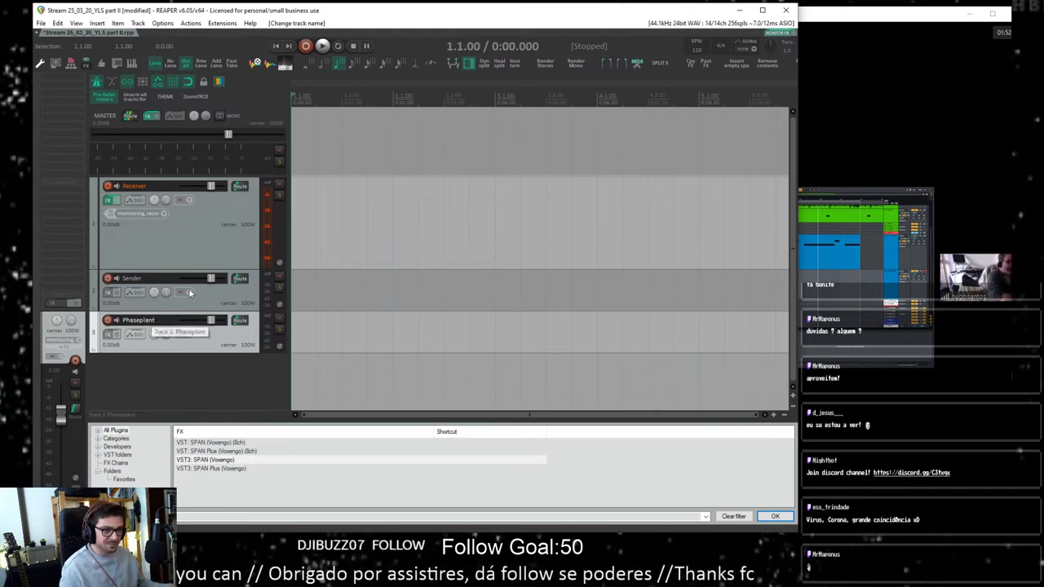
left_click_drag(218, 353, 221, 385)
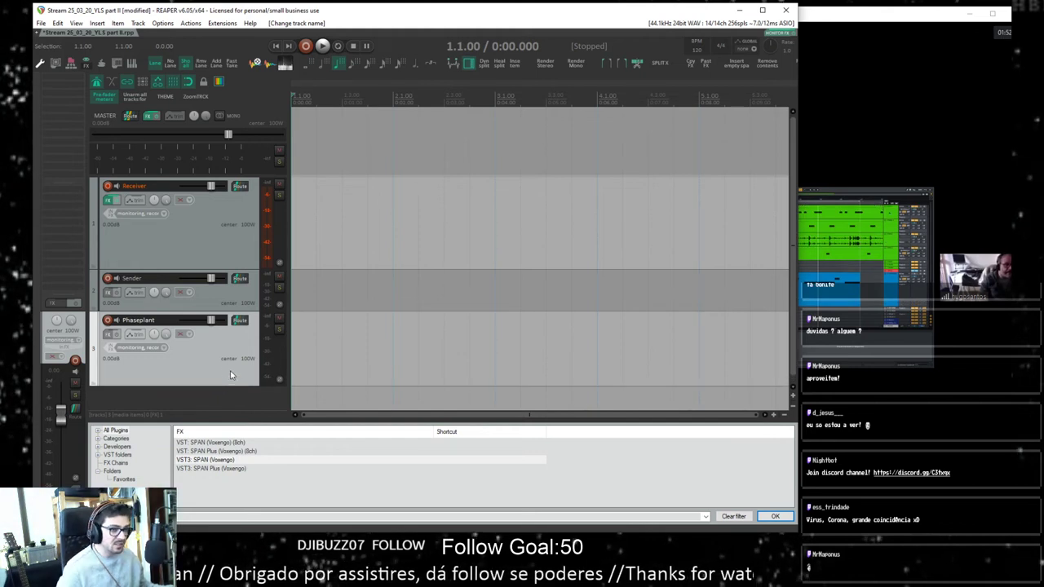
Step: Open the Phaseplant track's FX chain and search the plug-in list for "phase", narrowing it to "phasep"
left_click(108, 334)
double_click(187, 515)
type("phase")
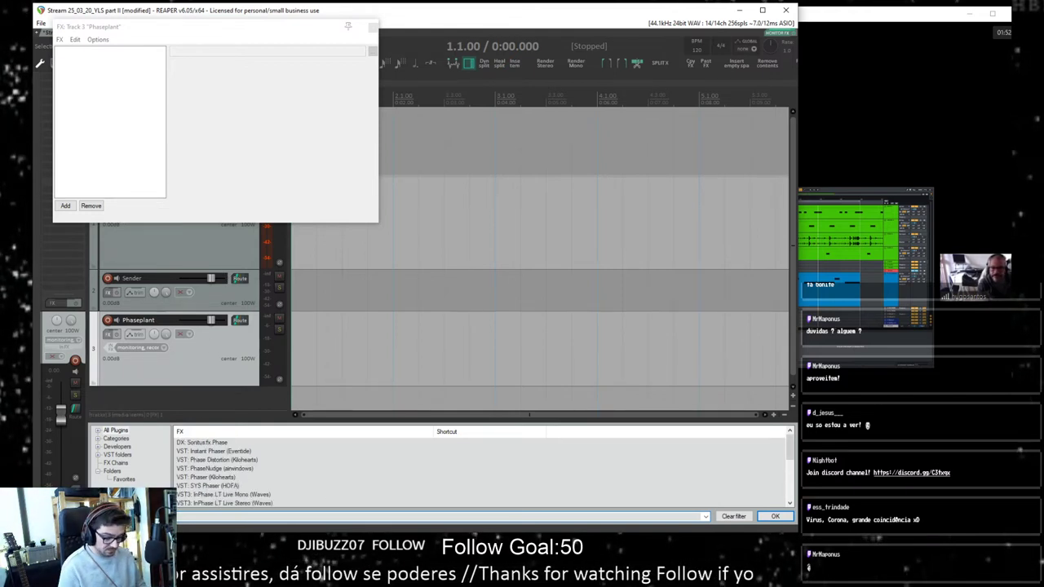
type("p")
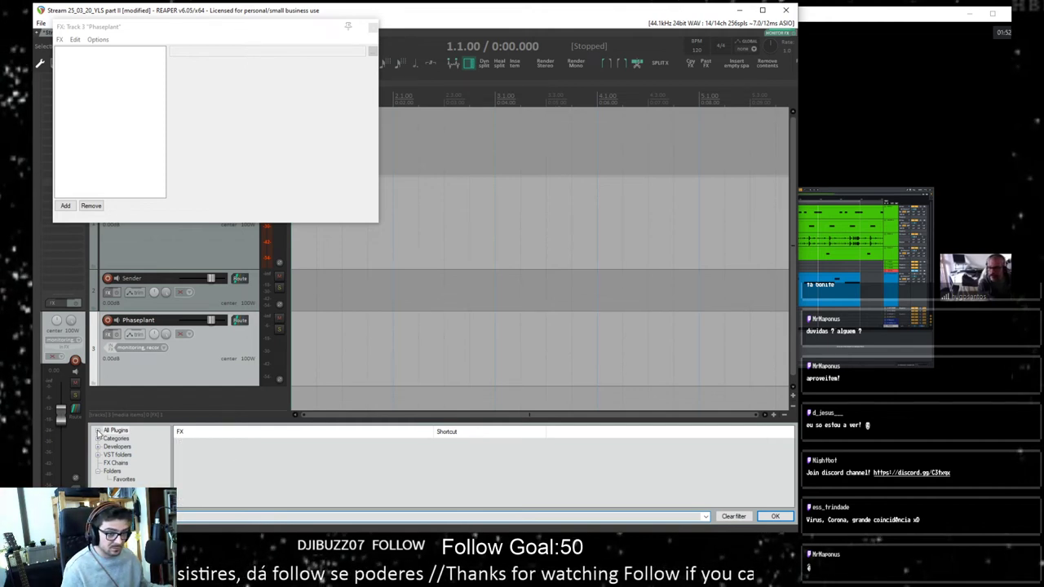
Step: Filter the VSTi plugins by "plant" and add Phase Plant (Kilohearts) to the Phaseplant track's FX chain
double_click(116, 431)
left_click(119, 463)
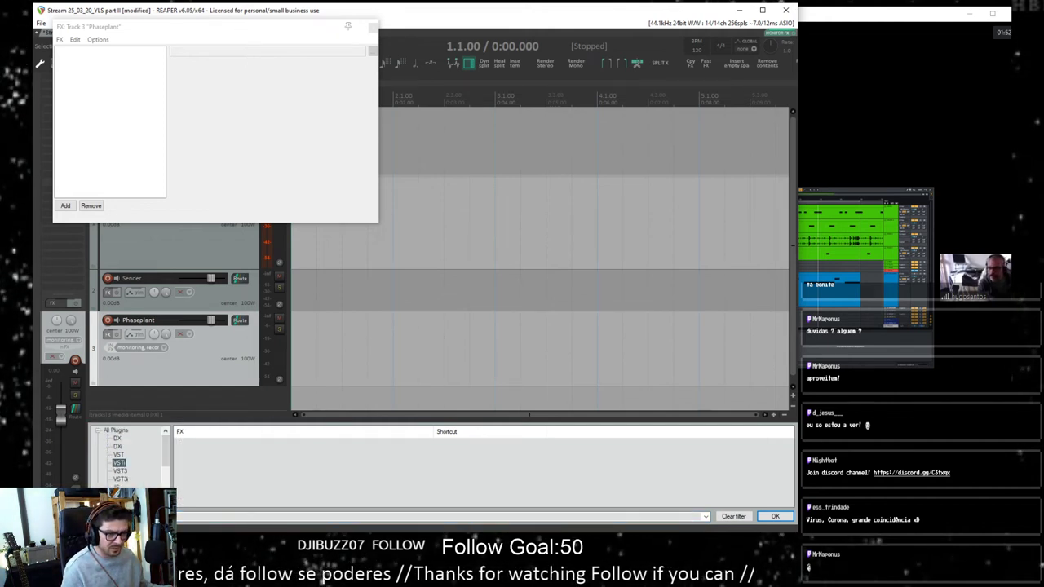
left_click(155, 516)
type("plant")
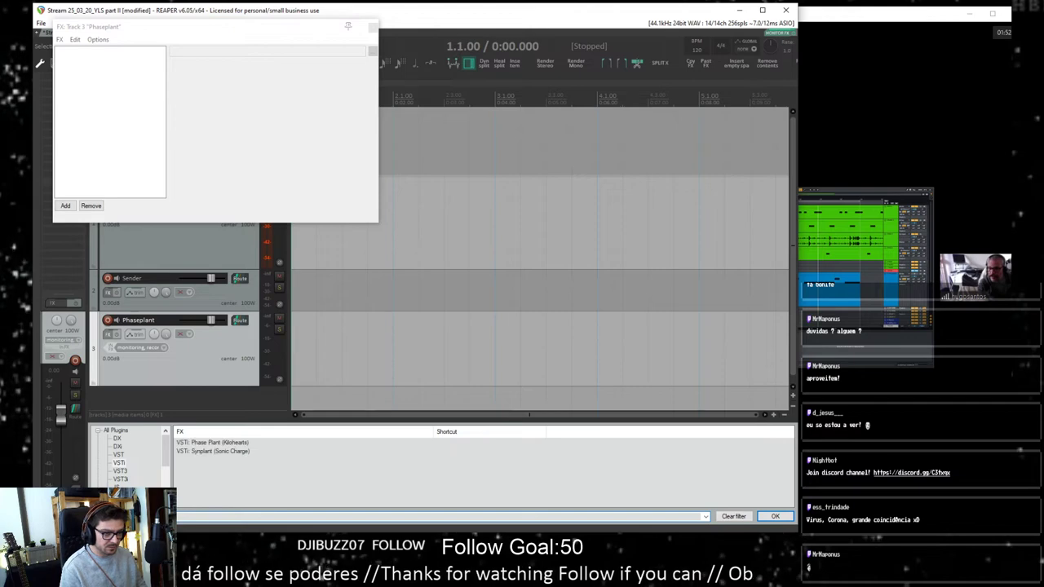
left_click_drag(207, 442, 115, 140)
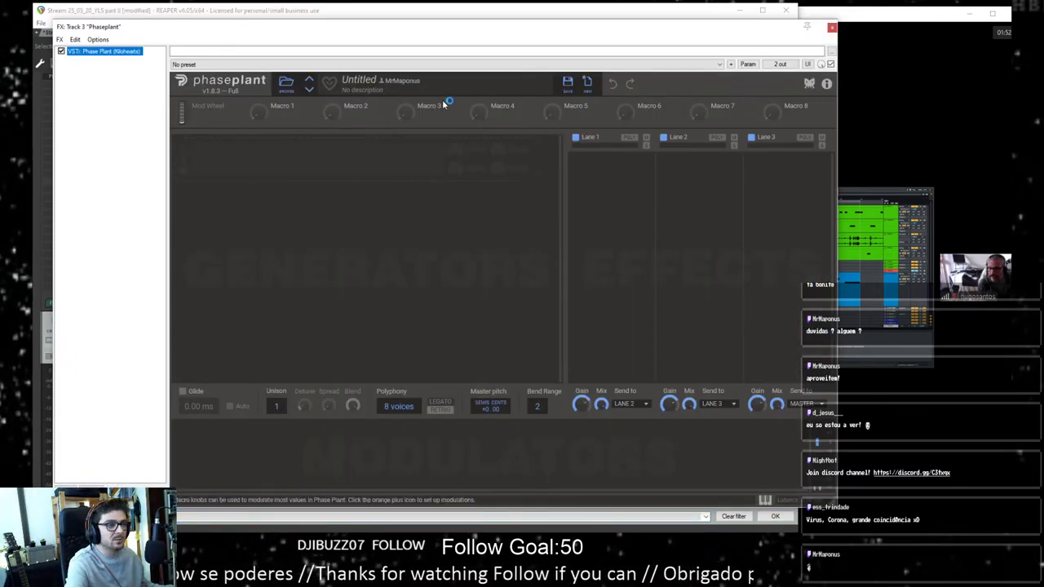
left_click_drag(275, 28, 371, 25)
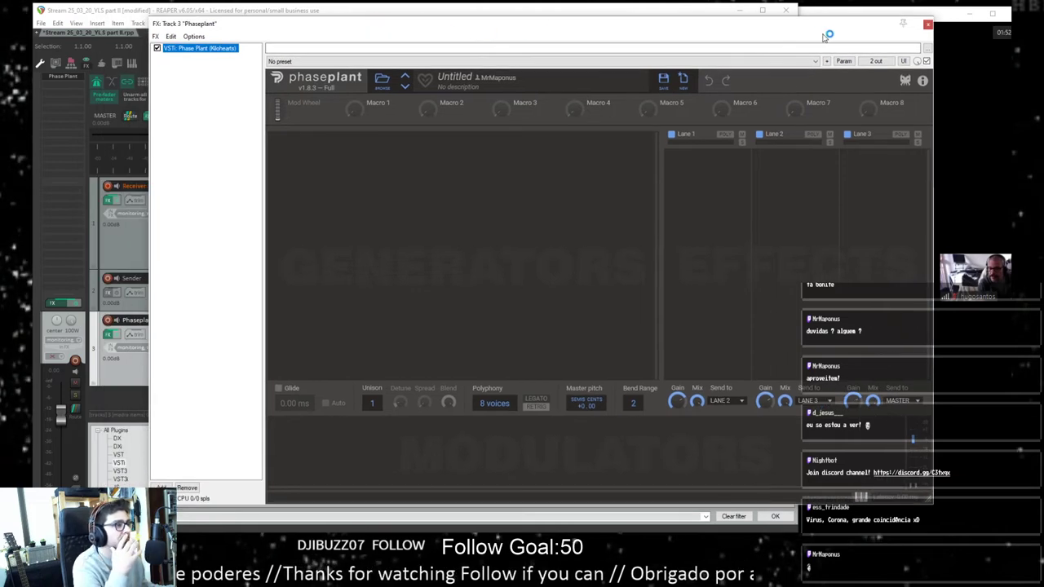
left_click(927, 24)
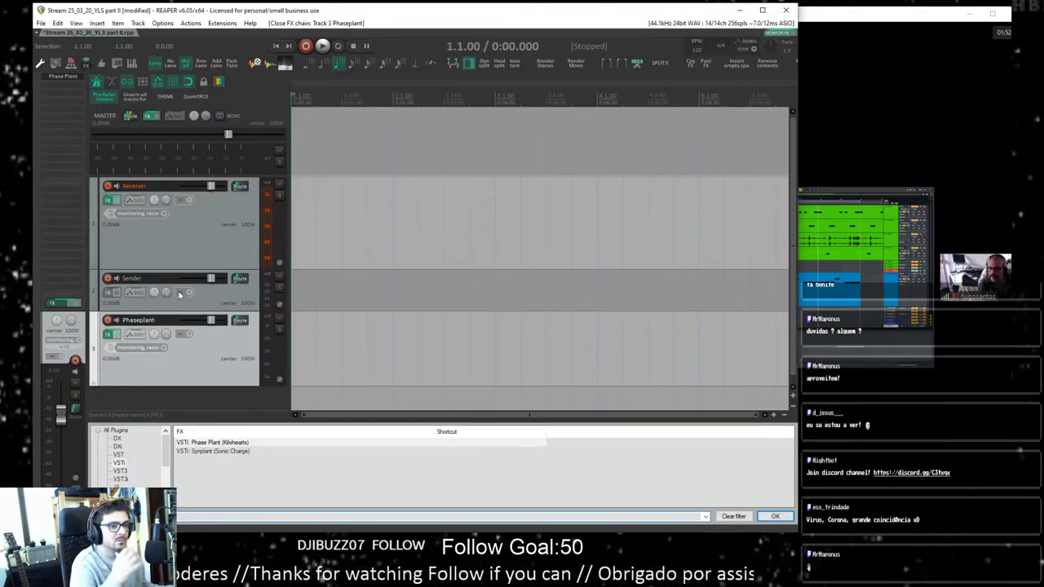
left_click(207, 302)
left_click(203, 366)
left_click(109, 336)
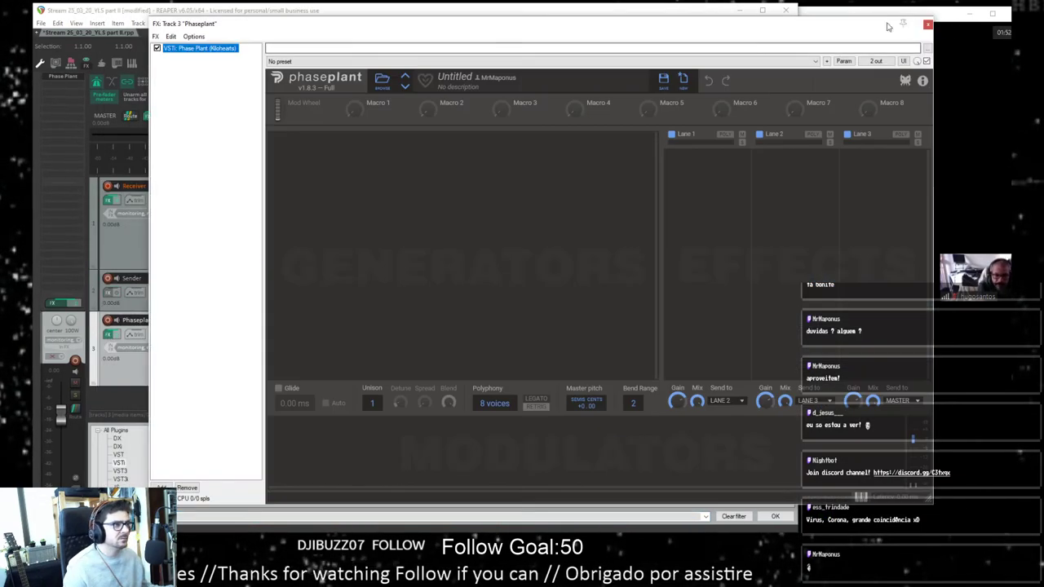
left_click(927, 25)
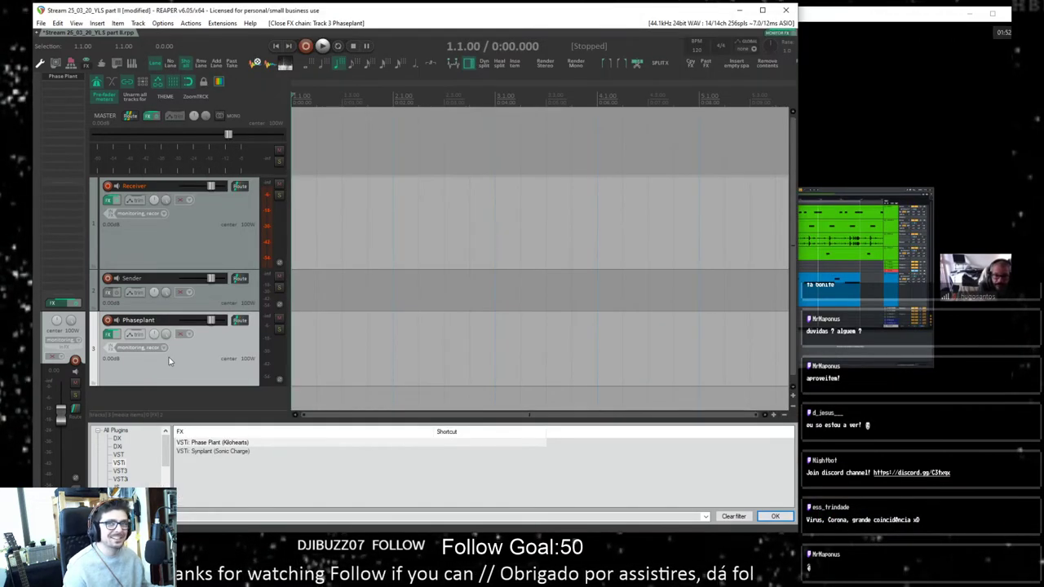
Step: Reopen the Phaseplant track's FX chain and show the User folder in Phase Plant's preset browser
left_click(108, 335)
left_click_drag(694, 32, 581, 47)
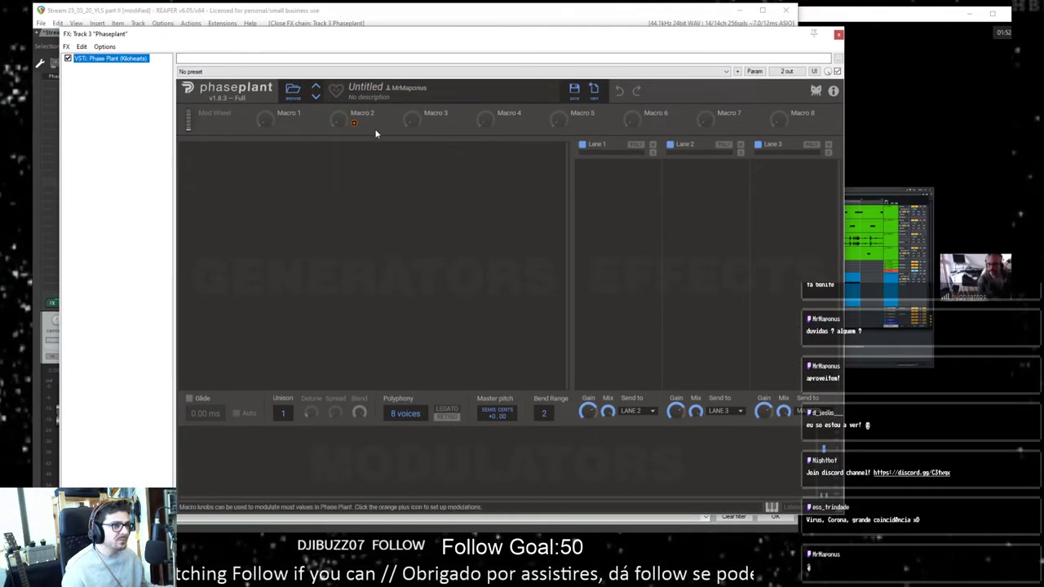
left_click(292, 89)
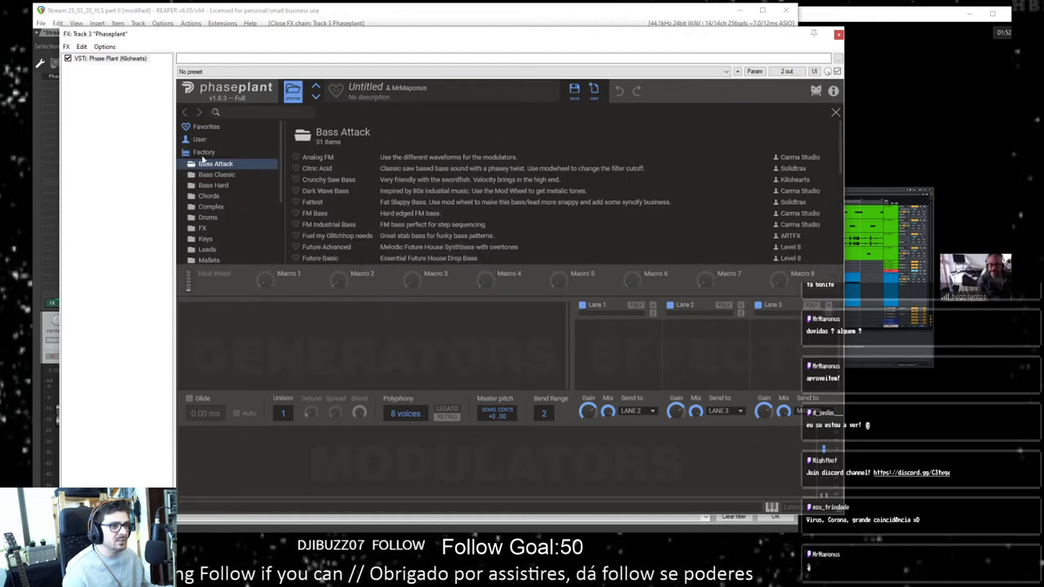
left_click(204, 140)
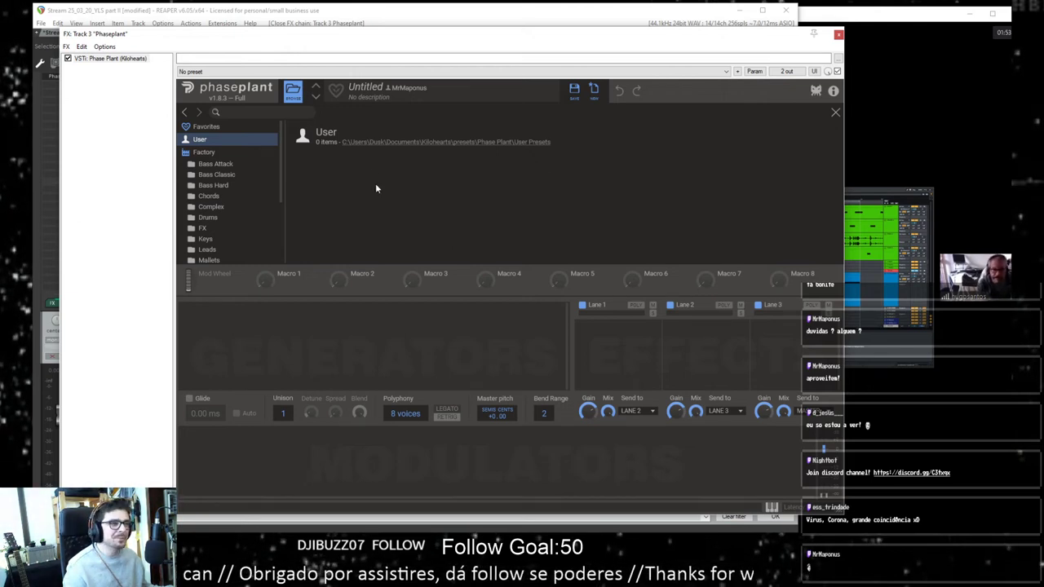
Step: Try to import the patch files into Phase Plant's User folder, first seven together and then a single one
left_click(293, 92)
left_click(294, 92)
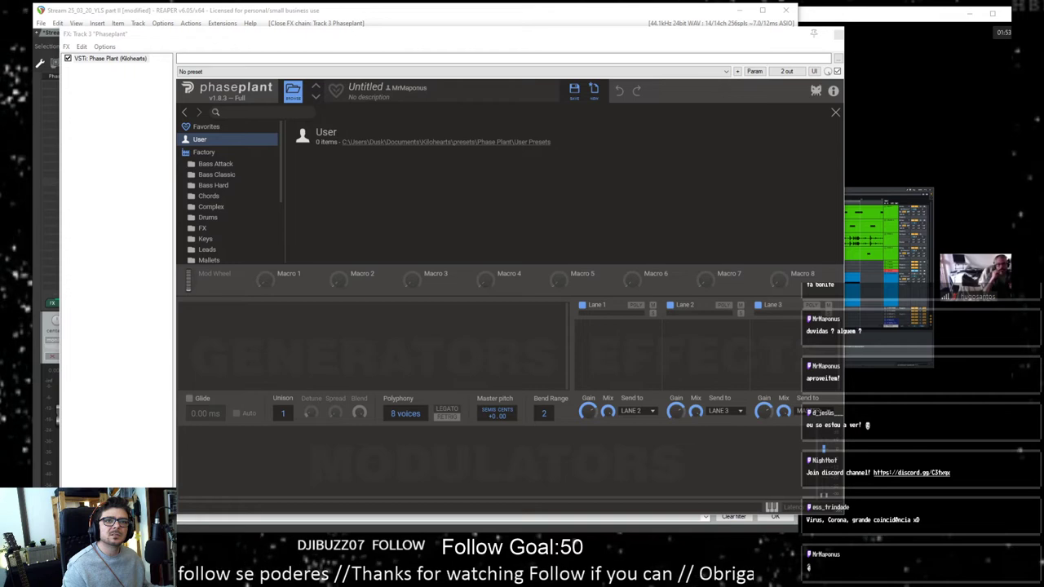
left_click_drag(440, 249, 443, 211)
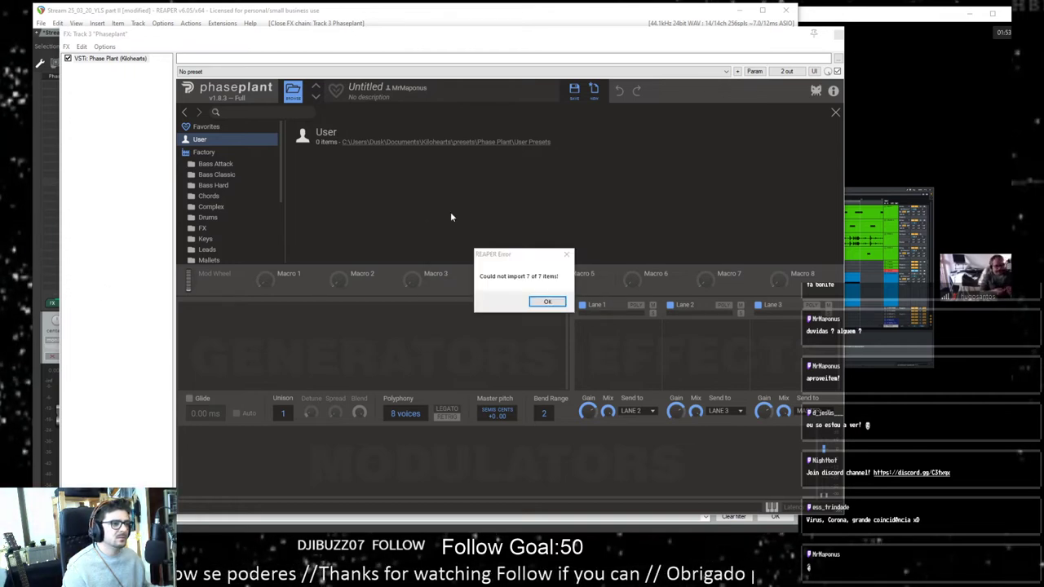
left_click(547, 303)
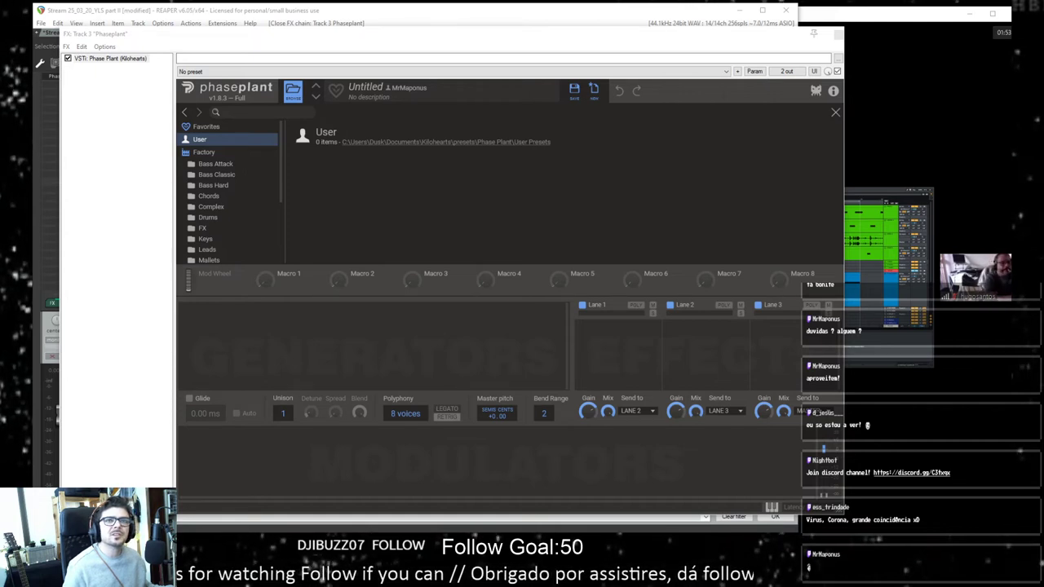
left_click_drag(139, 289, 425, 221)
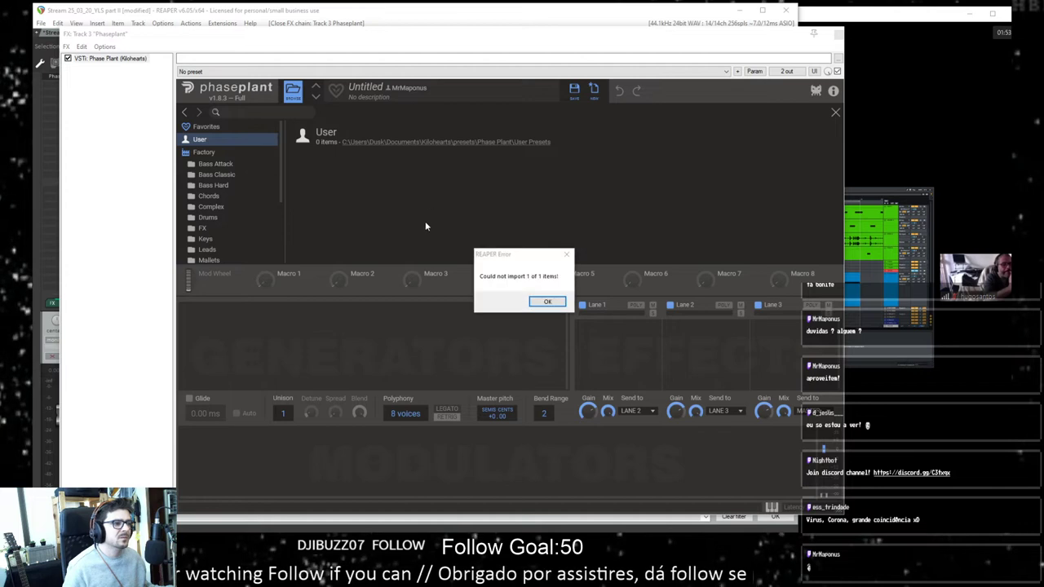
left_click(545, 301)
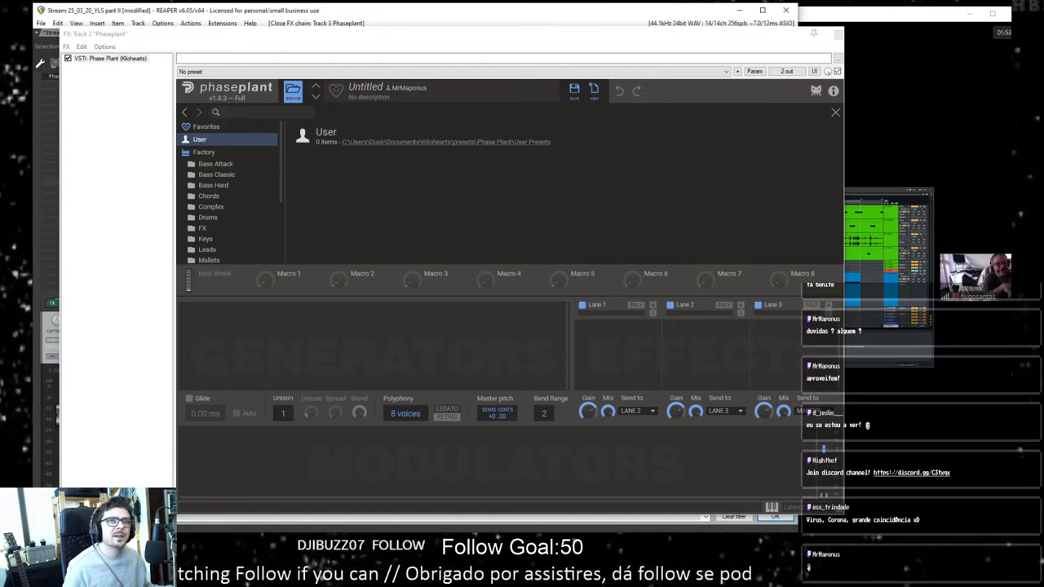
Step: Look for the My phaseplant patches folder in the preset browser, and remove Phase Plant from the track's FX chain
left_click(340, 193)
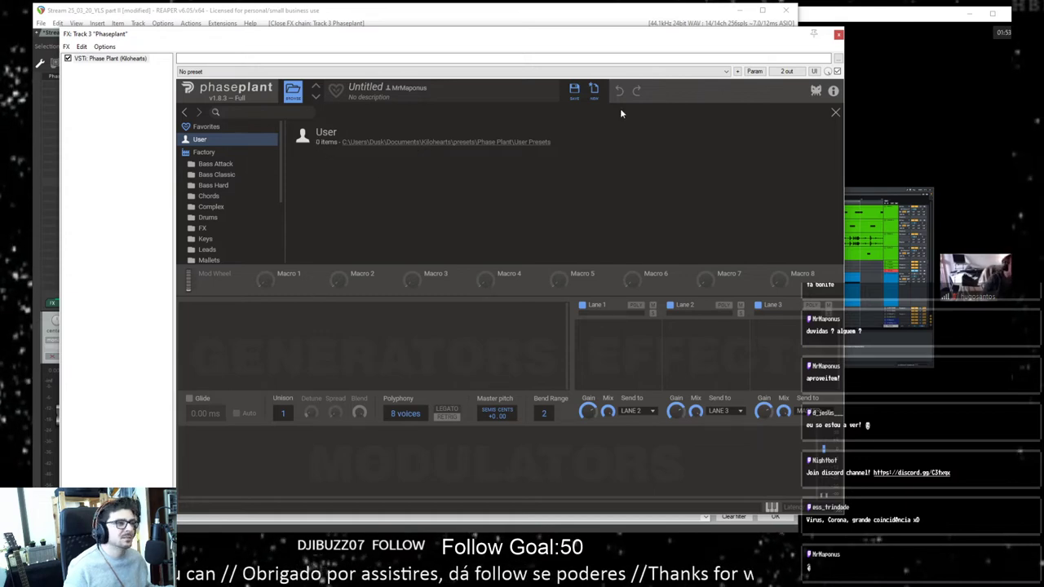
left_click_drag(622, 36, 679, 27)
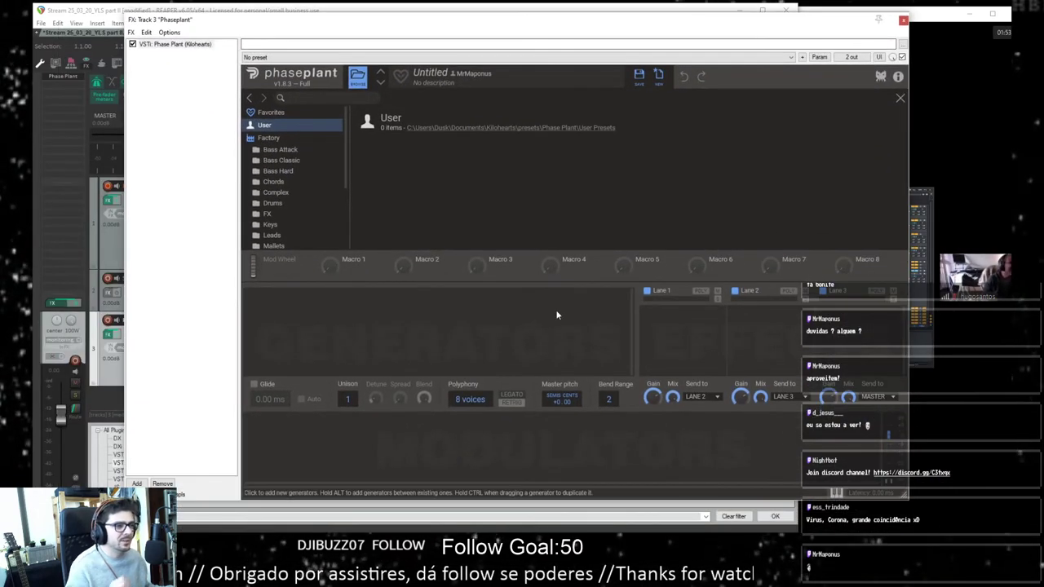
scroll(290, 177, "down", 3)
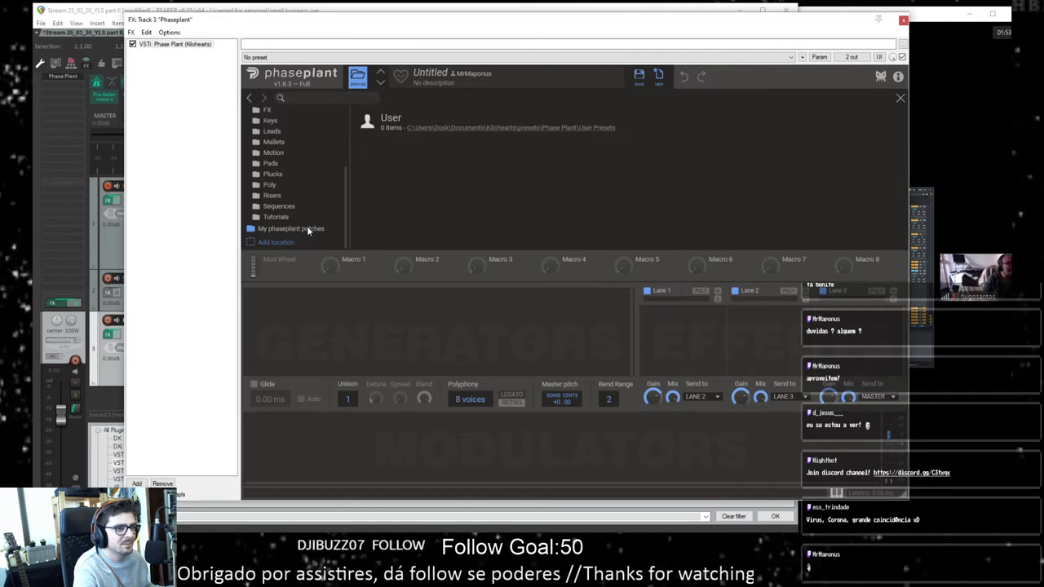
left_click(182, 53)
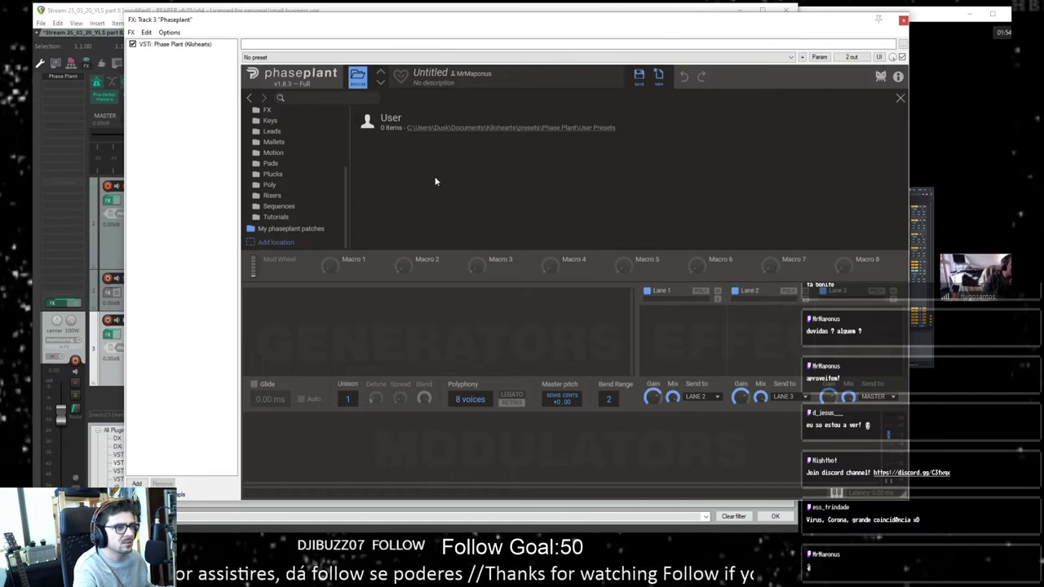
left_click(205, 46)
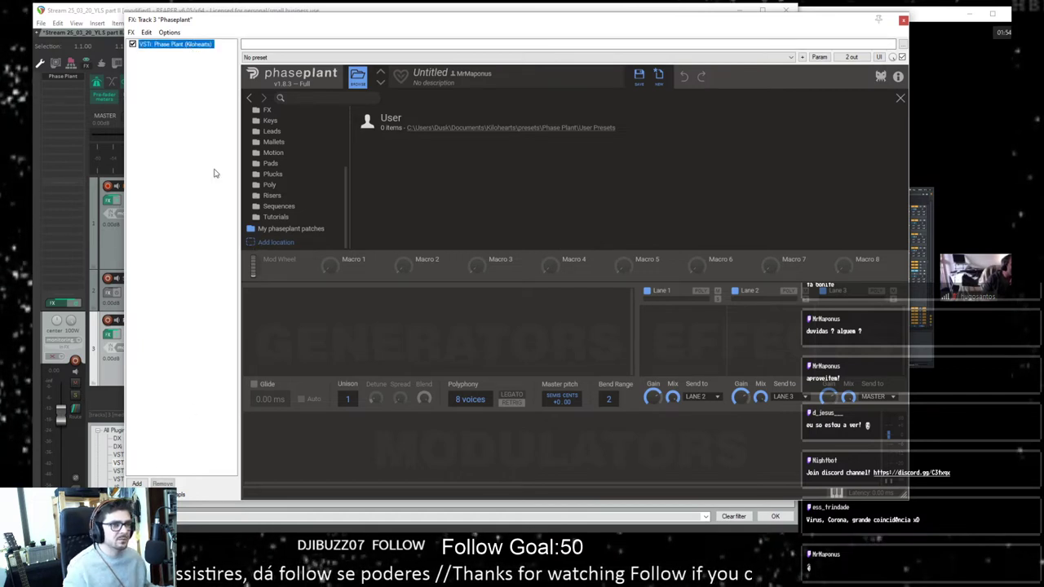
left_click(162, 484)
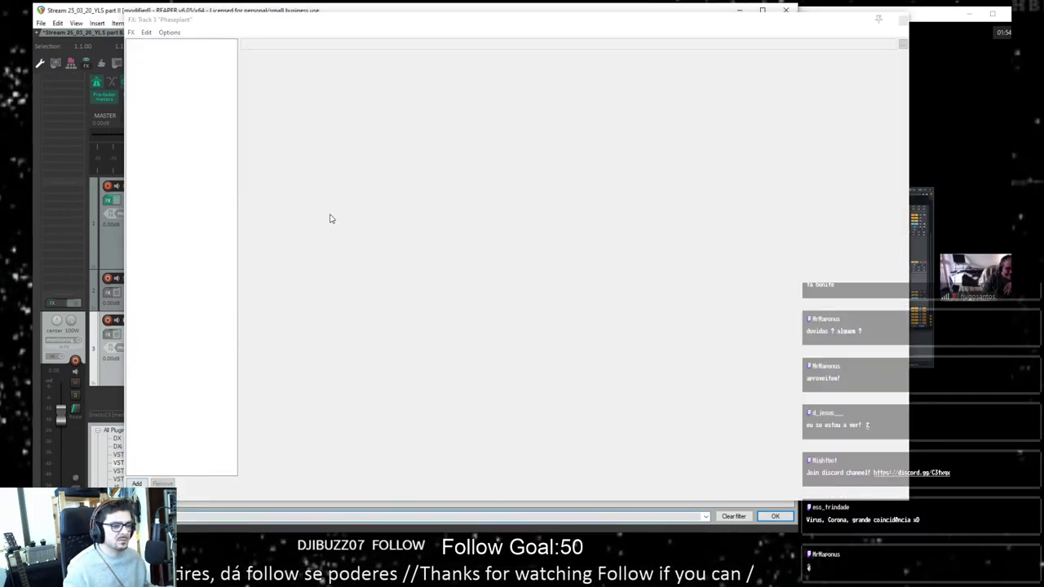
Step: Add a fresh instance of Phase Plant (Kilohearts) to the Phaseplant track's empty FX chain
left_click_drag(265, 19, 364, 21)
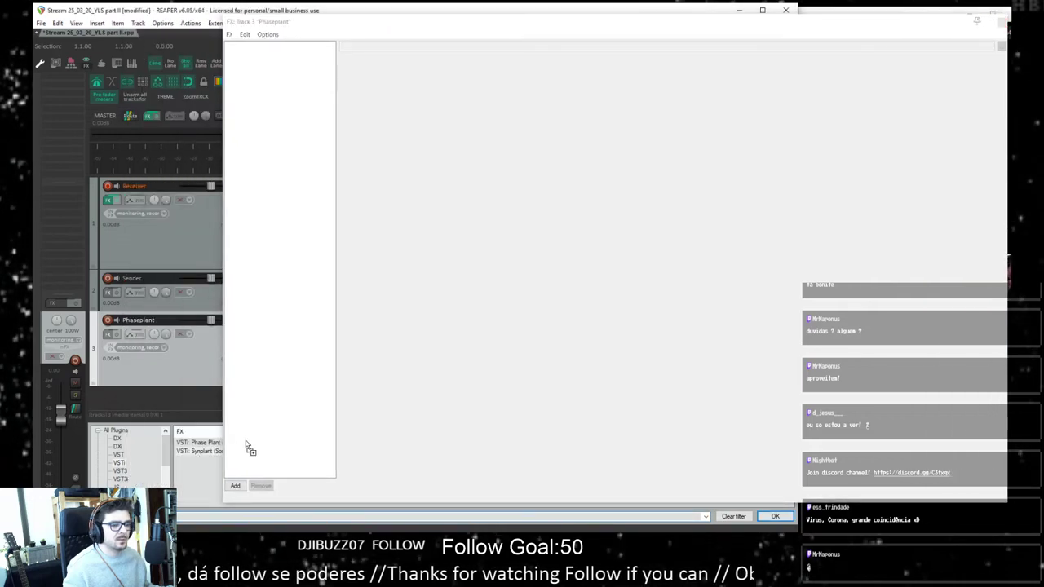
left_click(201, 444)
left_click_drag(327, 276, 318, 257)
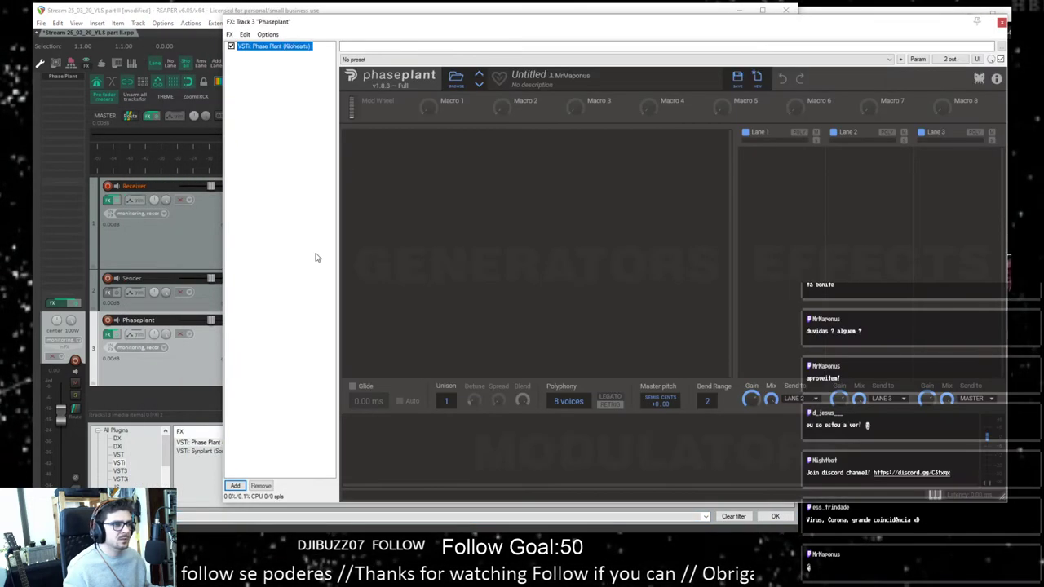
Step: Load the ArpStepINSONIA! preset from the My phaseplant patches folder and close the FX window
left_click(456, 84)
scroll(403, 200, "down", 5)
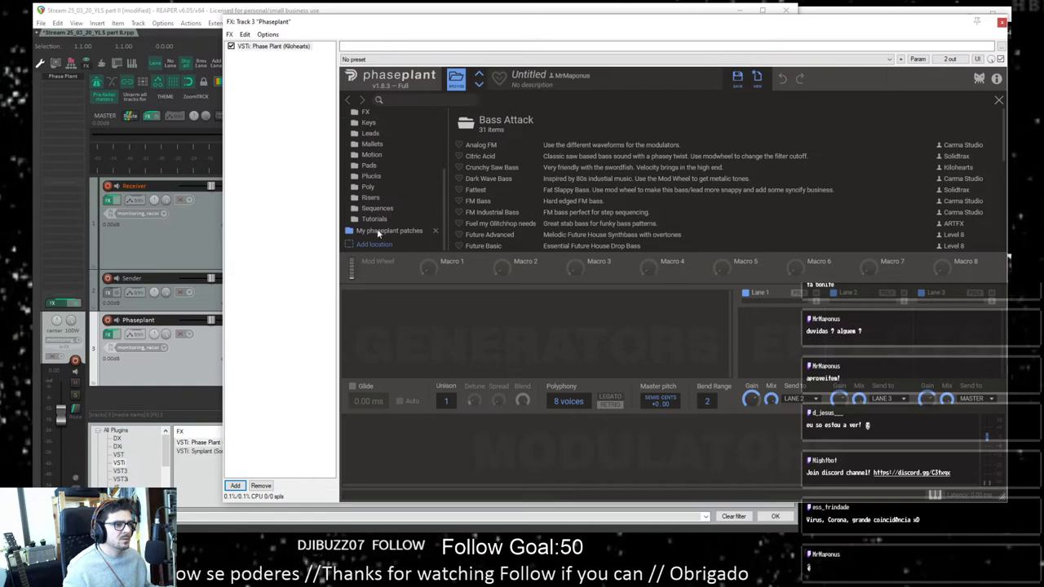
left_click(378, 230)
double_click(487, 145)
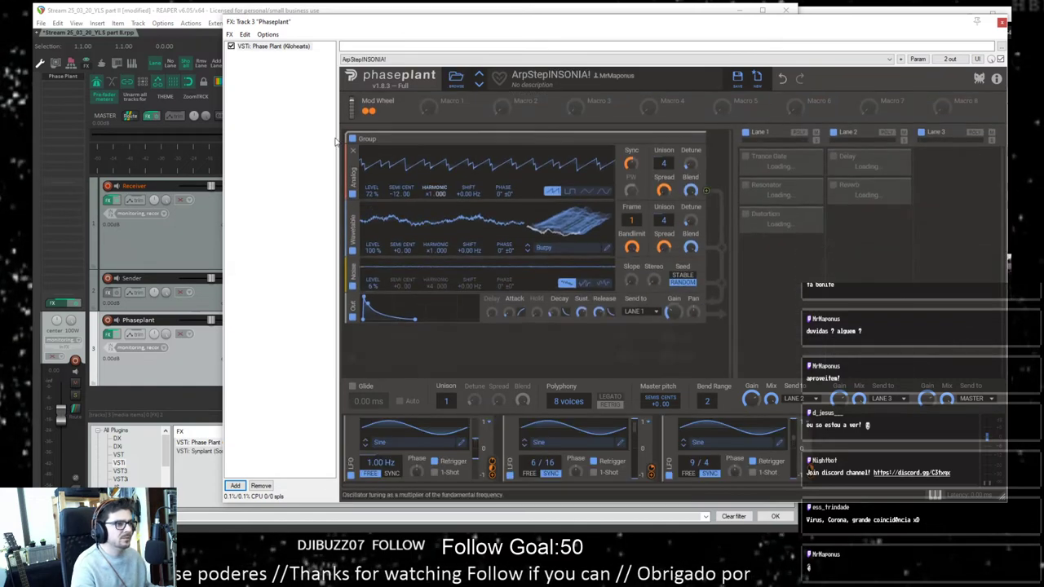
left_click(1002, 22)
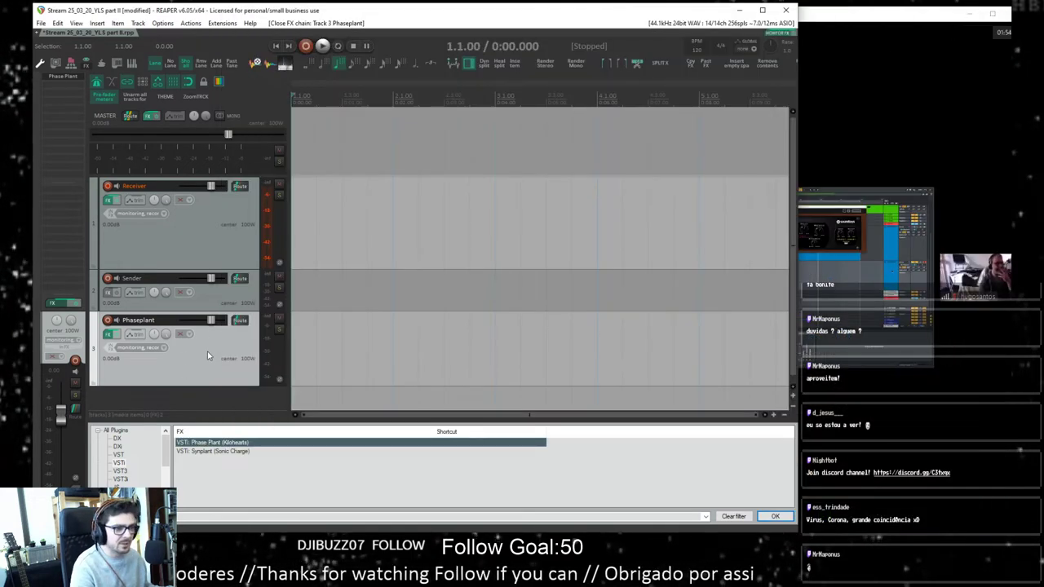
Step: Set the Phaseplant track's input to MIDI from masterkey 49 on all channels and arm the track for recording
left_click(136, 349)
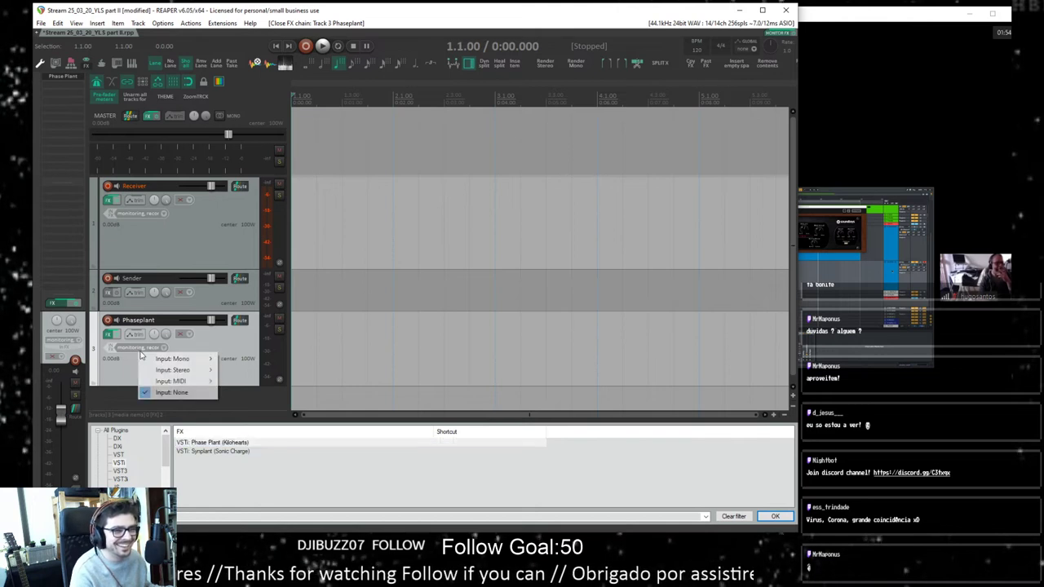
mouse_move(192, 381)
mouse_move(278, 397)
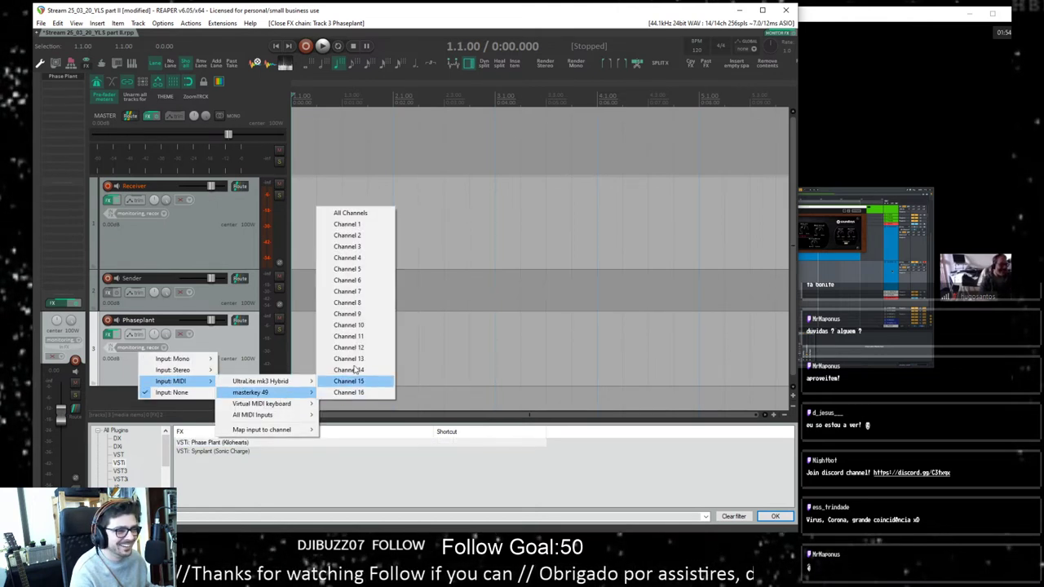
left_click(351, 210)
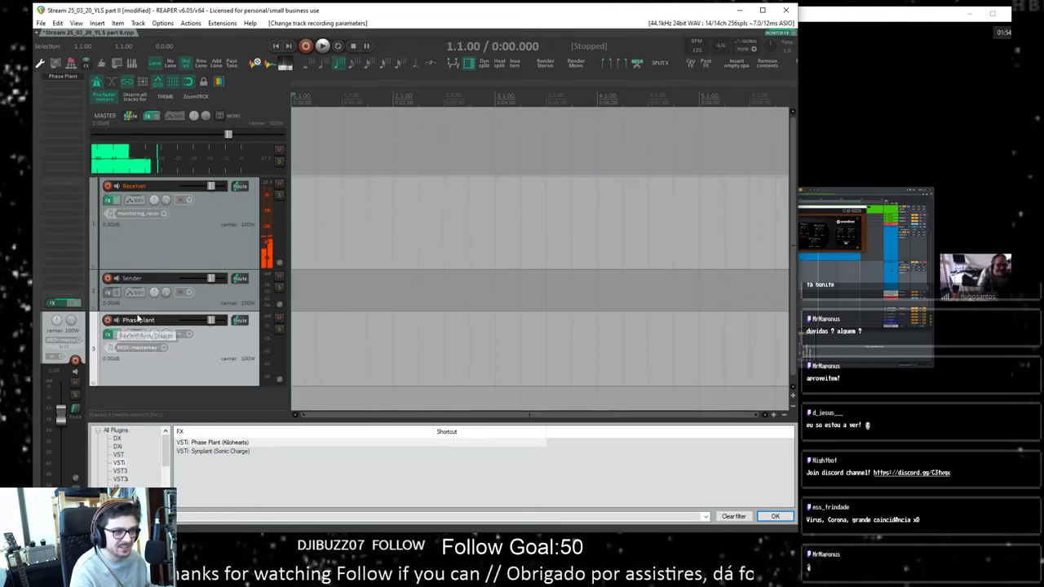
left_click(107, 320)
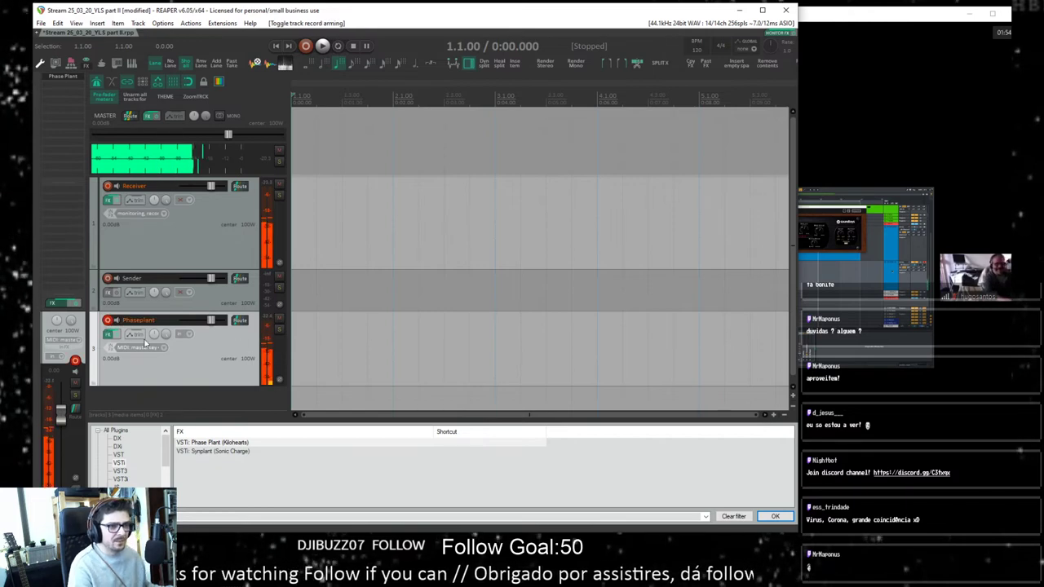
Step: Reopen Phase Plant on the Phaseplant track and load the "DarkBassSTEP - not finished" preset from My phaseplant patches
left_click(107, 335)
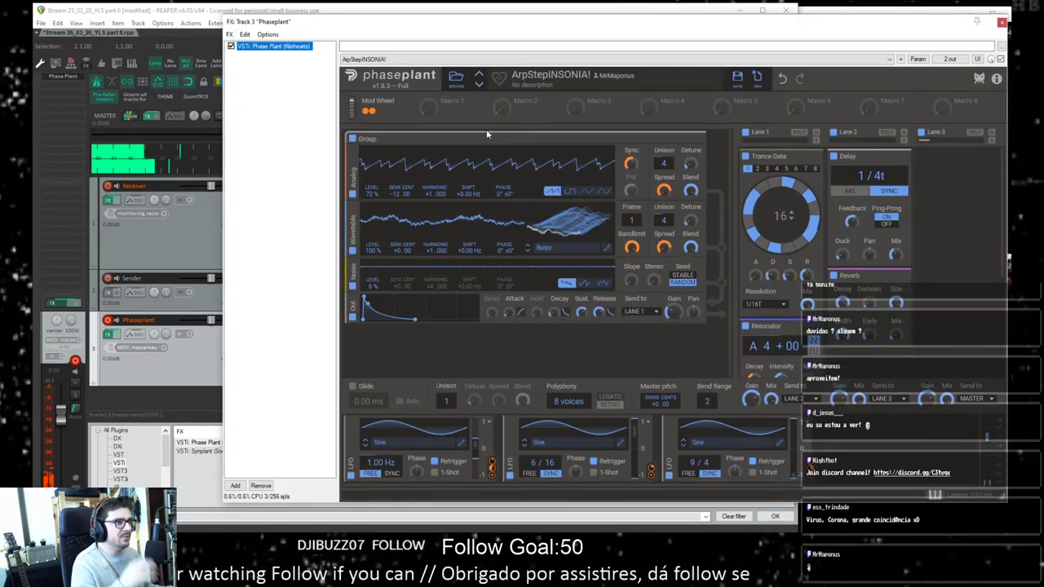
left_click_drag(629, 26, 475, 34)
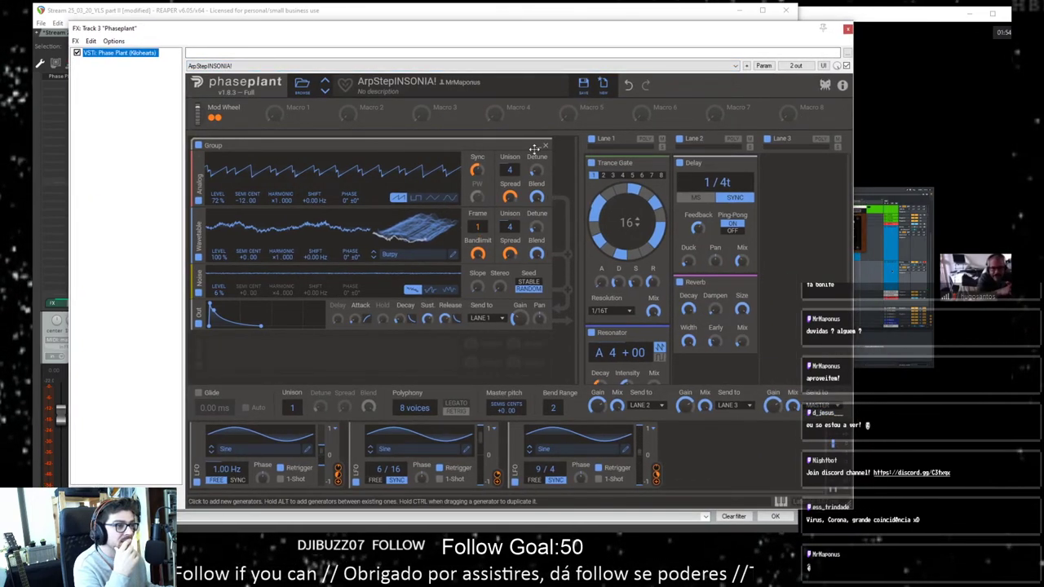
left_click(199, 178)
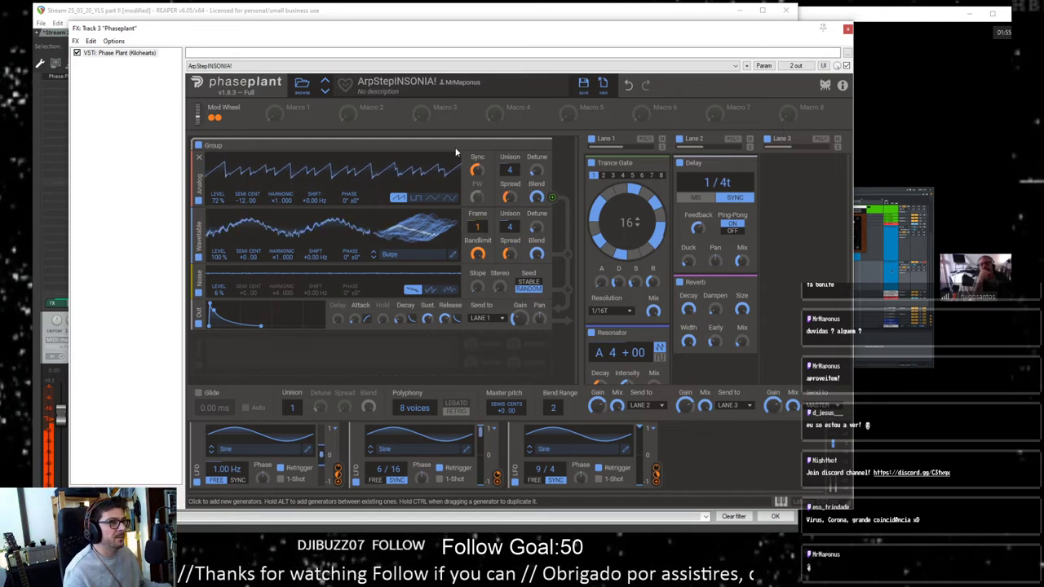
left_click(302, 84)
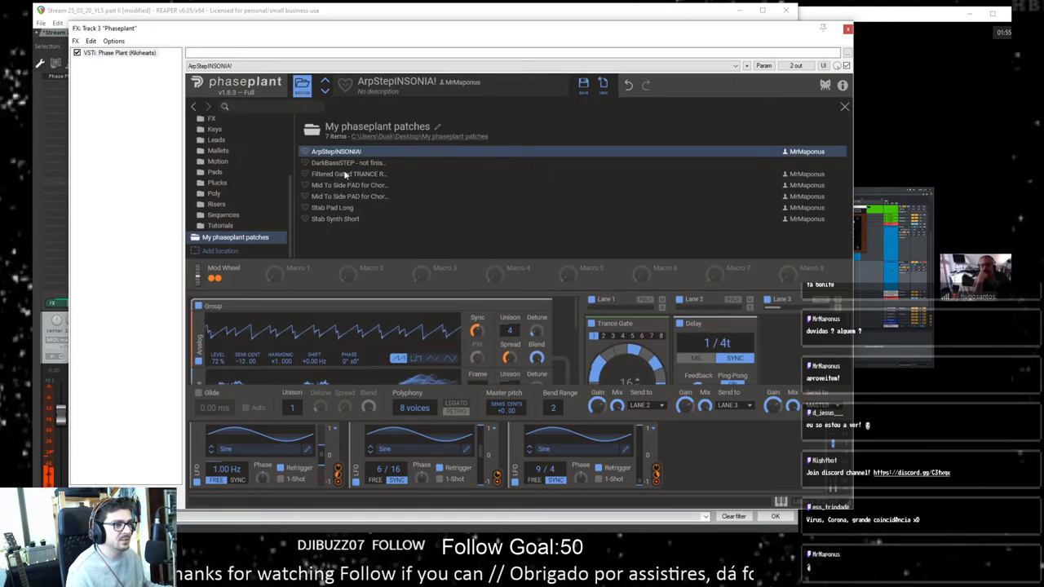
left_click(343, 162)
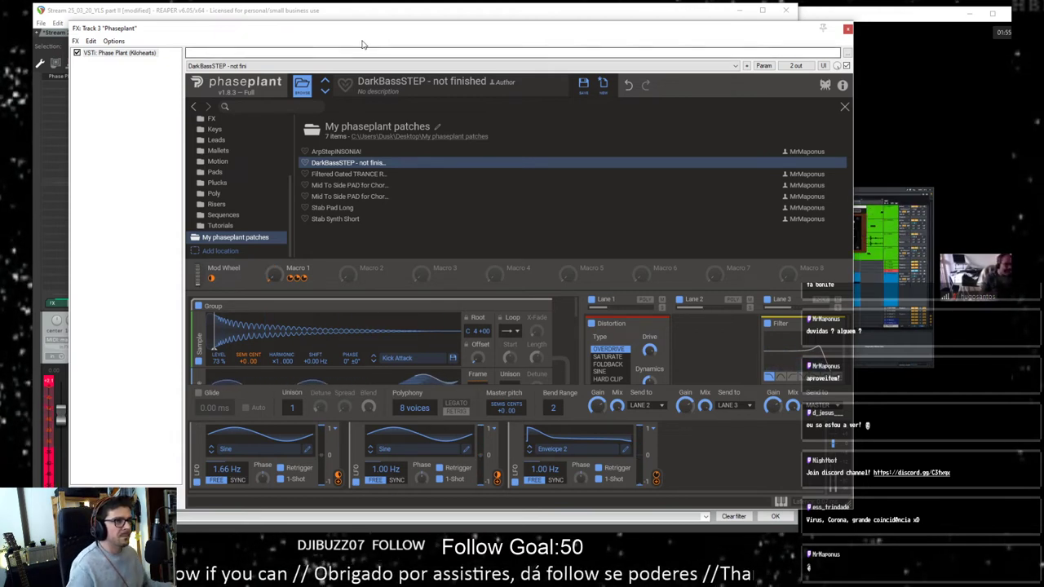
Step: Audition the Filtered Gated TRANCE Rythm, both Mid To Side PAD for Chords and Stab Pad Long presets in turn, then close the preset browser
left_click(349, 175)
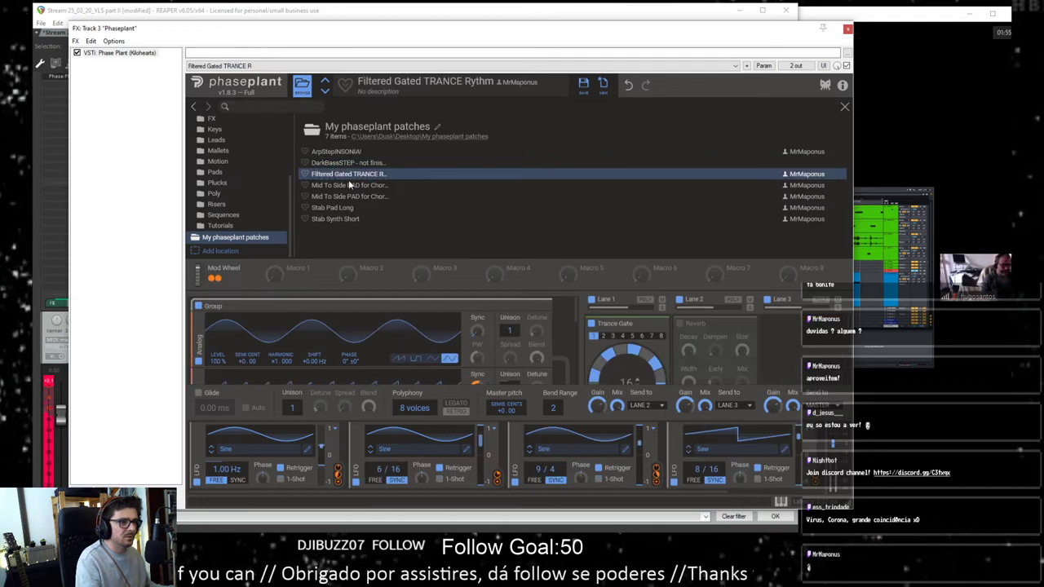
left_click(351, 186)
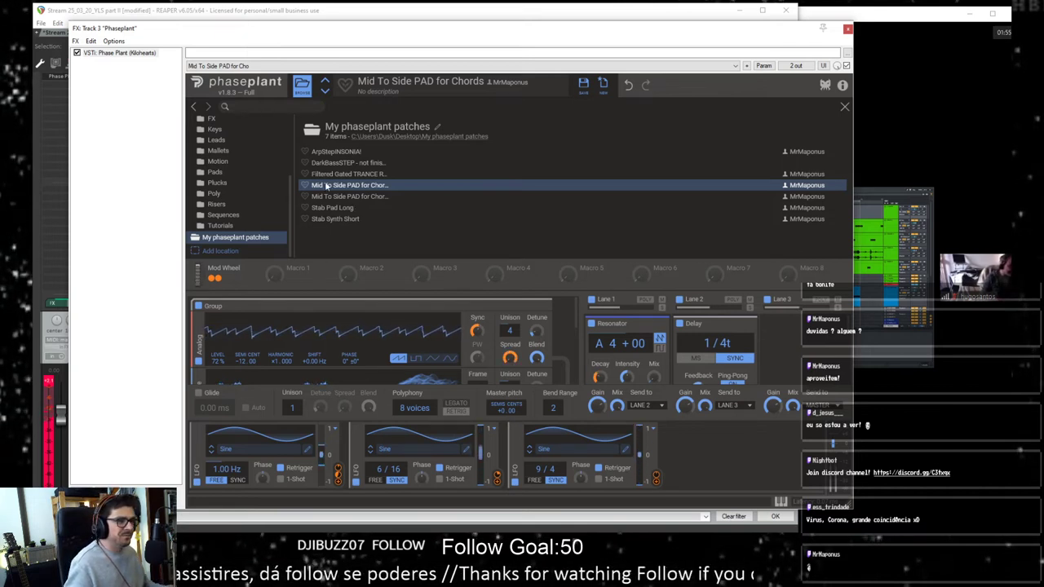
left_click(348, 197)
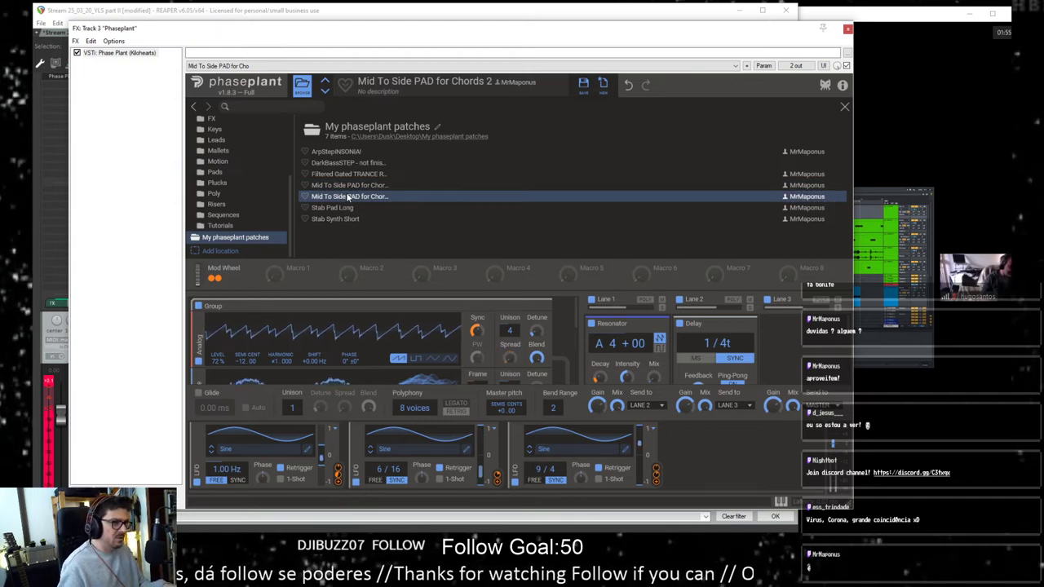
left_click(345, 208)
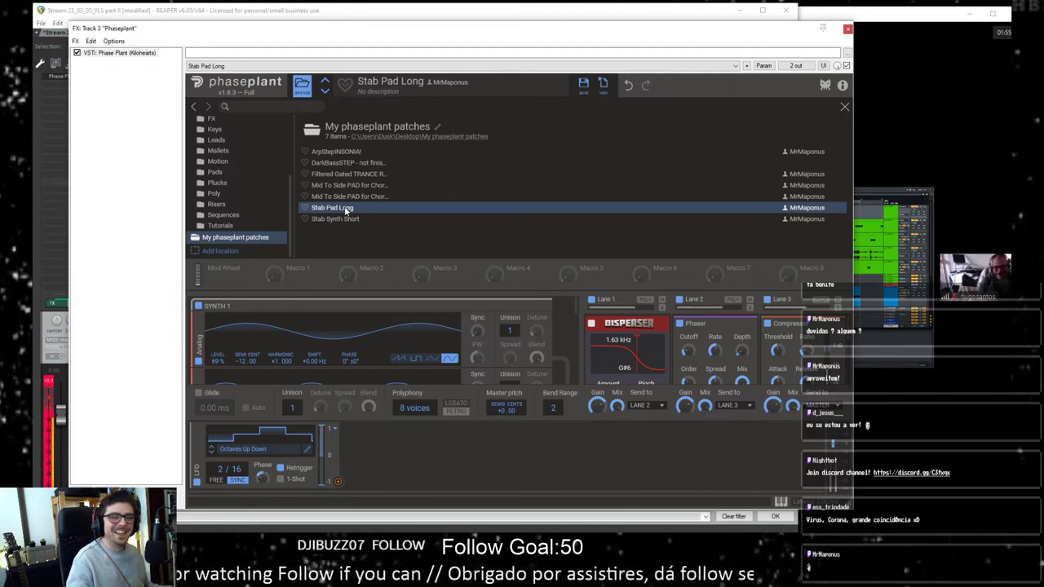
left_click(304, 88)
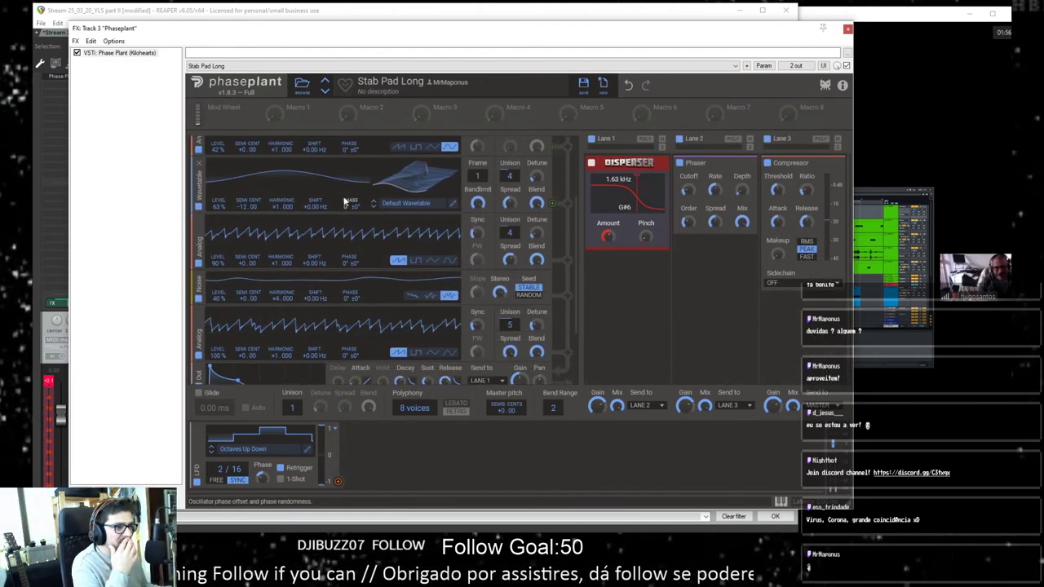
Step: Adjust the Pinch of the Disperser in lane 1 slightly and set its frequency to about 2.76 kHz
scroll(345, 204, "up", 3)
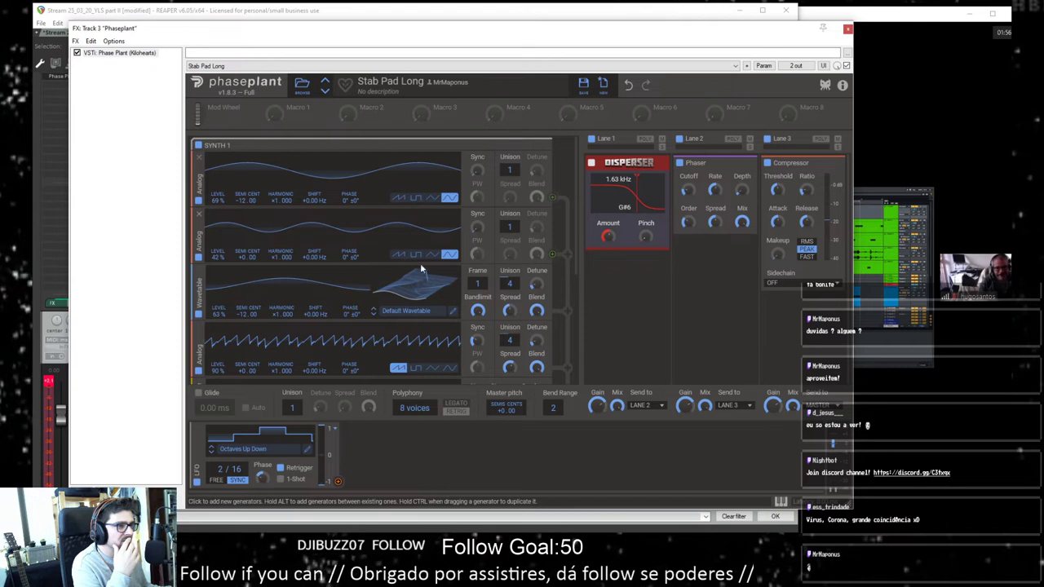
scroll(420, 262, "down", 2)
left_click(399, 446)
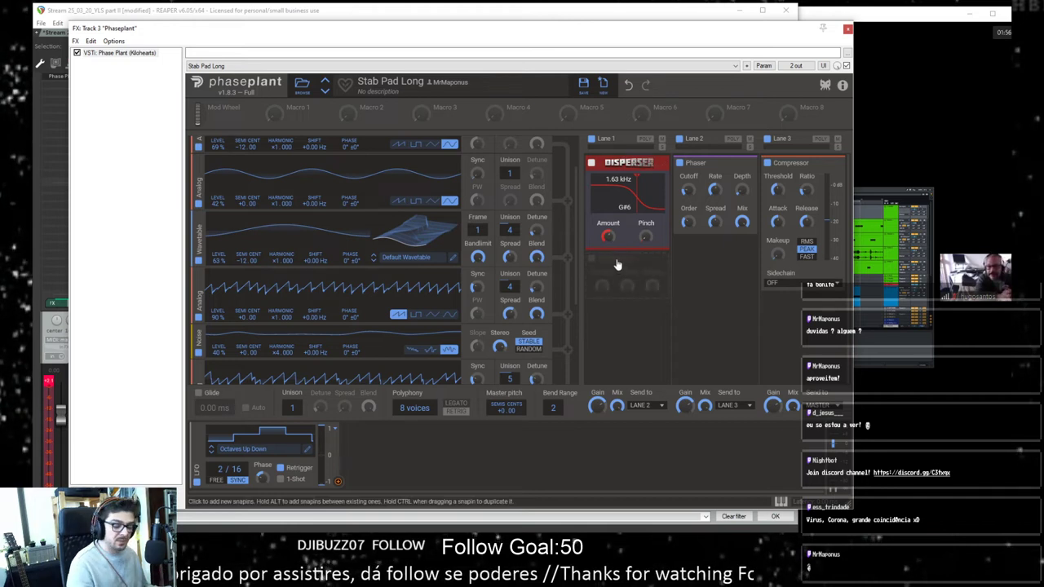
left_click_drag(645, 237, 645, 234)
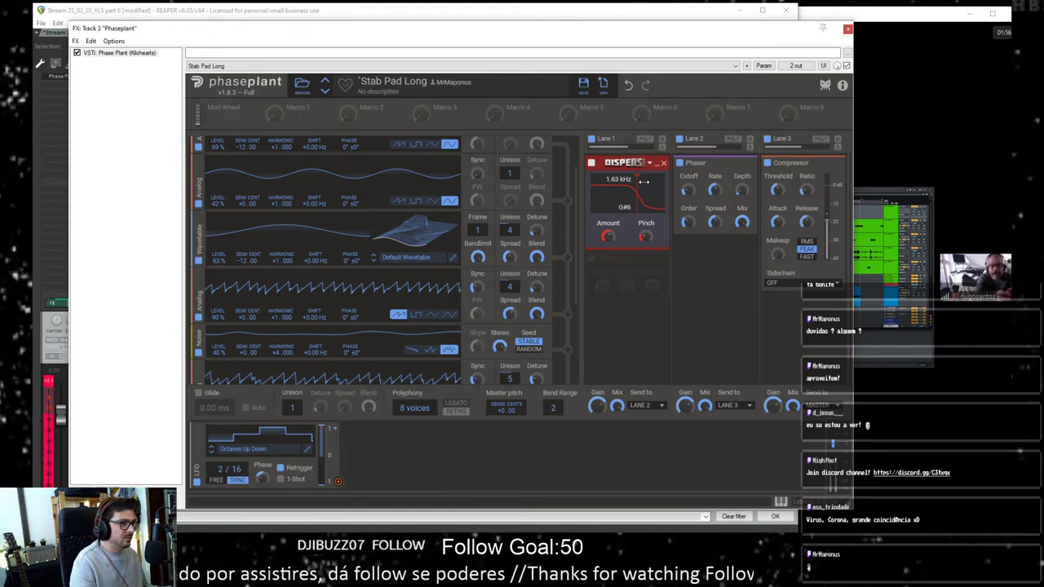
mouse_move(644, 185)
left_mouse_down()
mouse_move(624, 186)
mouse_move(639, 185)
left_mouse_up()
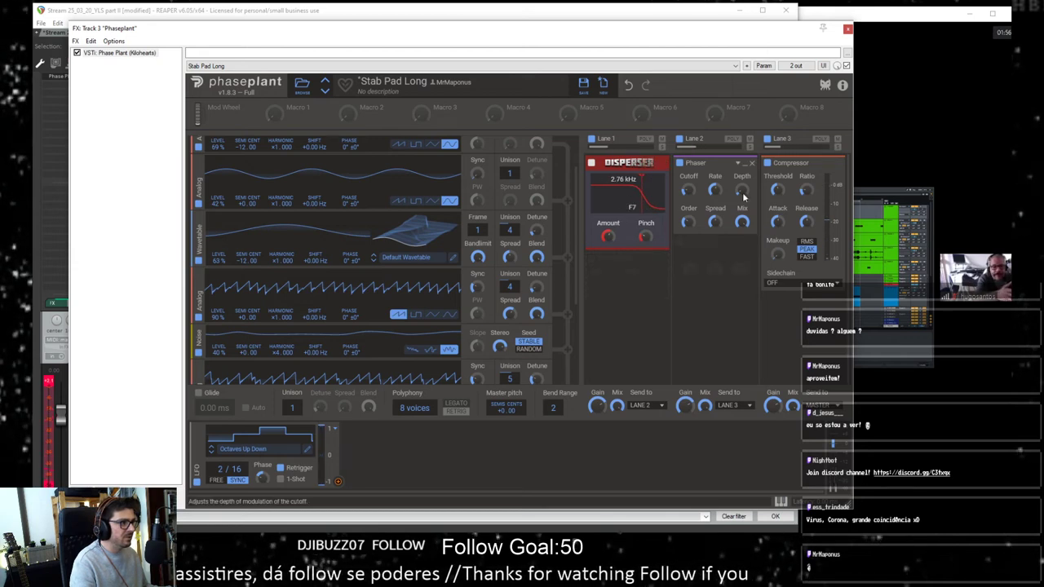
Step: Close the FX chain window and reset the peak indicators on the master and Phaseplant track meters
left_click(848, 29)
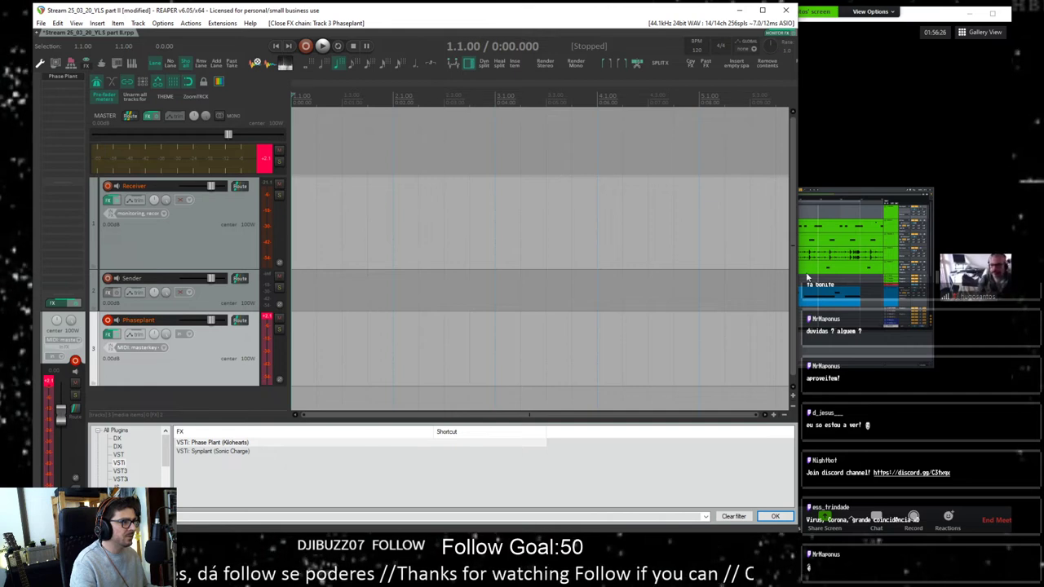
left_click(265, 165)
left_click(268, 333)
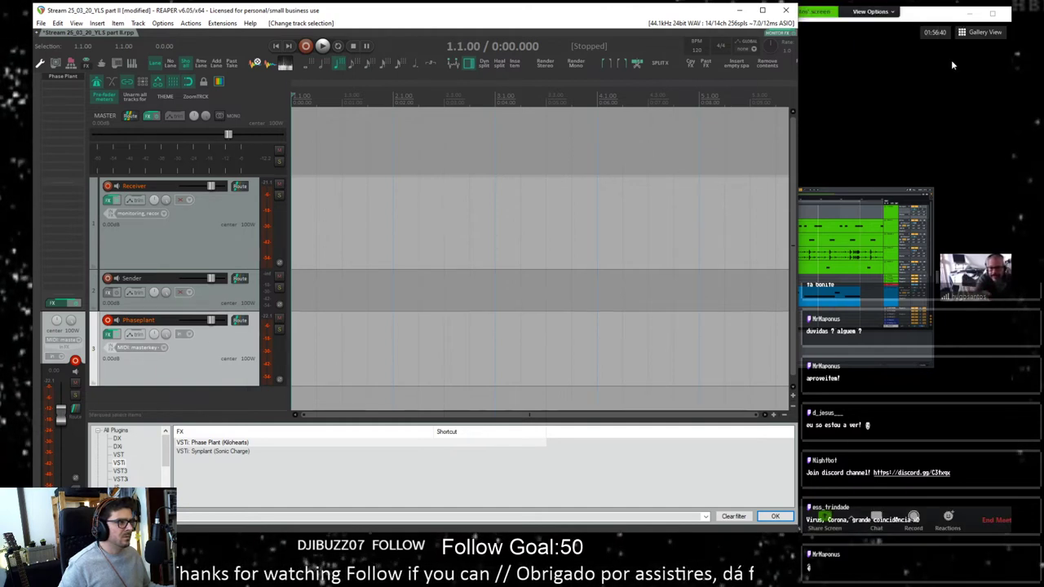
Step: Switch to the Zoom meeting, maximize it to view the participant's shared screen, and return to REAPER
left_click(919, 15)
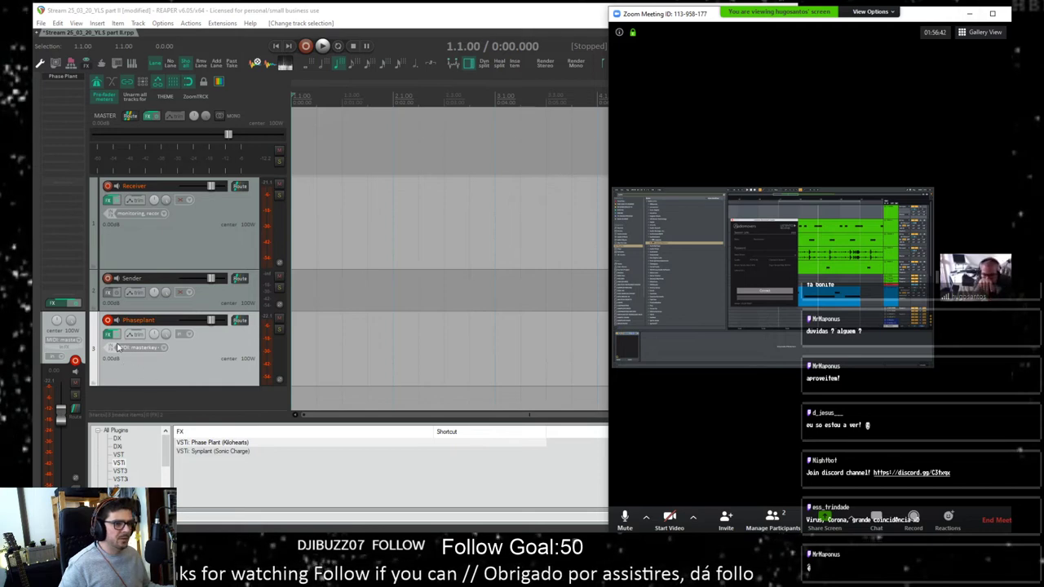
left_click(992, 13)
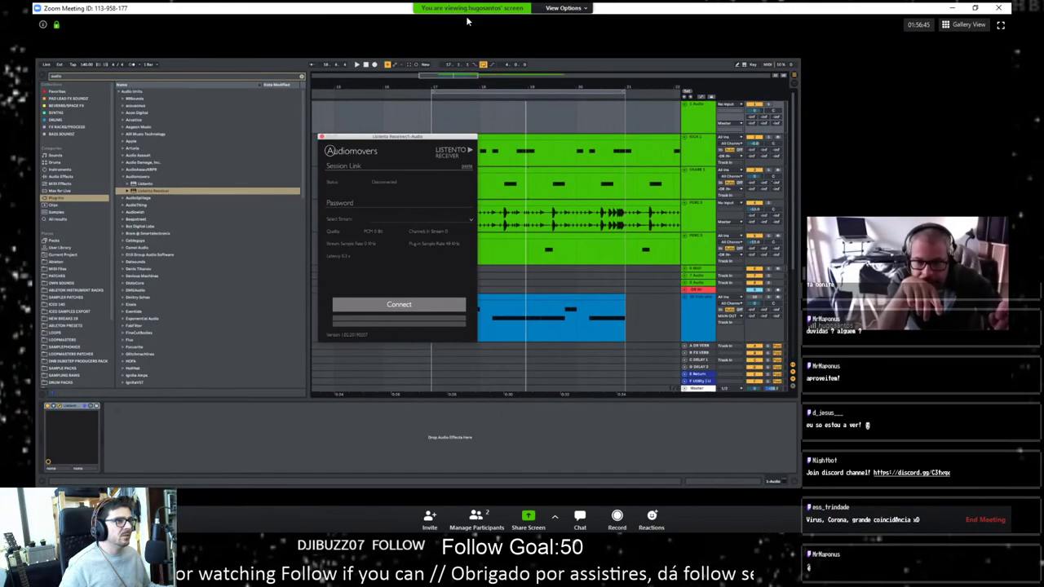
left_click(578, 9)
left_click(633, 7)
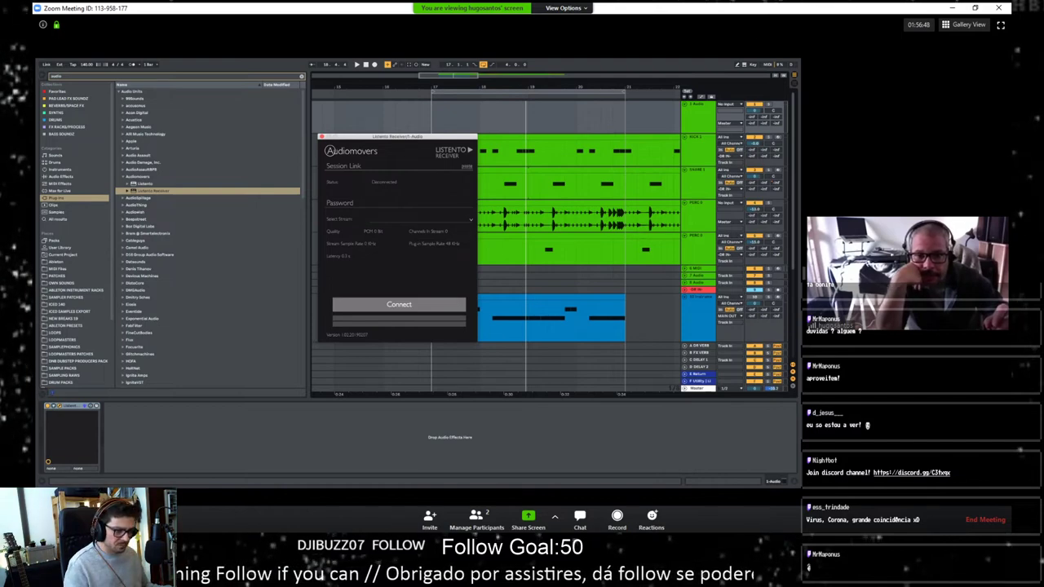
key("alt+Tab")
Step: Reopen the Phaseplant track's FX chain, float Phase Plant in its own window, close the chain window and reposition the plugin
left_click(109, 334)
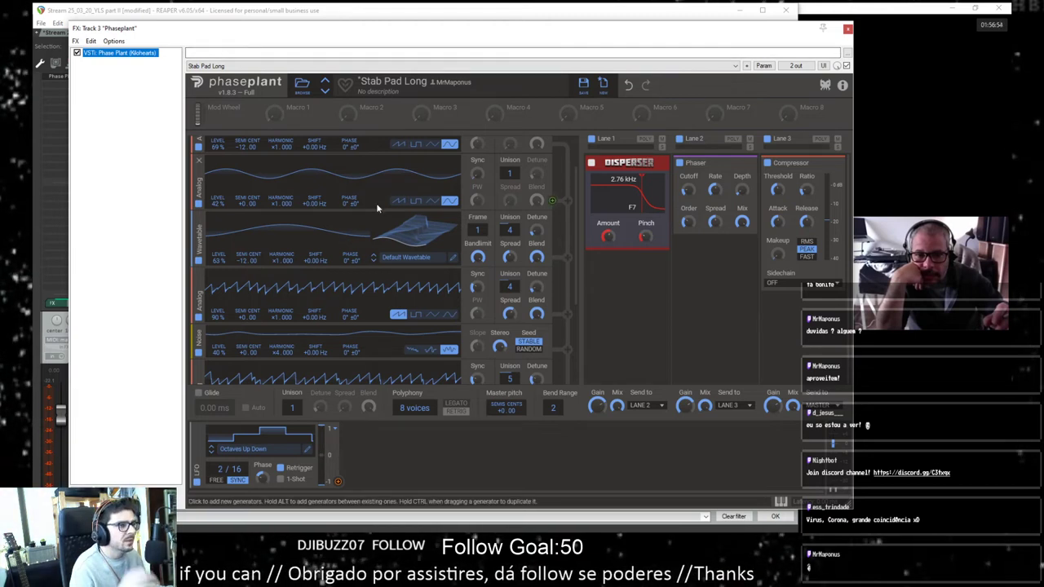
scroll(368, 194, "up", 1)
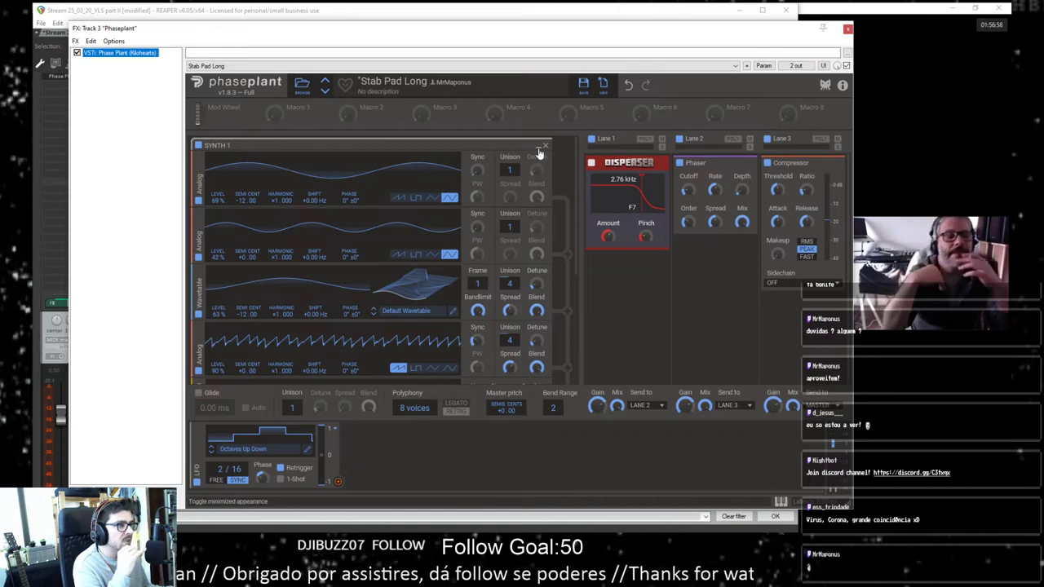
left_click(538, 147)
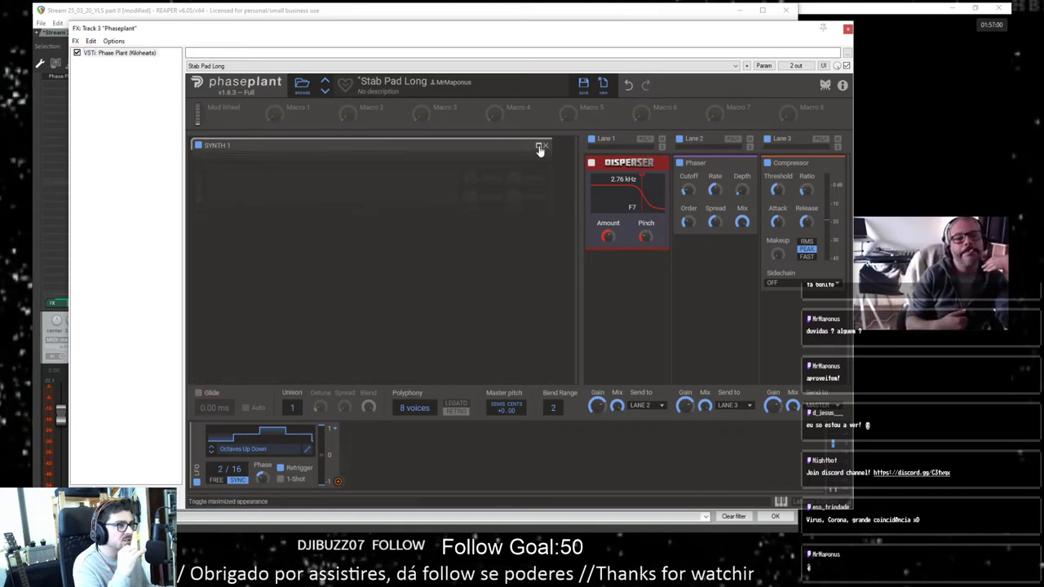
left_click(538, 147)
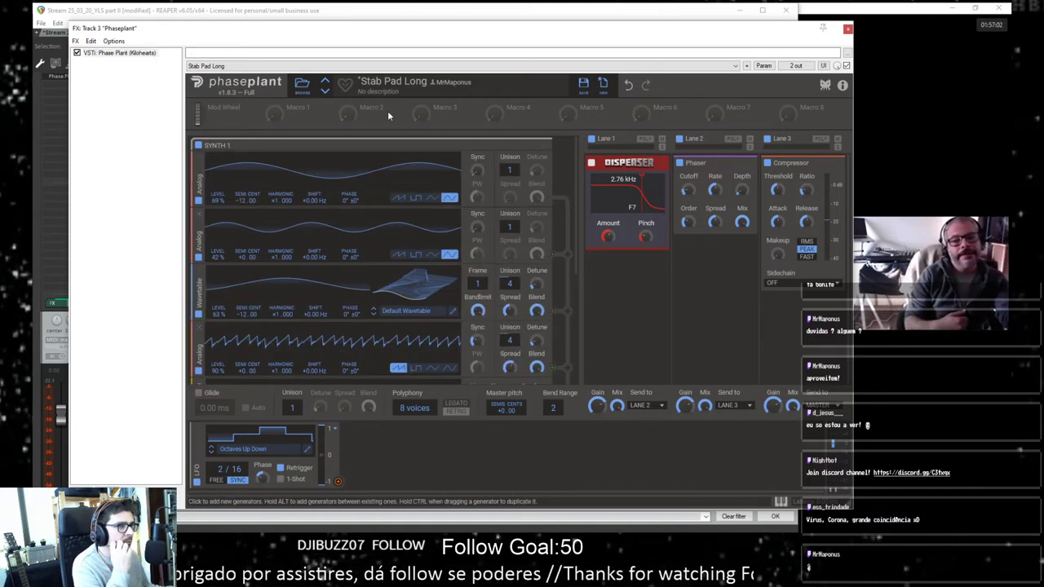
double_click(123, 55)
left_click(847, 29)
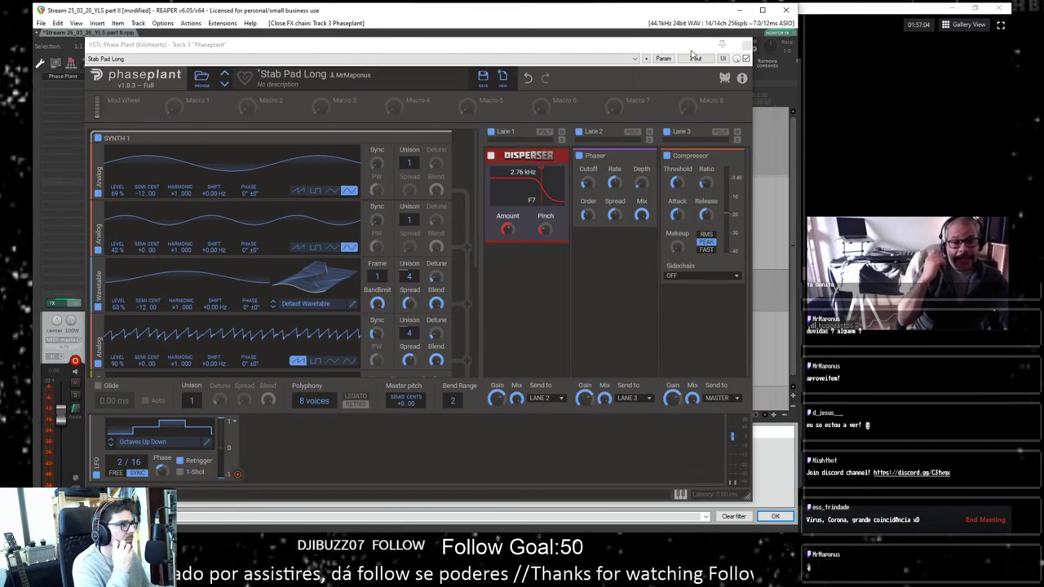
left_click_drag(665, 48, 686, 41)
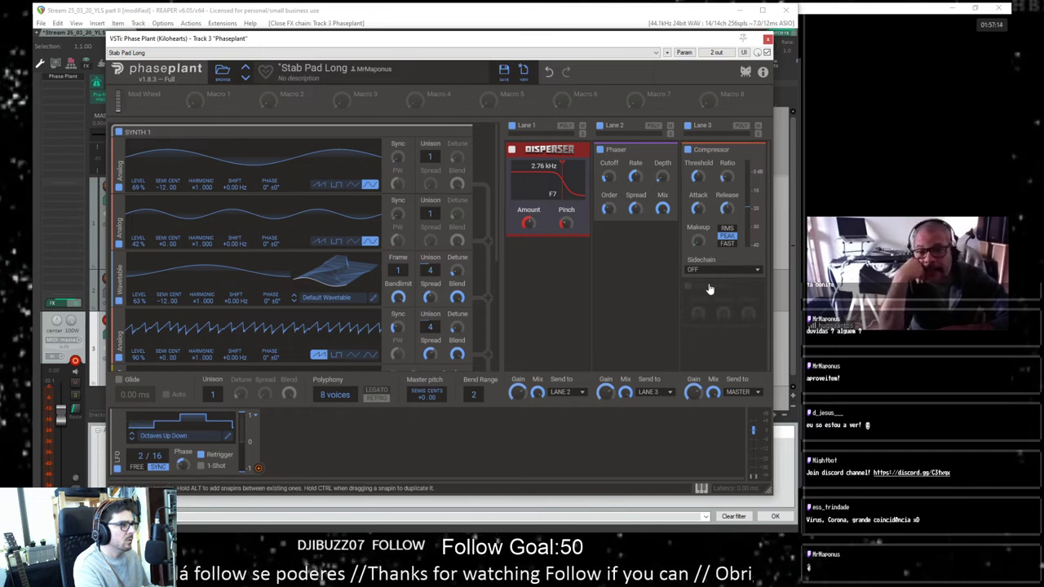
Step: Examine the effects available for lane 3 and the available modulators without adding any
left_click(710, 312)
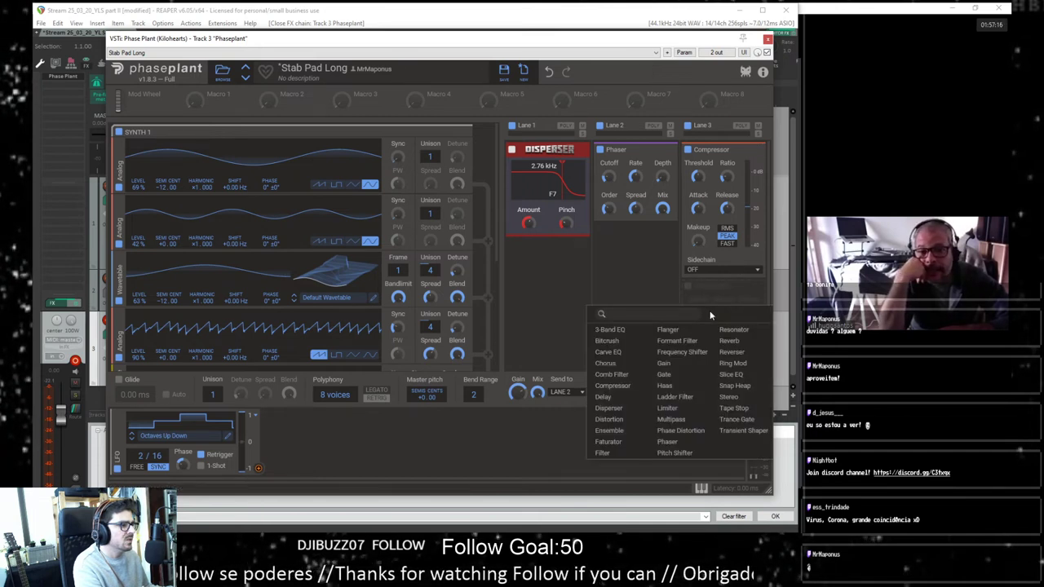
left_click(540, 278)
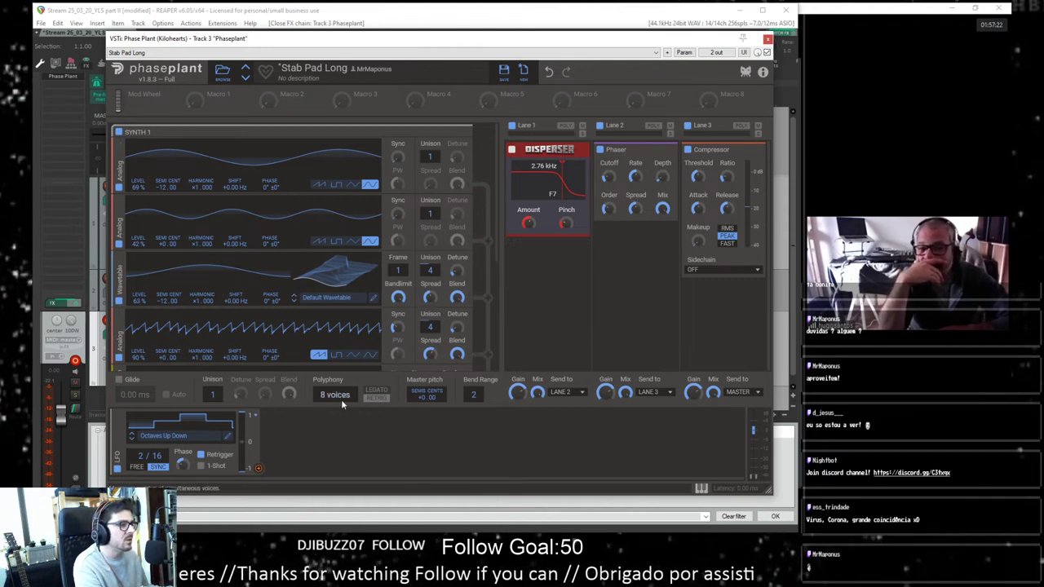
left_click(321, 426)
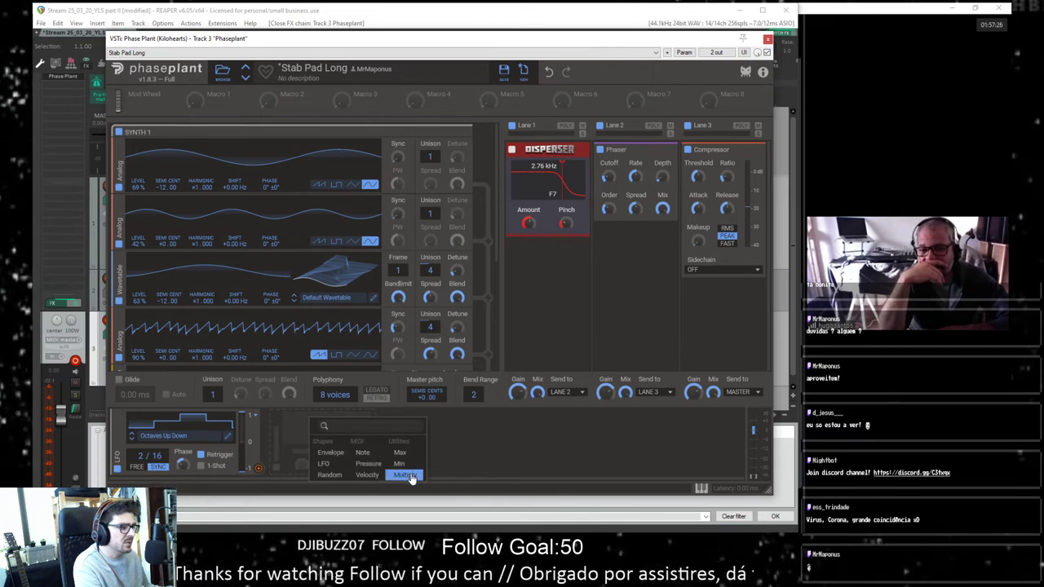
left_click(512, 320)
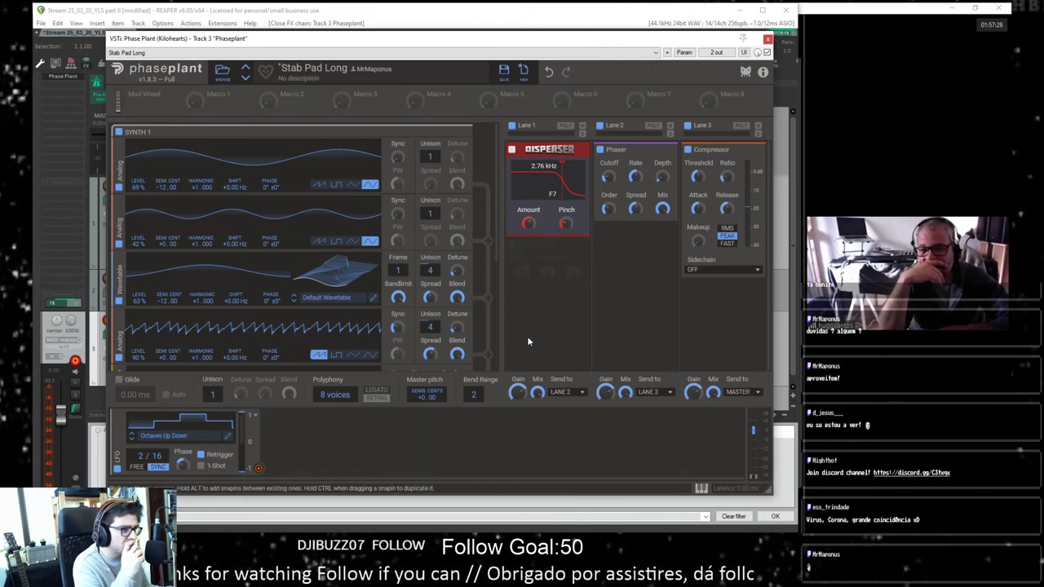
Step: Examine the generators in the SYNTH 1 group, collapse and re-expand the group, and review the effects available for lane 2
scroll(394, 267, "down", 3)
scroll(393, 267, "up", 3)
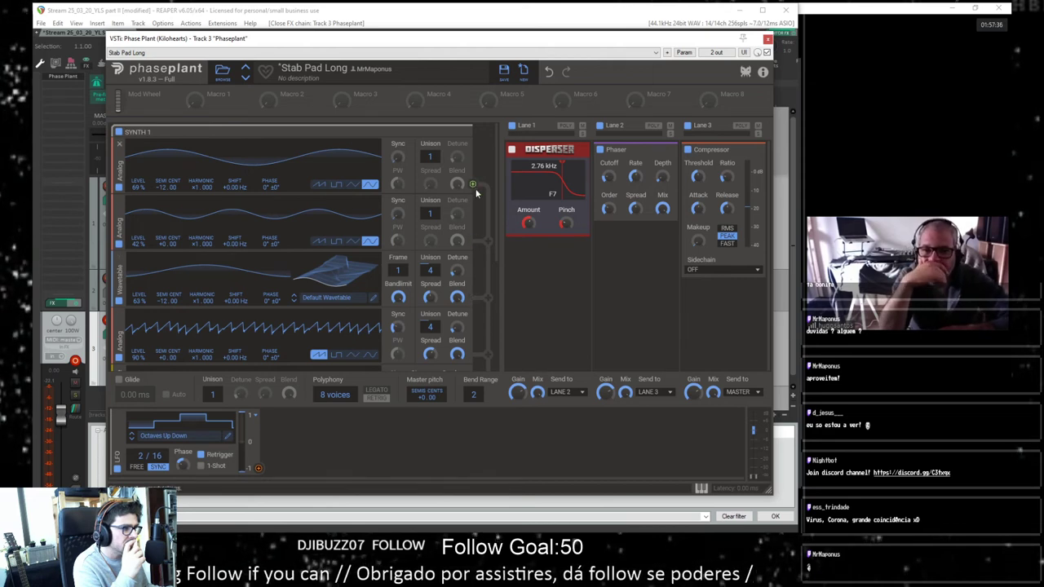
scroll(445, 196, "down", 5)
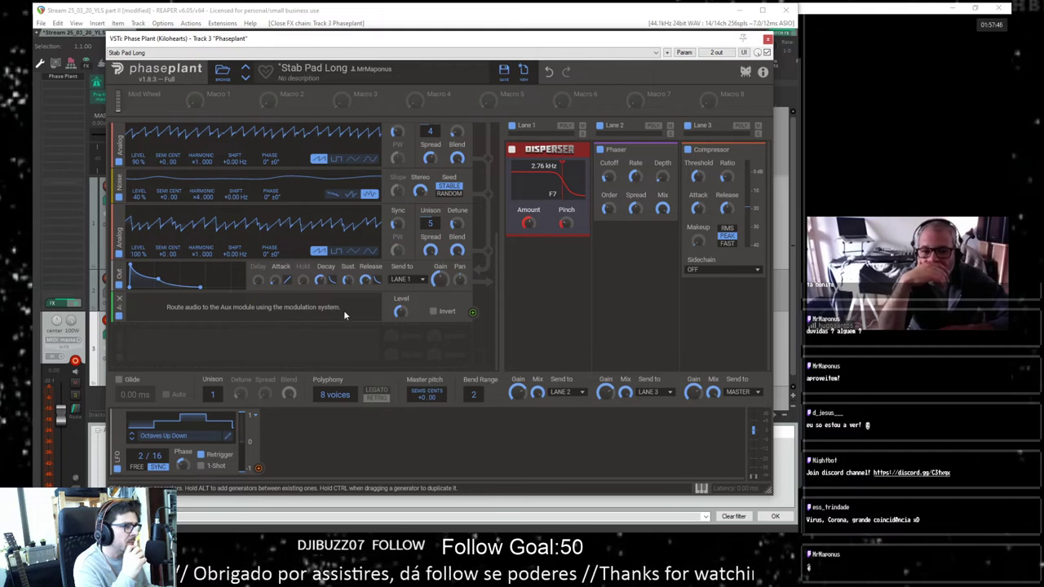
scroll(331, 314, "up", 3)
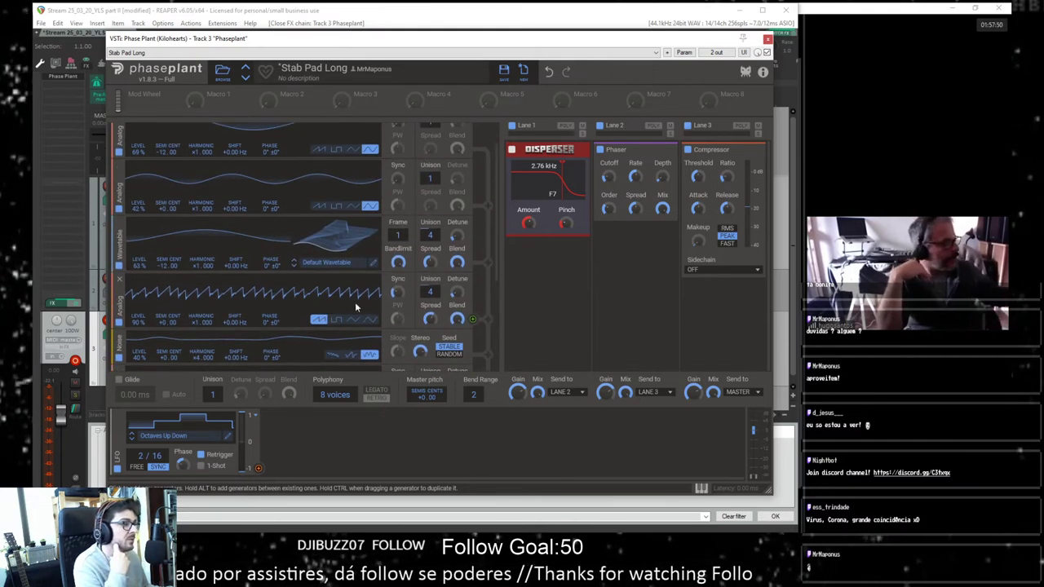
scroll(335, 283, "up", 1)
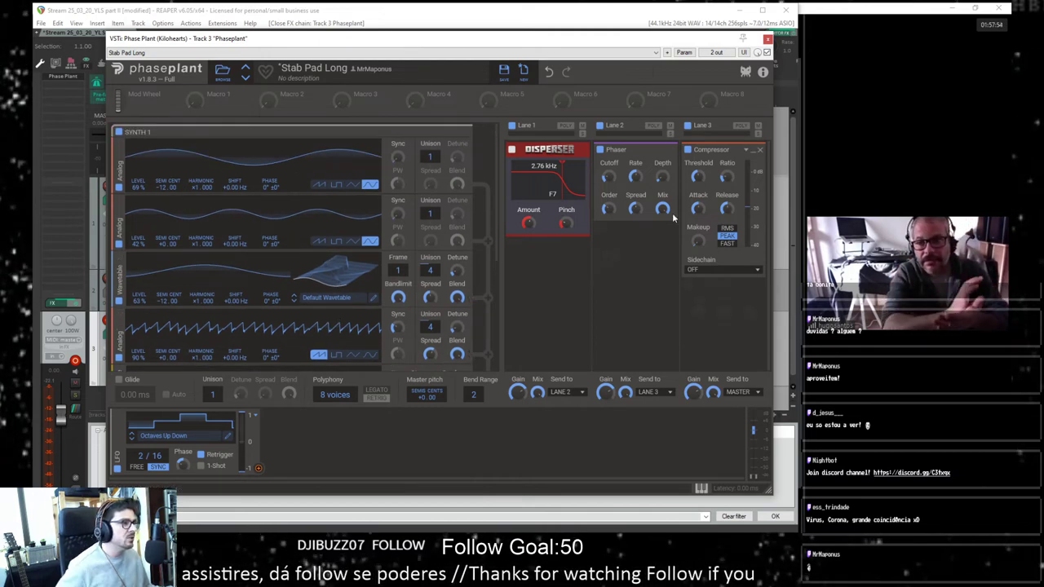
left_click(449, 132)
left_click(621, 241)
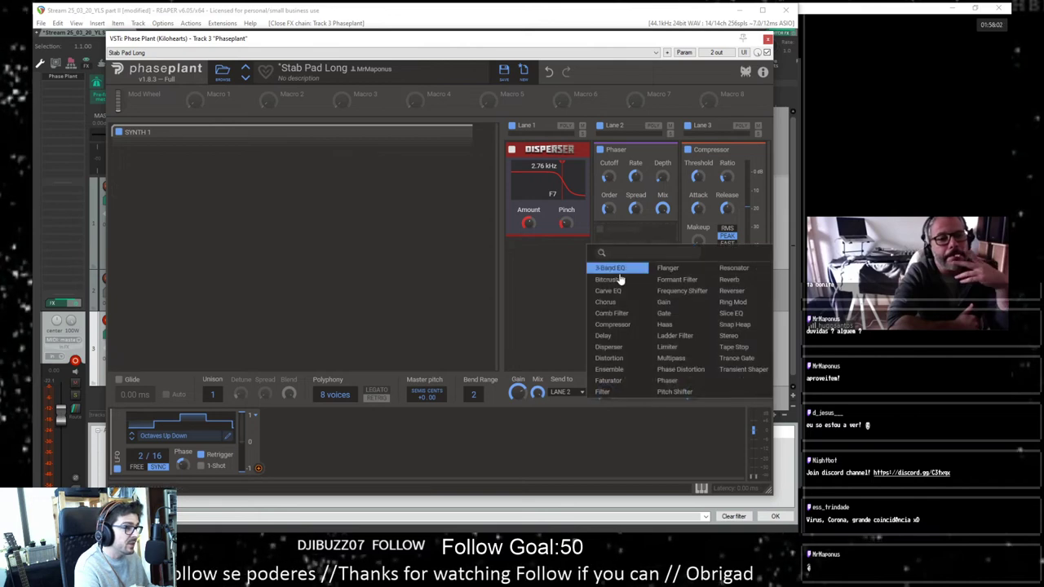
left_click(487, 327)
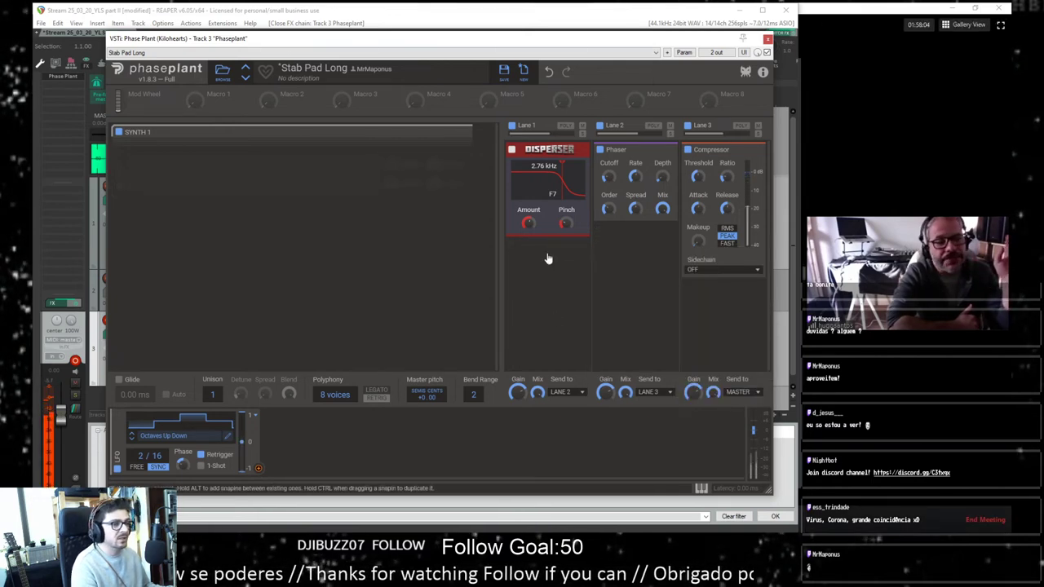
left_click(460, 133)
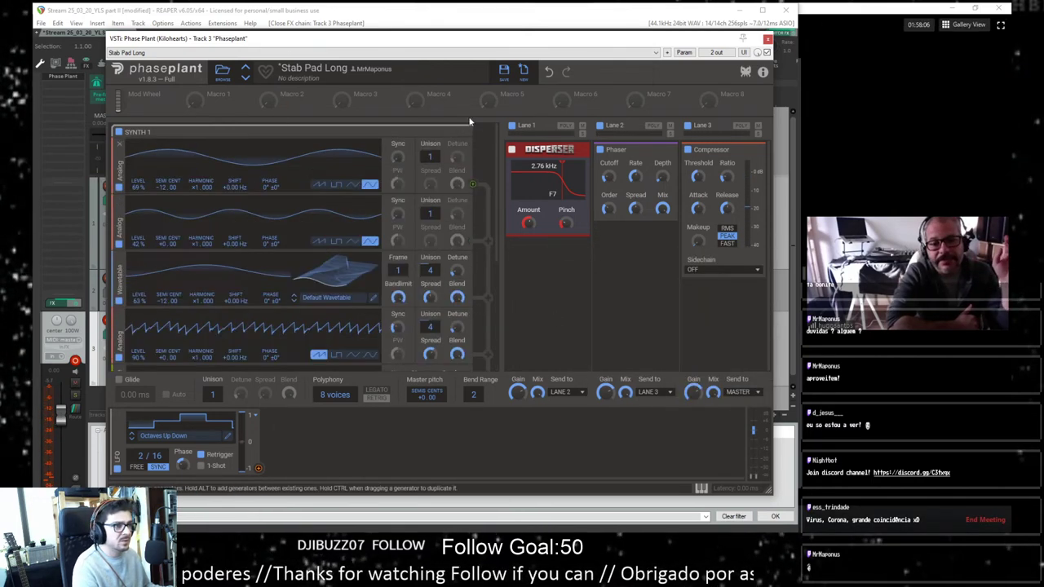
Step: Browse the Favorites, User and Factory preset locations and load Init Patch from Factory
left_click(222, 71)
scroll(127, 145, "up", 3)
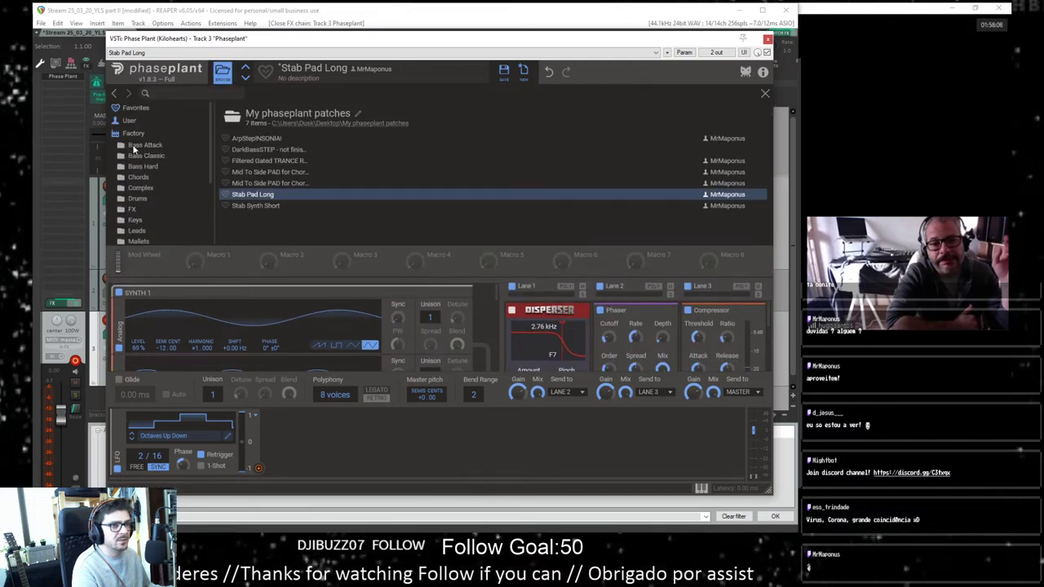
left_click(139, 119)
left_click(141, 107)
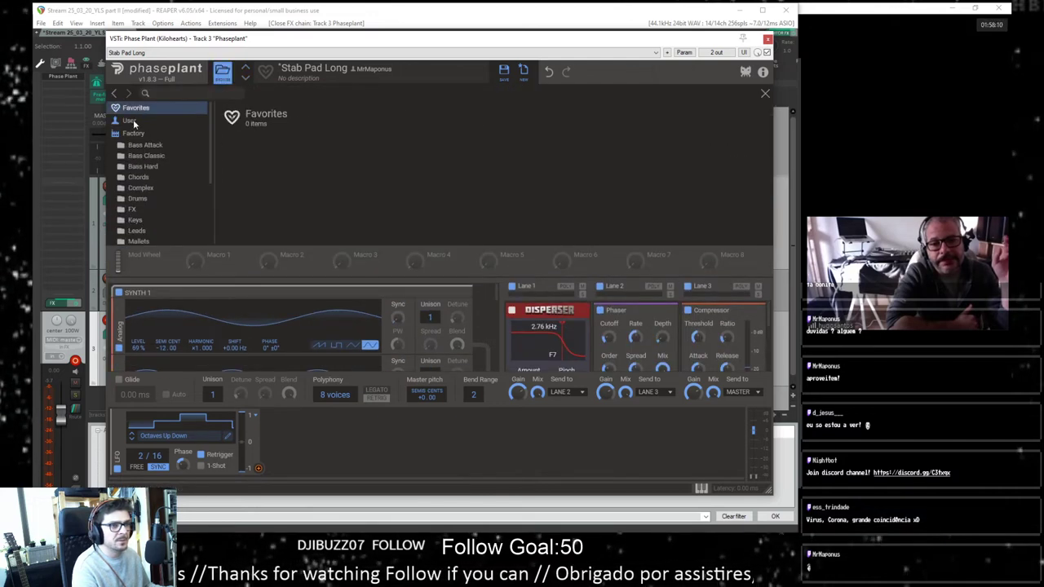
left_click(133, 120)
left_click(135, 134)
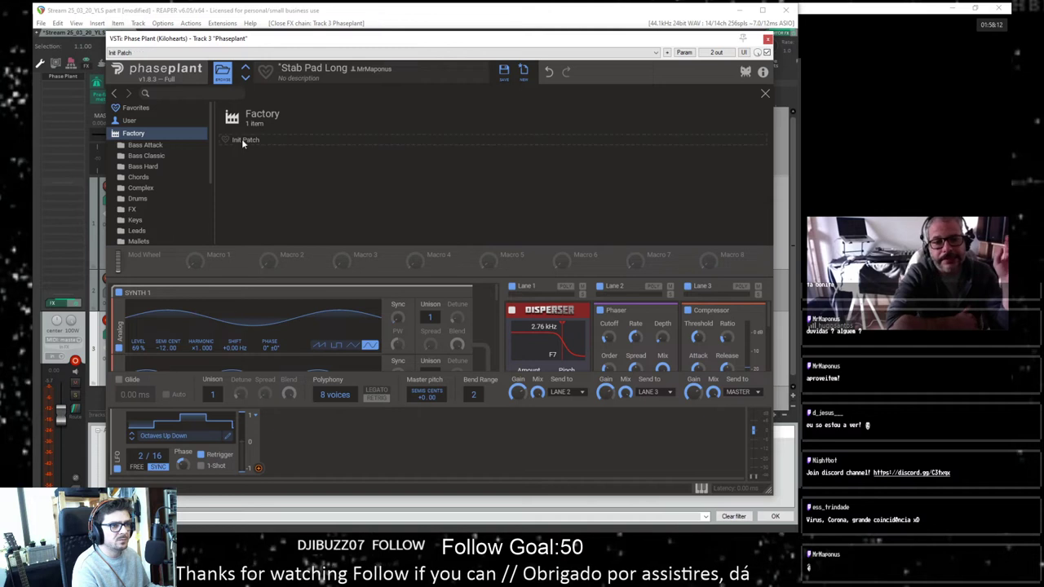
left_click(243, 139)
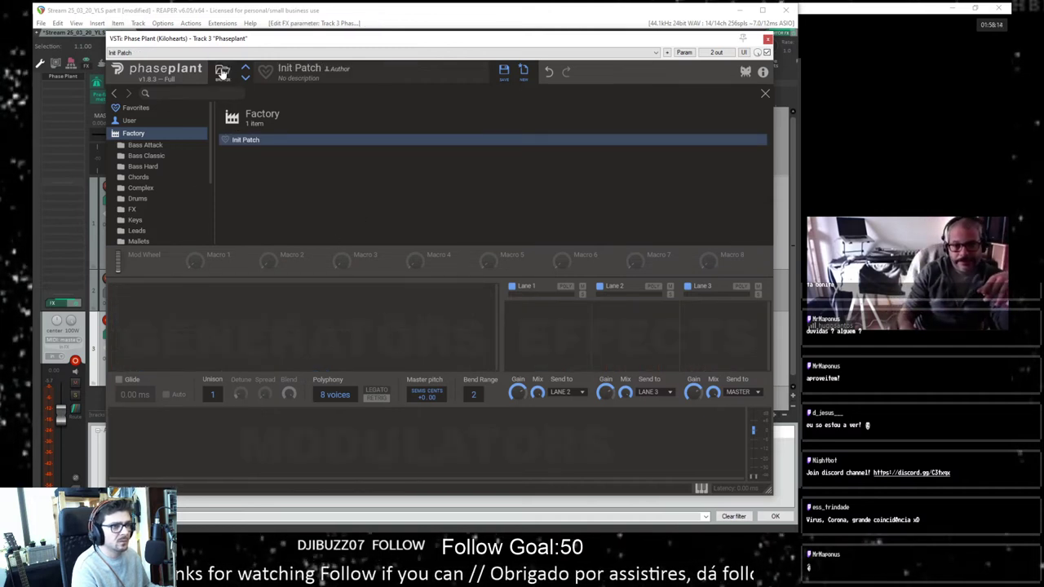
Step: Close the preset browser, add an Analog generator to the blank patch and set its waveform to sine
left_click(222, 71)
left_click(200, 146)
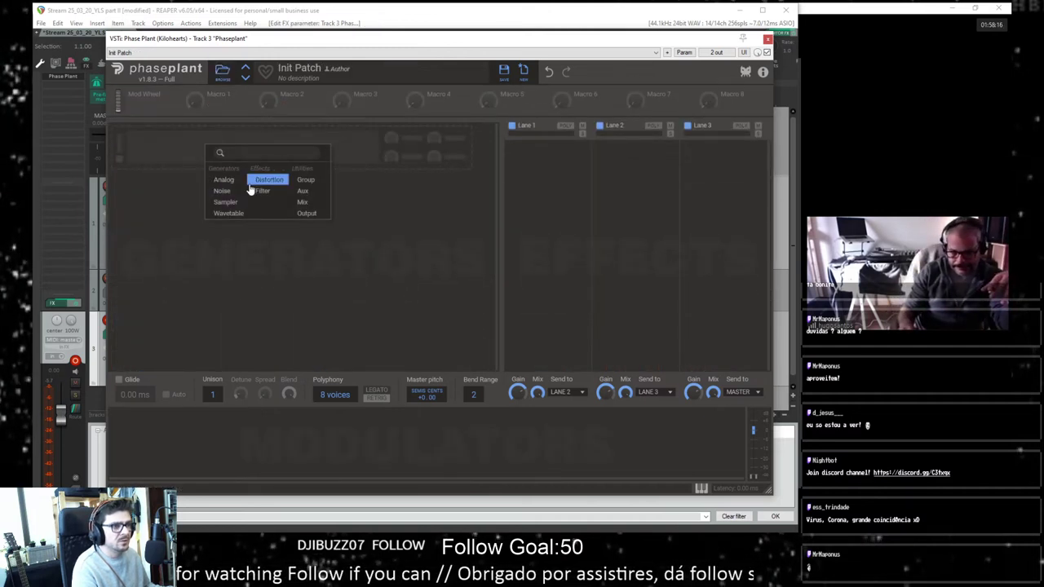
left_click(218, 178)
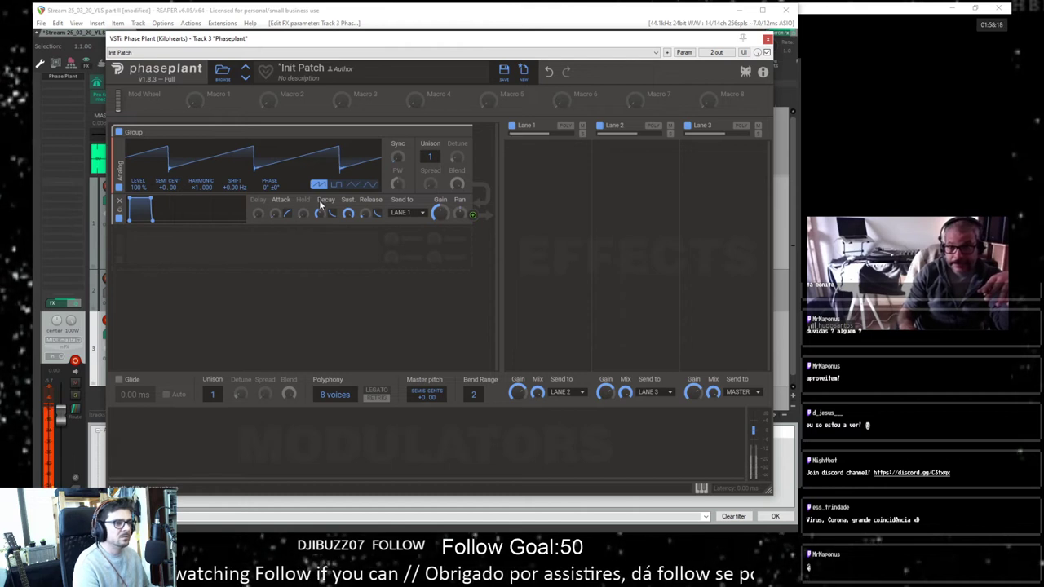
left_click(370, 185)
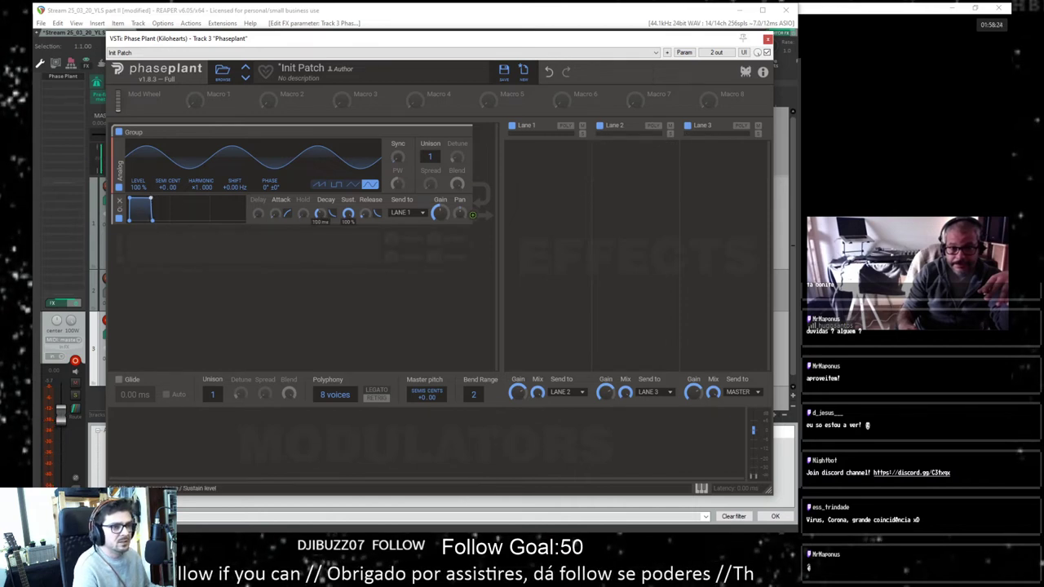
Step: Reshape the Analog generator's output envelope with a shorter decay and the sustain raised back to full
left_click_drag(145, 220, 139, 215)
double_click(289, 214)
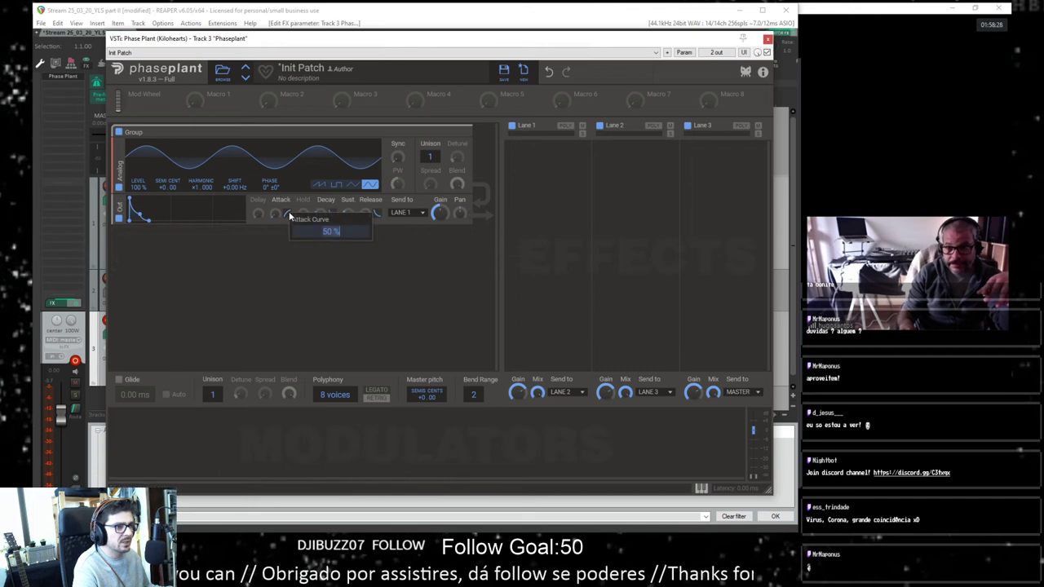
left_click(273, 211)
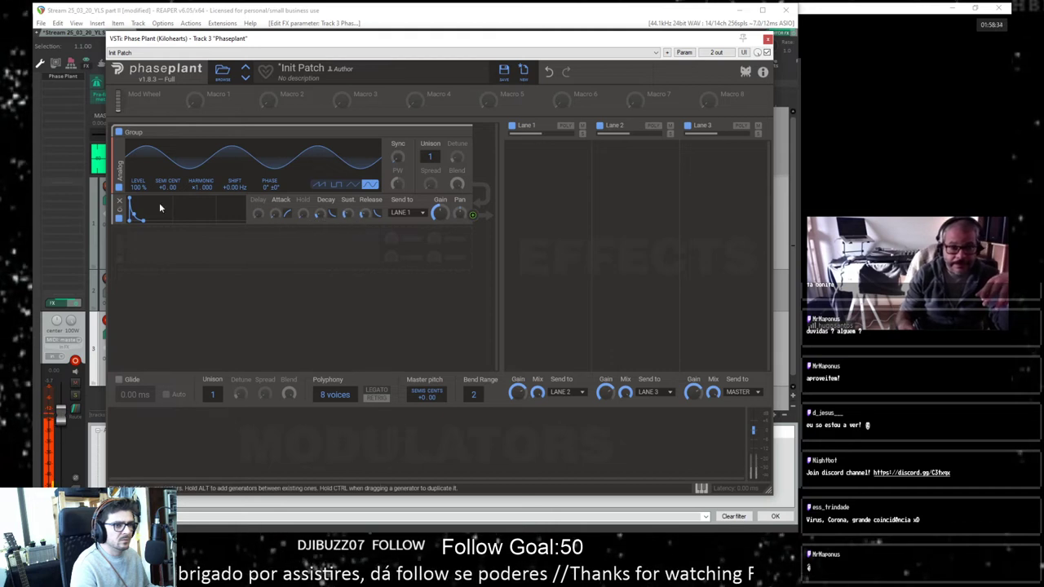
left_click_drag(135, 215, 135, 200)
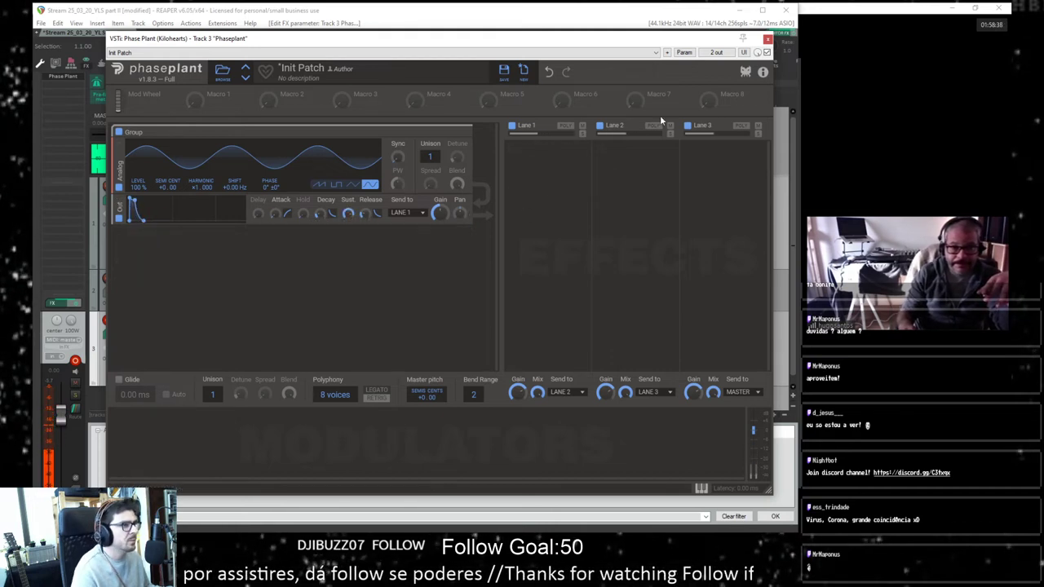
Step: Review the effects available for lane 3 and the generator's output destinations without choosing any
left_click(709, 157)
left_click(551, 181)
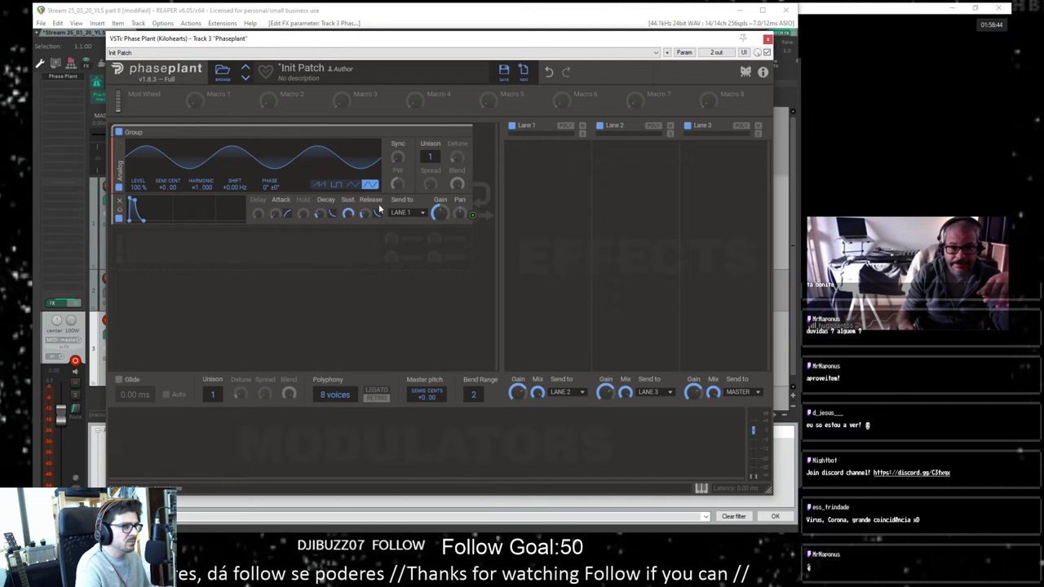
left_click(424, 214)
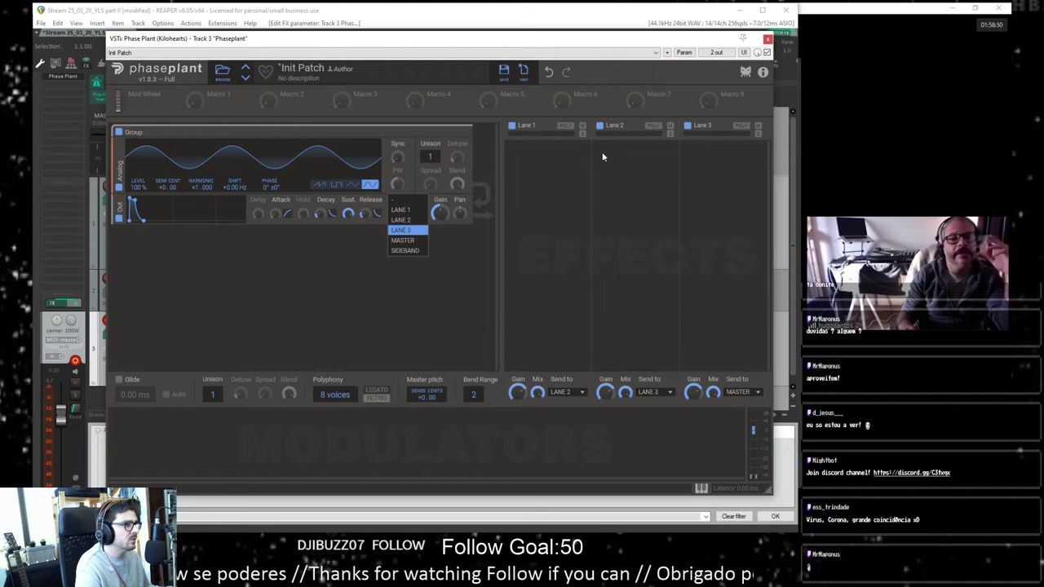
left_click(399, 312)
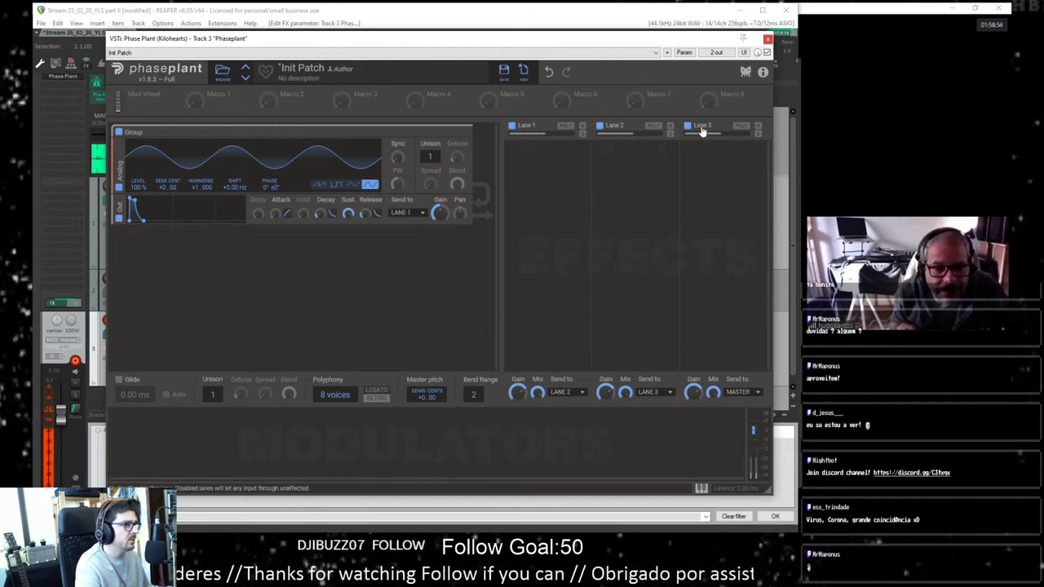
Step: Try routing the Analog generator's output to Lane 3 and Master, and return it to Lane 1
left_click(421, 211)
left_click(415, 233)
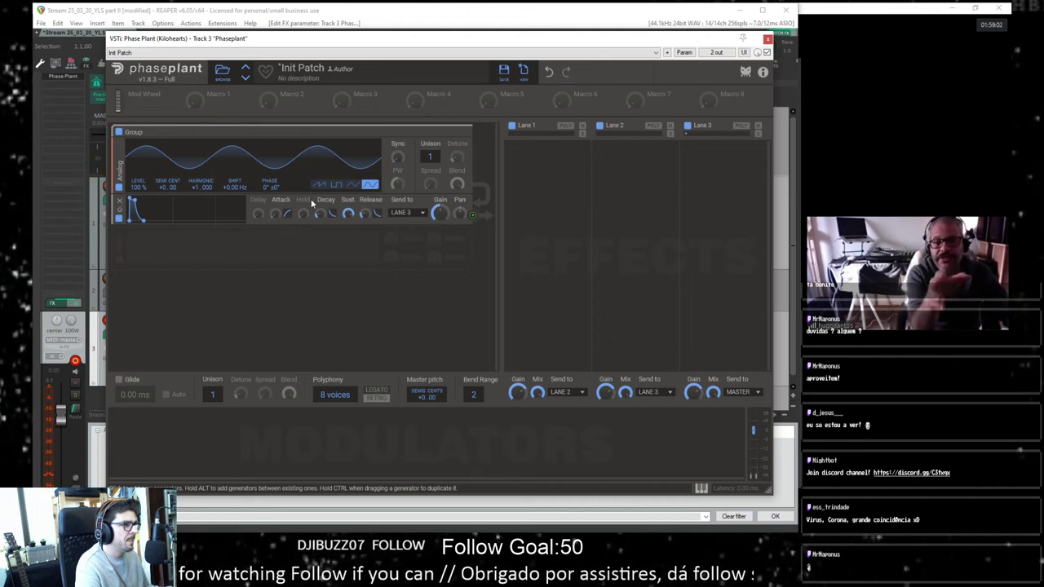
left_click(418, 213)
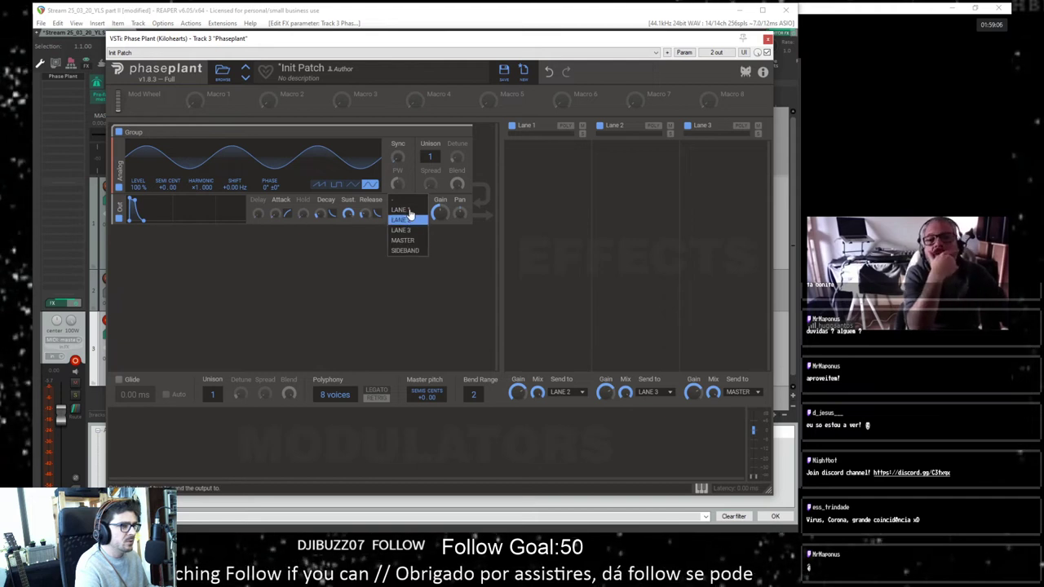
left_click(414, 241)
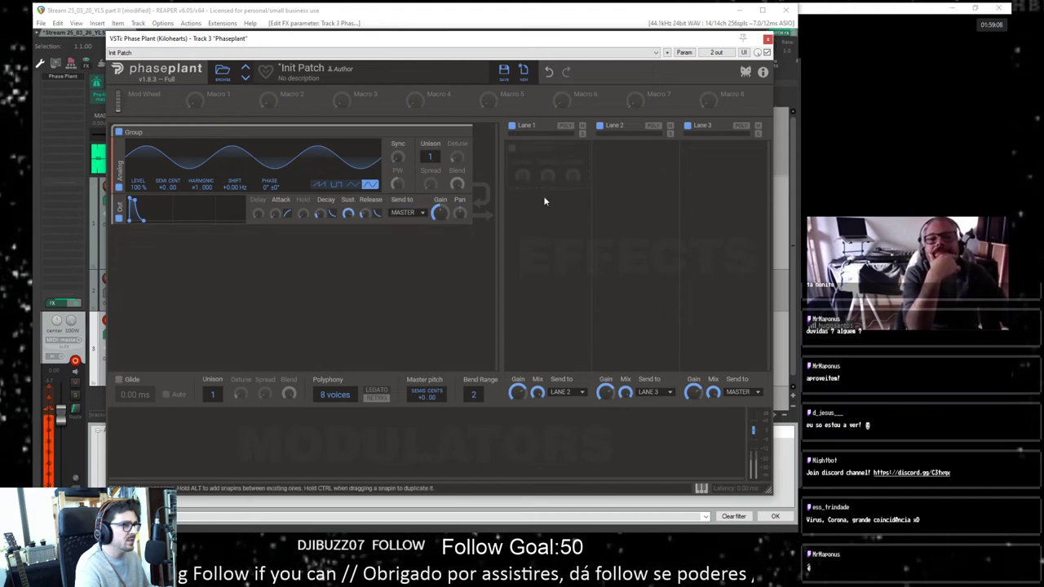
left_click(408, 212)
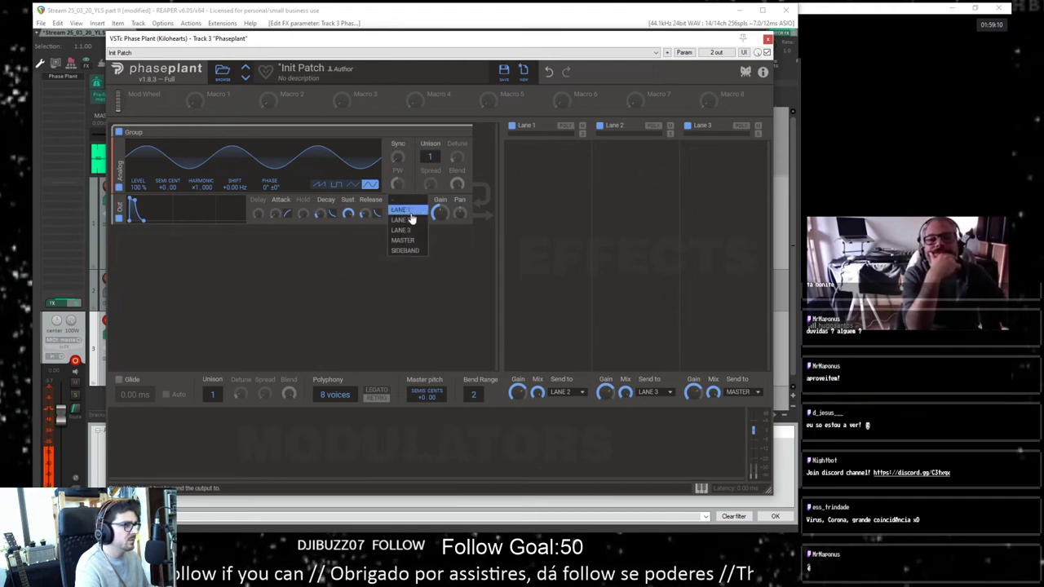
left_click(404, 210)
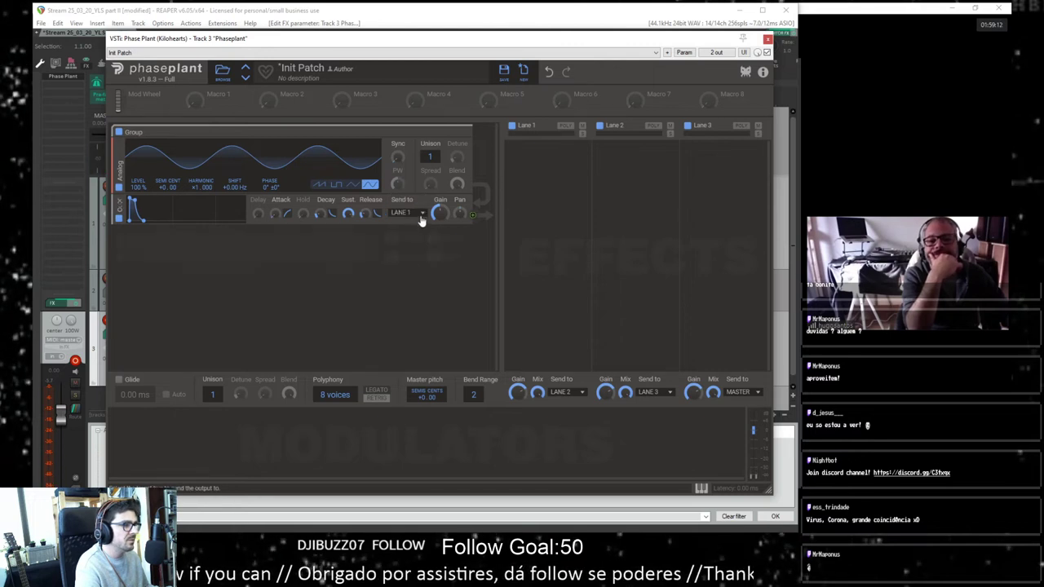
Step: Add a Reverb effect to lane 1 and remove it again
left_click(543, 167)
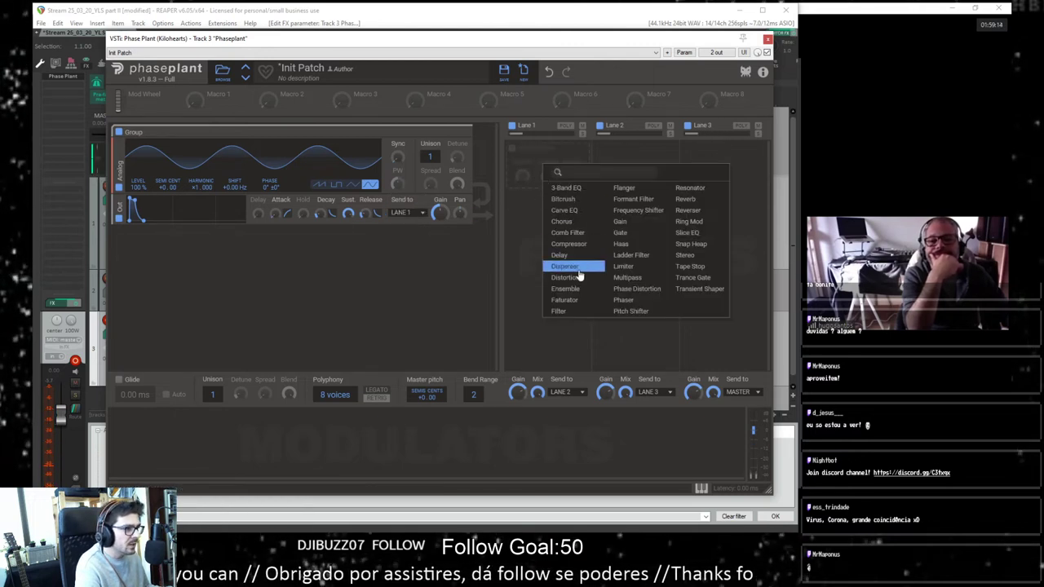
left_click(687, 199)
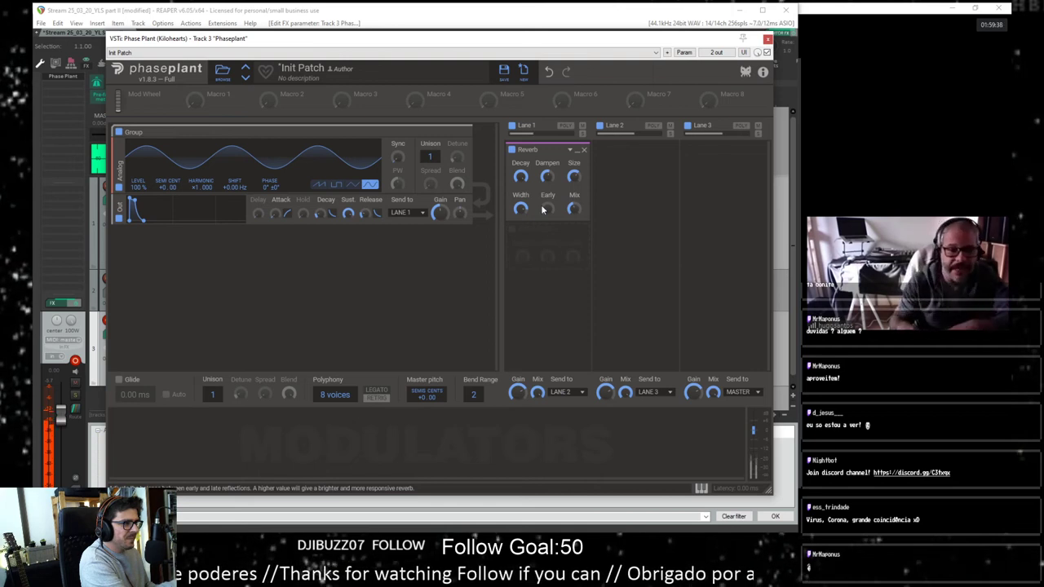
left_click(583, 150)
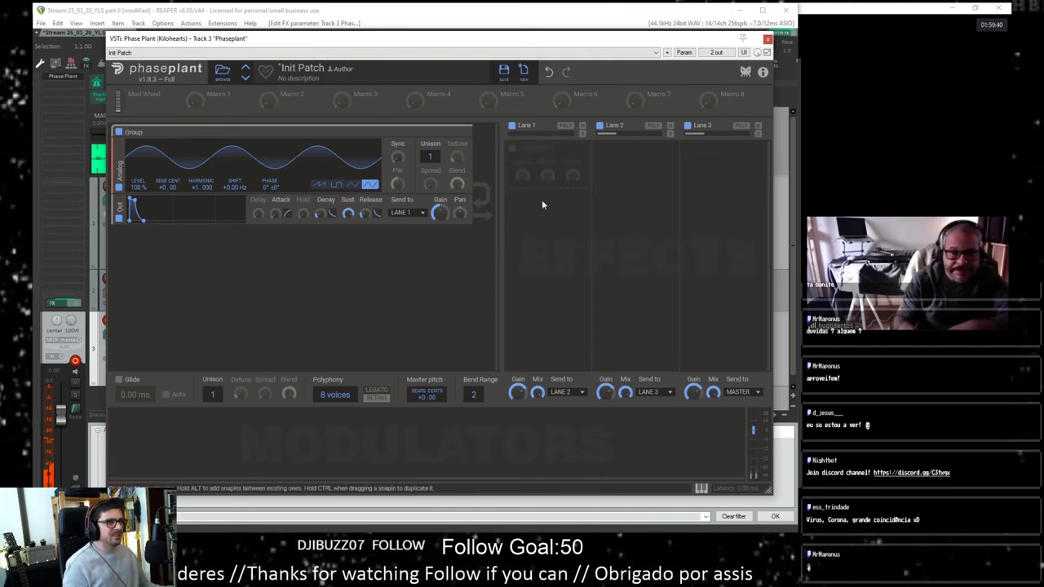
Step: Close the floating Phase Plant window and switch to the shared Ableton Live session in Zoom
left_click(768, 40)
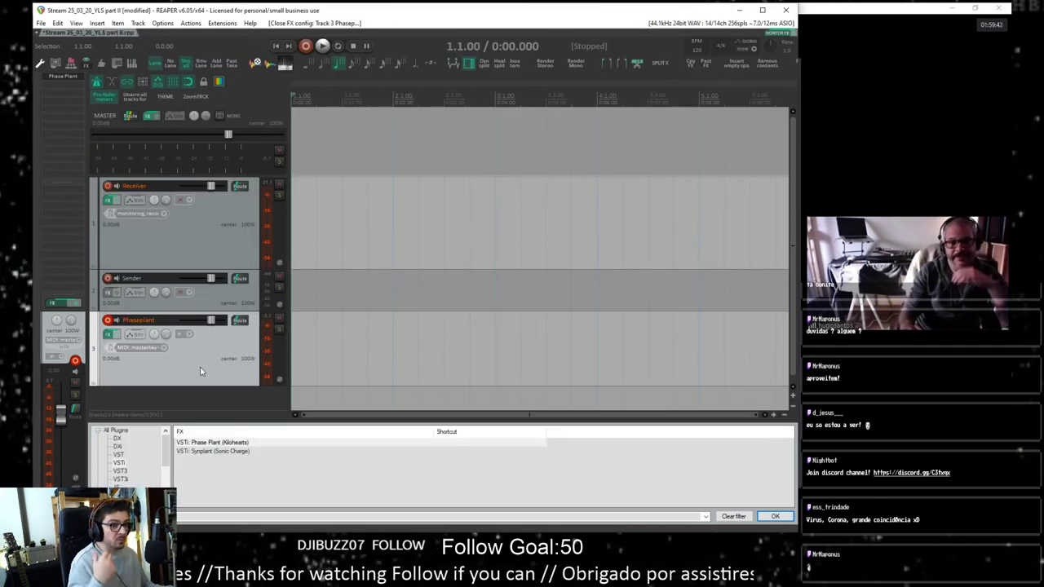
left_click(108, 333)
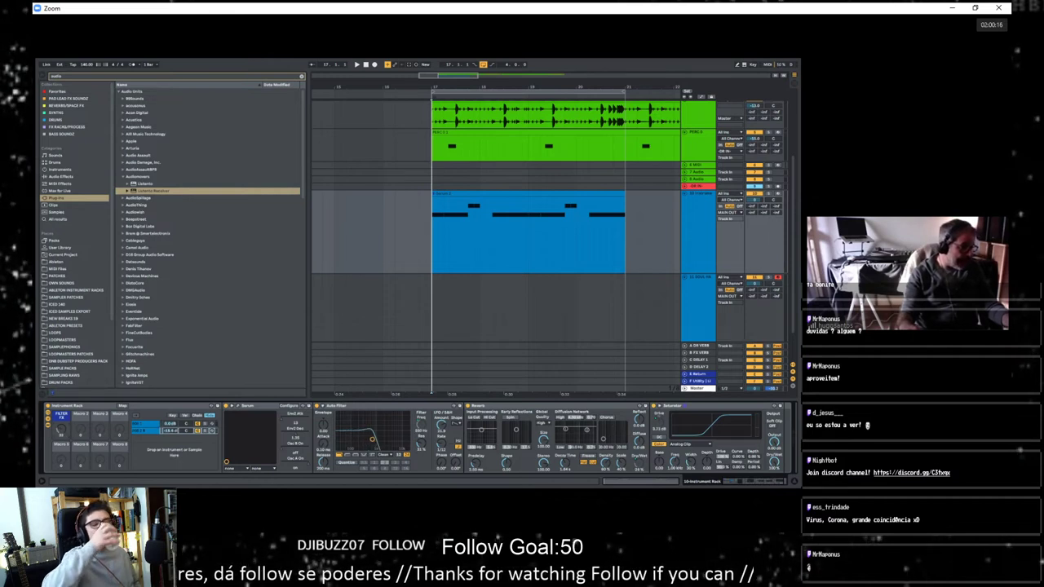
Step: Play back the looped section and try different LFO shapes on the Instrument Rack's Auto Filter
key("space")
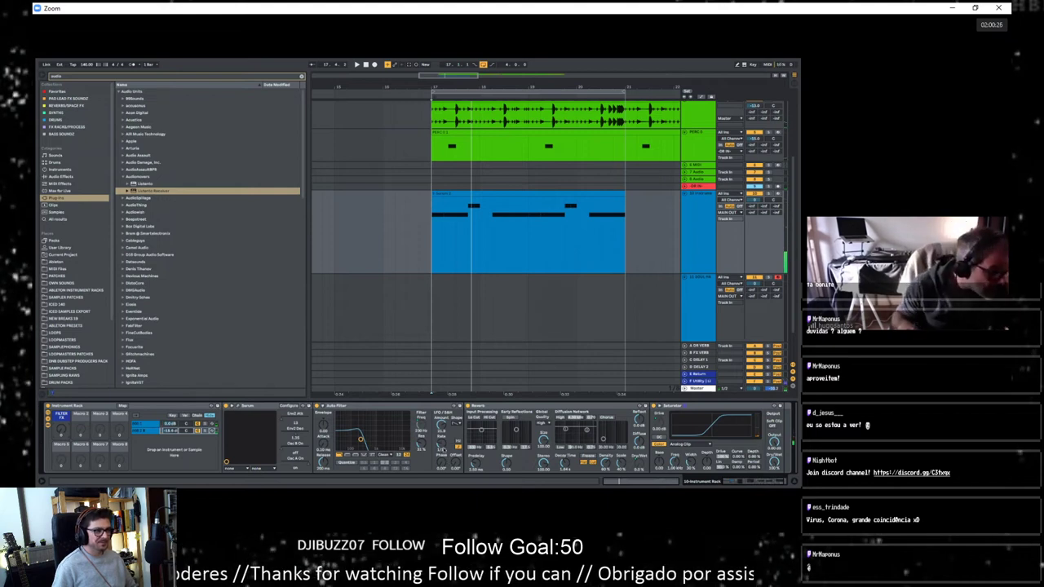
key("space")
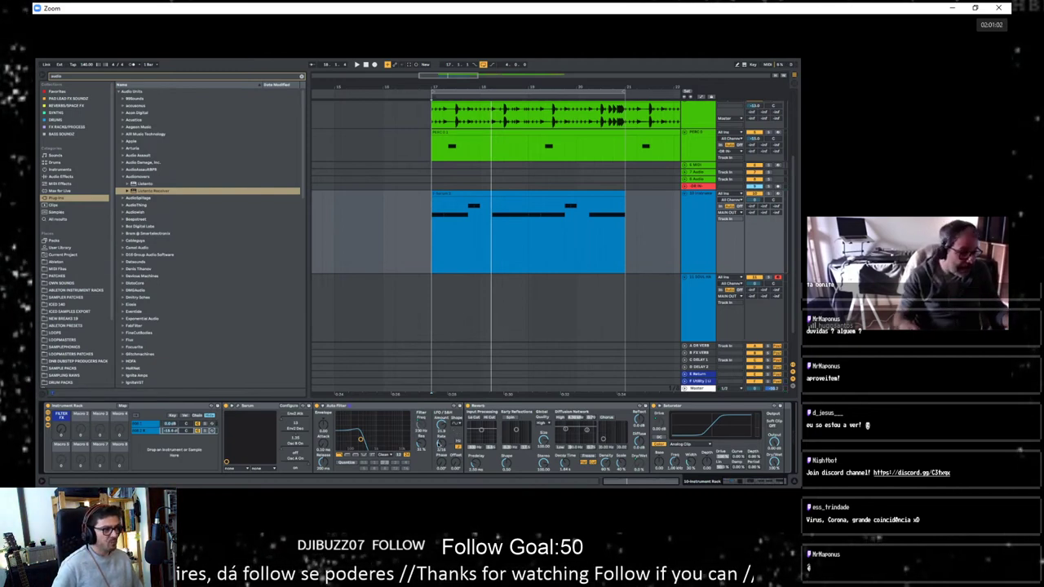
key("space")
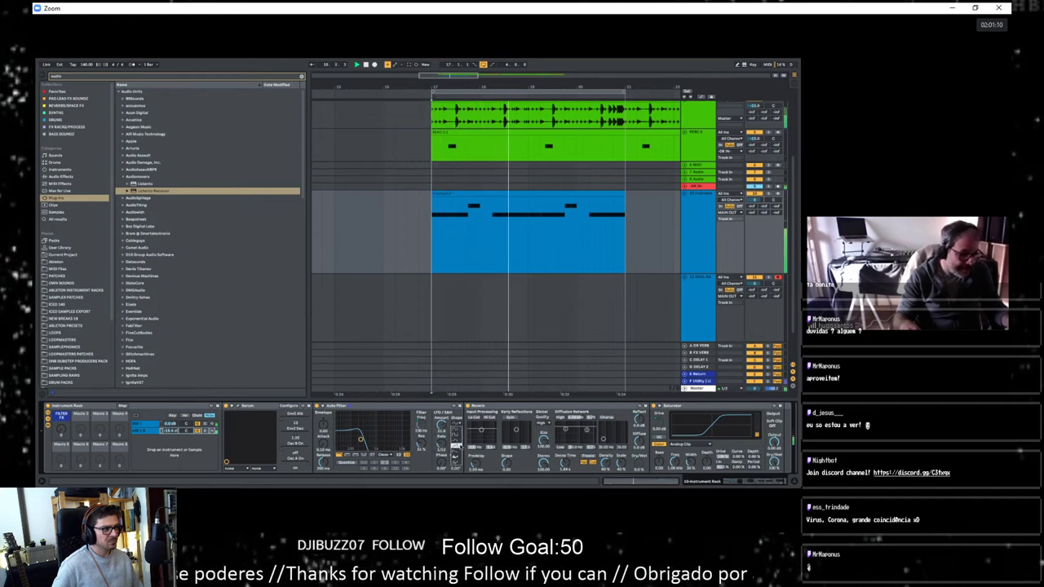
left_click(457, 435)
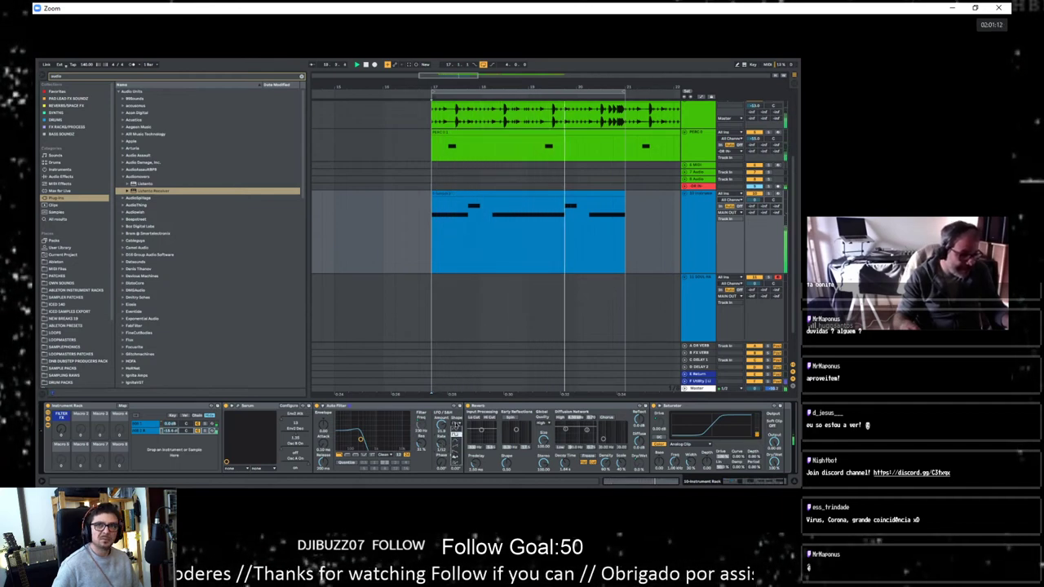
left_click(458, 447)
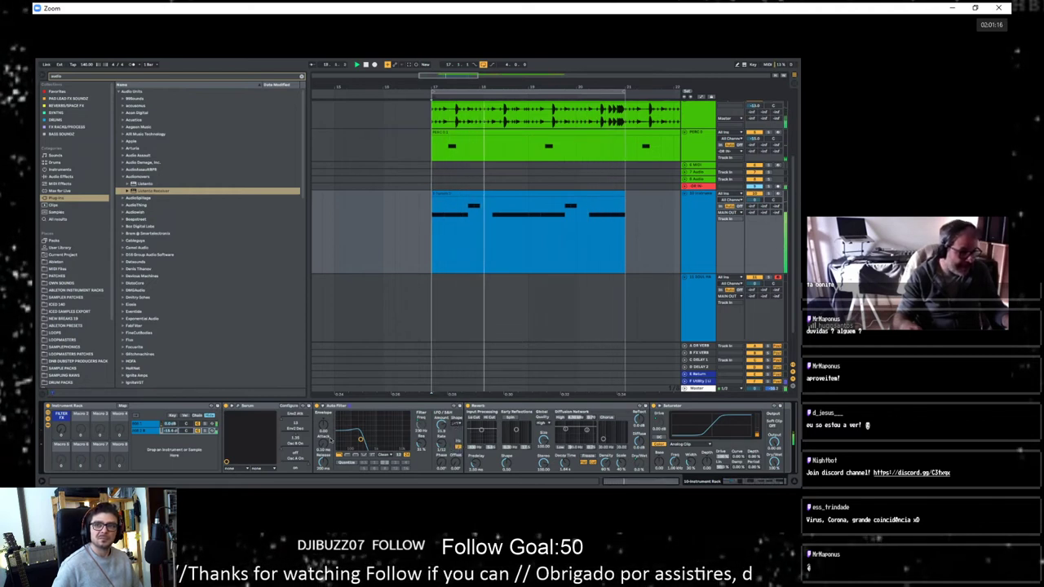
left_click(460, 456)
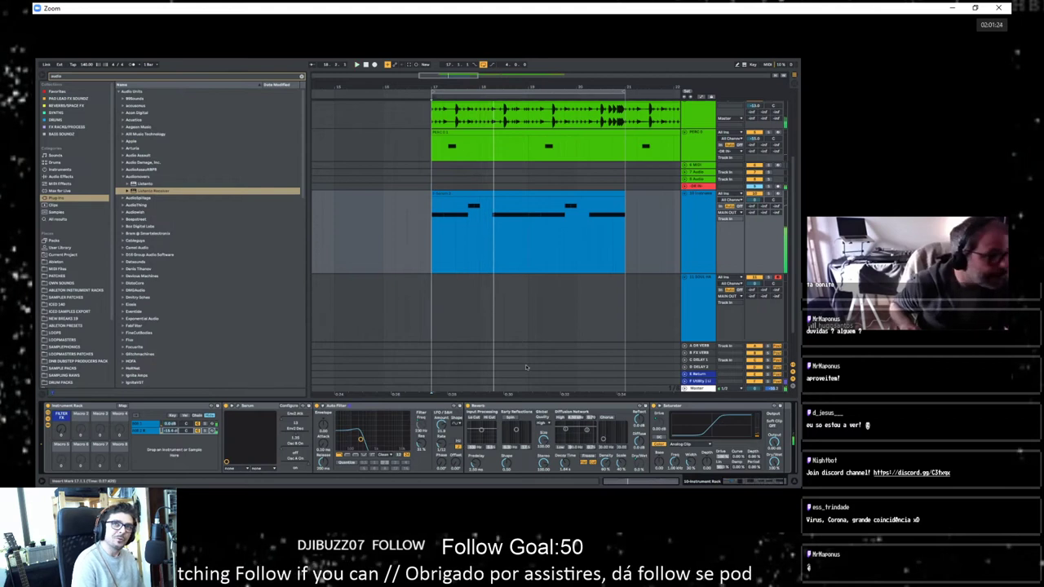
Step: Switch between the Instrument Rack track and the SOUL HARP track to compare their device chains
left_click(701, 215)
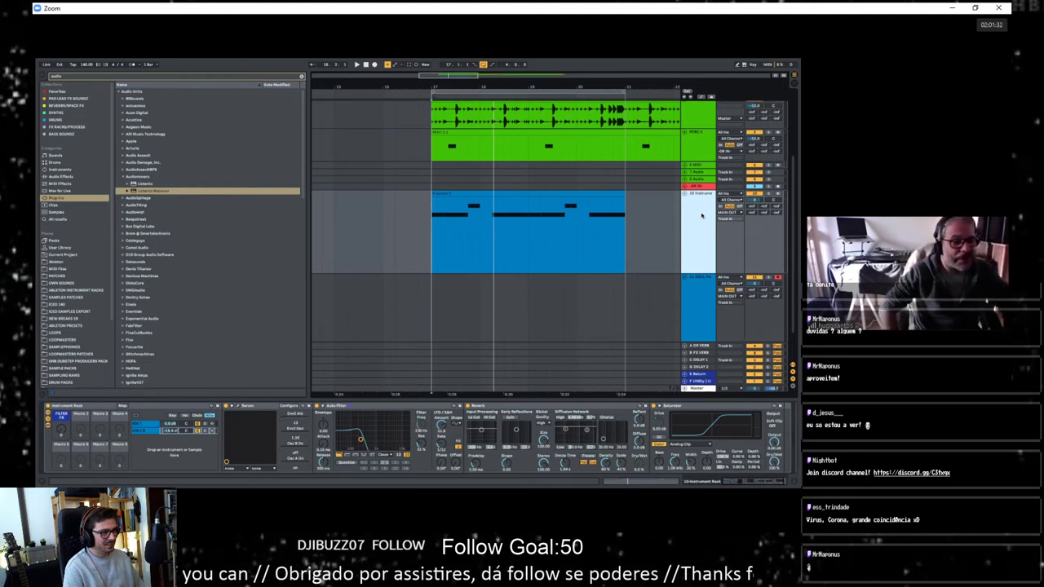
left_click(693, 321)
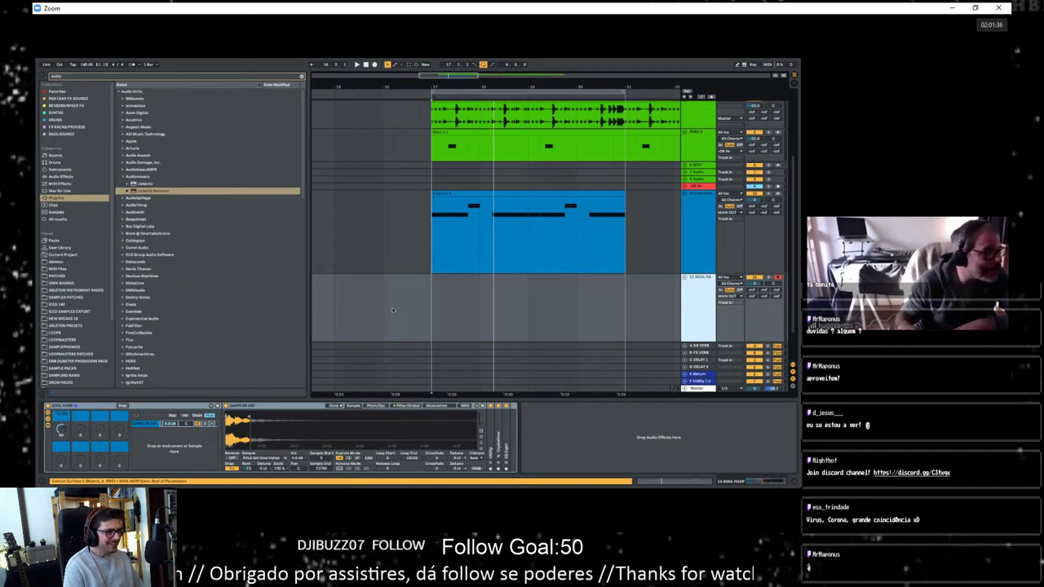
left_click(713, 207)
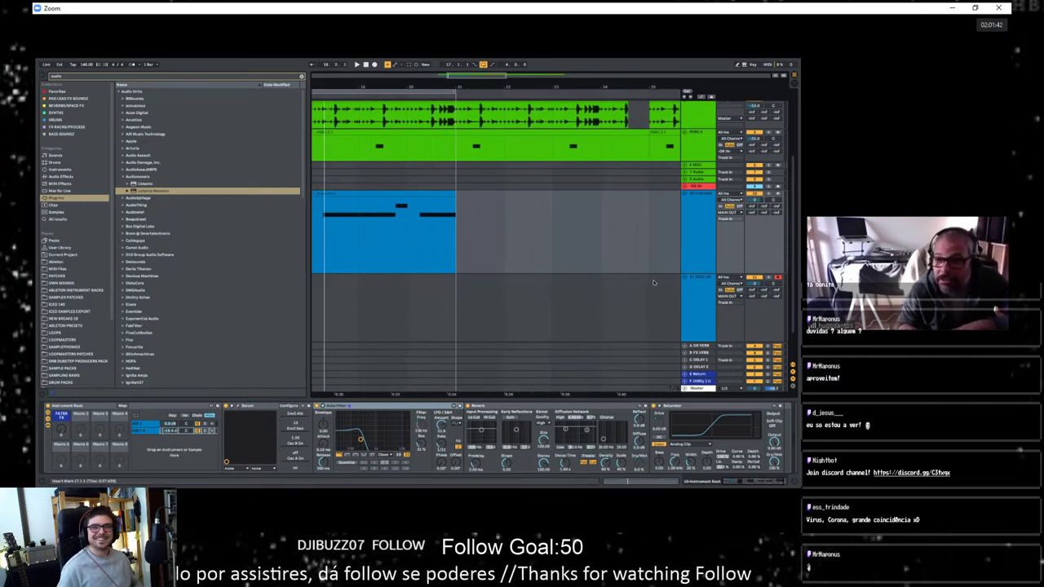
left_click(700, 247)
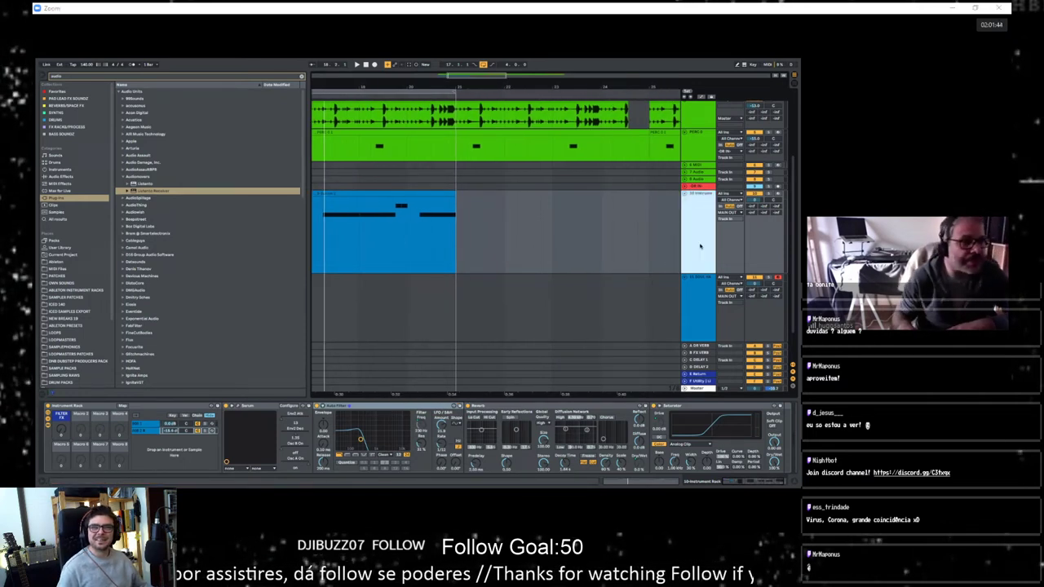
left_click(699, 308)
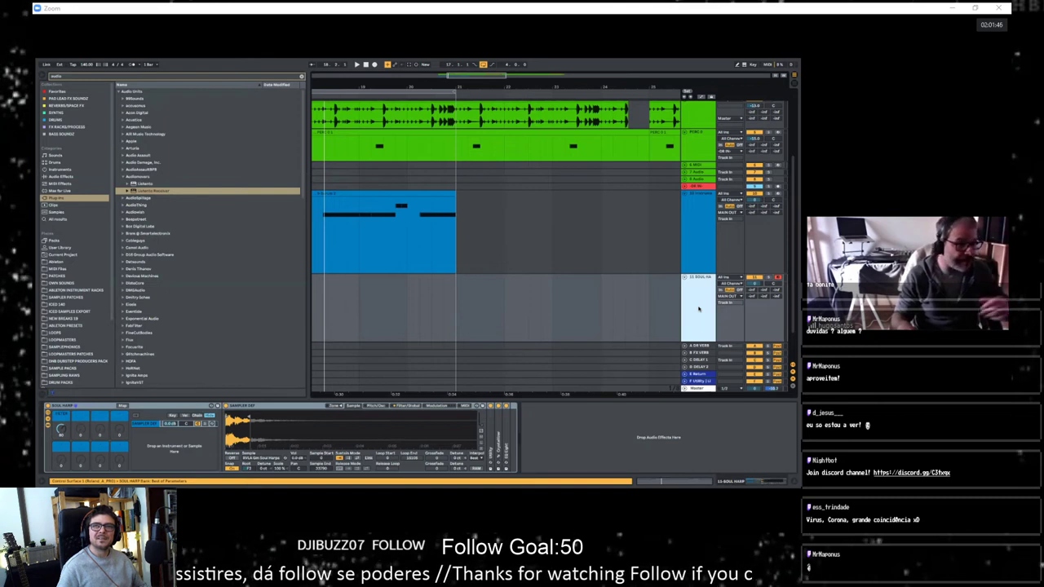
Step: Browse the Drums and Synths collections, clear the browser search to list all synths, and select the SOUL HARP track
left_click(62, 119)
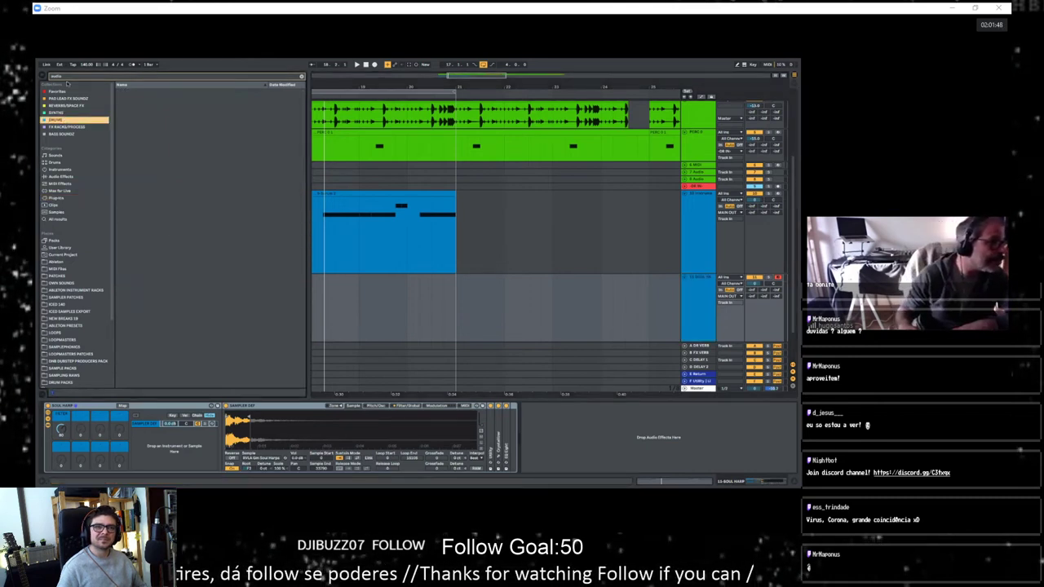
left_click(66, 112)
left_click(73, 76)
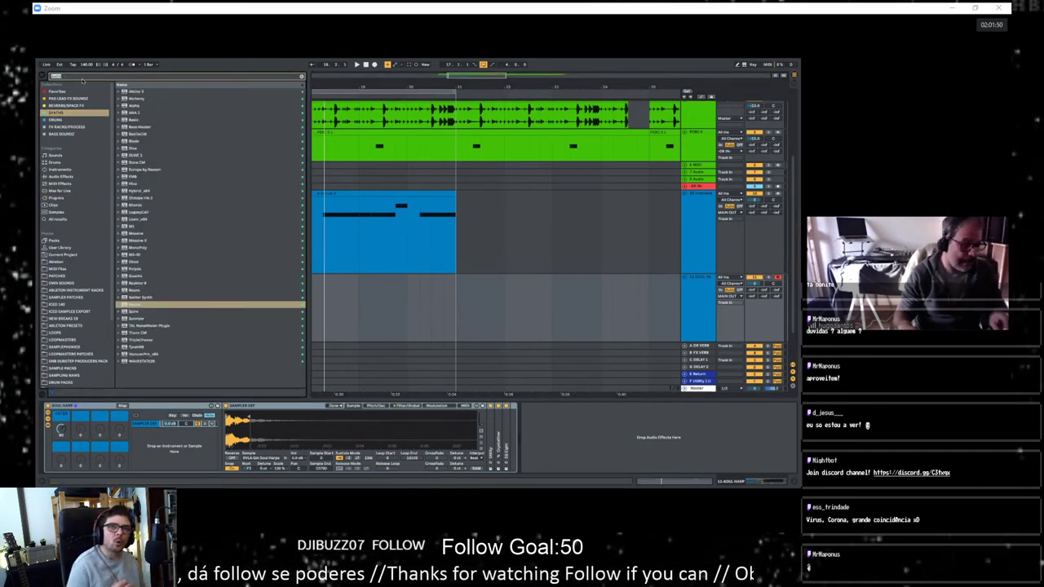
key("BackSpace")
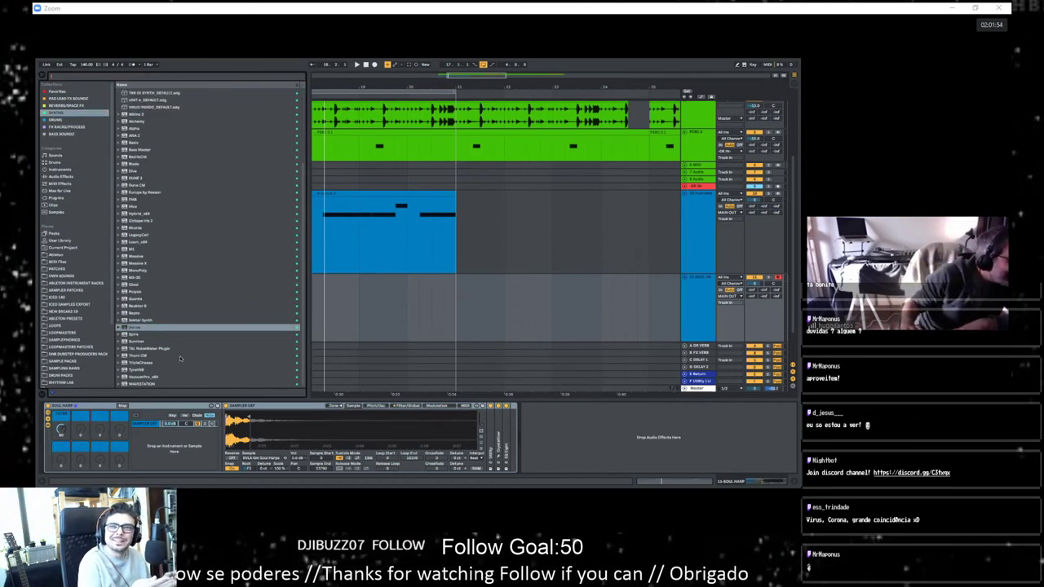
scroll(180, 358, "up", 3)
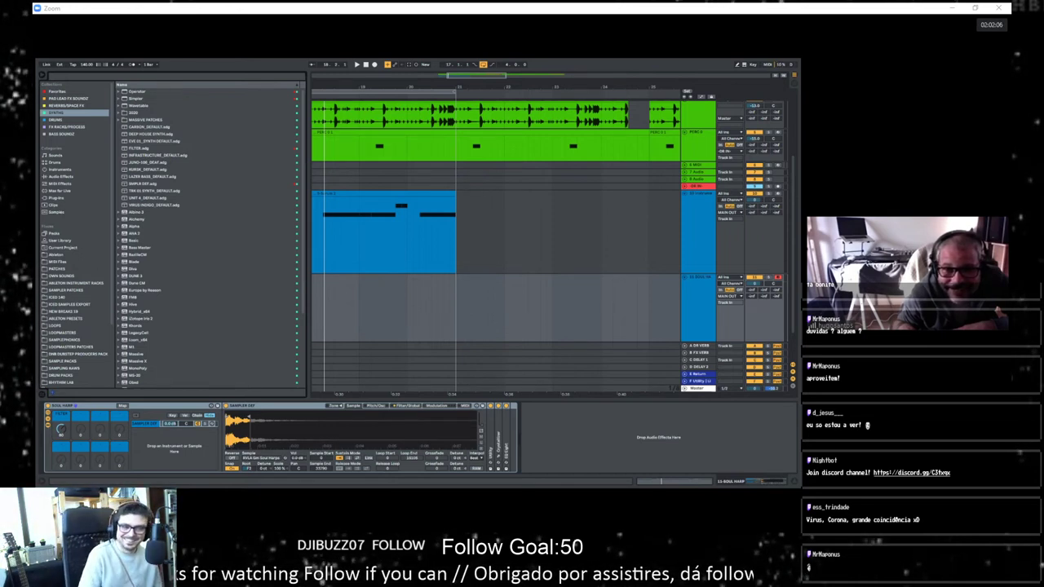
left_click(707, 289)
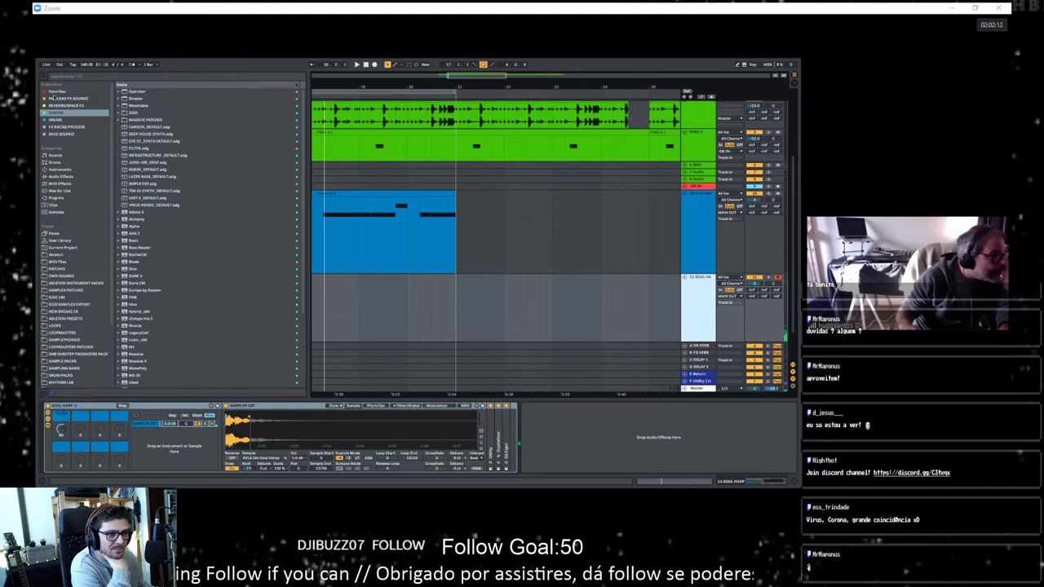
Step: Load Serum from the Synths collection onto the SOUL HARP track and reposition its plugin window
left_click(73, 92)
left_click(72, 112)
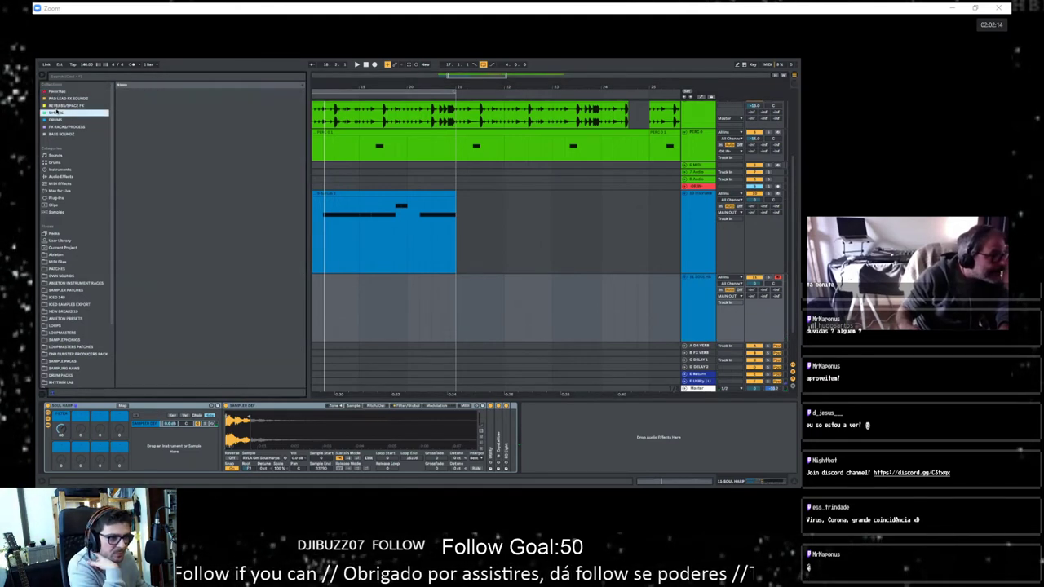
scroll(159, 229, "down", 5)
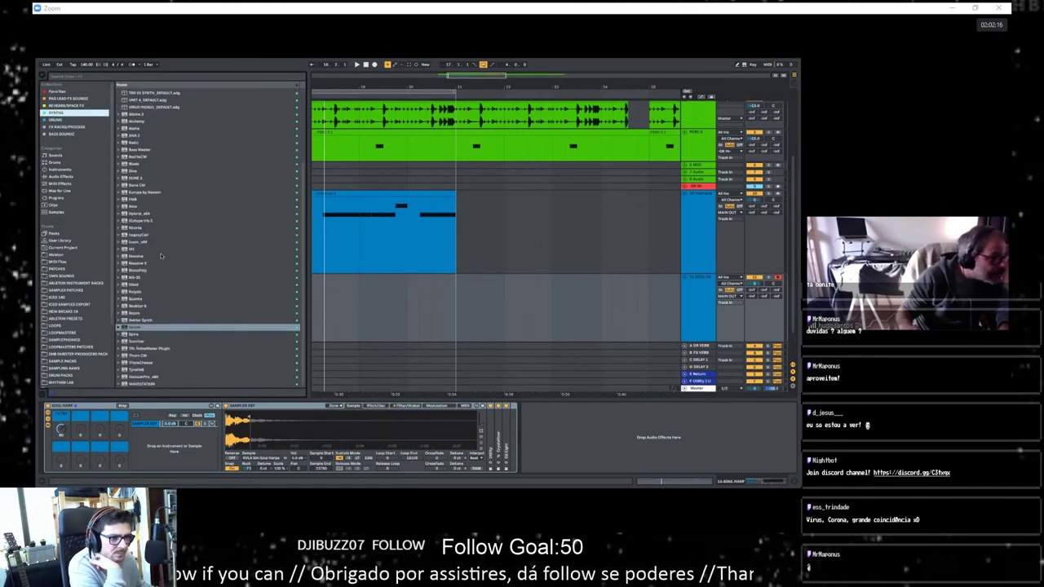
left_click(135, 328)
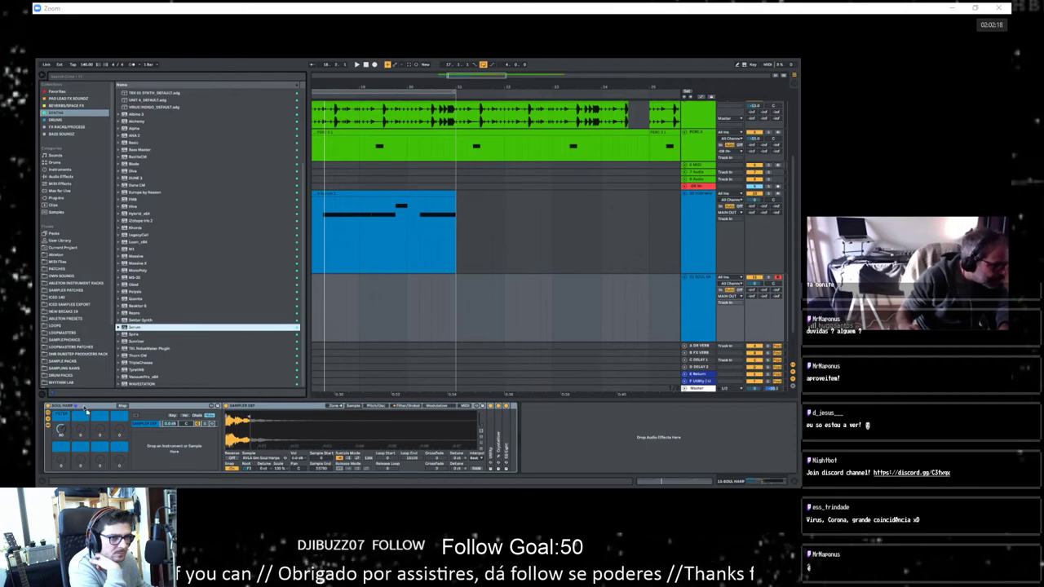
double_click(283, 327)
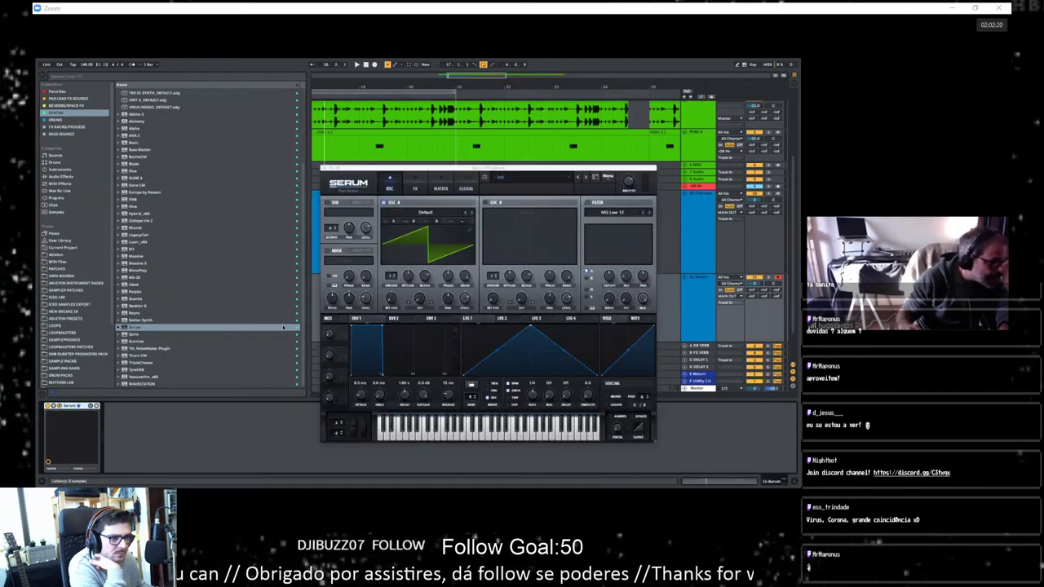
left_click_drag(536, 173, 461, 123)
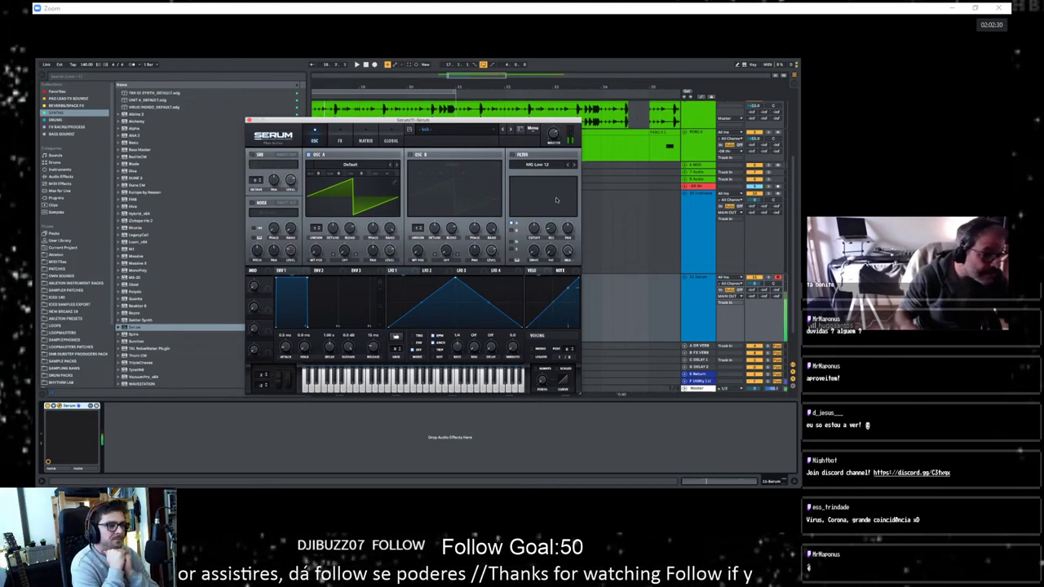
Step: Enable Serum's filter, lower its cutoff and set the filter type to MG Low 24
left_click(513, 154)
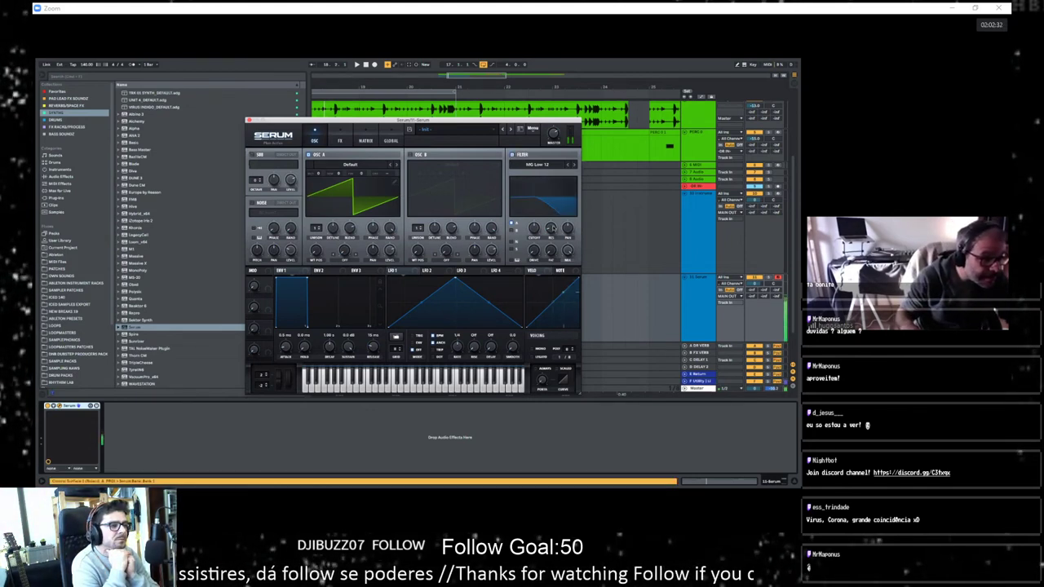
mouse_move(535, 229)
left_mouse_down()
mouse_move(535, 250)
mouse_move(550, 210)
mouse_move(533, 234)
left_mouse_up()
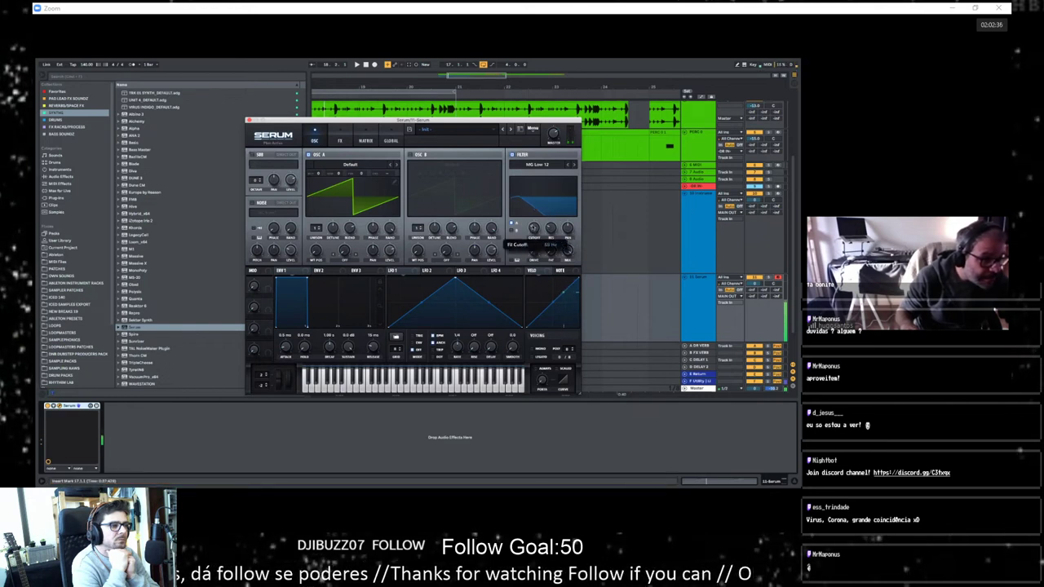
left_click(545, 163)
mouse_move(554, 173)
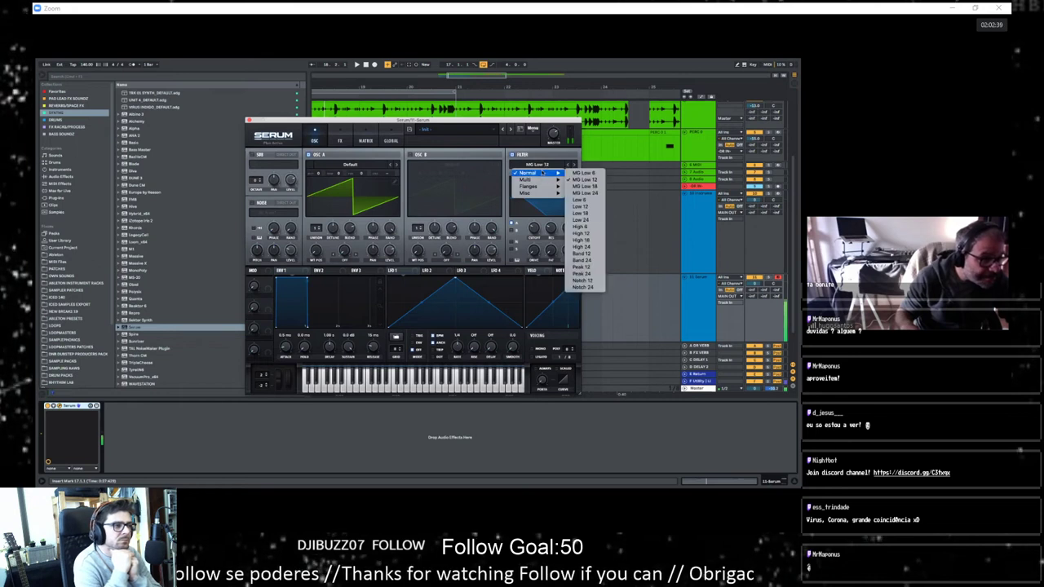
left_click(585, 193)
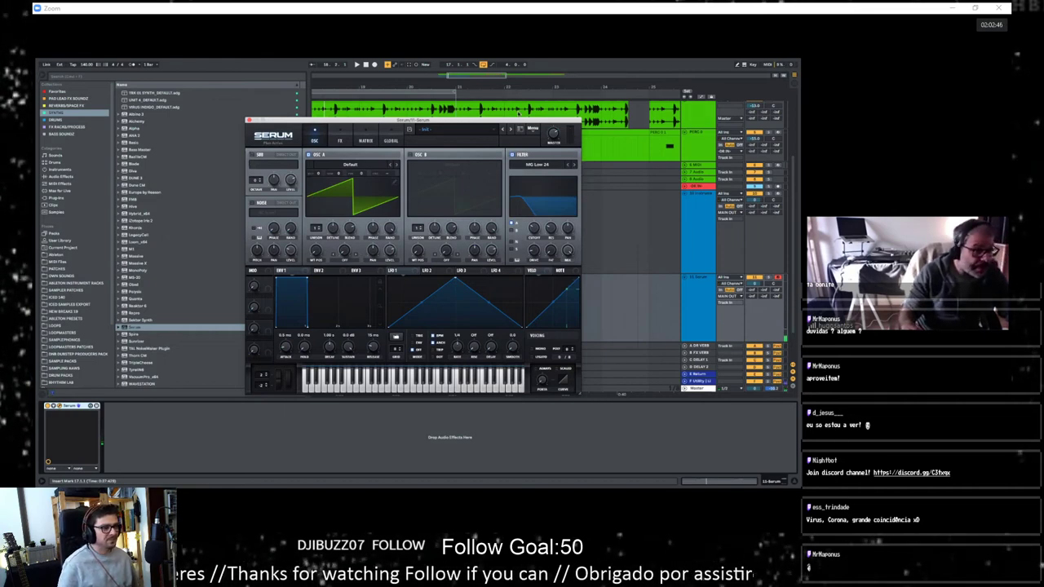
Step: Open the SPAN analyzer from the Master track and arrange its window beside Serum's
left_click_drag(511, 122, 303, 66)
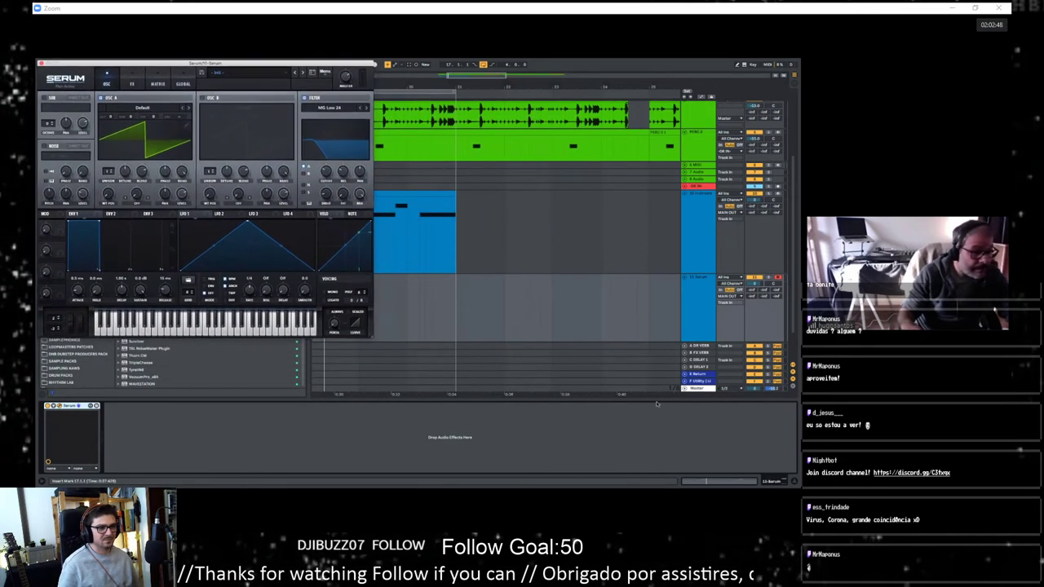
left_click(698, 389)
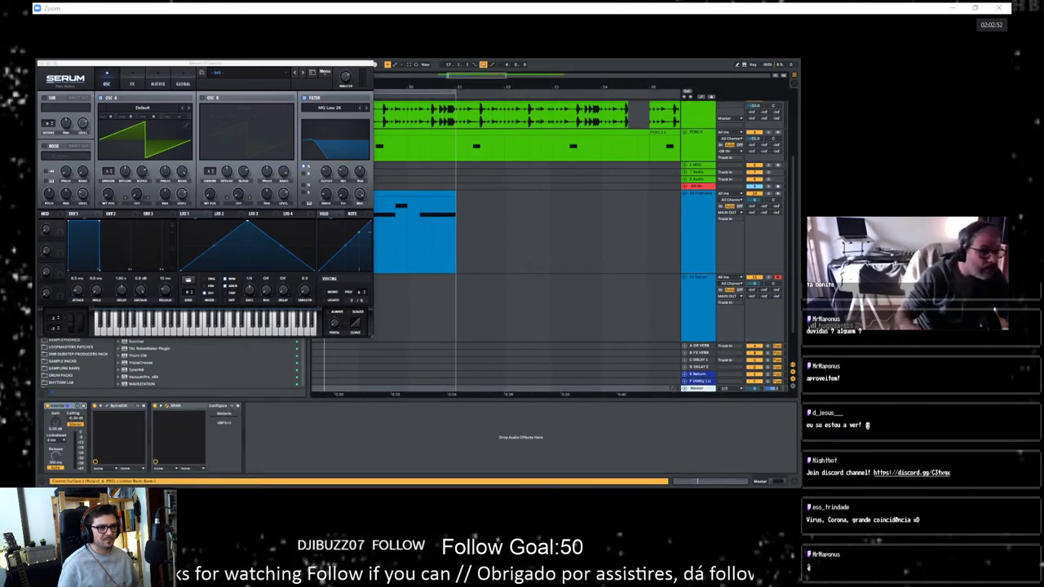
left_click(167, 405)
left_click_drag(339, 163, 511, 75)
left_click_drag(275, 69, 278, 92)
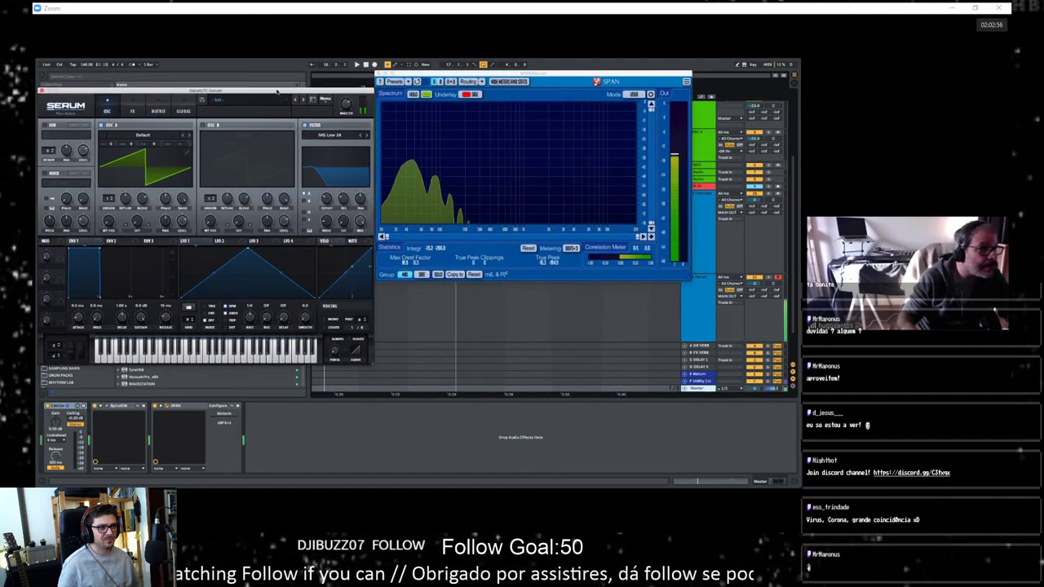
left_click_drag(593, 75, 593, 99)
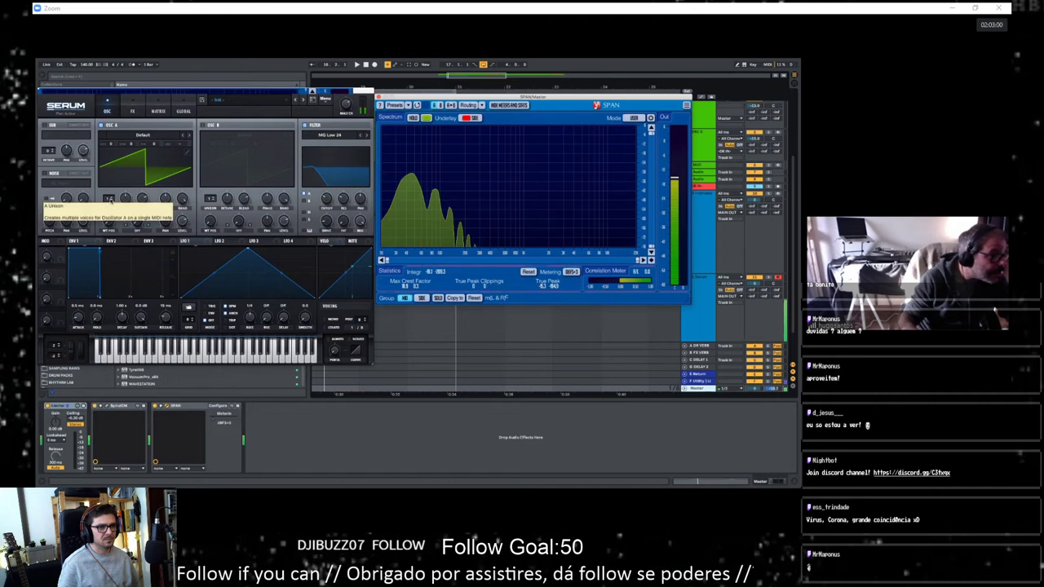
Step: Raise oscillator A's unison voice count and turn down its random phase amount in Serum
left_click_drag(109, 198, 108, 194)
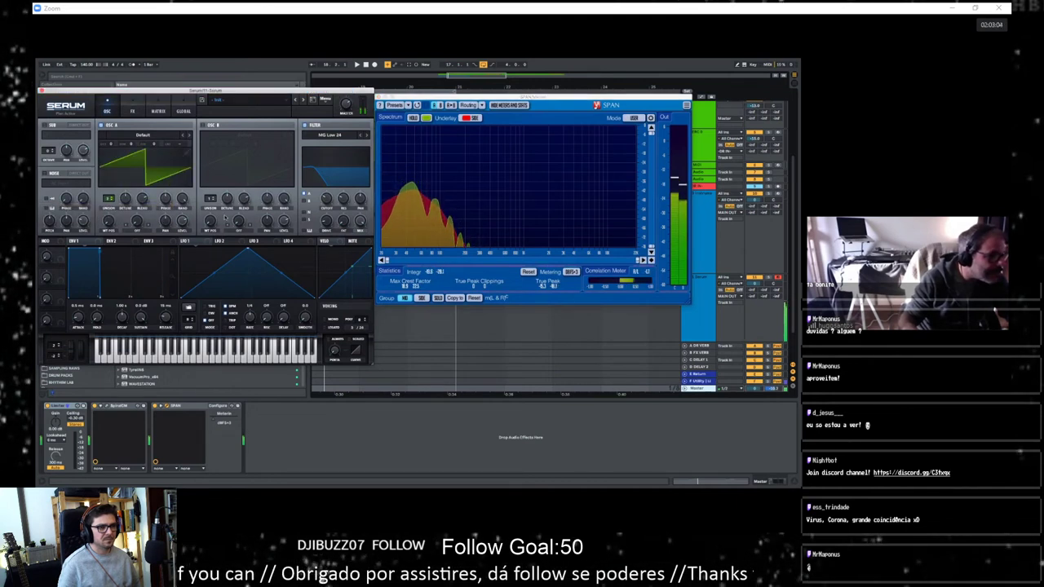
left_click_drag(182, 200, 187, 275)
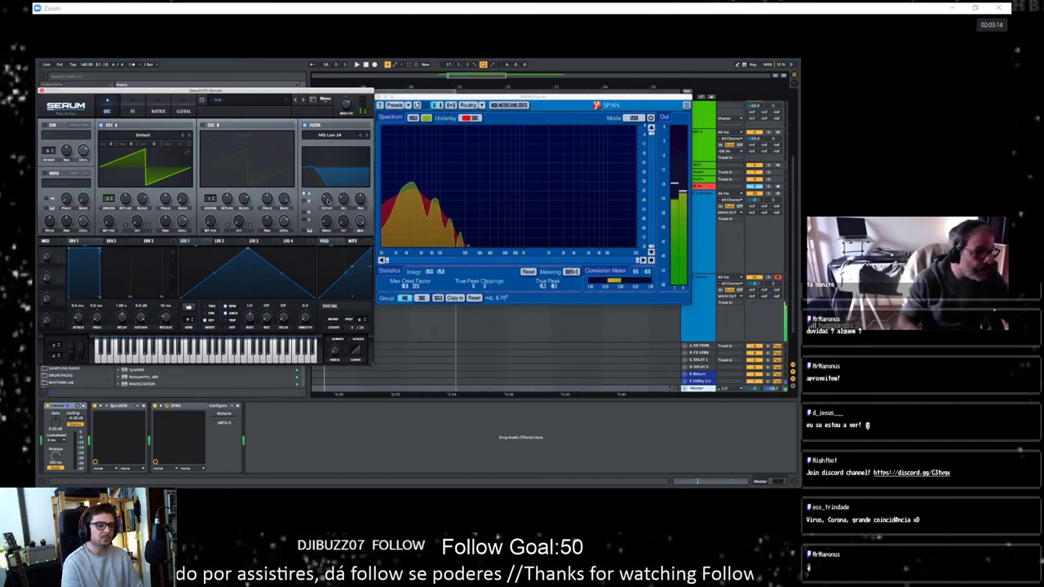
Step: Vary Serum's filter cutoff, and switch the filter off to hold the unfiltered oscillator's spectrum in SPAN
mouse_move(326, 199)
left_mouse_down()
mouse_move(327, 146)
mouse_move(328, 203)
left_mouse_up()
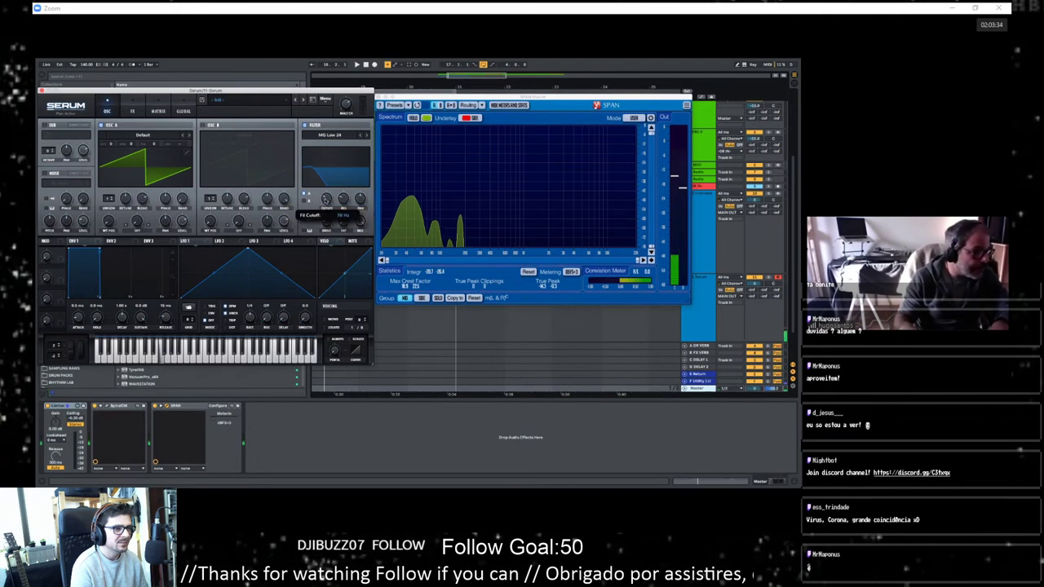
left_click_drag(327, 202, 327, 193)
left_click(304, 125)
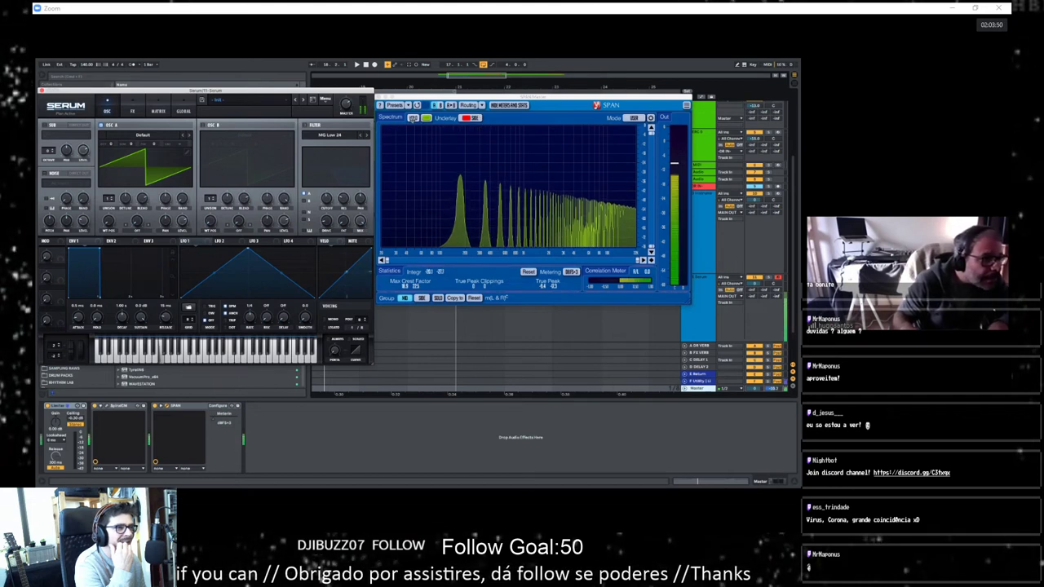
left_click(413, 119)
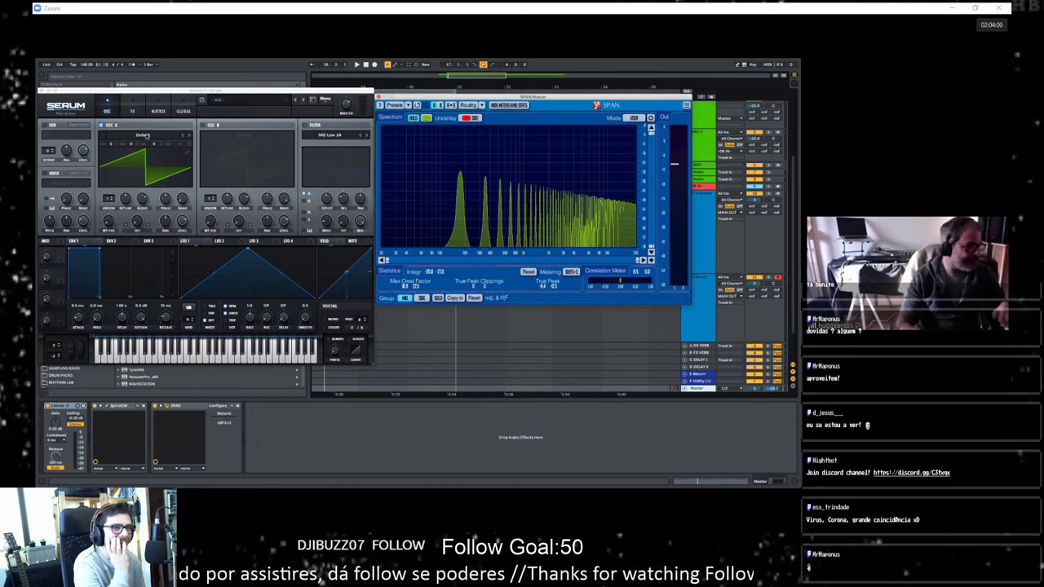
Step: Try the Analog wavetable Basic Mg on oscillator A and adjust its wavetable position
left_click(146, 136)
mouse_move(163, 150)
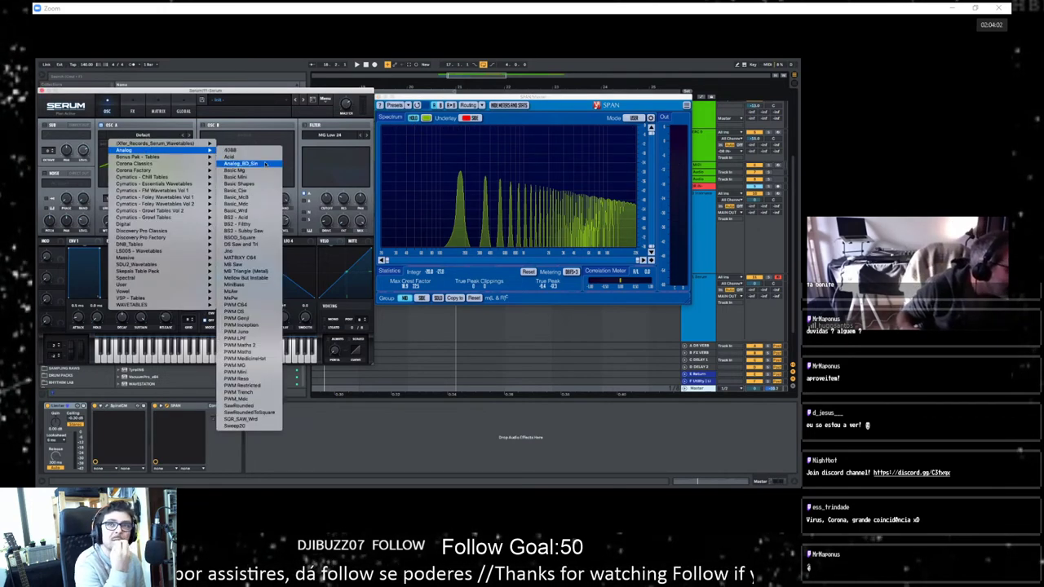
left_click(252, 169)
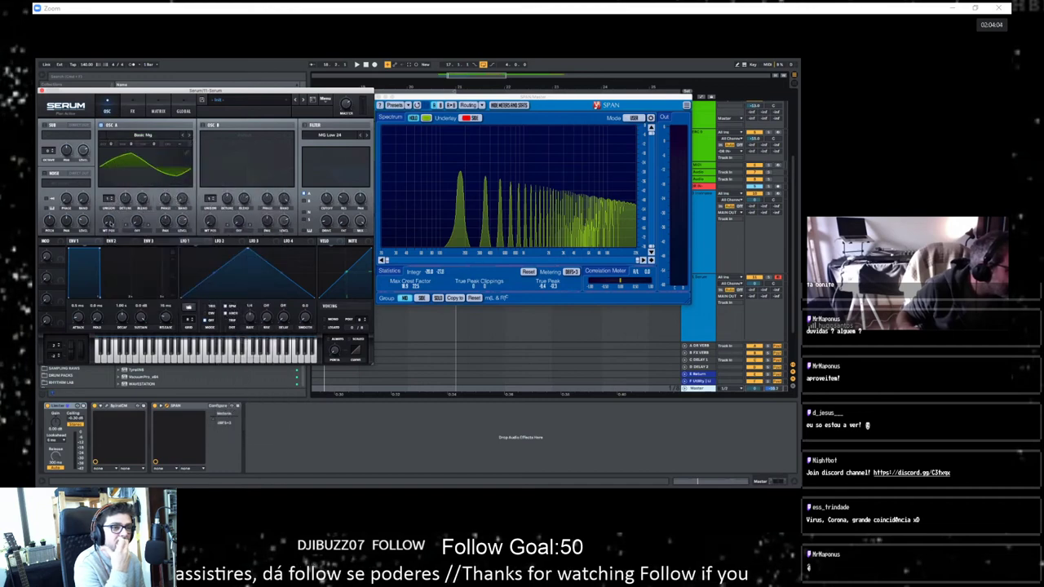
left_click_drag(107, 224, 147, 128)
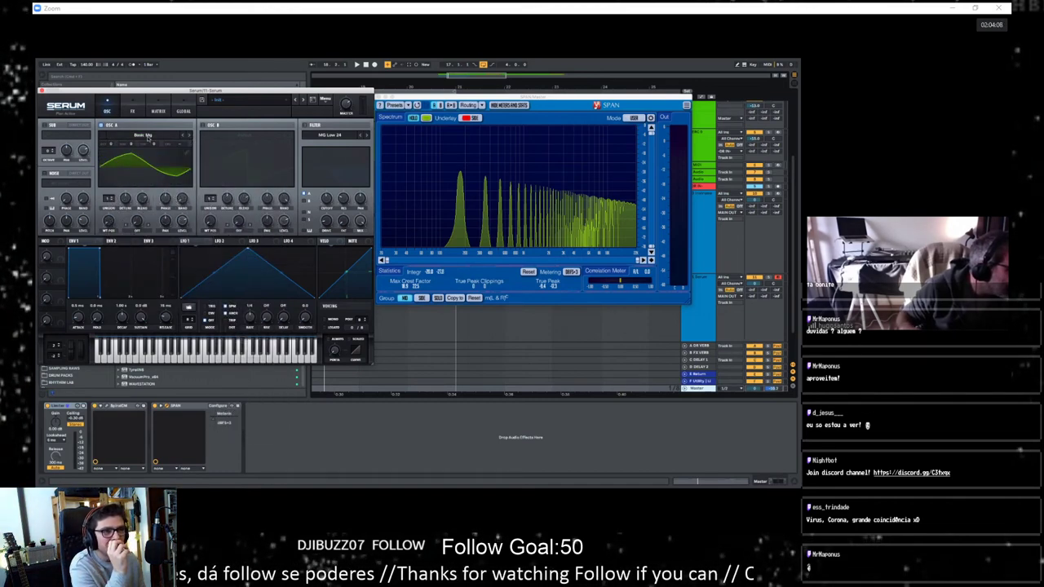
Step: Load the Analog wavetable Analog_BD_Sin into oscillator A and refresh SPAN's held spectrum
left_click(148, 136)
mouse_move(155, 151)
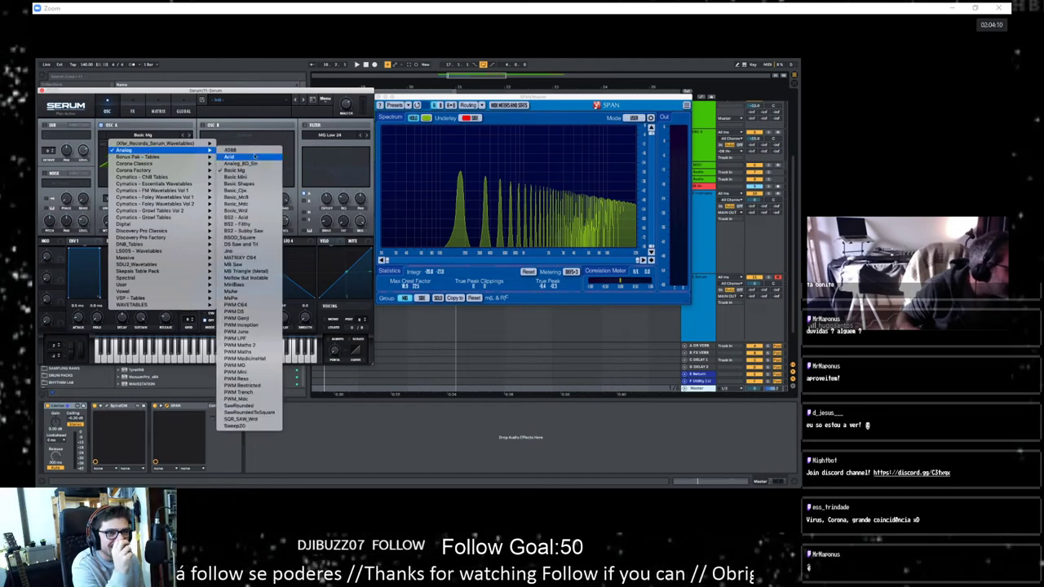
left_click(253, 163)
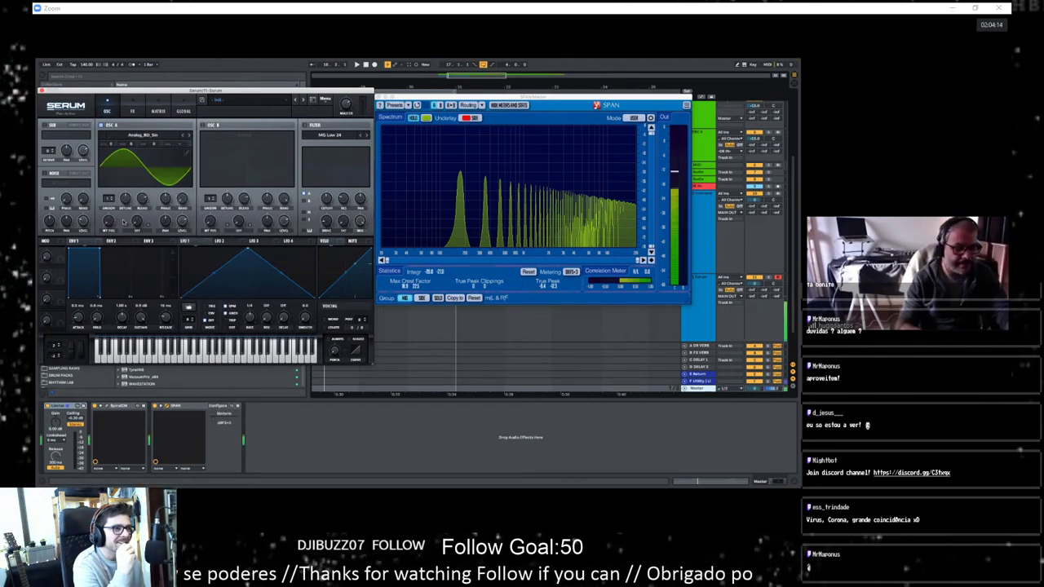
left_click(414, 117)
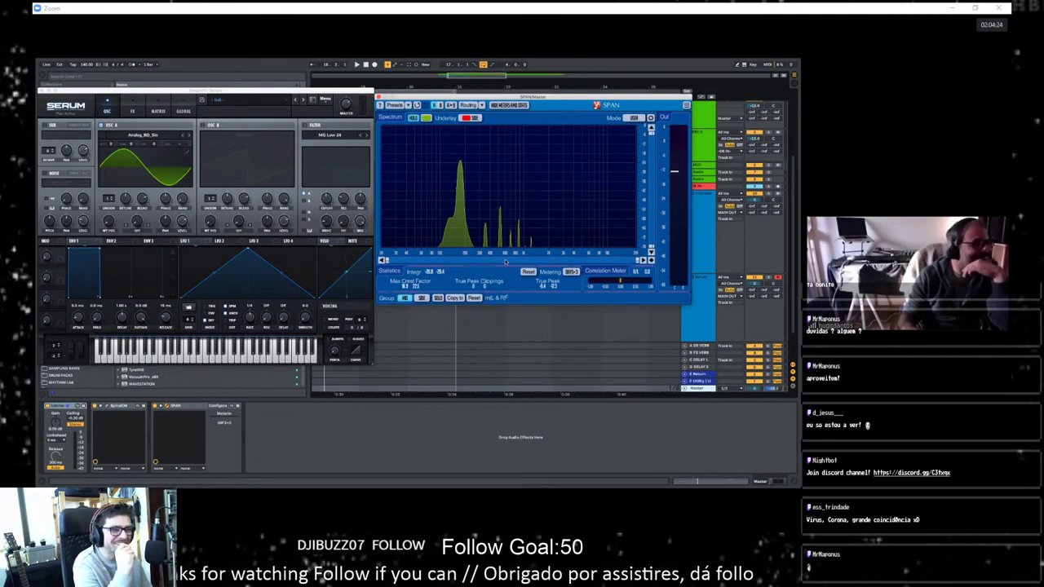
Step: Inspect the device chains of the Instrument Rack, Serum and Master tracks, ending on the Serum track
left_click(703, 232)
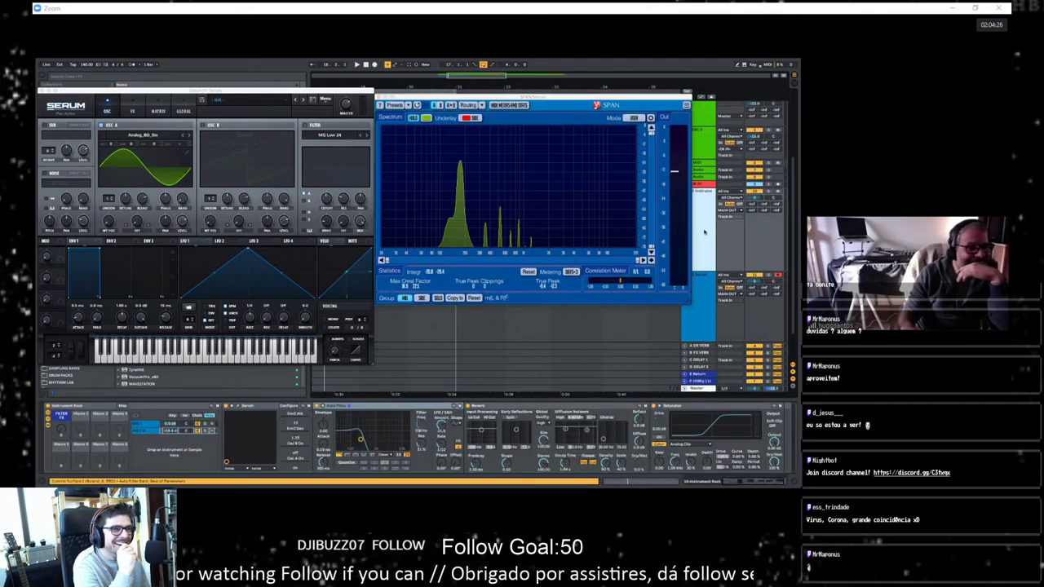
left_click(696, 305)
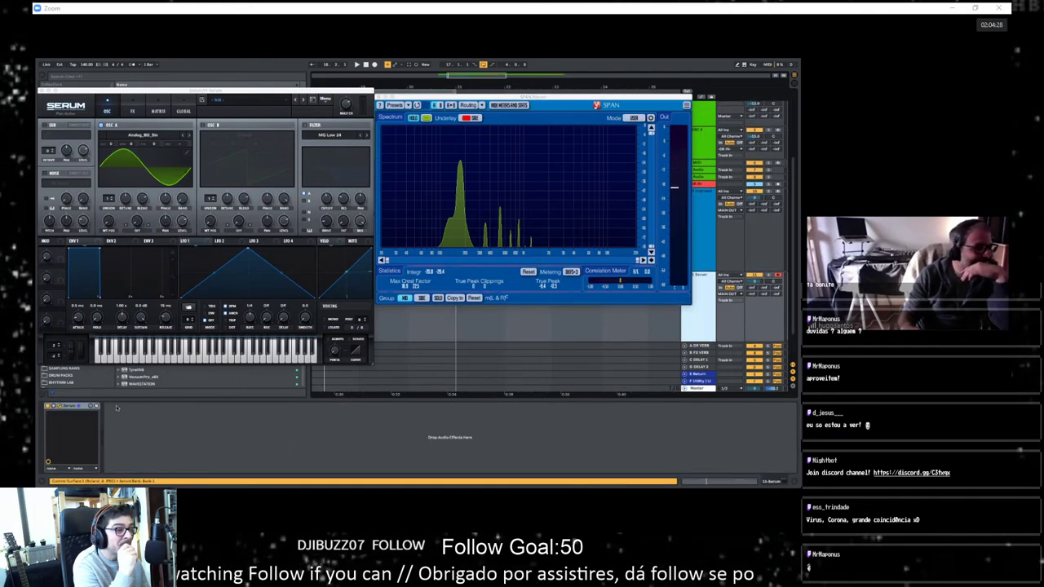
scroll(691, 314, "down", 2)
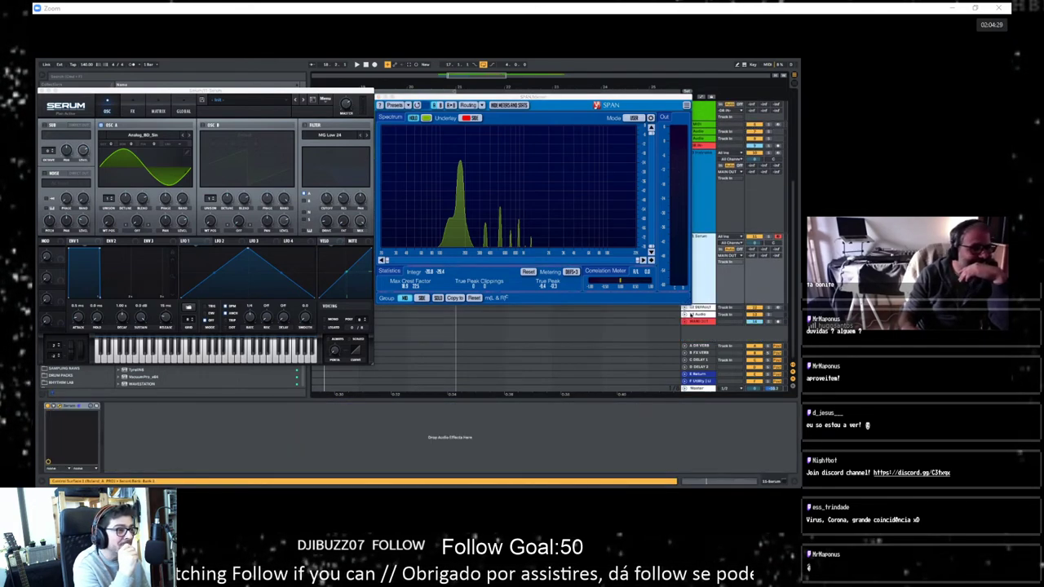
left_click(700, 389)
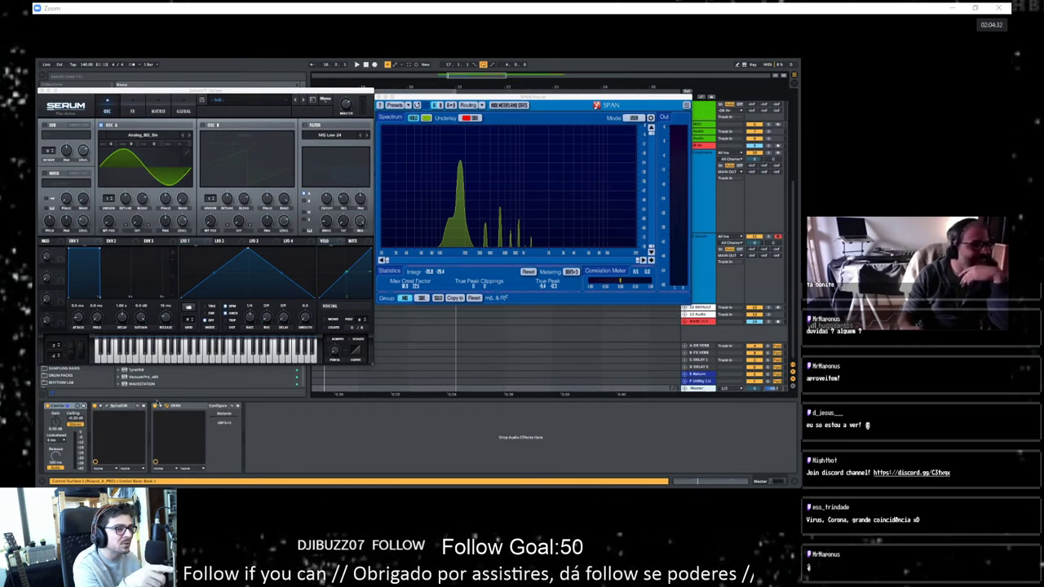
left_click(714, 272)
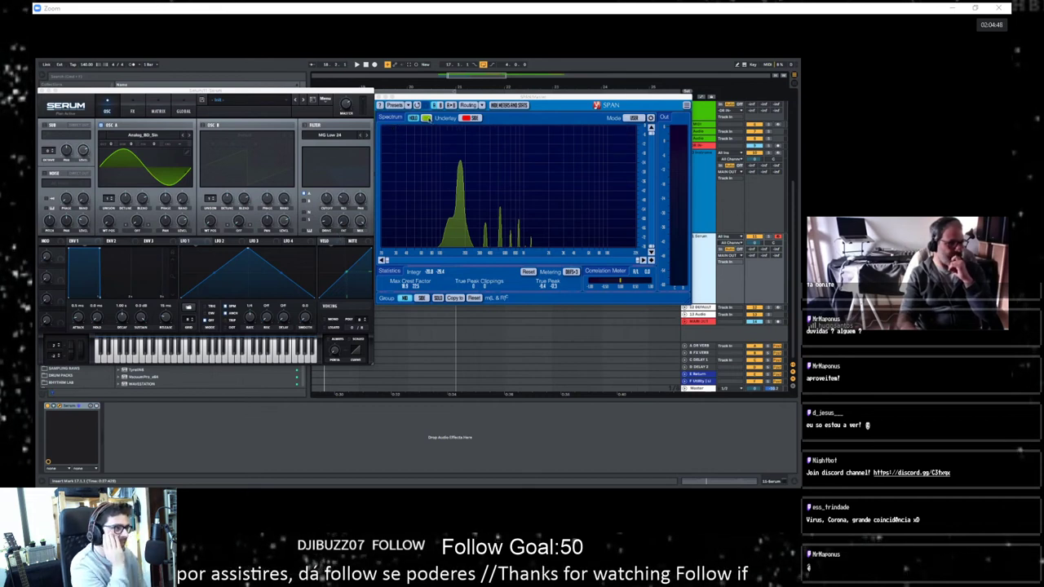
Step: Release SPAN's spectrum hold and compare the sine with Serum's fully open filter switched on and off
left_click(424, 118)
left_click(414, 118)
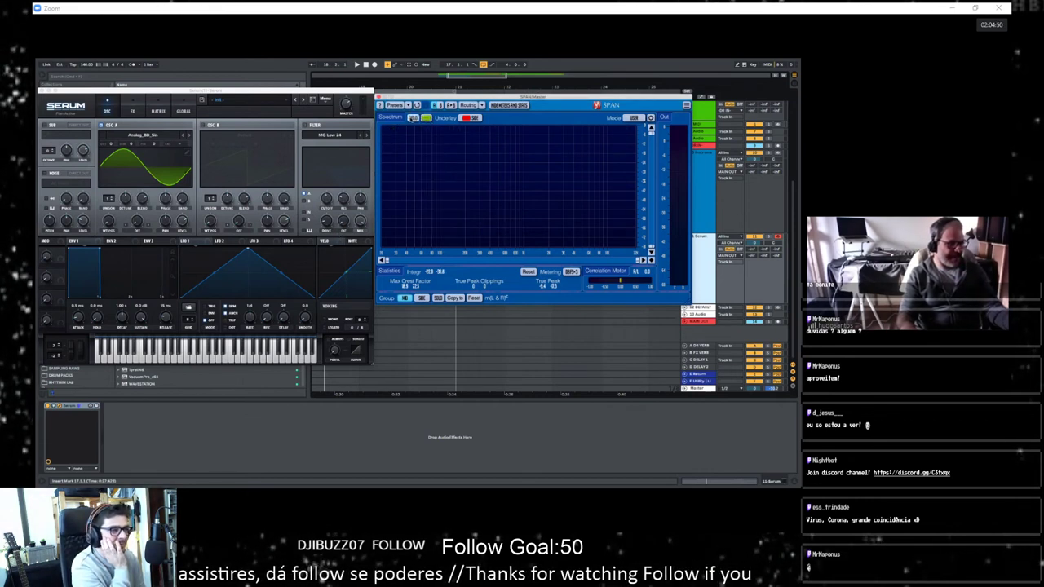
left_click_drag(326, 221, 331, 247)
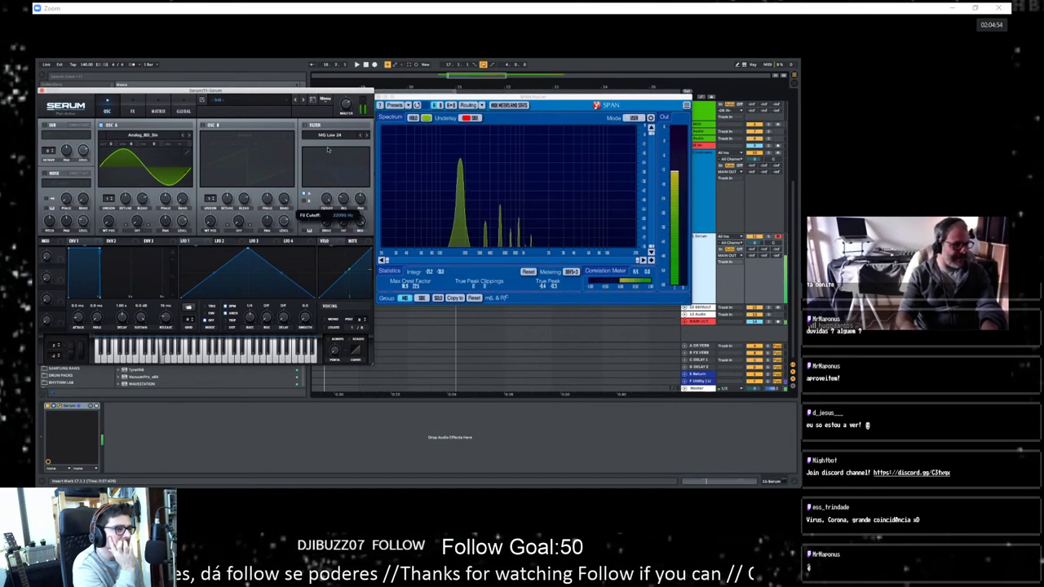
left_click(307, 125)
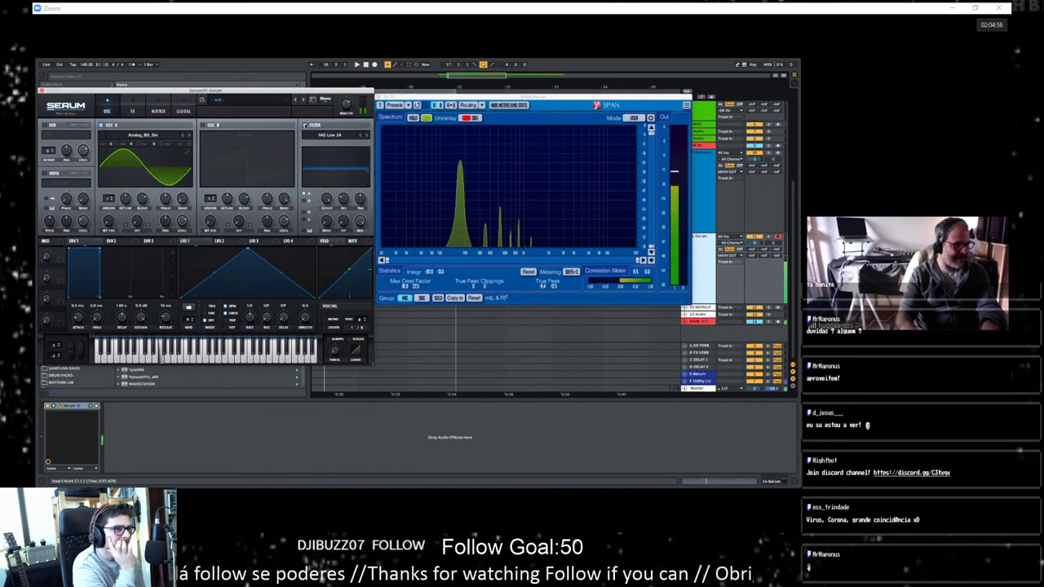
left_click(306, 126)
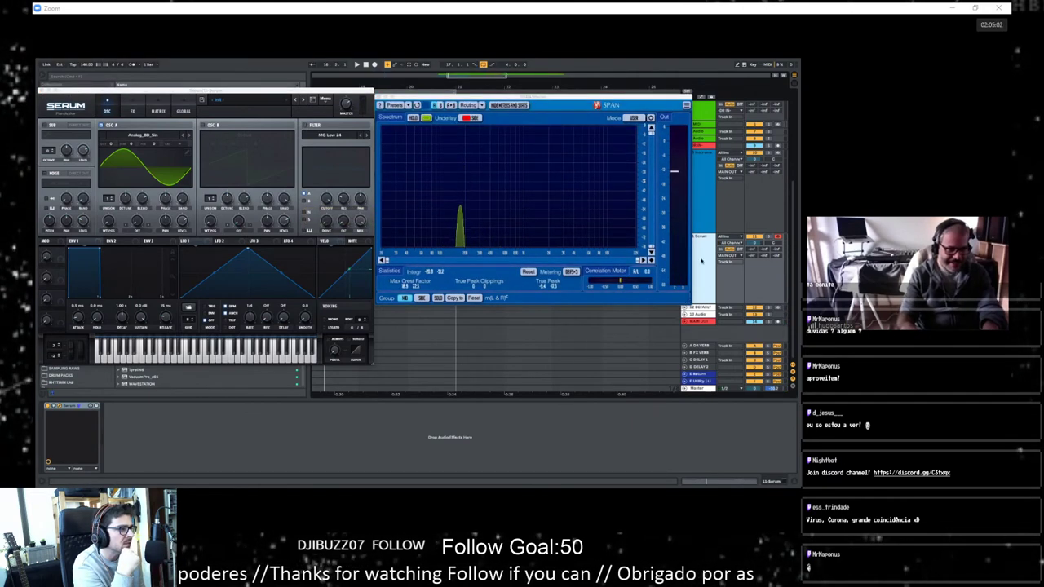
Step: Unfold the MAIN OUT track to check its devices, fold it again and select the Master track
left_click(685, 322)
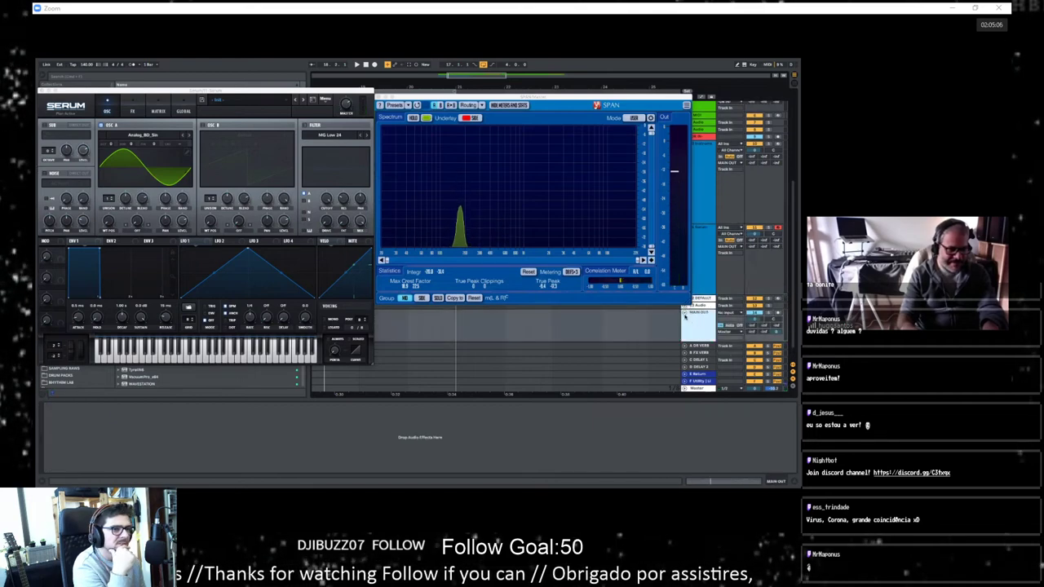
left_click(685, 313)
left_click(699, 389)
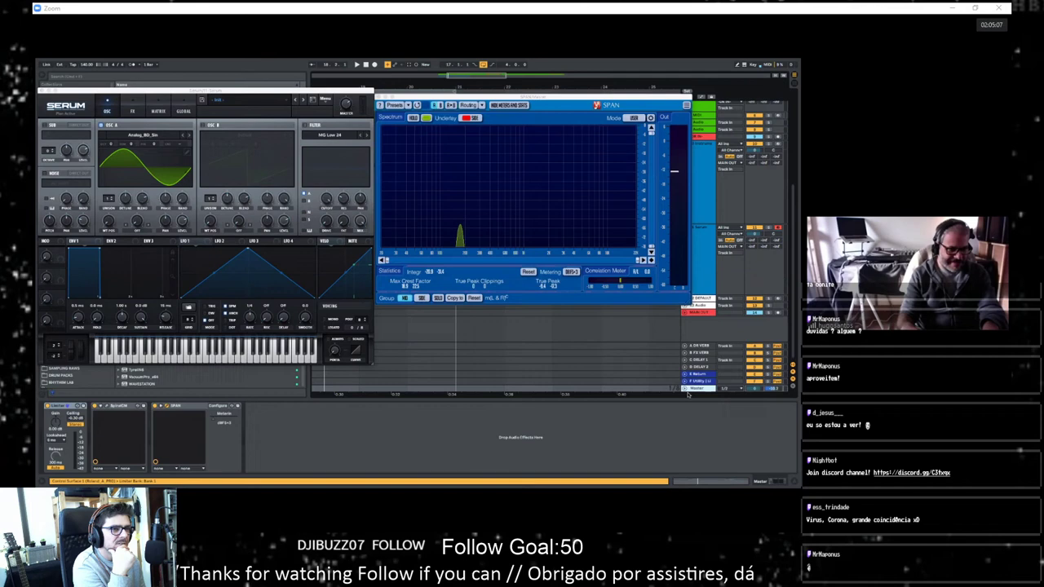
Step: Check the SpiralCM and Limiter devices on the Master track while the sine plays through SPAN
left_click(101, 406)
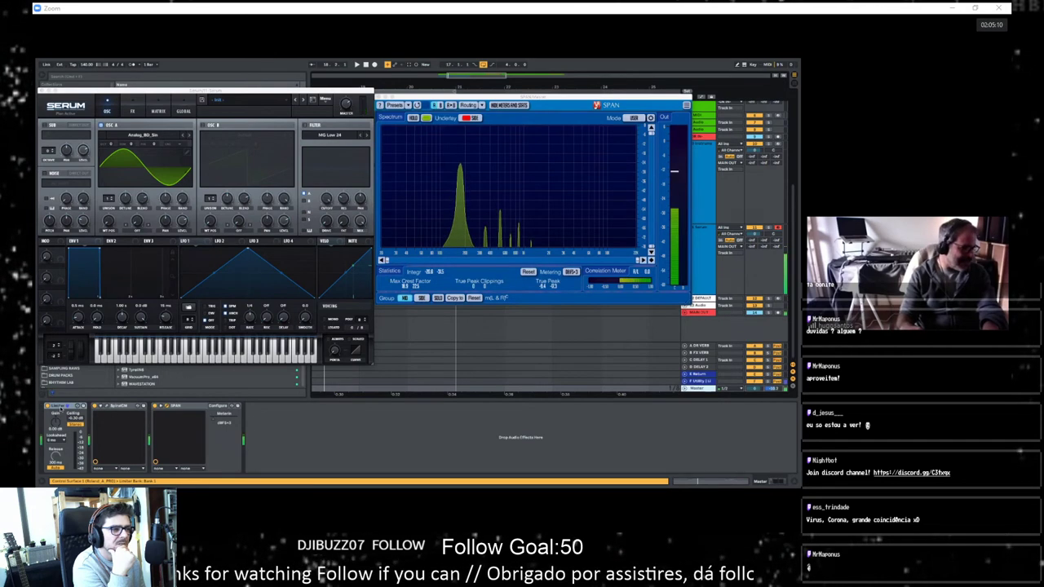
left_click(108, 405)
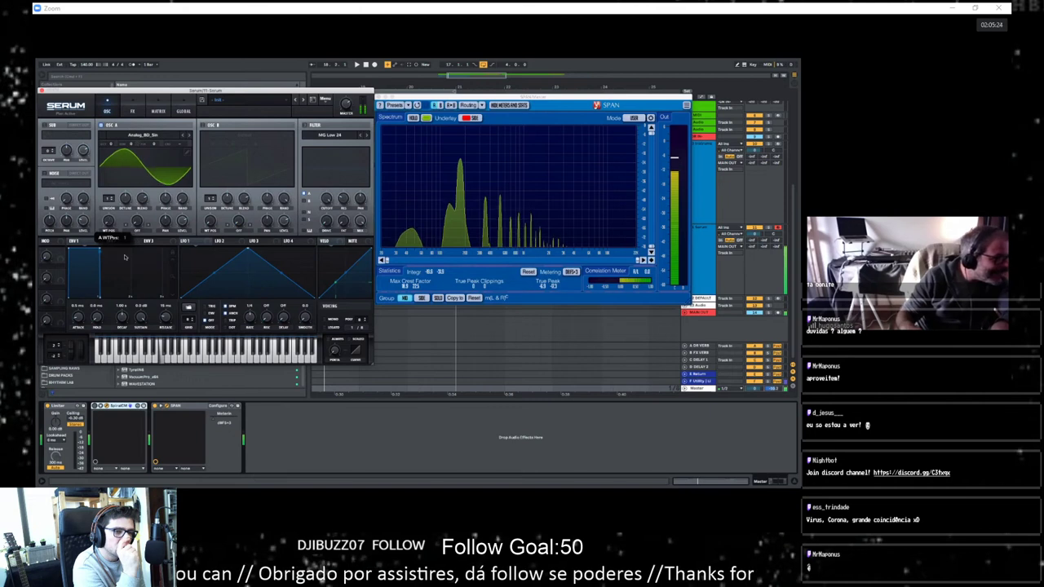
left_click(57, 405)
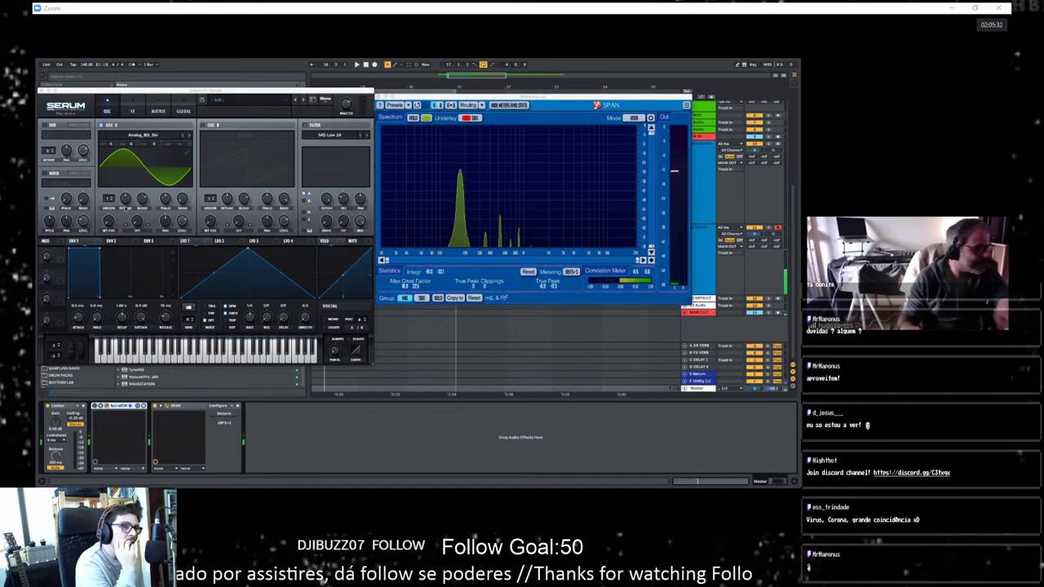
Step: Switch from oscillator A to the sub oscillator for comparison, and return to oscillator A alone
left_click(101, 126)
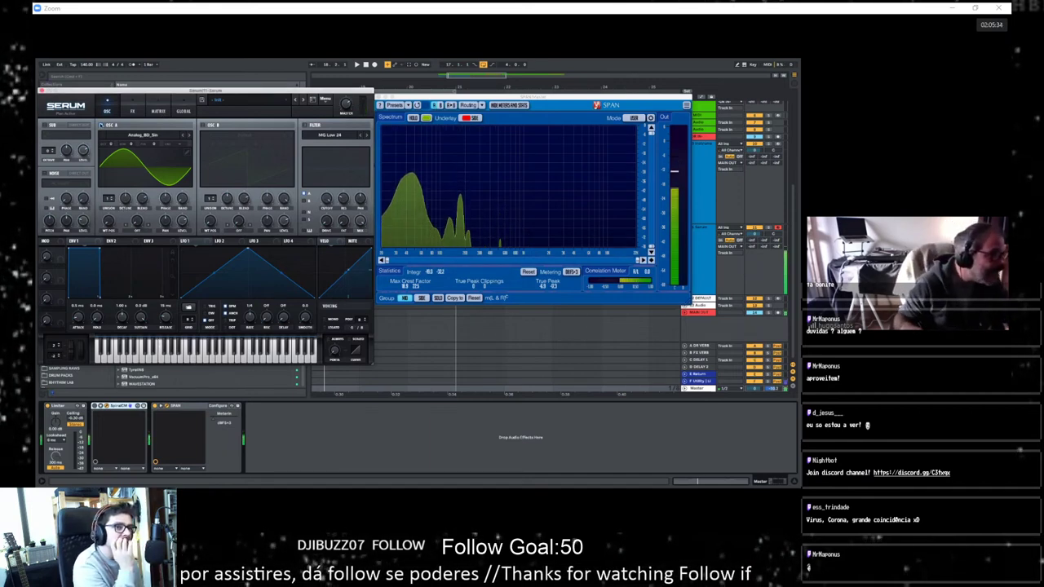
left_click(45, 125)
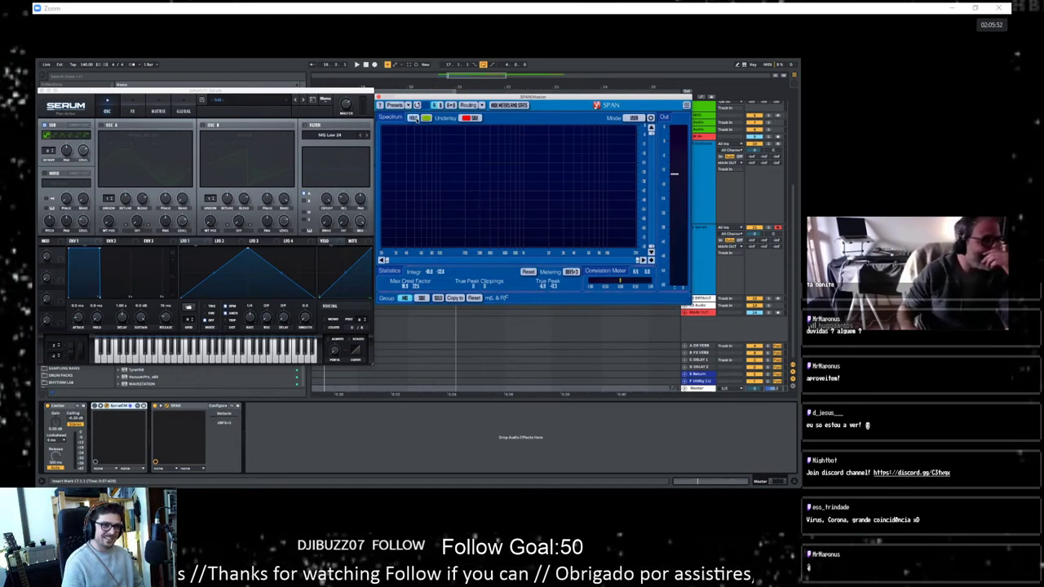
left_click(44, 126)
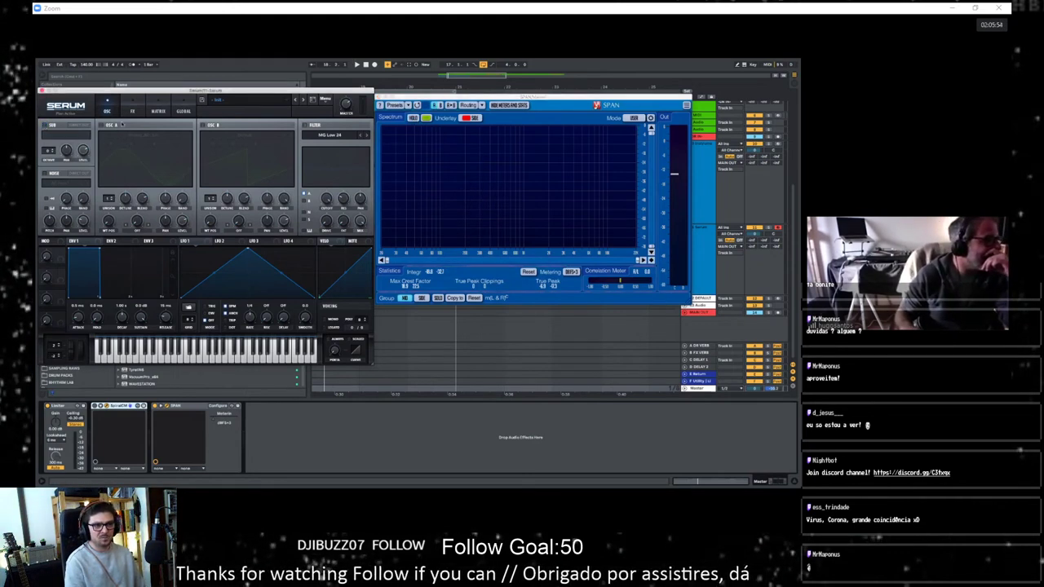
left_click(100, 126)
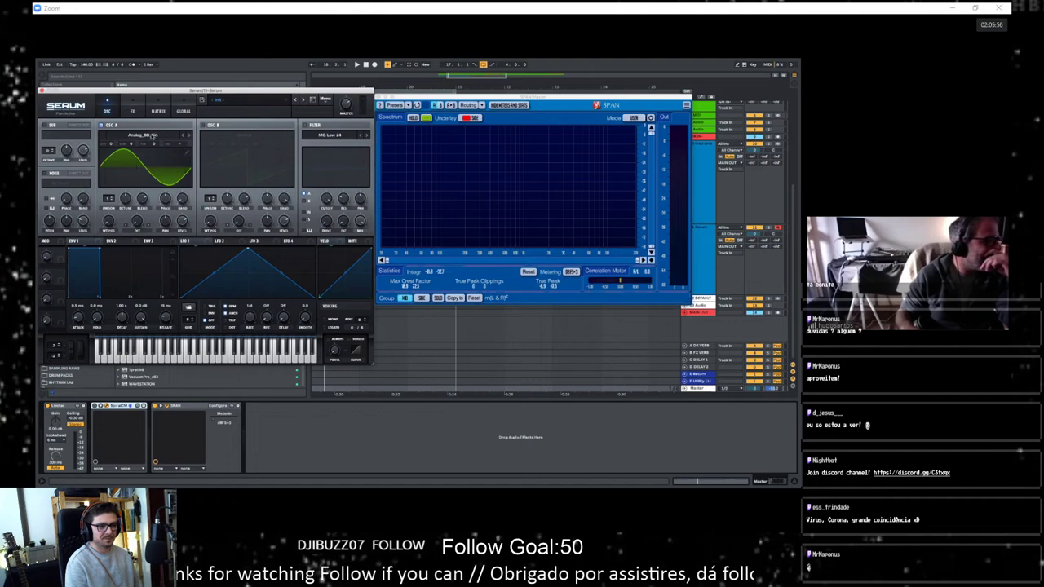
Step: Load the Analog wavetable Basic Shapes into oscillator A and move its wavetable position to the saw shape
left_click(147, 136)
mouse_move(204, 150)
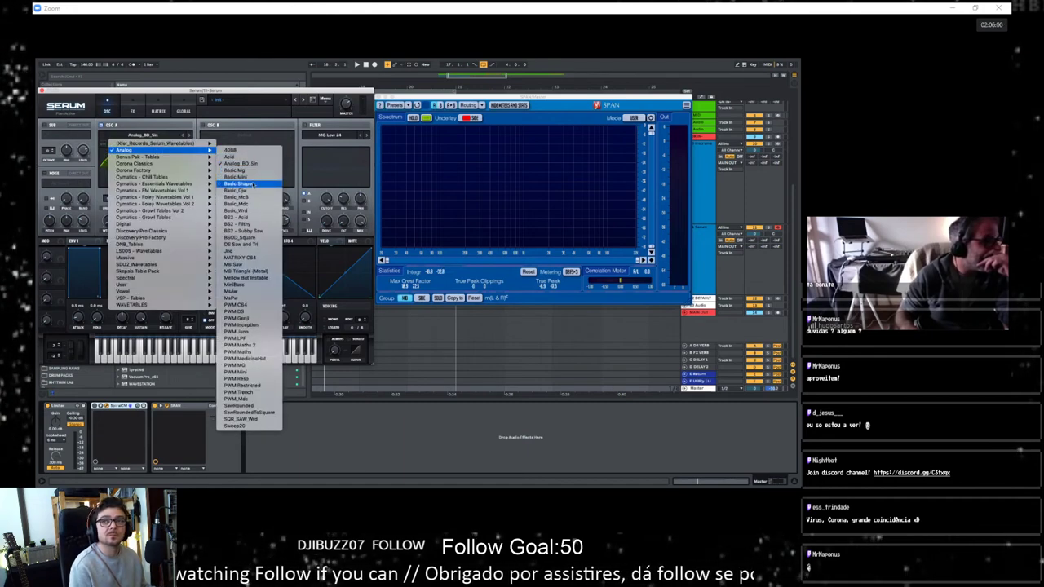
left_click(252, 184)
left_click_drag(109, 224, 111, 203)
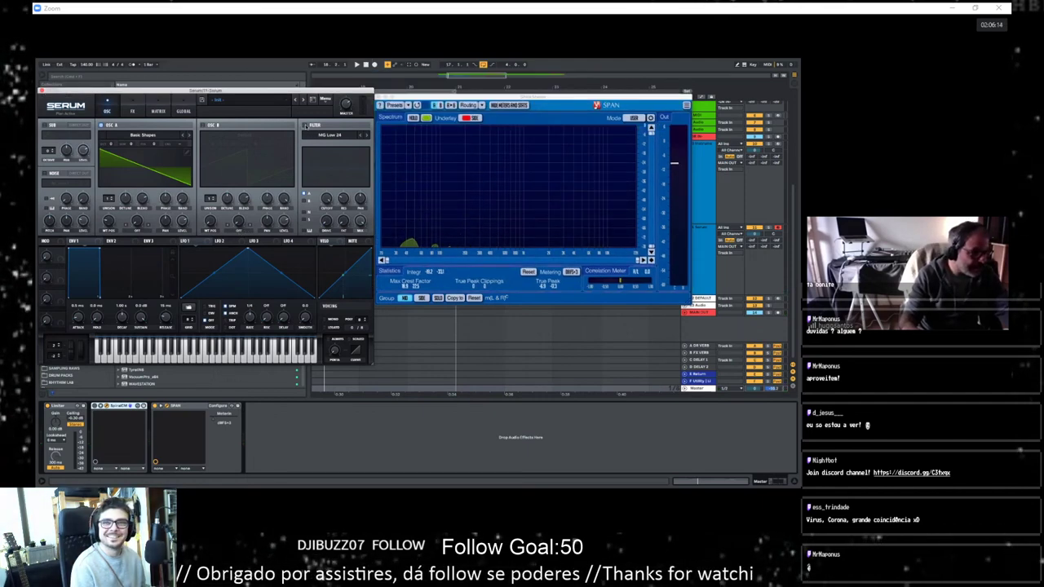
Step: Enable the MG Low 24 filter with a lowered cutoff and set oscillator A's unison to 3 voices
left_click(305, 125)
left_click_drag(326, 198, 336, 258)
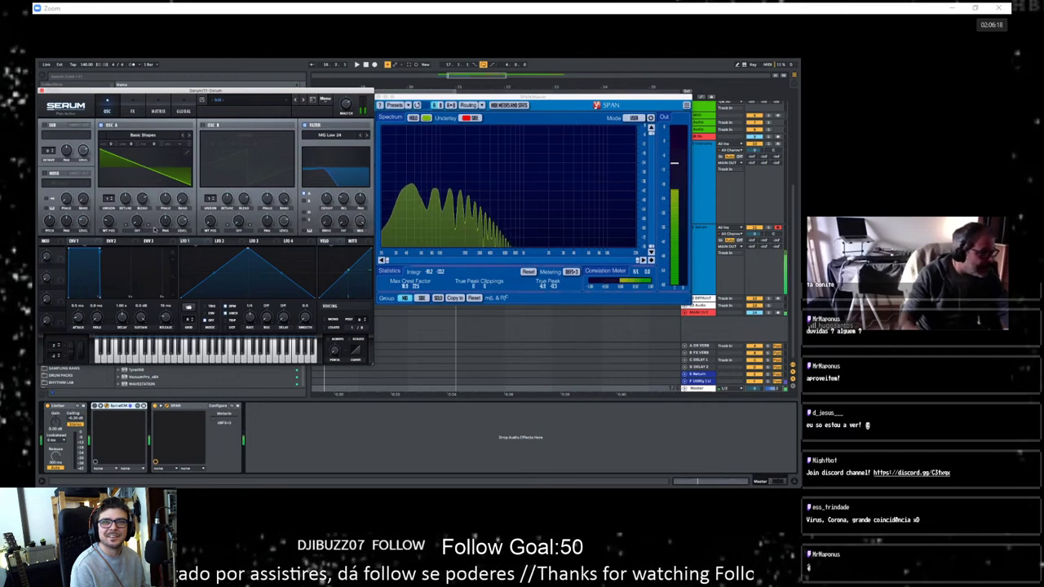
left_click_drag(111, 199, 113, 195)
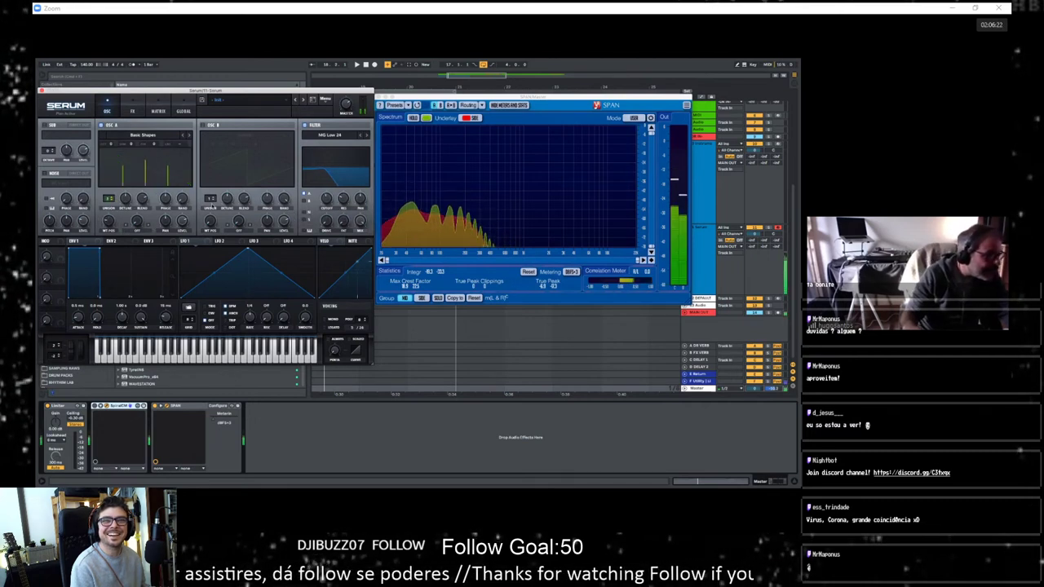
Step: Sweep the filter cutoff up to fully open and back down to a low frequency
left_click_drag(326, 199, 328, 185)
left_click_drag(328, 222, 326, 167)
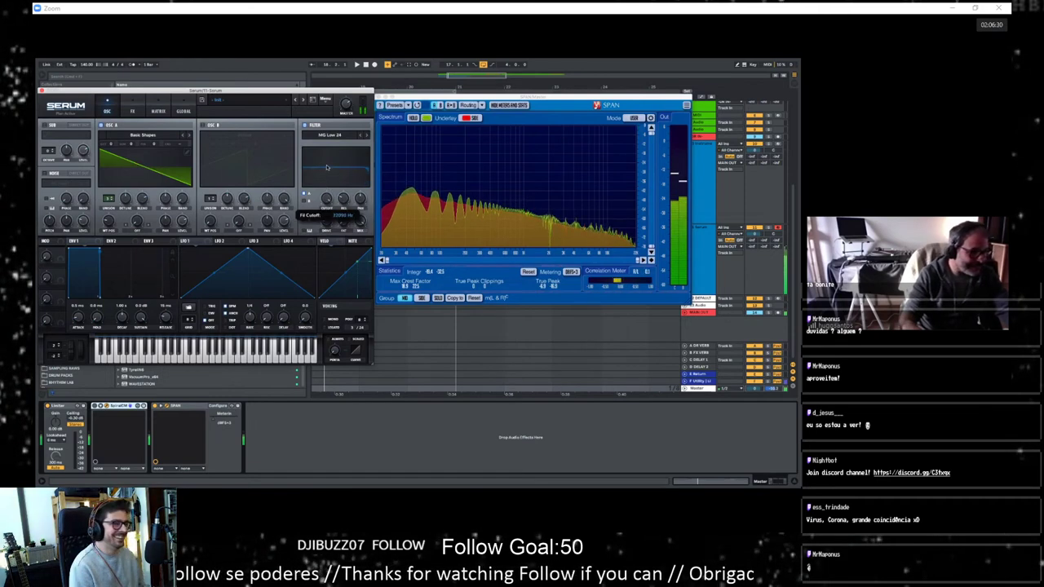
left_click_drag(324, 198, 324, 250)
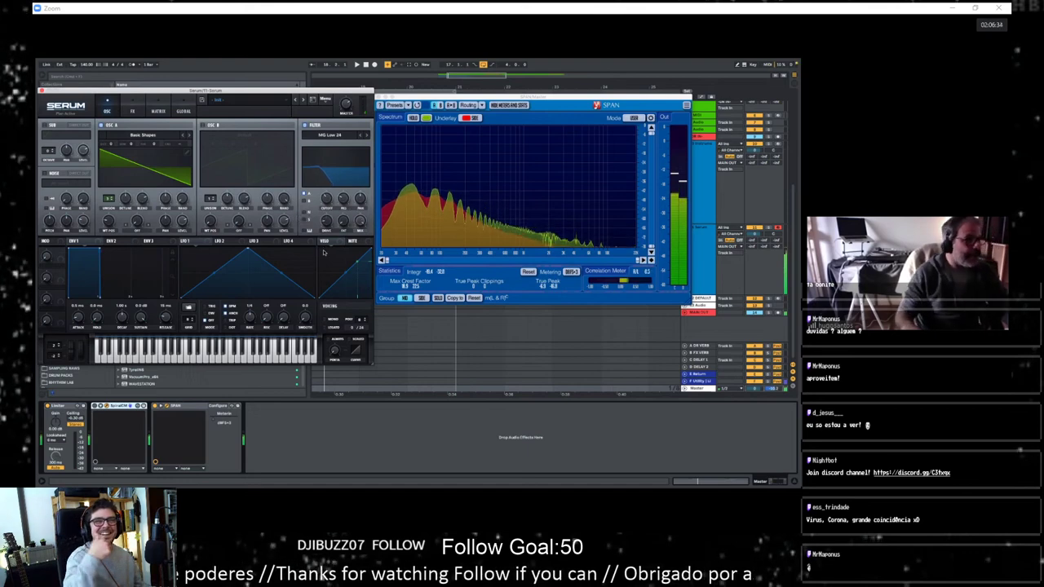
Step: Assign Env 2 to the filter cutoff and shape it with a longer attack, a 771 ms decay and 100% sustain
left_click(118, 242)
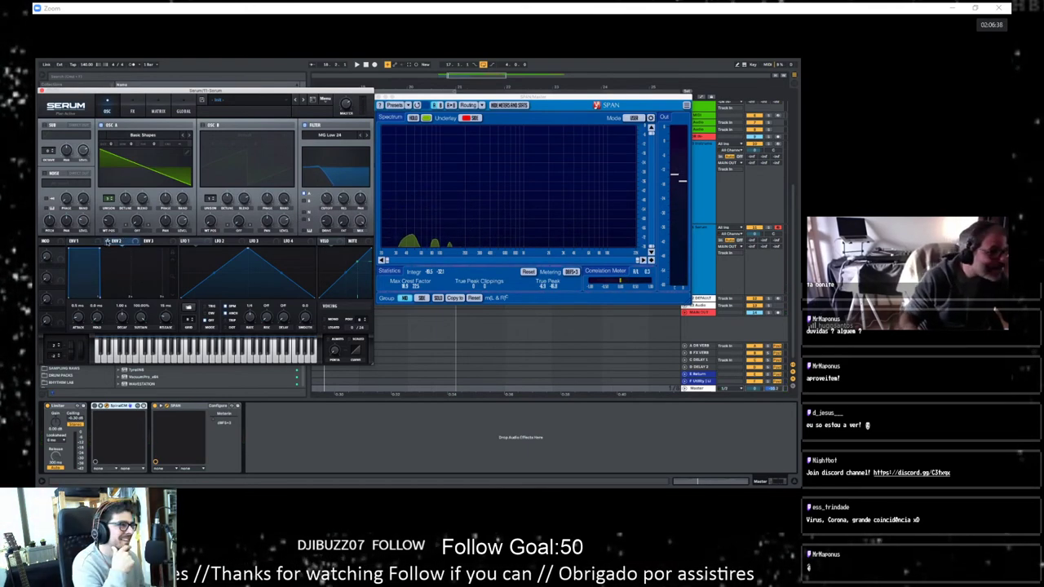
left_click_drag(326, 202, 326, 202)
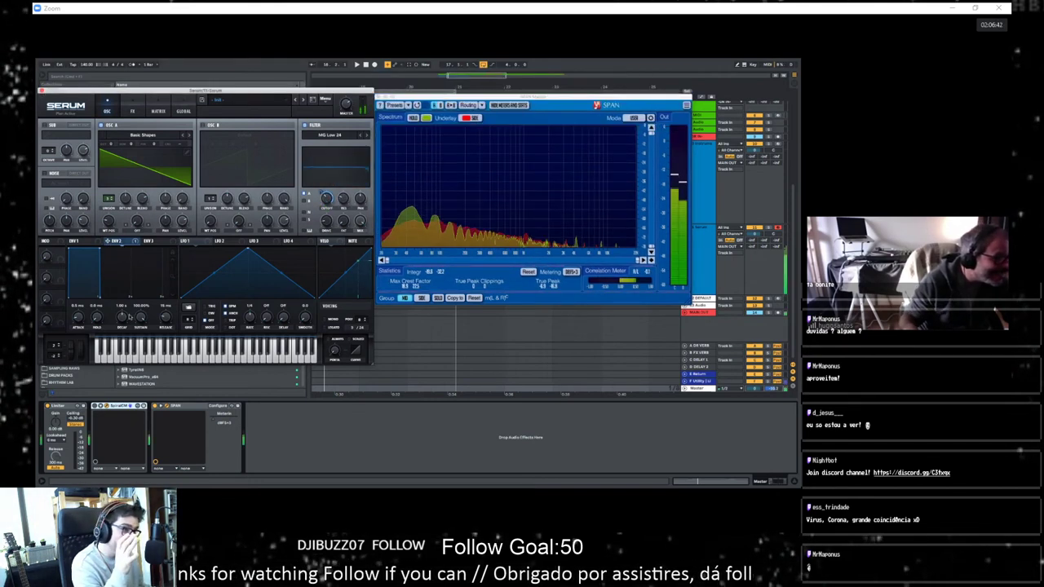
left_click_drag(128, 316, 139, 391)
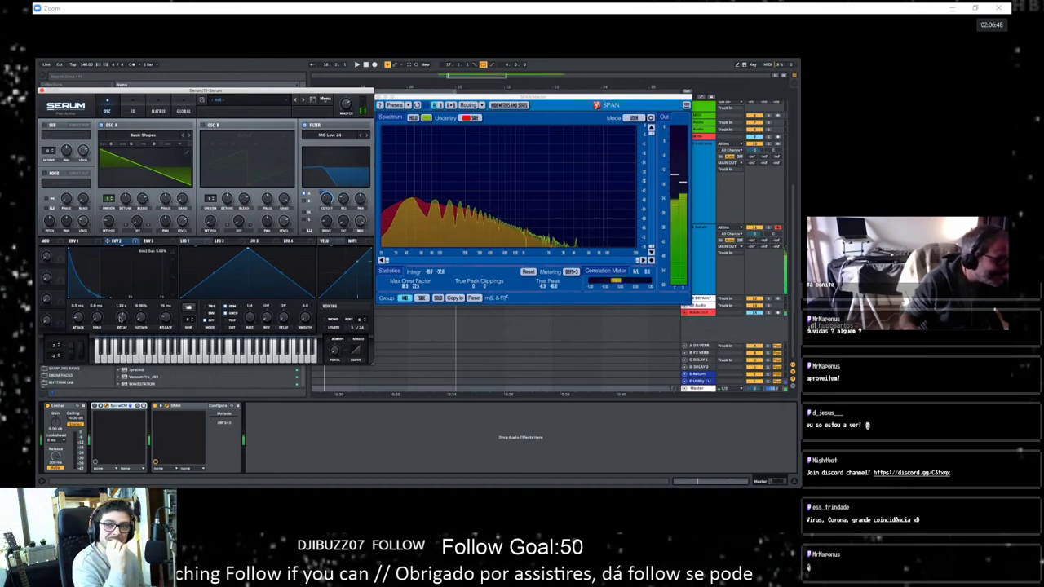
left_click_drag(122, 318, 81, 289)
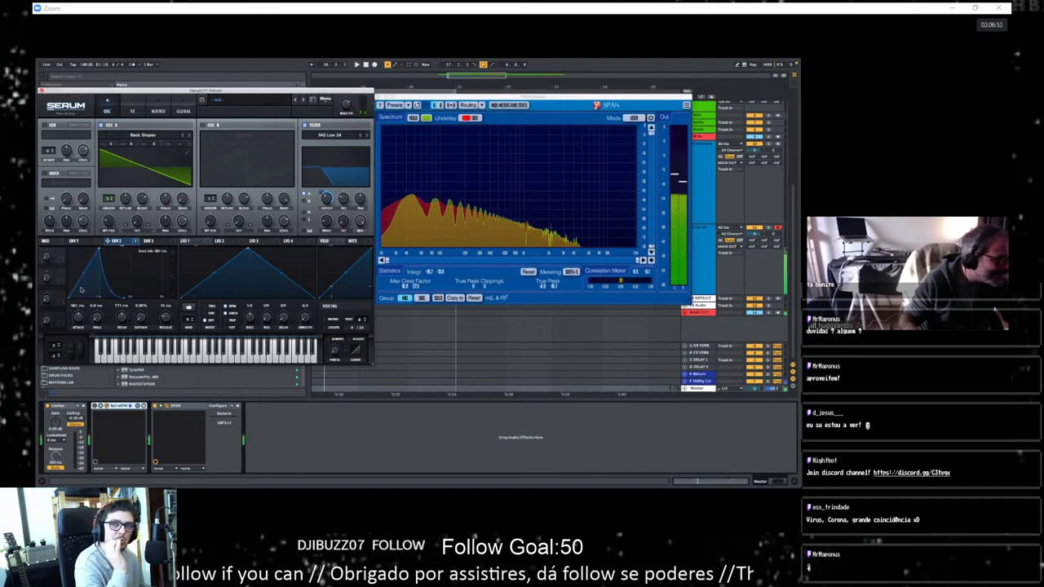
double_click(139, 321)
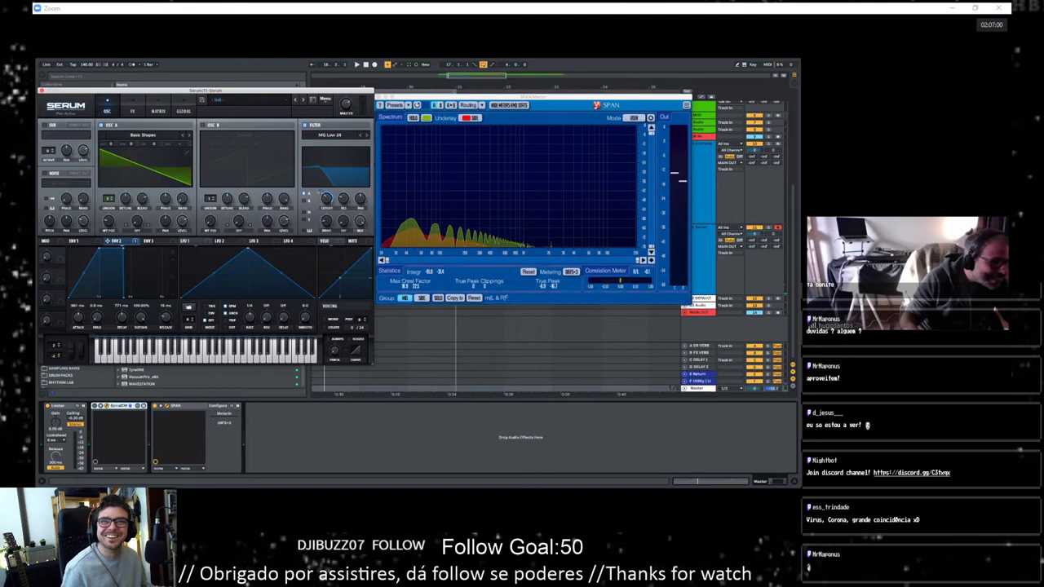
Step: Remove the Env 2 modulator from the filter cutoff
right_click(327, 198)
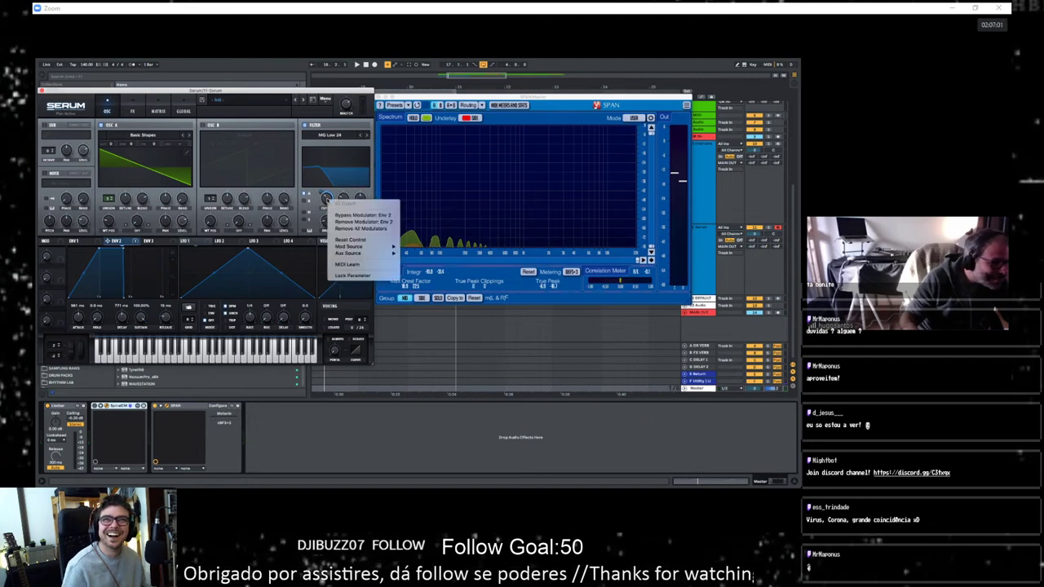
left_click(363, 240)
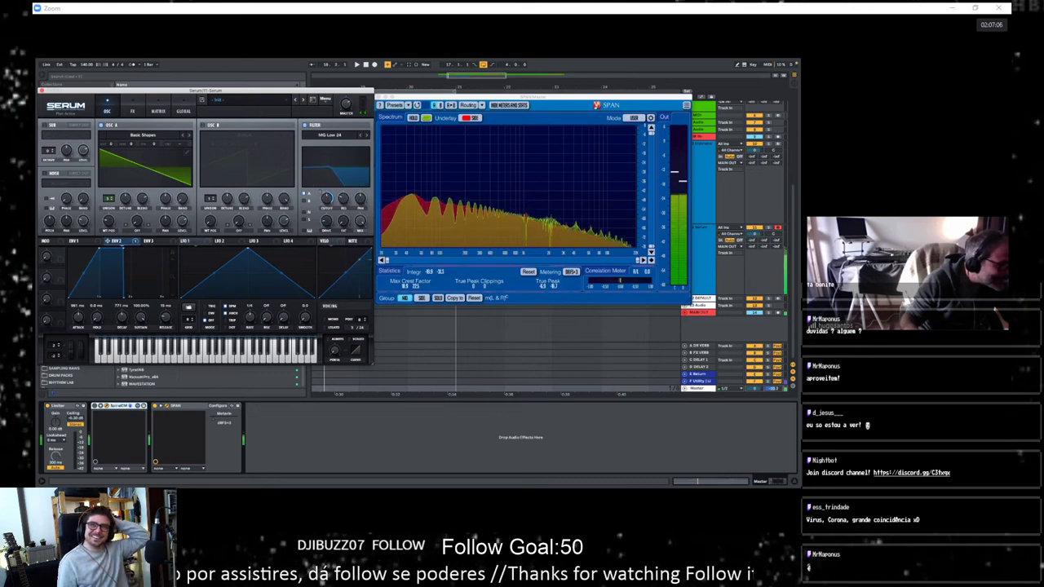
right_click(328, 200)
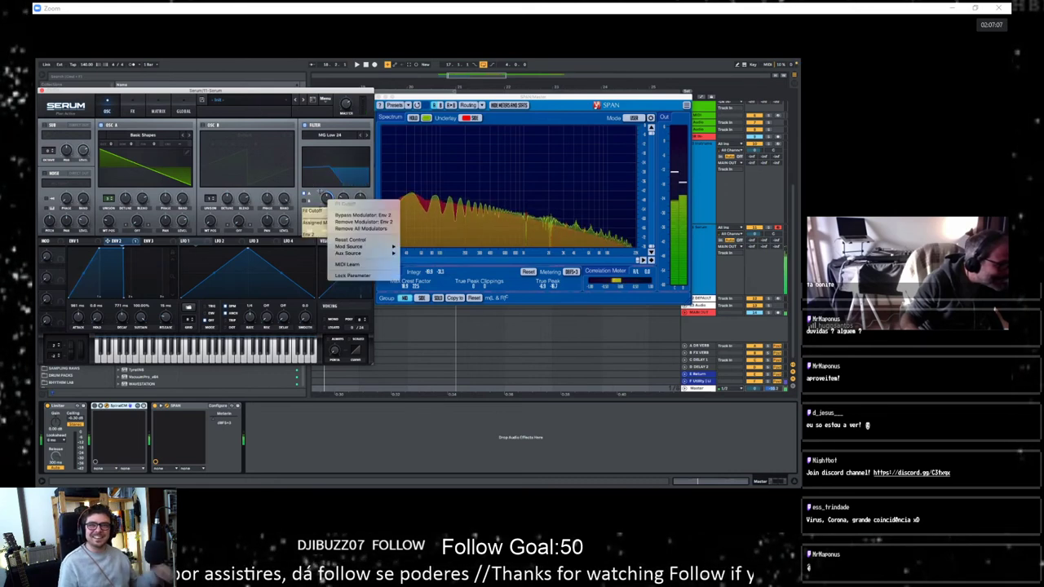
left_click(362, 221)
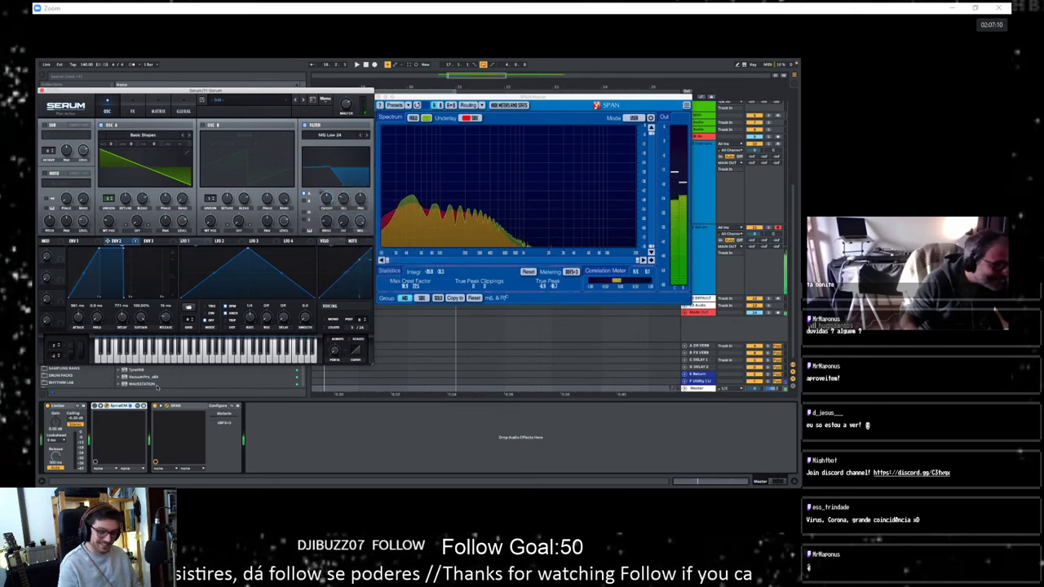
Step: Reshape LFO 1 into a rising ramp with a raised starting point and assign it to the filter cutoff
left_click_drag(248, 248, 342, 240)
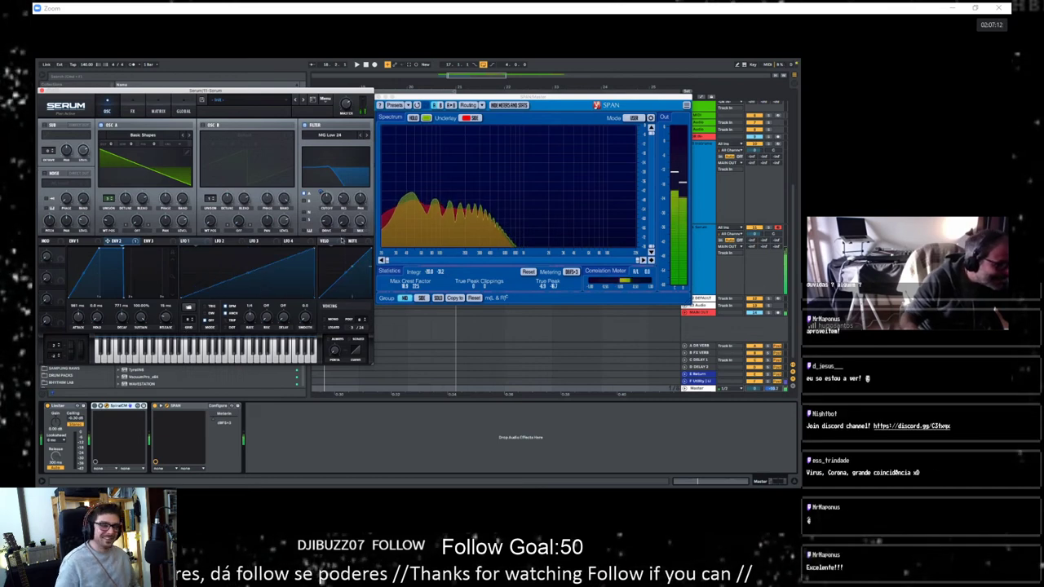
left_click_drag(183, 242, 326, 201)
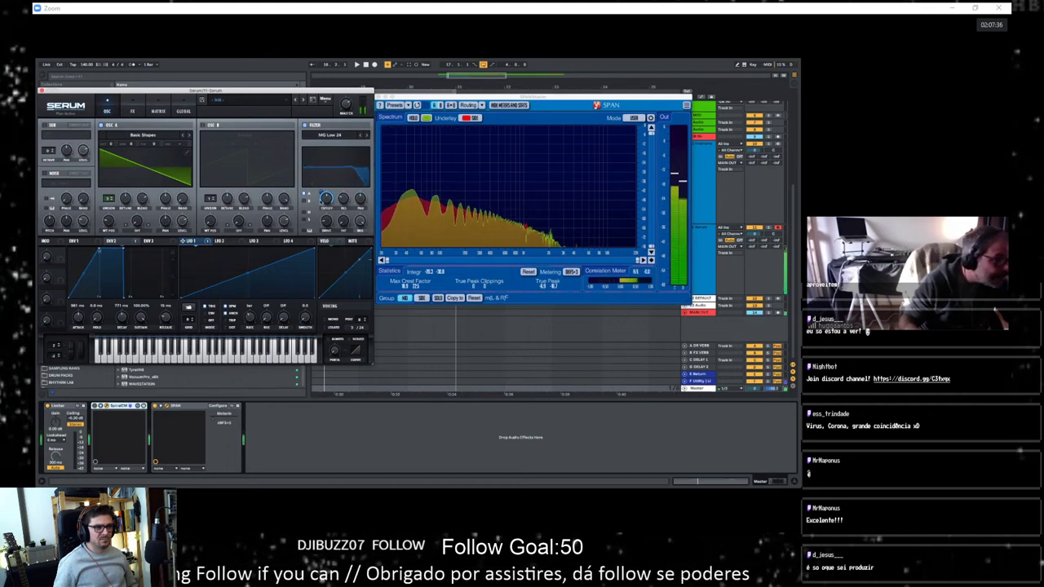
mouse_move(326, 203)
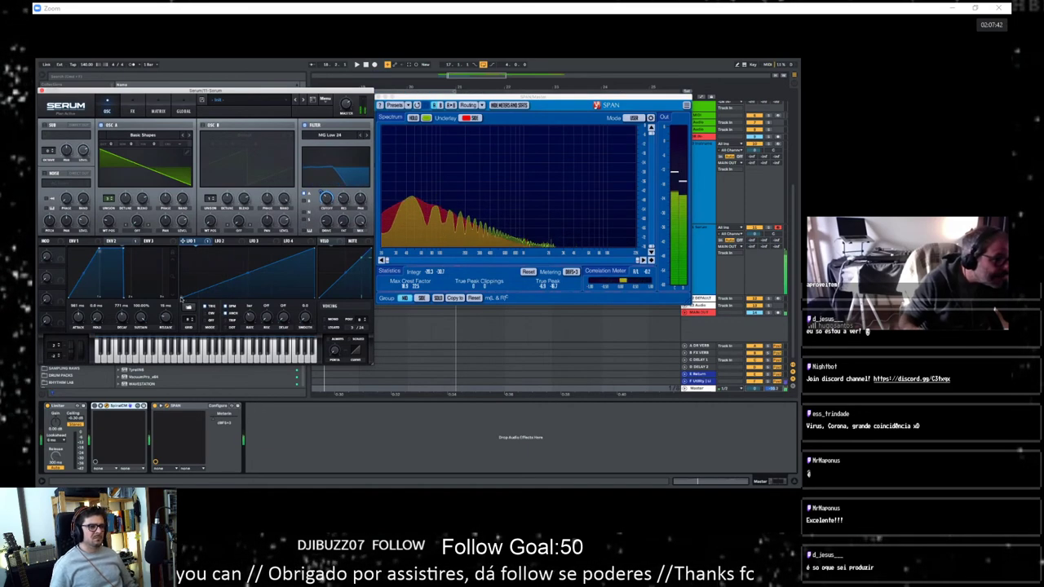
left_click_drag(181, 297, 181, 277)
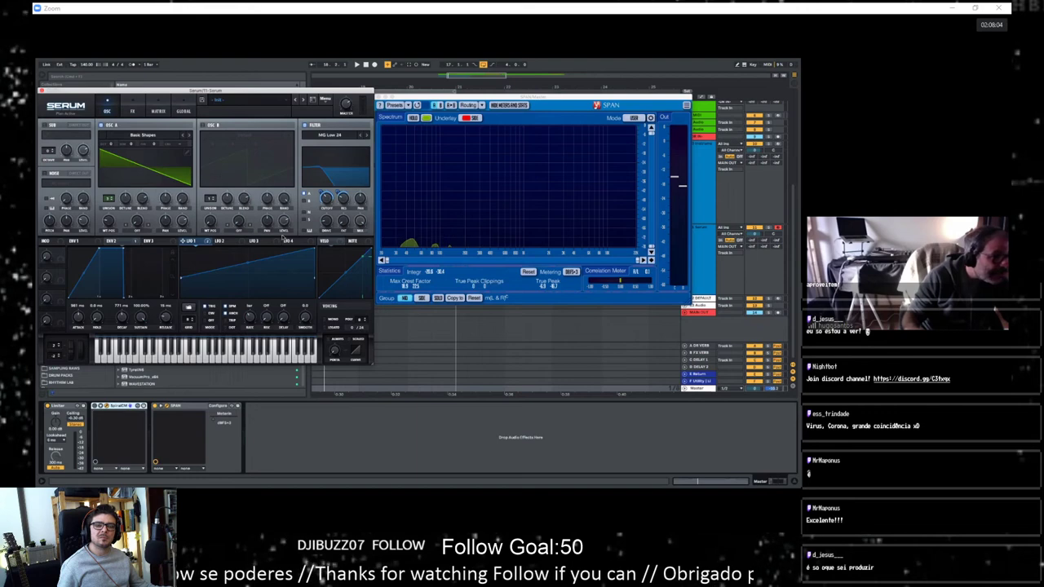
Step: Enable oscillator B with the Basic Shapes wavetable set to a saw, and compare the sound with it off and on
left_click(202, 125)
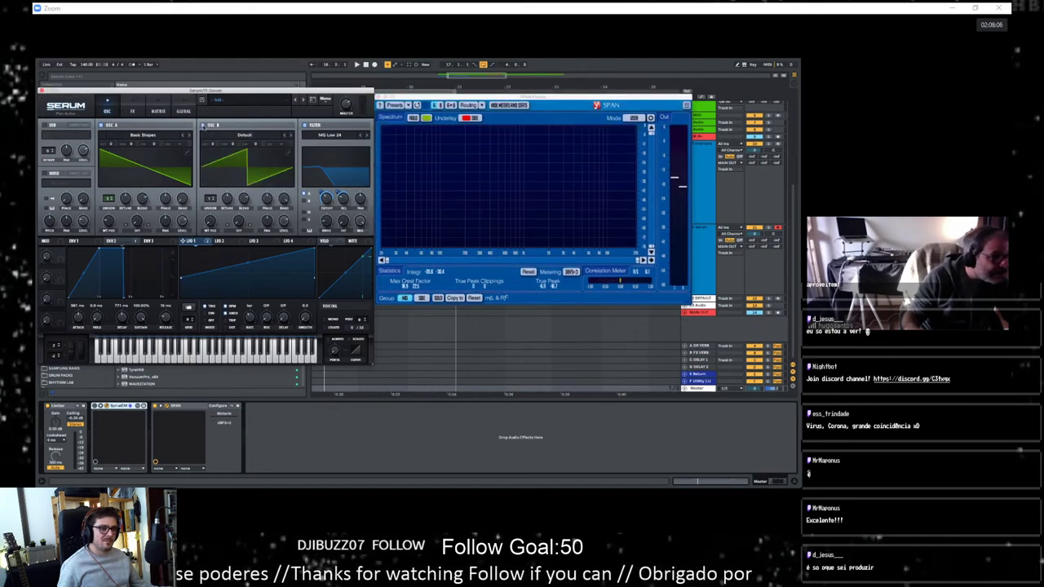
left_click(245, 141)
mouse_move(255, 152)
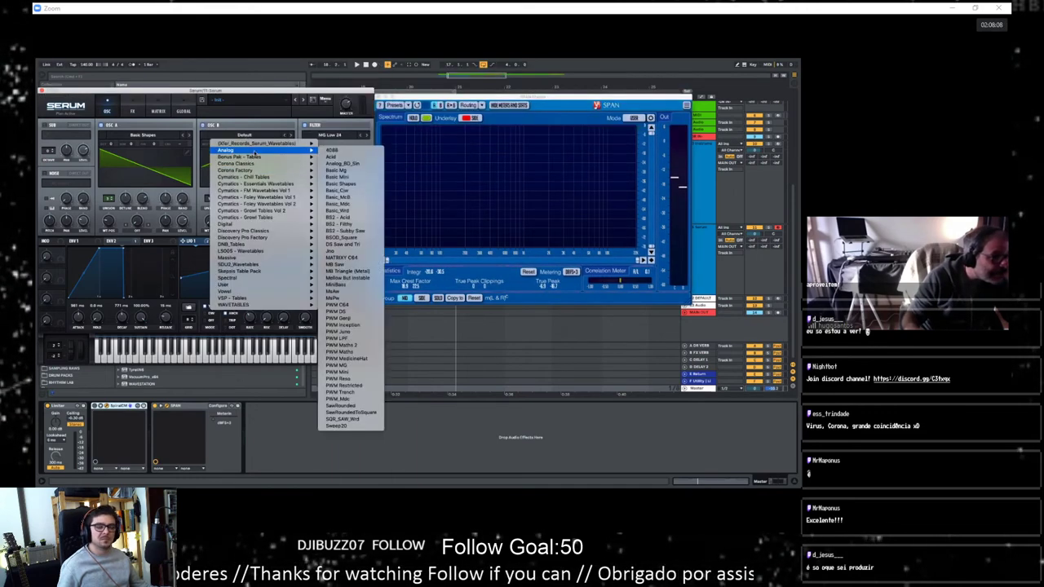
left_click(341, 183)
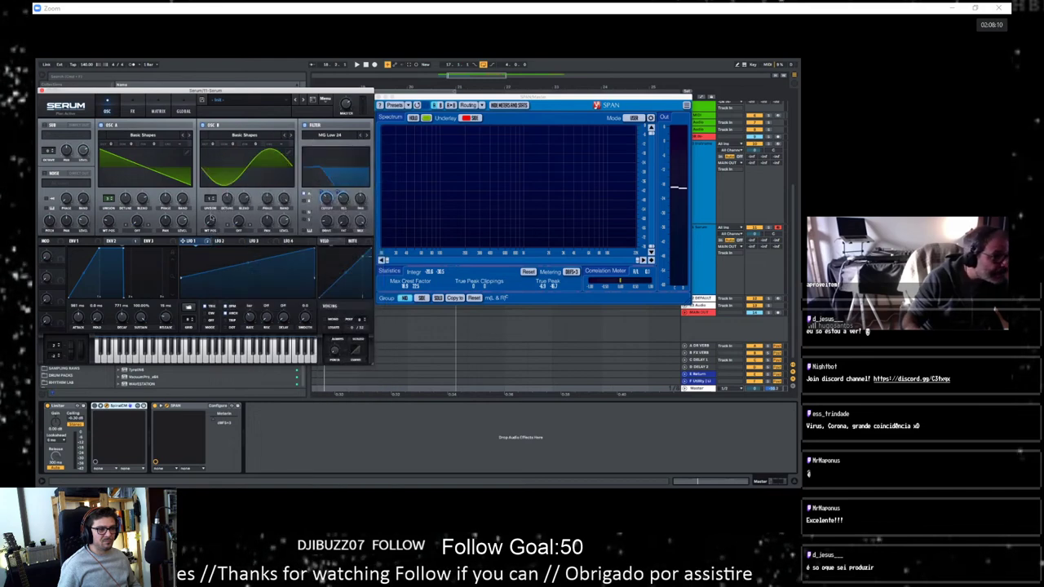
left_click_drag(210, 222, 214, 206)
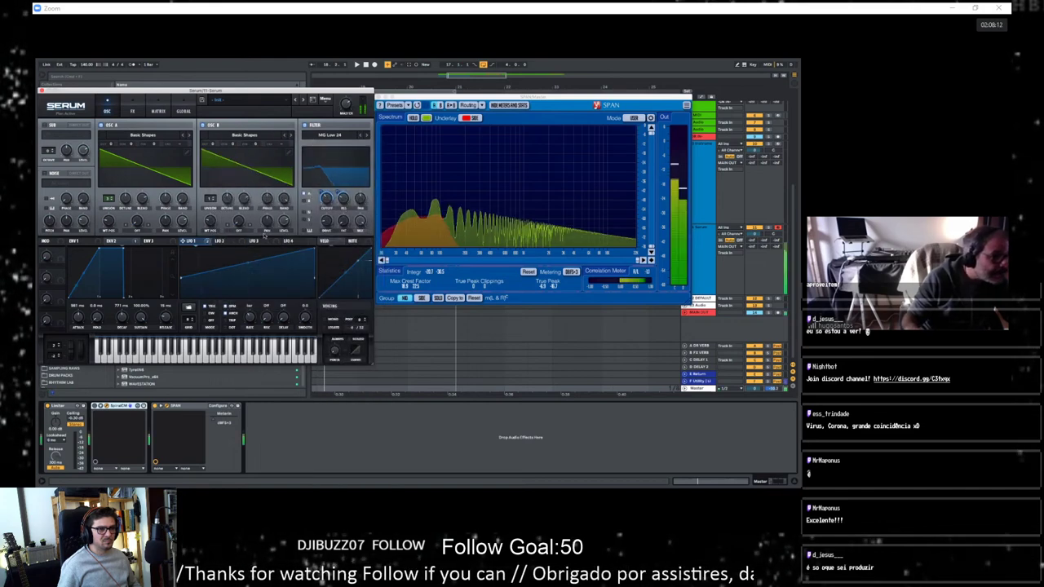
left_click(203, 126)
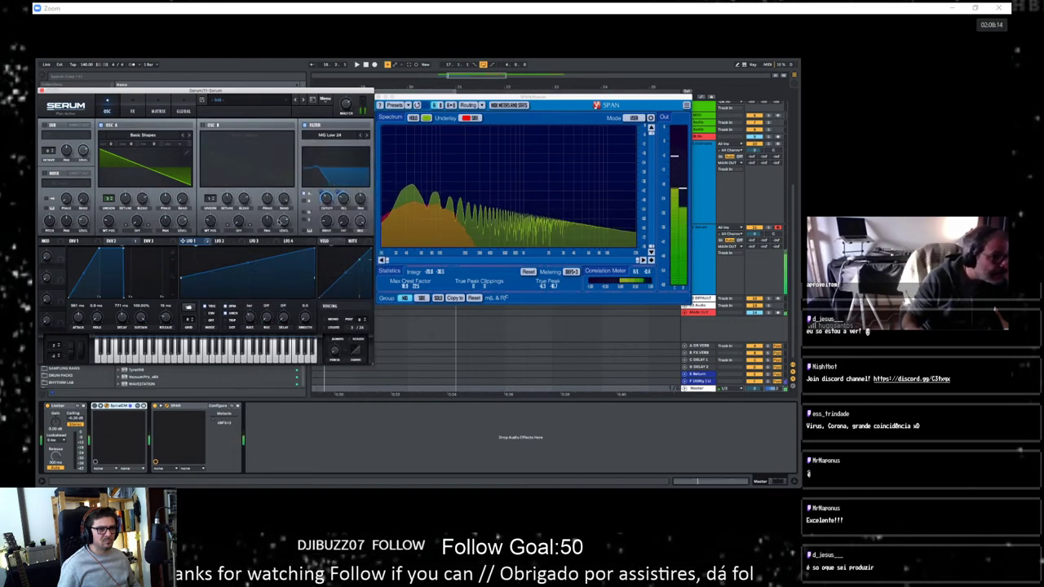
left_click(203, 125)
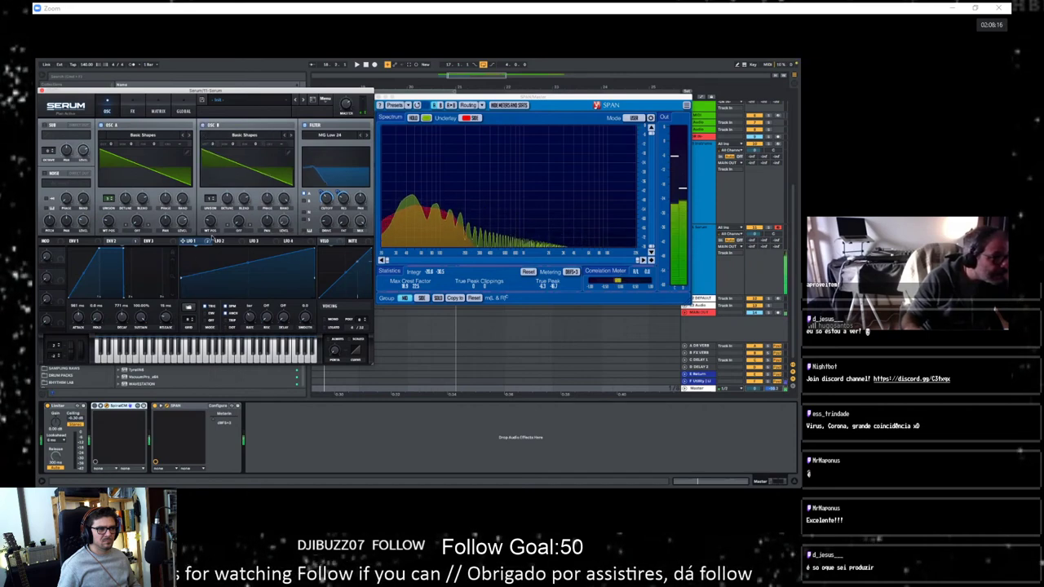
Step: Set oscillator A's warp mode to FM (from B) and assign LFO 1 to the warp amount
left_click(137, 231)
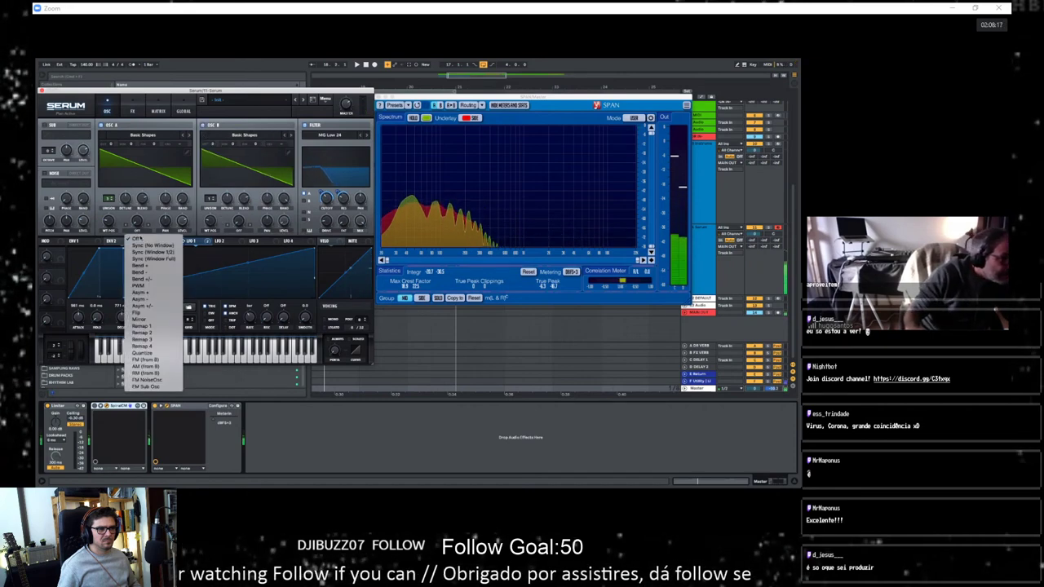
left_click(145, 360)
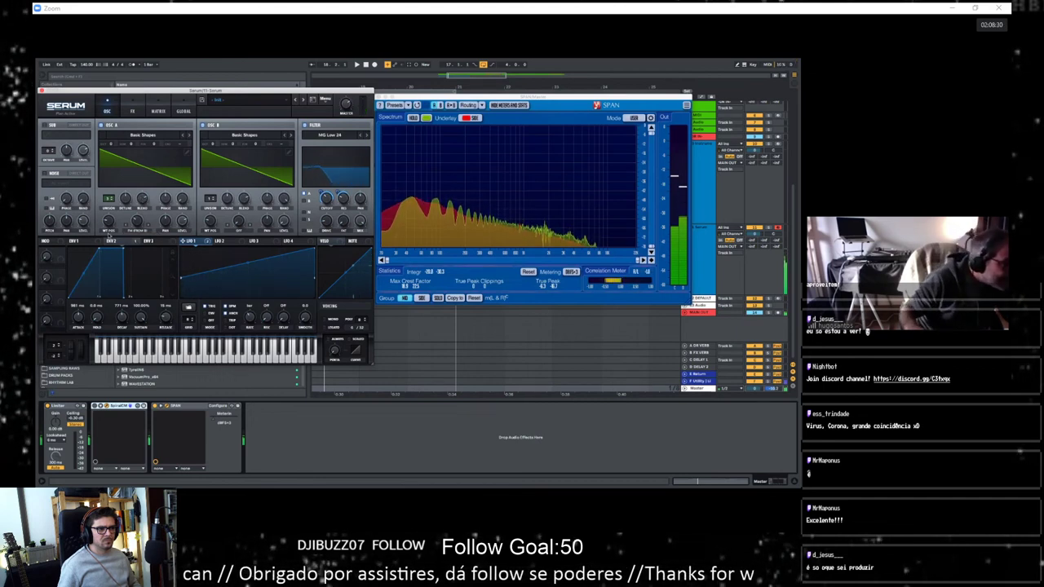
left_click_drag(196, 90, 194, 61)
left_click_drag(183, 241, 137, 222)
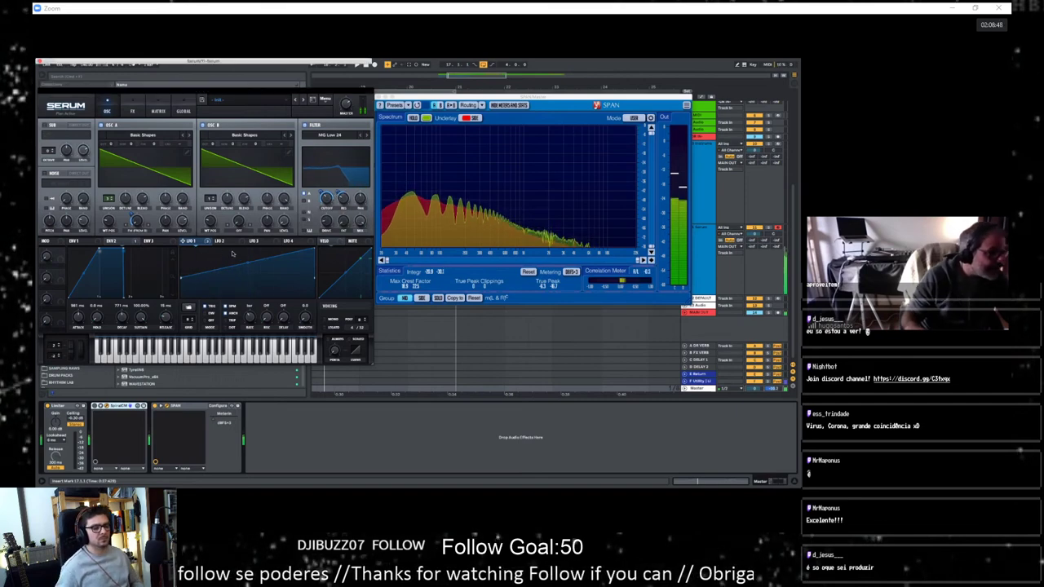
Step: Lower LFO 1's starting point to the bottom, enable Reverb with LFO 1 assigned to its mix, and adjust the reverb's pre-delay and low cut
left_click(132, 111)
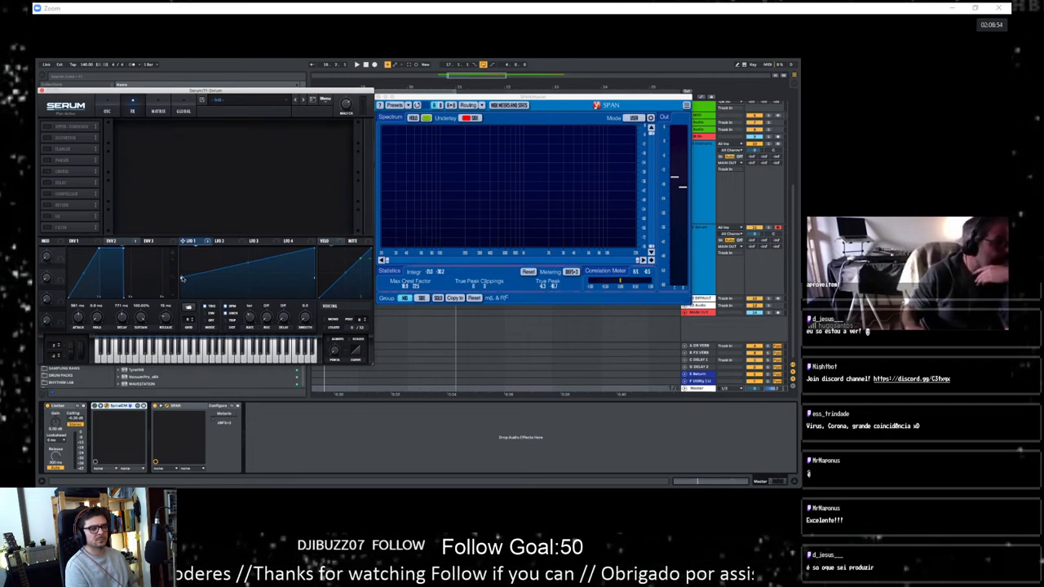
left_click_drag(182, 279, 182, 303)
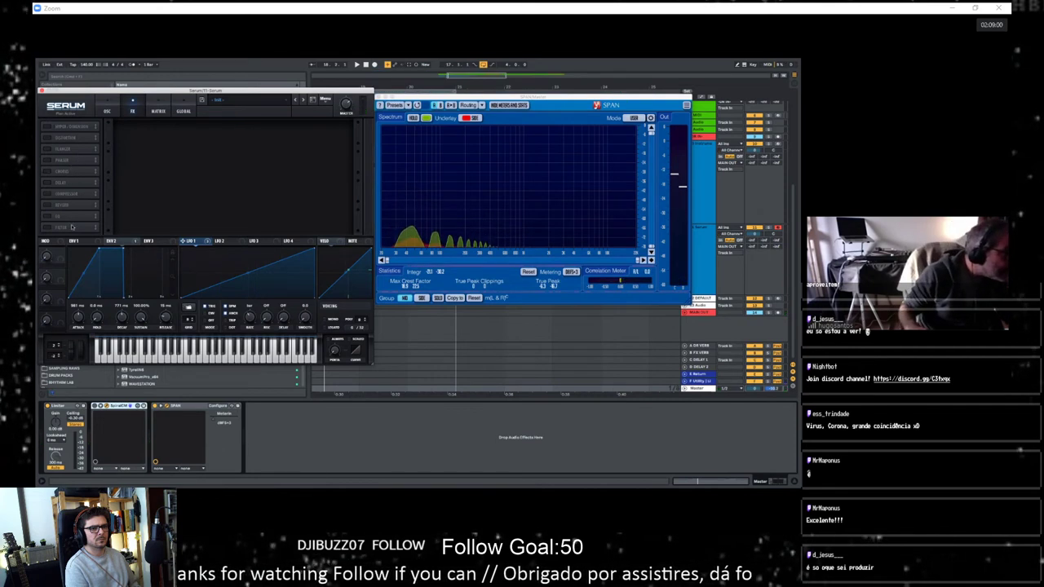
left_click(47, 204)
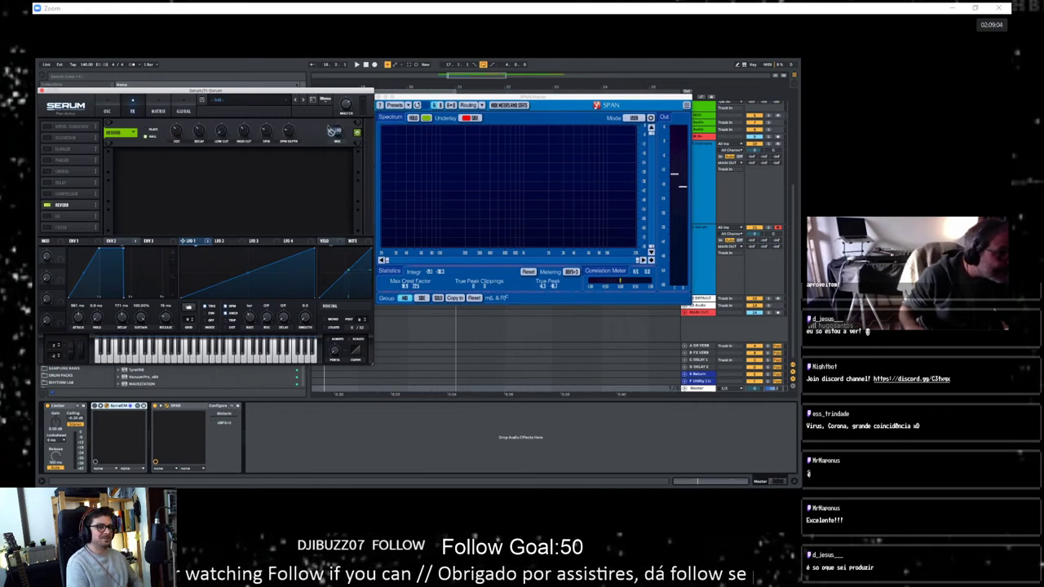
left_click_drag(331, 125, 330, 142)
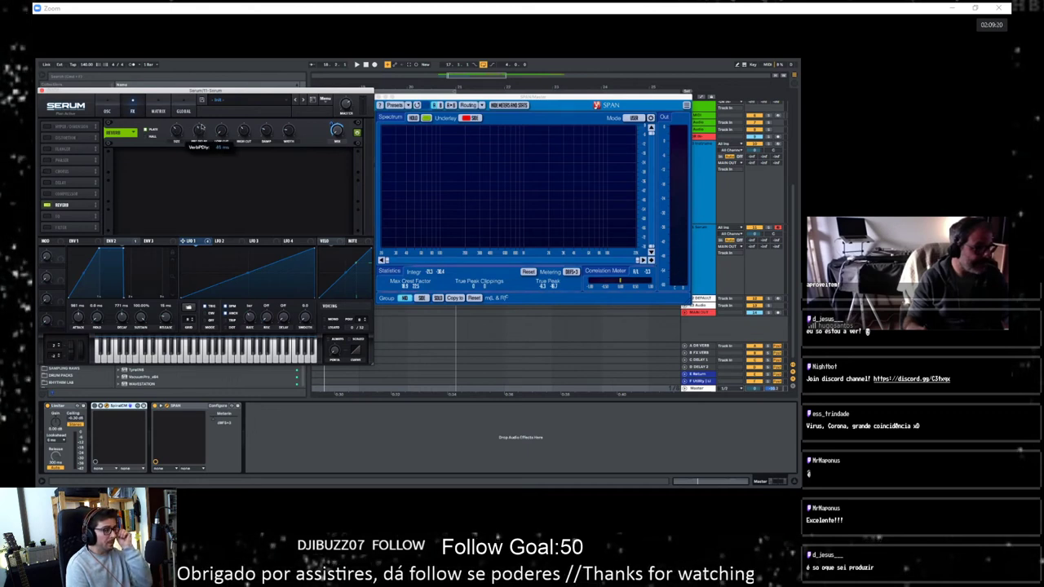
left_click_drag(201, 127, 203, 124)
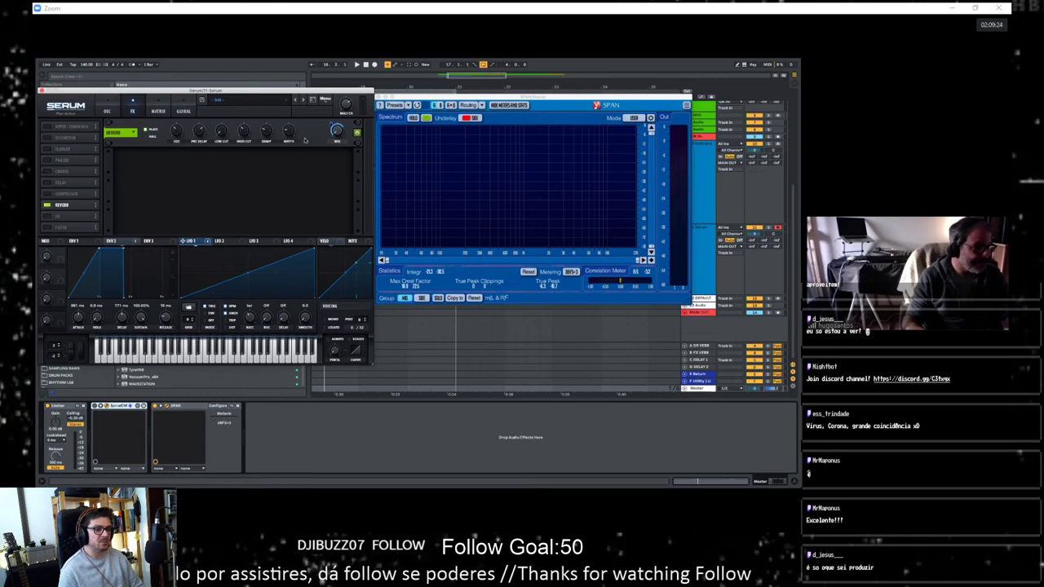
left_click_drag(222, 134, 227, 128)
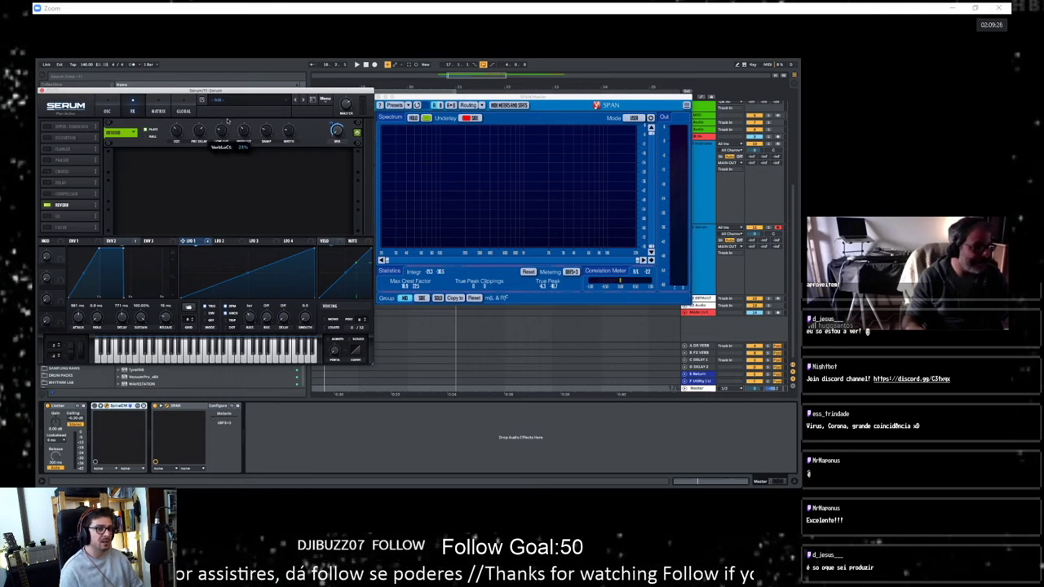
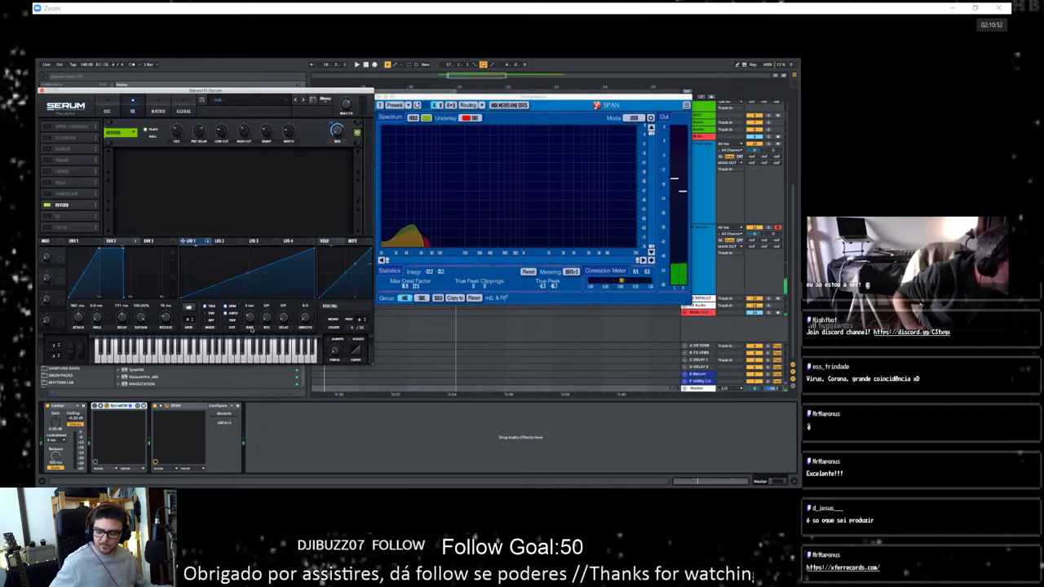
Step: Raise LFO 1's starting point, try a peak-and-dip shape with a 2 bar rate, and remove the added points to restore the rising ramp
left_click_drag(179, 298, 179, 288)
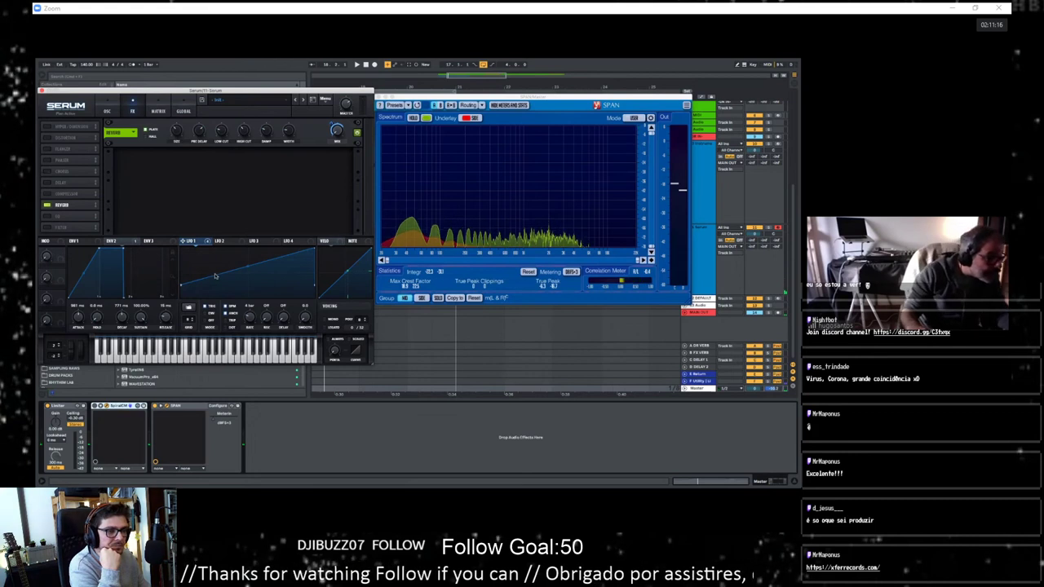
left_click_drag(216, 279, 233, 300)
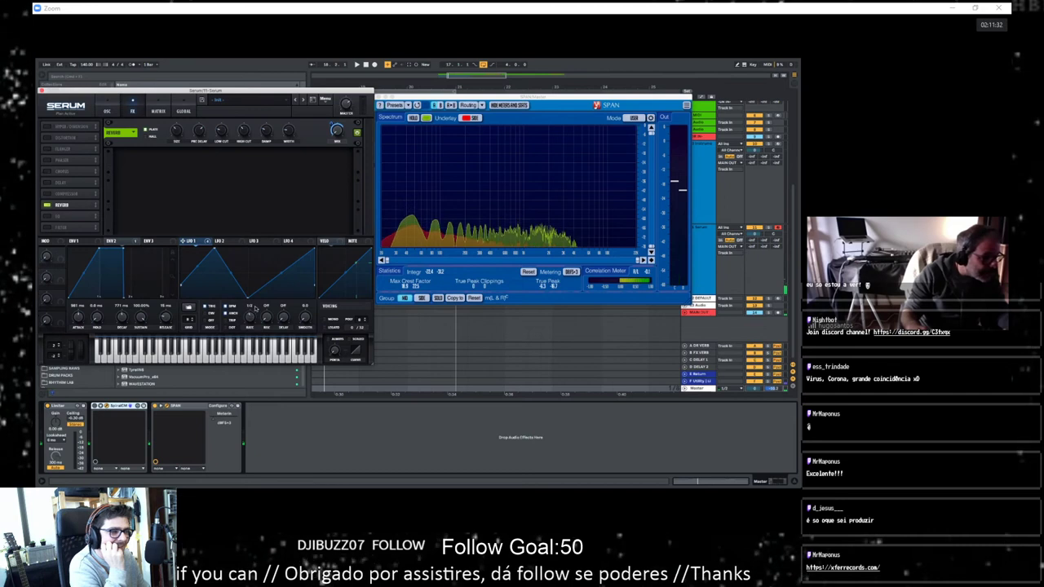
left_click_drag(253, 316, 252, 307)
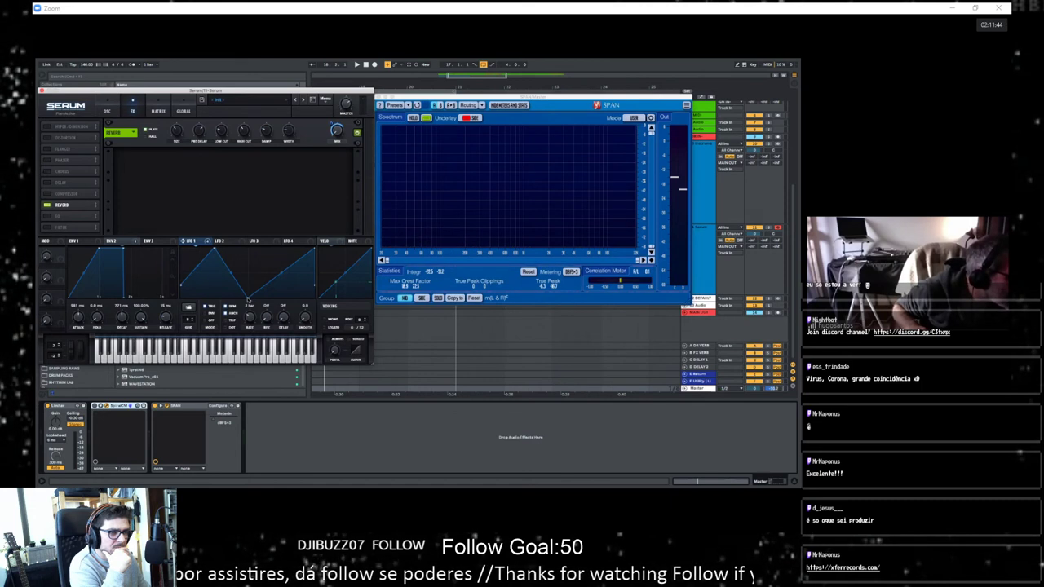
double_click(248, 298)
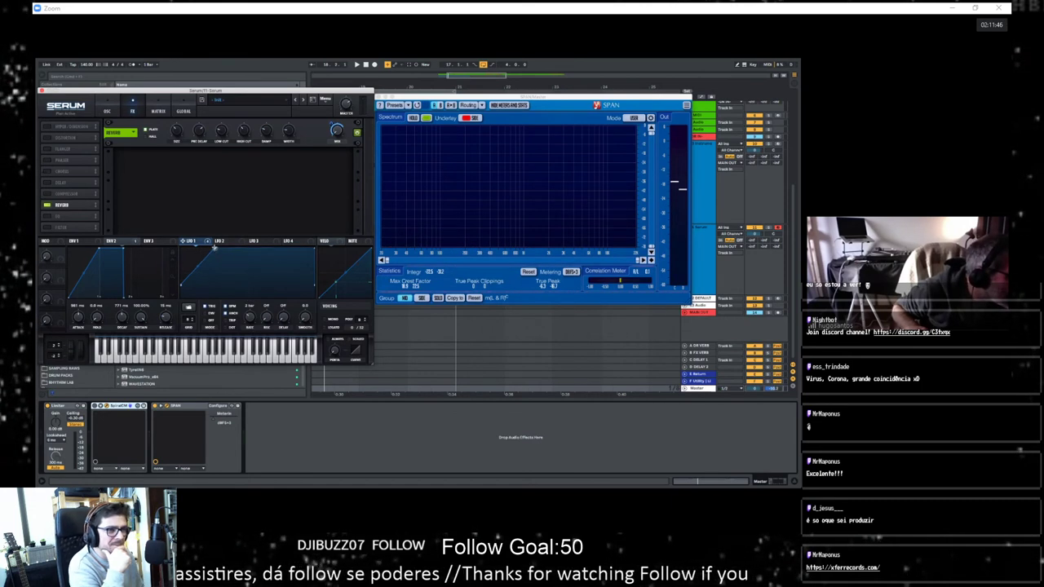
double_click(215, 248)
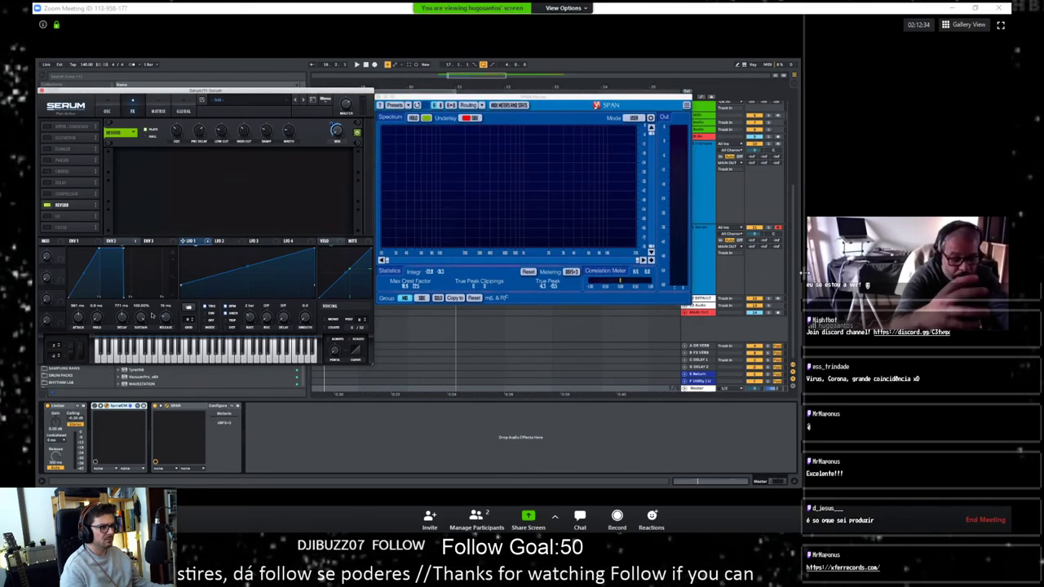
Step: Enlarge the participant video in Zoom beside the shared screen and shrink it again
left_click_drag(804, 272, 643, 274)
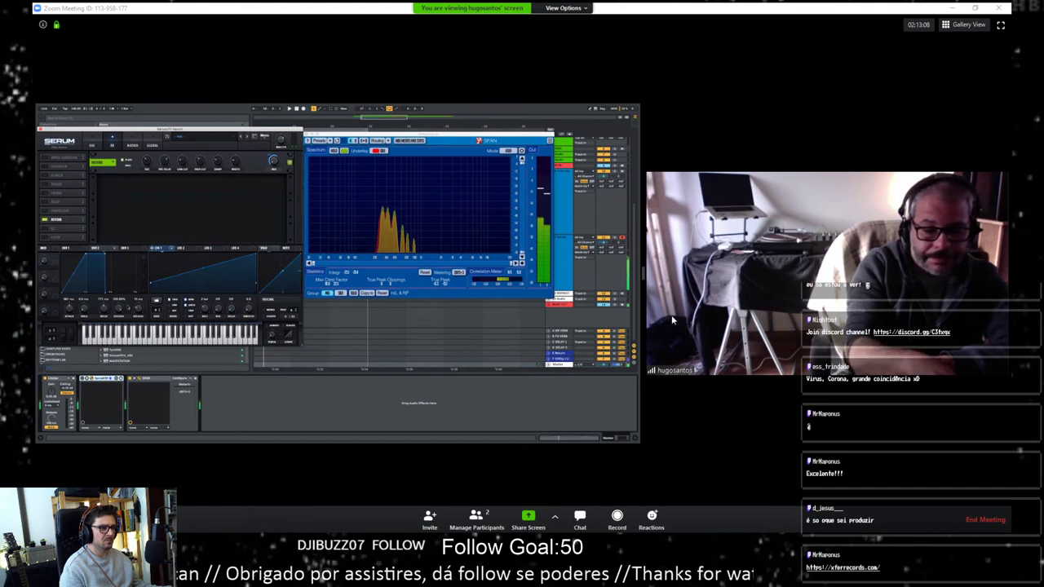
left_click_drag(644, 283, 774, 284)
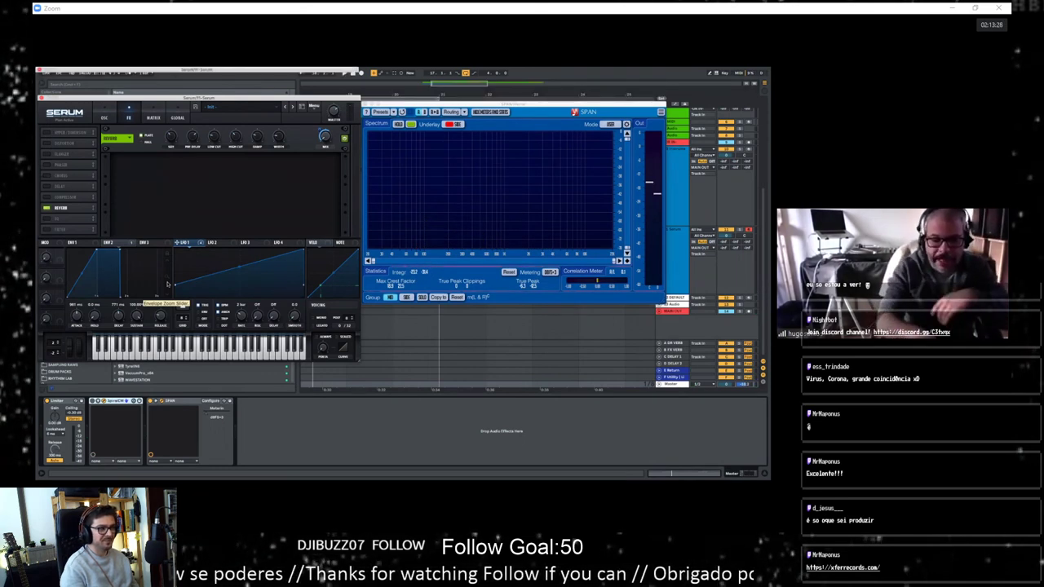
Step: Return to Serum's oscillator view and compare the sound with the filter bypassed and active
left_click(106, 117)
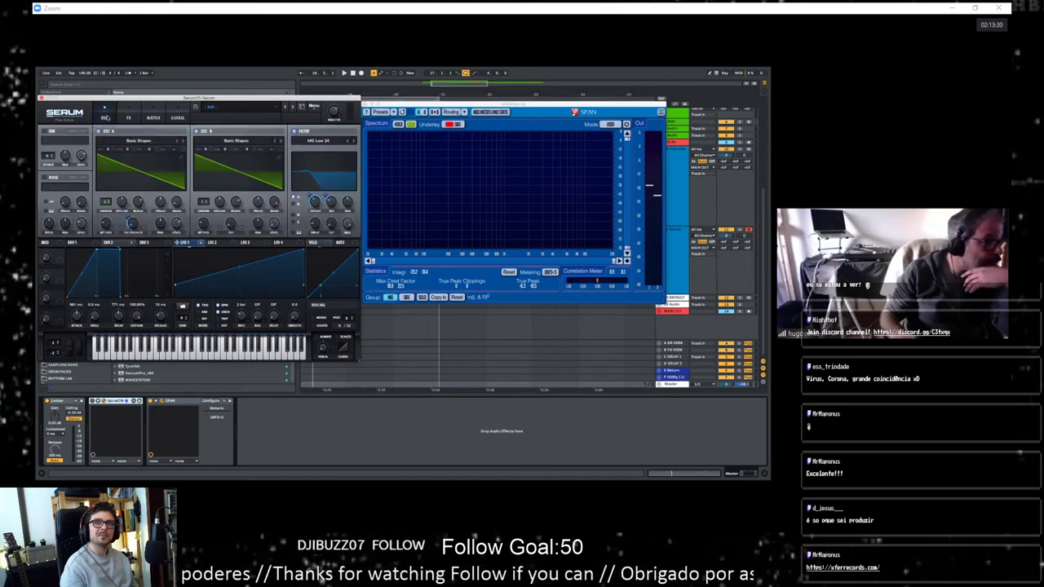
left_click(295, 132)
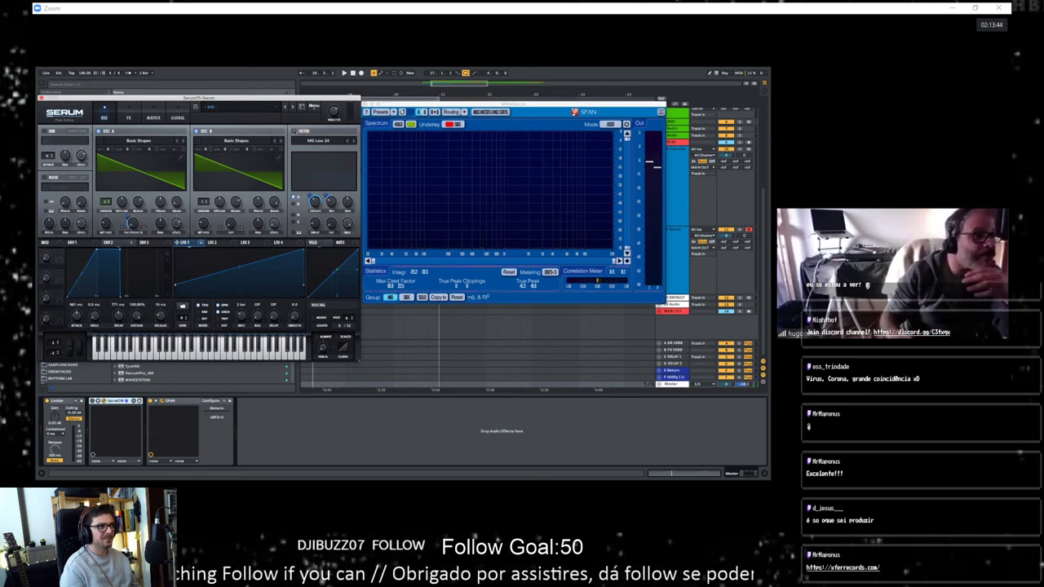
left_click(295, 132)
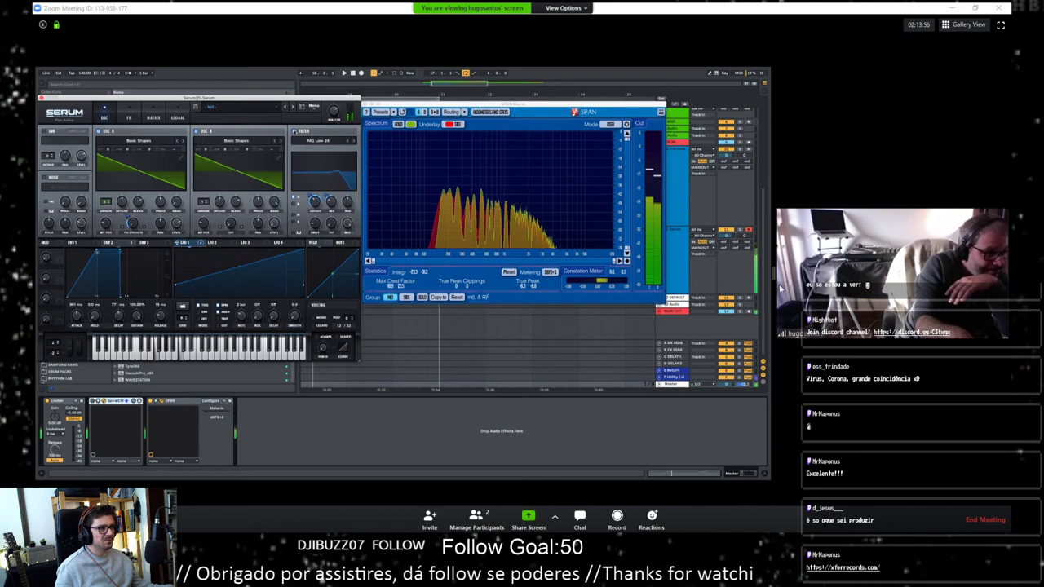
Step: Enlarge the shared screen in Zoom and close the Serum and SPAN plug-in windows
left_click_drag(773, 294, 845, 291)
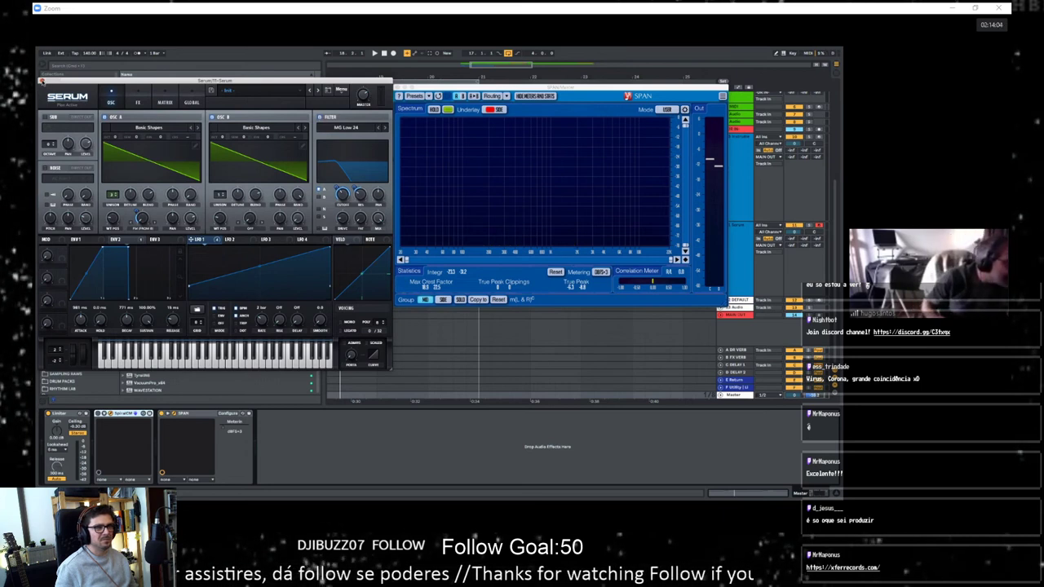
left_click(41, 80)
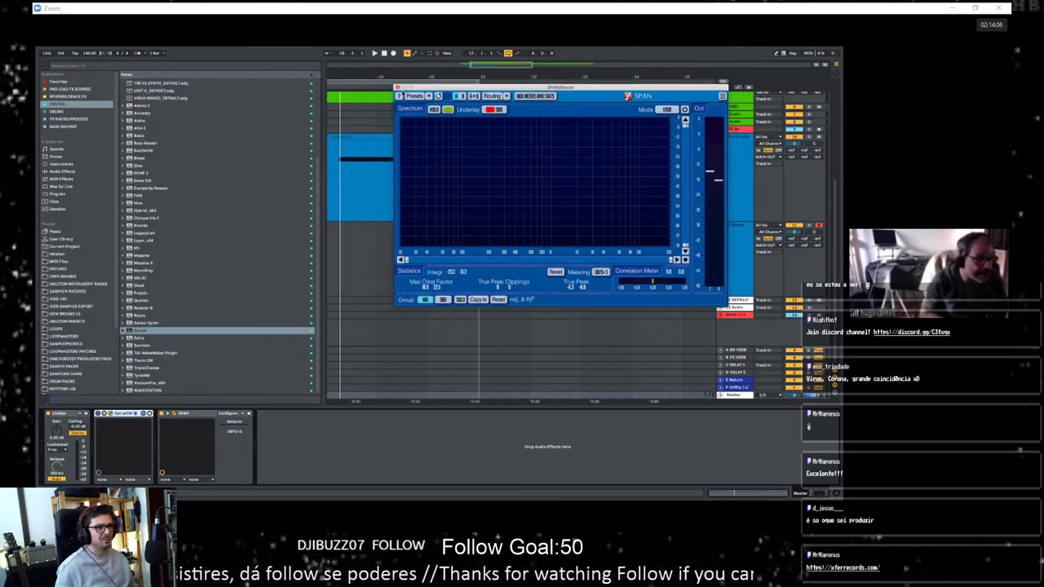
left_click(397, 87)
Step: Show the devices on the Serum track, and select and unfold the 12 DEFAULT sampler track
left_click(744, 244)
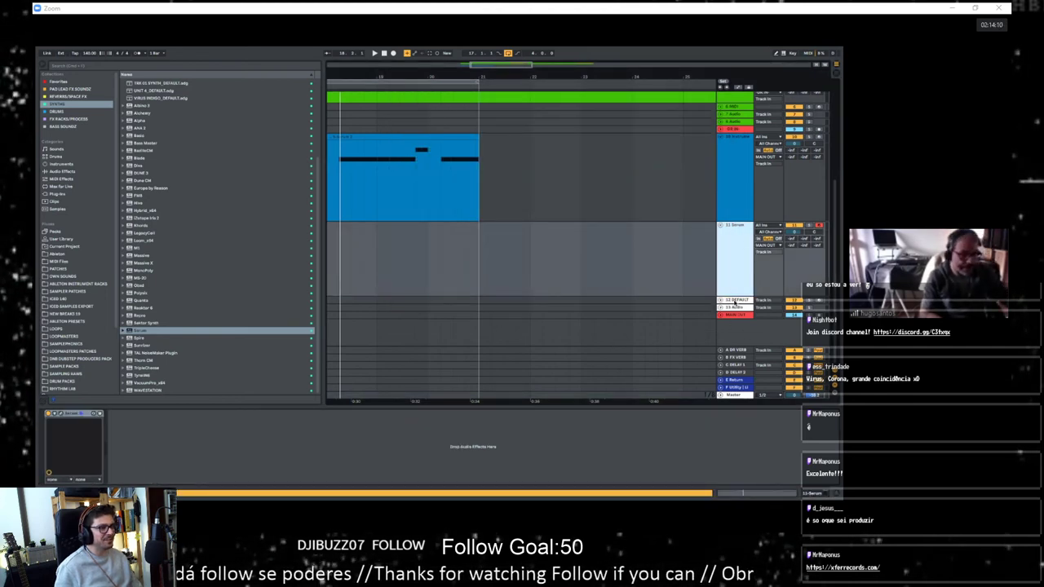
left_click(734, 302)
left_click(720, 301)
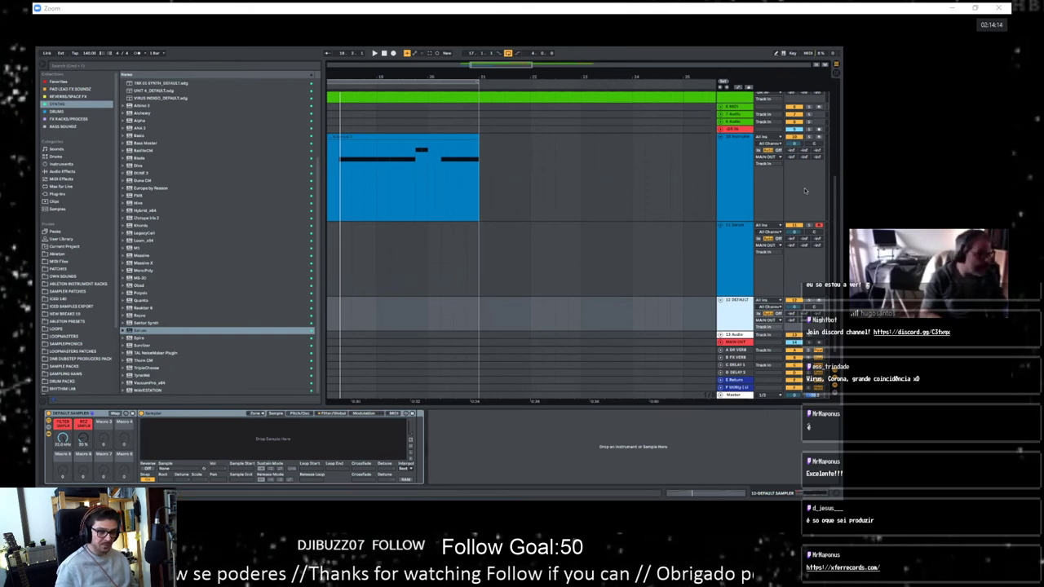
Step: Save the Instrument Rack of the track with the blue MIDI clip to the user library as SYNTH SERUM_808
left_click(737, 158)
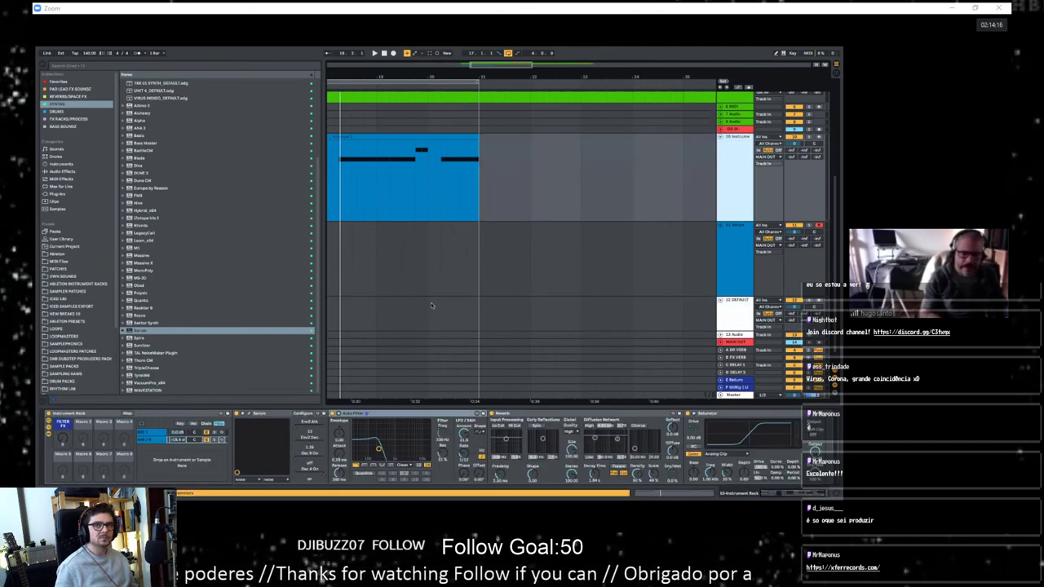
left_click(75, 415)
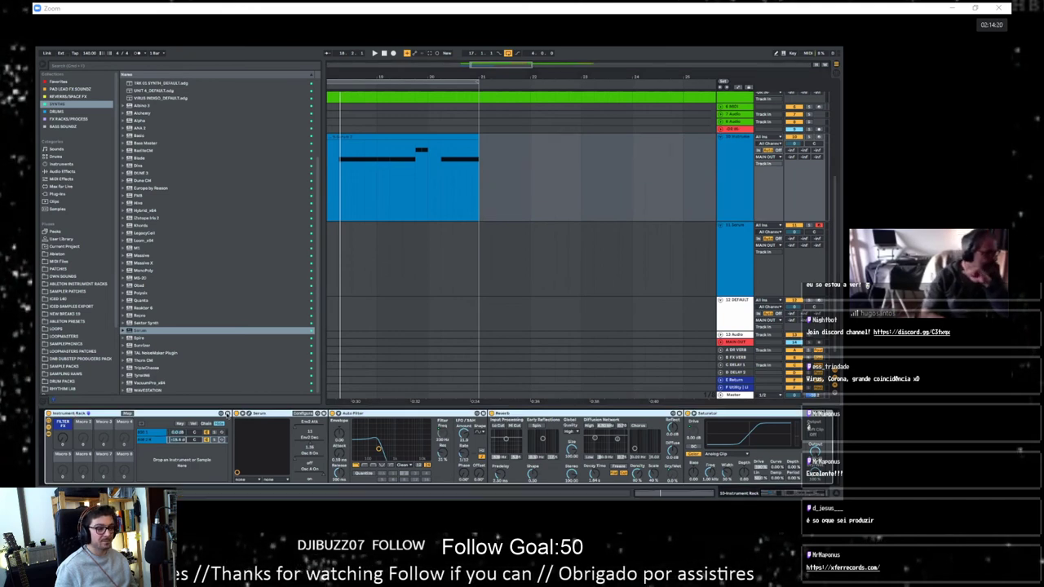
left_click(228, 414)
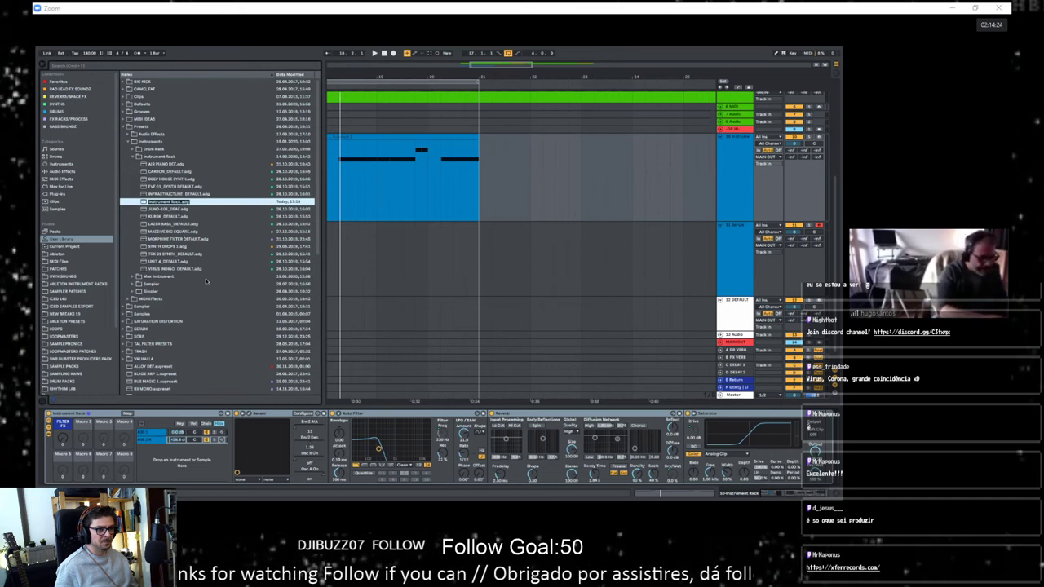
type("SYNTH SE")
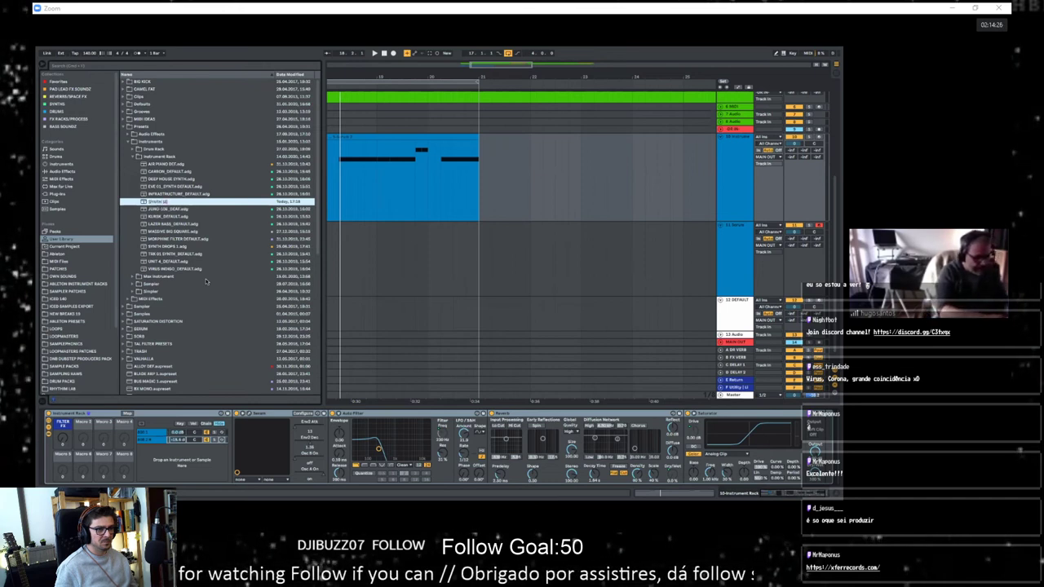
type("RUM")
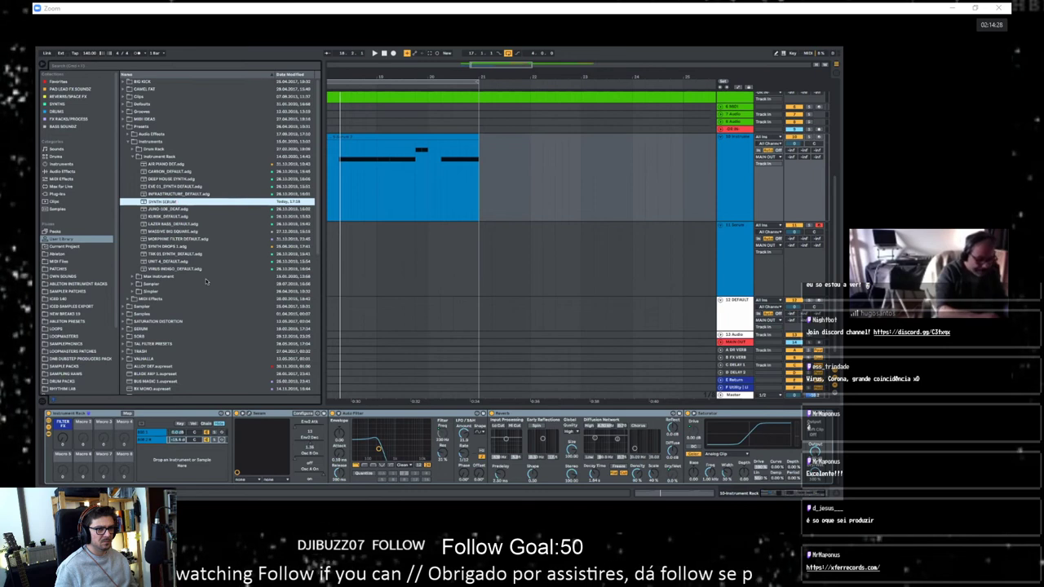
type("_808")
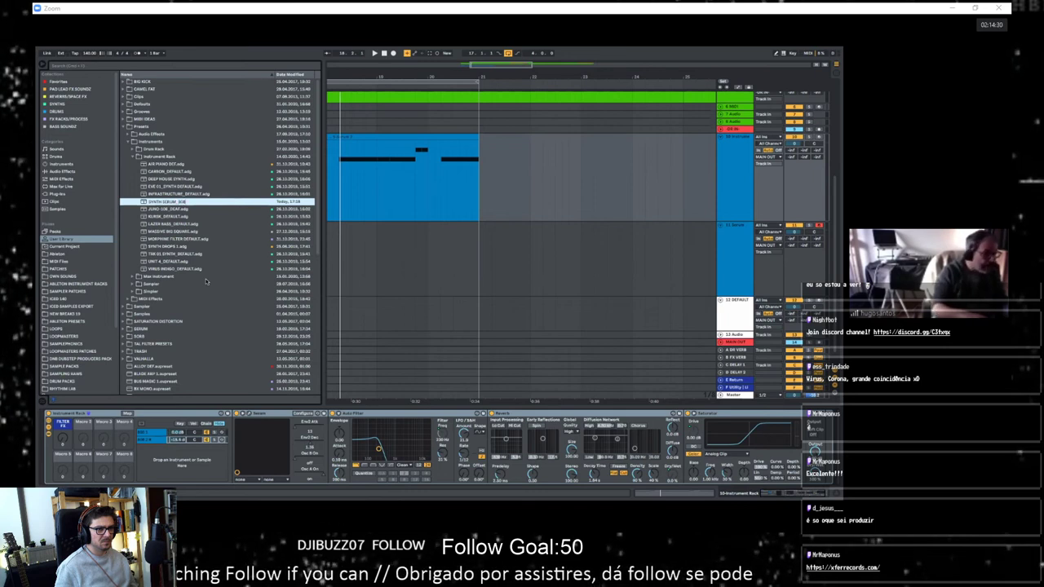
key("Return")
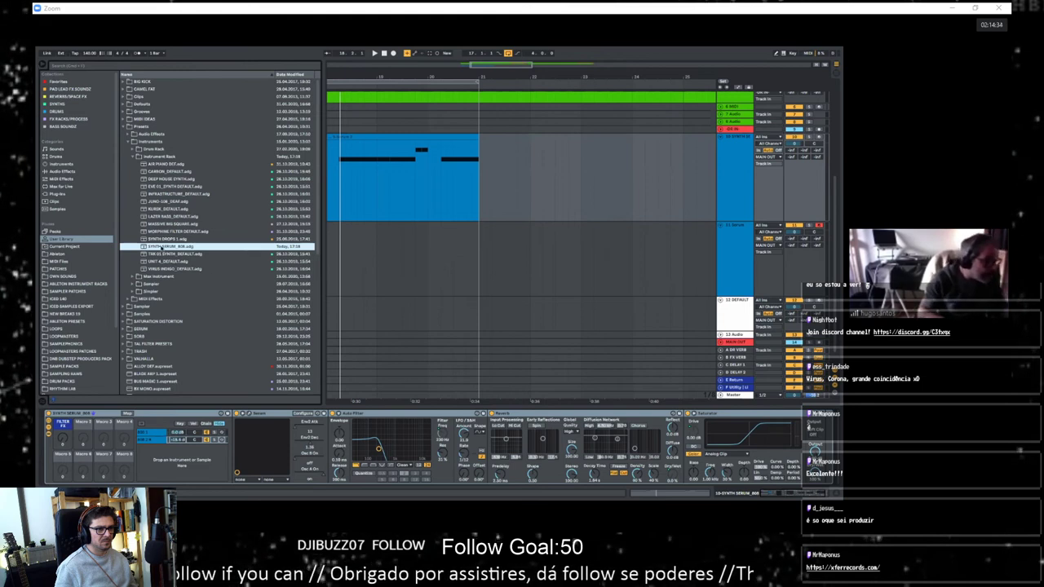
left_click_drag(161, 247, 182, 262)
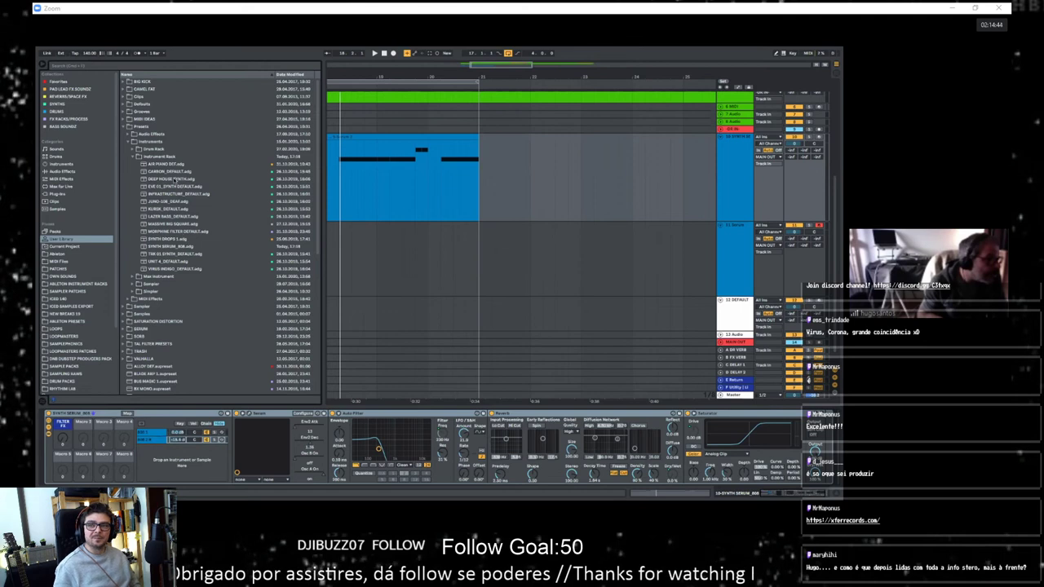
left_click(171, 249)
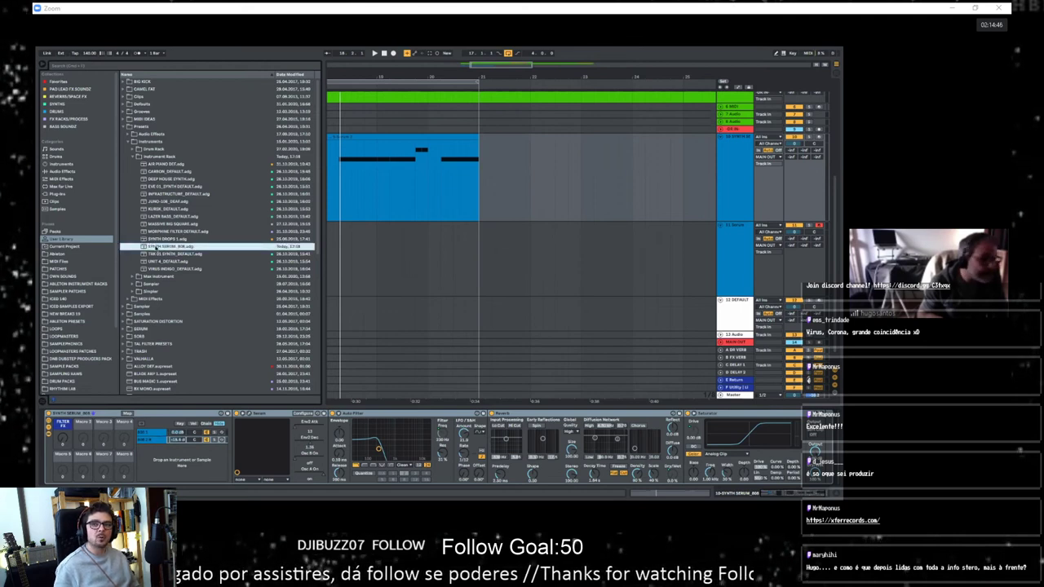
Step: Display the 12 DEFAULT track's sampler rack and enlarge the participant video beside the shared screen
left_click(737, 302)
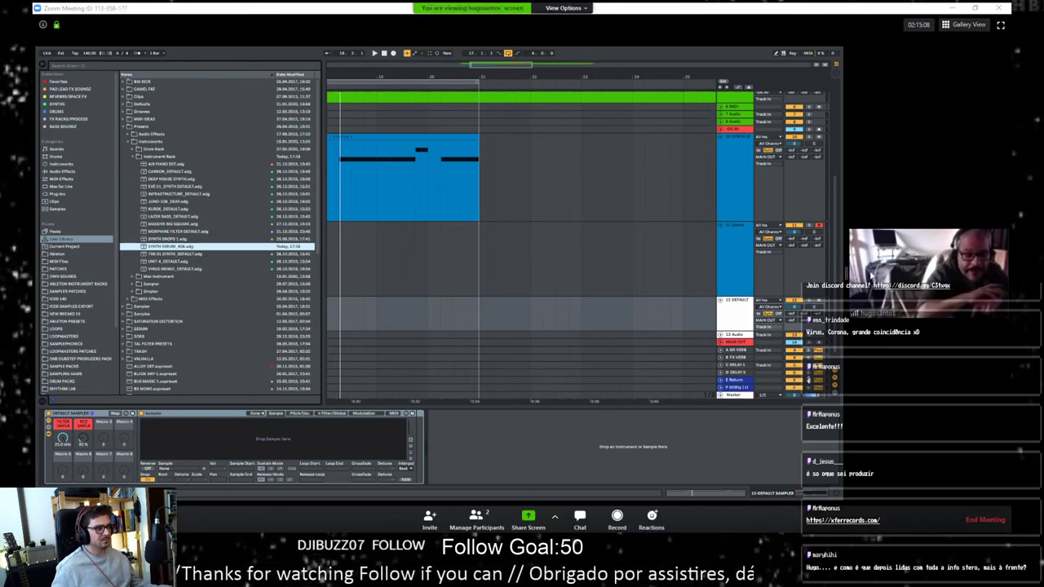
left_click_drag(848, 277, 671, 278)
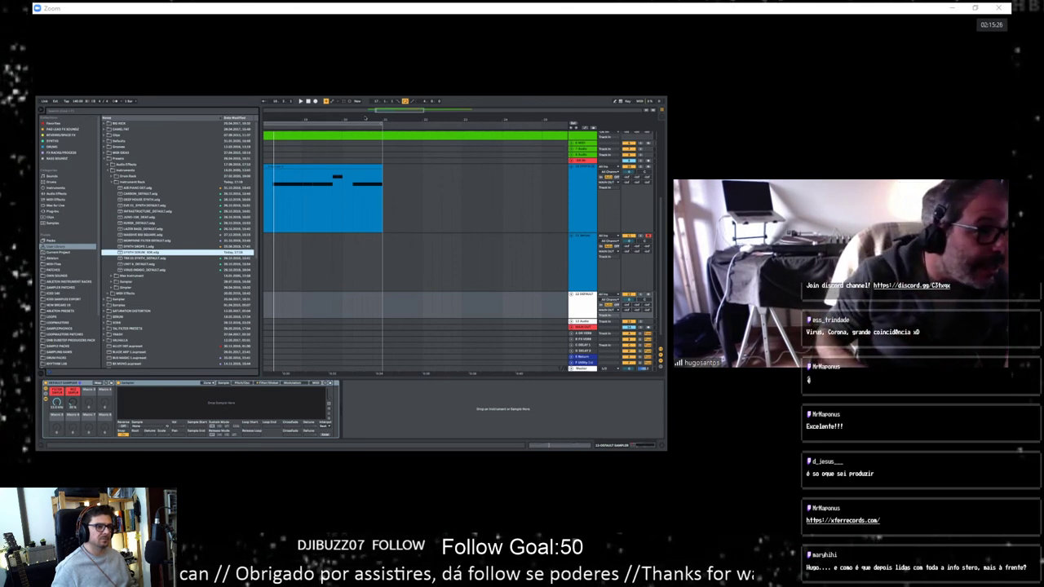
Step: Zoom out the arrangement, play the blue MIDI clip from its start, and switch to the 11 Serum track with its Serum window open
left_click_drag(365, 118, 363, 85)
left_click(320, 206)
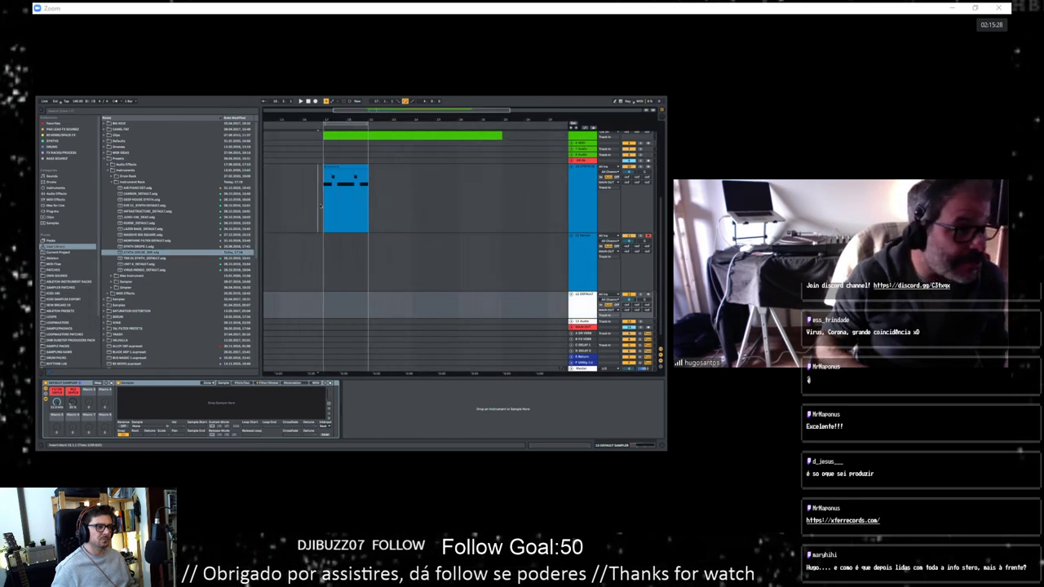
key("space")
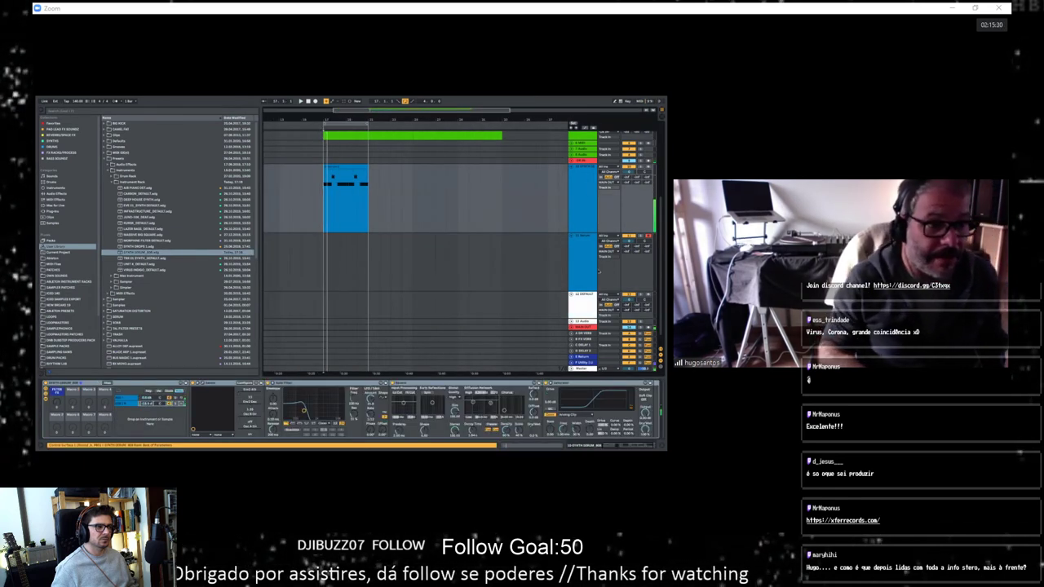
left_click(582, 306)
left_click(588, 252)
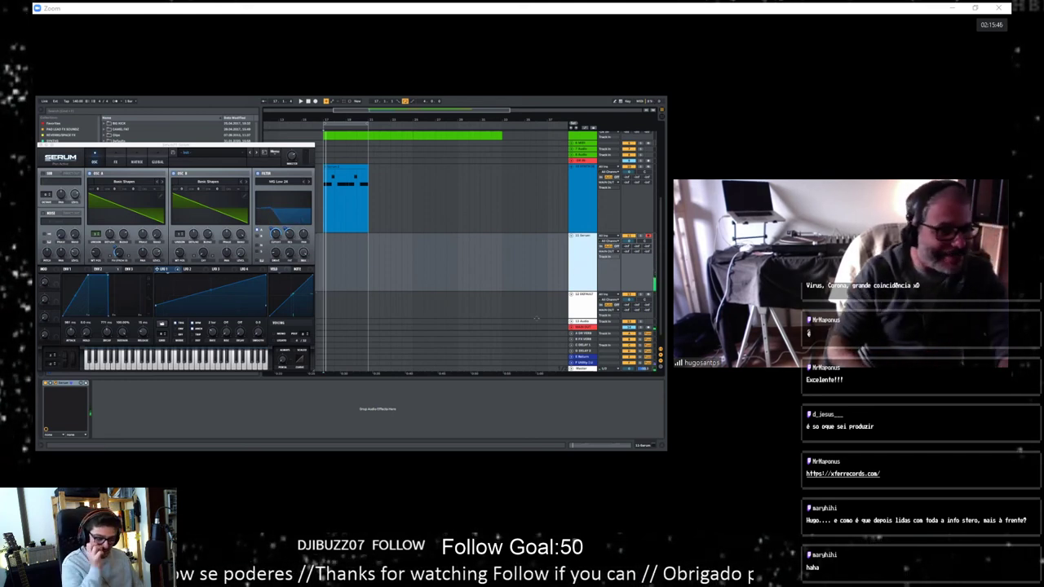
Step: Move the Serum window clear of the browser and look through its categories up to the Audio Effects list
left_click_drag(177, 146, 351, 128)
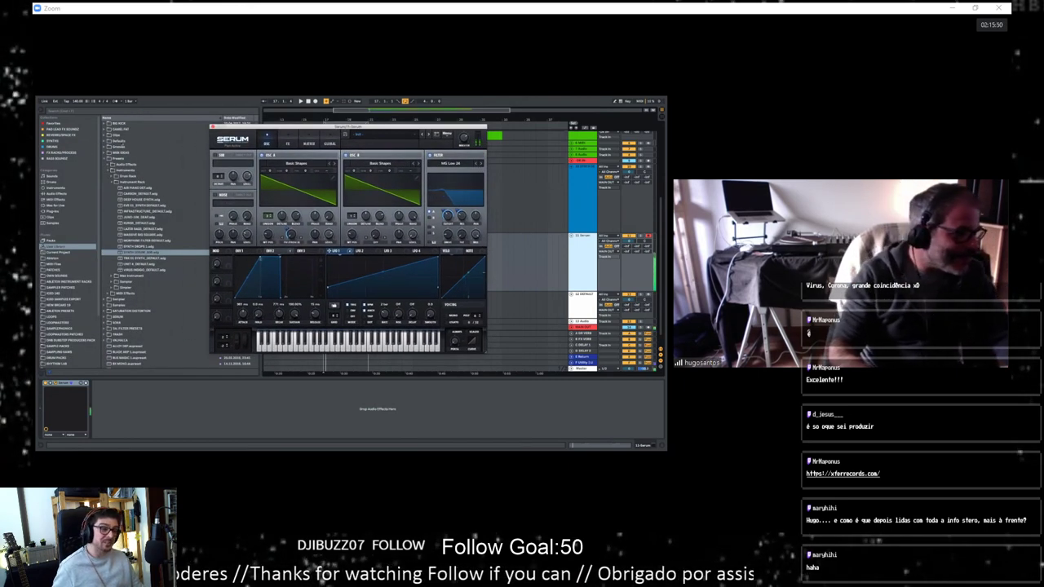
left_click(52, 124)
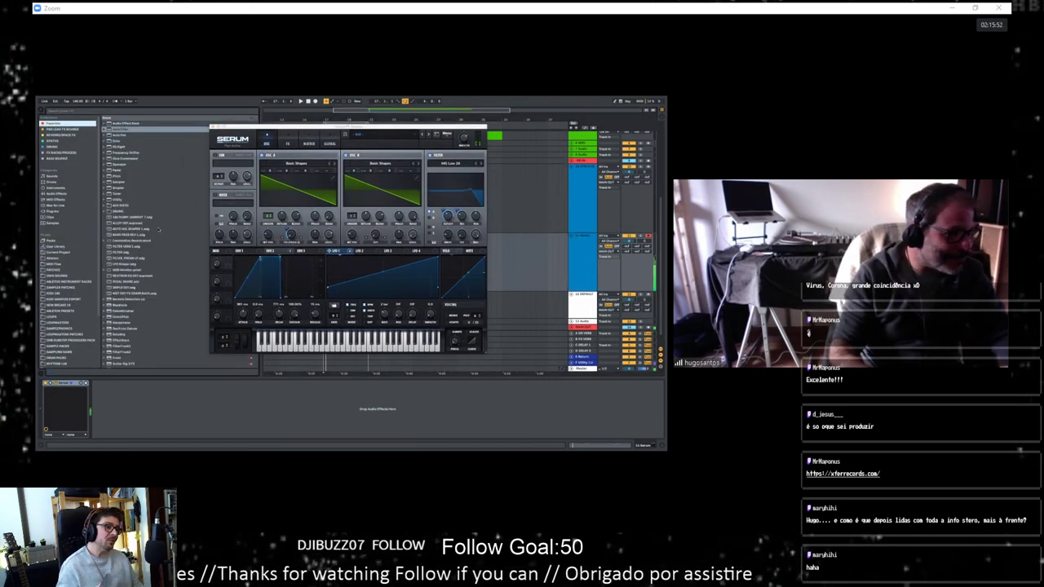
left_click(120, 212)
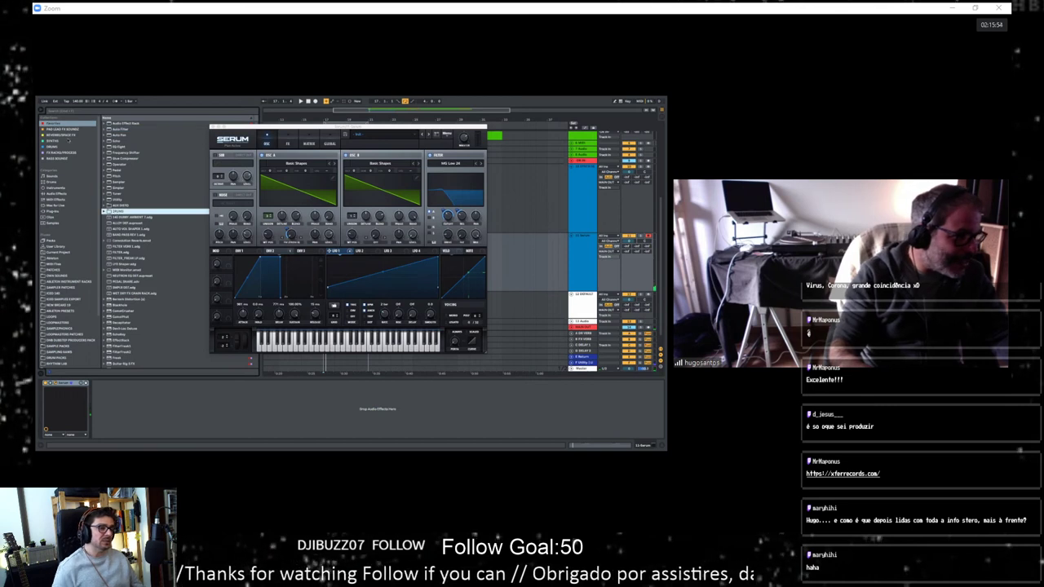
left_click(52, 218)
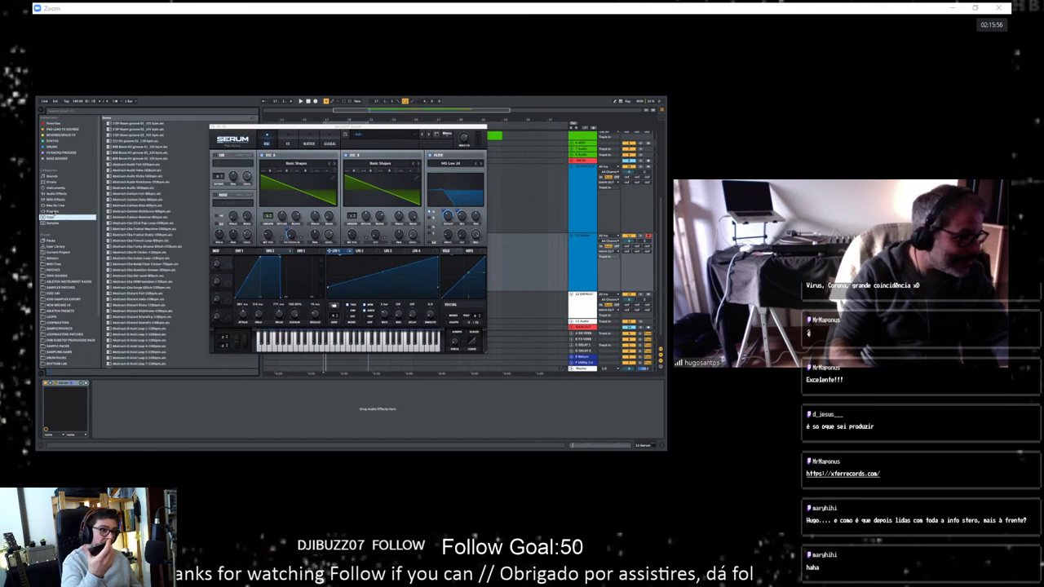
left_click(54, 176)
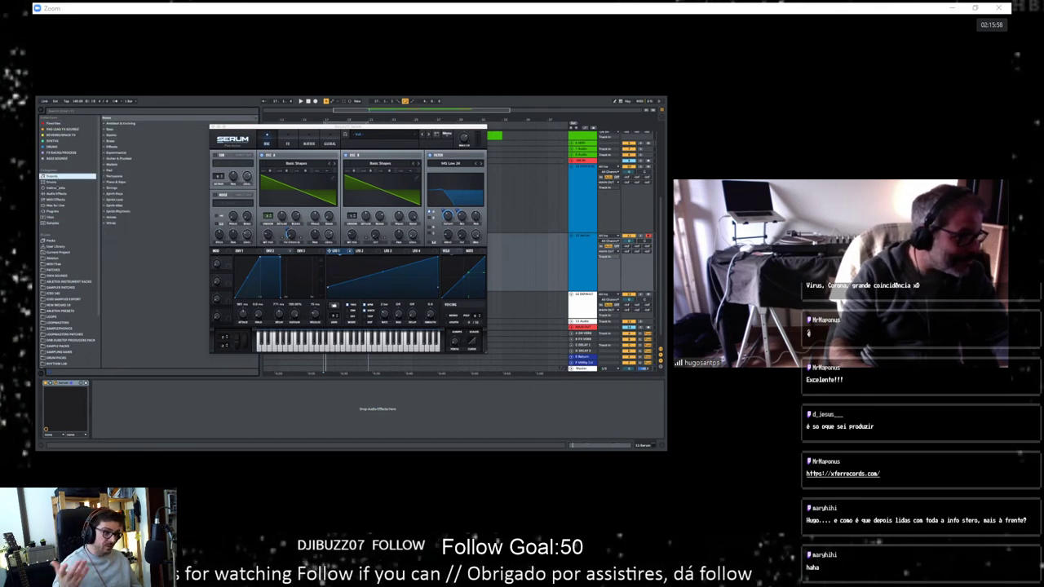
left_click(61, 200)
left_click(61, 205)
left_click(59, 211)
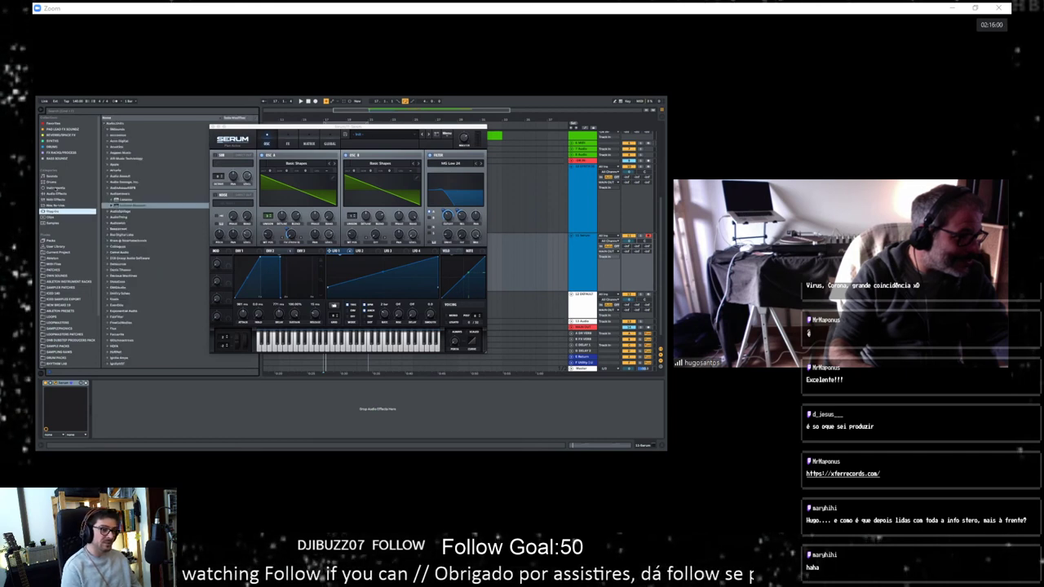
left_click(62, 188)
left_click(56, 193)
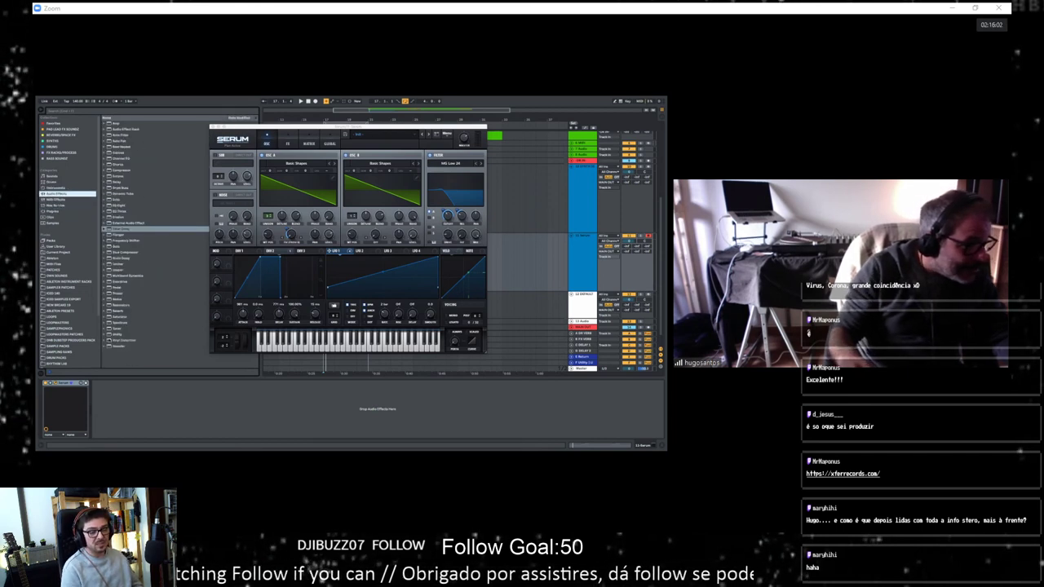
Step: Add the Utility effect after Serum on the 11 Serum track, with the Serum window moved off the arrangement
left_click(155, 335)
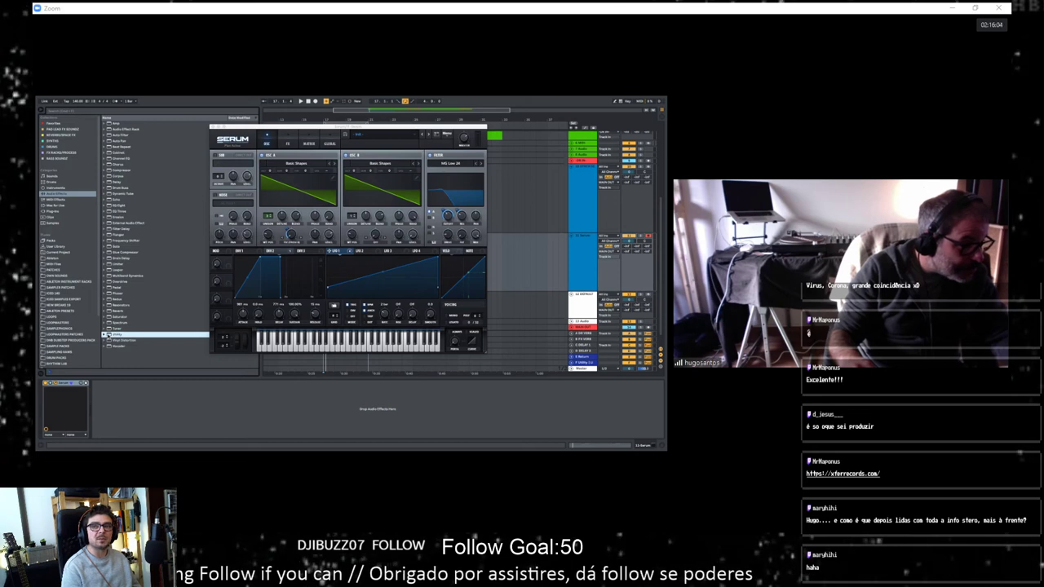
left_click_drag(342, 126, 170, 100)
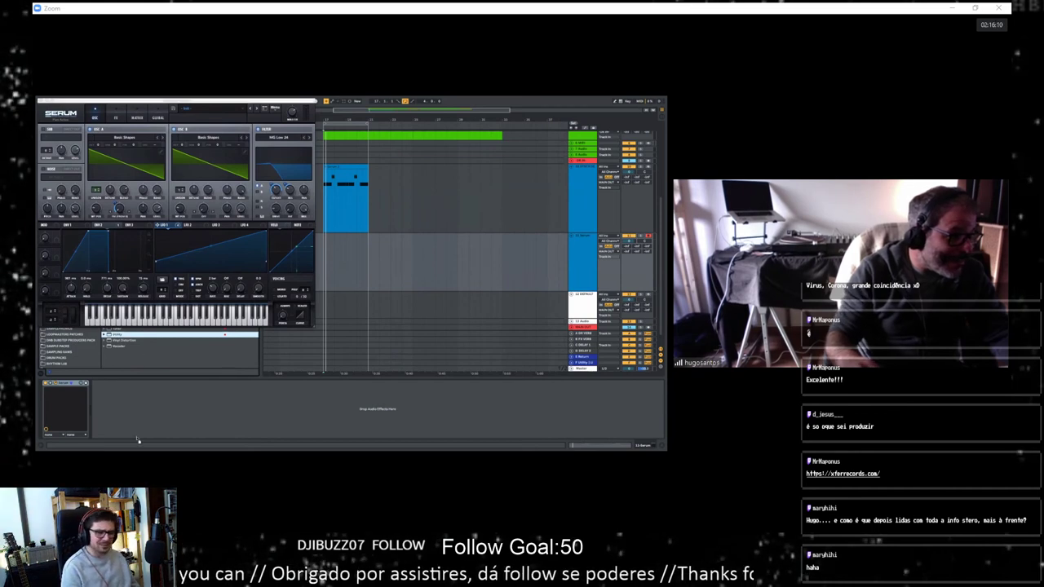
left_click(110, 414)
left_click_drag(110, 414, 111, 414)
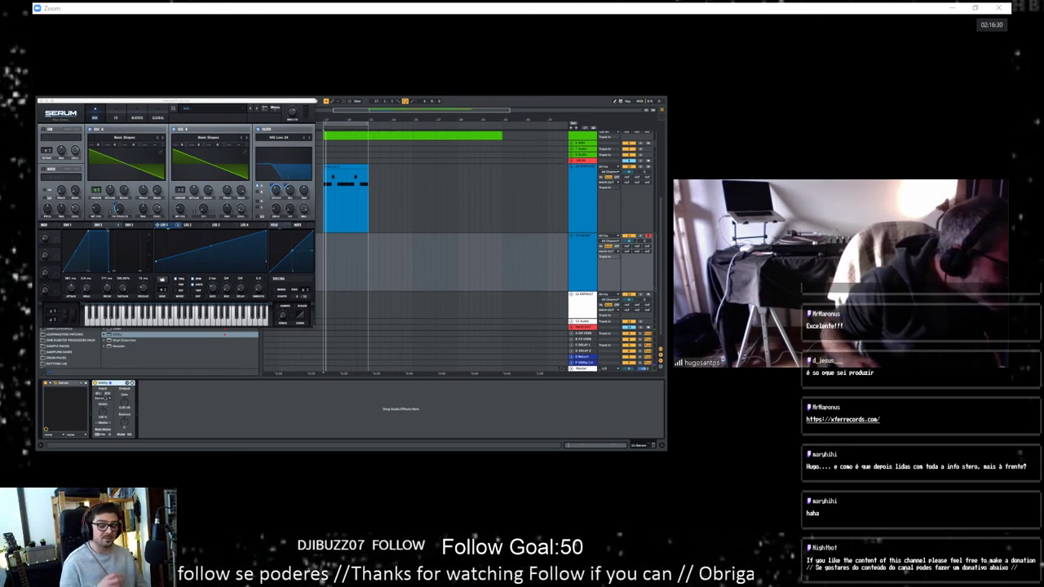
Step: Open SPAN from the Master track, place it beside the Serum window, and choose the first scale in its metering list
left_click(584, 369)
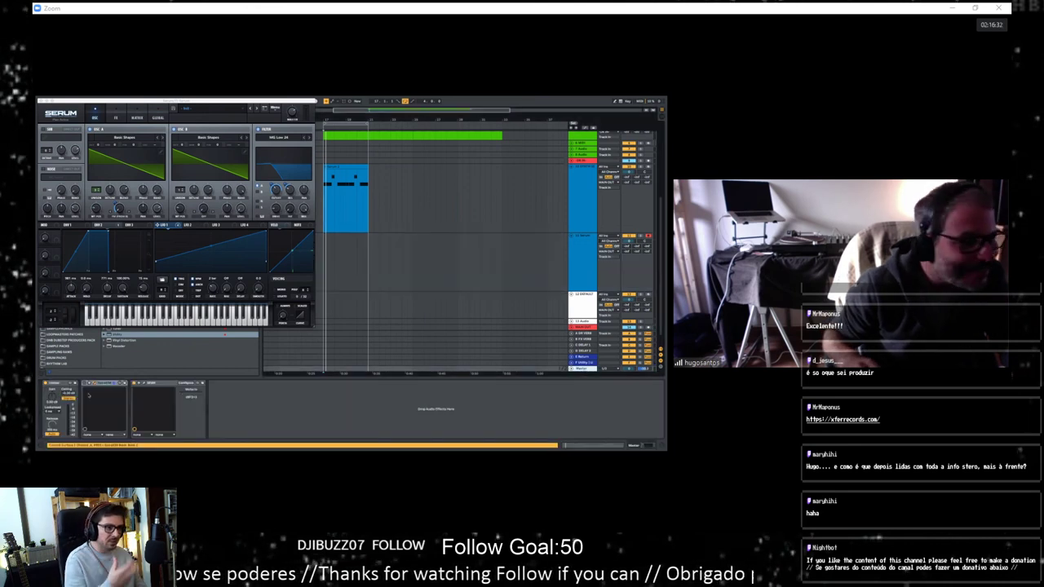
left_click(144, 383)
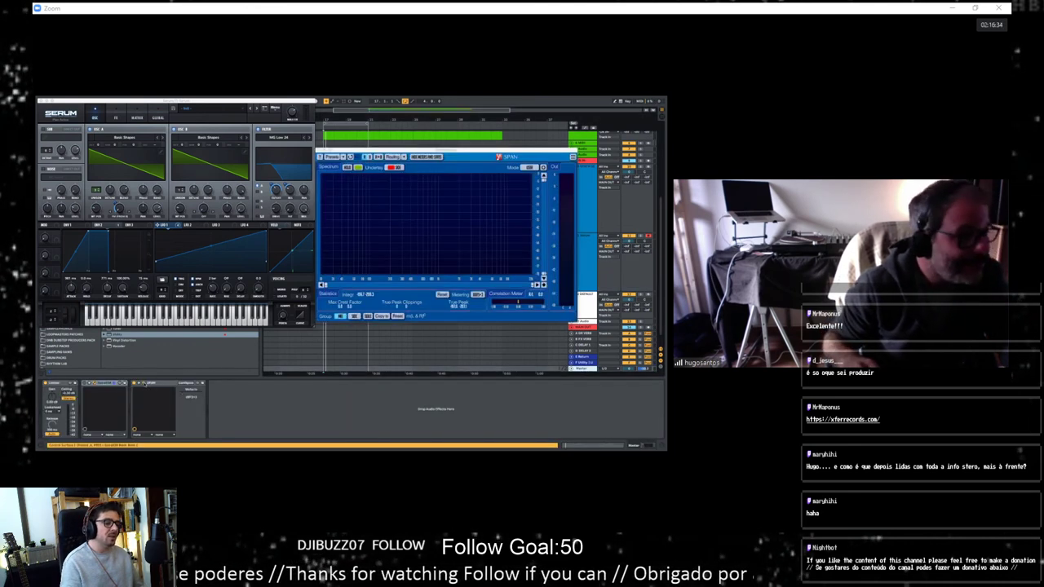
left_click_drag(504, 151, 507, 128)
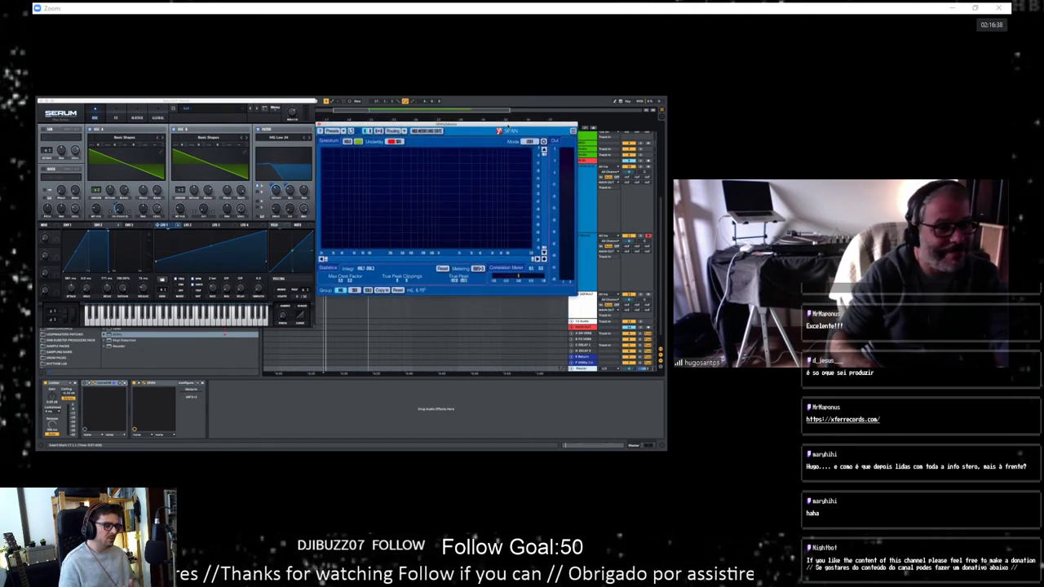
left_click_drag(199, 101, 200, 124)
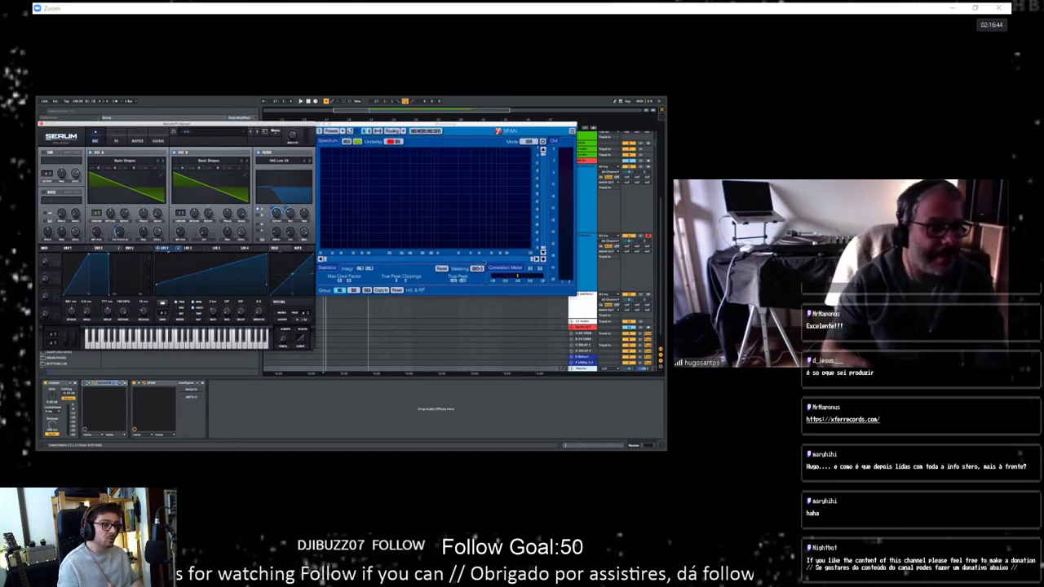
left_click(478, 269)
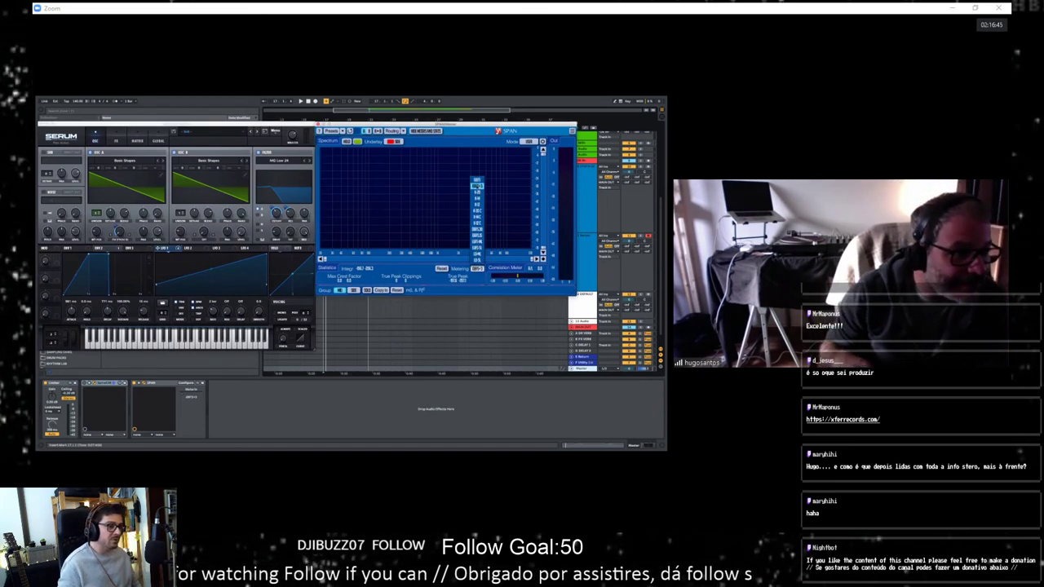
left_click(478, 180)
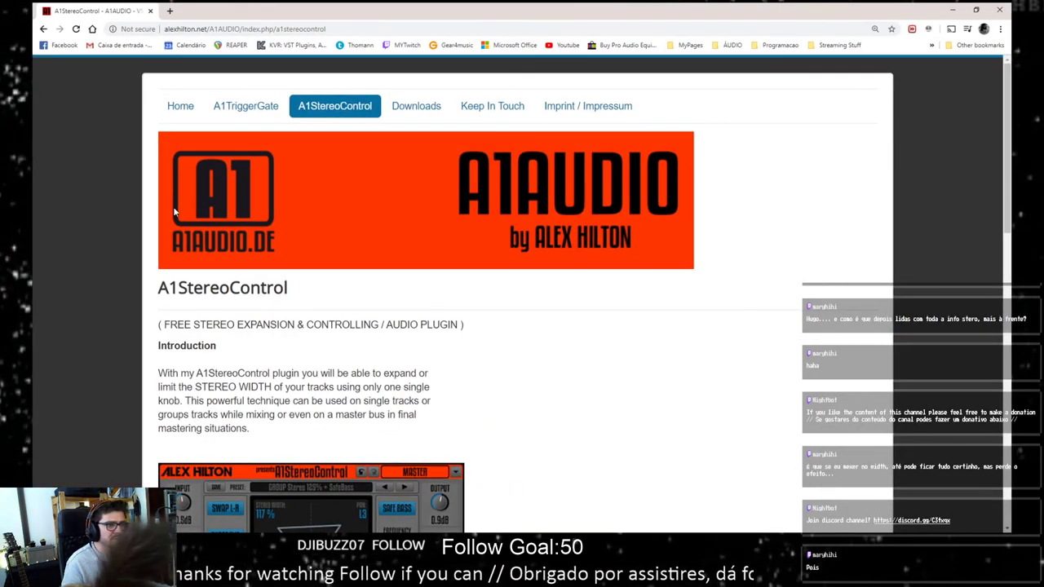
Step: Look over the A1StereoControl plugin page in the browser and return to the shared screen in Zoom
scroll(319, 387, "down", 3)
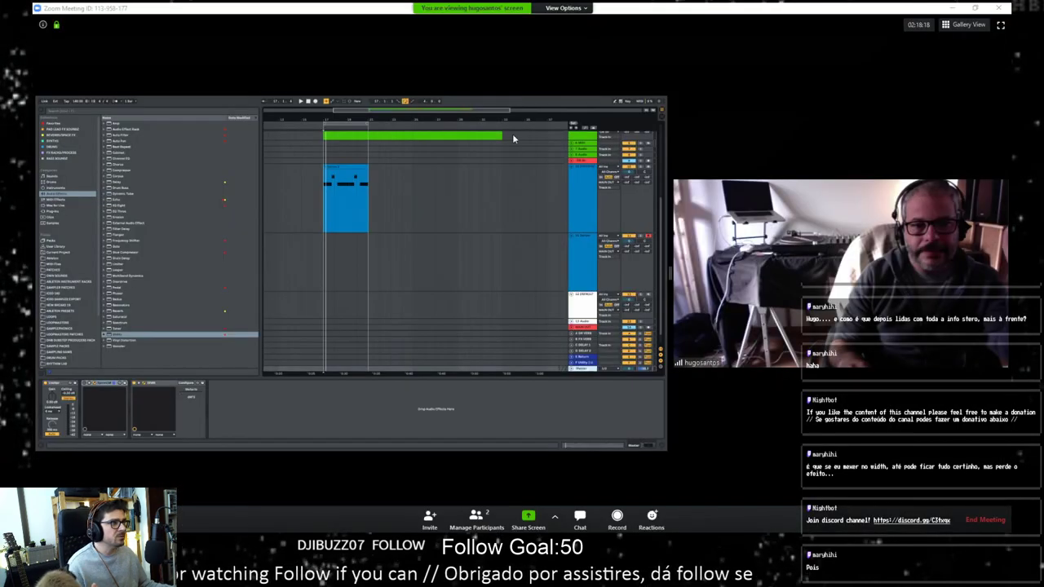
left_click(1000, 24)
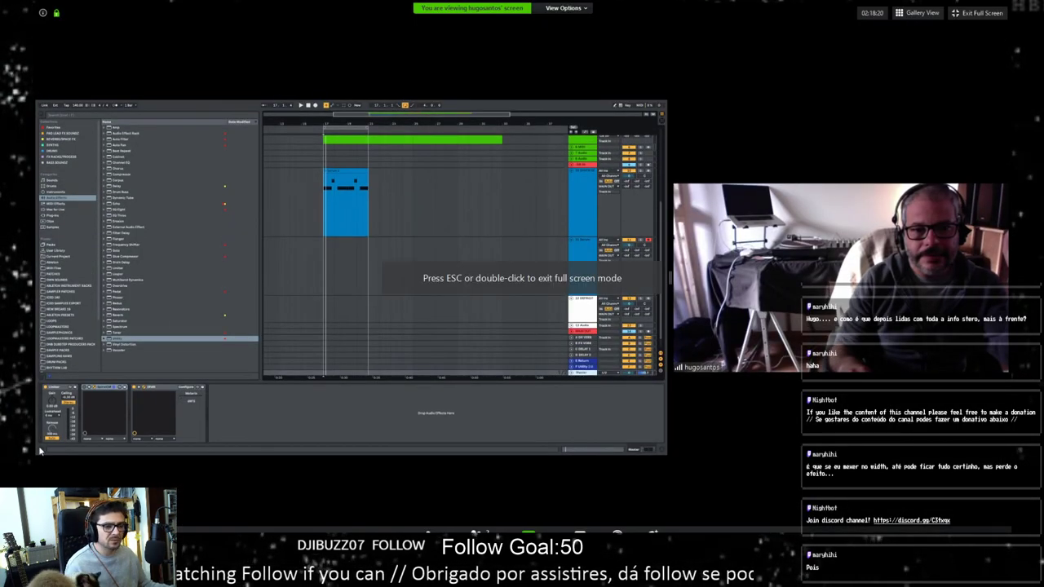
left_click(960, 13)
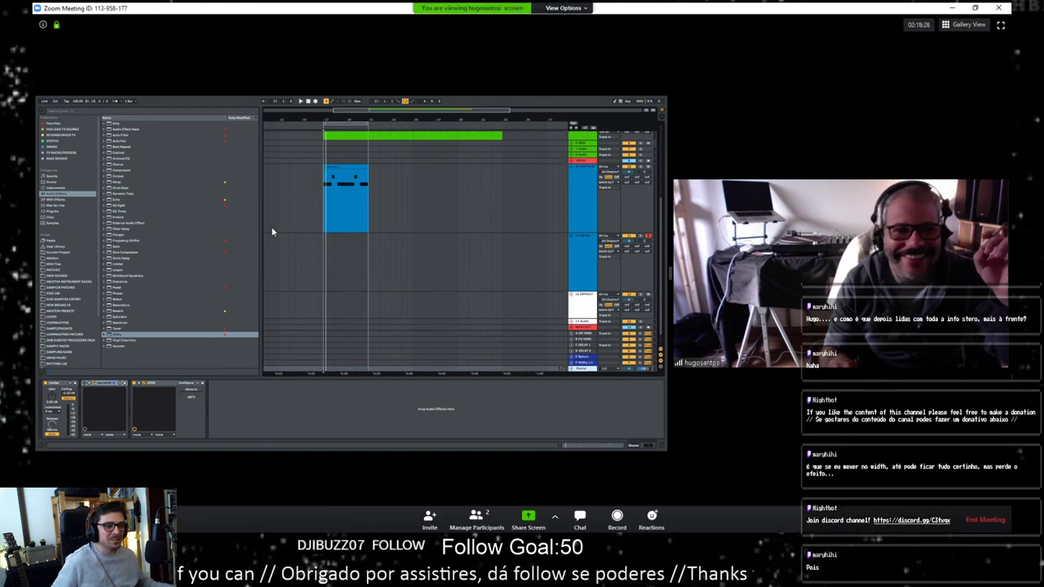
Step: Switch to REAPER, arm the Phaseplant track for recording, and open the preset browser of its Phase Plant instrument
key("alt+Tab")
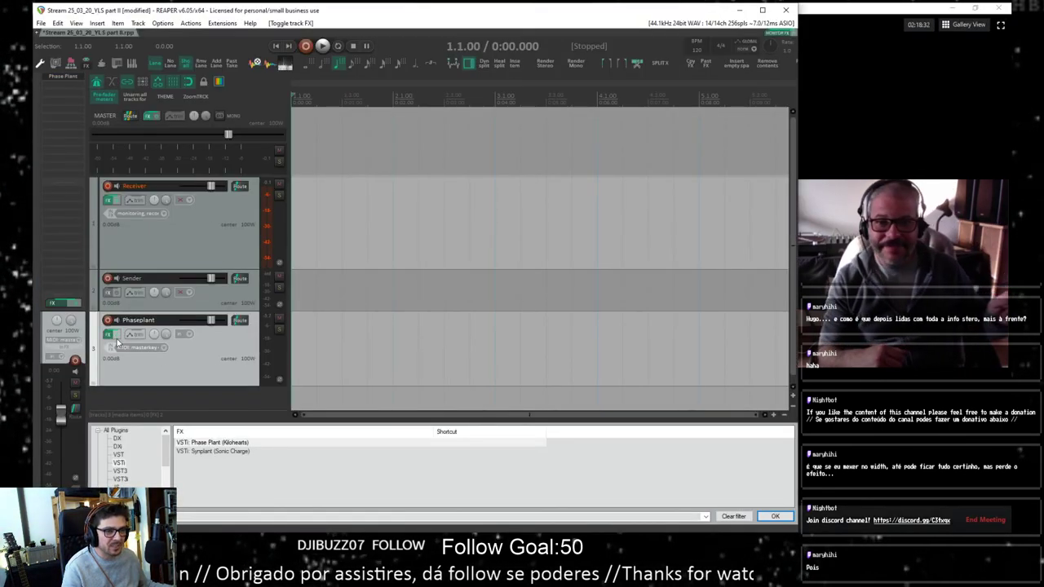
left_click(107, 319)
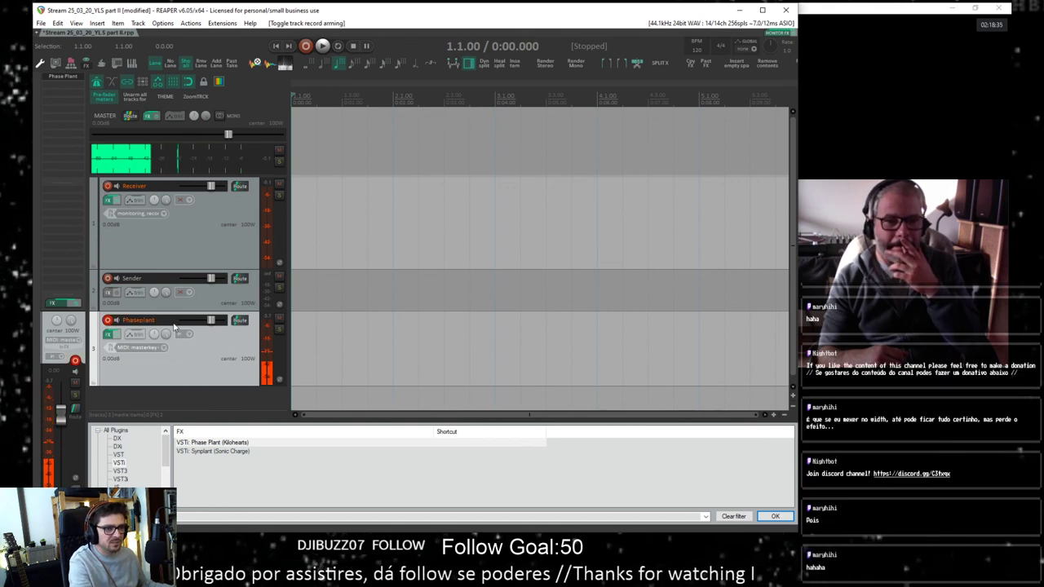
left_click(108, 334)
left_click(302, 84)
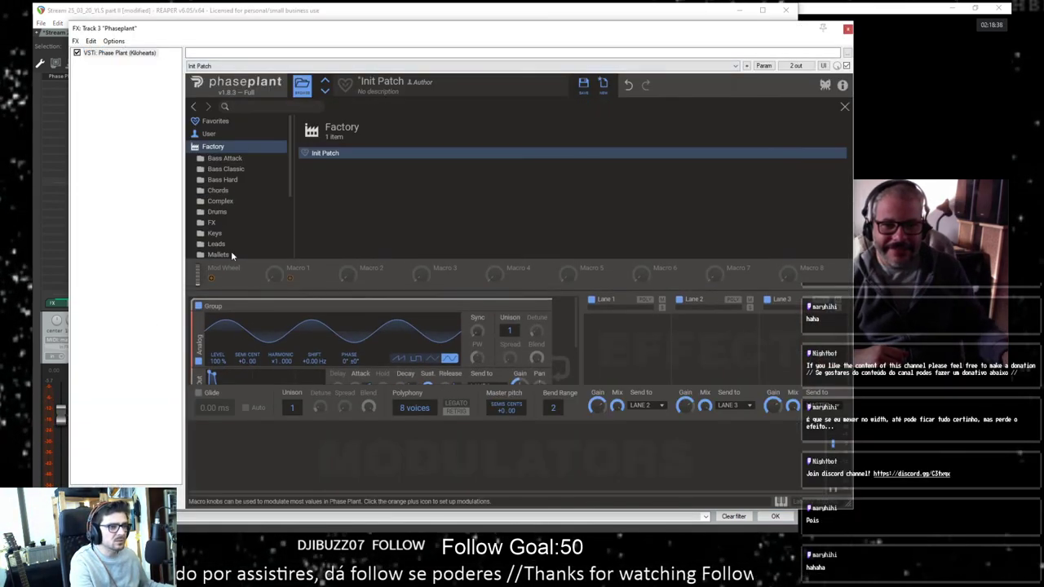
Step: Load the first Mid To Side PAD patch from My phaseplant patches, then close the plugin window and minimize REAPER
scroll(231, 244, "down", 5)
left_click(227, 238)
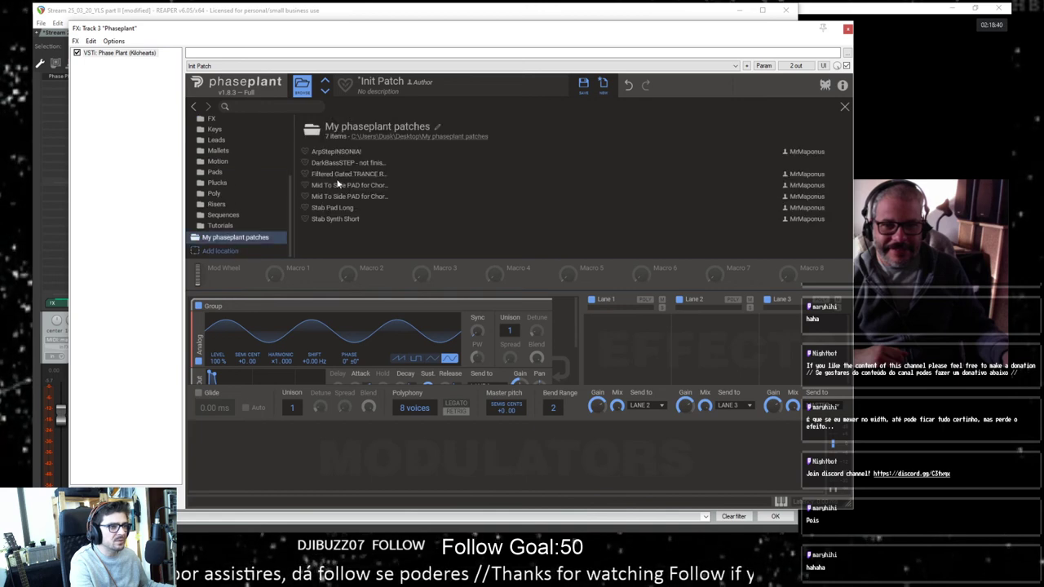
left_click(359, 185)
left_click(848, 29)
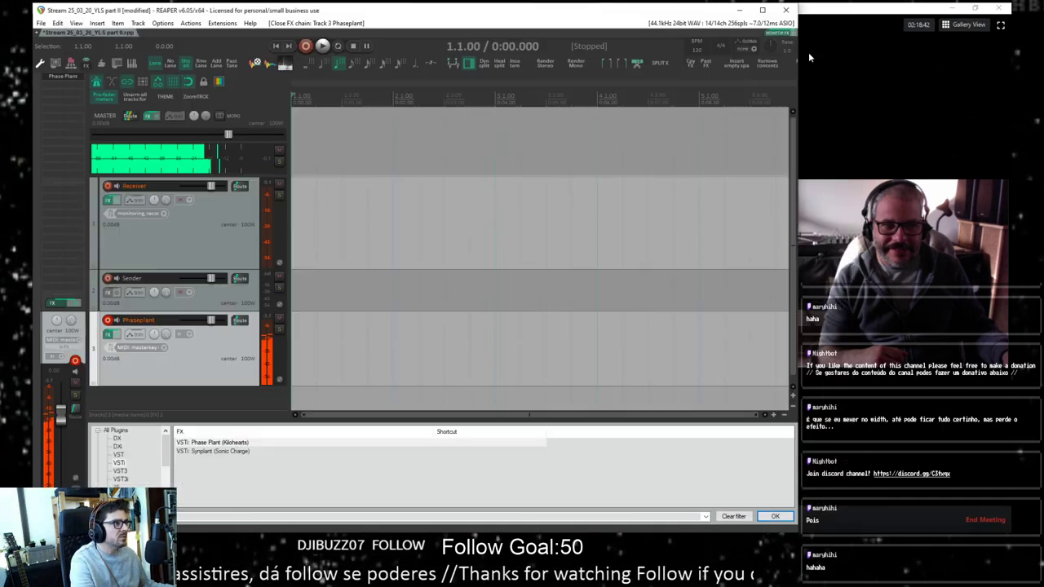
left_click(739, 10)
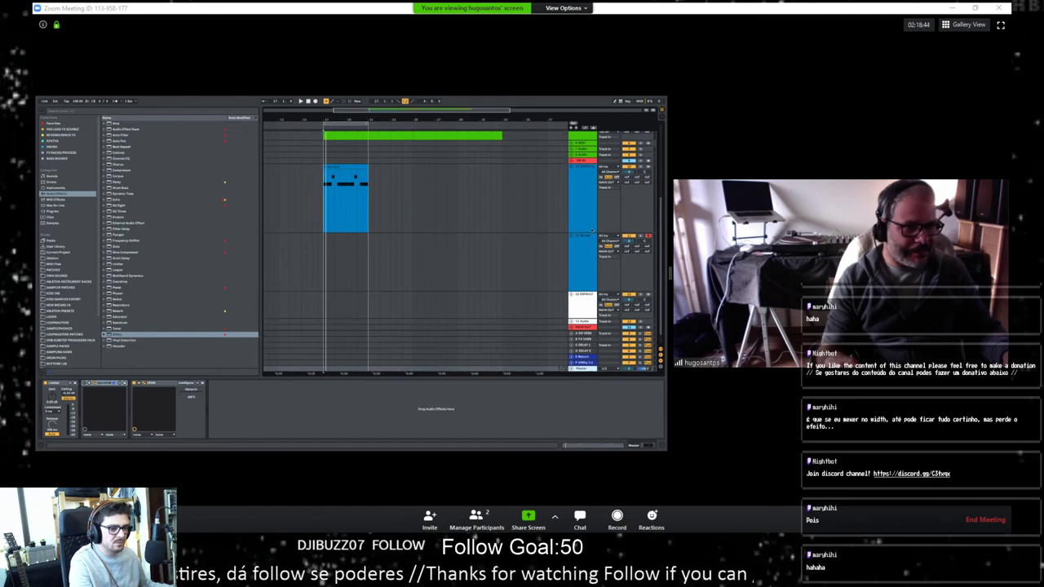
Step: Return to REAPER and add A1StereoControl to the master track's effects, placing it before SPAN in the chain
key("alt+Tab")
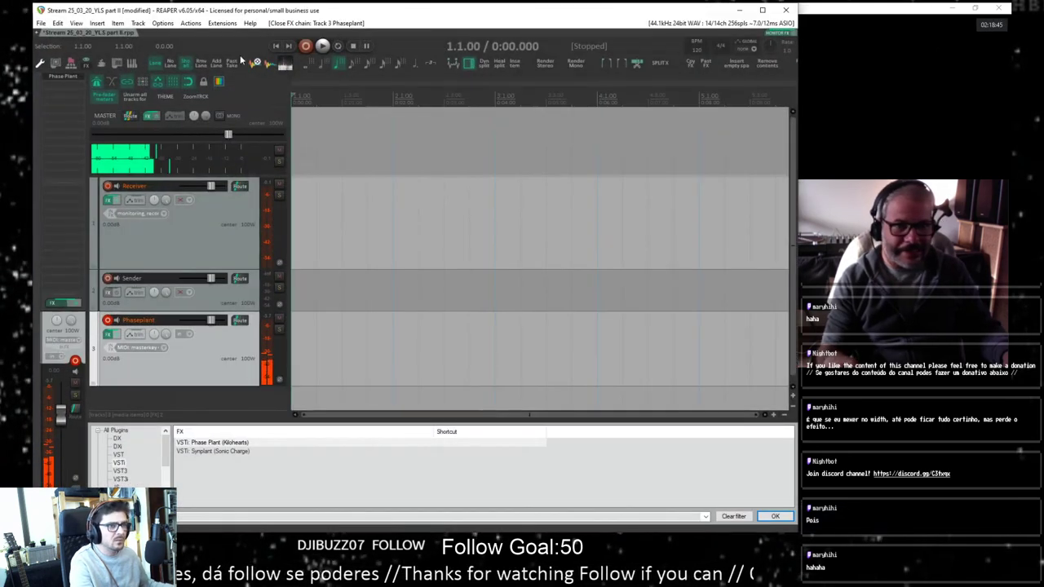
left_click(151, 117)
left_click_drag(150, 95, 265, 88)
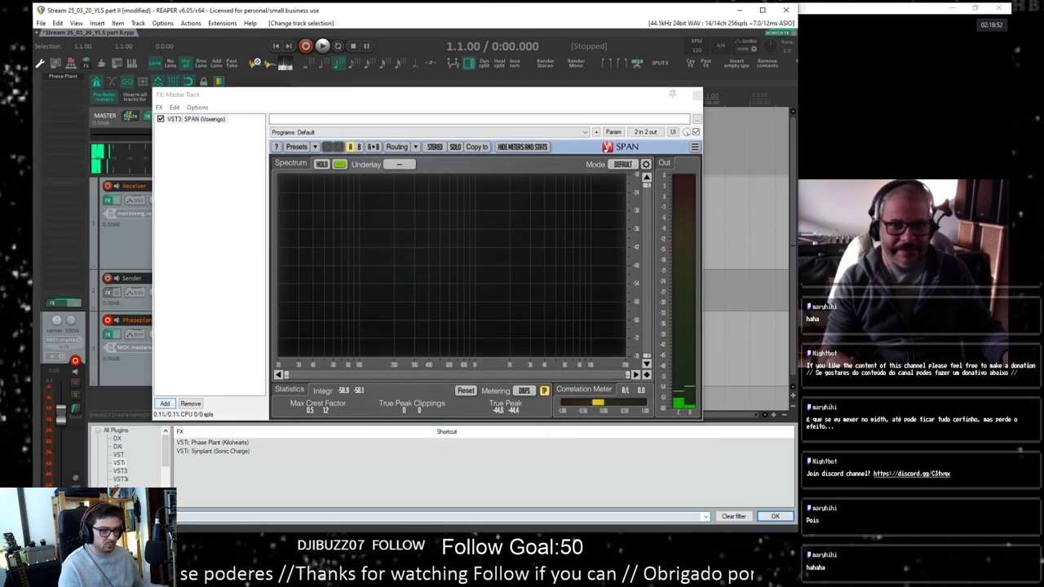
left_click(119, 430)
double_click(220, 442)
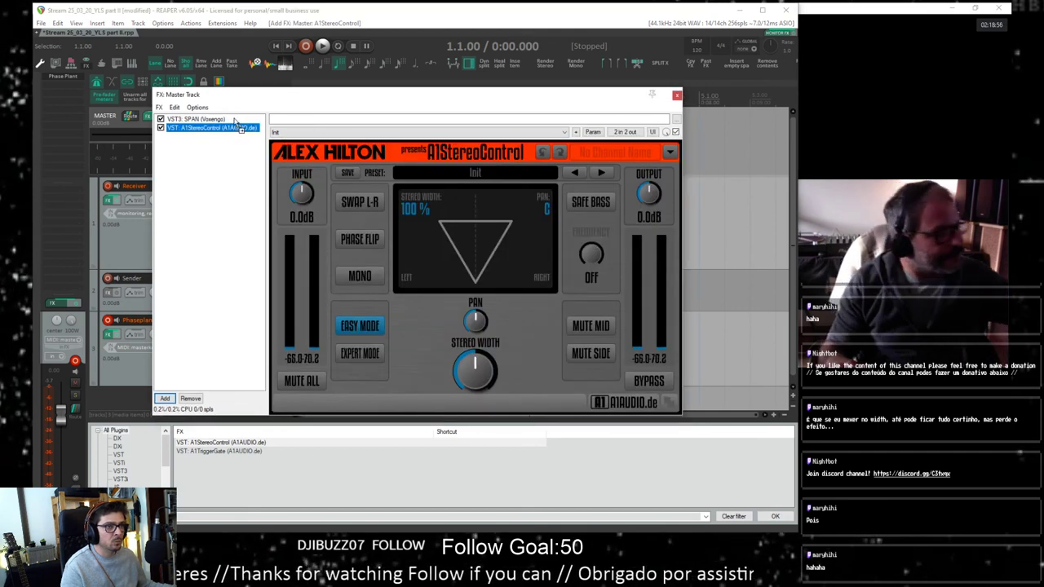
left_click_drag(200, 128, 200, 119)
left_click_drag(311, 99, 337, 98)
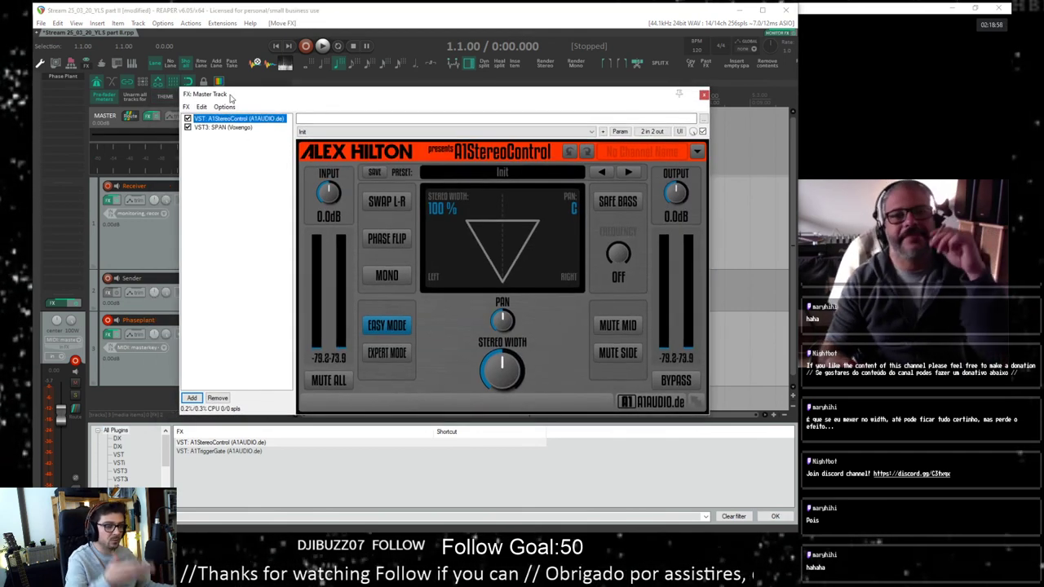
Step: Float SPAN in its own window and place it beside the master effects chain
left_click(224, 128)
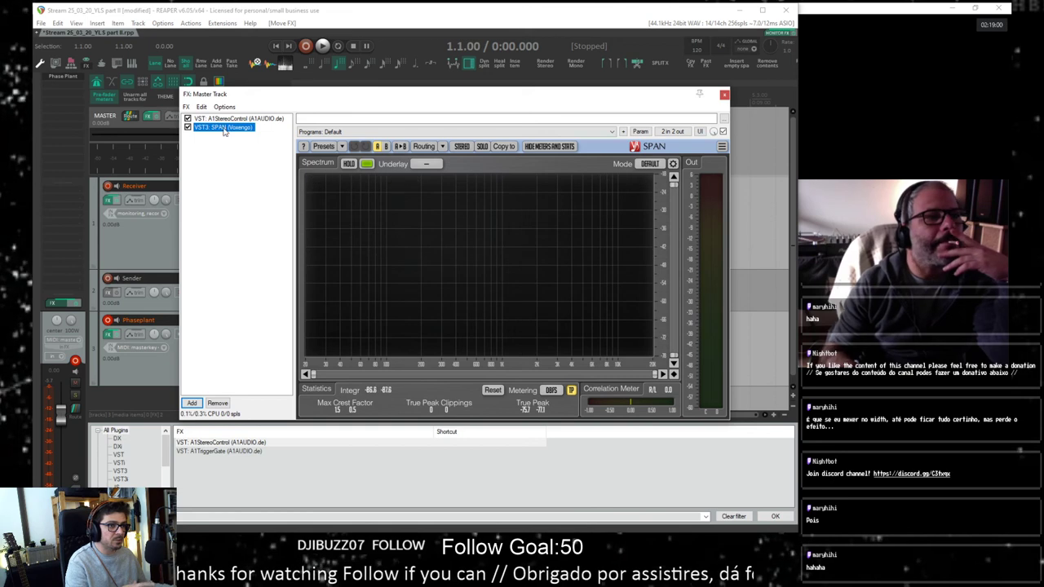
double_click(222, 128)
left_click_drag(479, 112, 713, 153)
left_click_drag(542, 93, 410, 101)
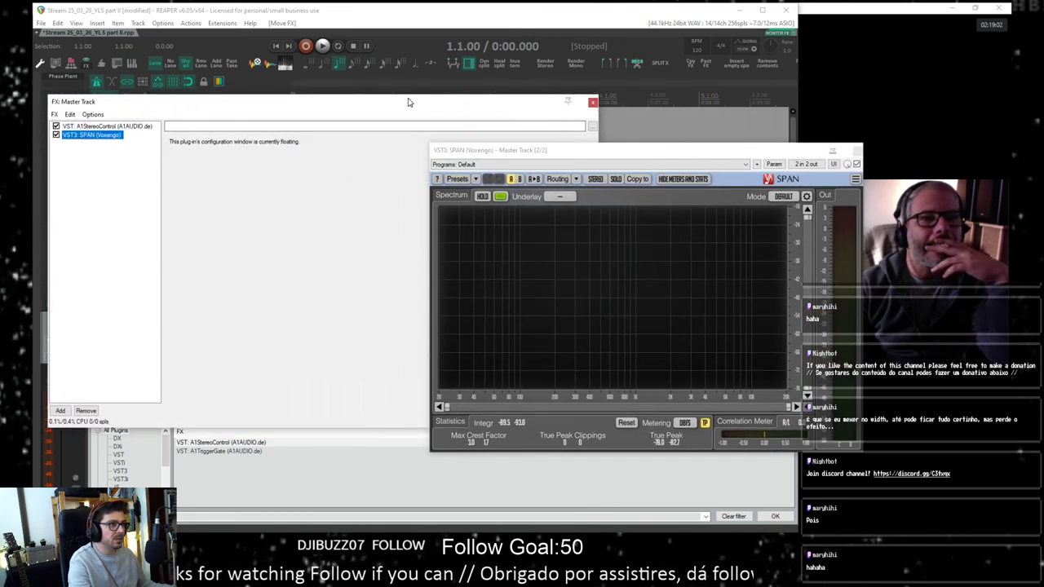
left_click_drag(591, 152, 606, 128)
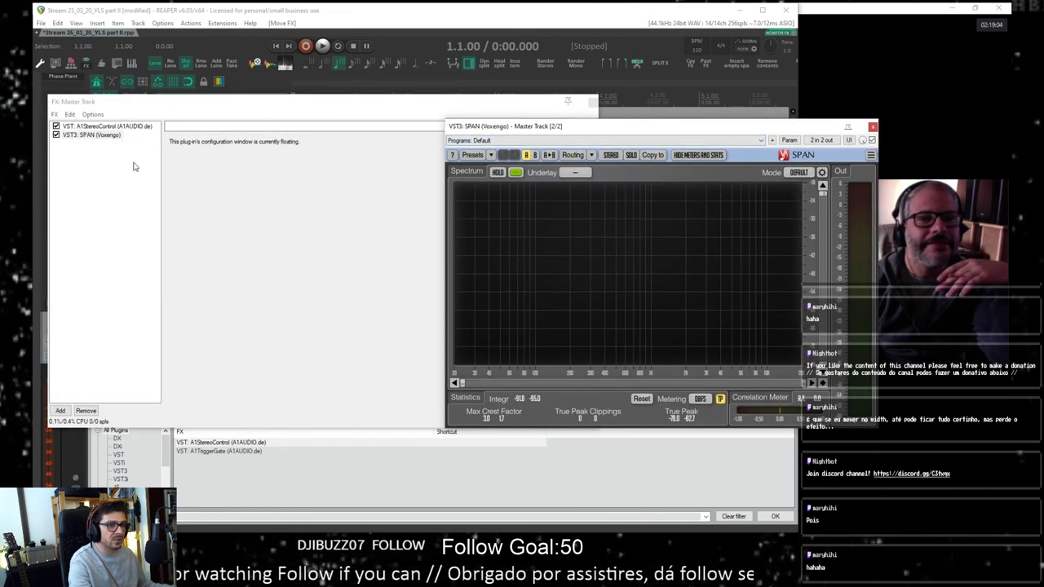
Step: Float A1StereoControl, close the master effects chain, and arrange the plugin windows so its controls and SPAN's spectrum are visible
left_click(117, 127)
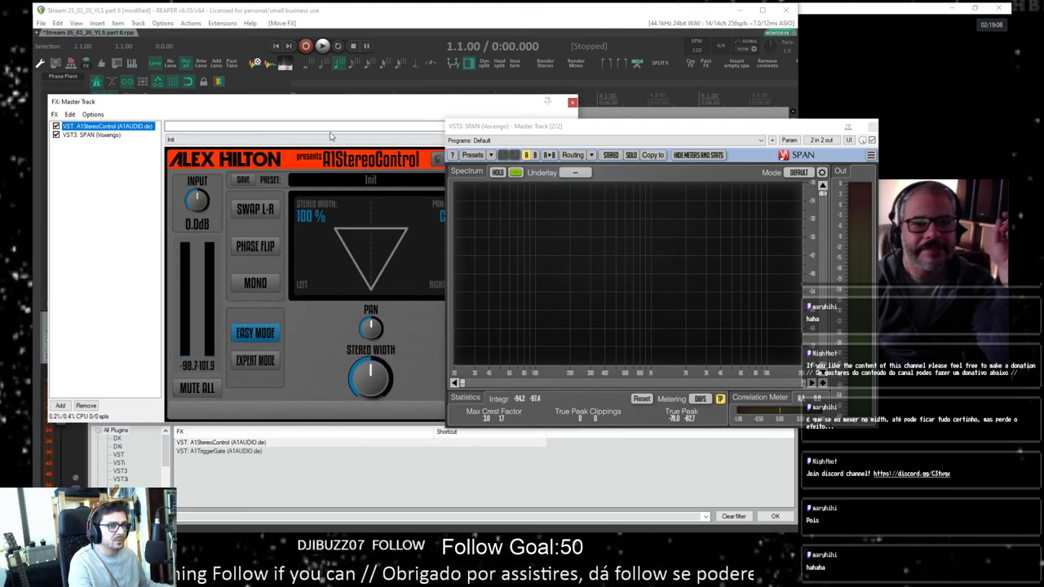
left_click(420, 104)
left_click(573, 103)
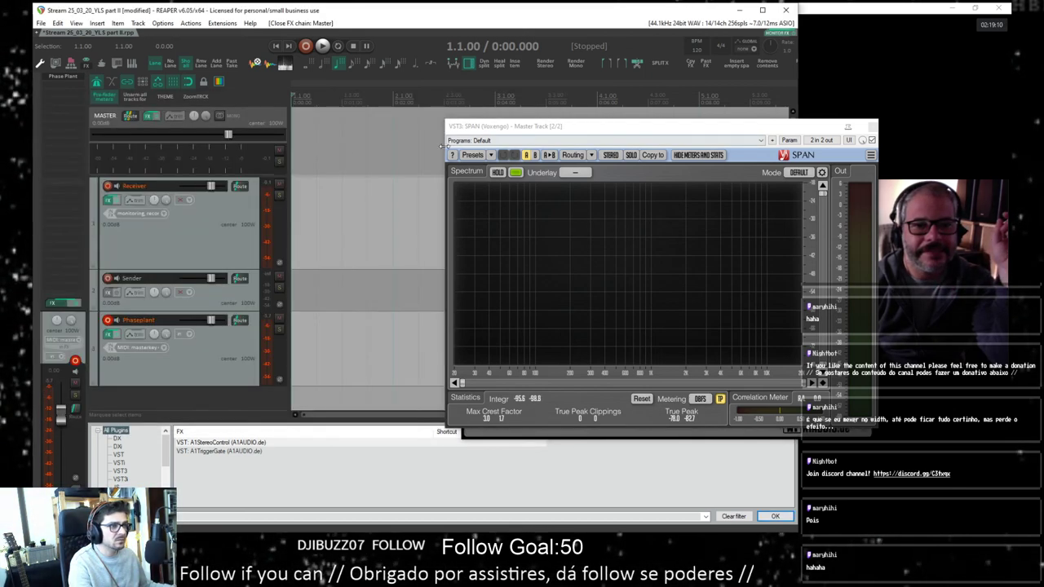
left_click_drag(457, 126, 380, 260)
left_click_drag(530, 144, 110, 79)
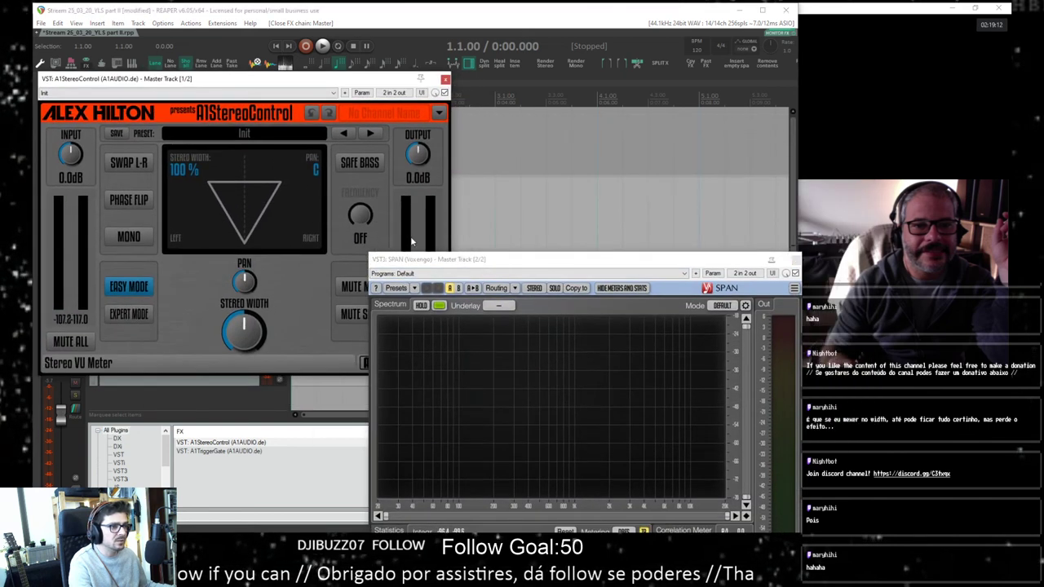
Step: Move SPAN clear of A1StereoControl and try Safe Bass at 150 Hz, switching it off again
left_click_drag(423, 259, 477, 231)
left_click(359, 162)
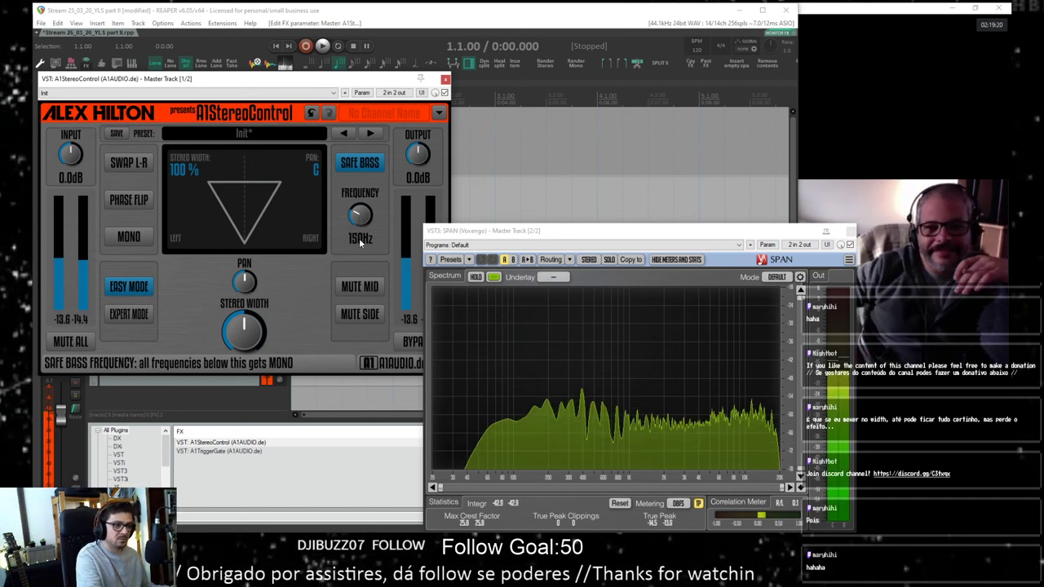
left_click(359, 164)
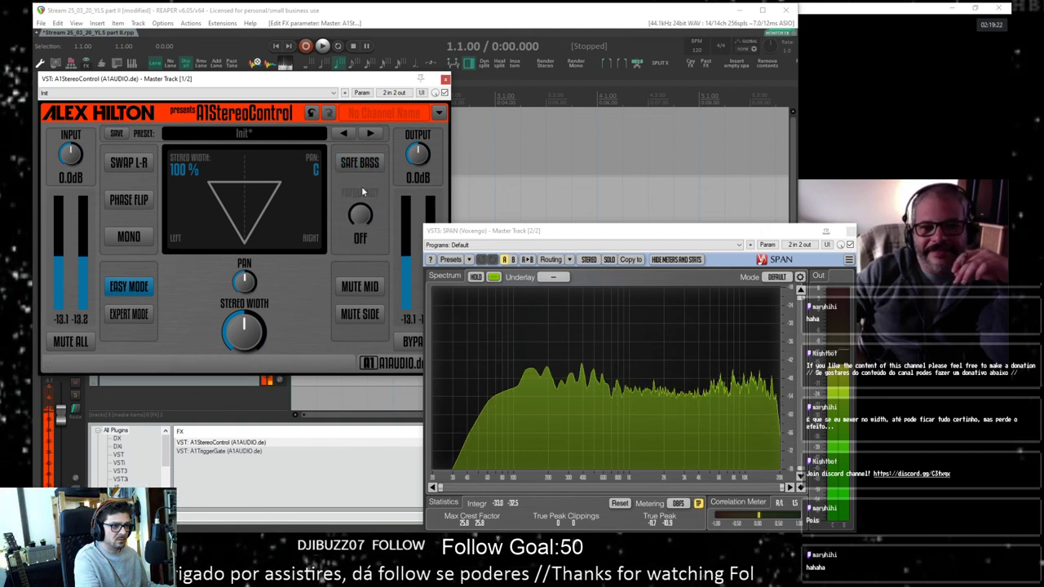
Step: Load the Stereo MID SIDE MIX preset in SPAN and close its window
left_click(537, 245)
left_click(515, 271)
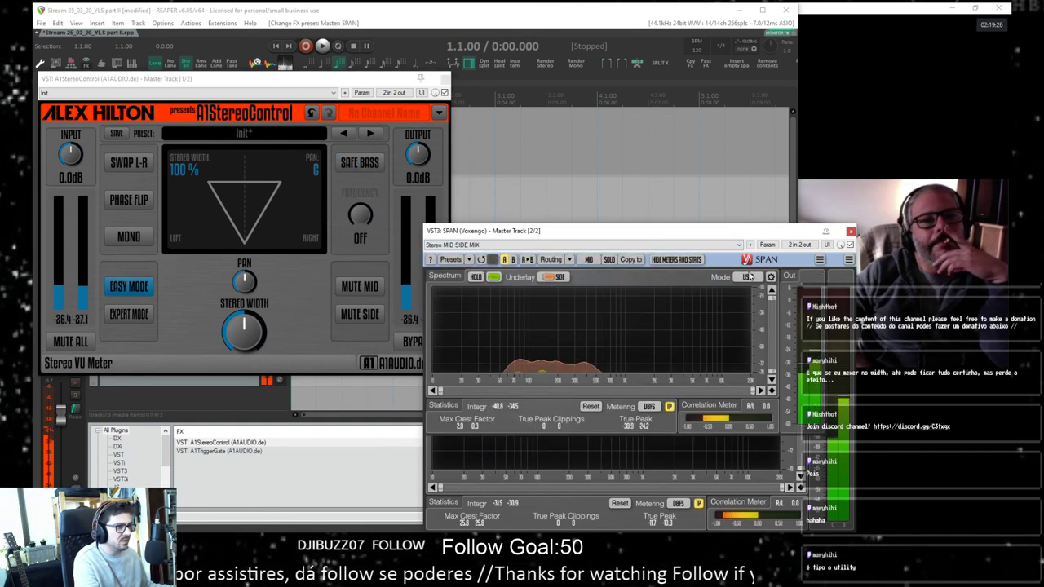
left_click_drag(740, 231, 620, 108)
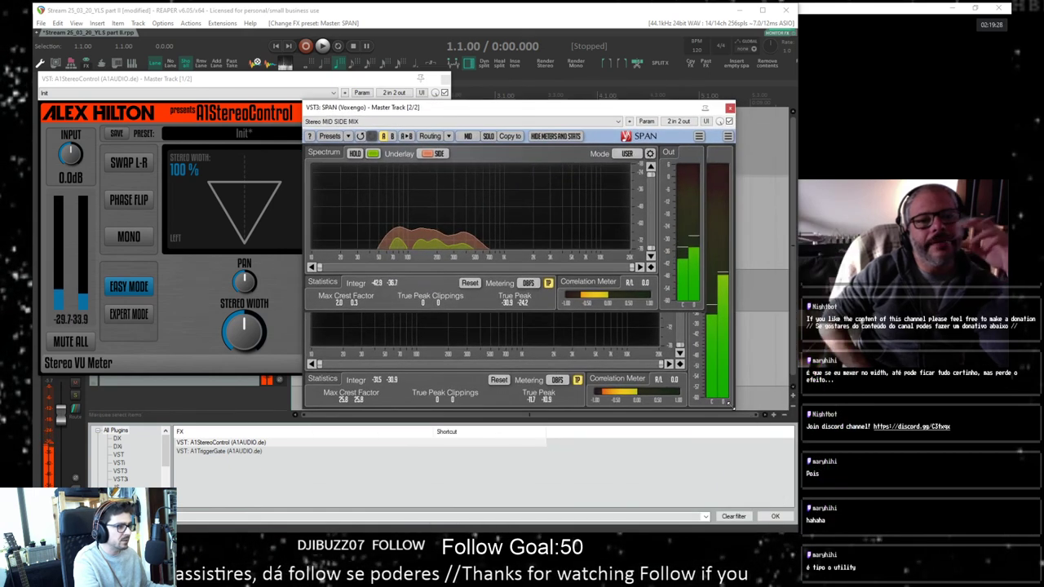
left_click(730, 108)
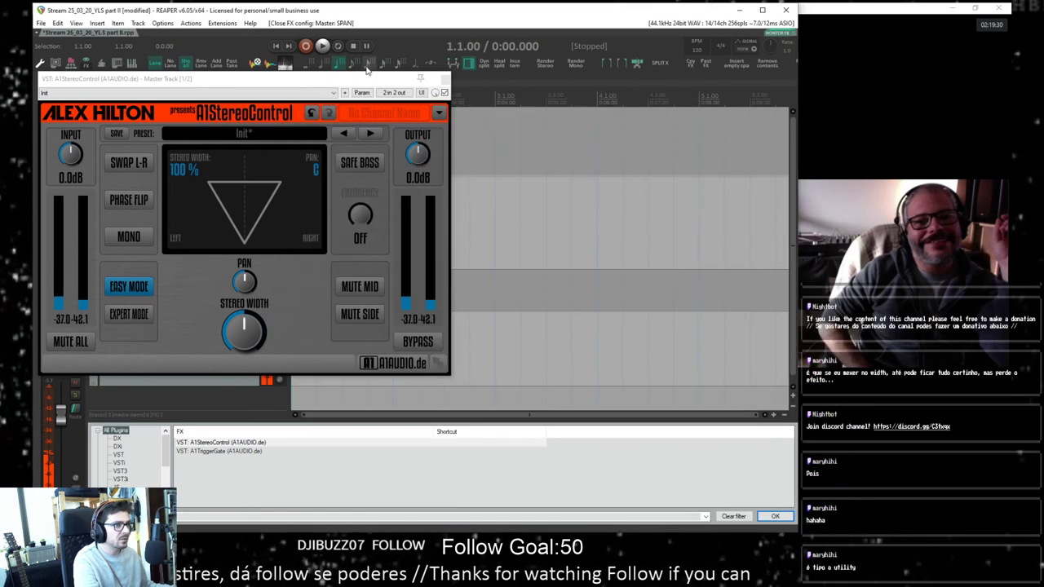
Step: Reopen SPAN from the master track and arrange it above A1StereoControl so both can be seen
left_click_drag(294, 78, 350, 132)
right_click(150, 120)
left_click(169, 138)
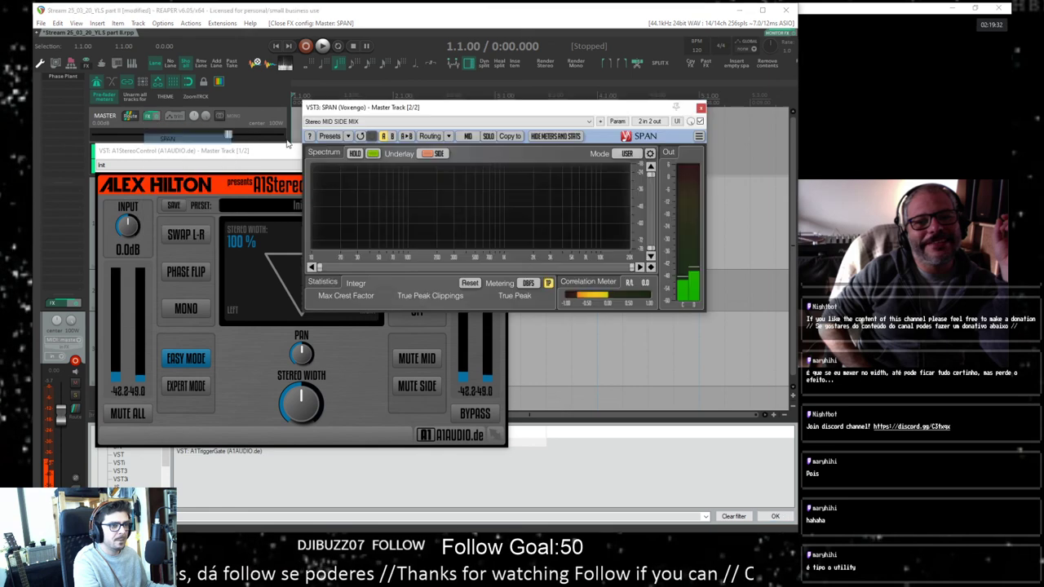
left_click_drag(518, 107, 583, 91)
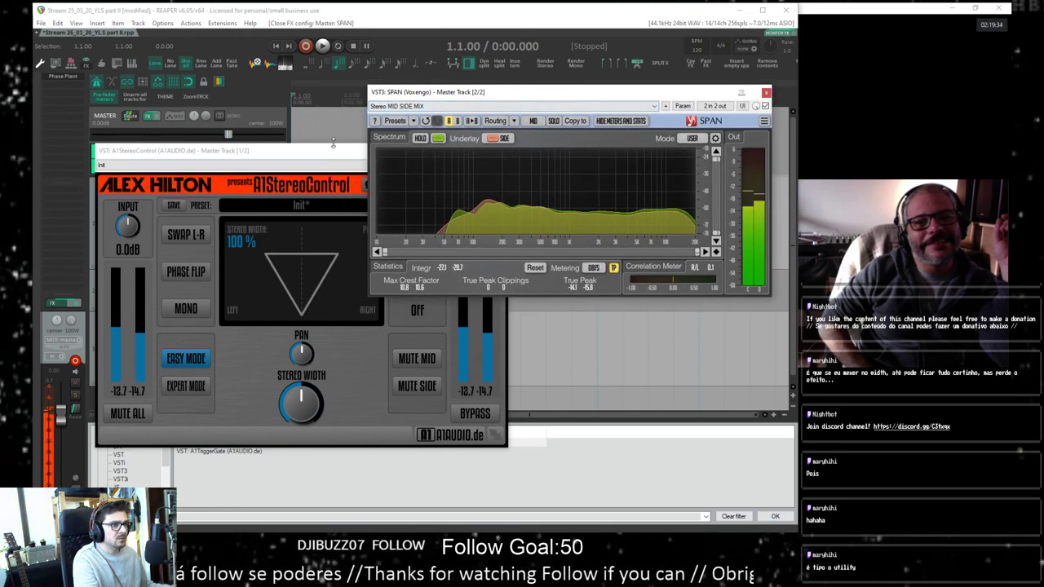
left_click_drag(317, 157, 263, 275)
Step: Compare A1StereoControl's Safe Bass on and off, leave it enabled, and set its frequency to 265 Hz
left_click(359, 353)
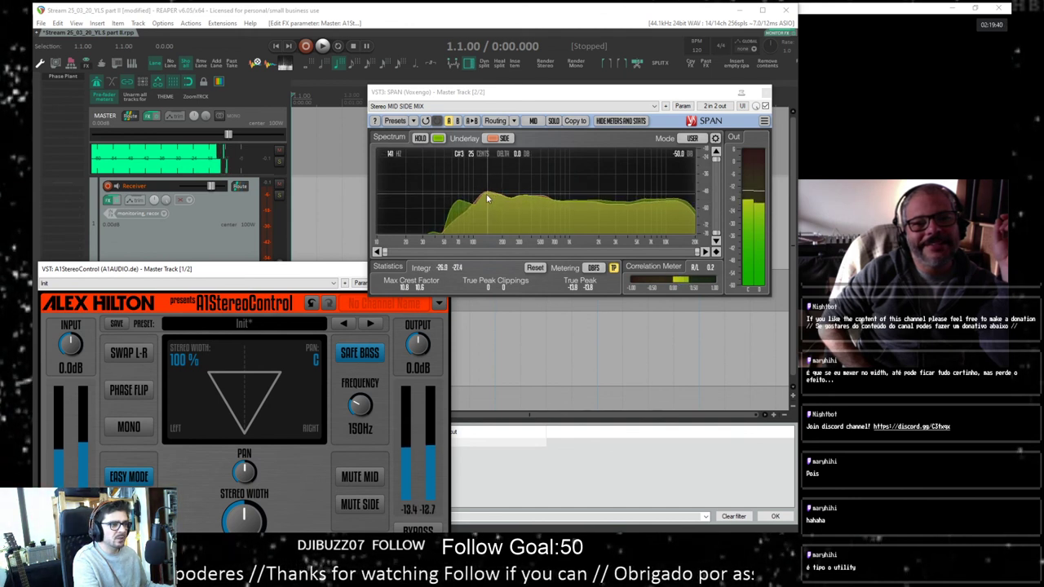
left_click(366, 356)
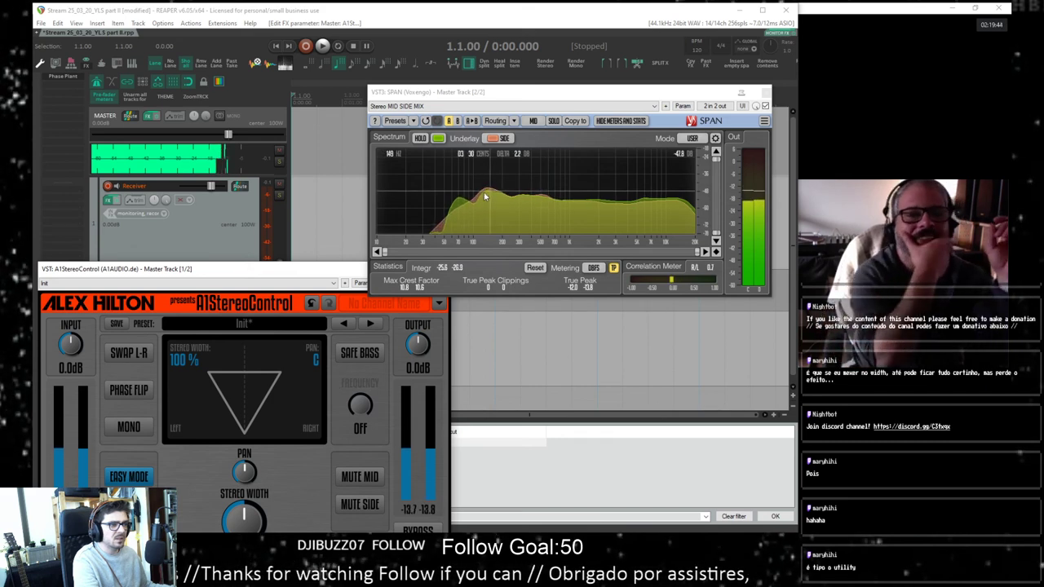
left_click(366, 359)
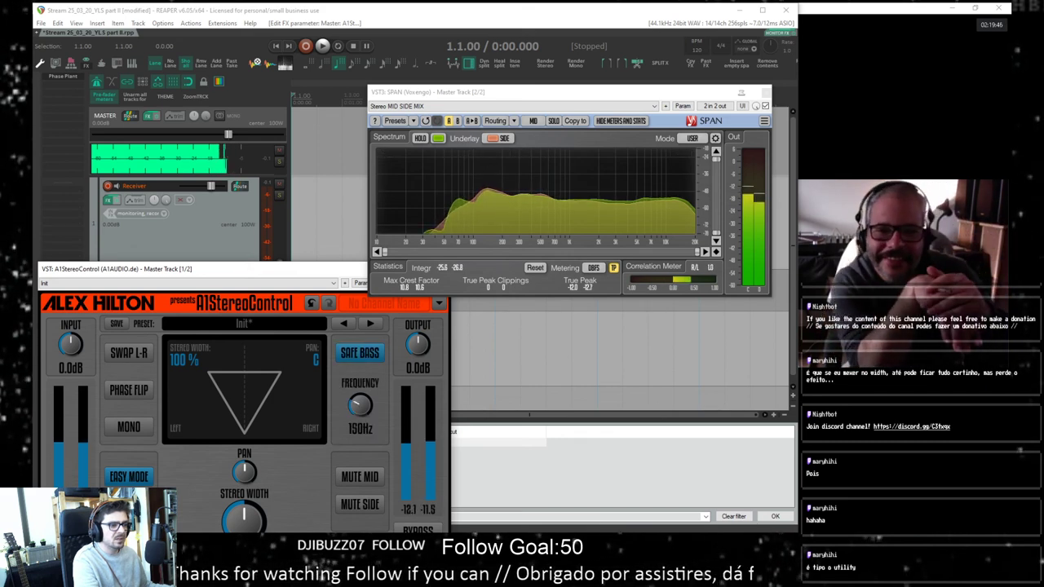
left_click_drag(360, 406, 359, 399)
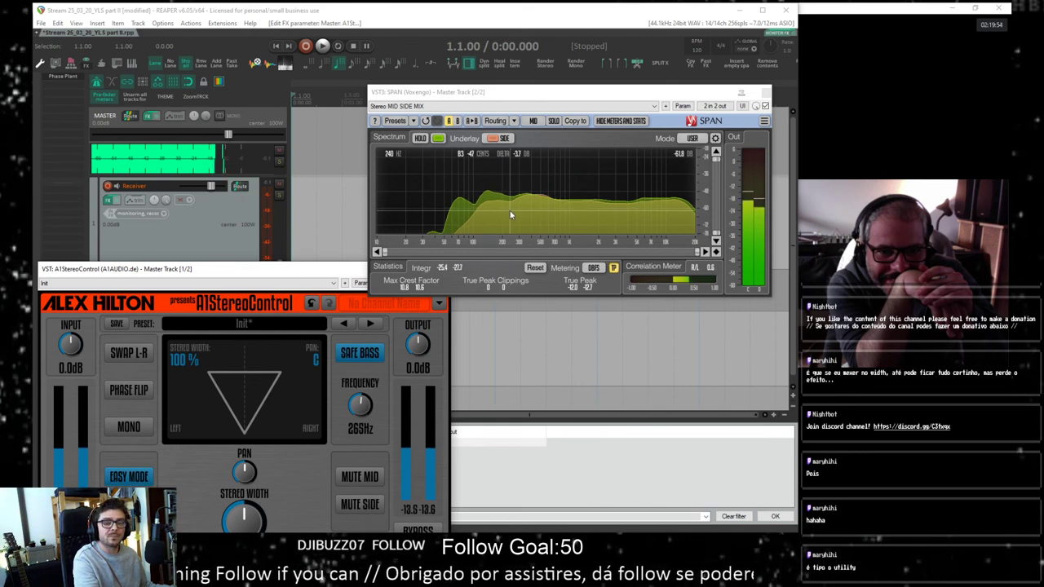
Step: Close the A1StereoControl and SPAN windows of the master track
left_click_drag(316, 274, 338, 332)
left_click(465, 327)
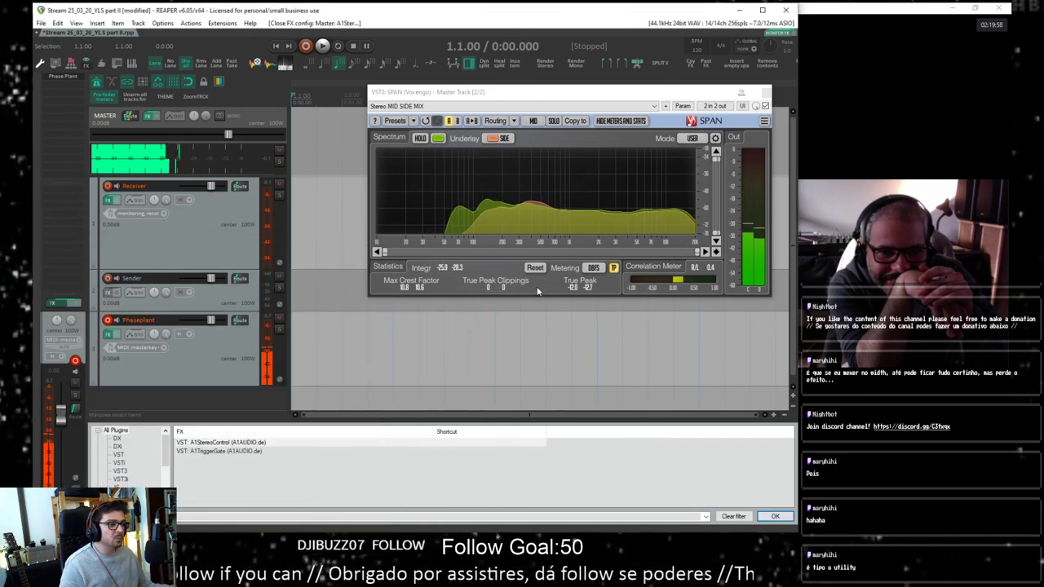
left_click(764, 91)
Step: Switch to the Zoom meeting and enlarge the shared Ableton Live screen by shrinking the participant's video
left_click(830, 45)
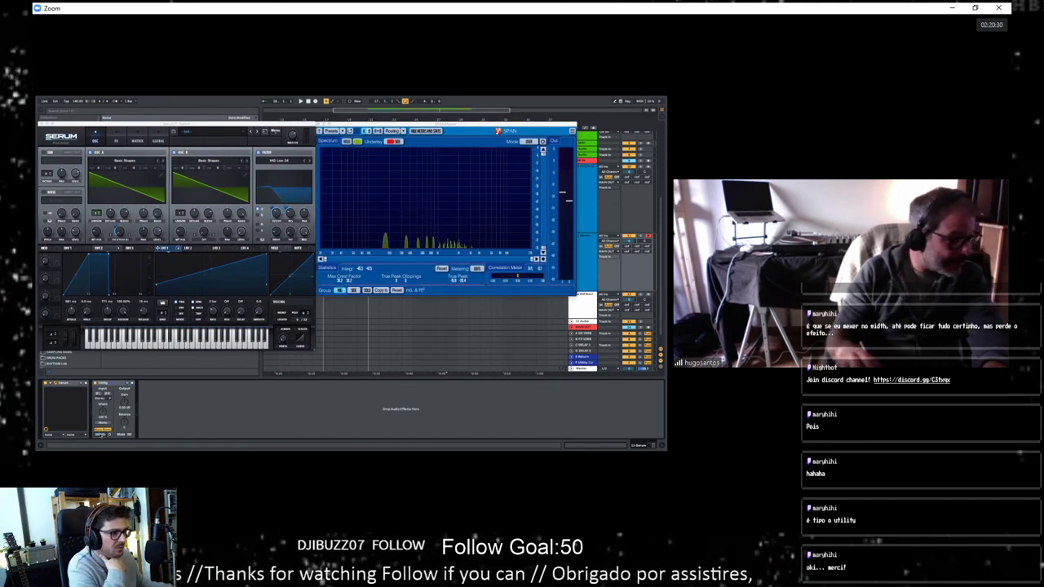
mouse_move(550, 351)
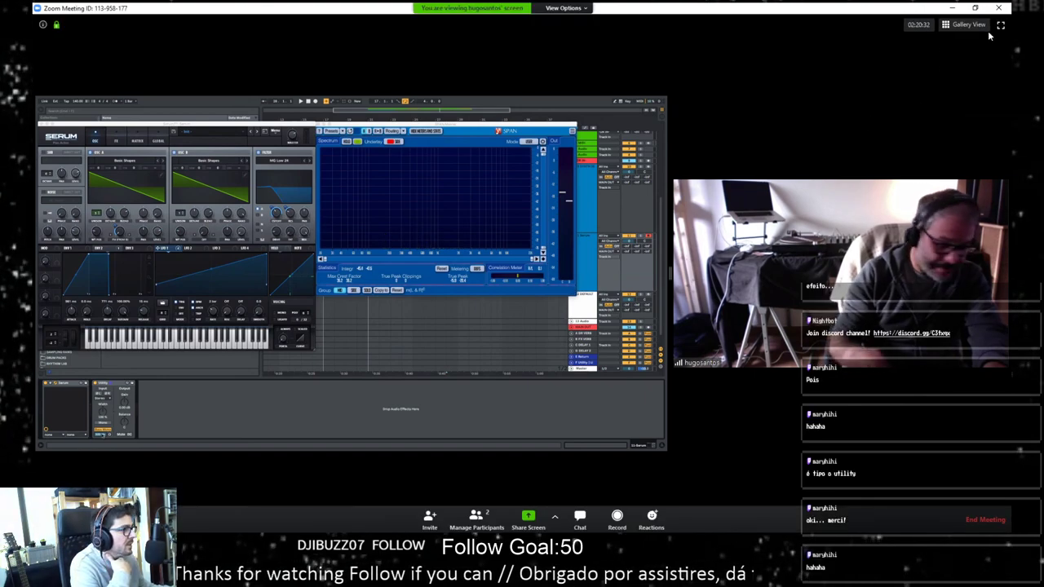
left_click_drag(673, 241, 888, 232)
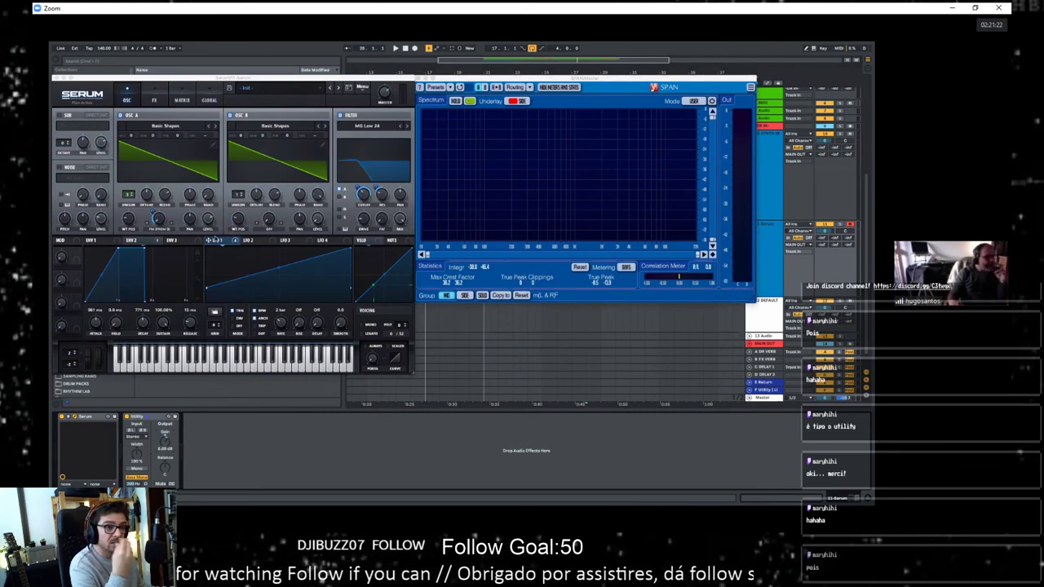
Step: Set the shape of Serum's LFO 2 to the Basic sine
left_click(253, 242)
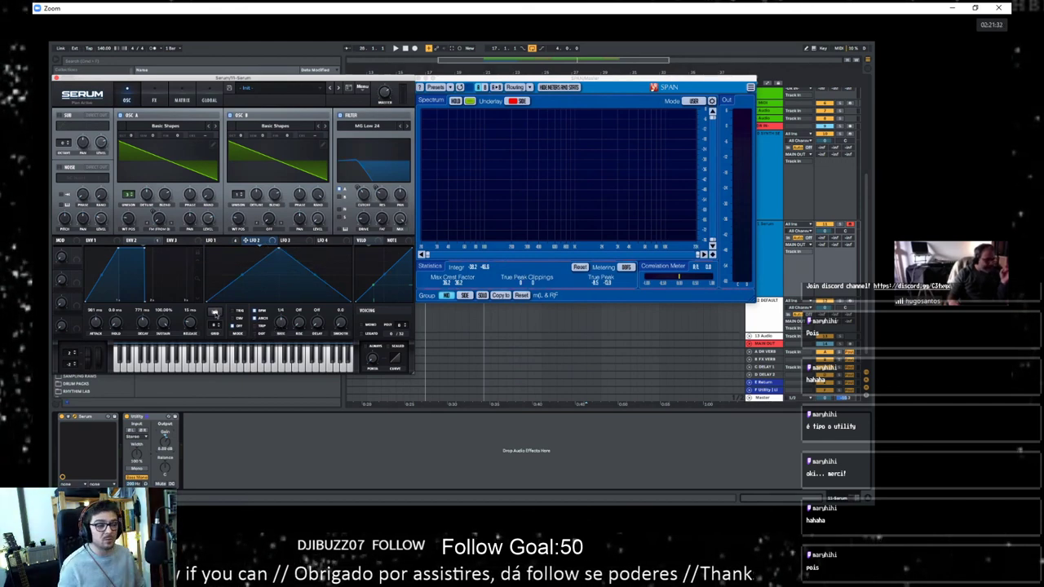
left_click(214, 312)
mouse_move(234, 321)
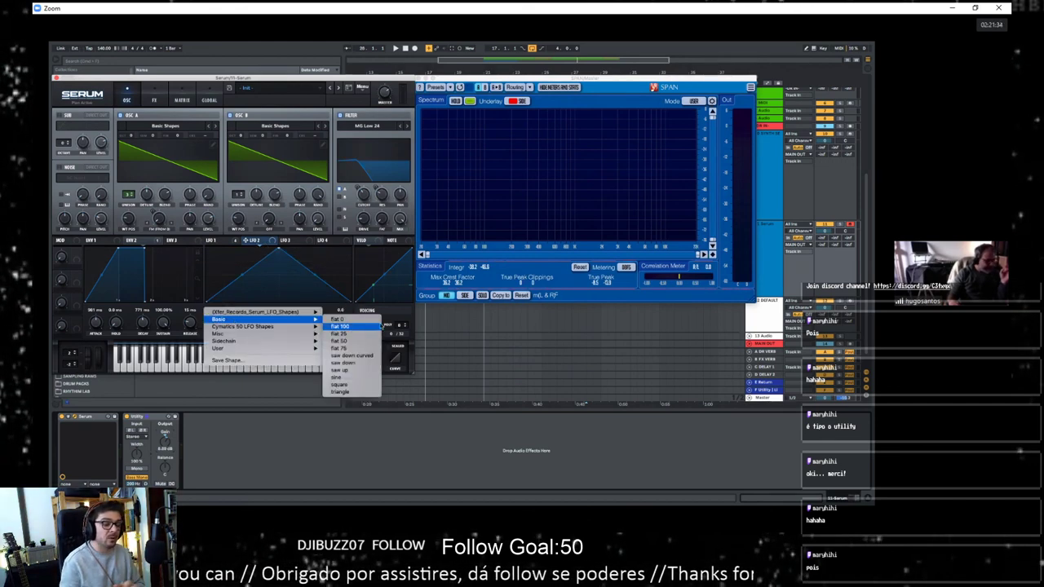
left_click(370, 378)
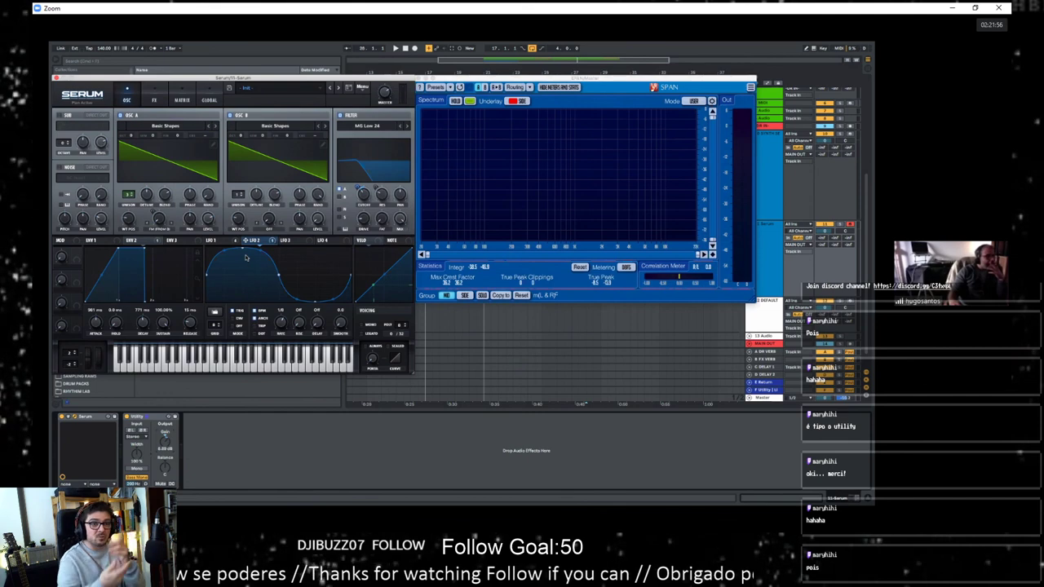
Step: Raise the LFO 2 to Fil Cutoff amount in Serum's modulation matrix and adjust the filter cutoff
left_click(183, 101)
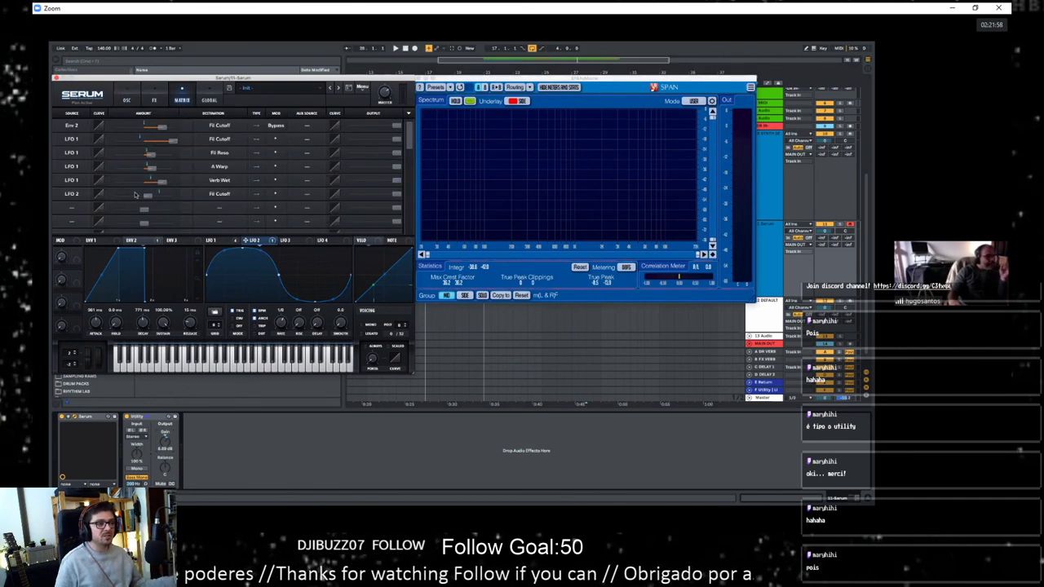
mouse_move(149, 197)
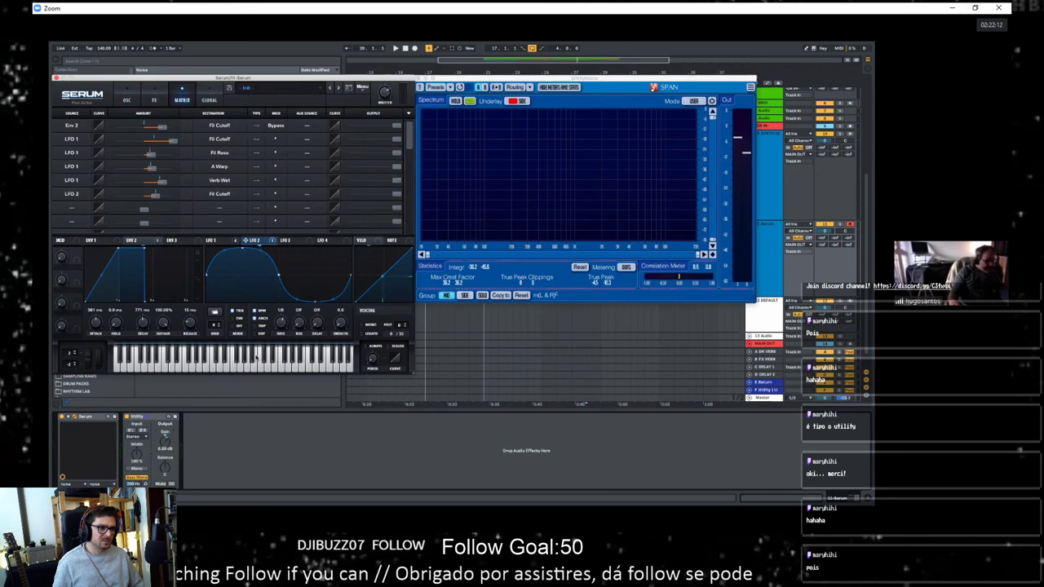
left_click(126, 100)
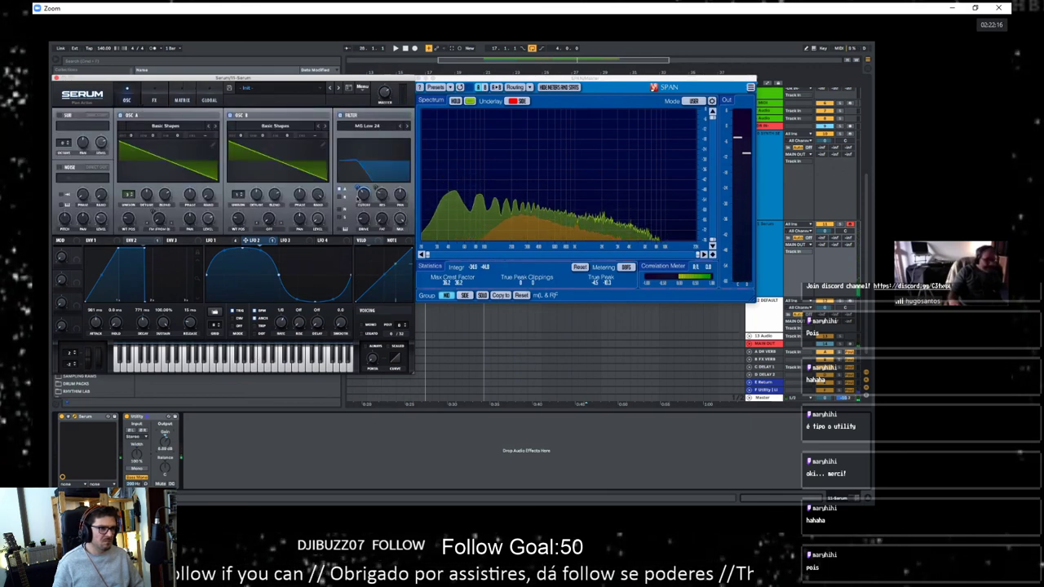
mouse_move(365, 194)
left_mouse_down()
mouse_move(369, 181)
mouse_move(380, 204)
left_mouse_up()
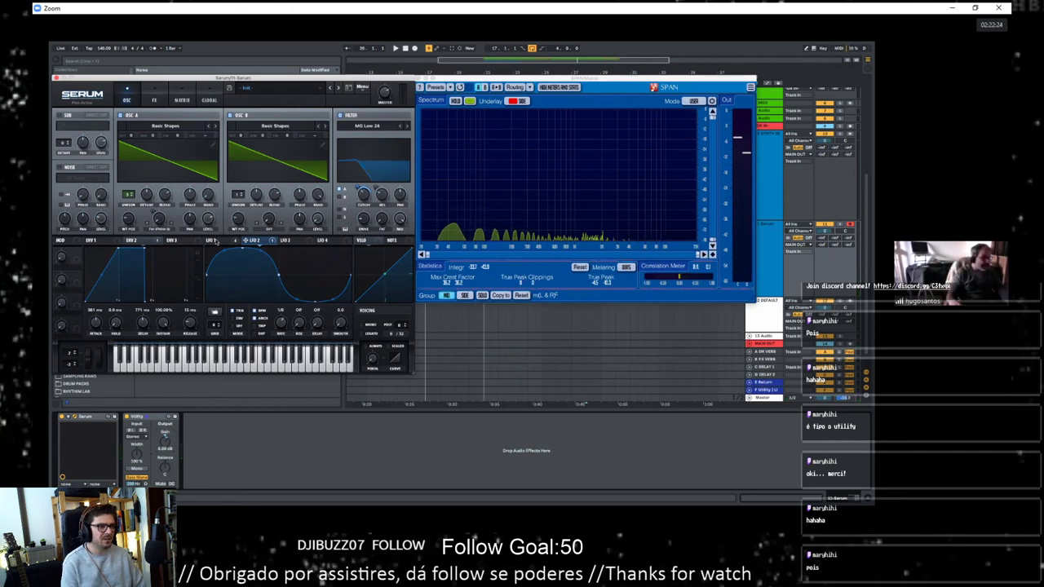
Step: Alternate between Serum's LFO 1 and LFO 2, setting LFO 1's rate to 4 bar and LFO 2's rise to 2 bar
left_click(214, 241)
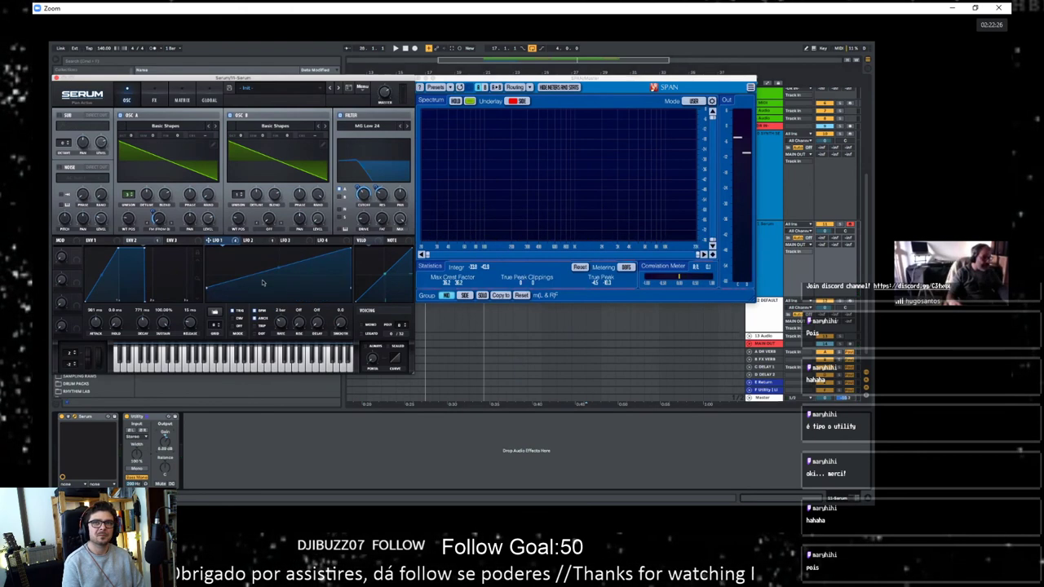
left_click(257, 240)
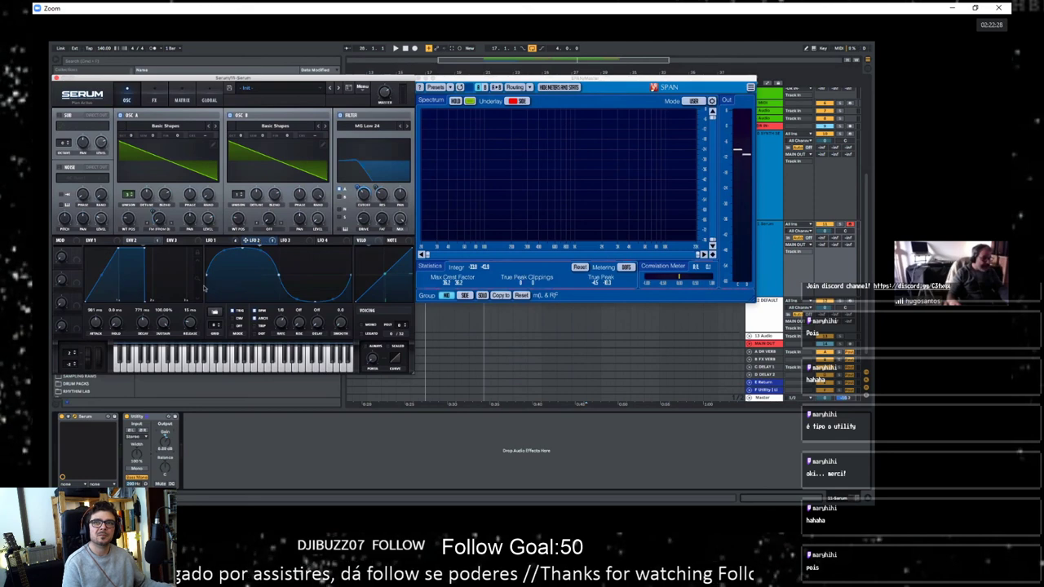
left_click(219, 241)
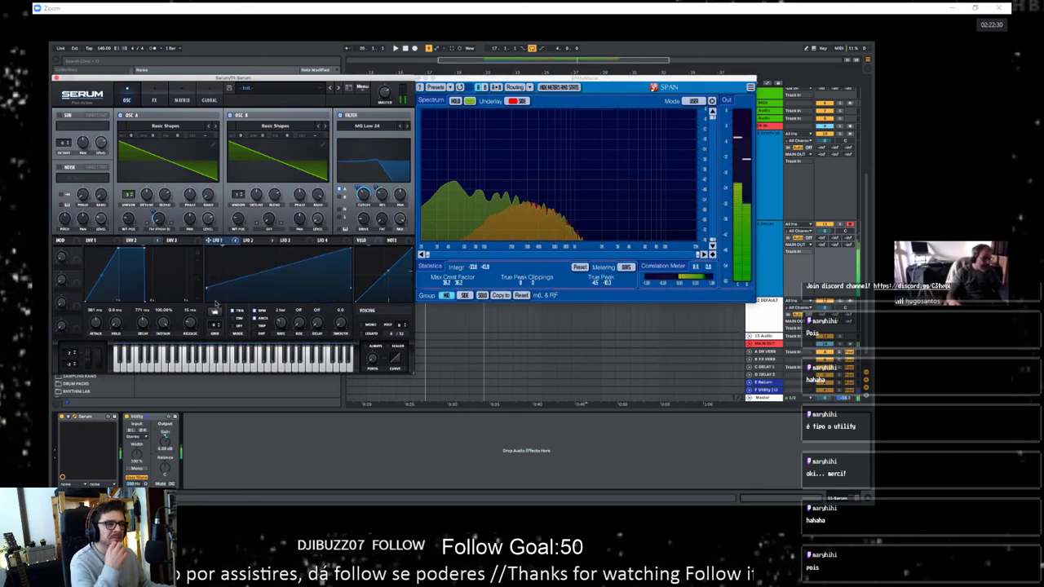
left_click(252, 240)
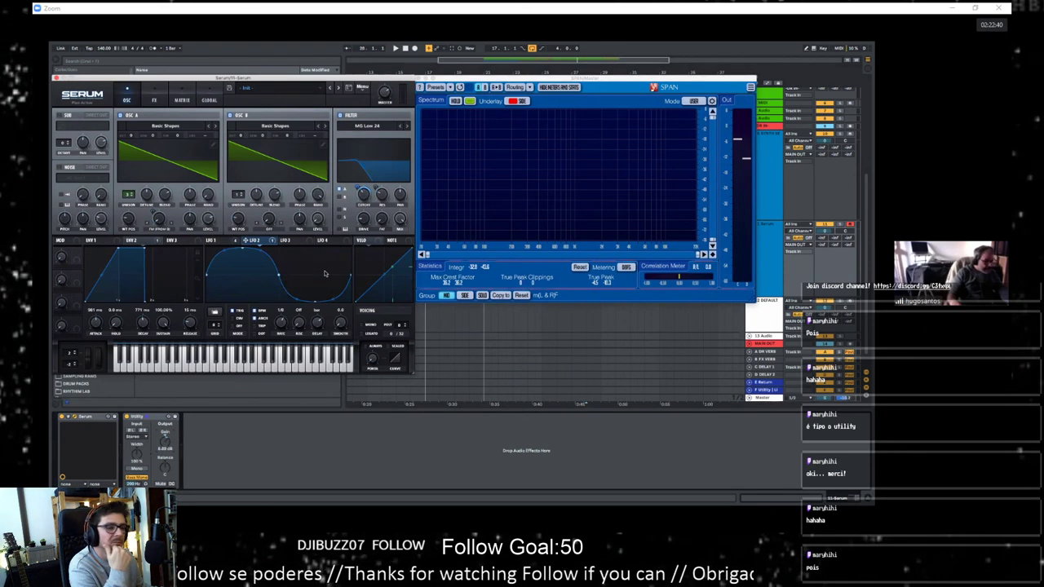
left_click(221, 241)
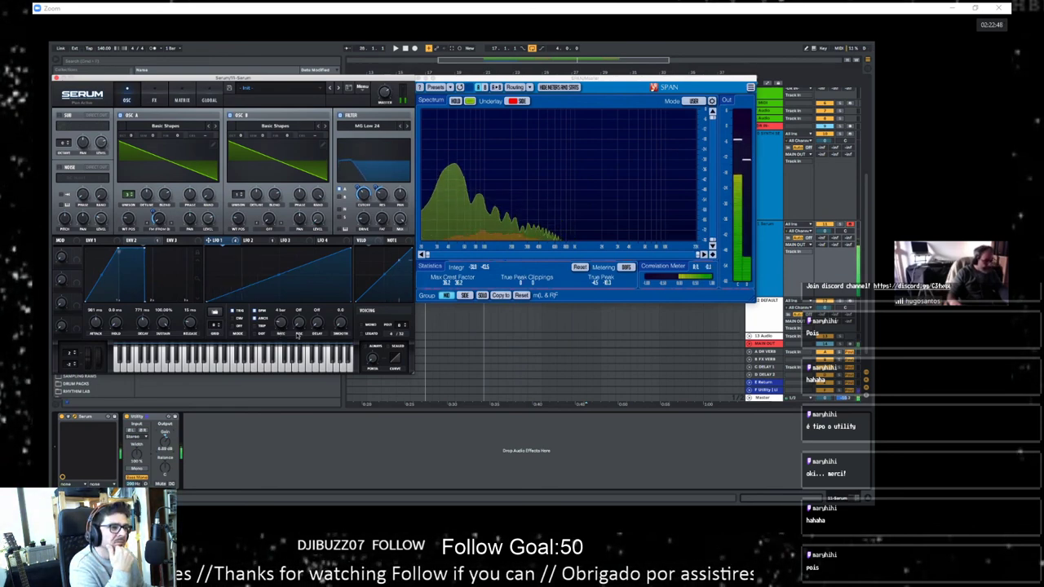
left_click(257, 240)
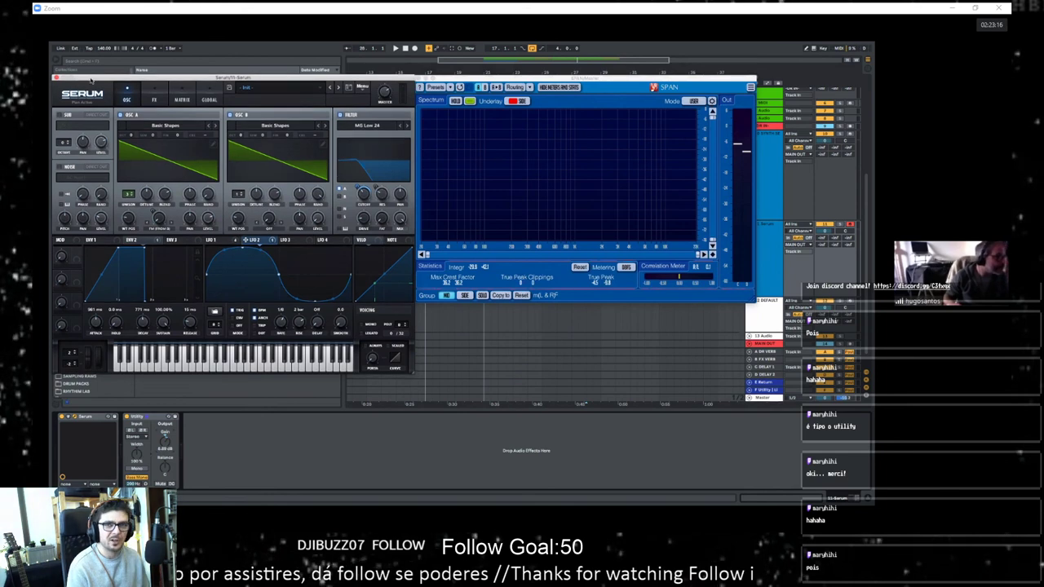
Step: Save the current Serum preset to the Desktop
left_click(363, 88)
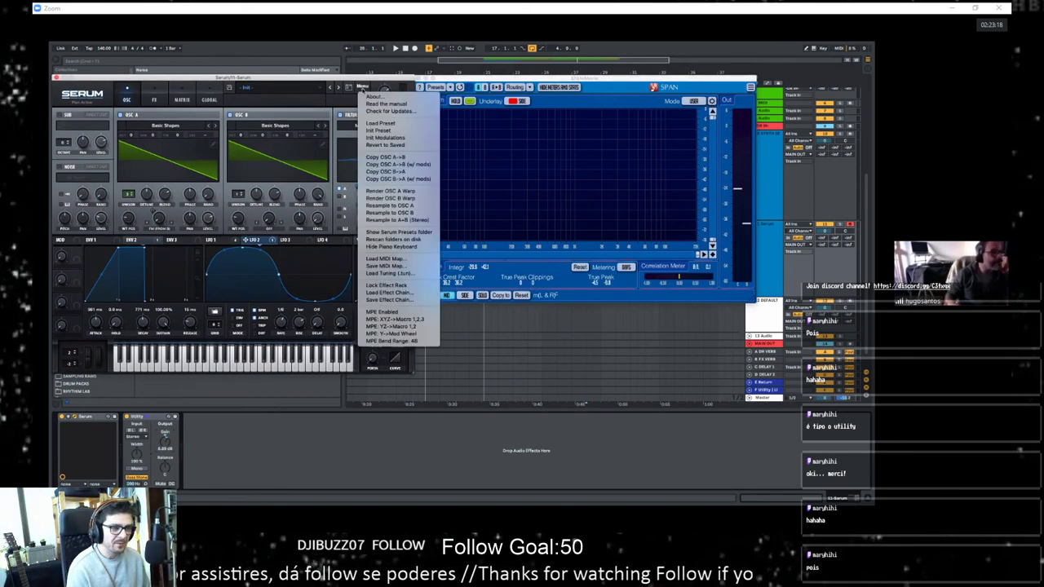
left_click(162, 78)
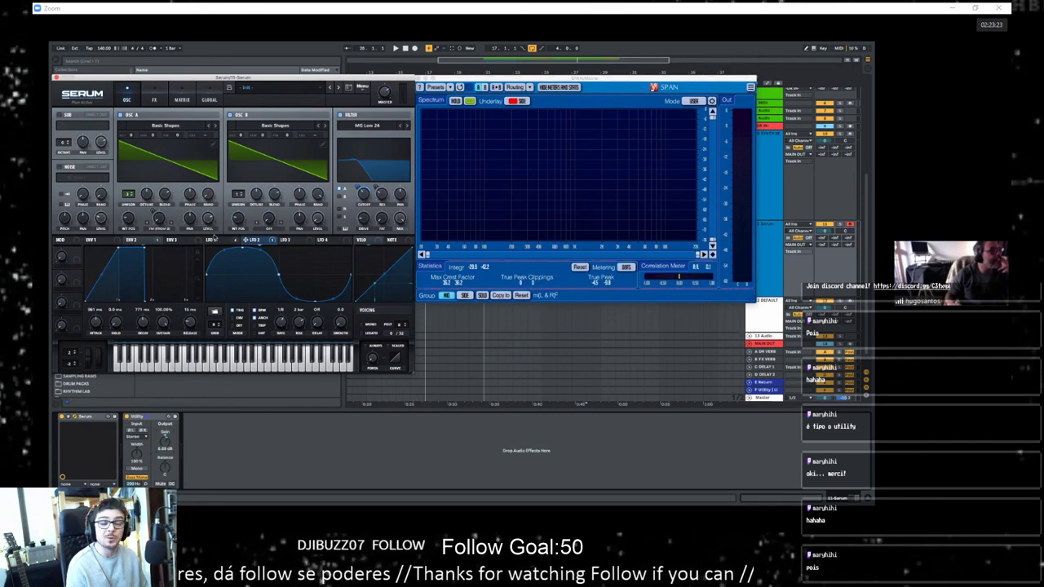
left_click(229, 87)
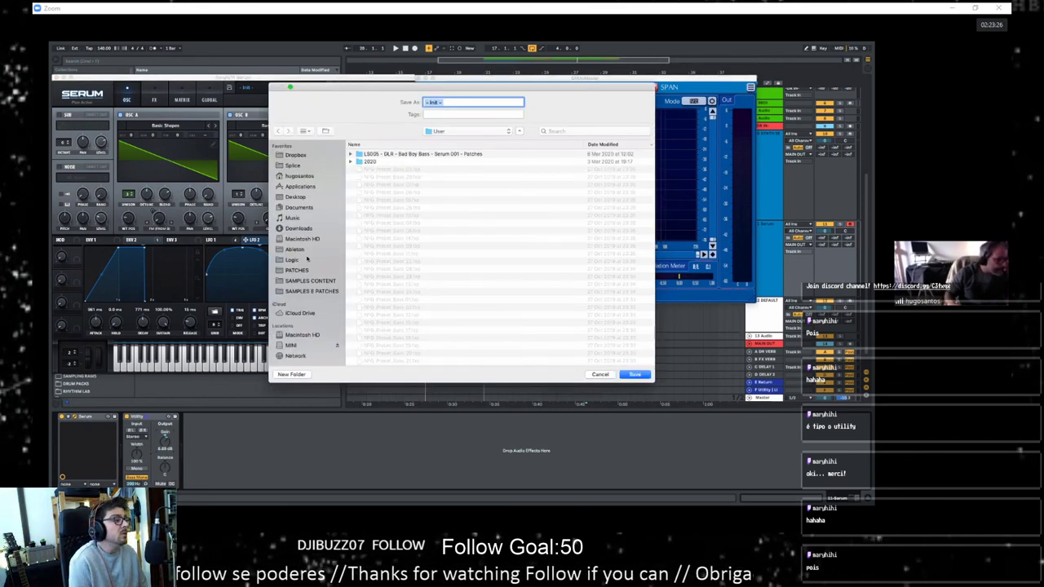
left_click(296, 197)
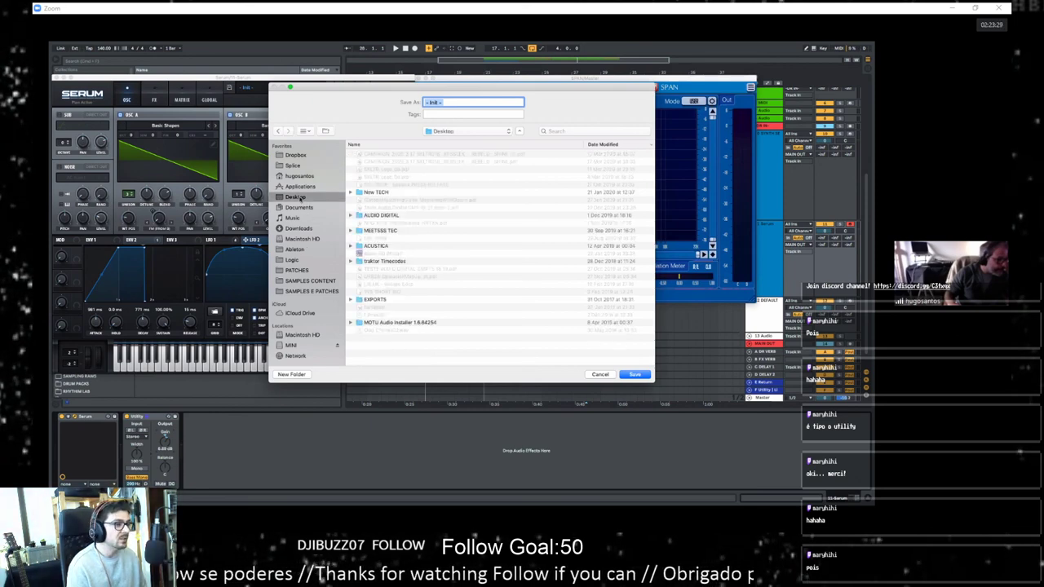
left_click(634, 376)
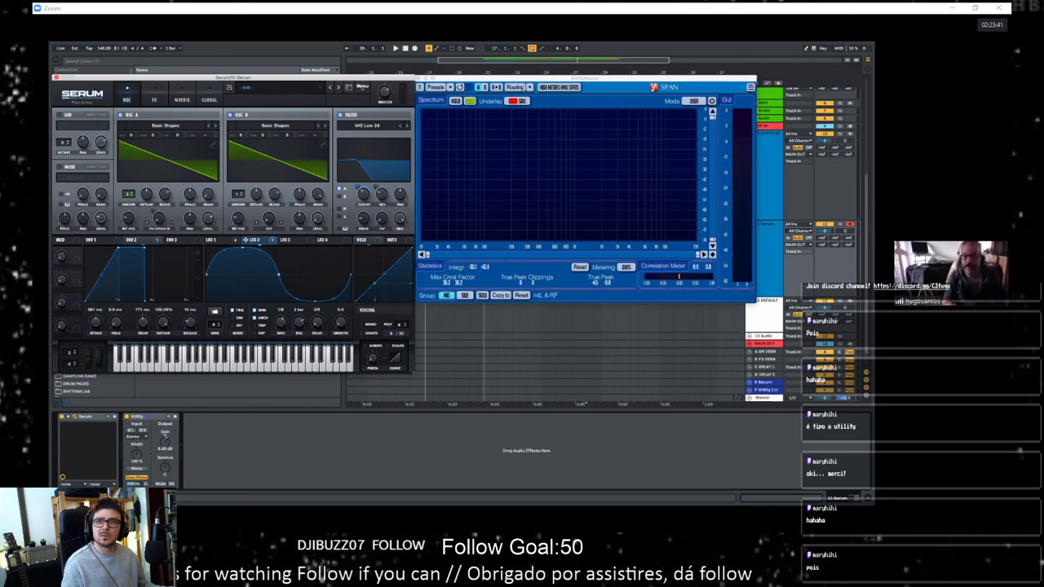
Step: Hide Ableton's plugin windows and shrink the shared screen to enlarge the participant's video
key("alt+super+p")
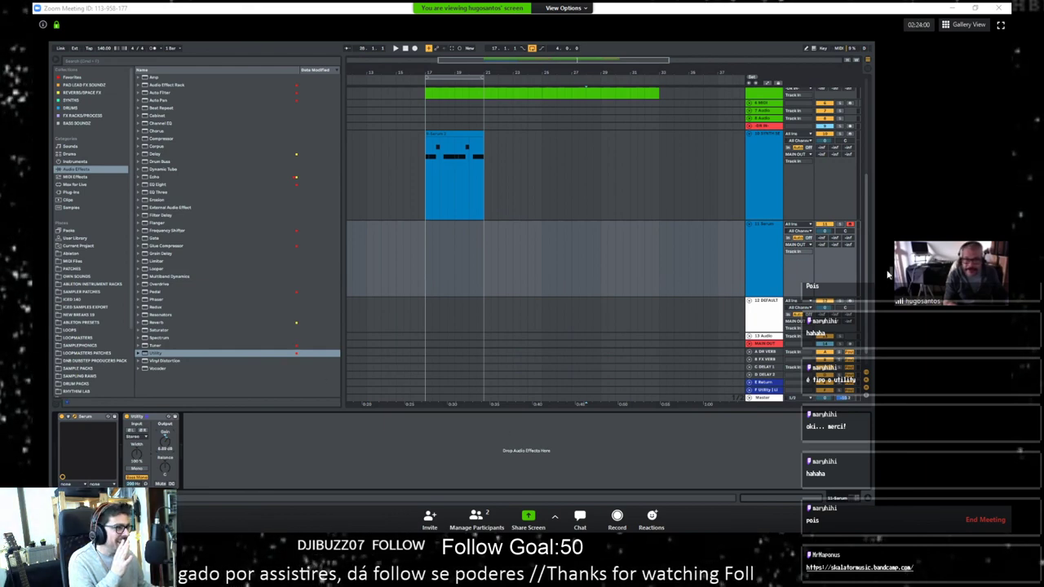
left_click_drag(887, 274, 719, 274)
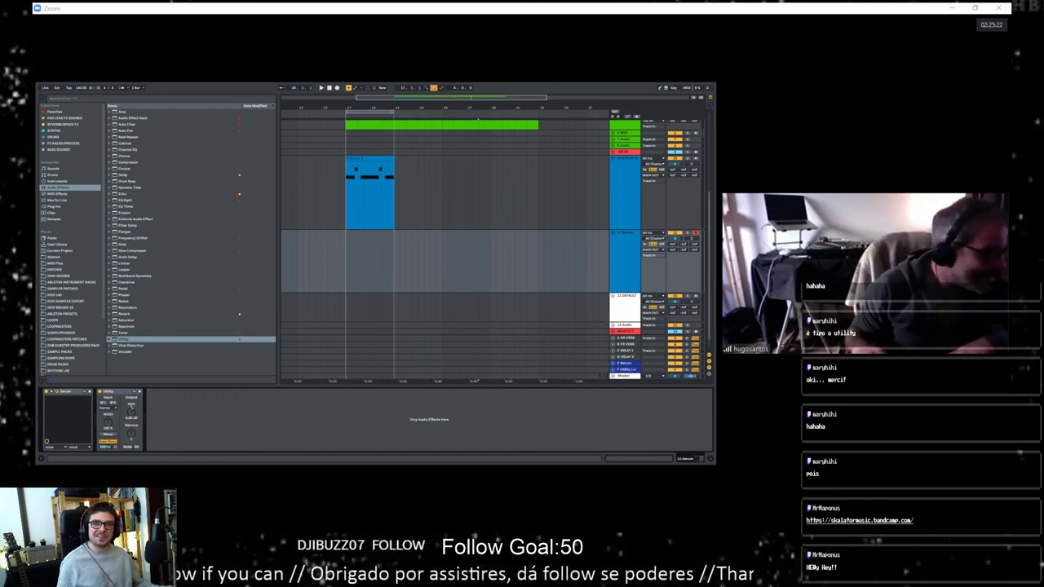
Step: Bring back Ableton's plugin windows, close SPAN, and hide the remaining Serum window
key("super+alt+p")
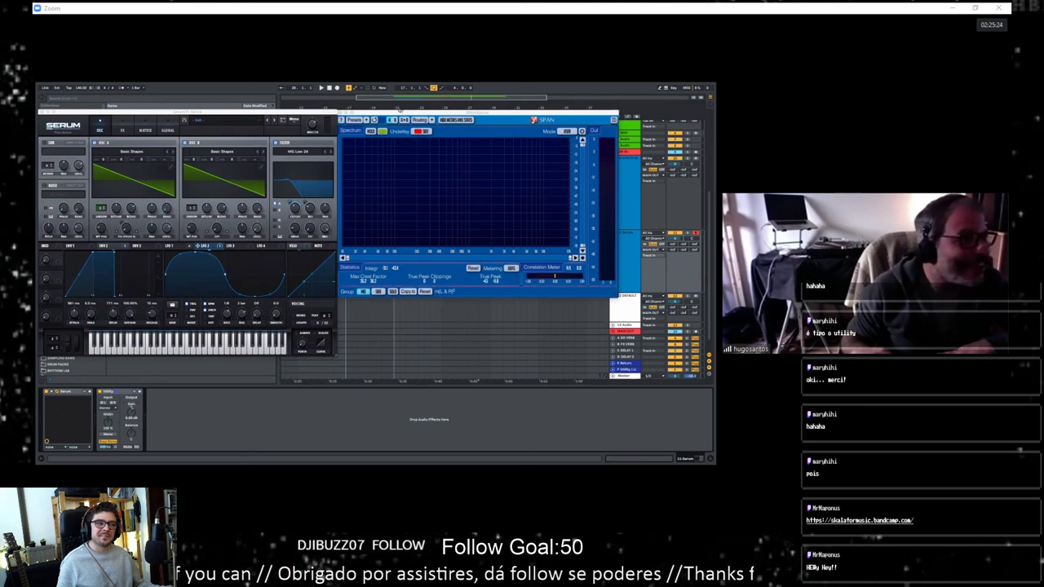
left_click(340, 113)
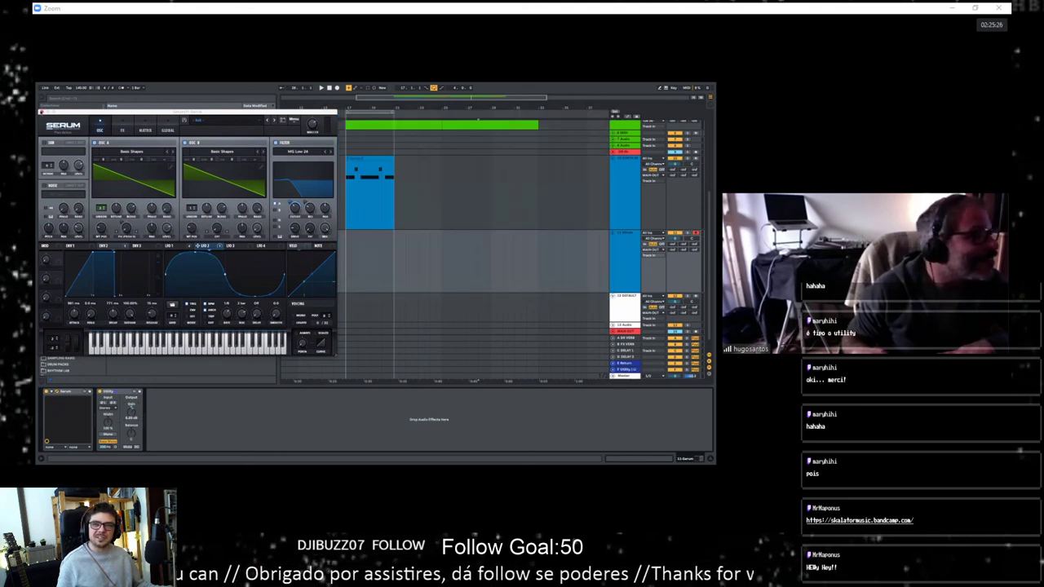
key("super+alt+p")
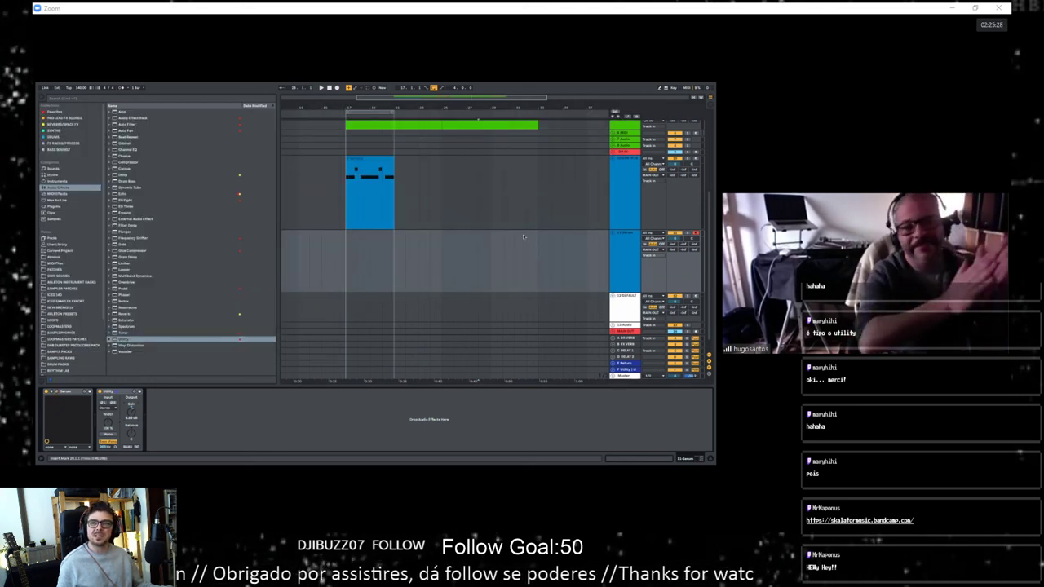